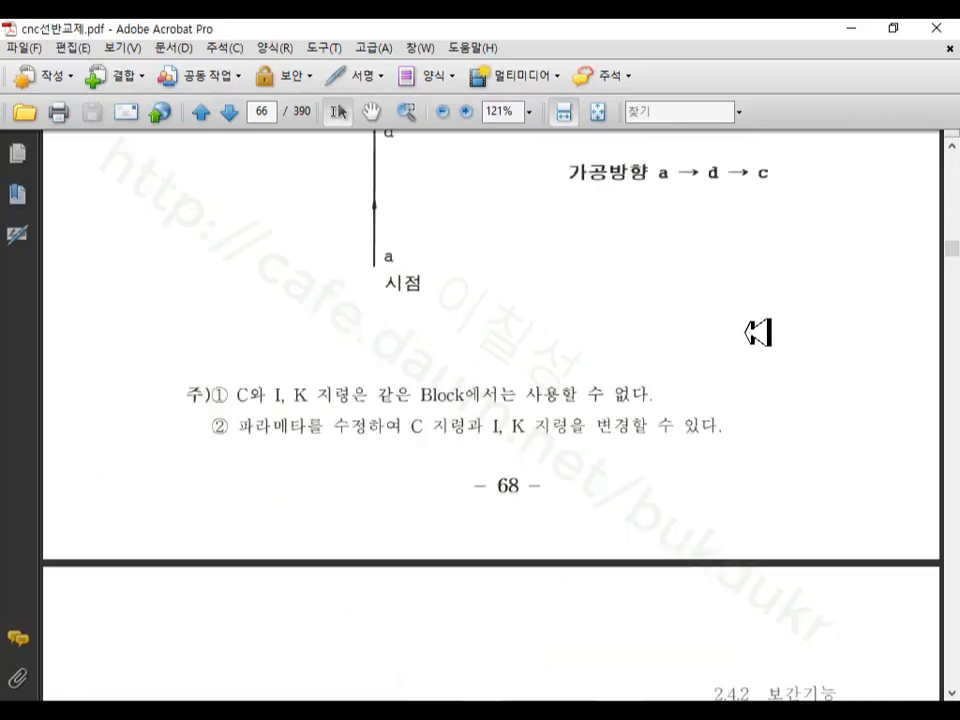
Step: Review Example 3 on circular interpolation and automatic chamfer/corner R commands in the CNC lathe textbook
scroll(757, 332, down, 10)
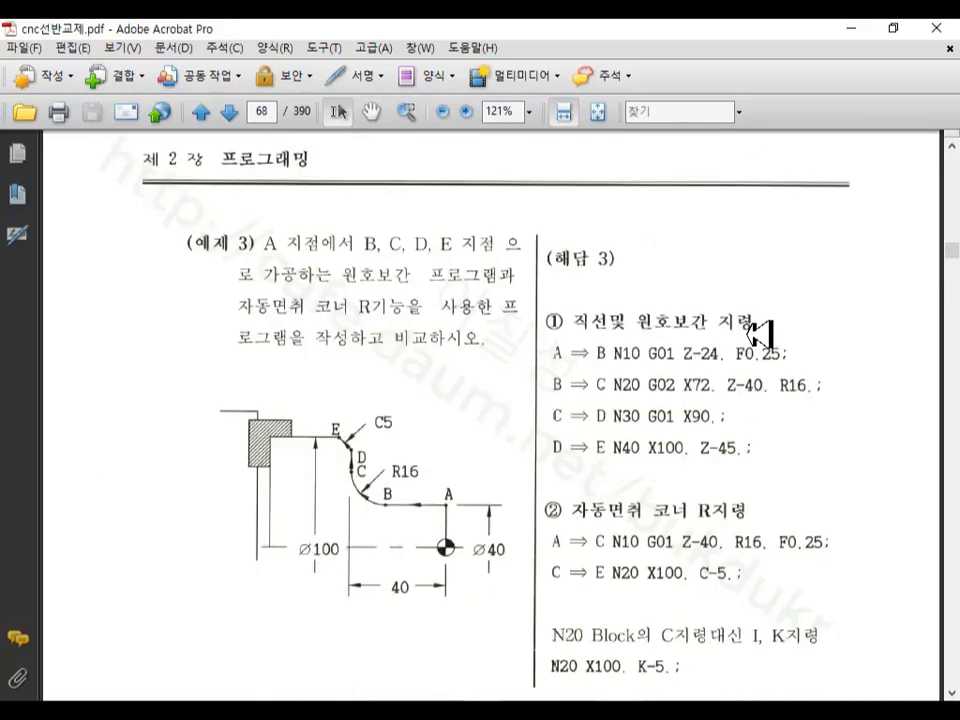
scroll(757, 332, down, 1)
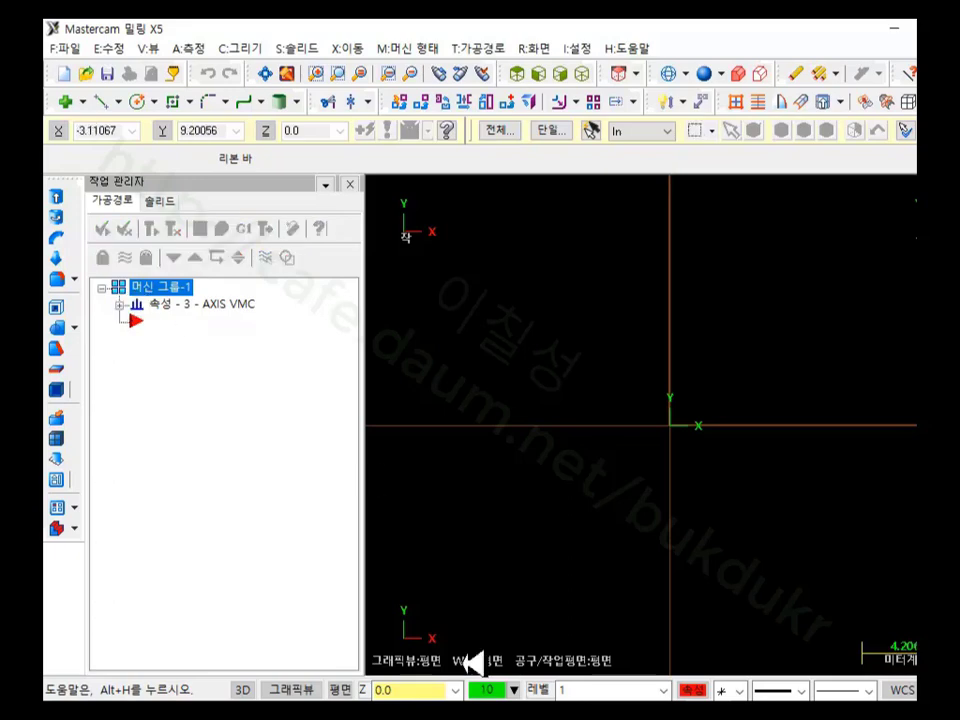
Step: Add LATHE 2-AXIS SLANT BED MM.LMD-5 to the lathe machine definition menu items in Mastercam
click(121, 304)
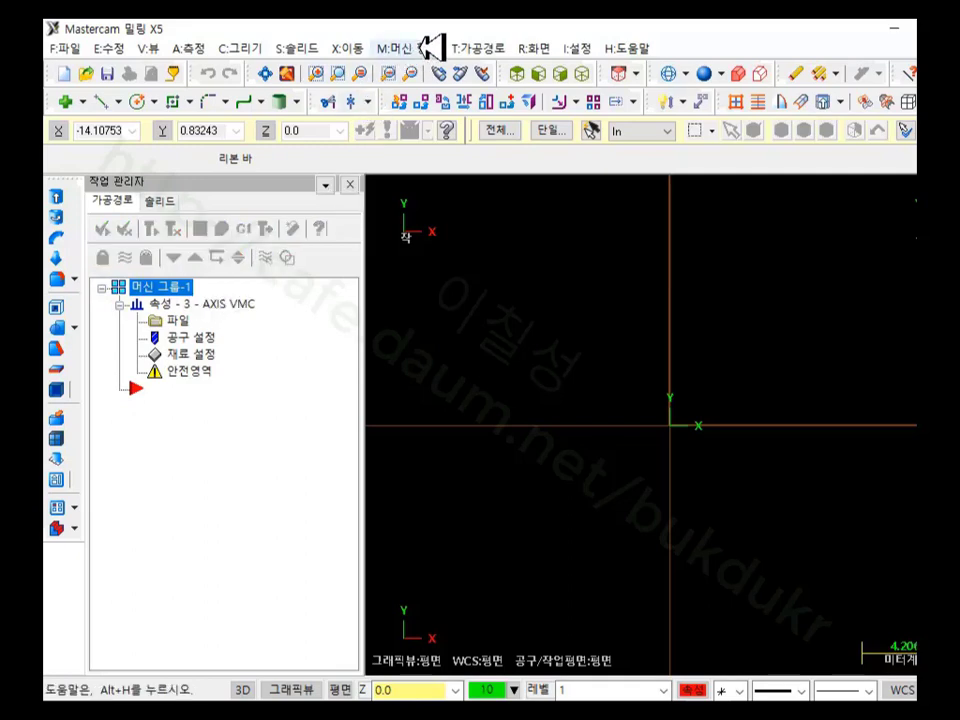
click(430, 47)
mouse_move(437, 90)
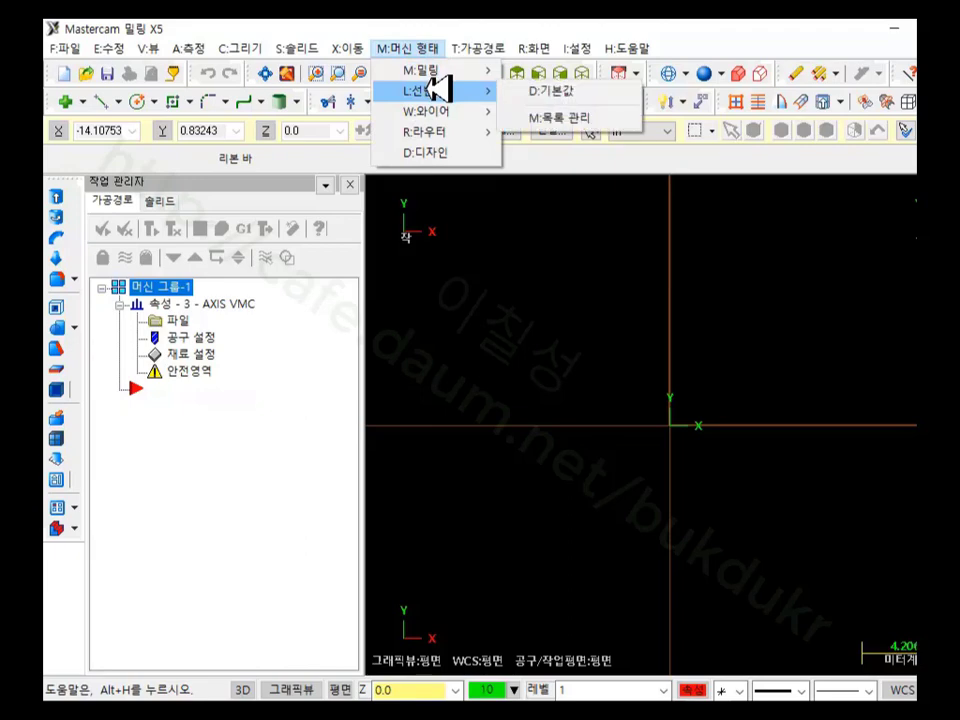
click(575, 118)
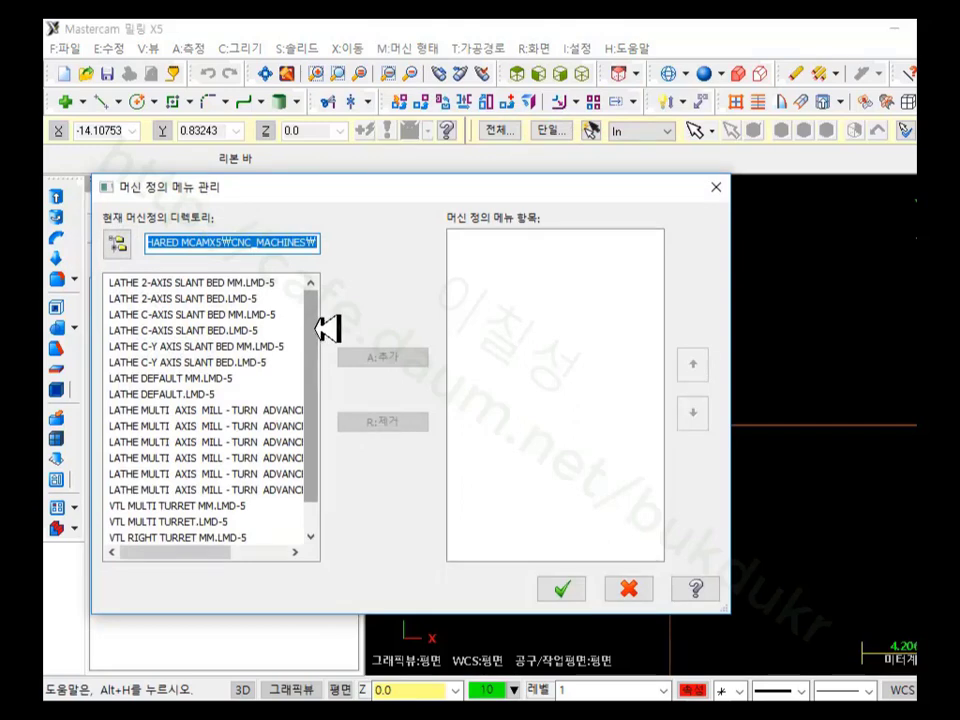
click(221, 284)
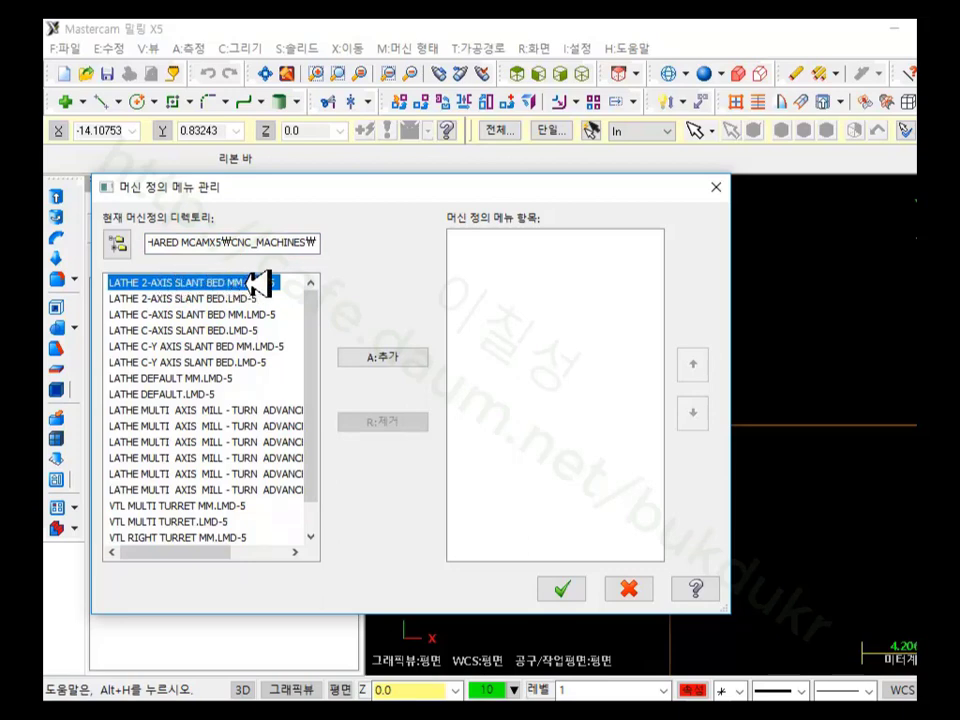
click(378, 351)
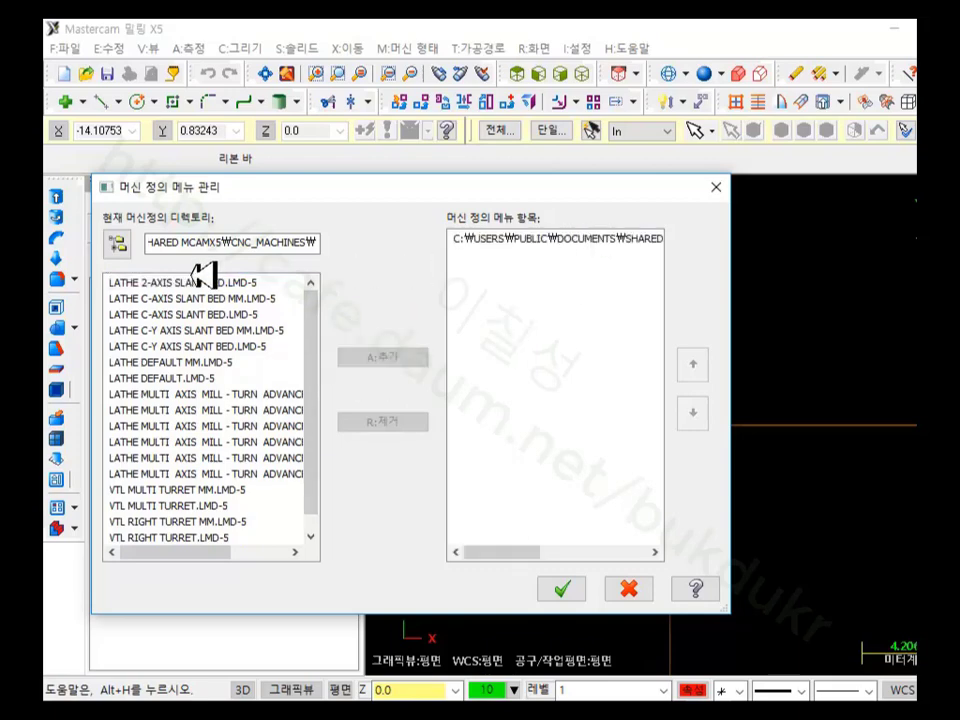
click(578, 238)
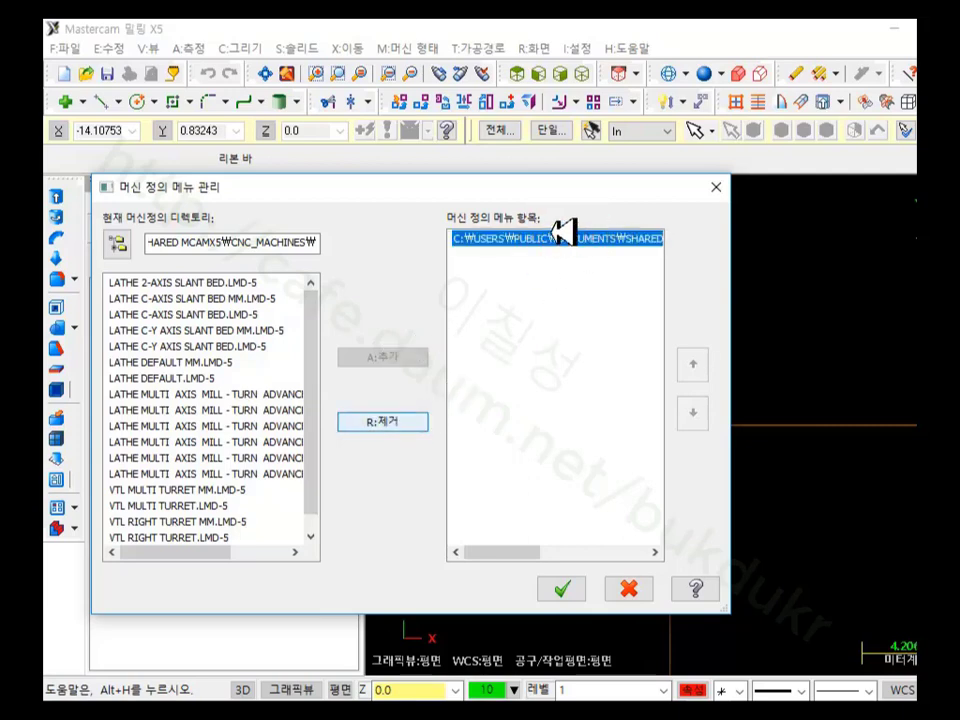
click(562, 588)
Step: Switch the machine type to the LATHE 2-AXIS SLANT BED MM.LMD-5 lathe
click(416, 48)
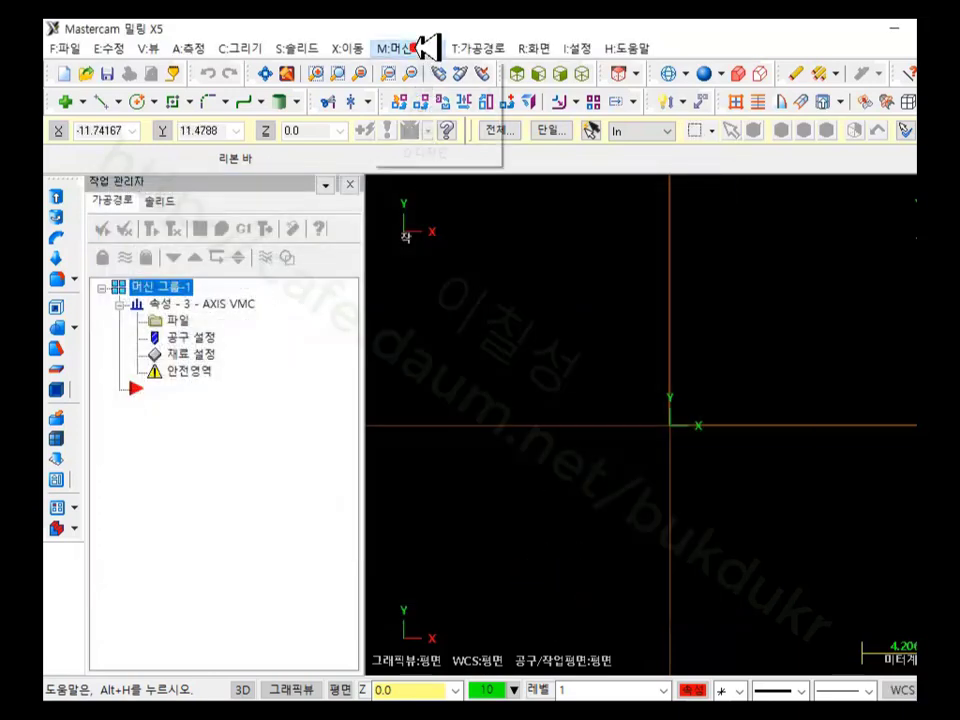
mouse_move(474, 92)
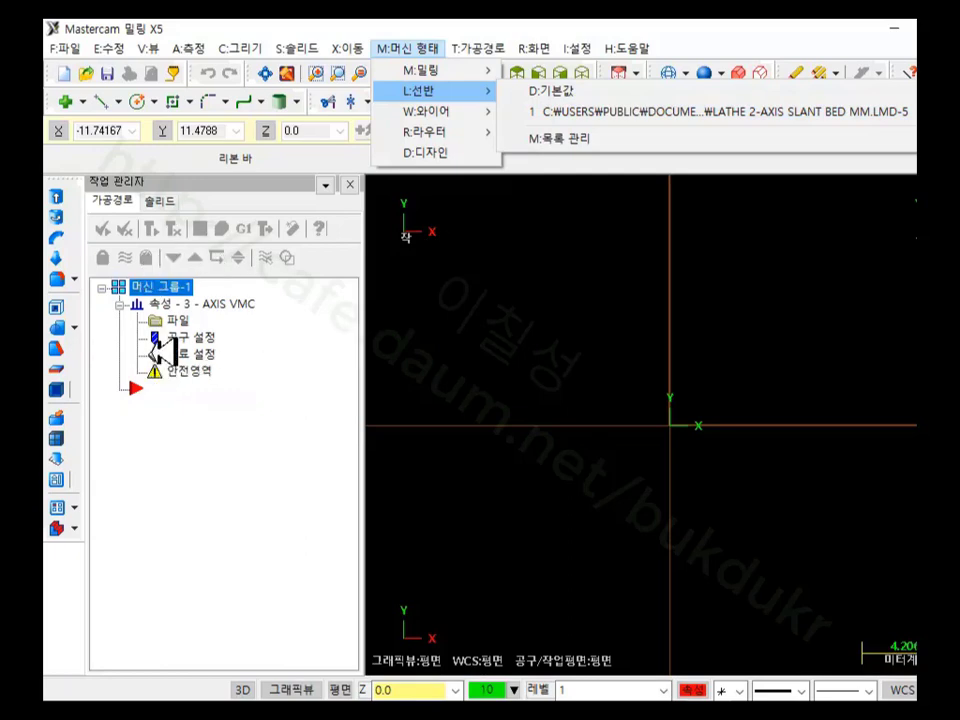
click(655, 108)
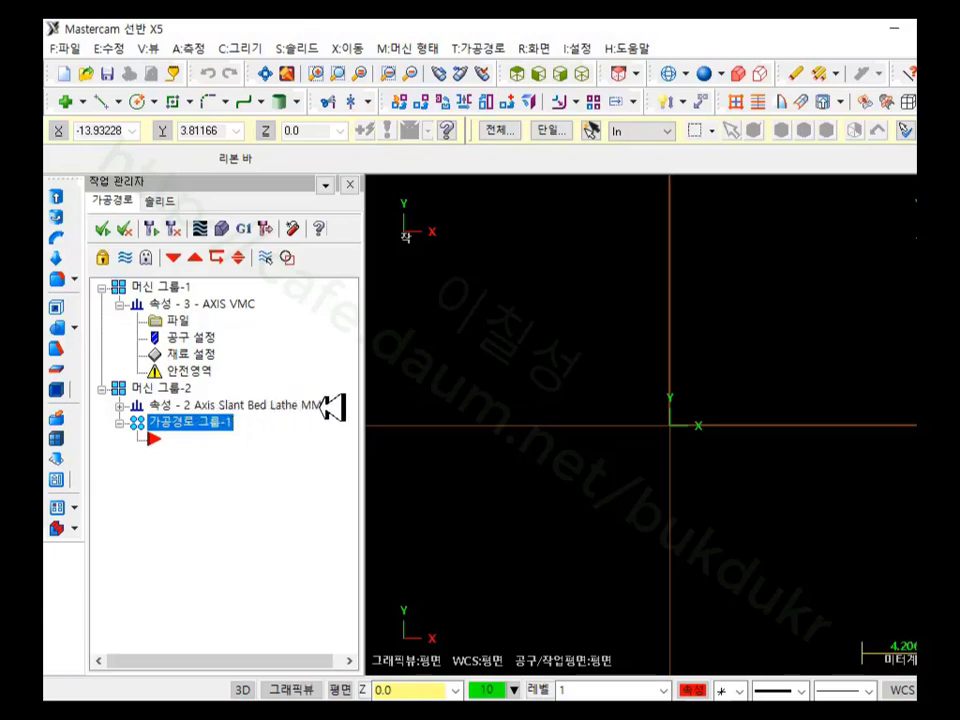
Step: Delete the 3-AXIS VMC machine group and expand the properties of the remaining 2 Axis Slant Bed Lathe MM group
click(178, 288)
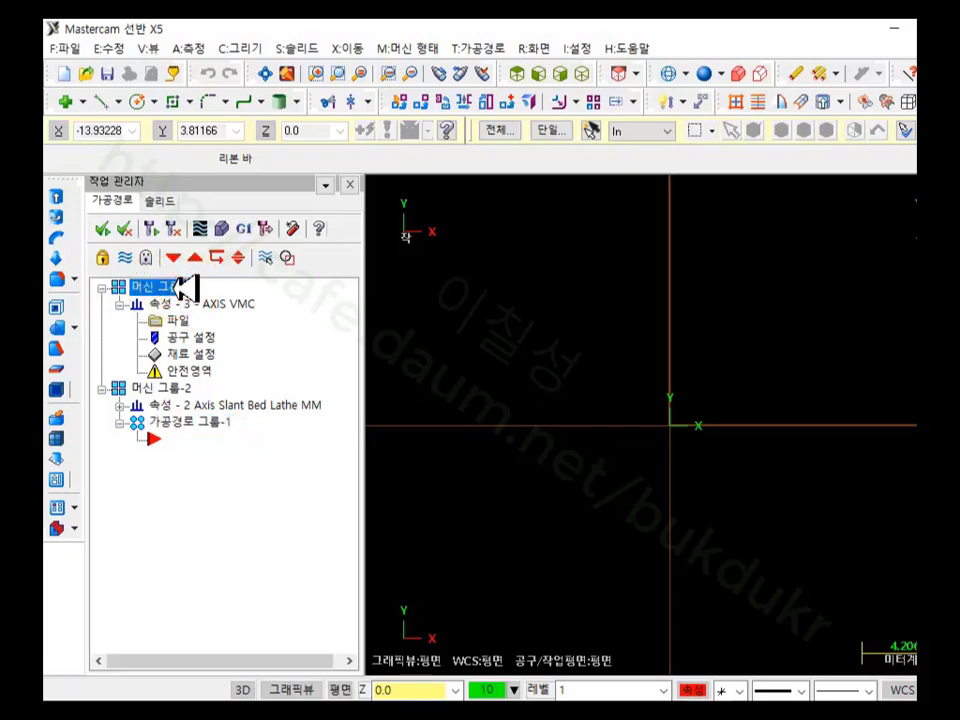
right_click(178, 288)
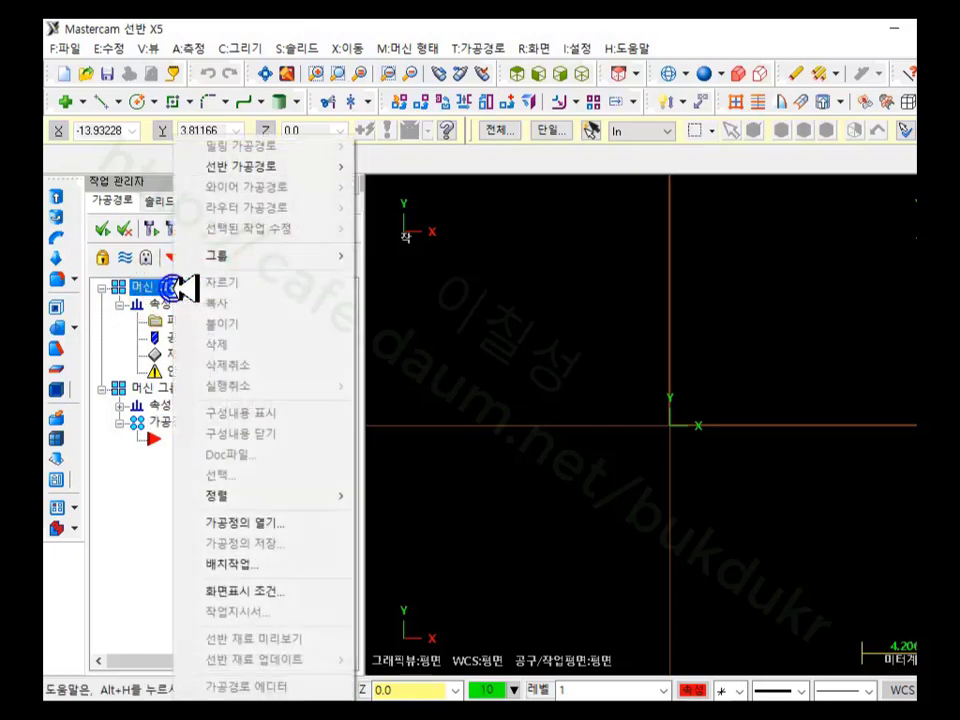
mouse_move(258, 260)
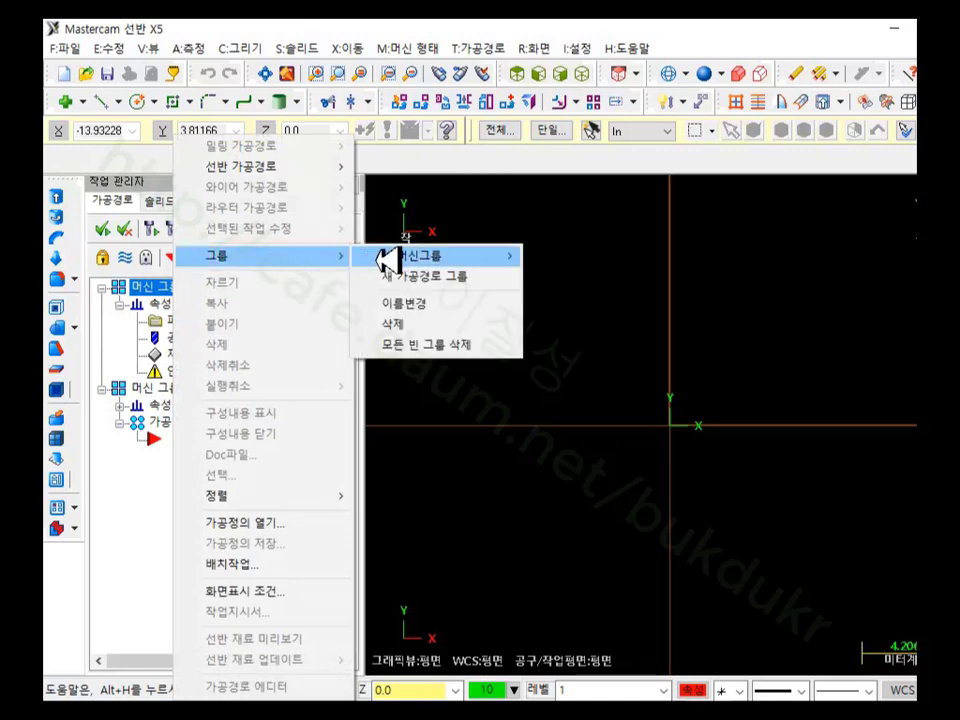
click(428, 324)
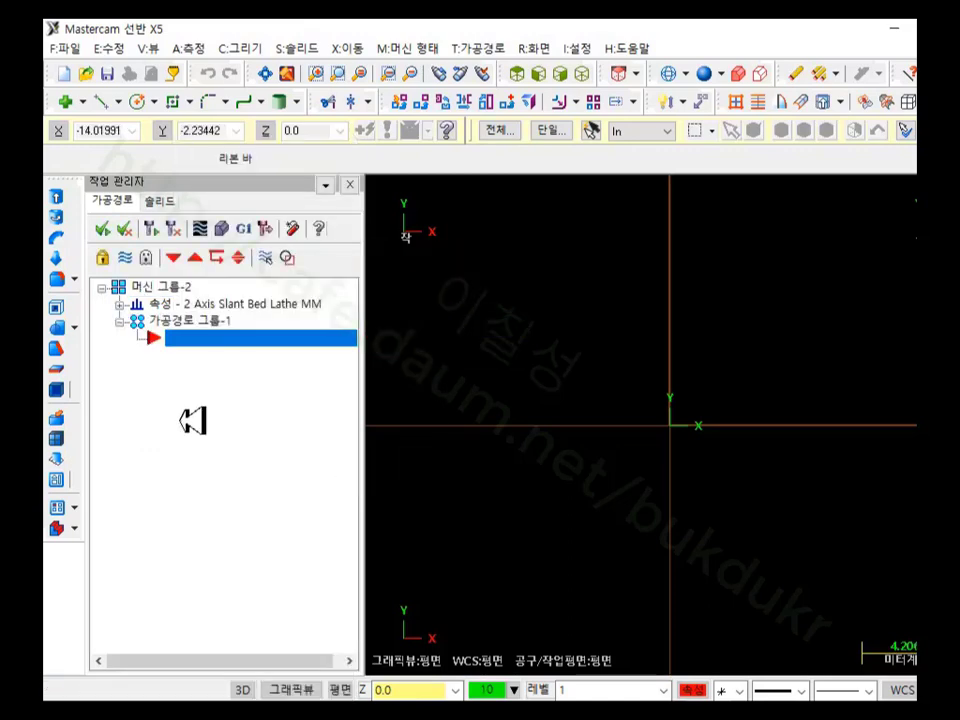
click(119, 303)
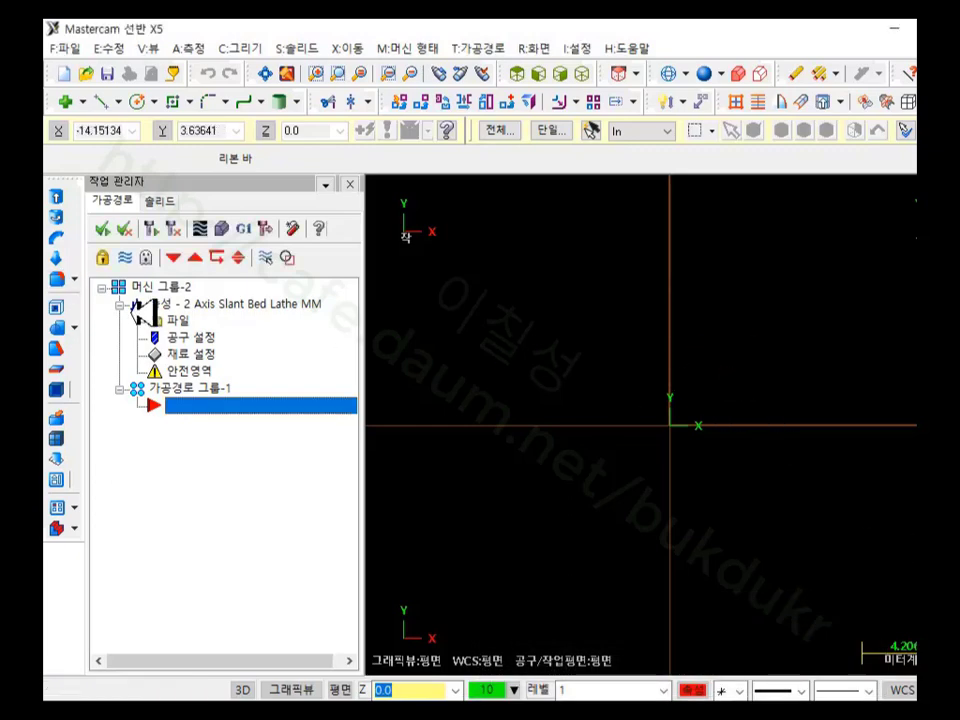
Step: Set the startup product to lathe (선반) in the system configuration, check the default machines, and save to mcamxm.config
click(588, 47)
click(605, 72)
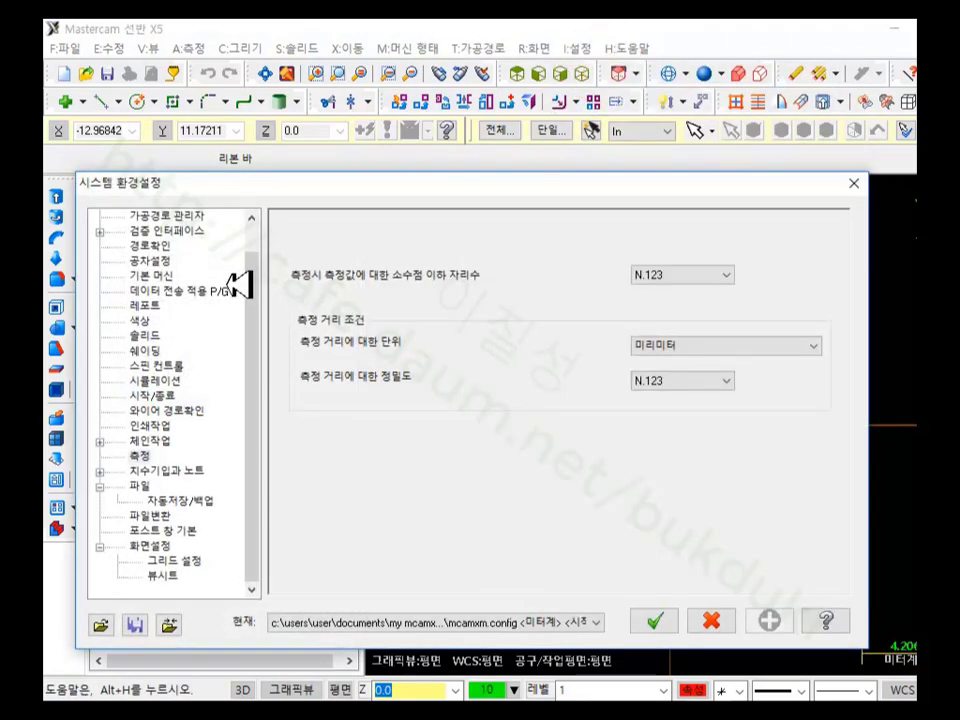
click(182, 395)
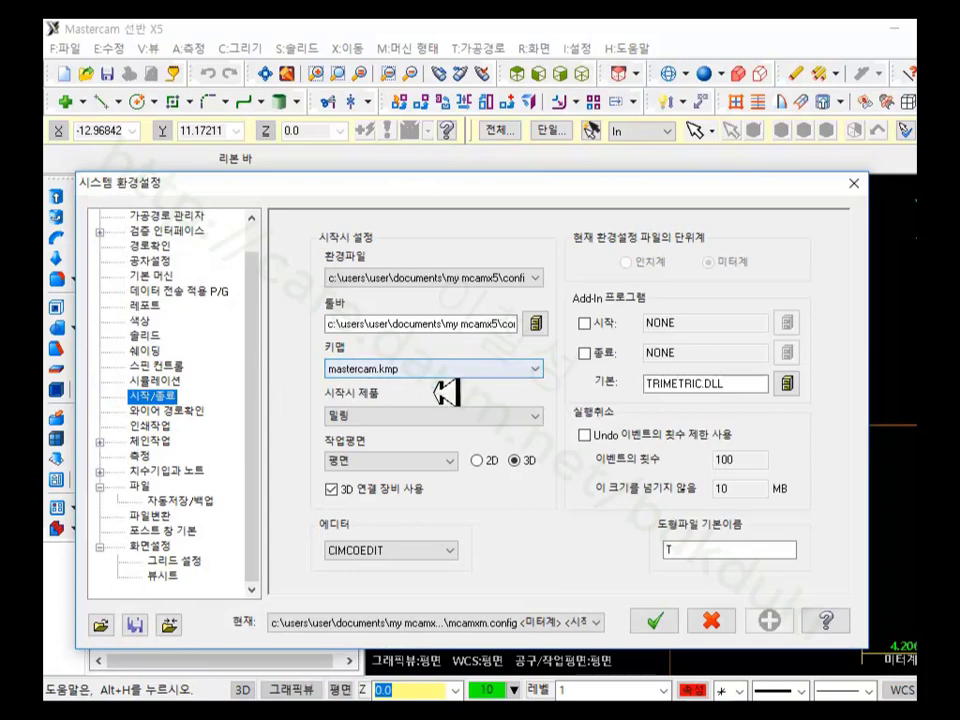
click(361, 416)
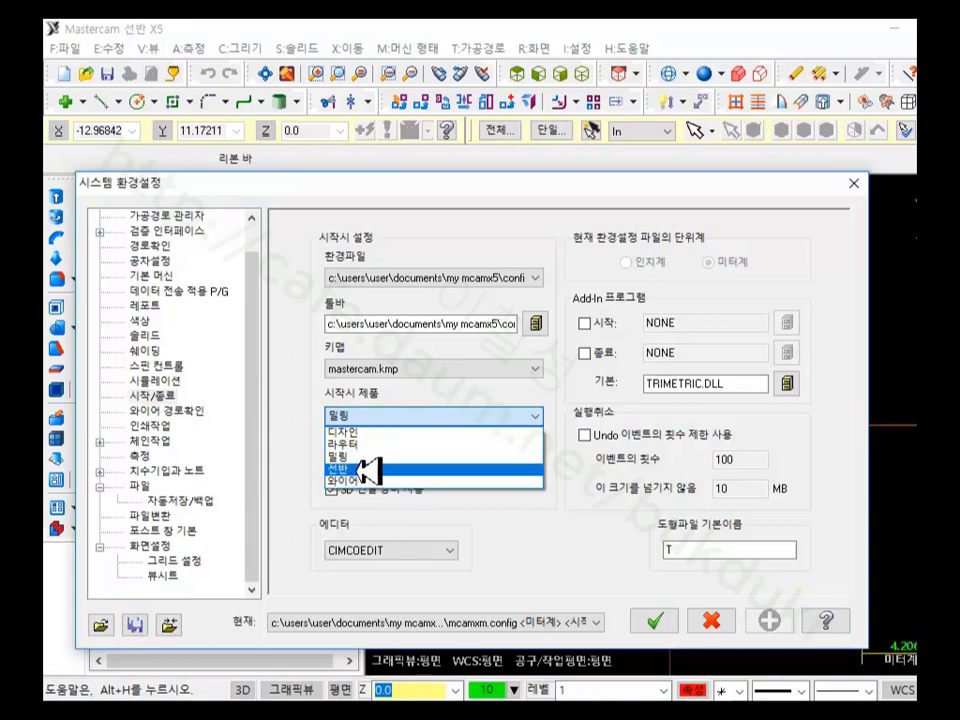
click(365, 469)
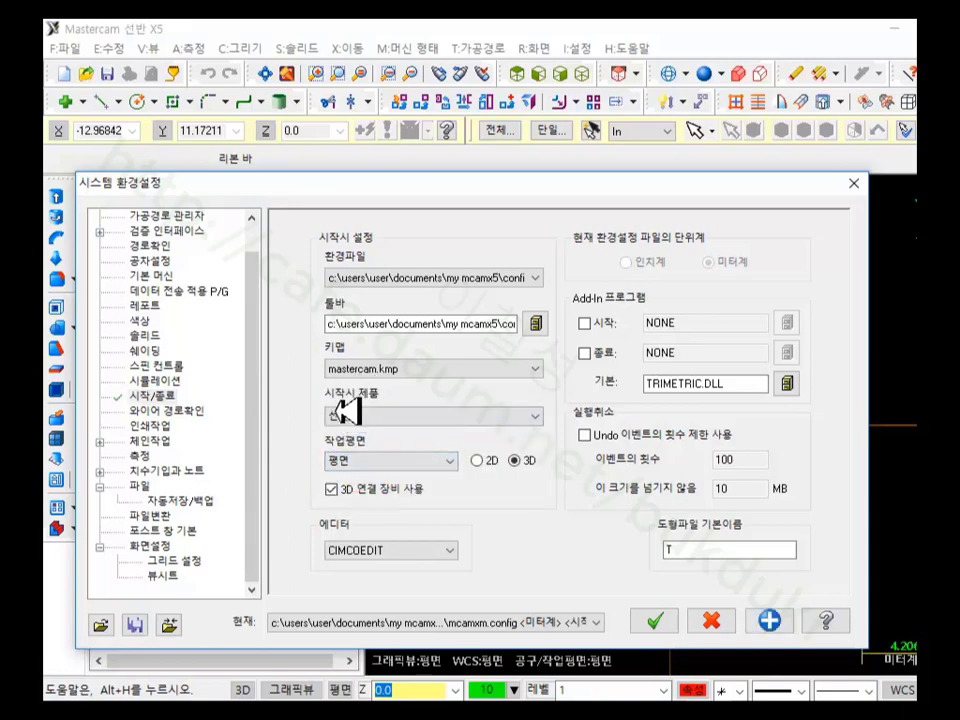
click(158, 276)
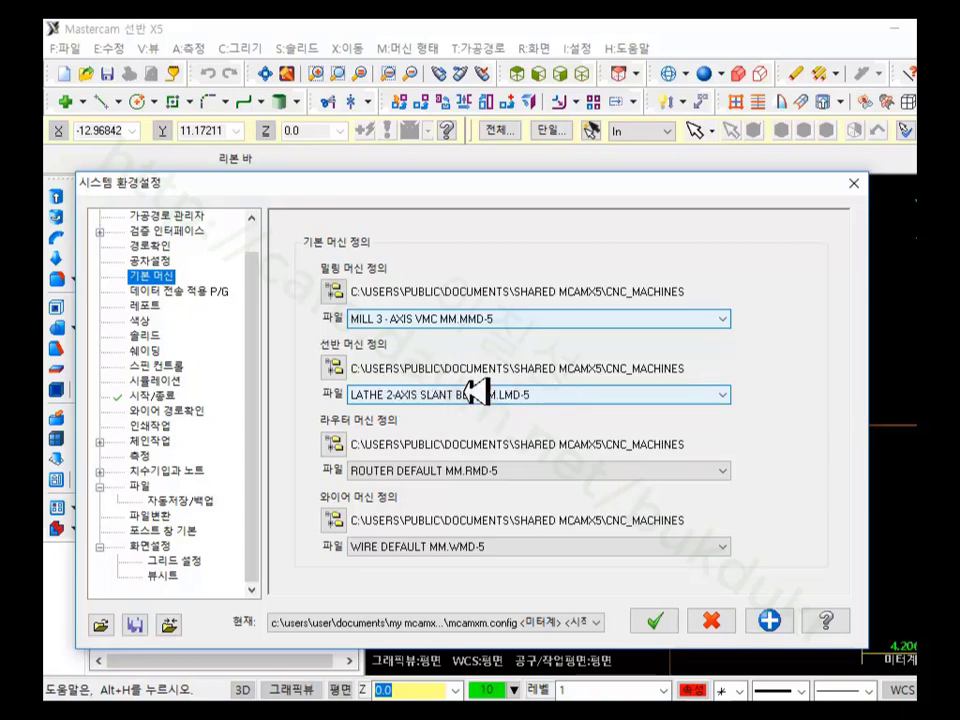
click(658, 622)
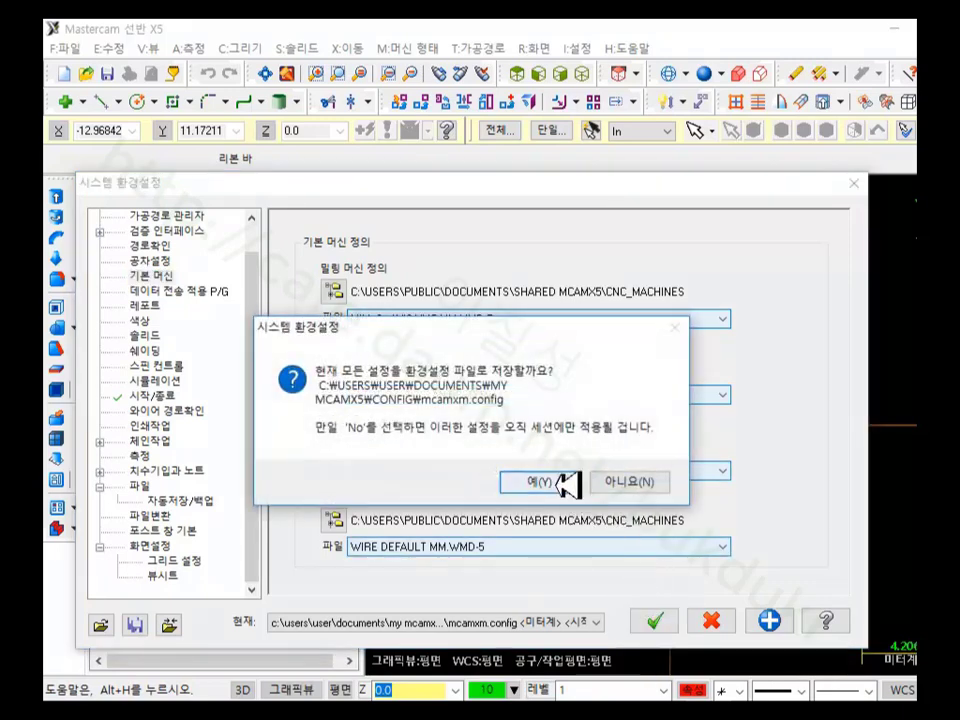
click(560, 482)
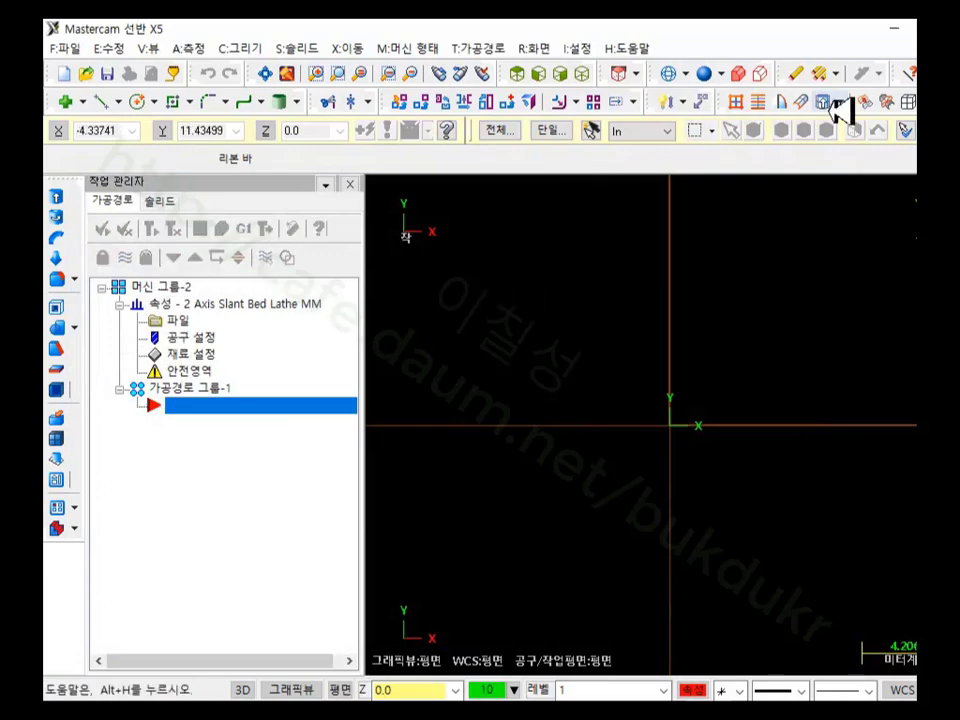
Step: Restart Mastercam X5 without saving the current file, and expand the properties of the default machine group
click(900, 78)
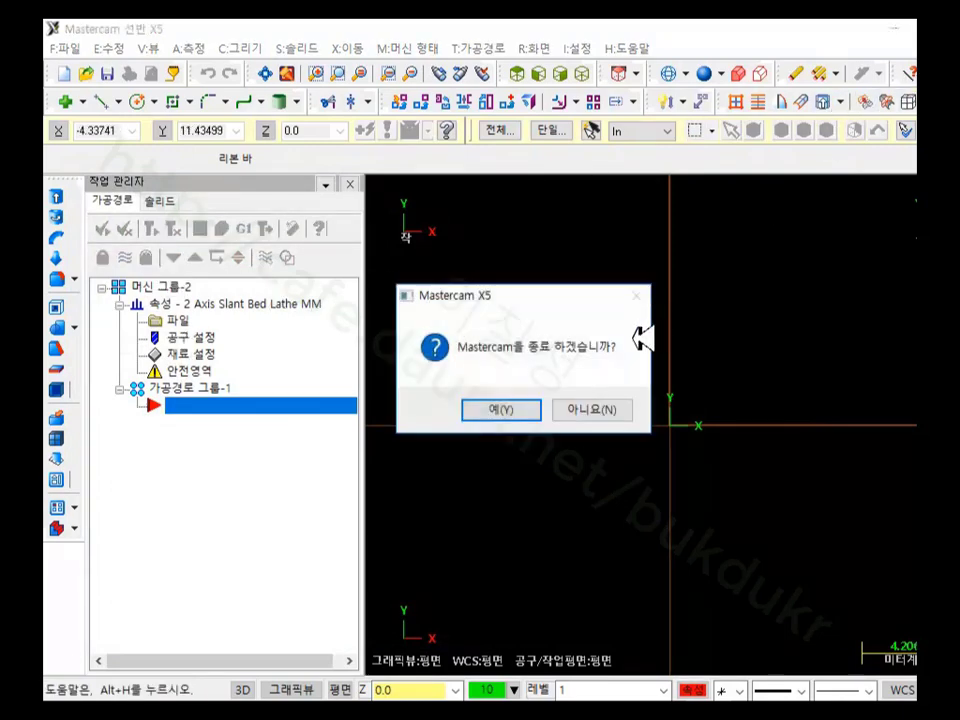
click(527, 408)
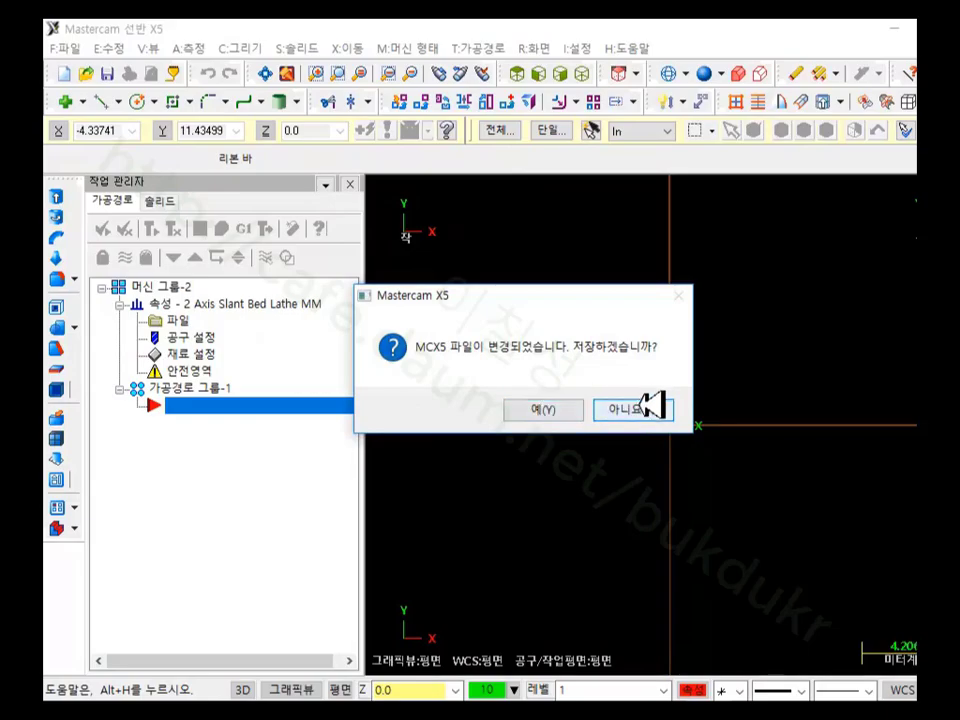
click(650, 407)
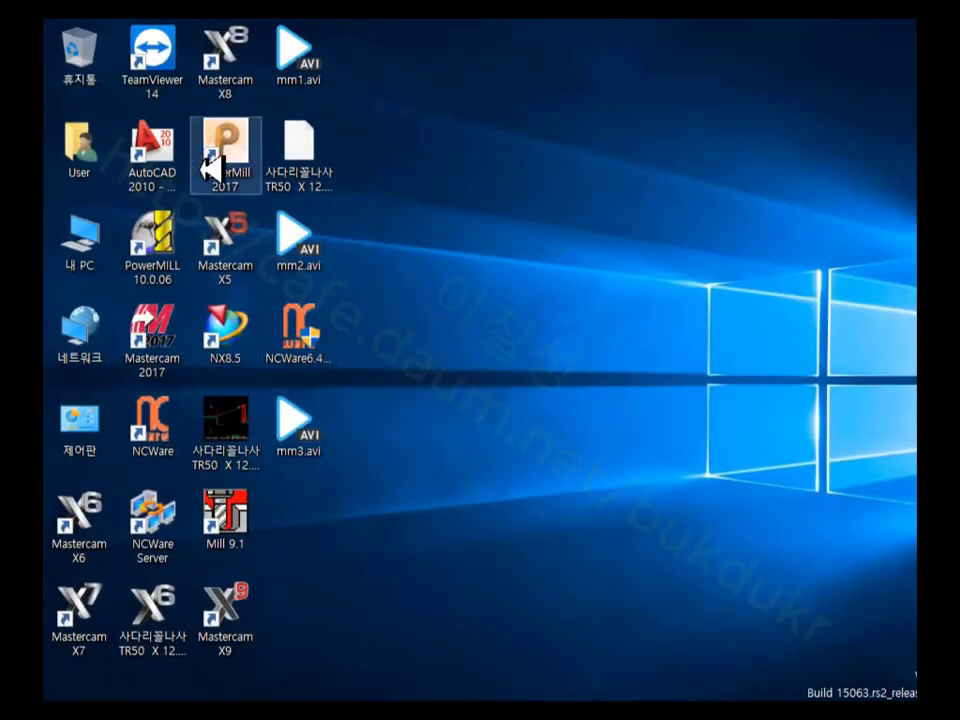
double_click(235, 222)
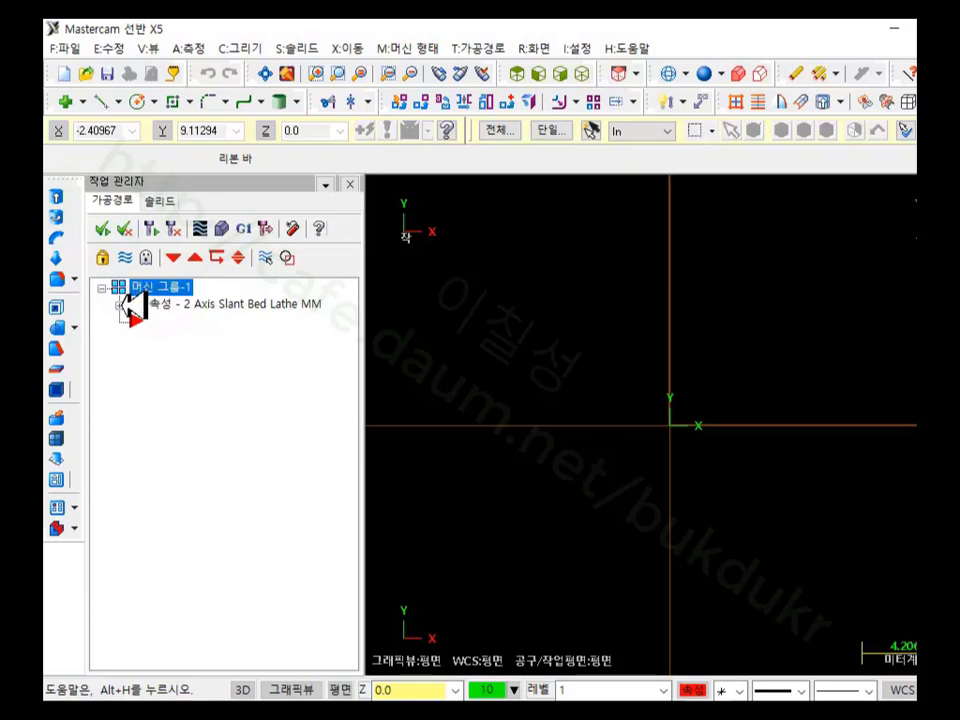
click(119, 304)
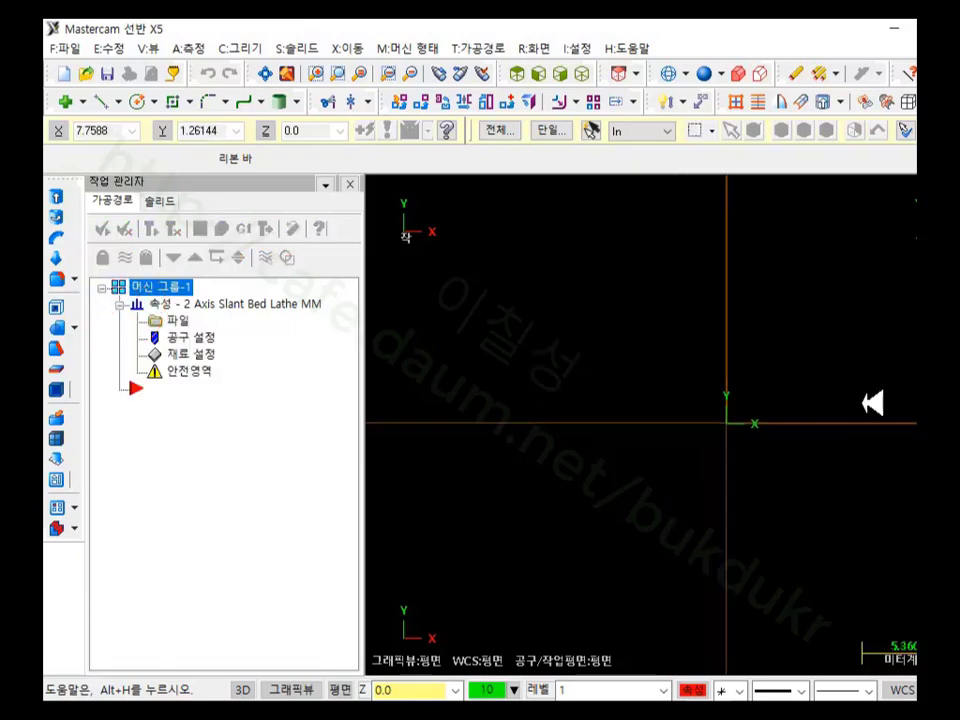
Step: Open the lathe group's machine definition for editing and examine its Lathe Left Spindle Z Axis and Lathe Upper Turret X Axis components
click(180, 320)
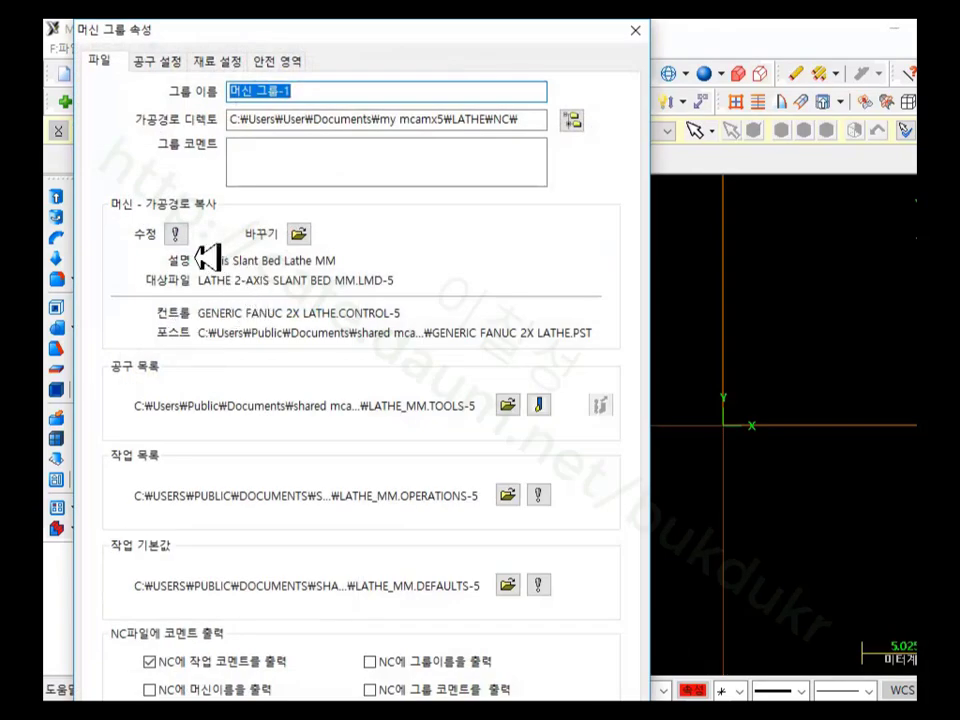
click(181, 234)
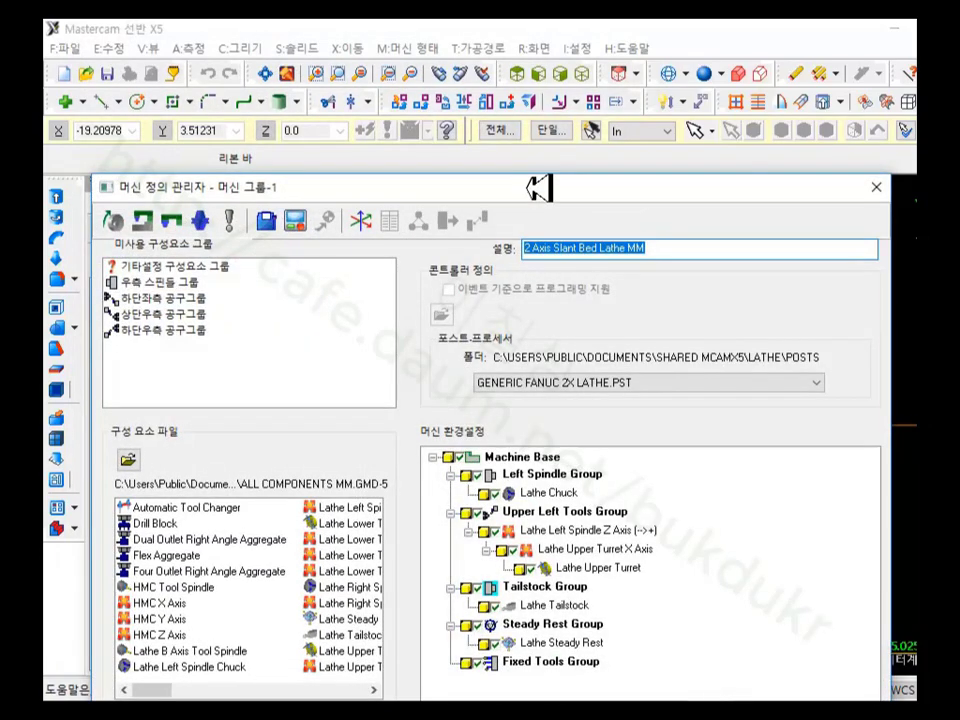
drag(538, 187, 587, 48)
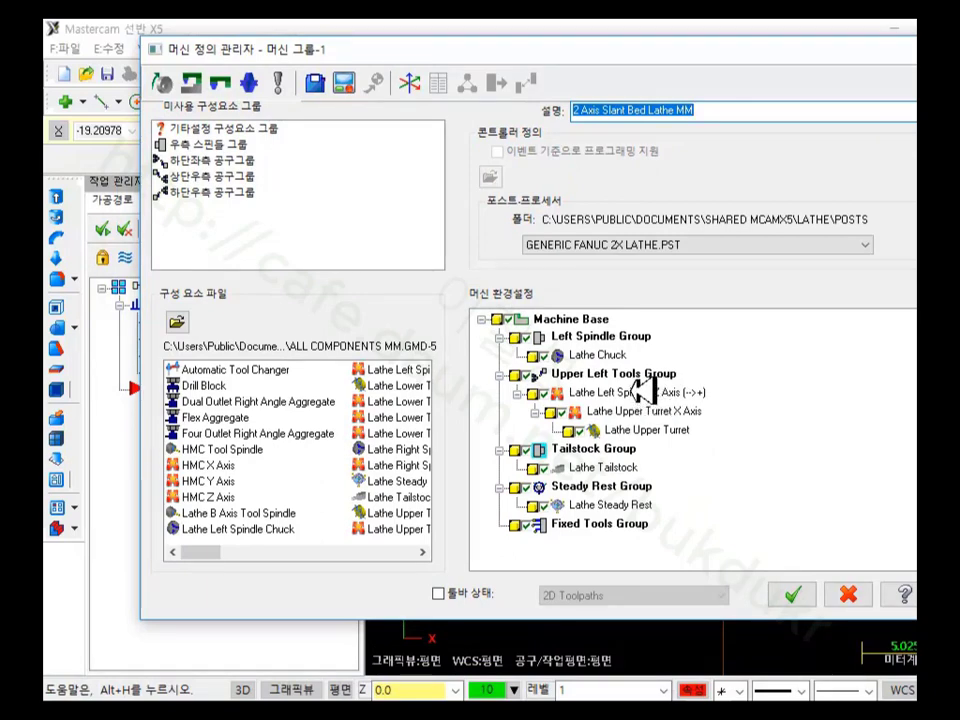
click(615, 393)
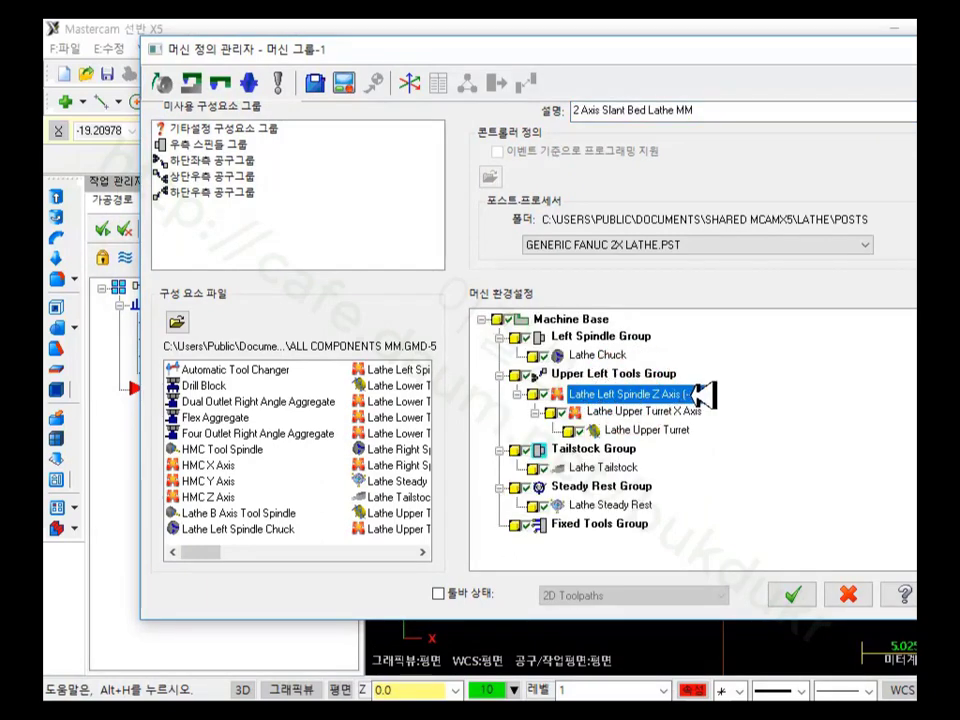
click(648, 412)
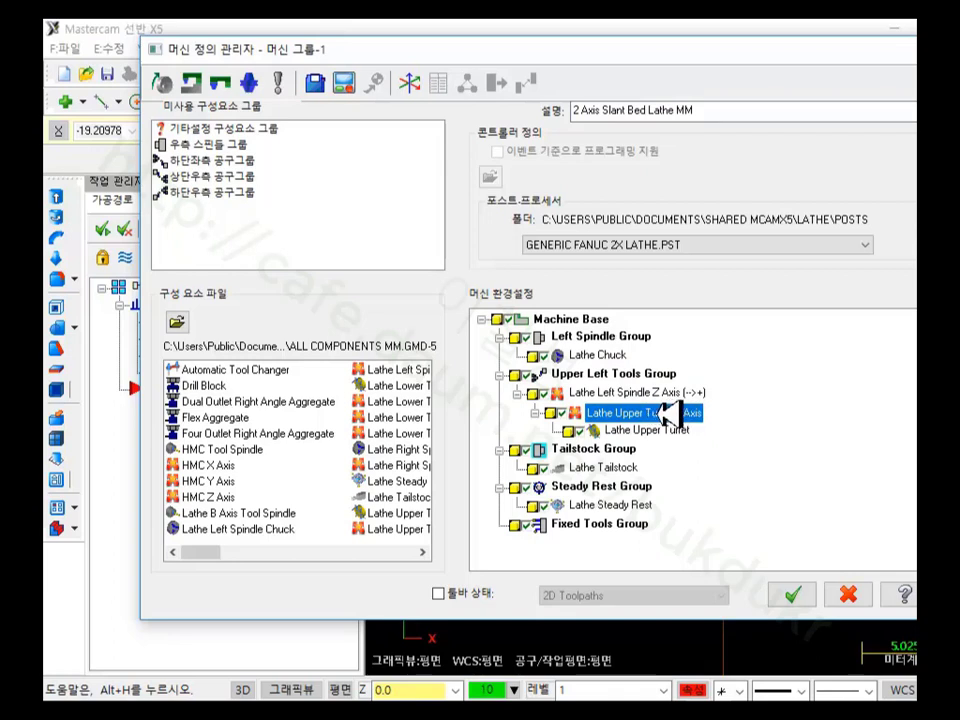
click(645, 394)
click(645, 411)
click(648, 395)
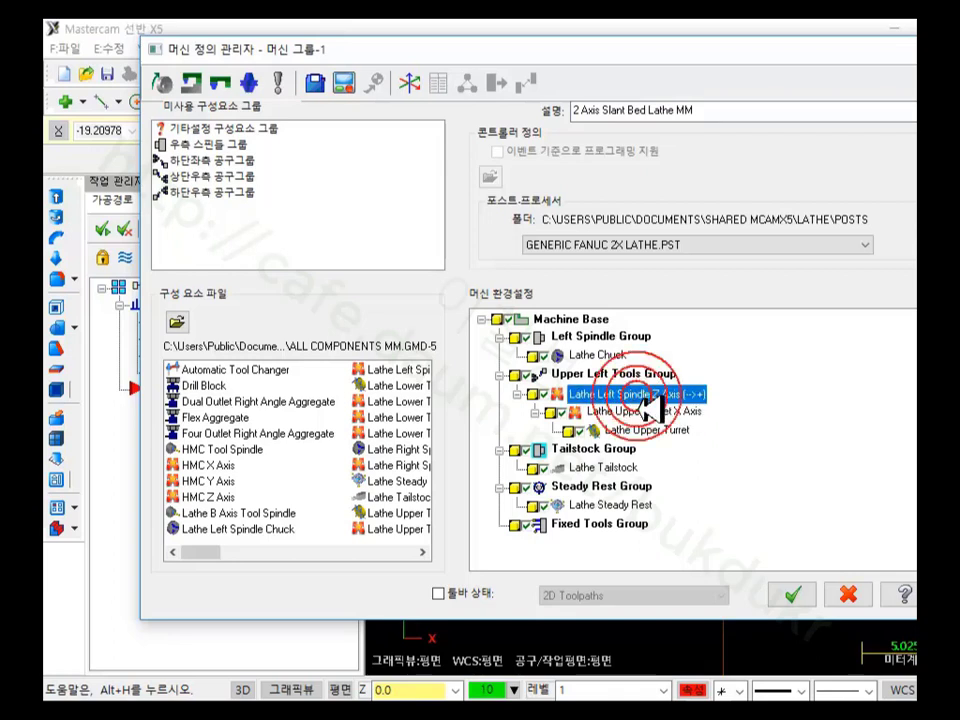
click(643, 412)
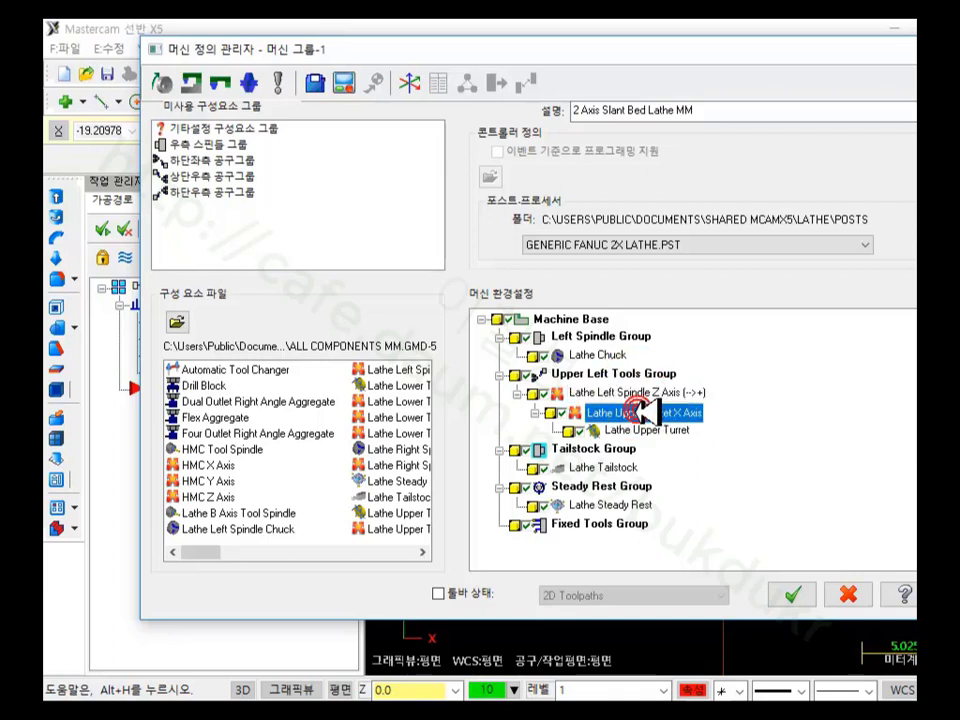
Step: Close the machine definition and group properties without changes, and check example 3 (예제 3) in cnc선반교제.pdf before returning to Mastercam
click(850, 594)
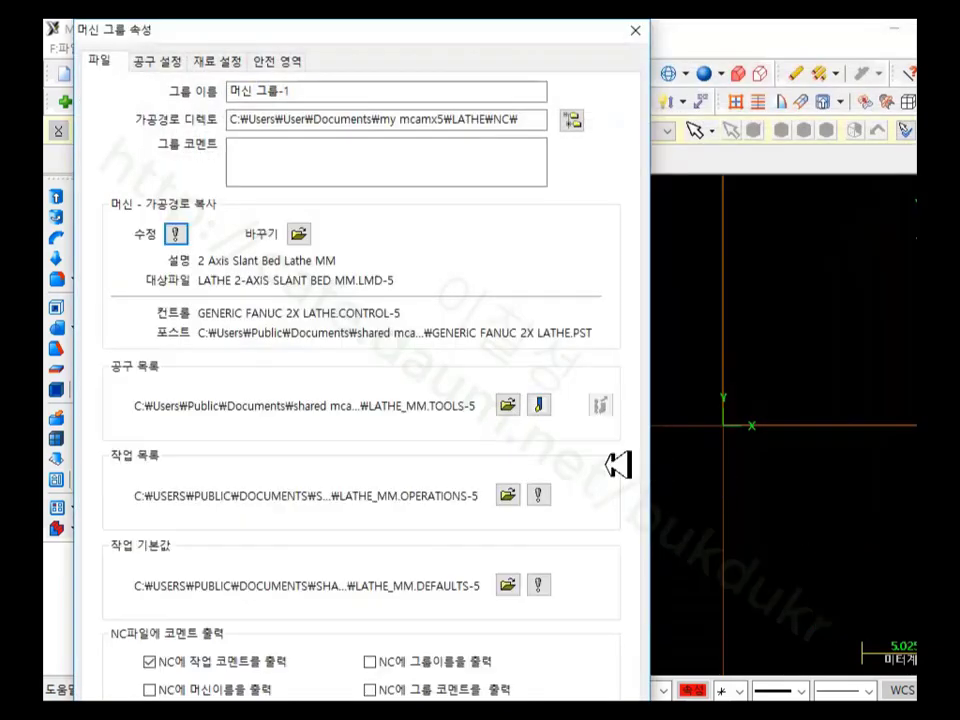
click(635, 30)
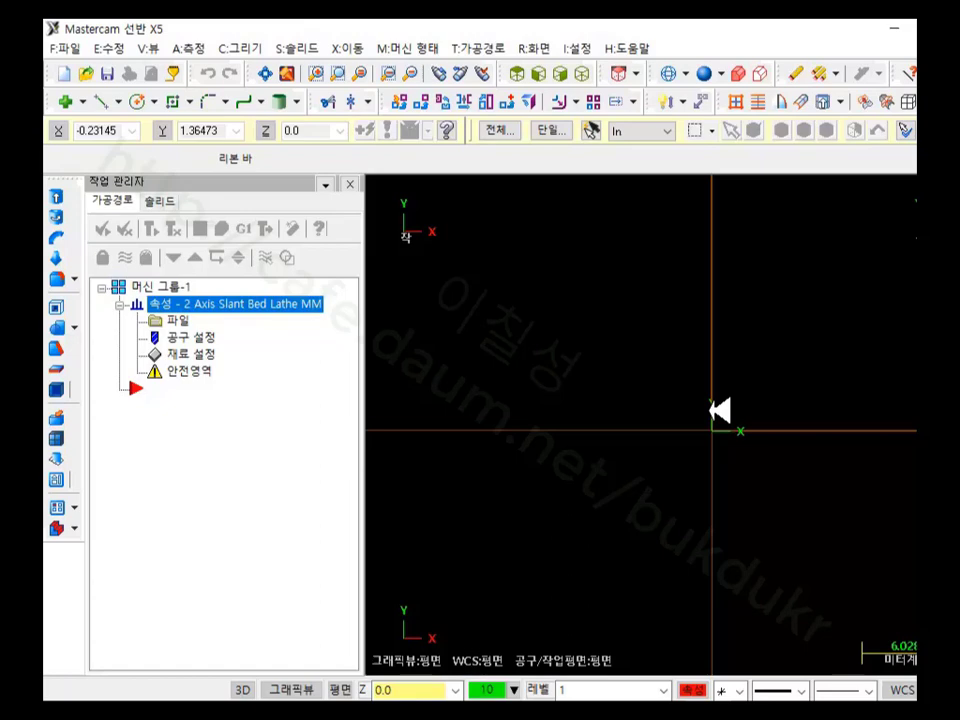
key(alt+Tab)
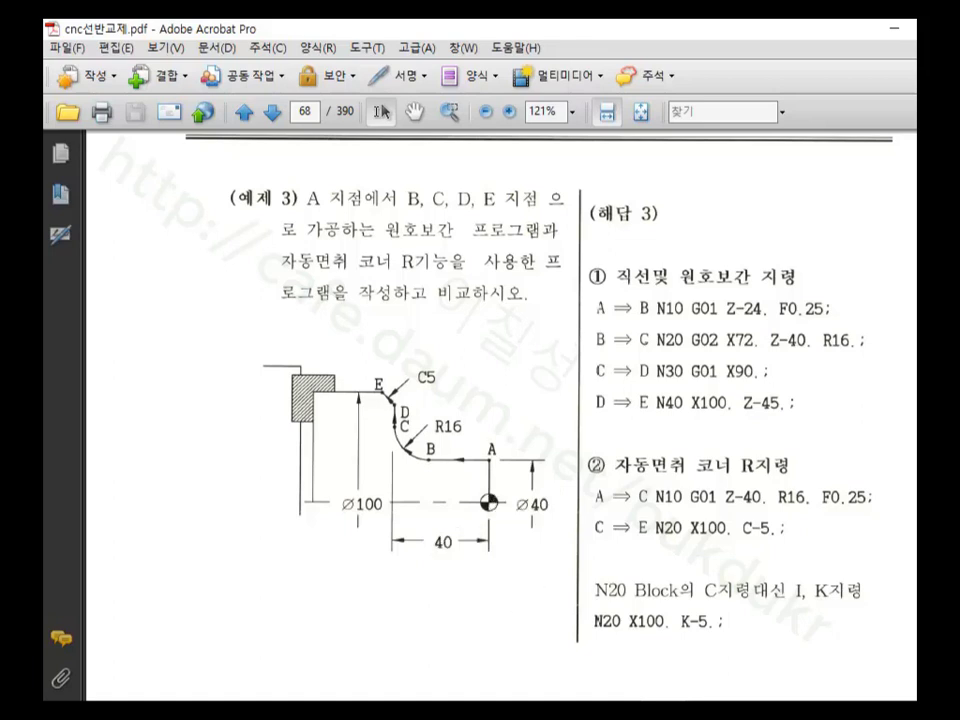
key(alt+Tab)
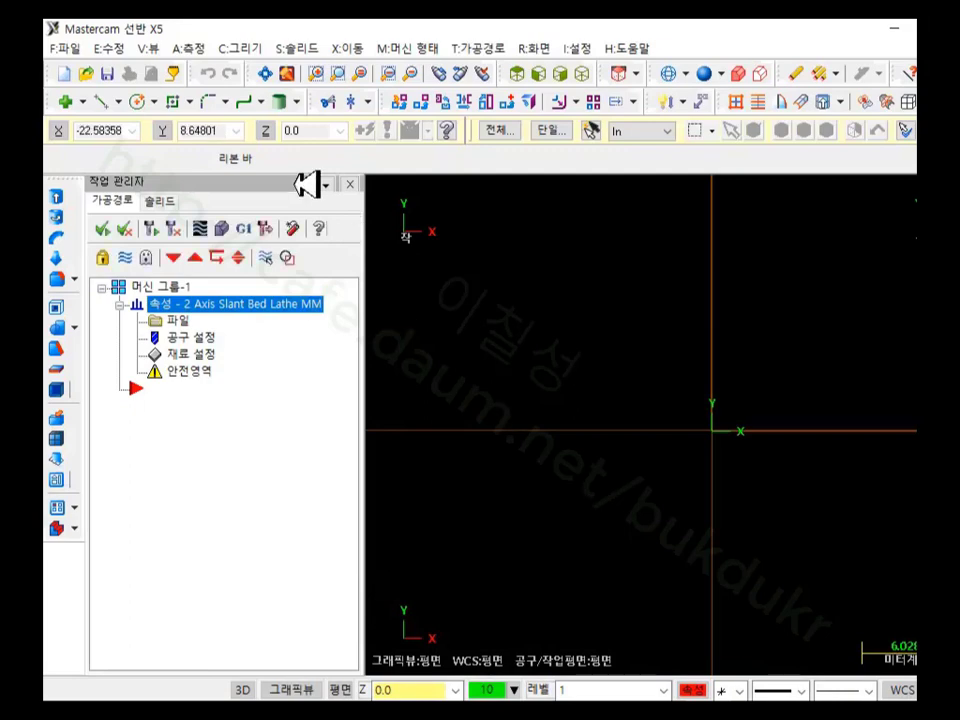
Step: Draw a rectangular shape about 17 mm wide and 9.8 mm high, anchored at the origin by the midpoint of its right side
click(187, 101)
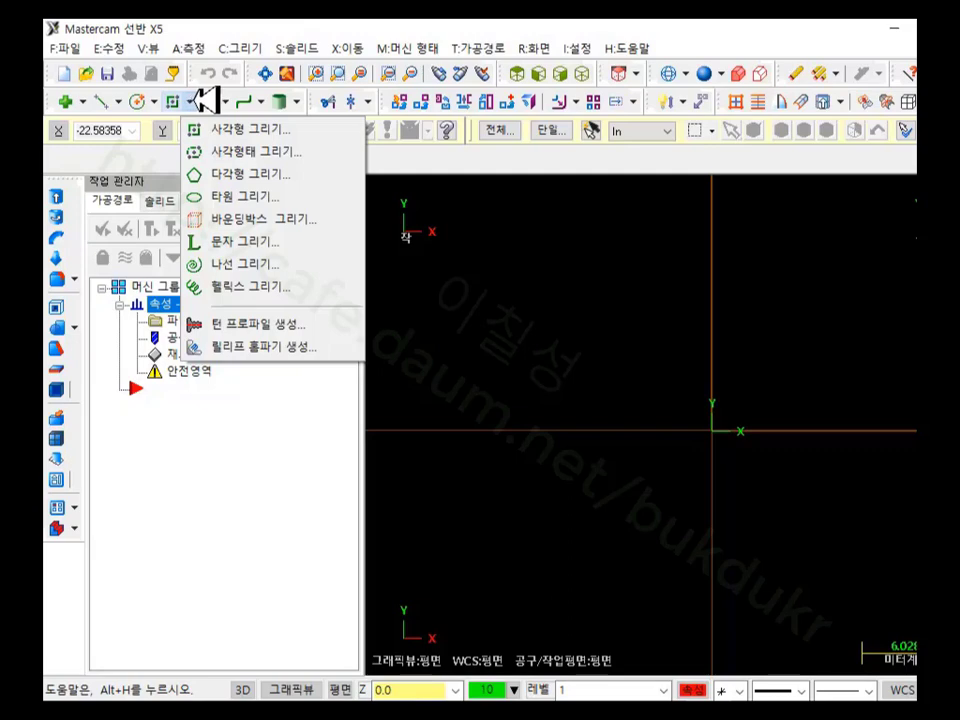
click(257, 152)
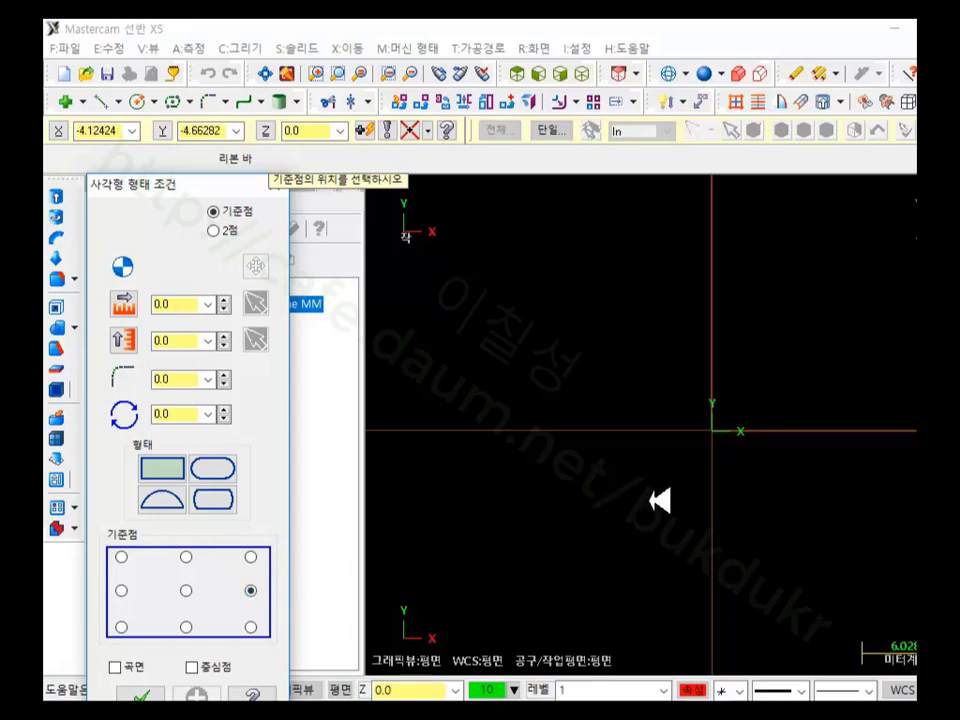
click(713, 432)
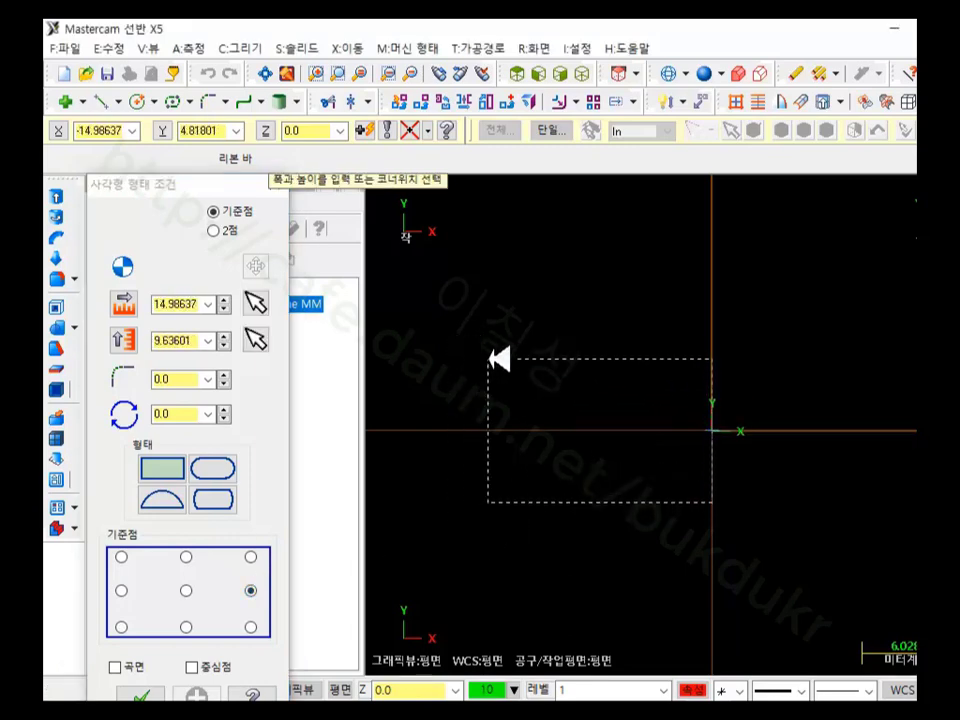
click(459, 358)
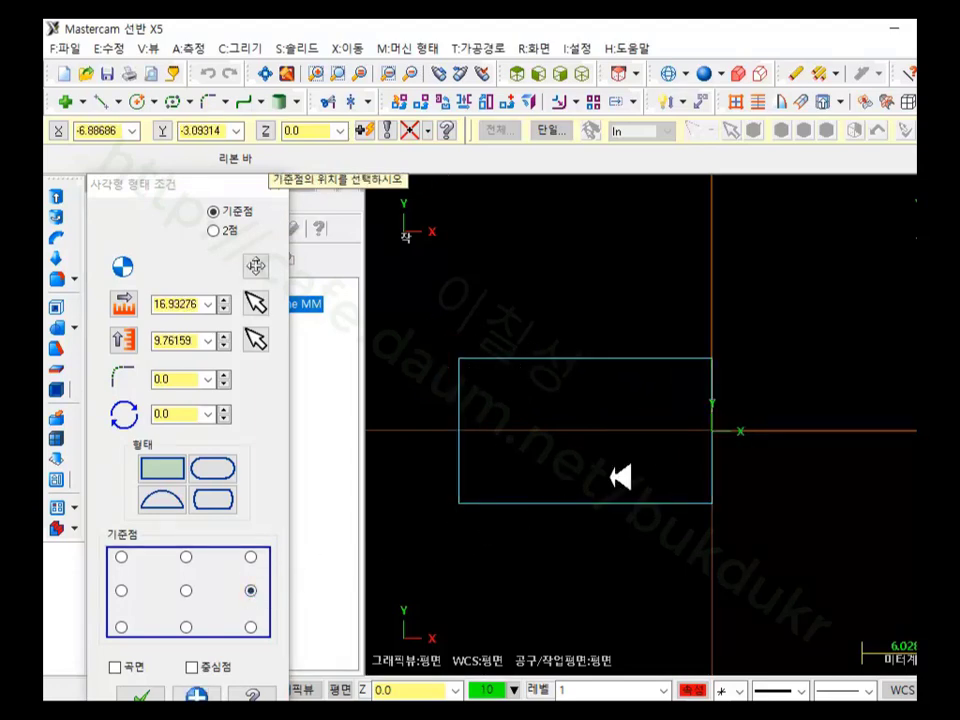
Step: Set the rectangle's width and height to 40 mm each and accept the shape
click(182, 304)
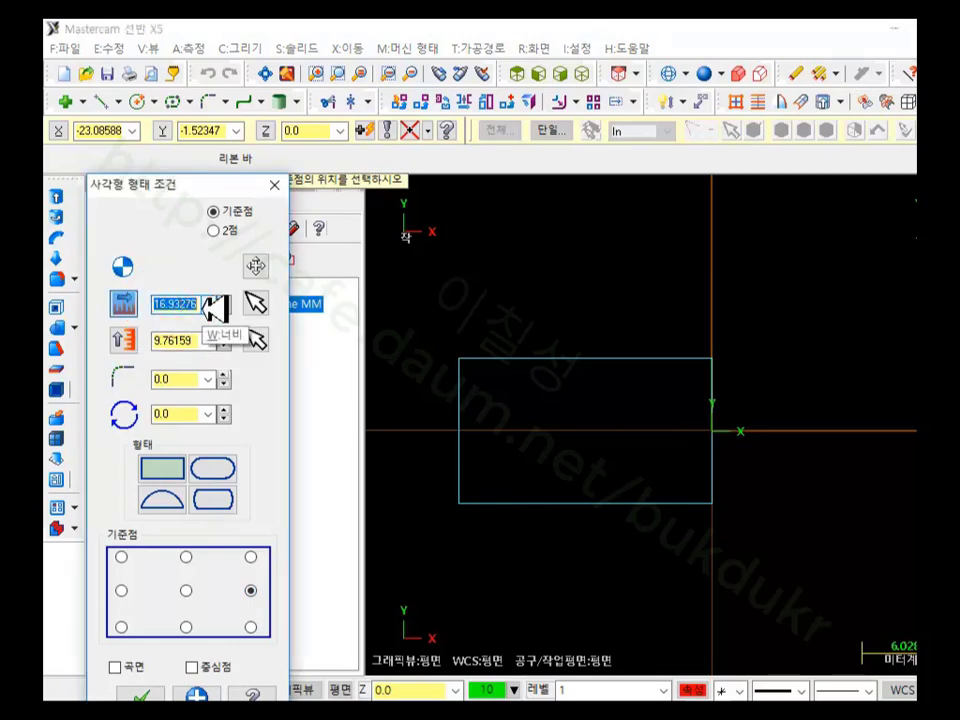
text(40)
key(Return)
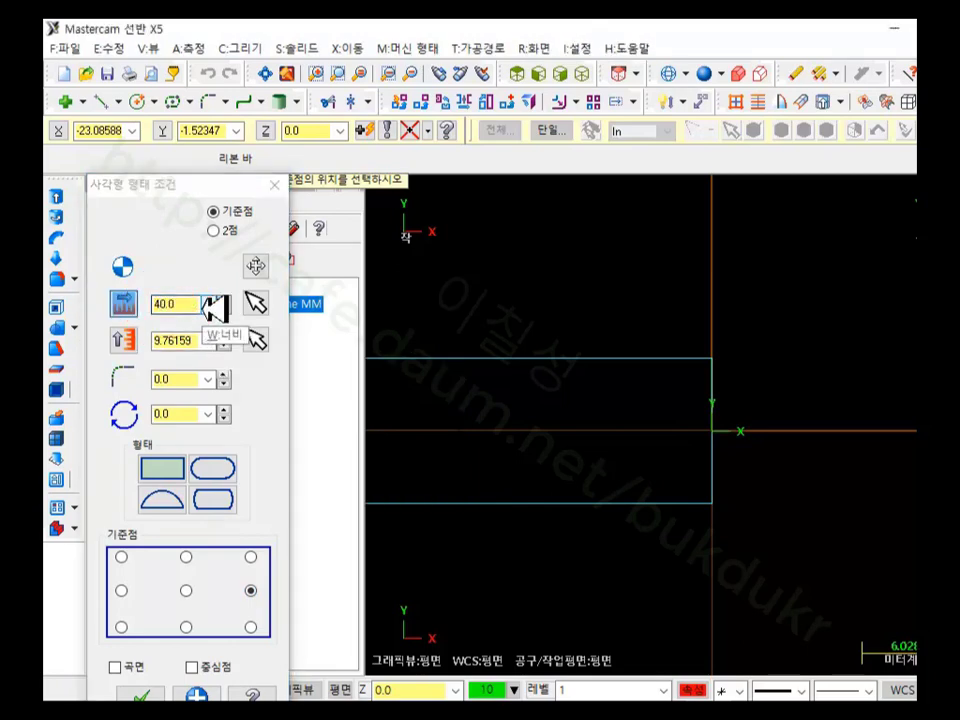
click(190, 340)
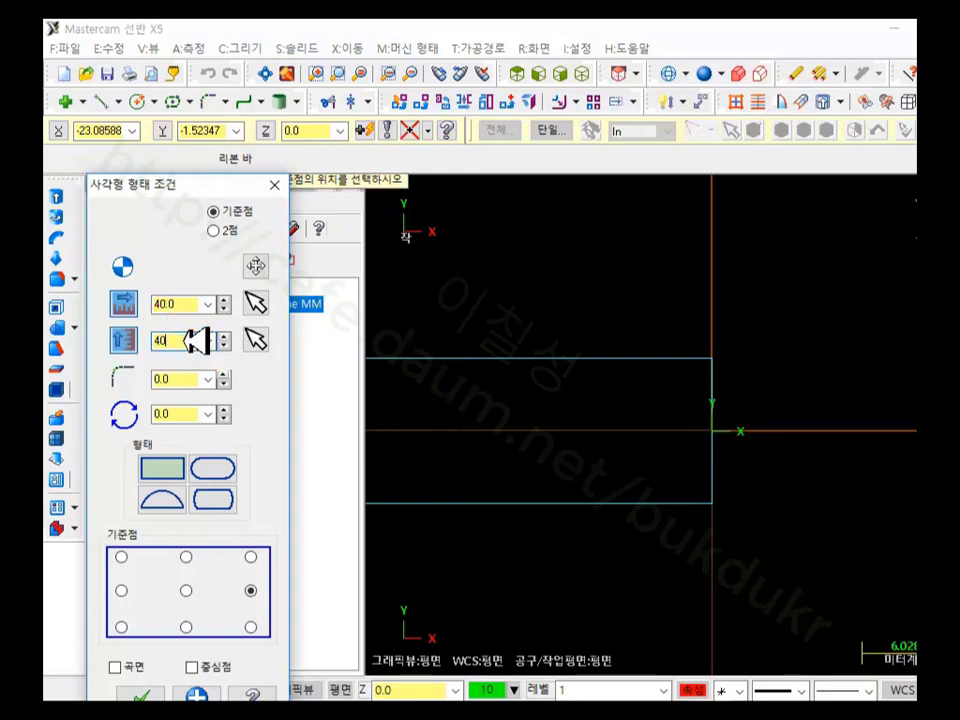
text(40)
key(Return)
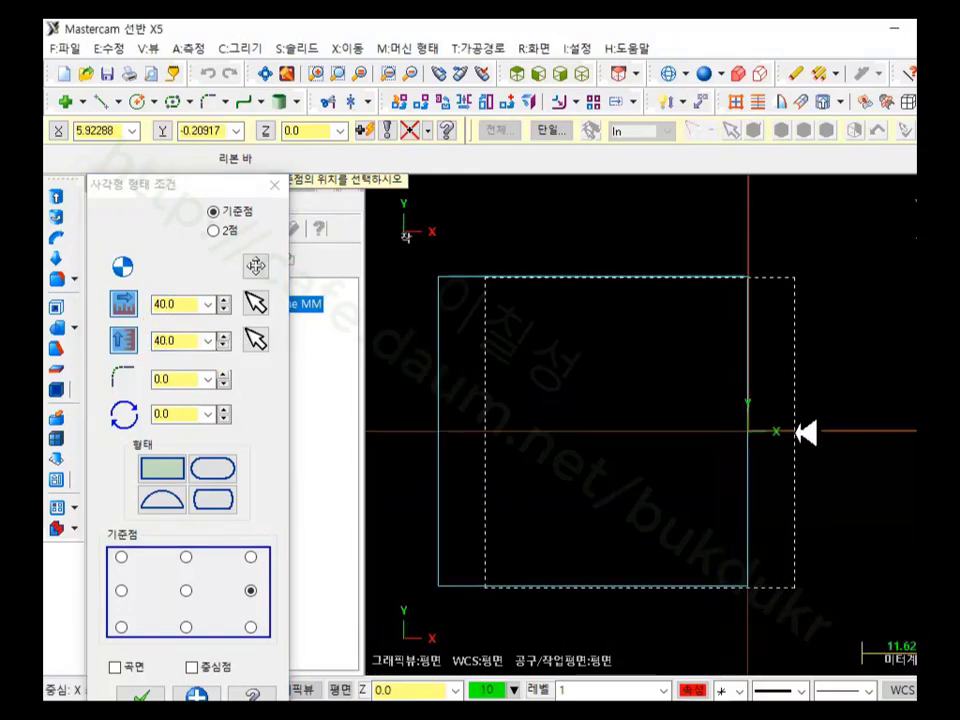
scroll(806, 432, down, 1)
scroll(696, 420, down, 1)
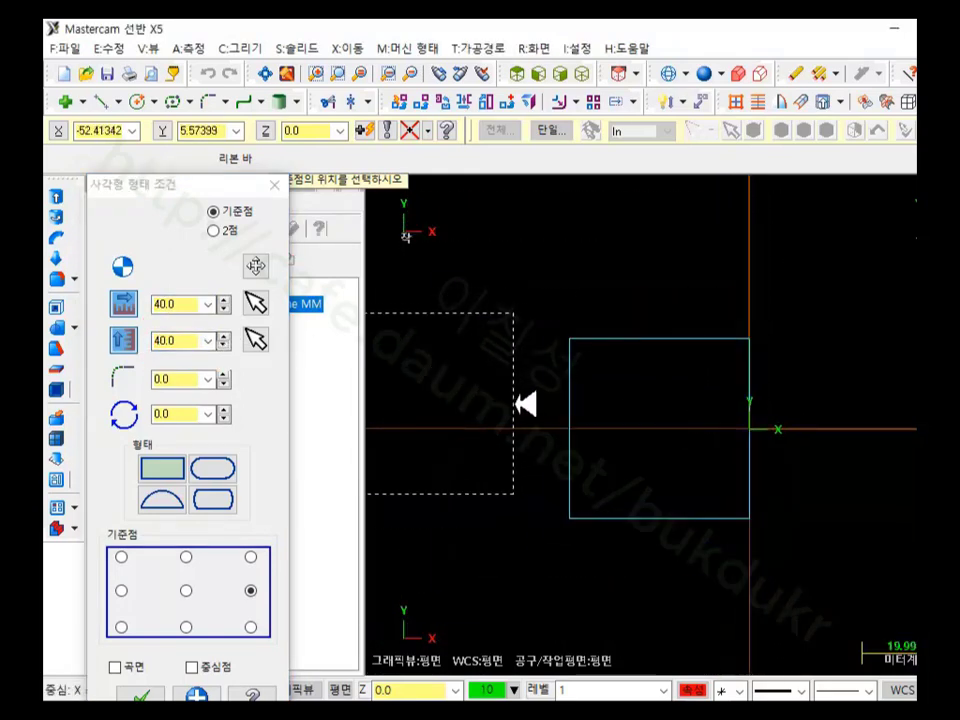
scroll(525, 403, down, 1)
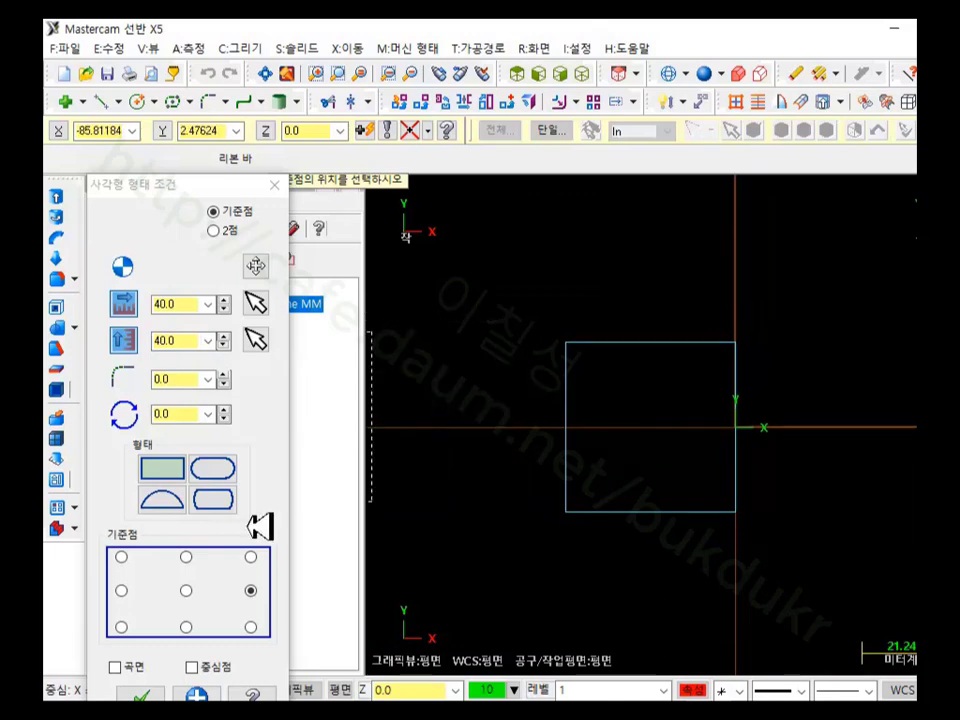
click(160, 694)
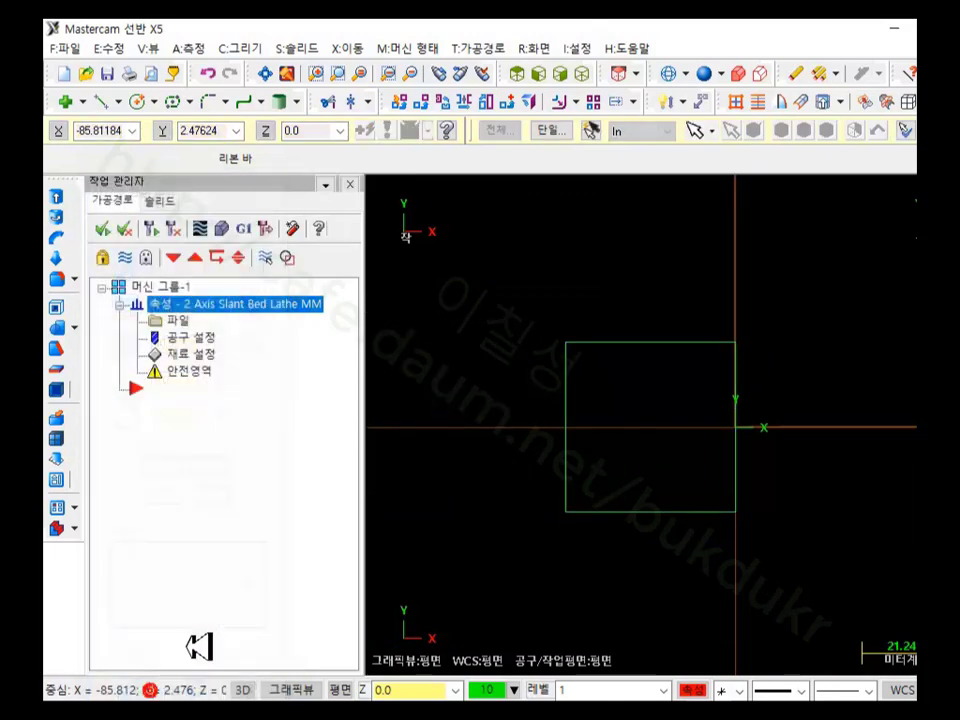
Step: Analyze the line properties of the square's top and right edges to check their lengths and endpoints
scroll(668, 428, up, 2)
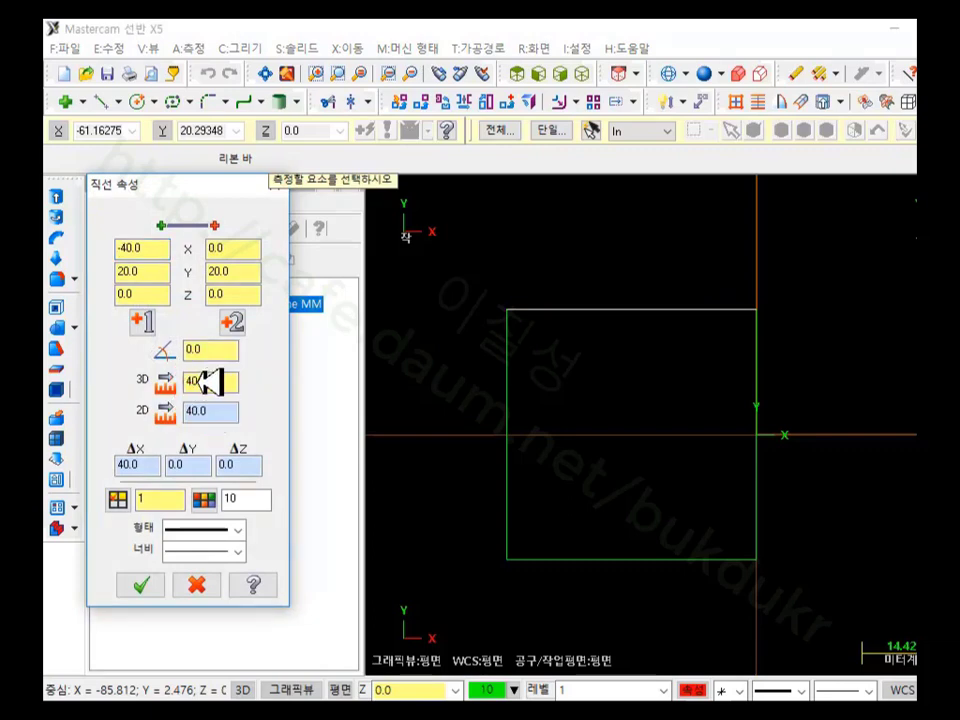
click(759, 358)
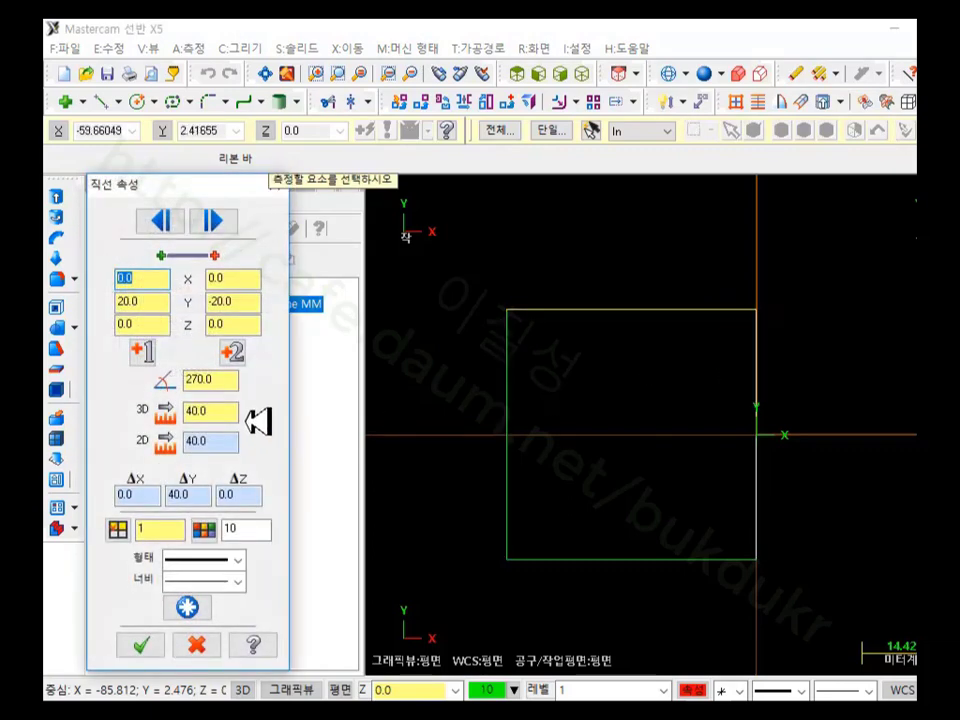
click(205, 410)
click(558, 313)
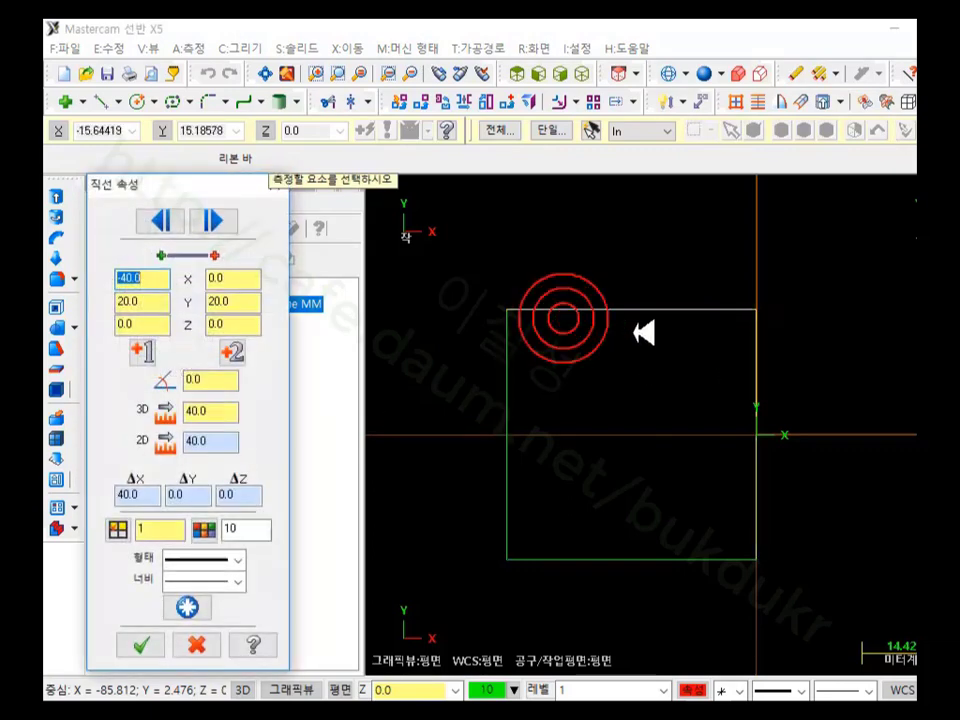
click(753, 340)
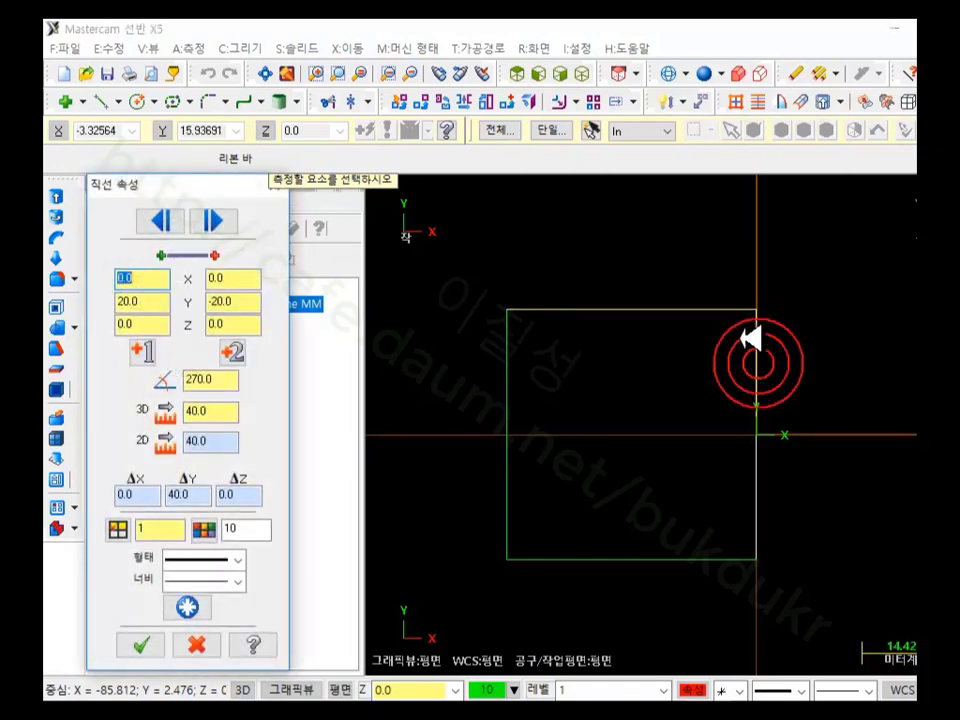
click(692, 313)
click(148, 643)
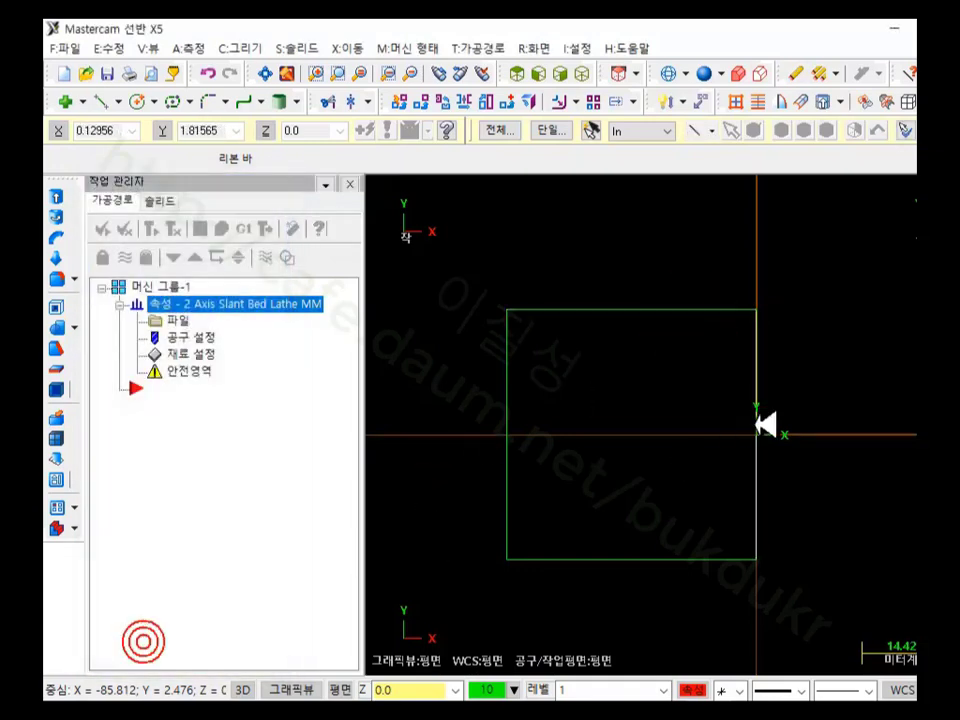
Step: Add smart dimensions to the square's top edge and right edge, placing them outside the shape
scroll(767, 420, down, 1)
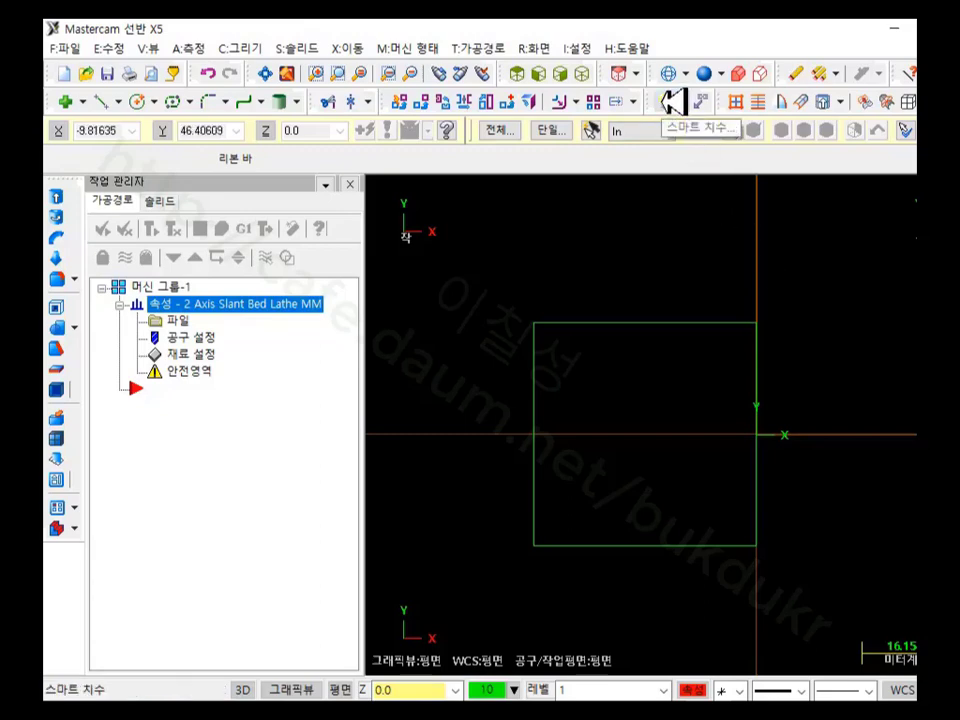
click(672, 101)
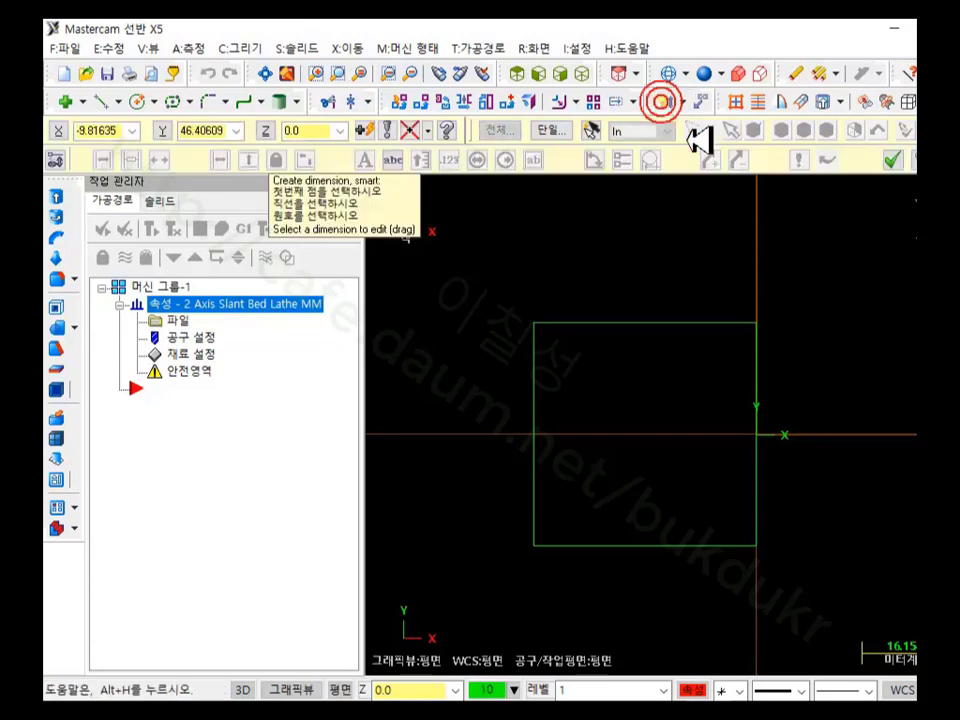
click(726, 321)
click(724, 256)
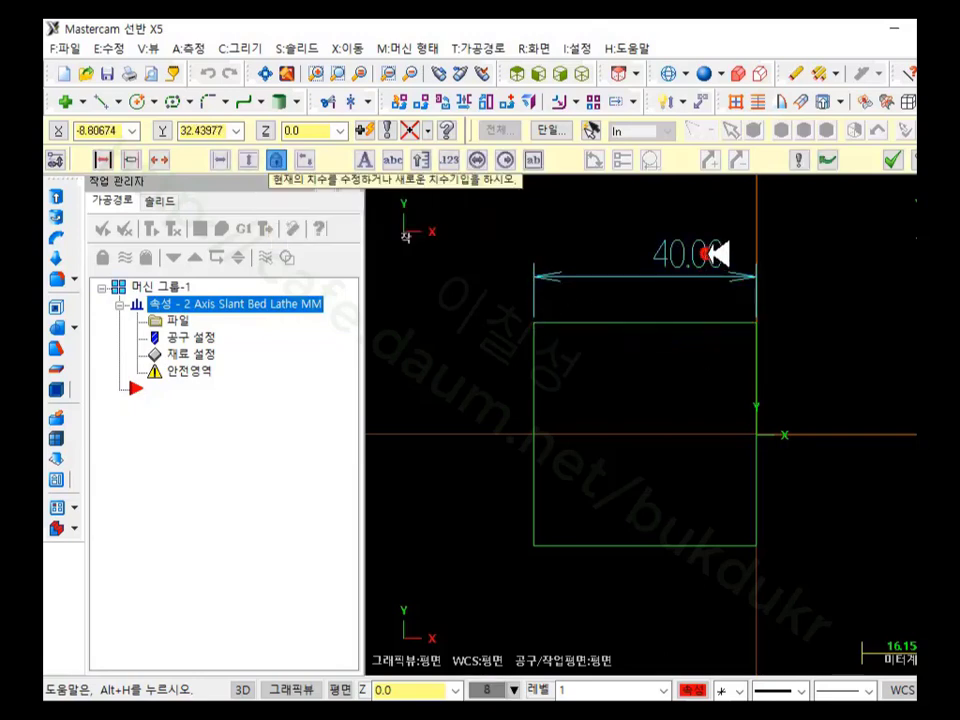
click(757, 350)
click(878, 367)
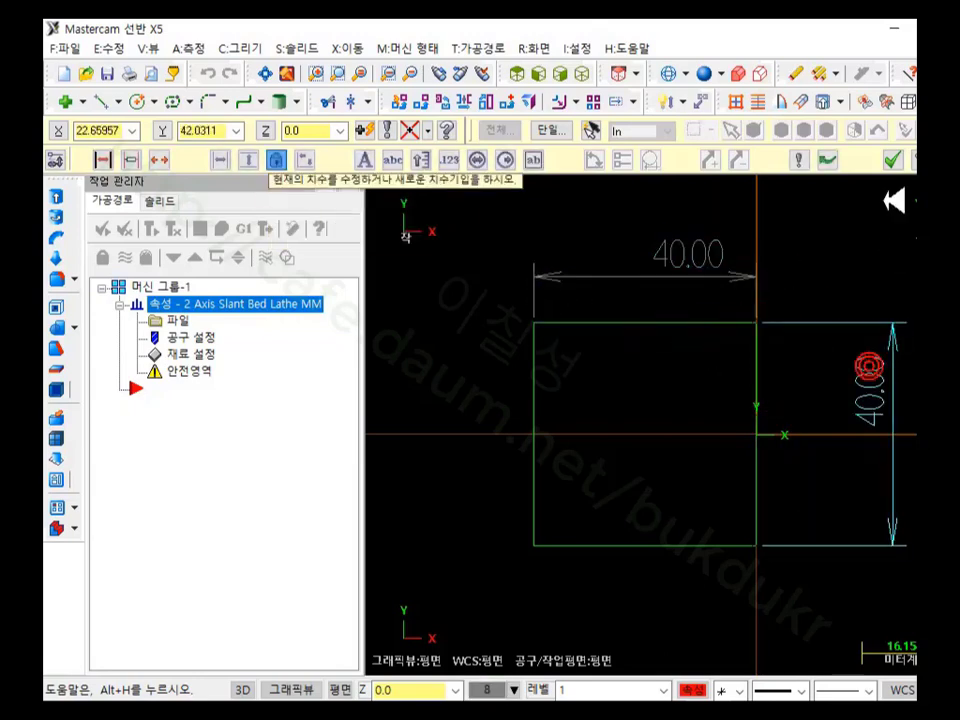
click(893, 159)
scroll(797, 281, up, 1)
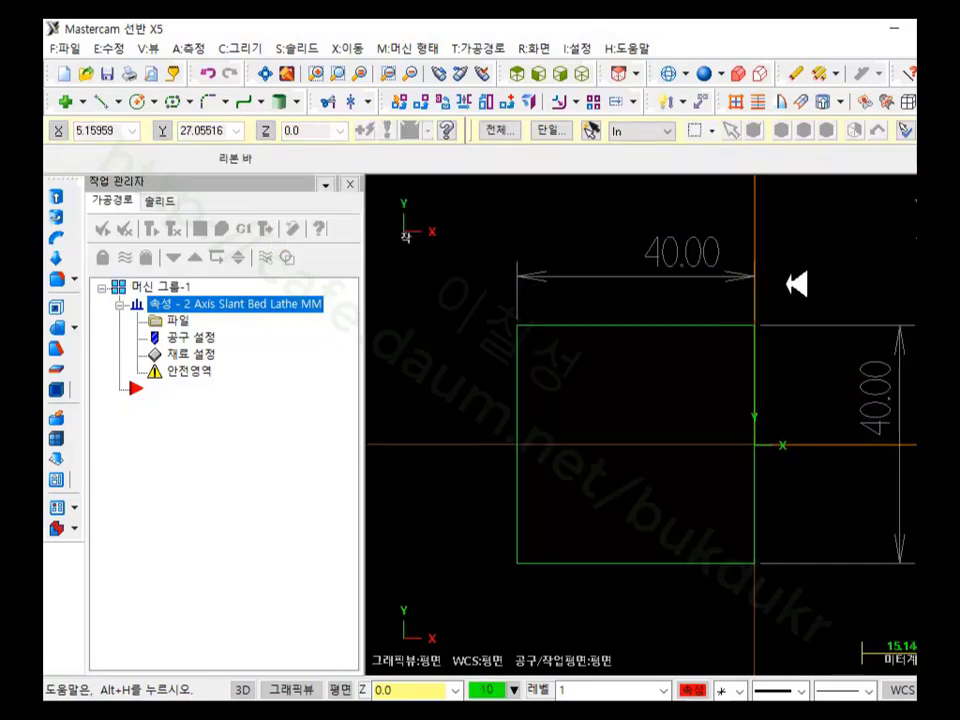
Step: Delete the horizontal and vertical dimensions from the square
scroll(797, 284, down, 1)
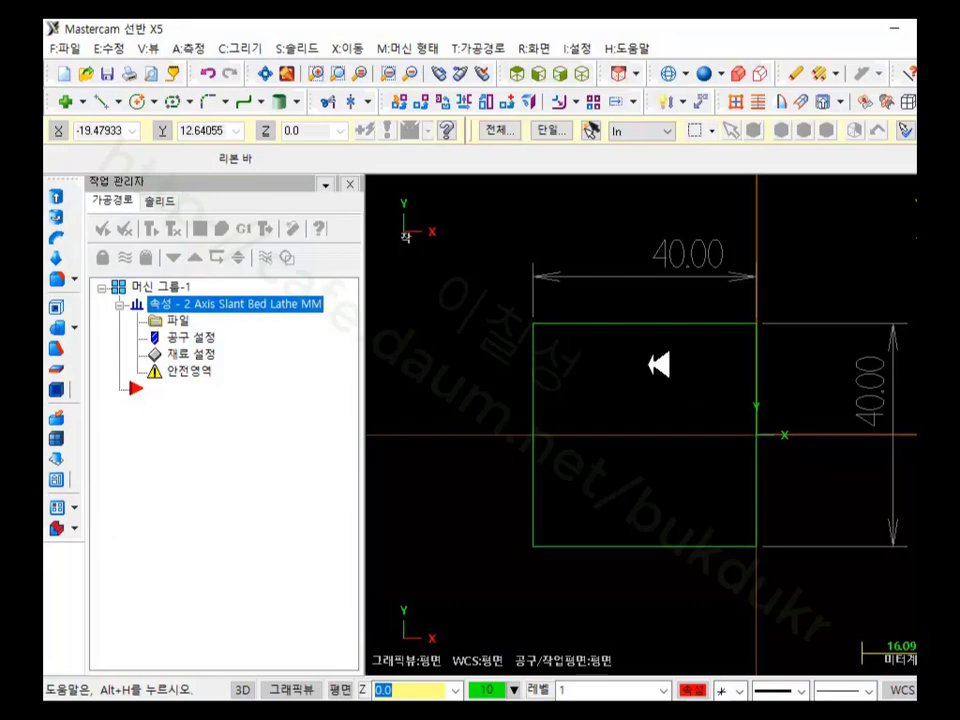
scroll(658, 365, down, 2)
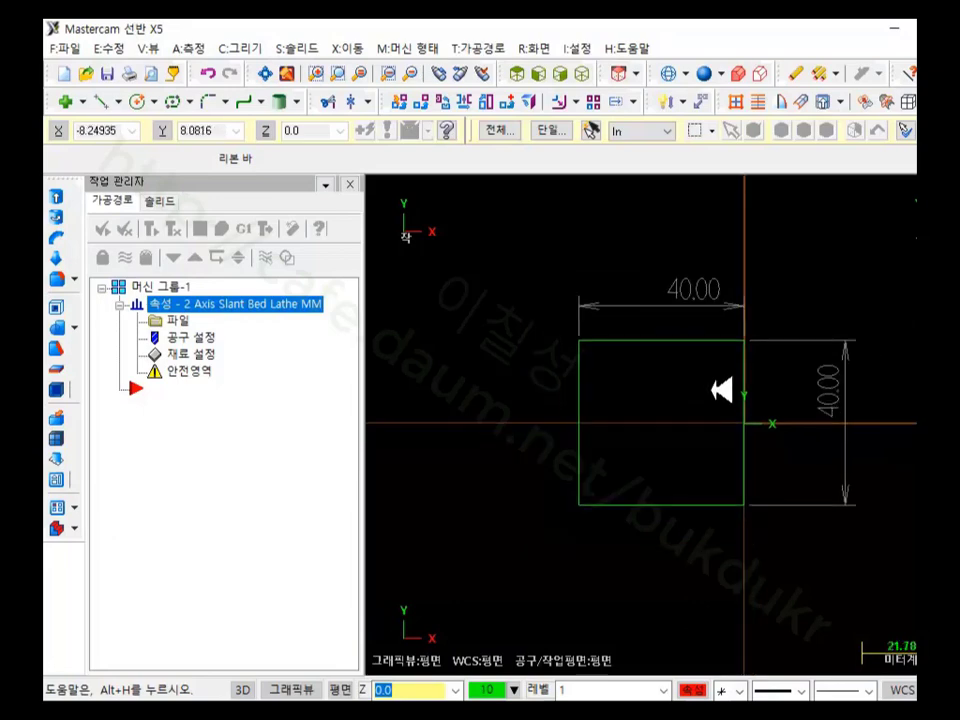
click(713, 306)
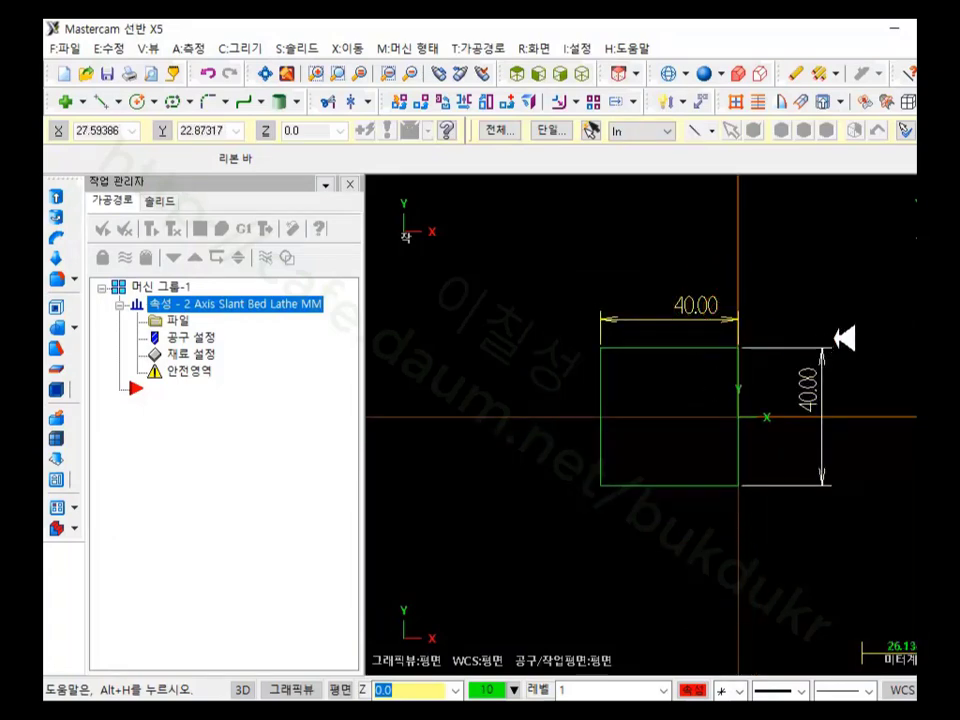
click(836, 343)
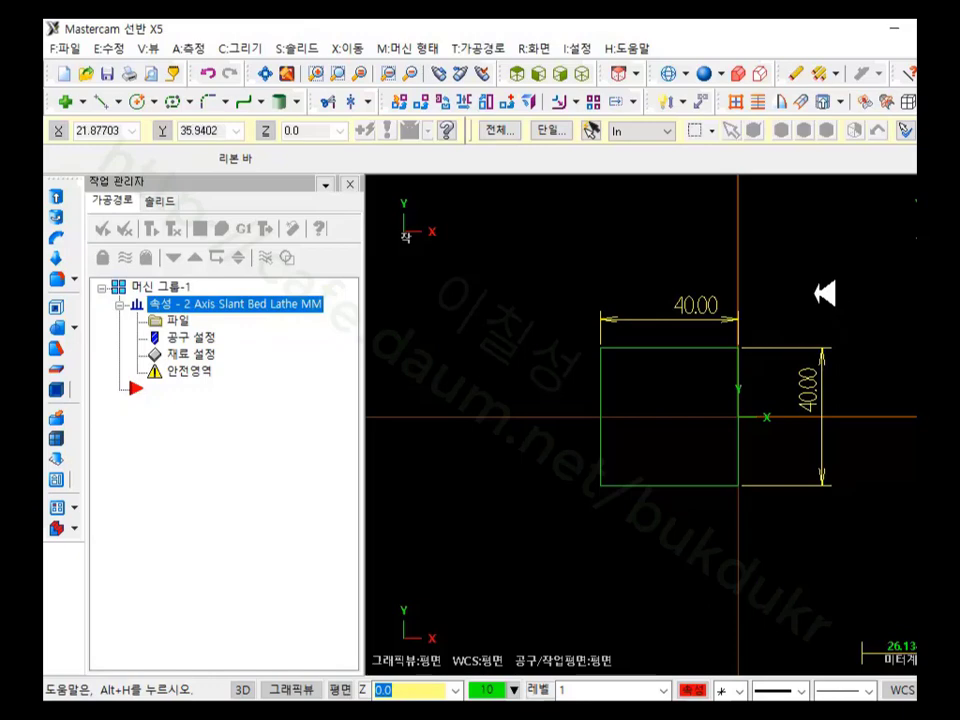
key(Escape)
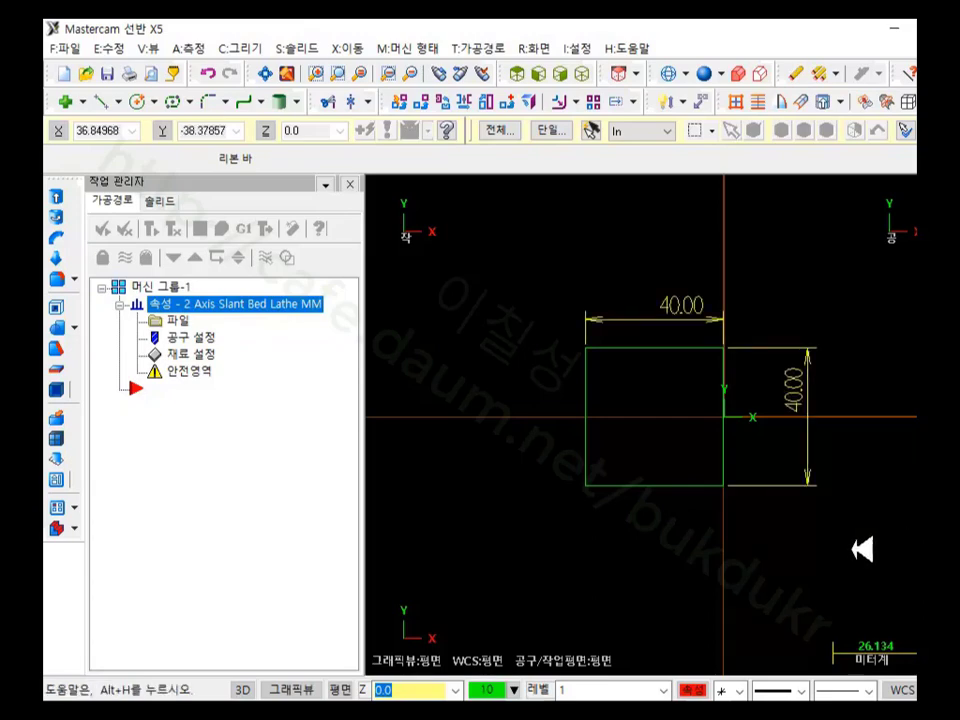
key(Delete)
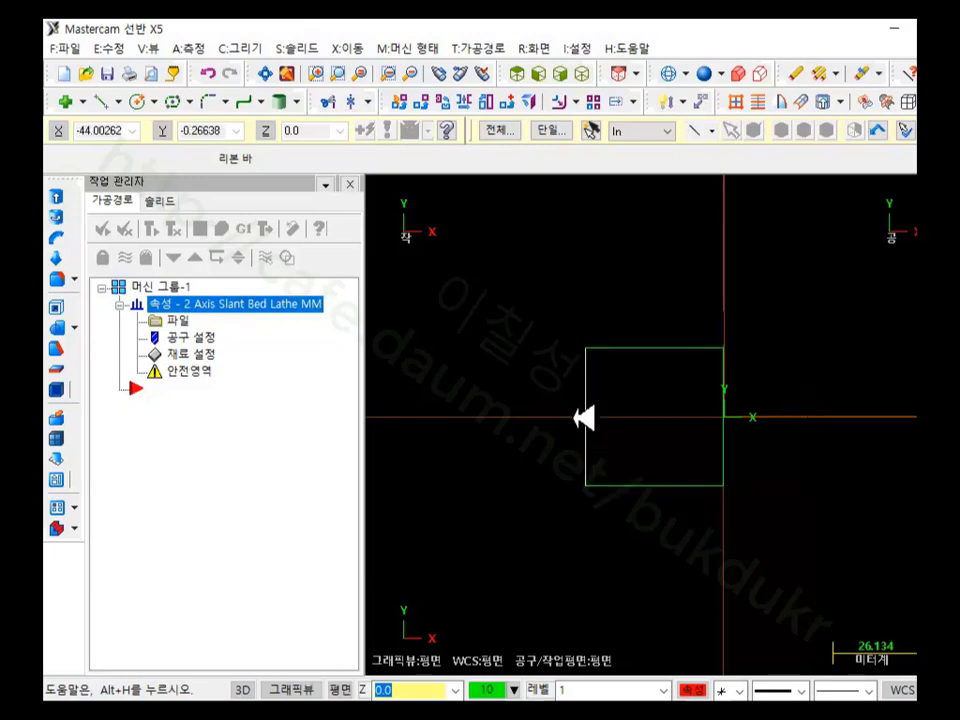
Step: Add smart dimensions above the square's top edge and outside its right edge, and finish dimensioning
scroll(621, 408, up, 4)
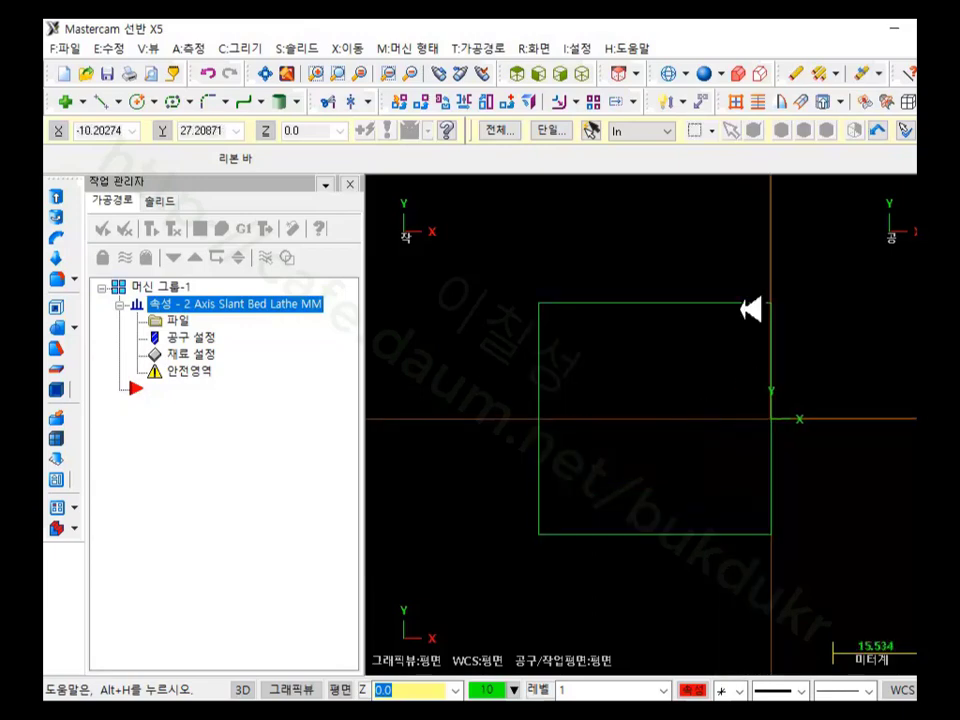
click(675, 101)
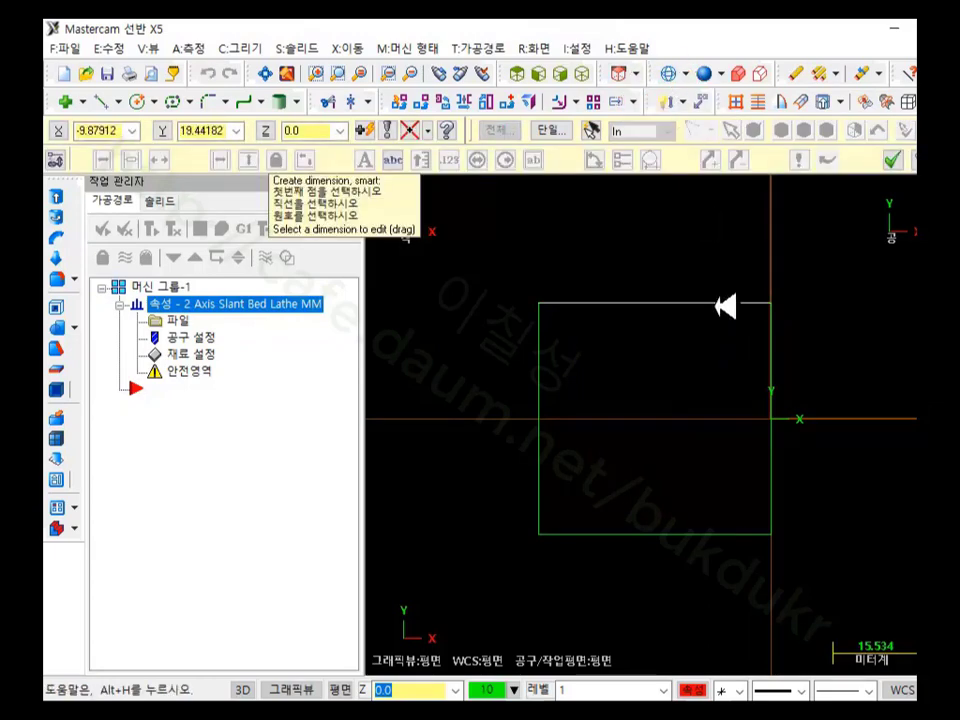
click(695, 303)
click(711, 236)
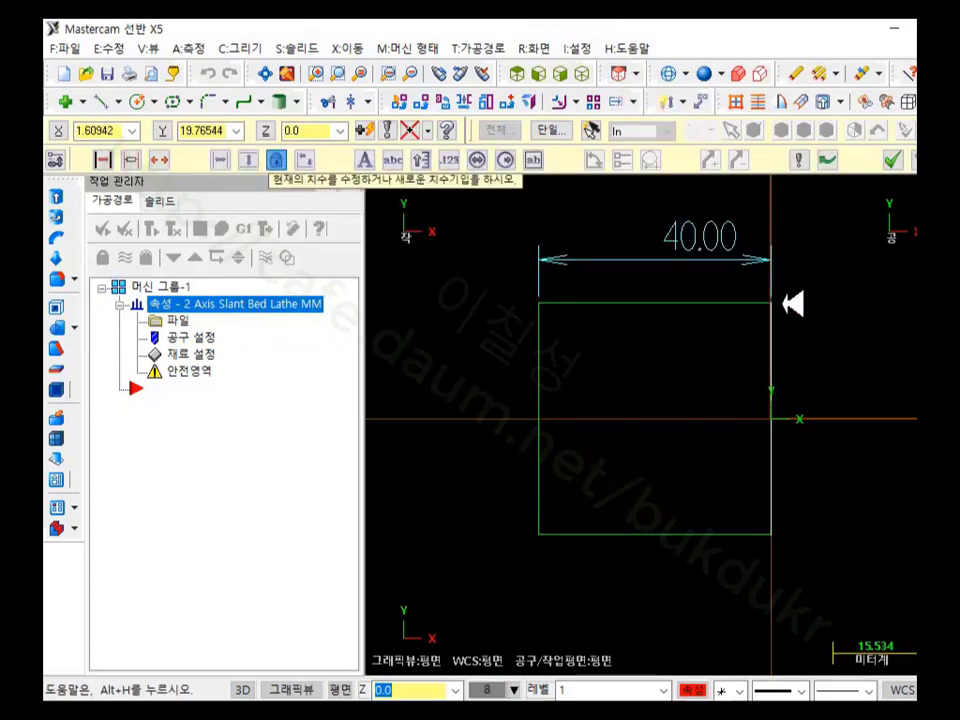
click(772, 531)
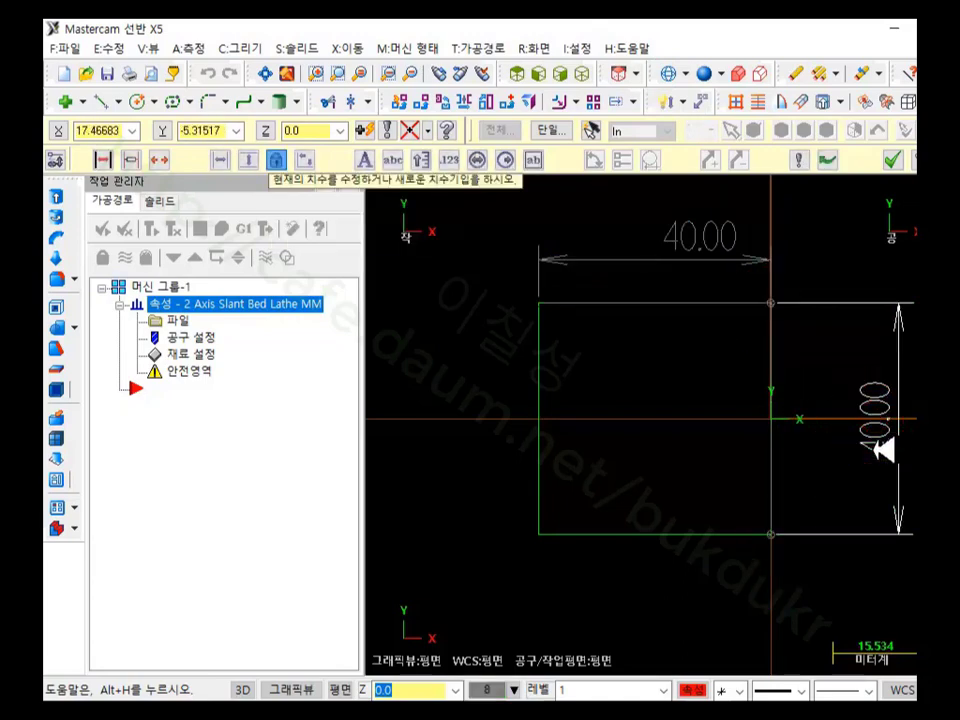
click(880, 415)
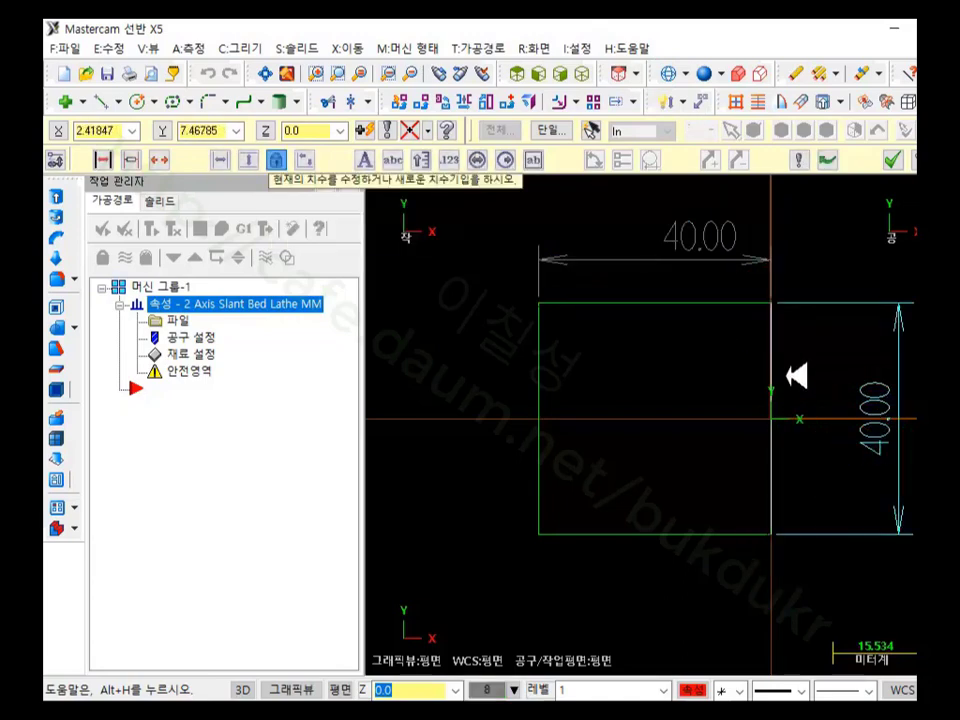
click(892, 159)
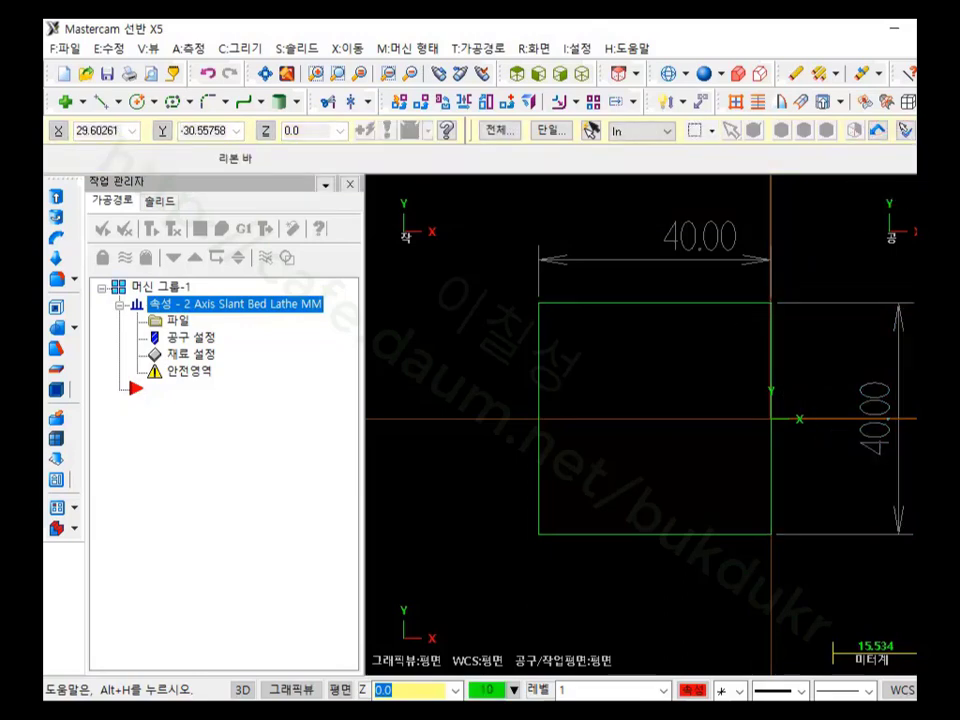
Step: Delete both 40.00 dimensions from the square
key(Delete)
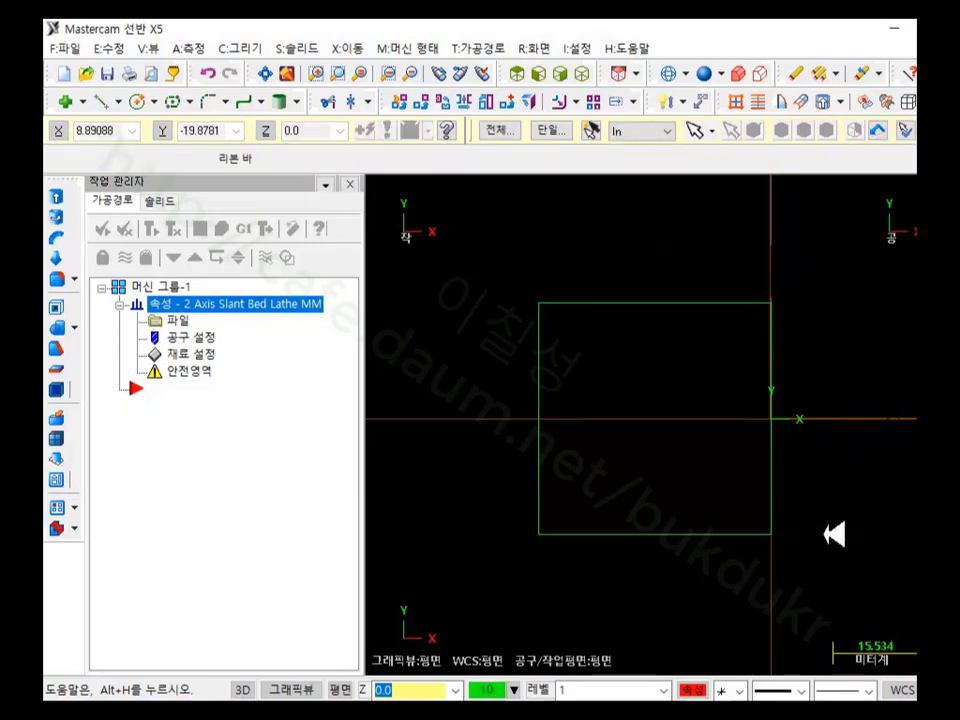
scroll(718, 497, down, 1)
scroll(533, 390, up, 1)
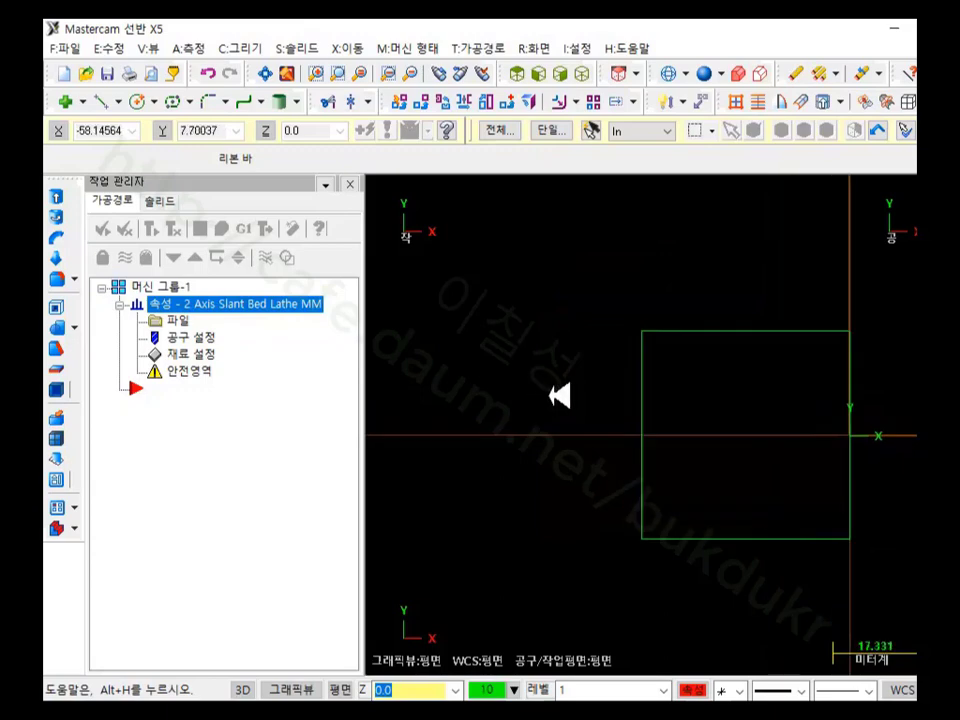
Step: Consult the example 3 drawing in cnc선반교제.pdf, and in Mastercam sketch a rectangle about 31 by 76 mm leftward from the square's left-edge midpoint
key(alt+Tab)
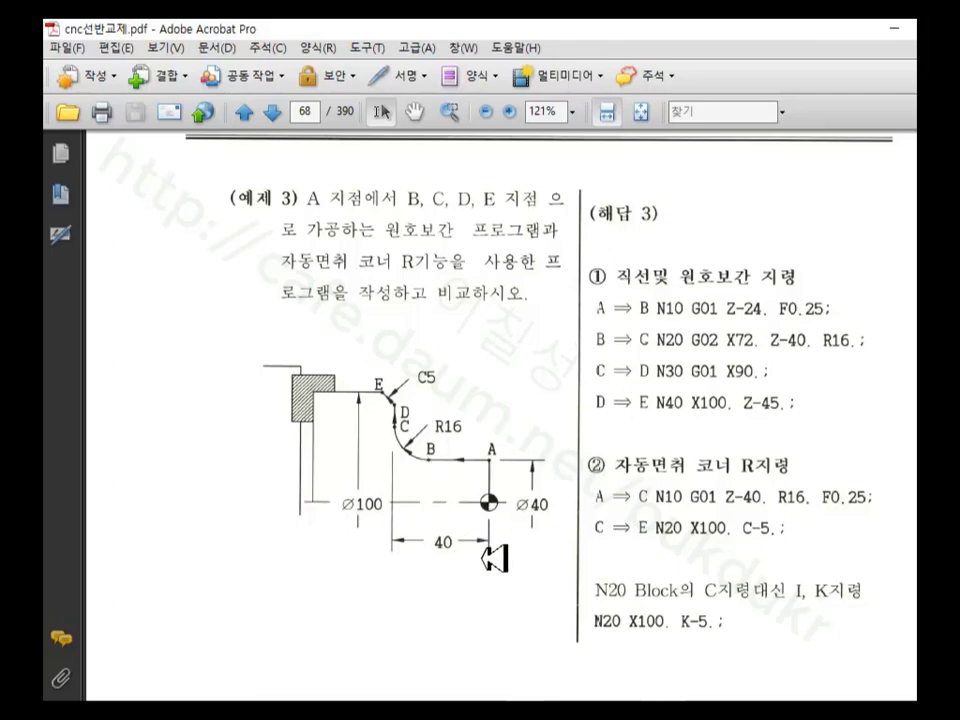
key(alt+Tab)
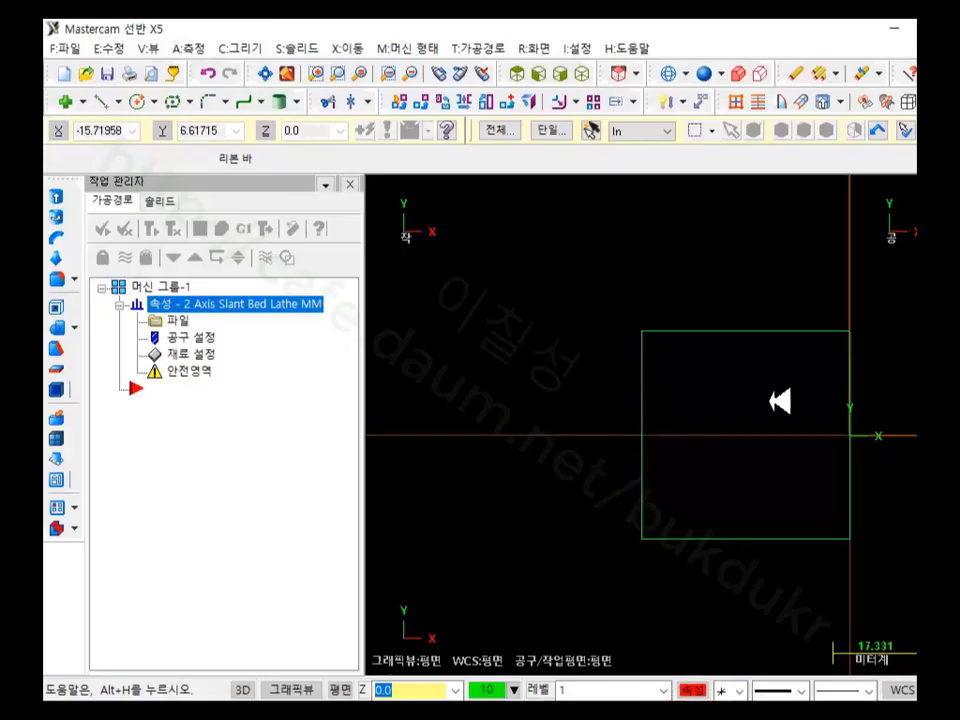
click(192, 100)
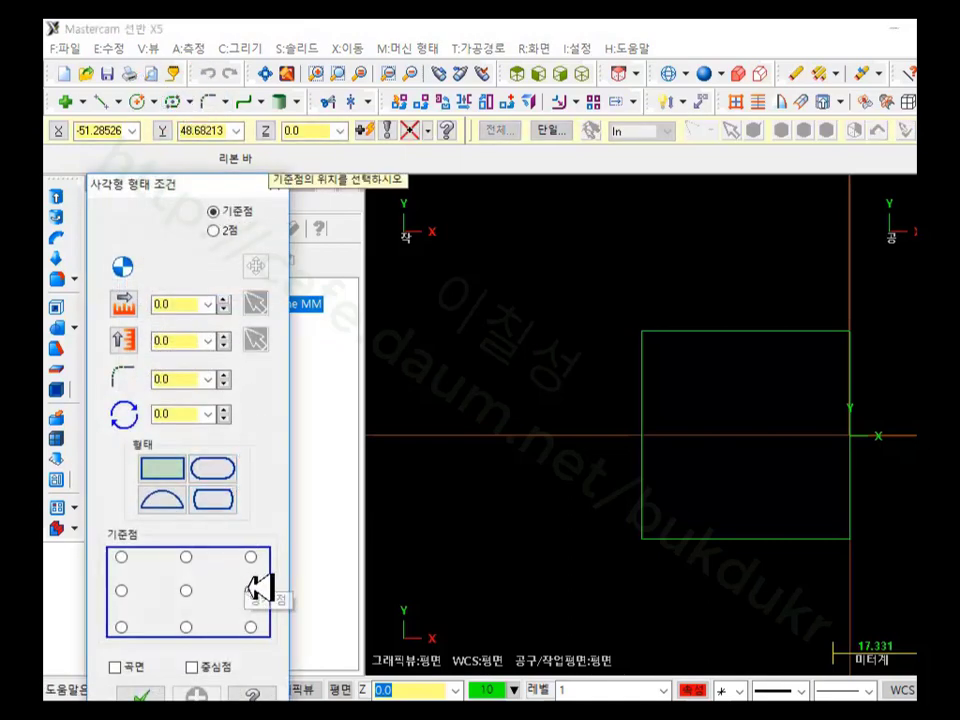
click(643, 436)
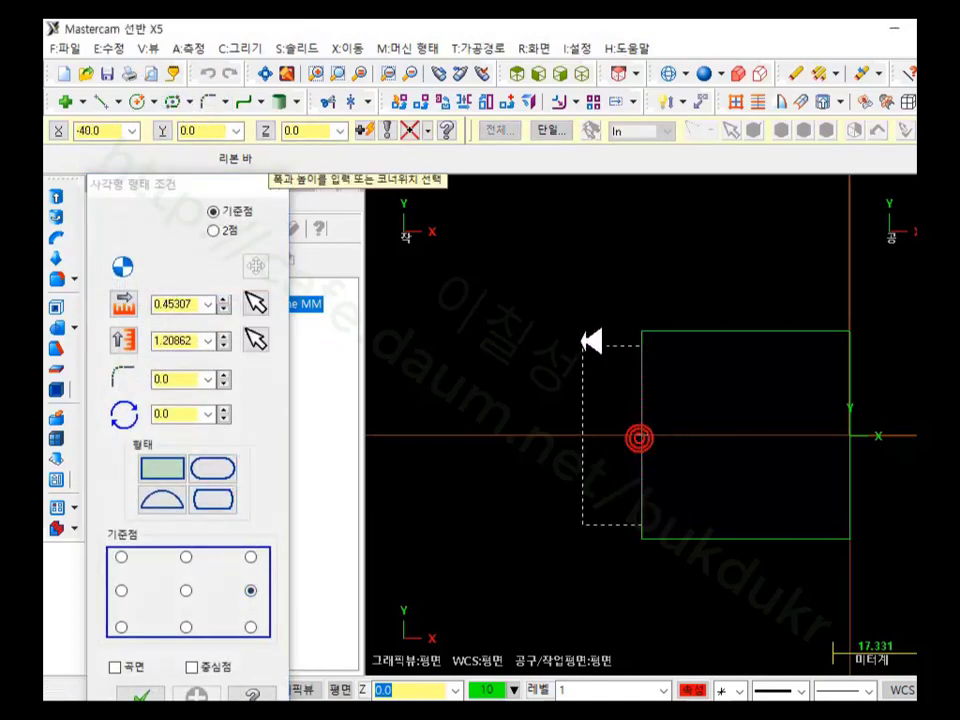
click(482, 238)
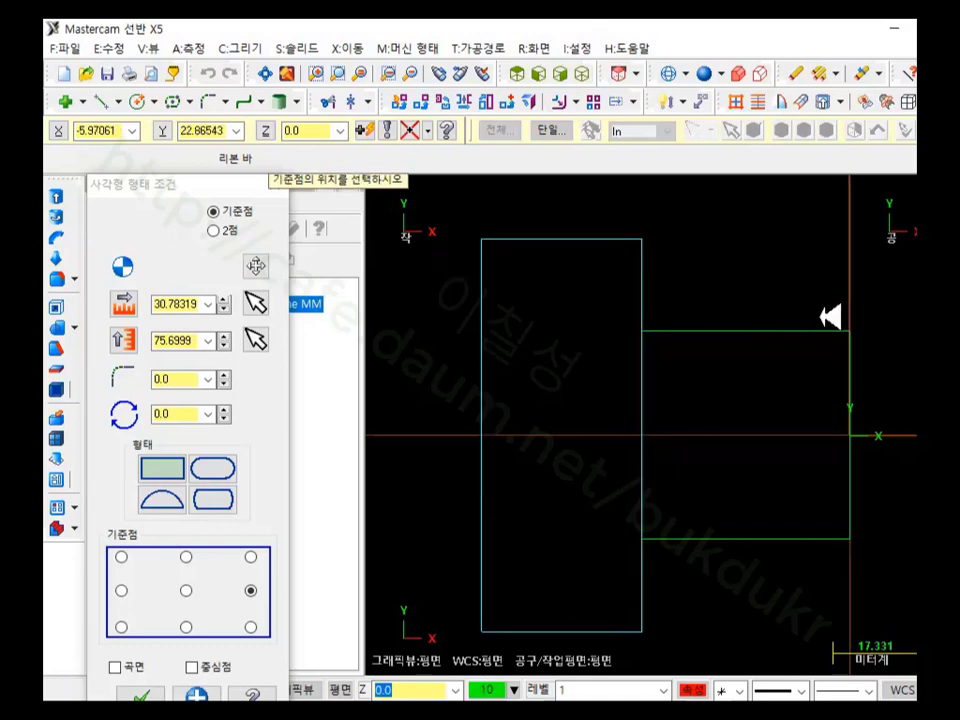
Step: Set the new rectangle's width to 40 mm and height to 100 mm, anchored at the square's left-edge midpoint, and accept the shape
scroll(826, 317, down, 1)
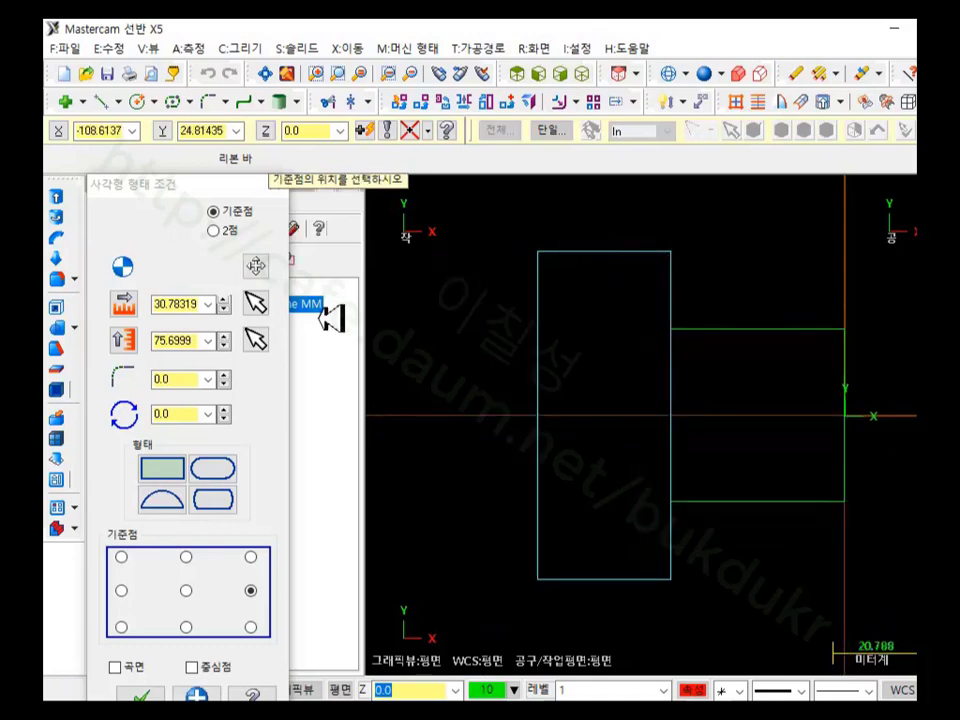
double_click(190, 304)
double_click(192, 304)
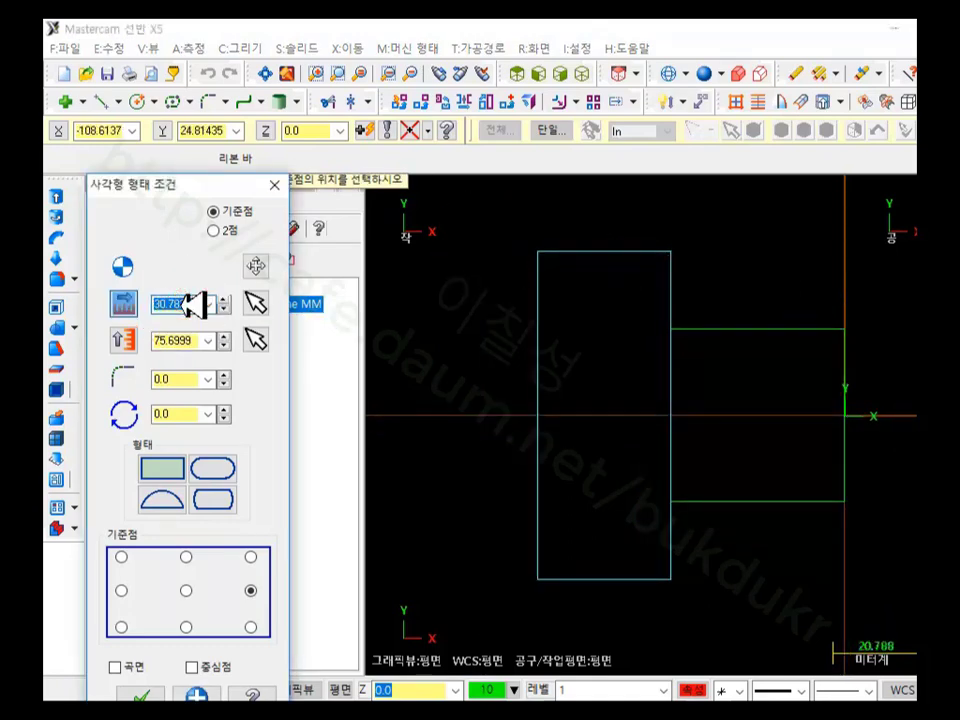
text(40)
key(Return)
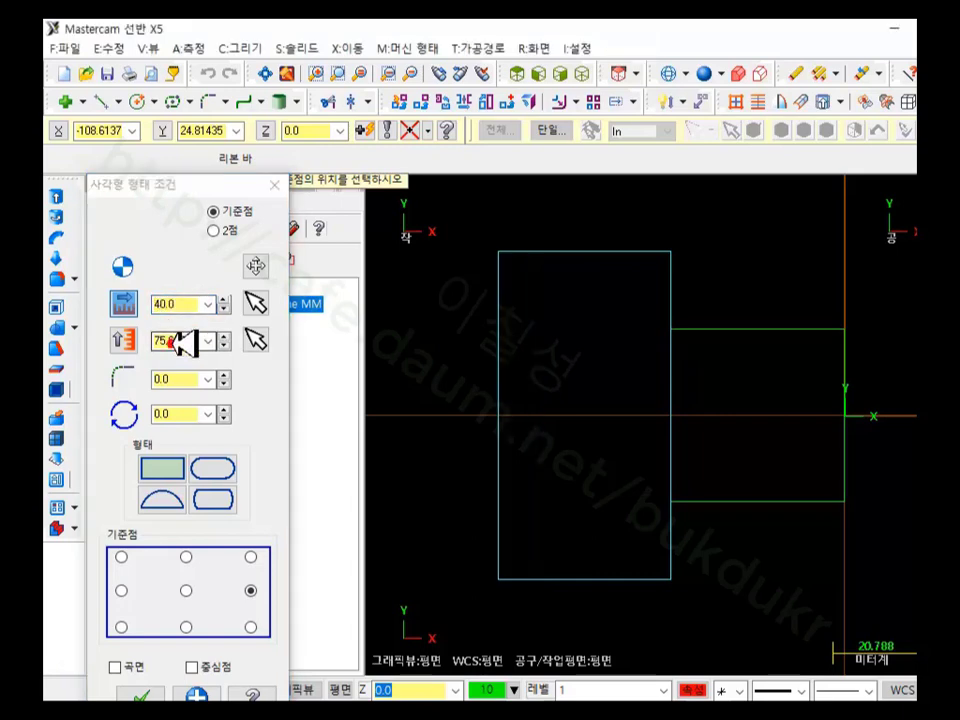
double_click(178, 340)
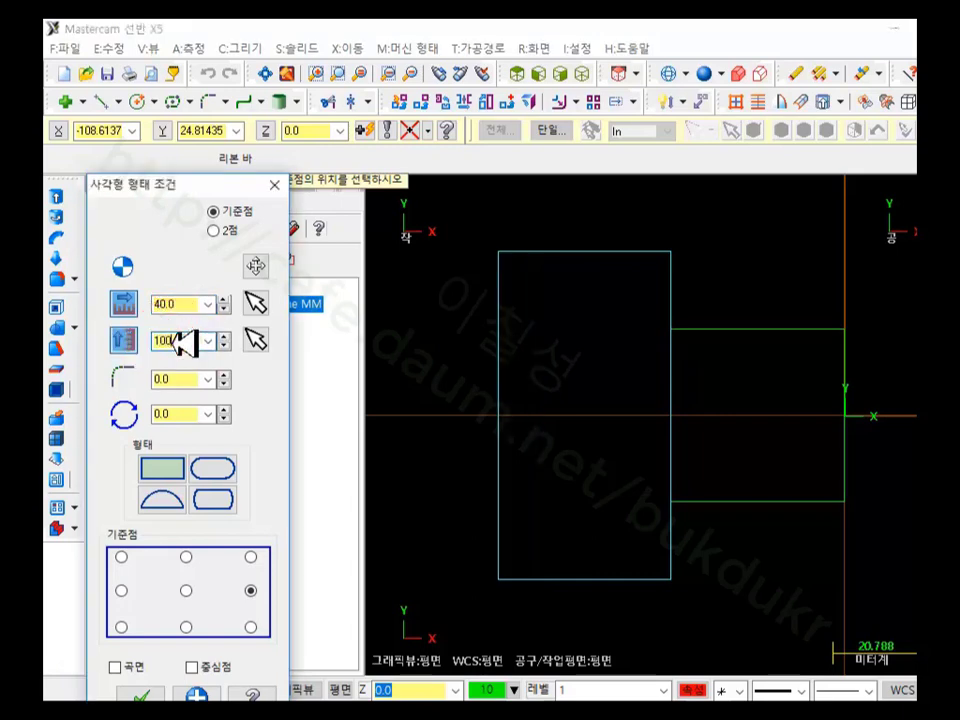
text(100)
key(Return)
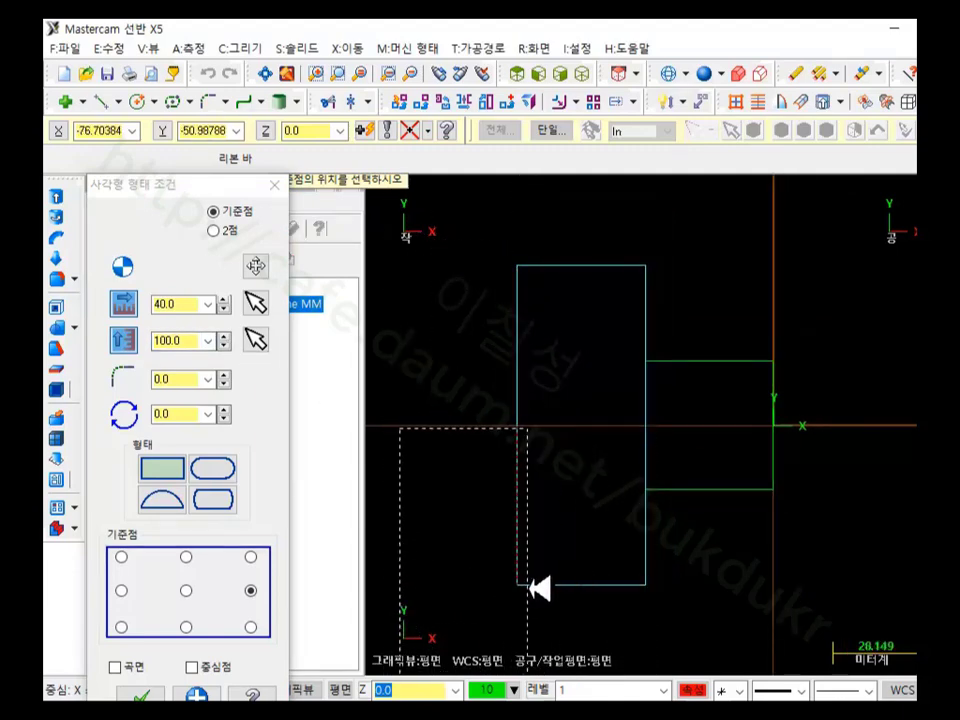
click(645, 425)
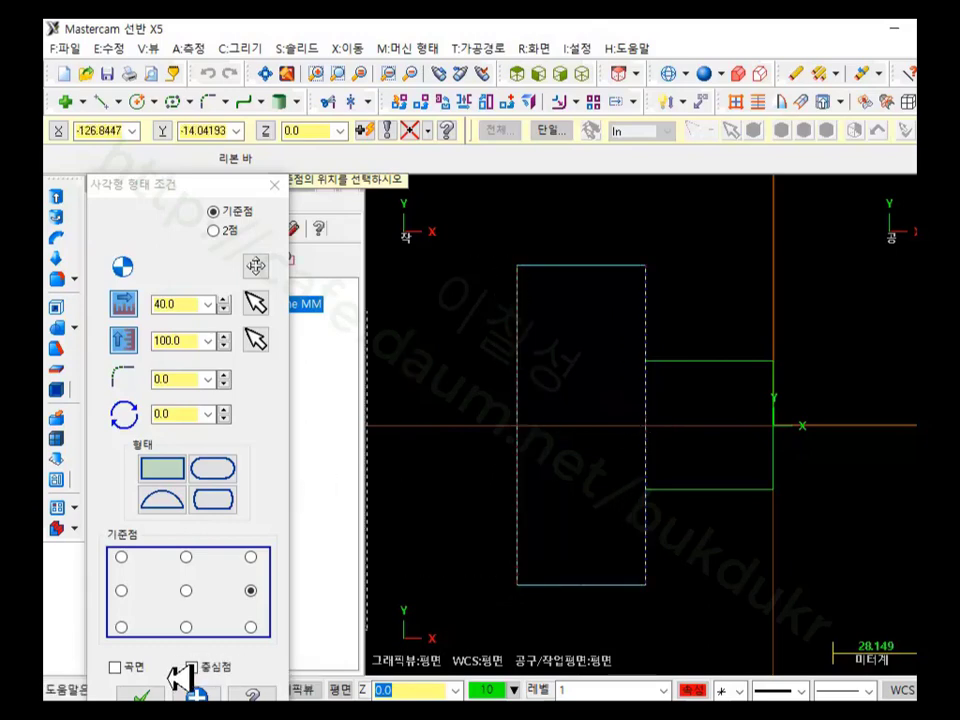
click(141, 696)
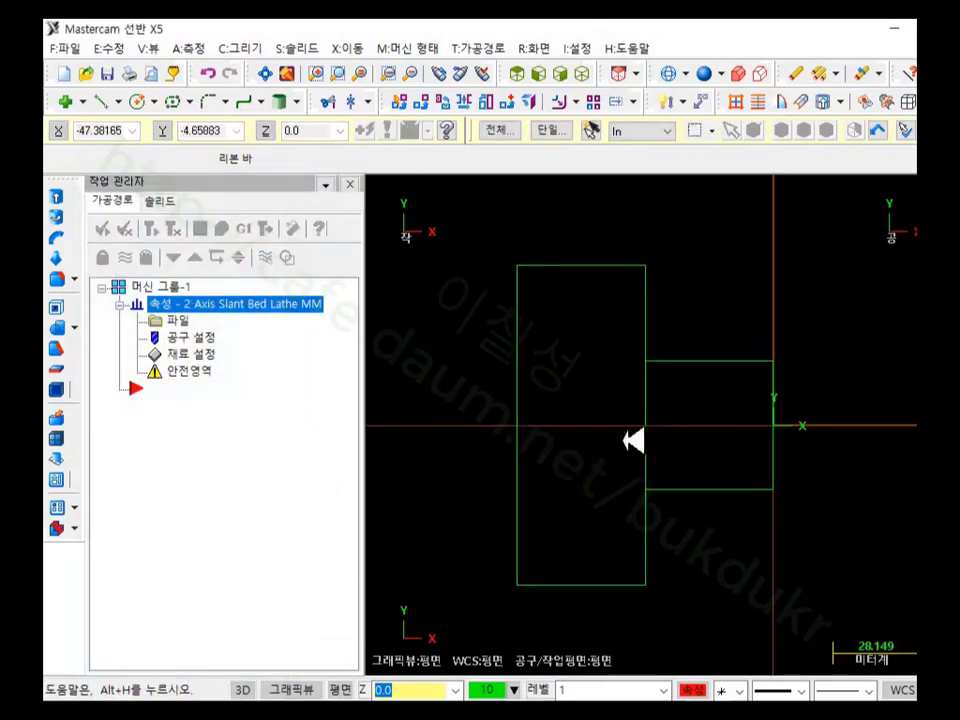
Step: Analyze the line properties of the large rectangle's right and top edges to check their lengths and endpoints
scroll(636, 430, up, 1)
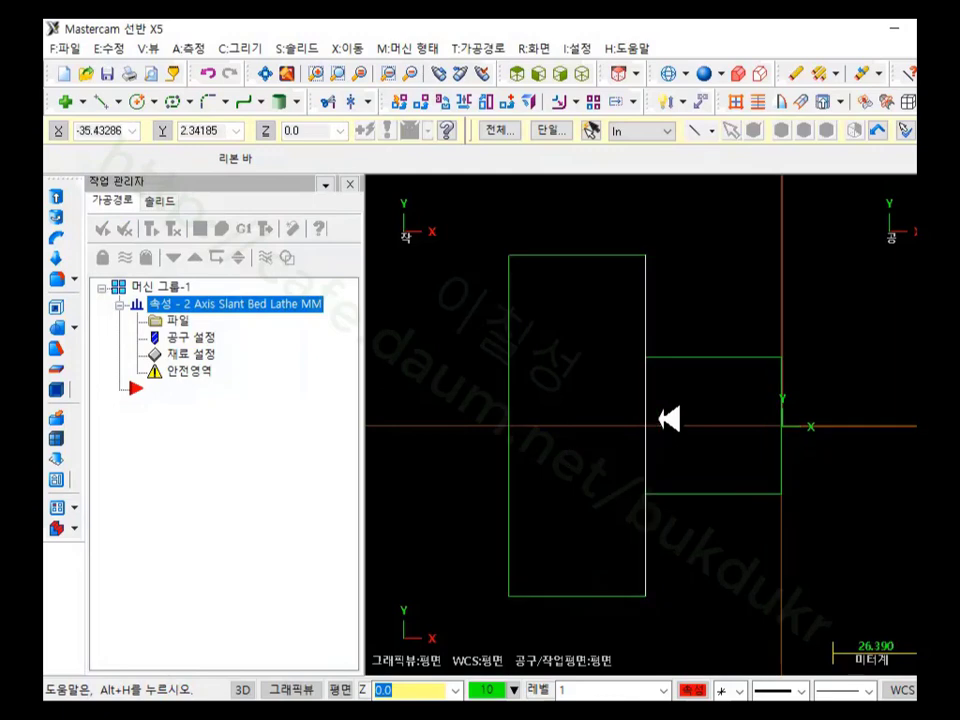
click(644, 306)
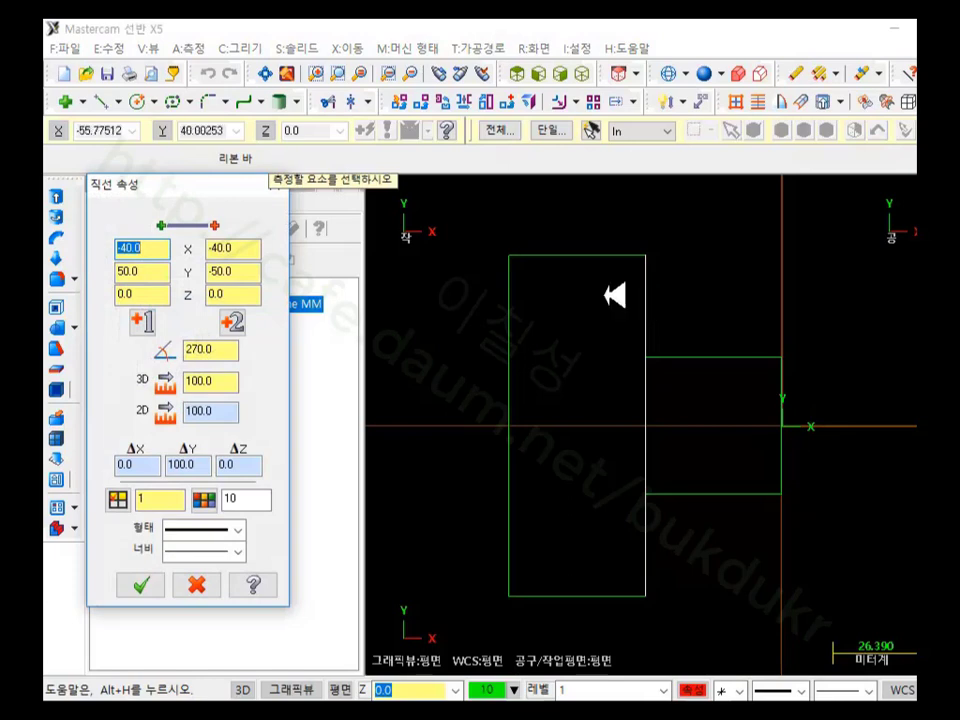
drag(233, 181, 225, 198)
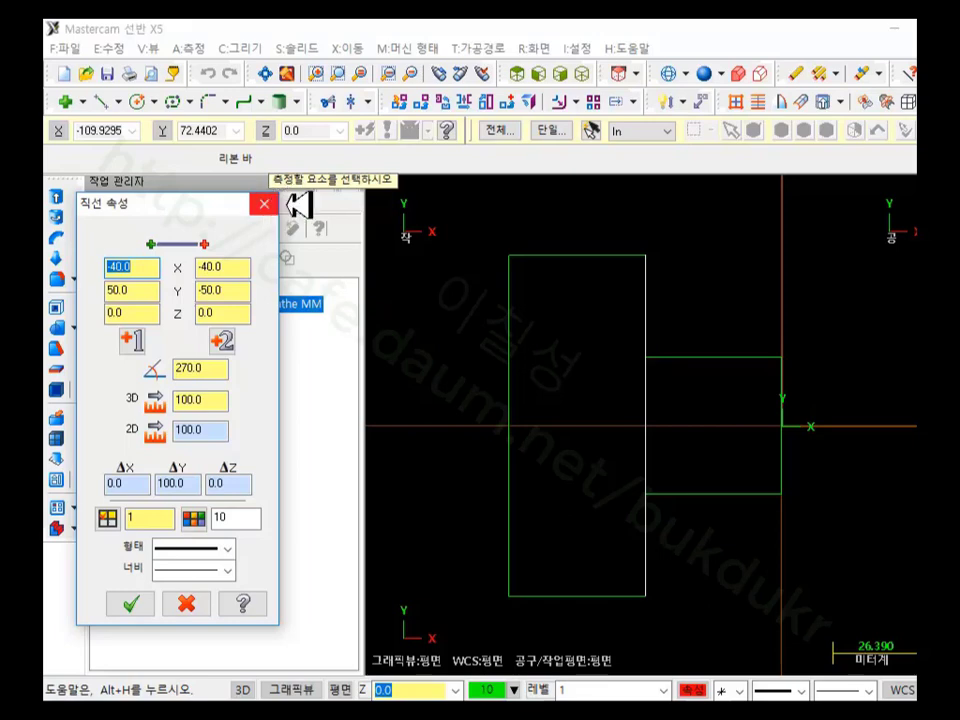
click(540, 257)
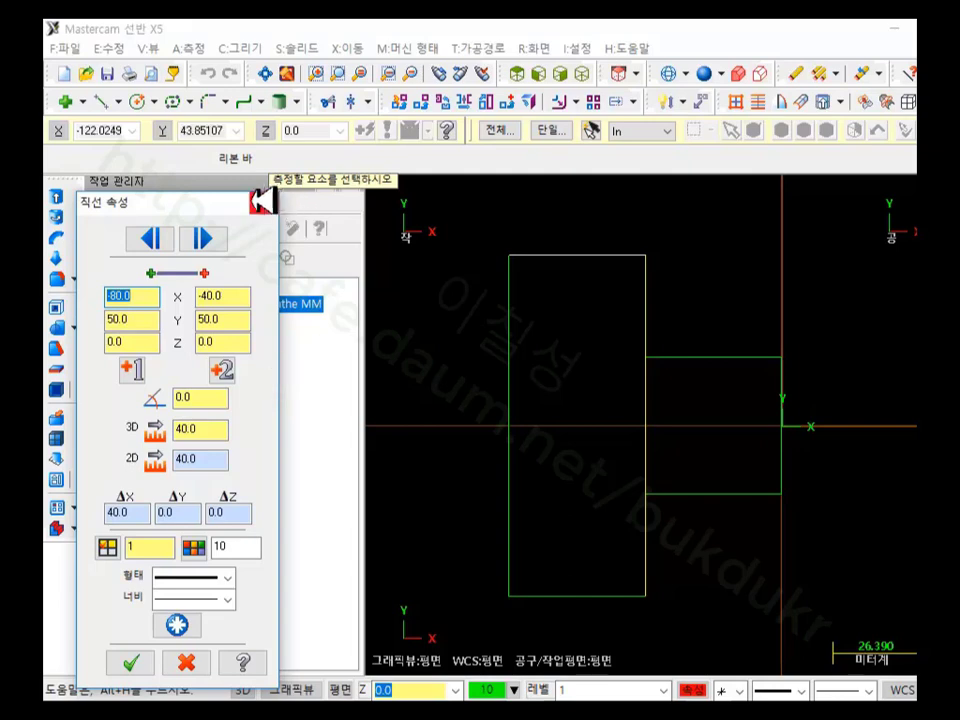
click(264, 202)
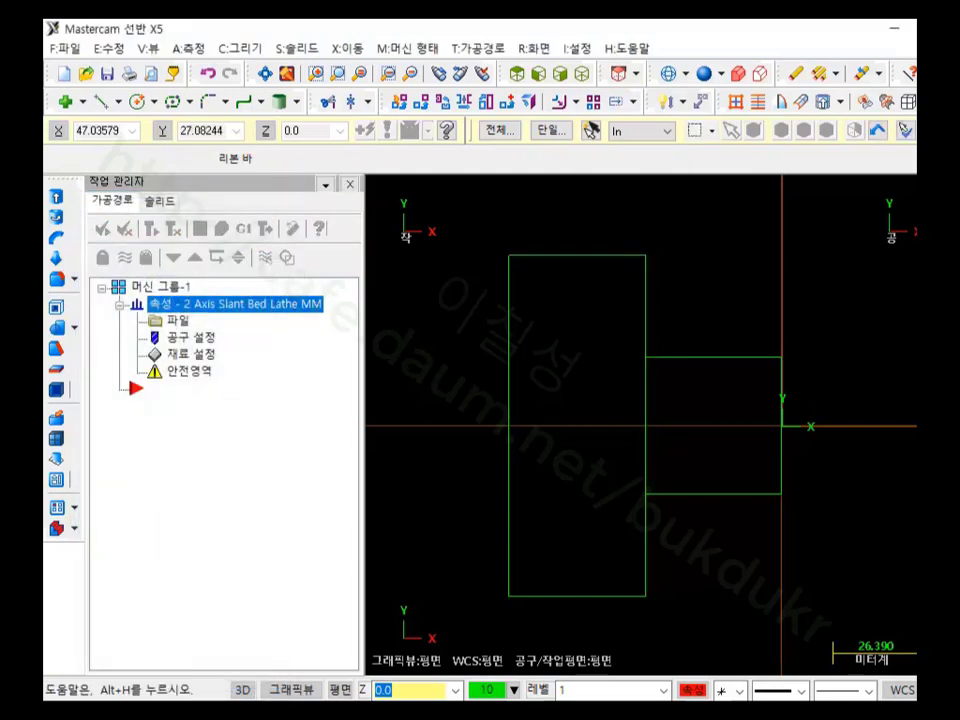
click(182, 410)
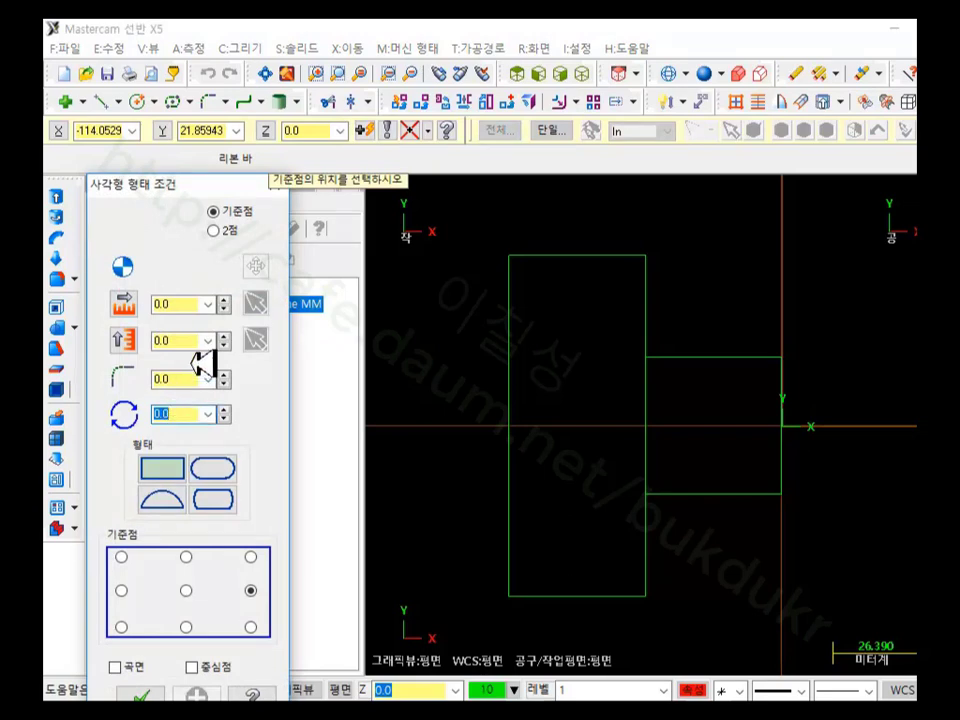
drag(268, 185, 243, 189)
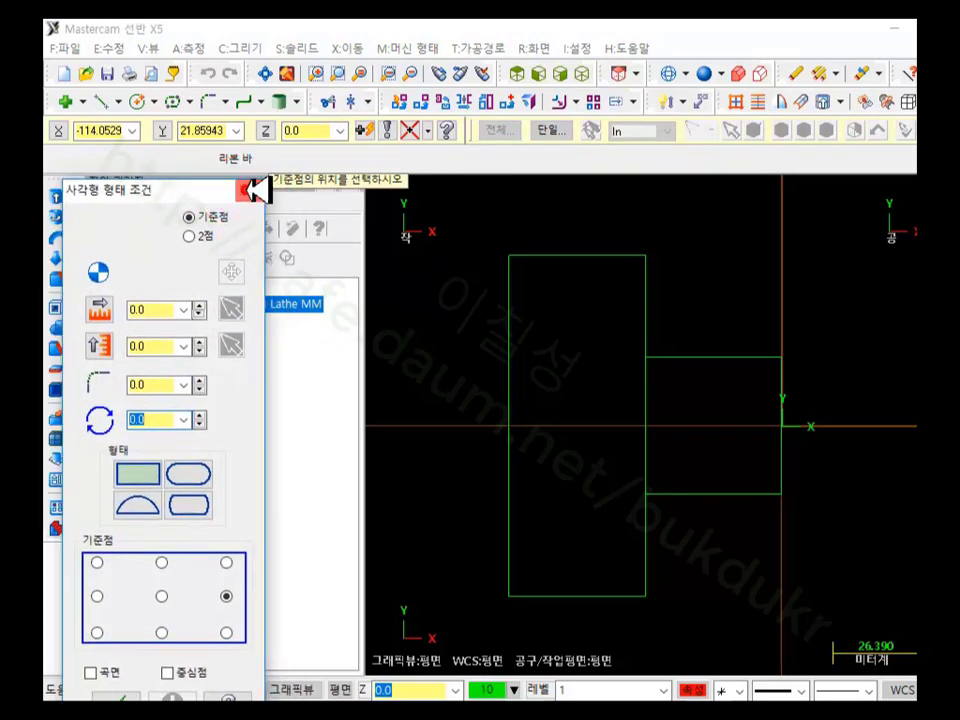
click(252, 189)
Step: Add a smart dimension for the overall length from the origin to the large rectangle's left-edge midpoint, placing it below the profile
scroll(685, 396, down, 1)
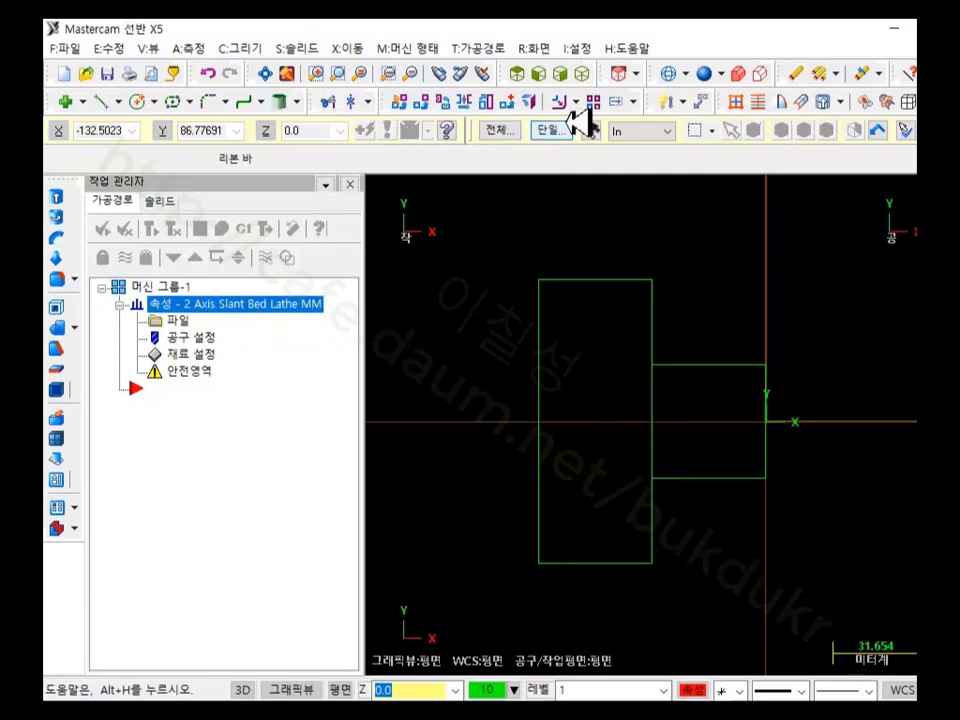
click(675, 104)
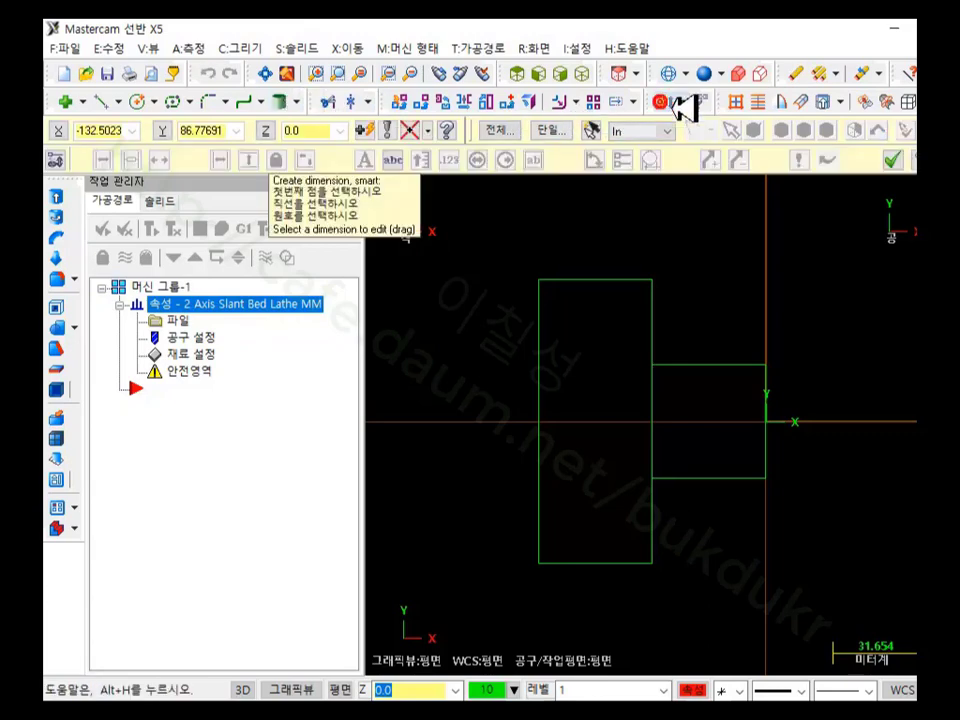
click(767, 421)
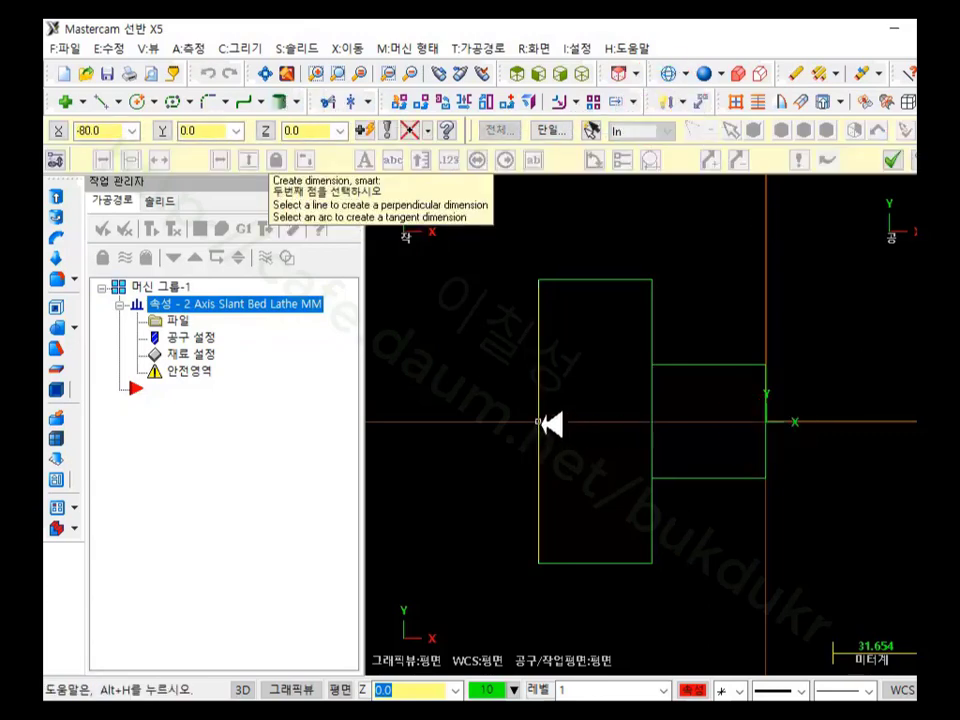
click(541, 422)
click(715, 586)
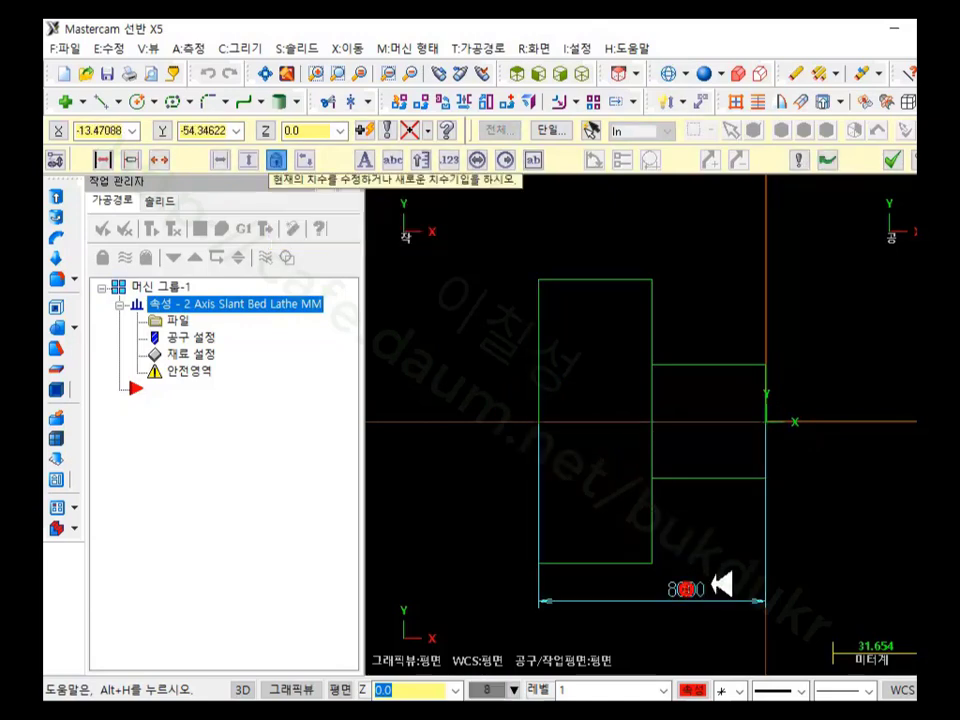
Step: Dimension the vertical distance from the origin to the upper step corner beside the profile, and move the overall-length dimension above the profile
click(767, 421)
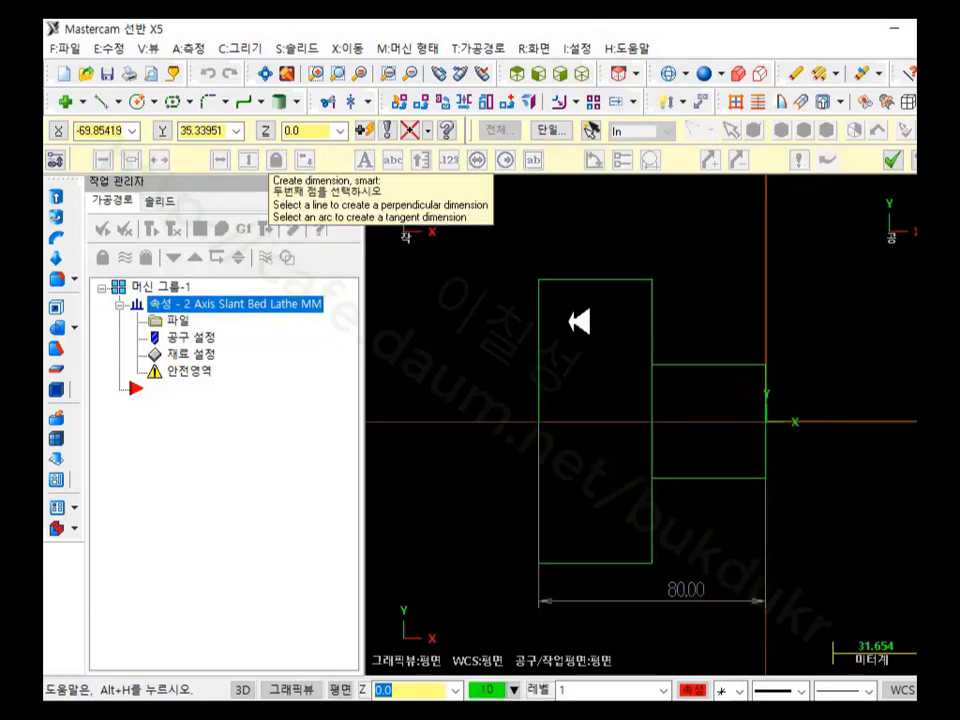
click(654, 364)
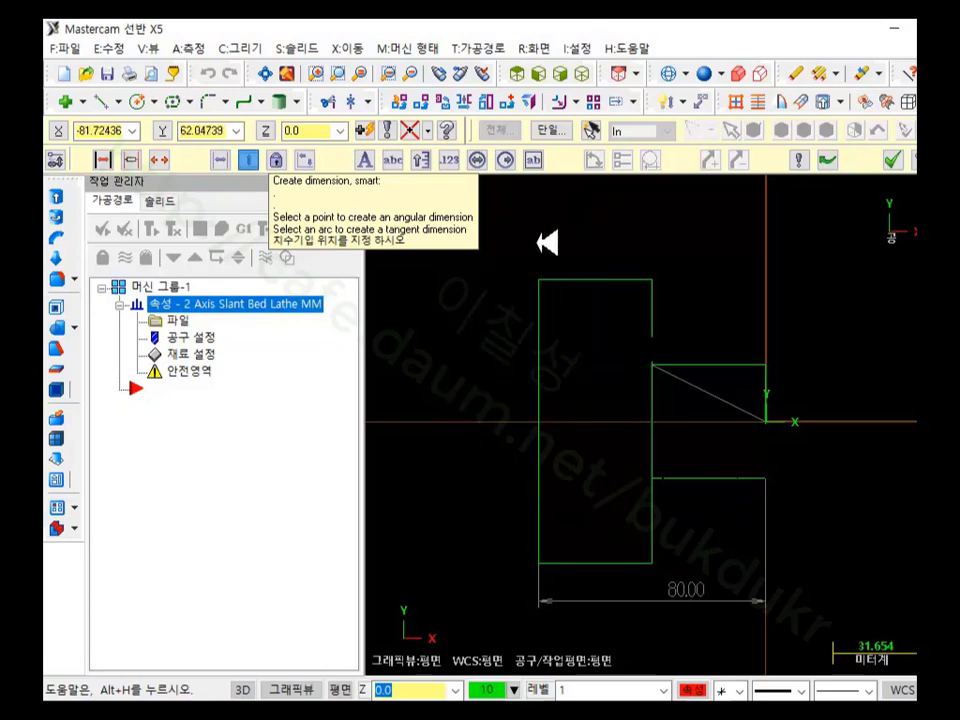
click(440, 378)
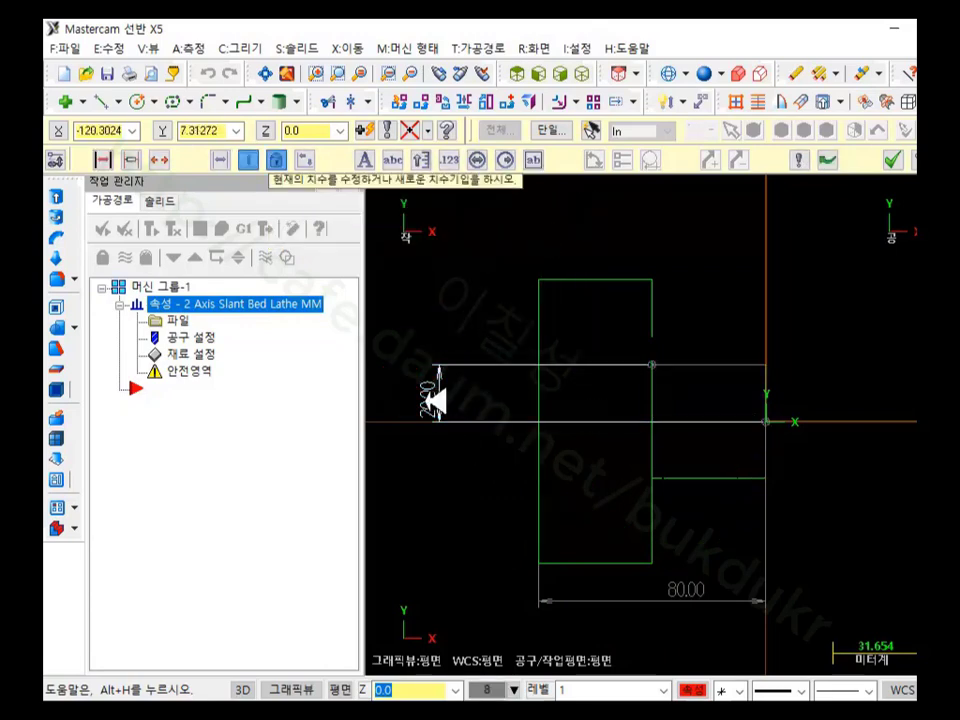
click(422, 397)
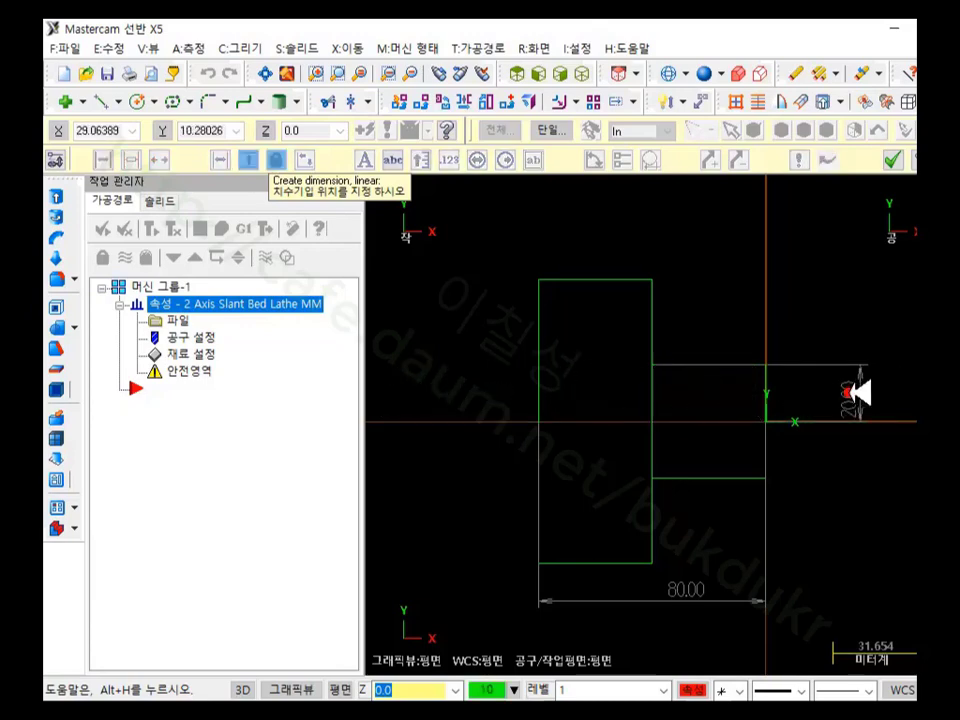
click(857, 392)
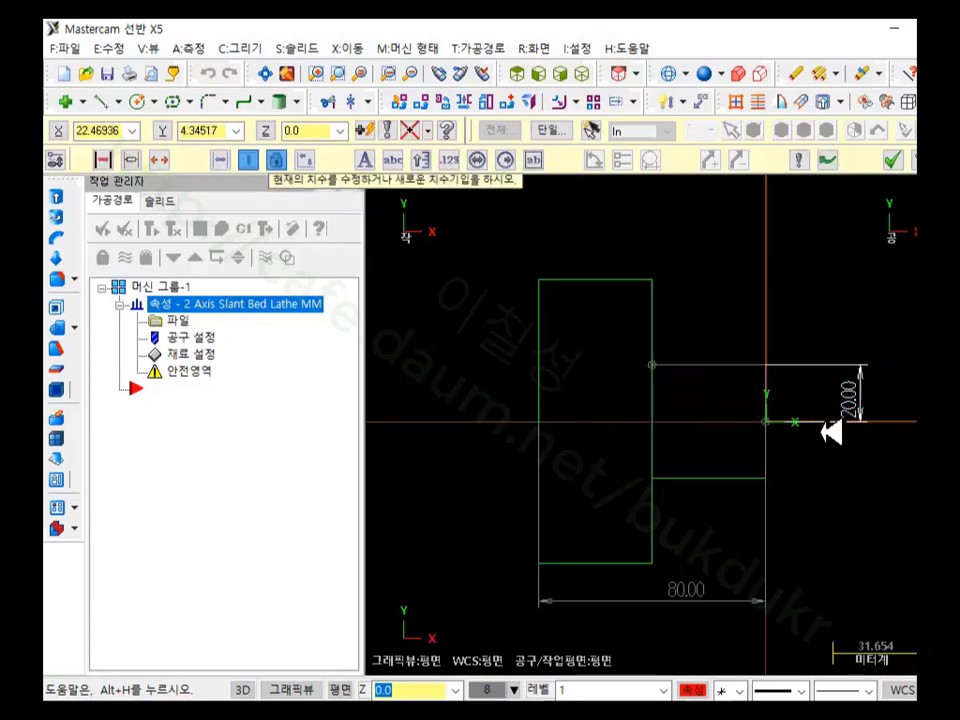
click(683, 592)
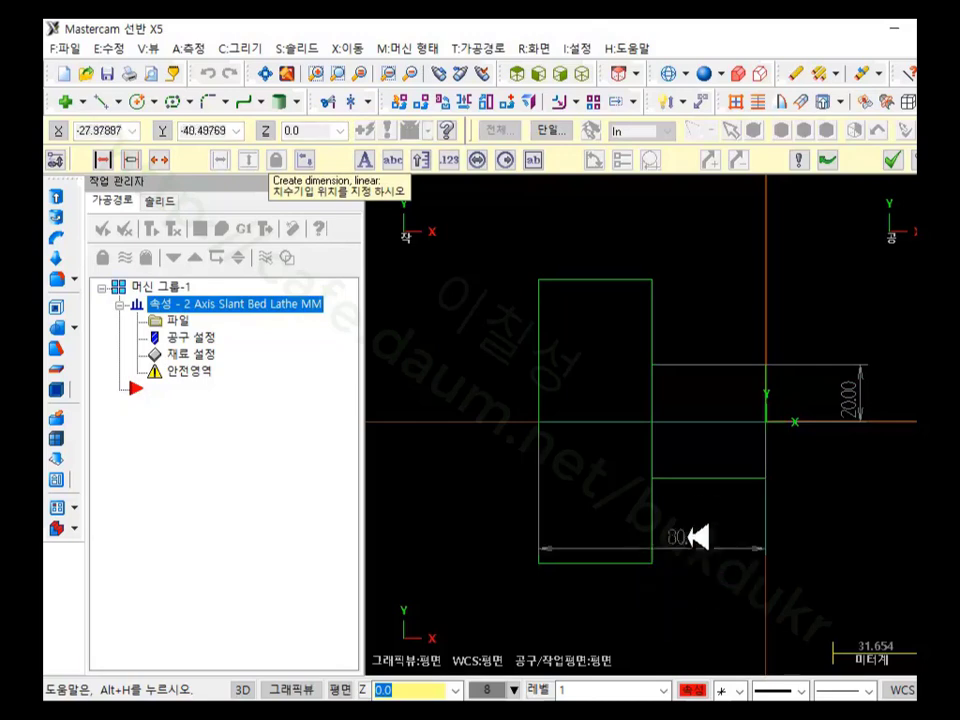
click(641, 222)
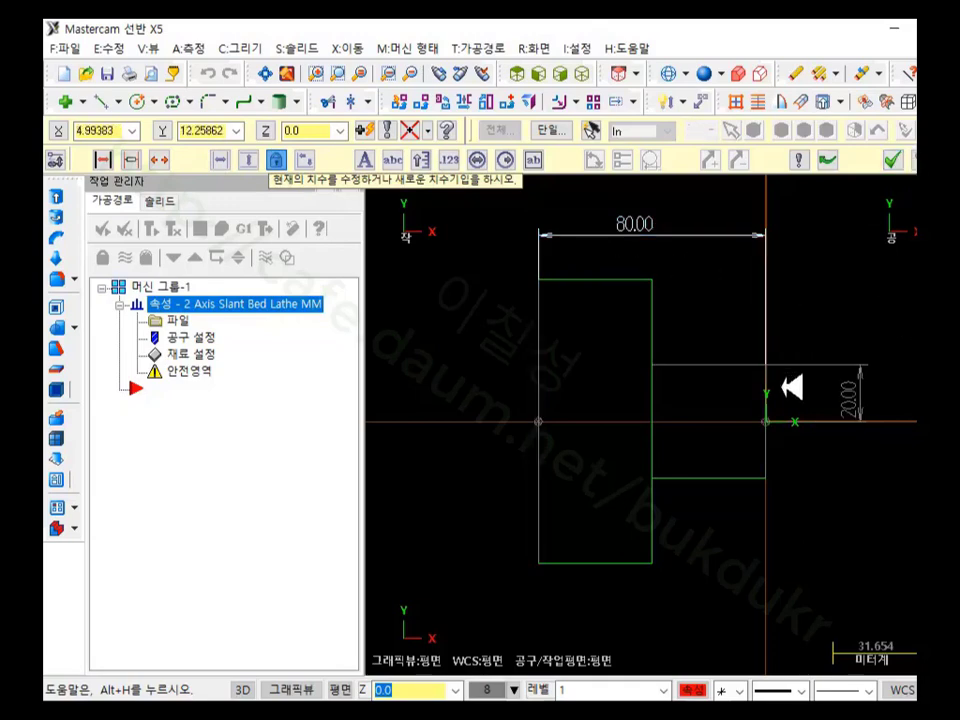
click(763, 403)
click(653, 364)
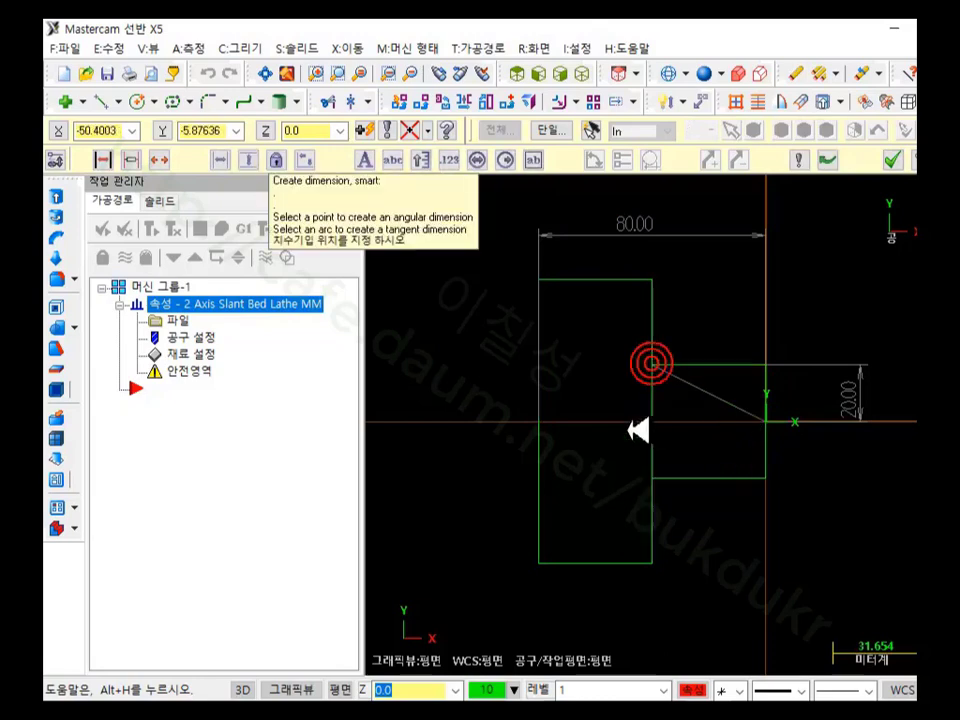
key(h)
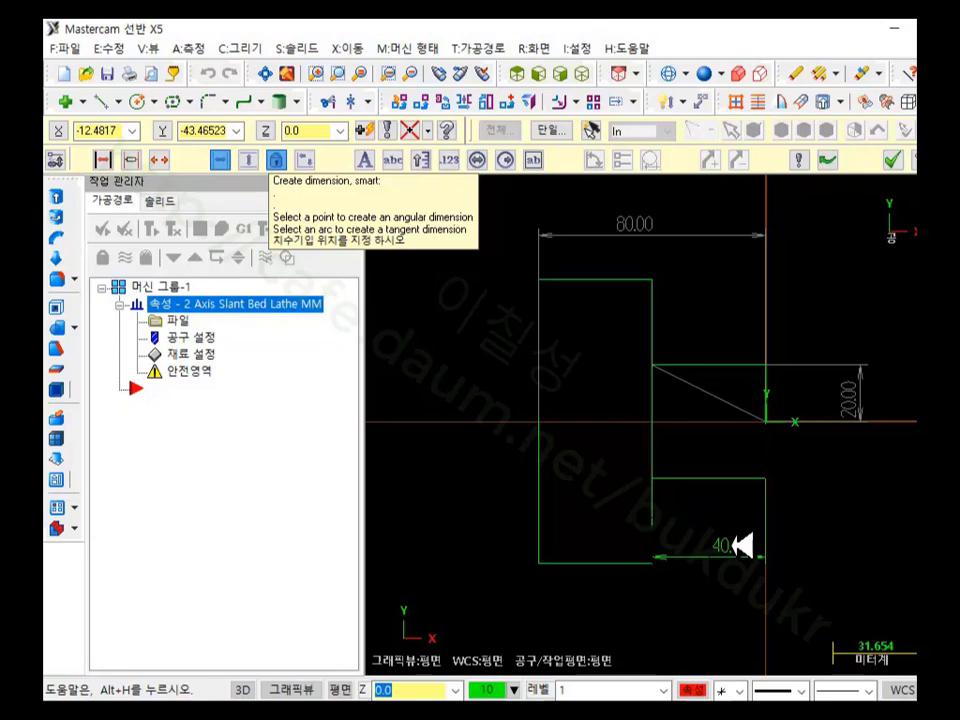
key(v)
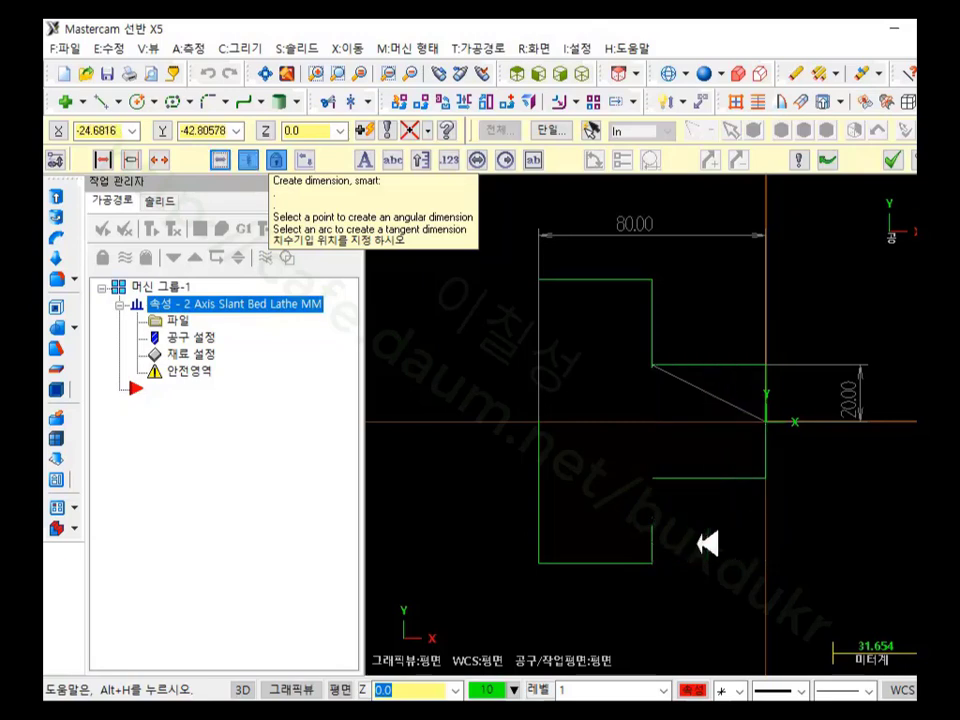
key(h)
key(Escape)
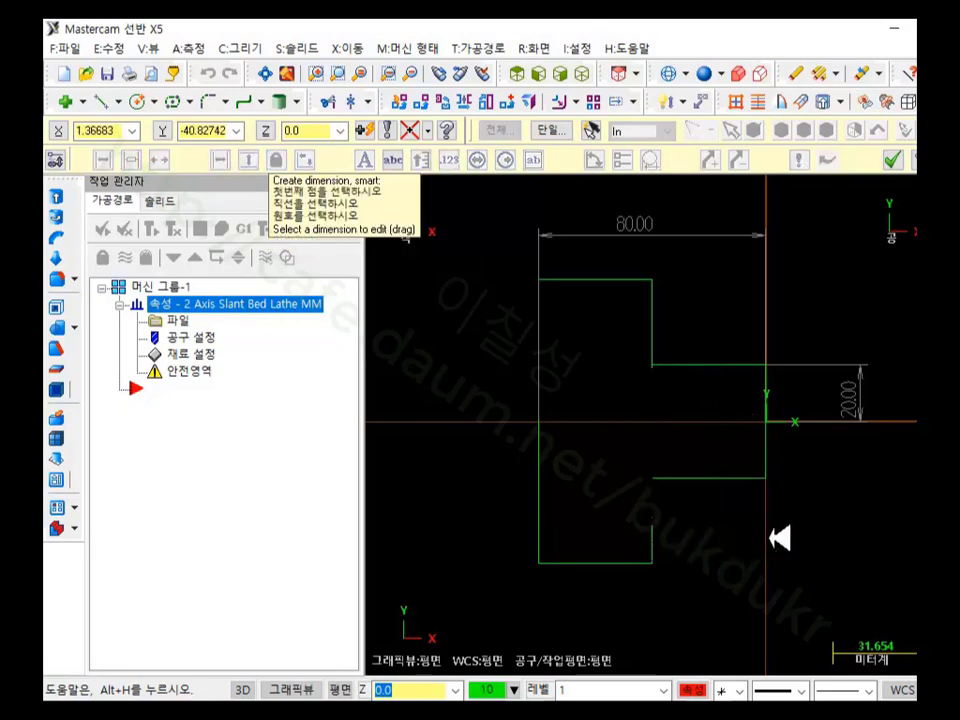
scroll(821, 317, down, 1)
click(892, 159)
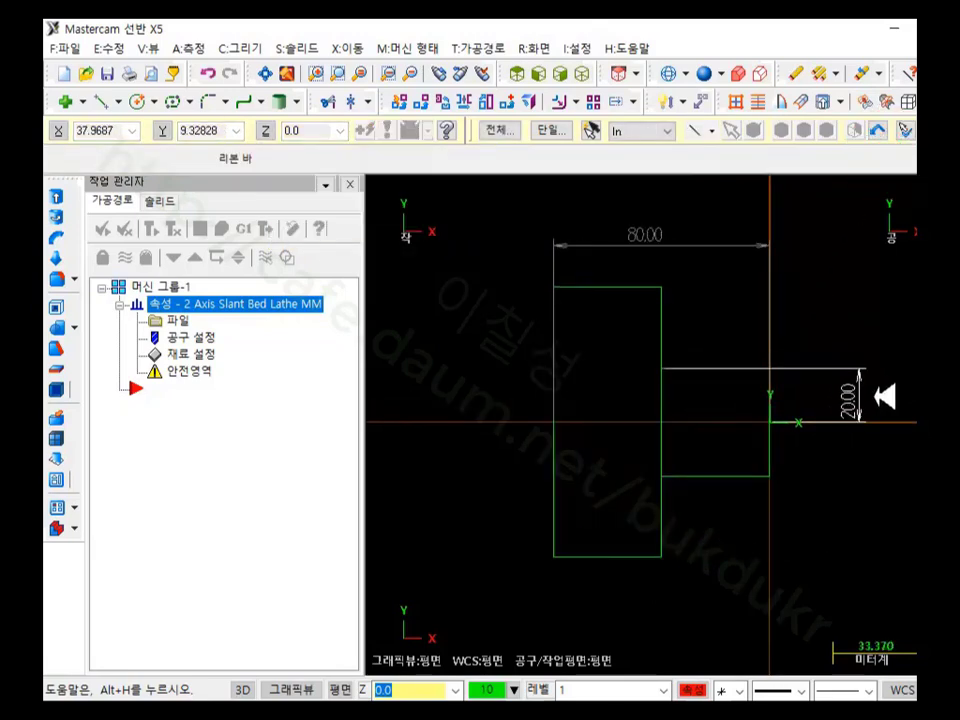
Step: Delete the overall-length and step-height dimensions, and consult the example 3 drawing in cnc선반교제.pdf
click(866, 396)
click(696, 240)
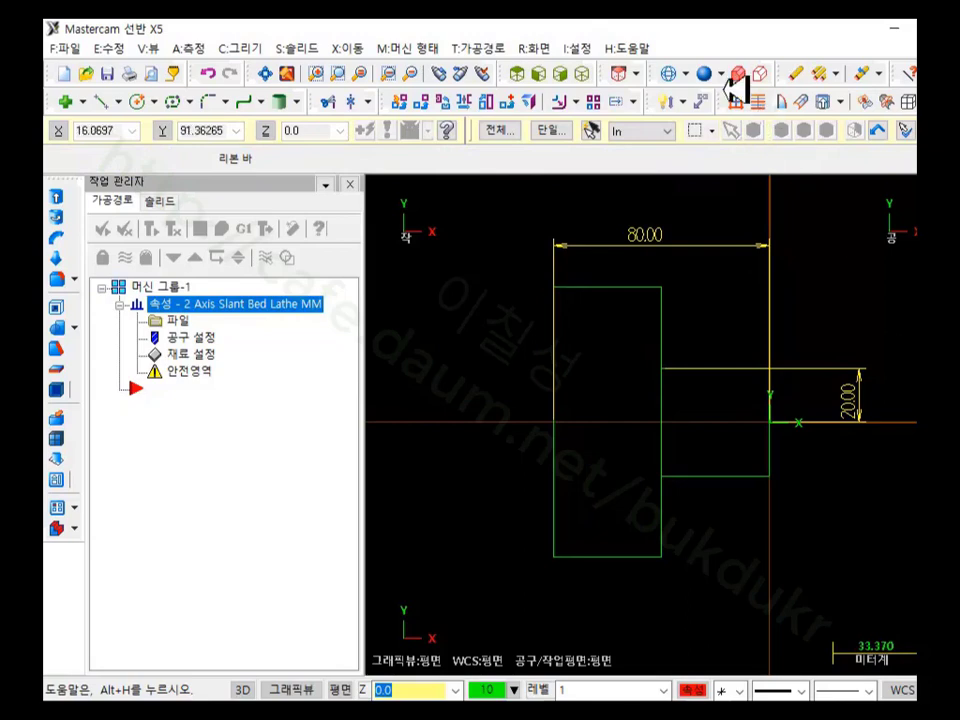
click(793, 72)
scroll(750, 298, up, 1)
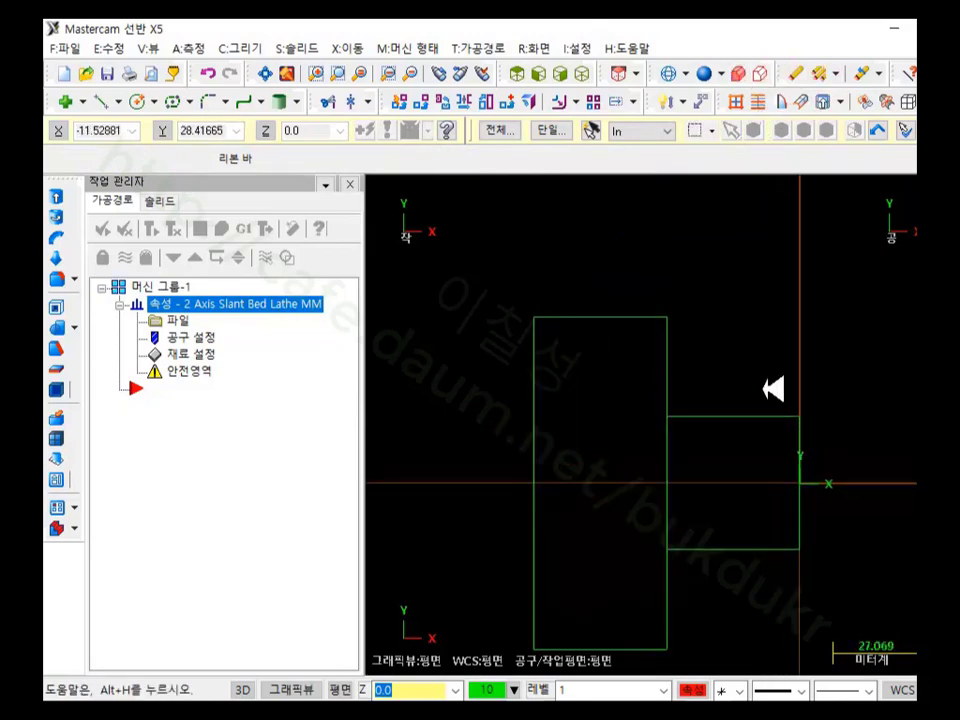
middle_drag(679, 381, 630, 585)
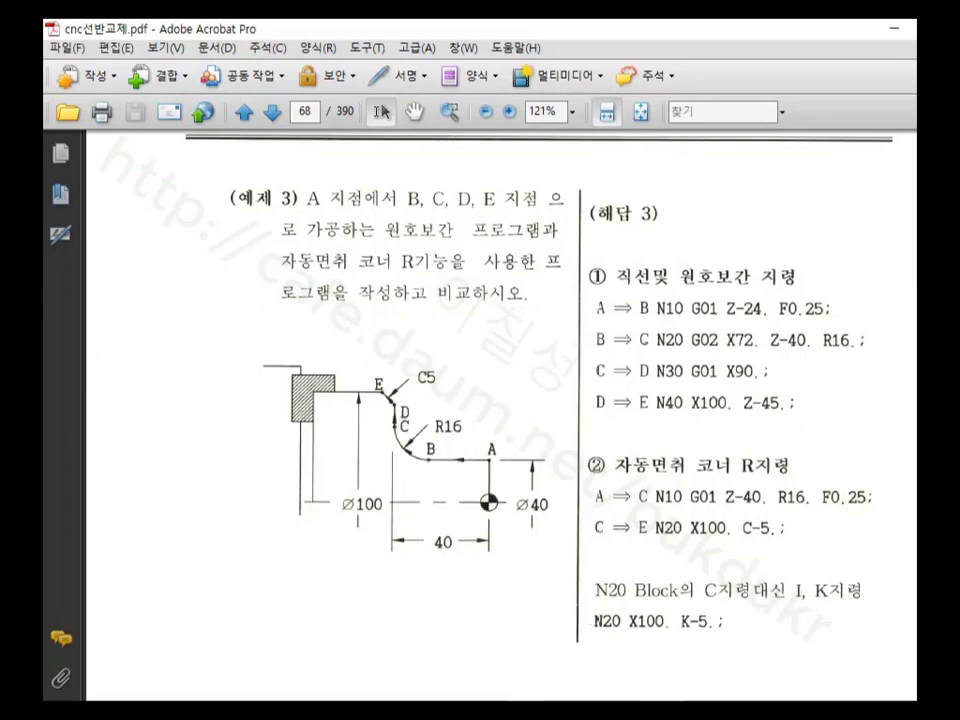
key(alt+Tab)
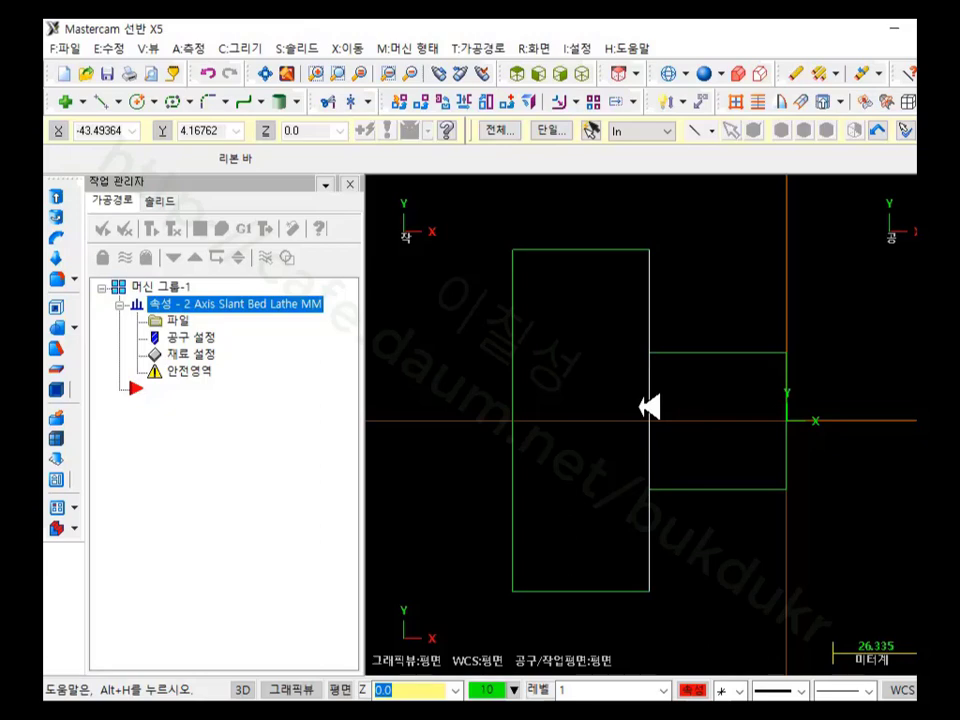
Step: Try deleting the large rectangle's entire right edge, and undo the deletion
click(800, 73)
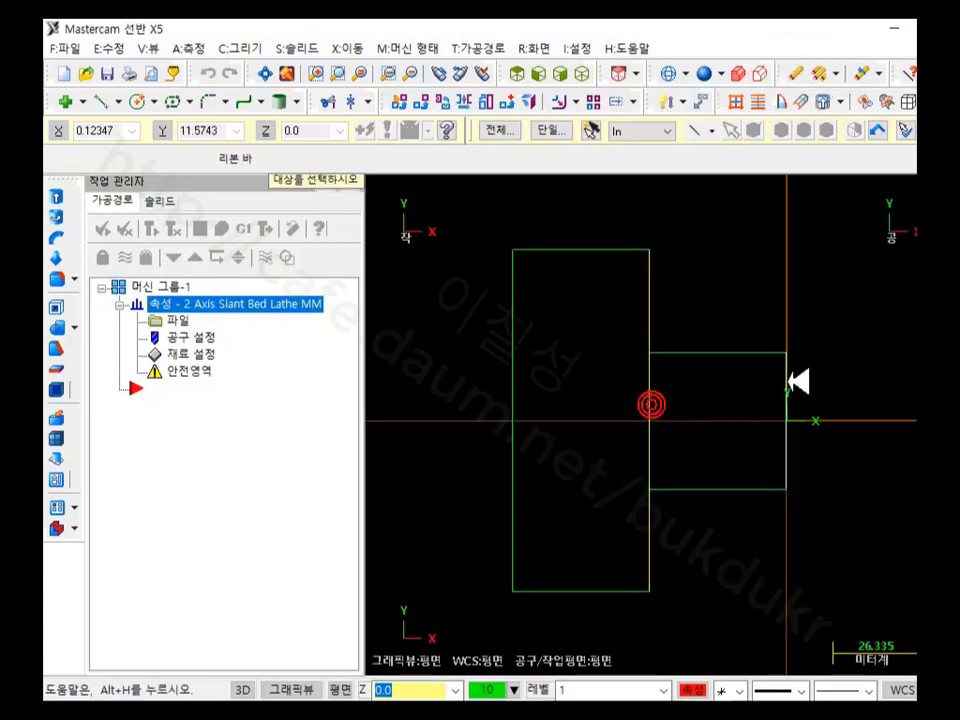
scroll(782, 238, up, 1)
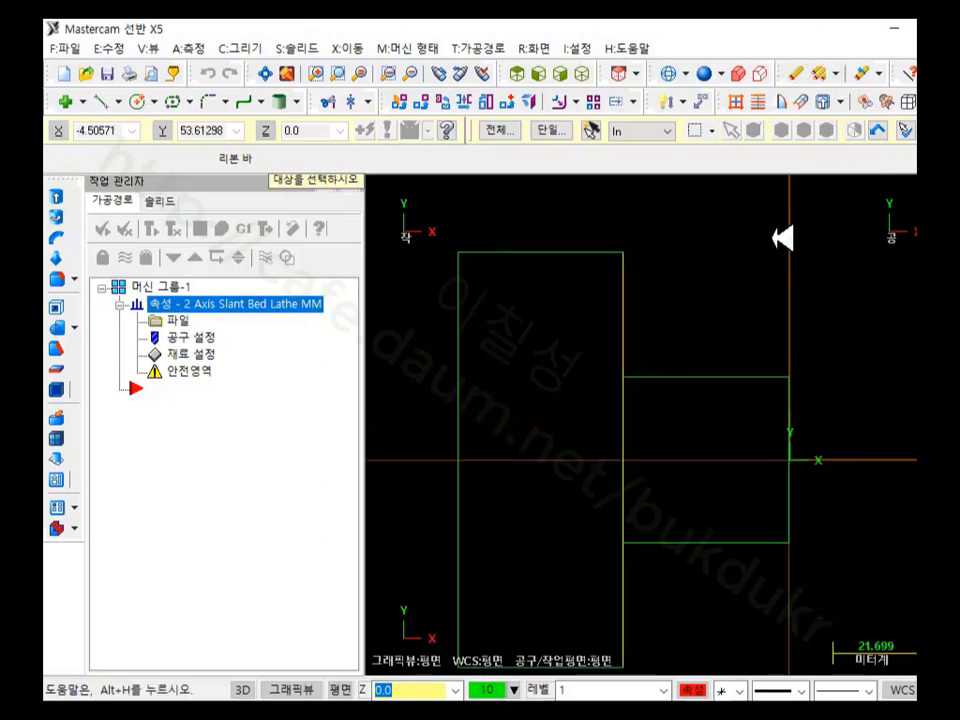
key(Return)
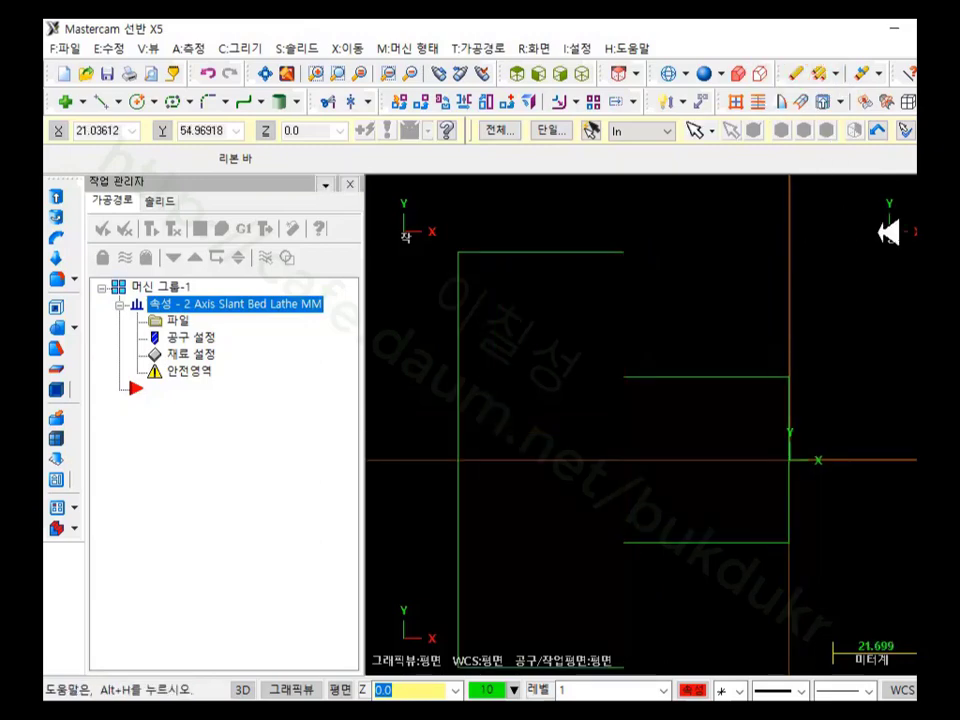
scroll(888, 233, down, 1)
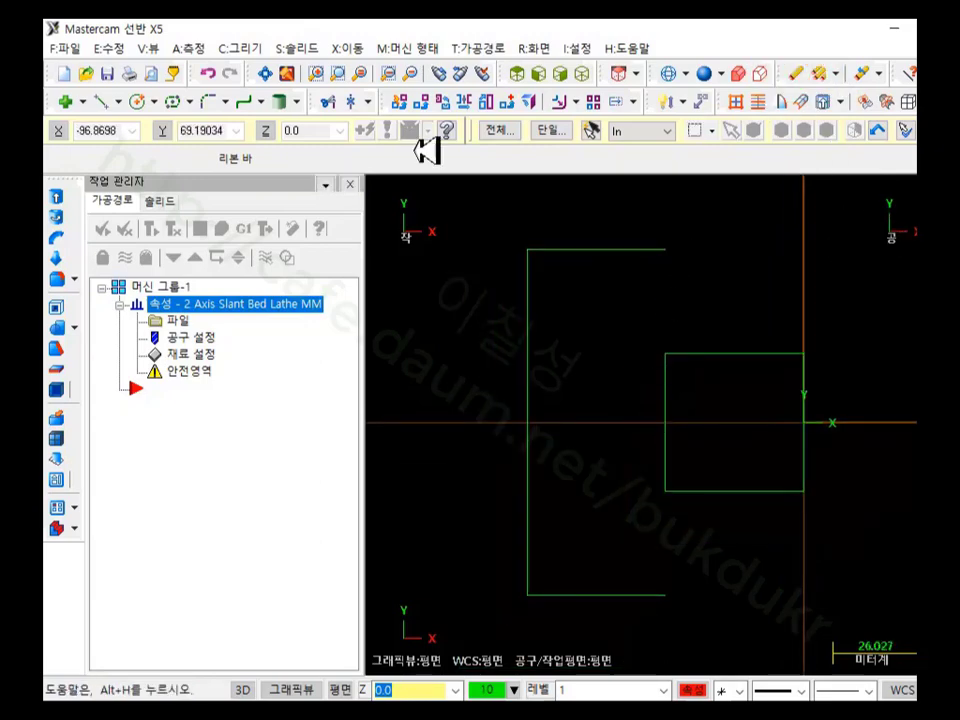
click(207, 73)
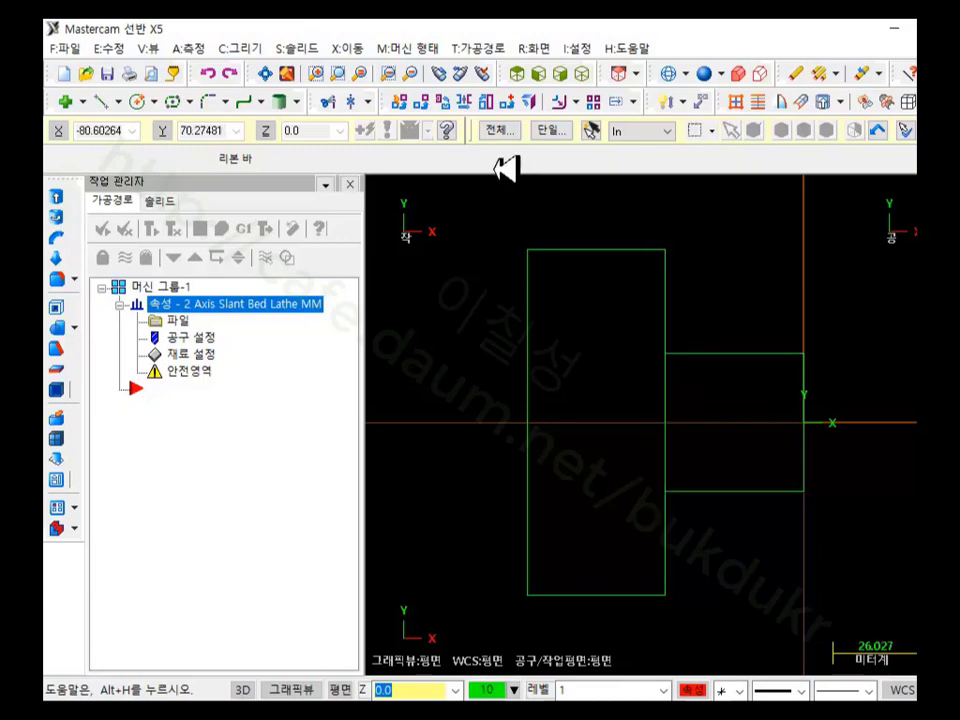
Step: Trim away the shared edge between the square and the large rectangle using the divide/delete mode, leaving one stepped outline
click(330, 99)
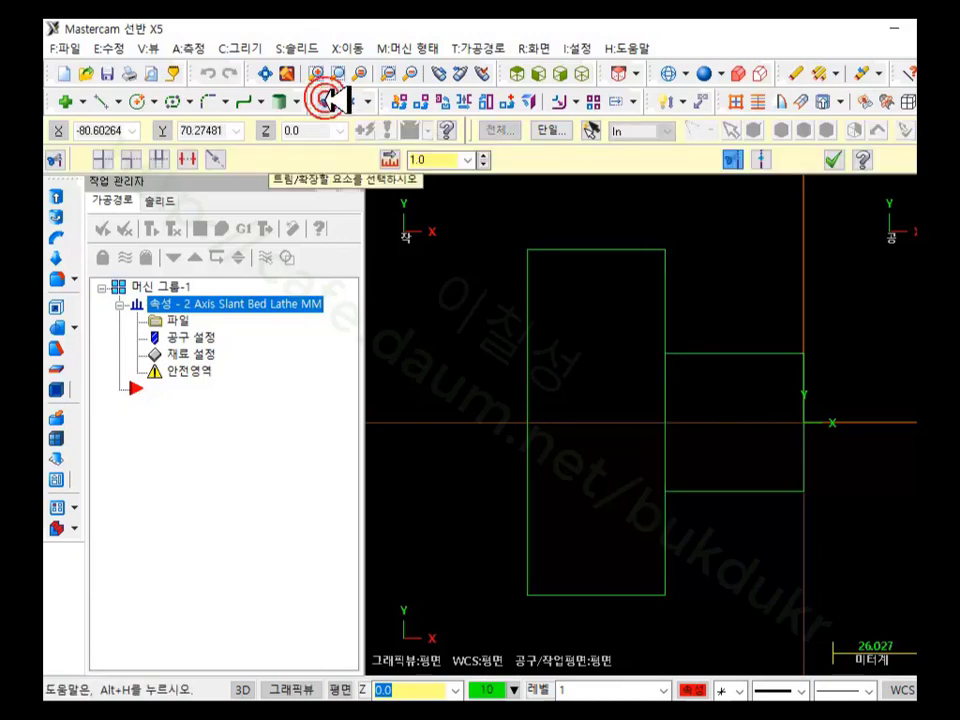
click(187, 160)
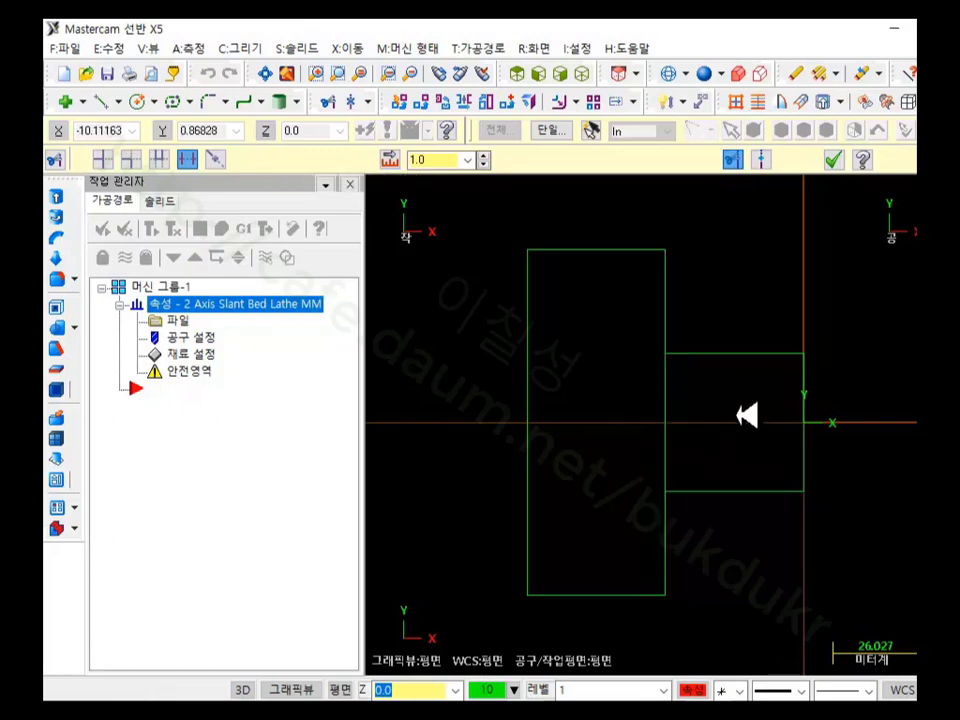
click(666, 408)
scroll(764, 436, down, 1)
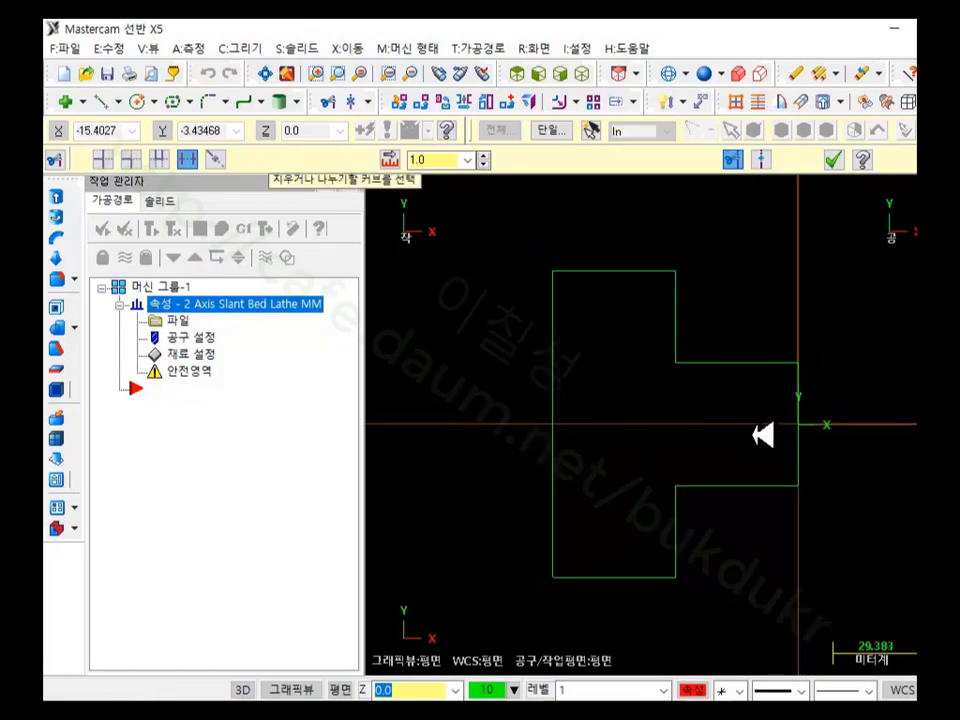
click(835, 160)
scroll(790, 309, up, 1)
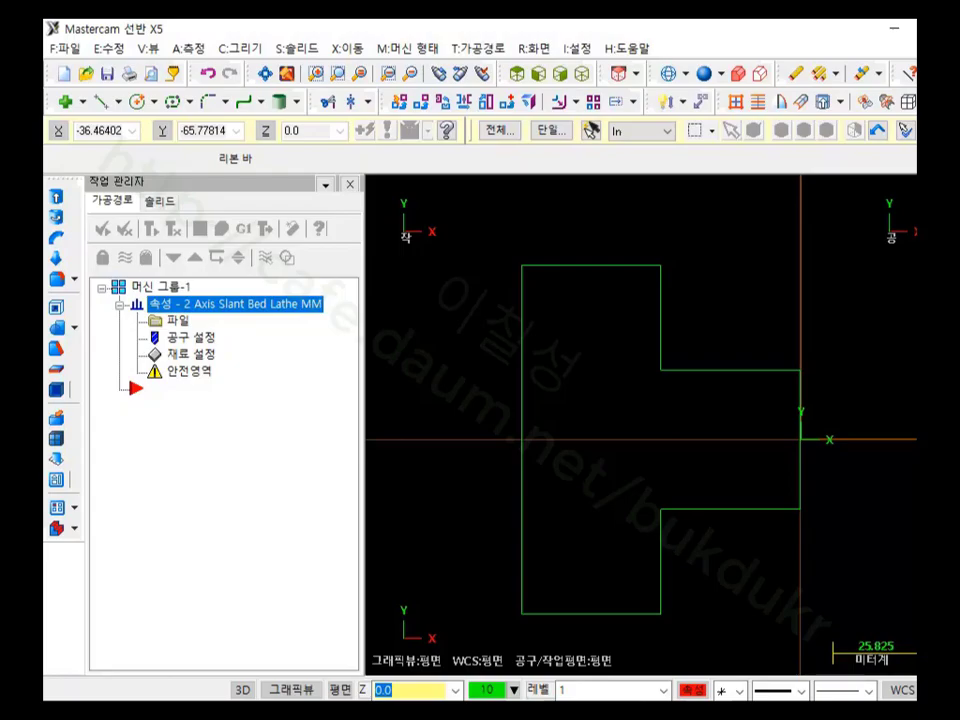
Step: Check the example 3 drawing and add single-entity fillets of radius 16 at the upper and lower inner step corners
key(alt+Tab)
key(alt+Tab)
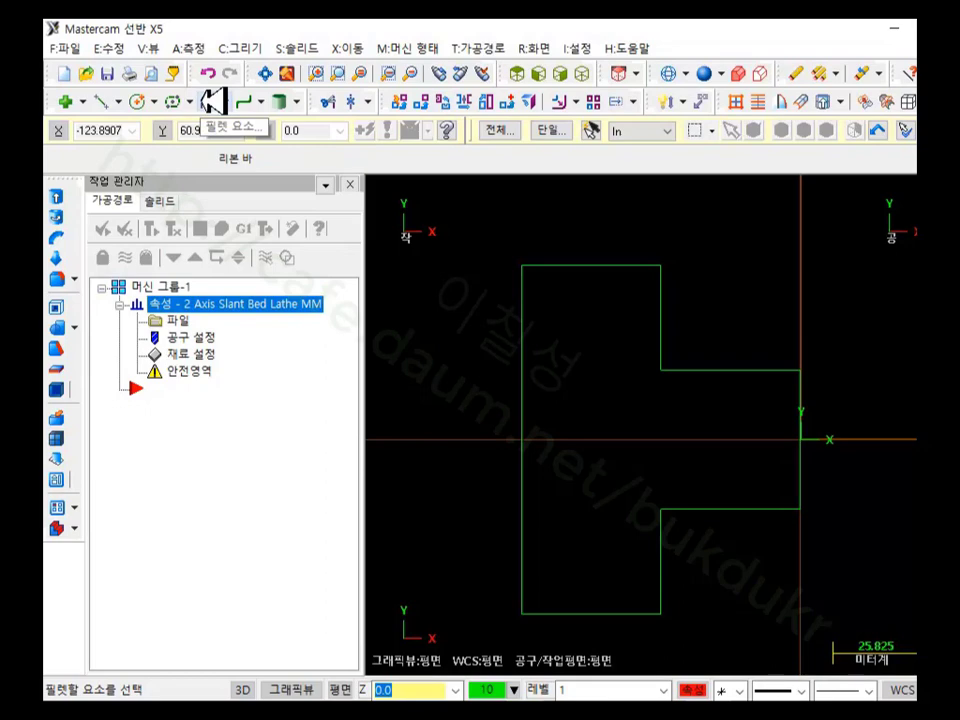
click(236, 47)
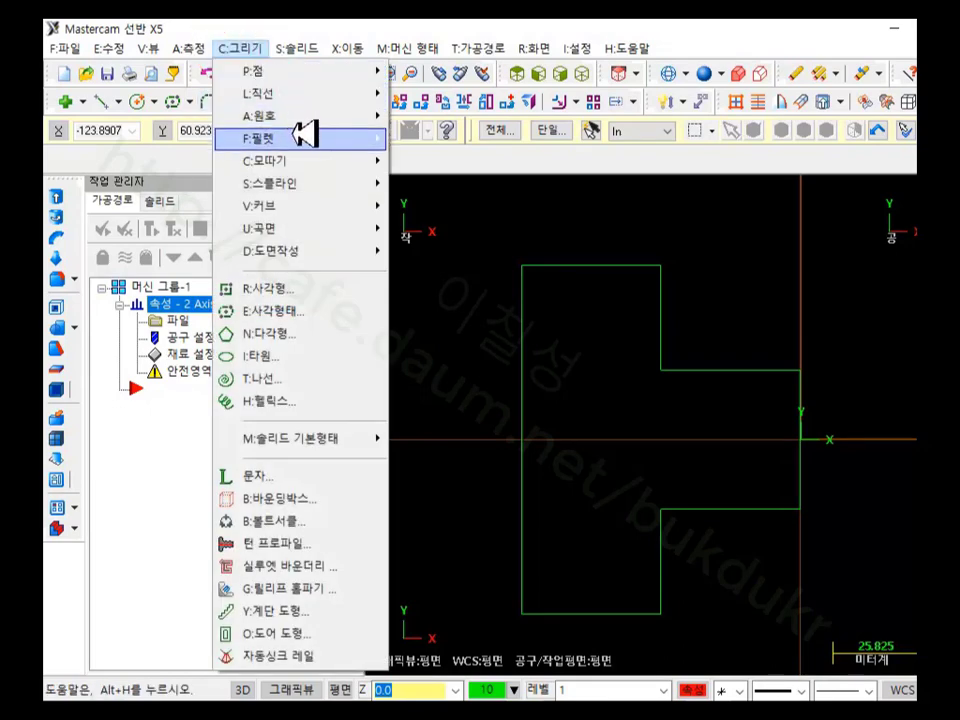
mouse_move(378, 139)
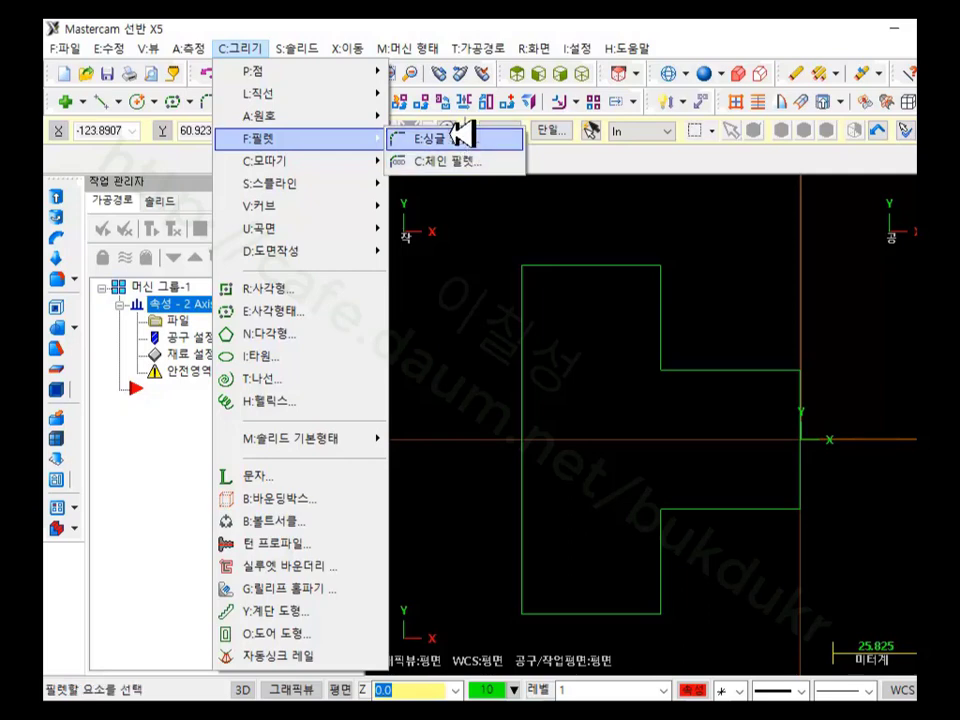
click(455, 137)
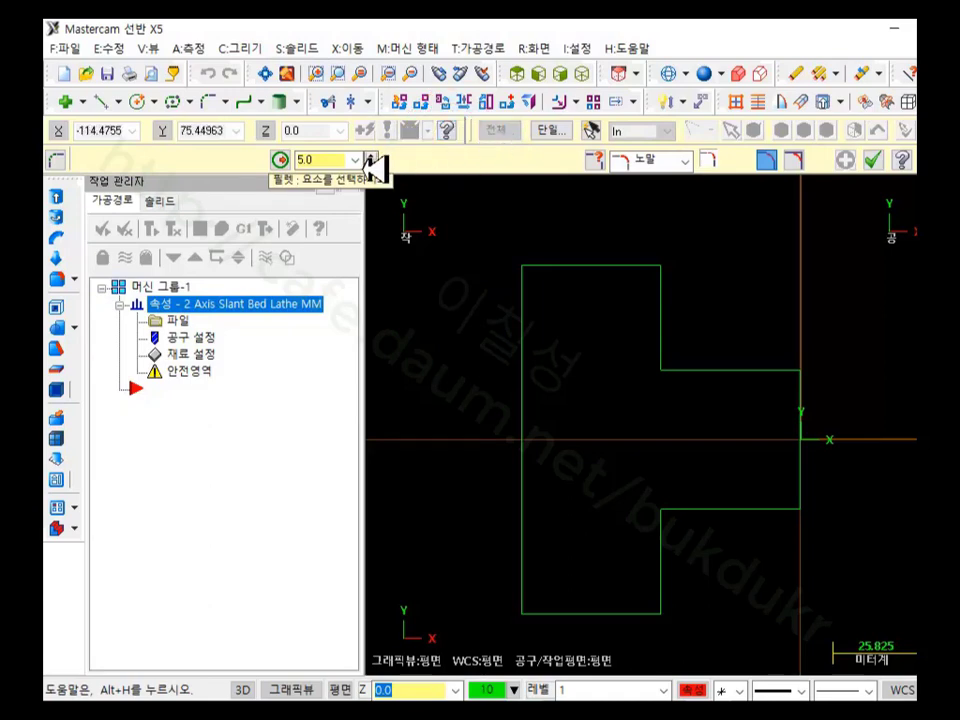
double_click(316, 160)
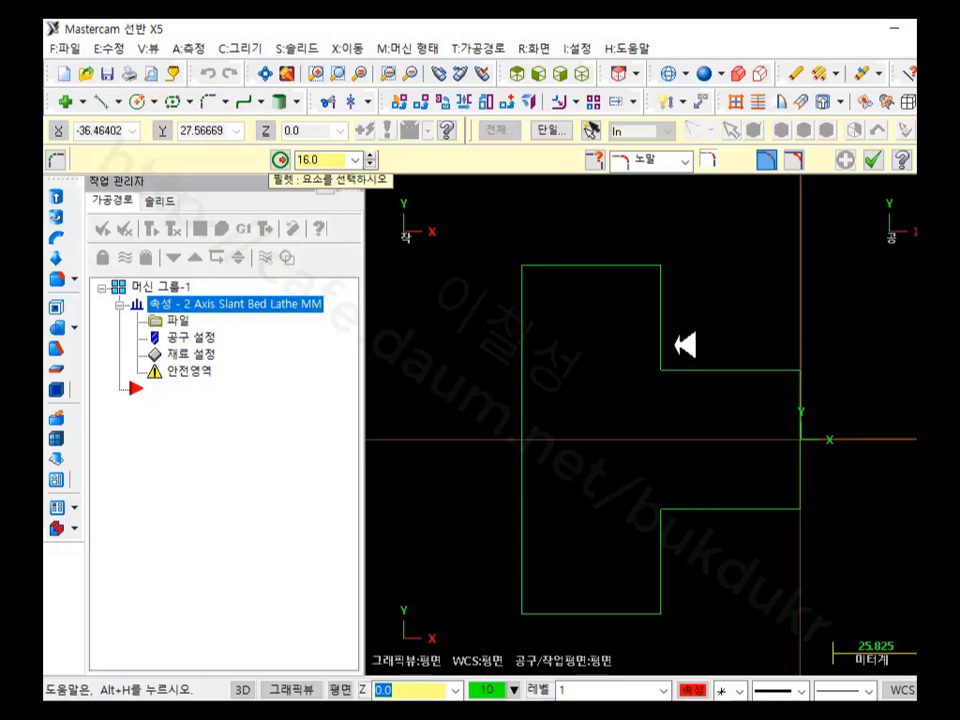
click(681, 371)
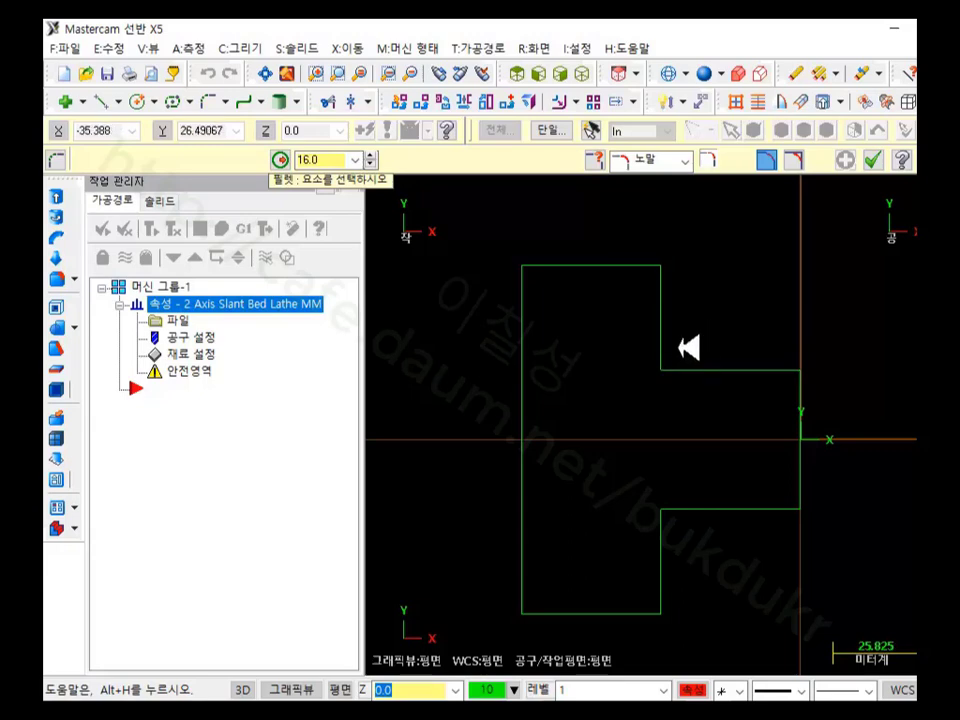
click(690, 344)
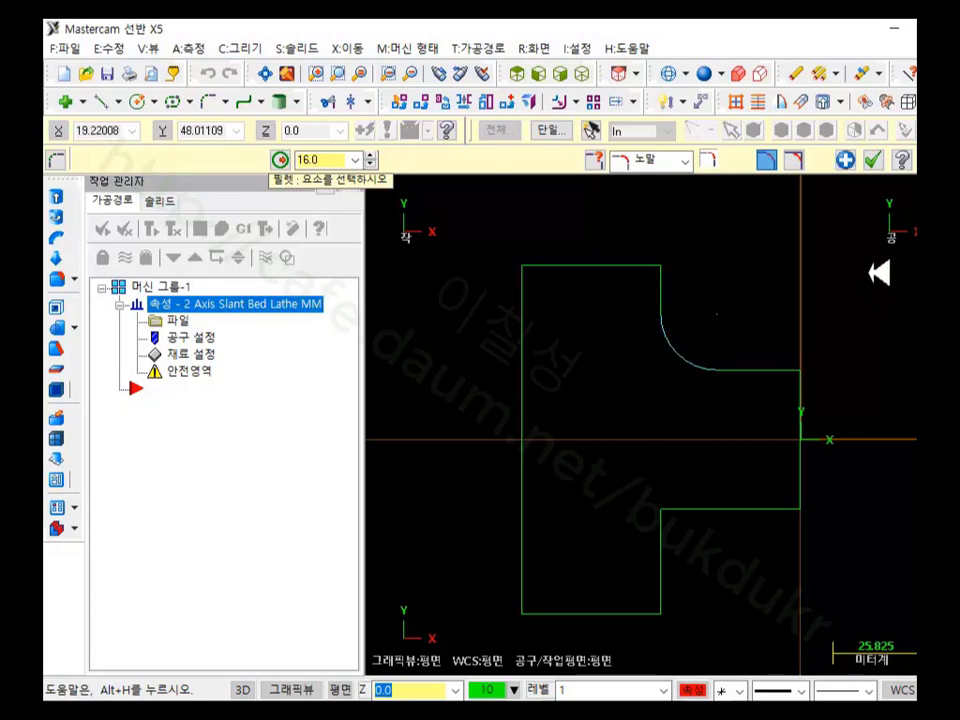
click(692, 531)
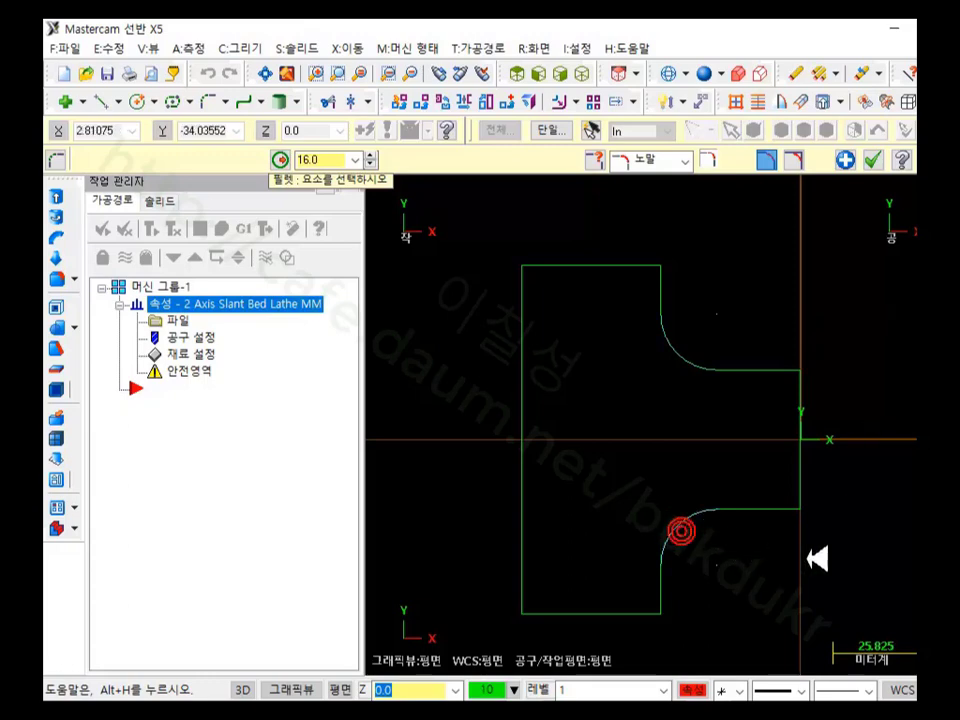
click(873, 160)
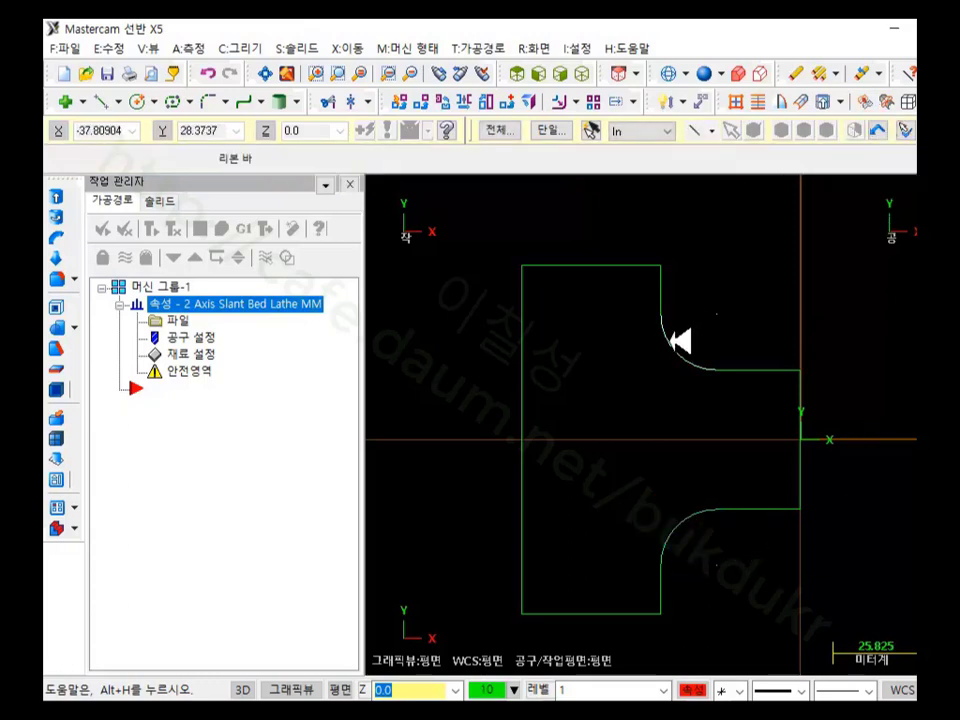
Step: Add a radius dimension to the upper R16 fillet, placing its text inside the profile
click(673, 97)
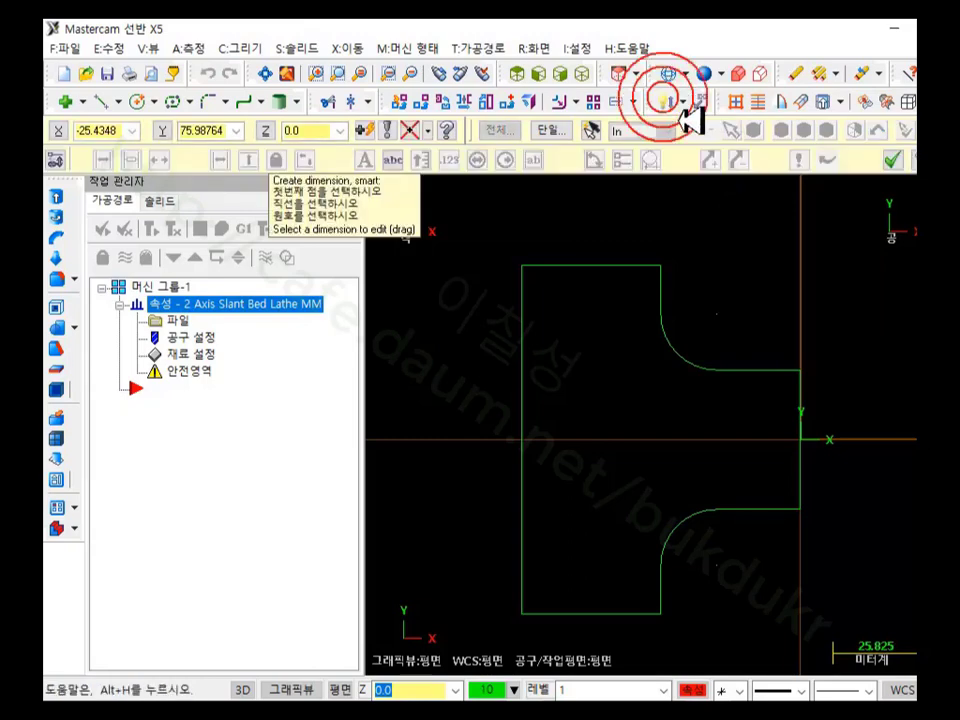
click(676, 339)
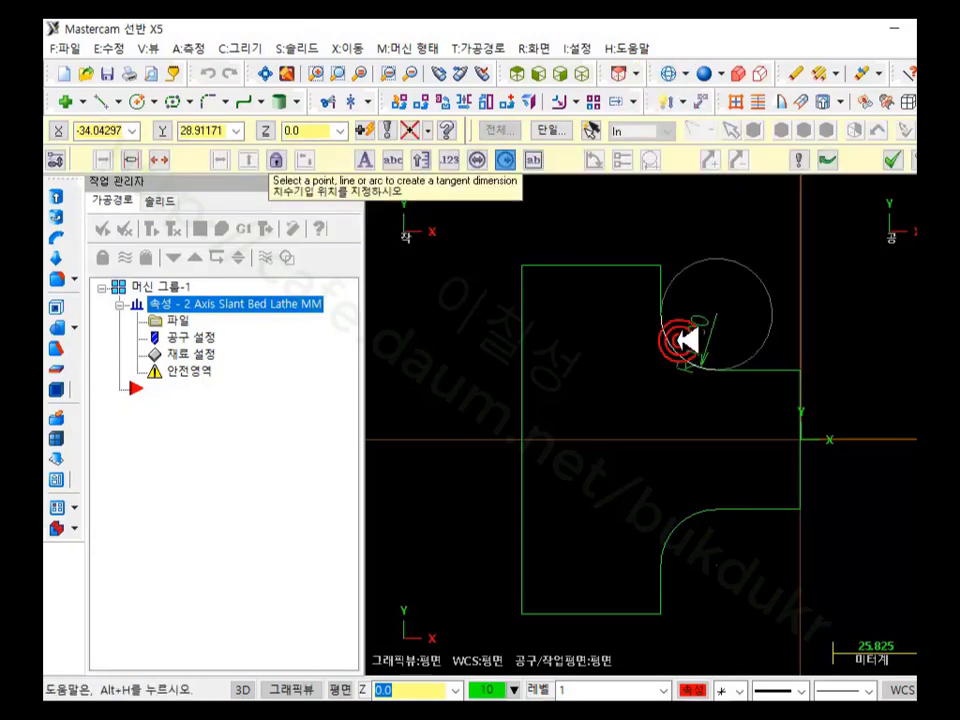
click(597, 380)
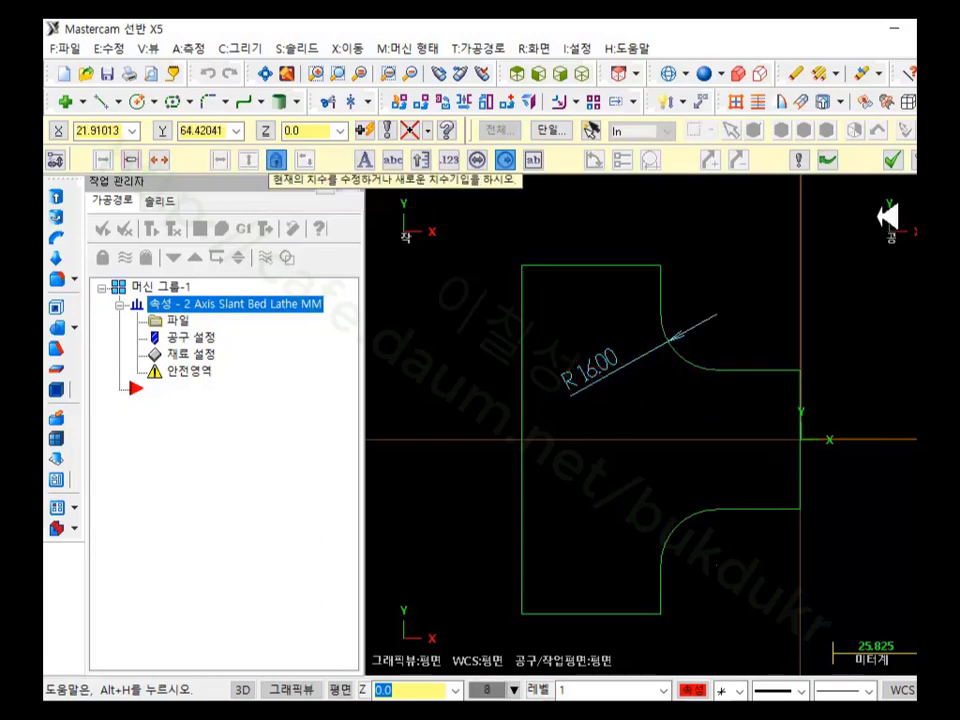
click(893, 157)
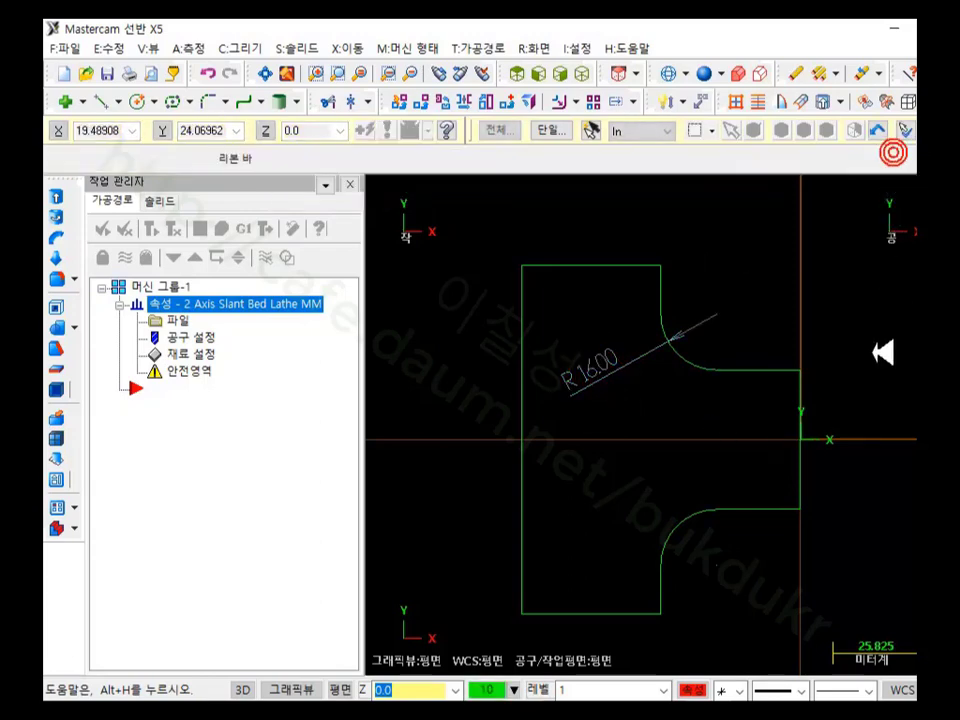
Step: Extend the upper vertical step edge down past the fillet, almost to the centre axis, using trim to point
scroll(756, 357, up, 1)
scroll(747, 413, up, 1)
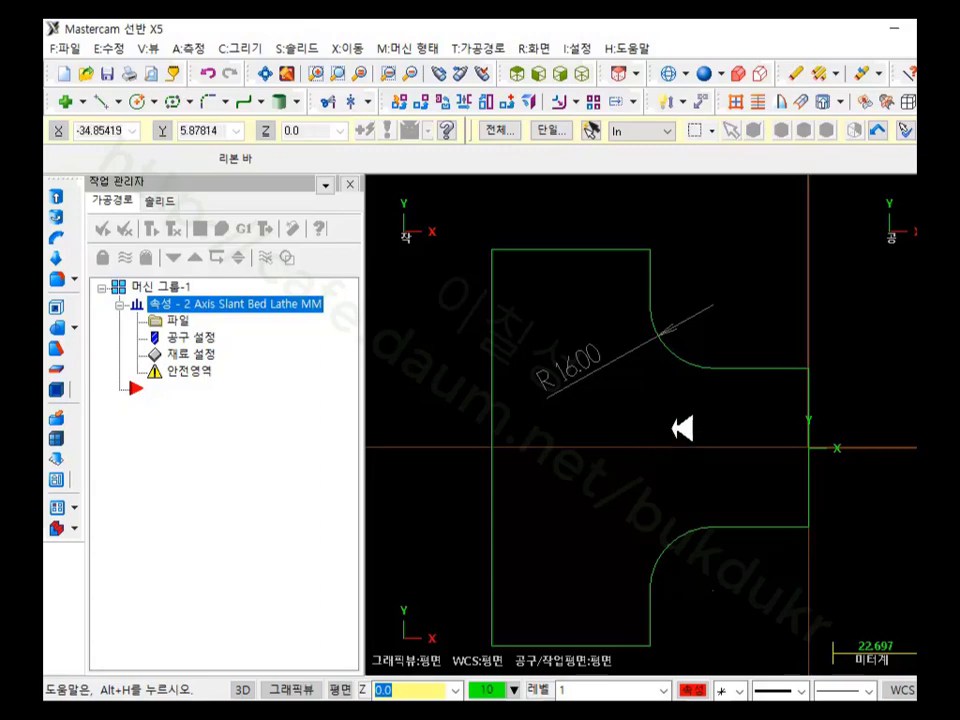
click(101, 100)
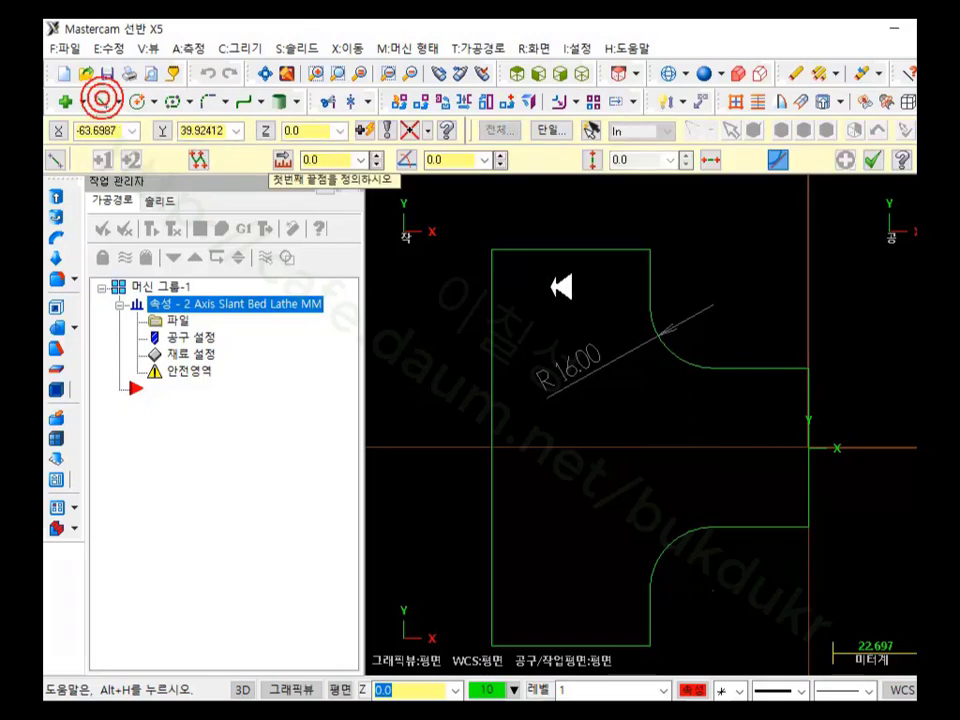
click(325, 101)
click(215, 158)
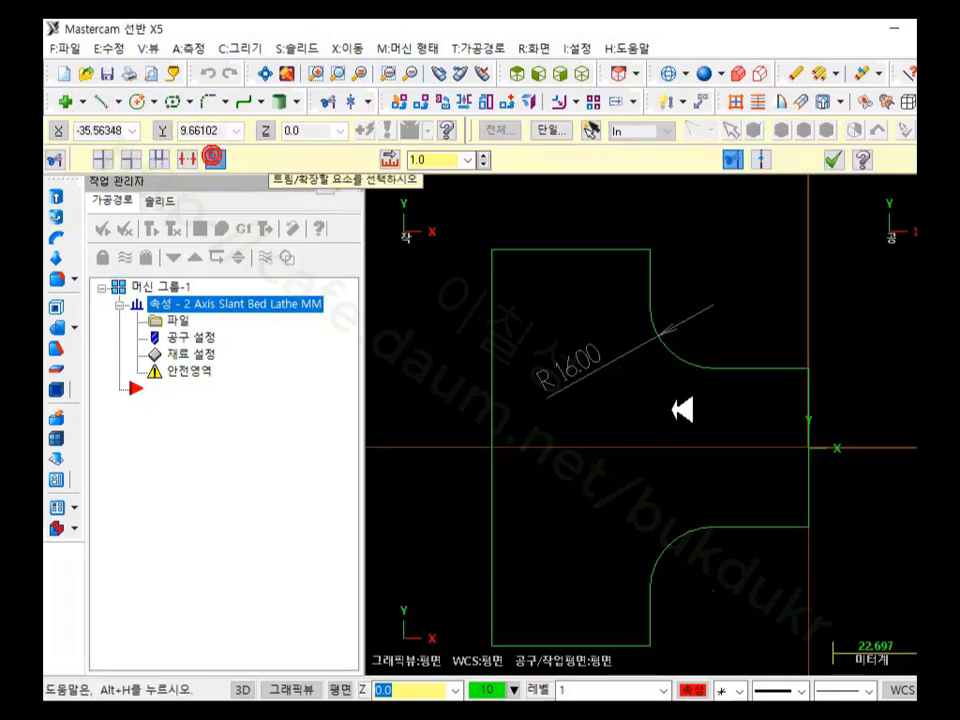
click(647, 291)
click(658, 422)
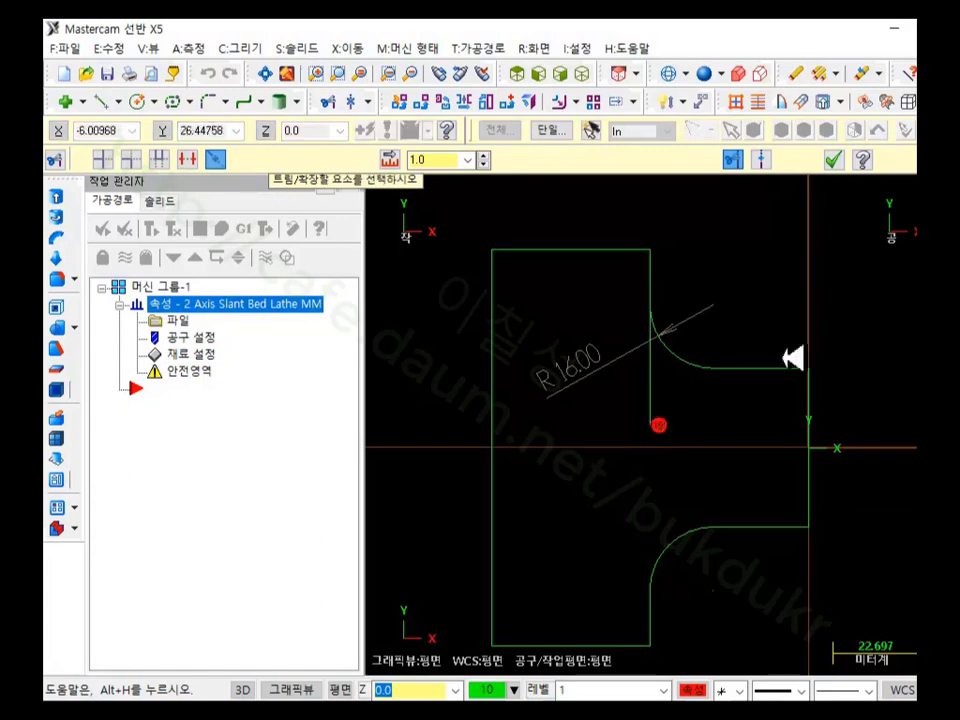
click(832, 161)
scroll(707, 321, down, 1)
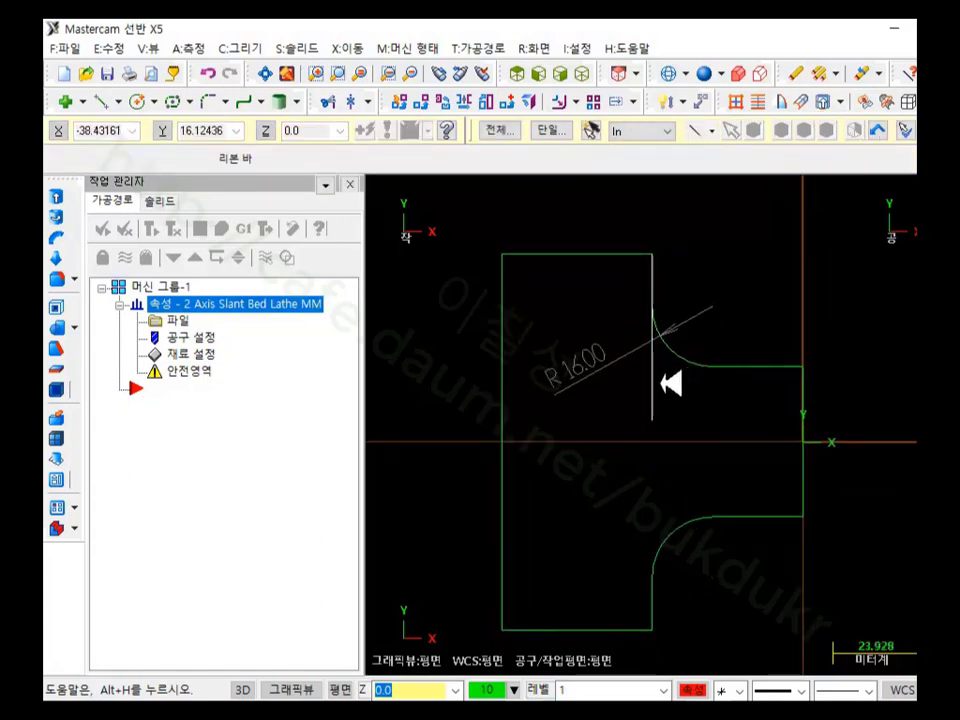
Step: Trim the extended vertical step edge back to the upper fillet arc with the one-entity trim mode
click(333, 100)
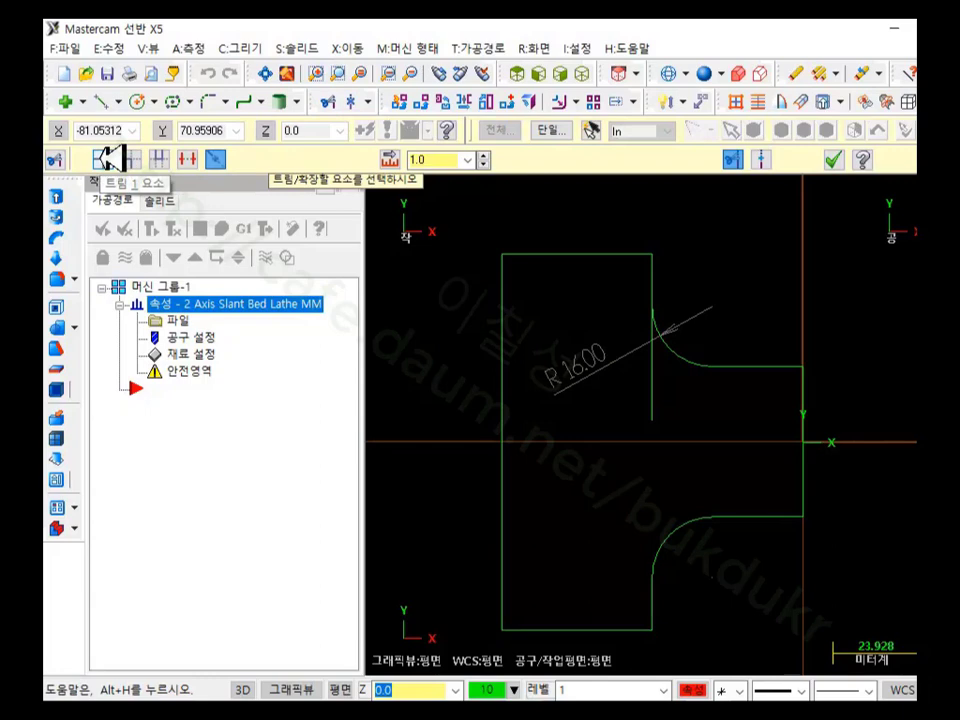
click(660, 305)
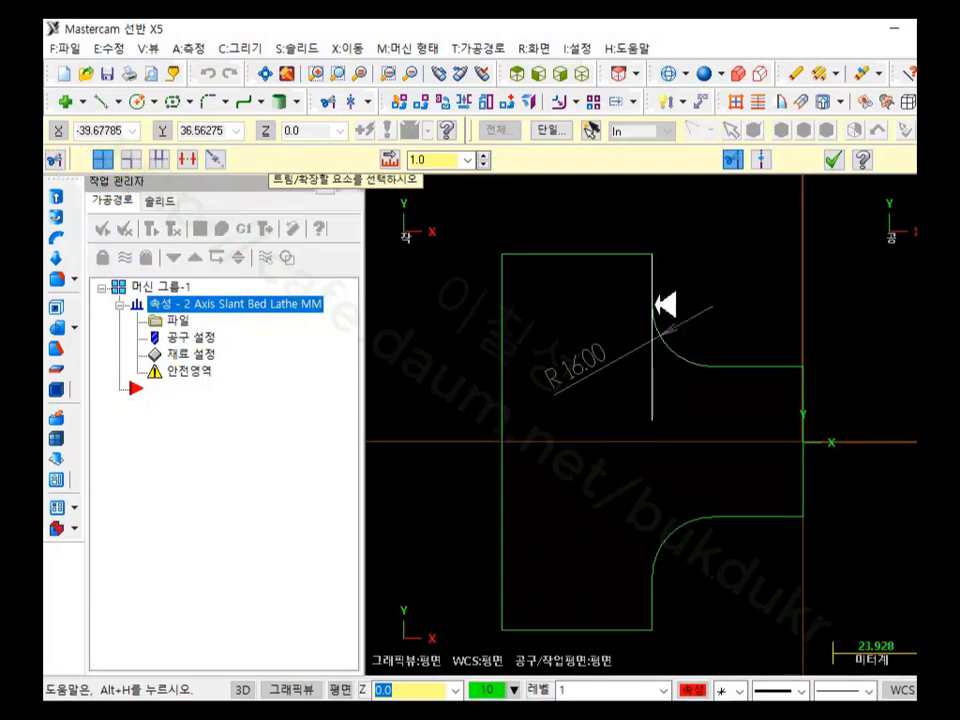
click(650, 279)
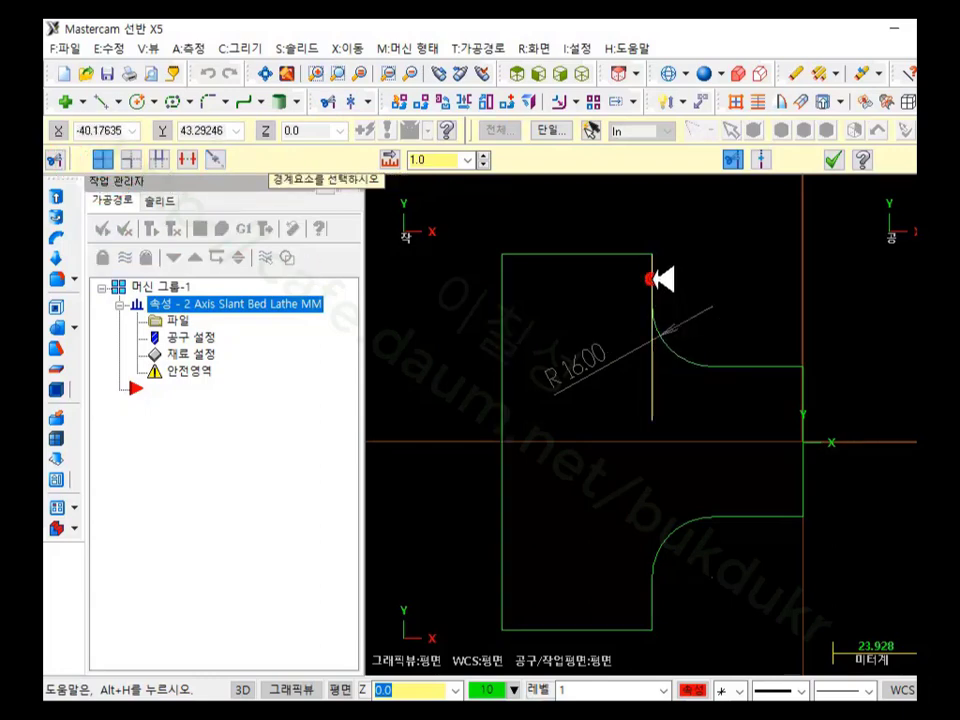
click(679, 347)
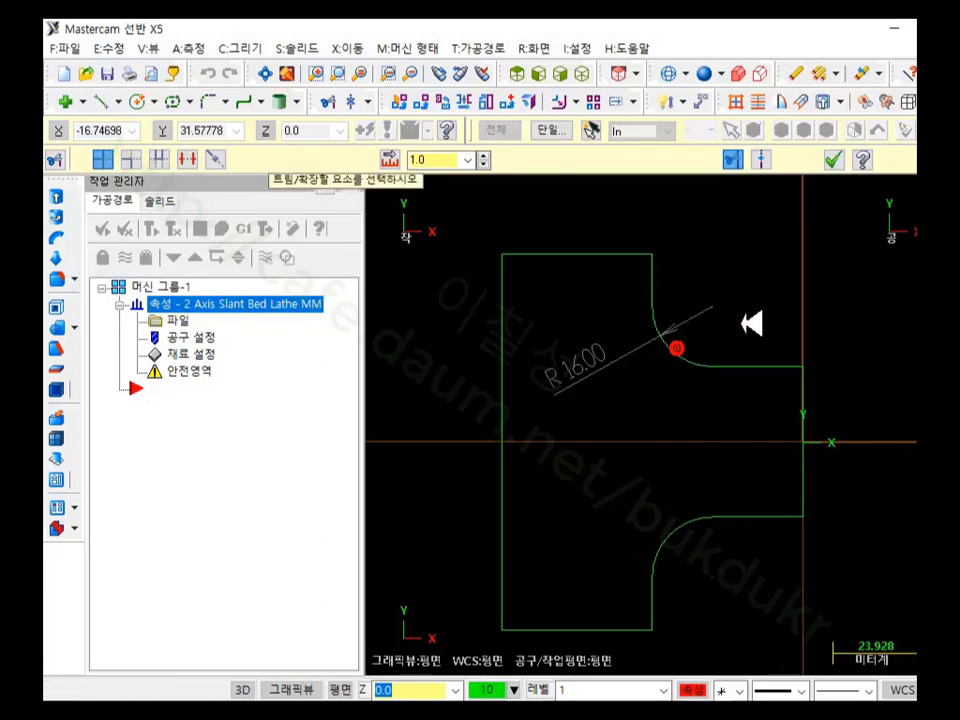
click(836, 162)
scroll(875, 260, down, 1)
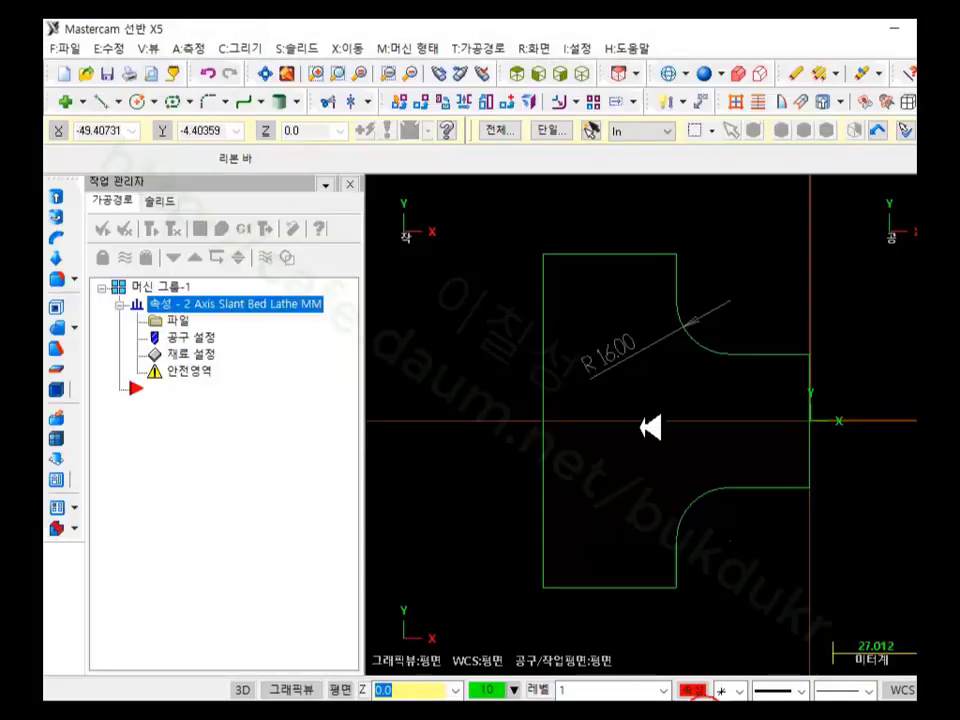
Step: Add single-entity chamfers of 5.0 with the 1 Distance method at the upper and lower outer corners of the large step
click(660, 620)
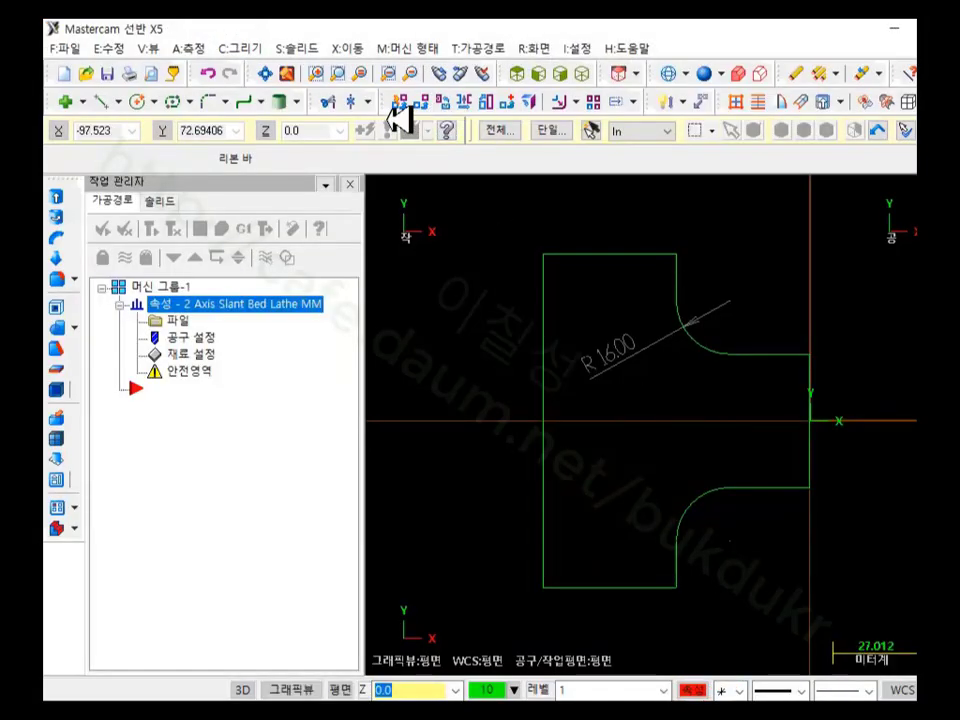
click(234, 101)
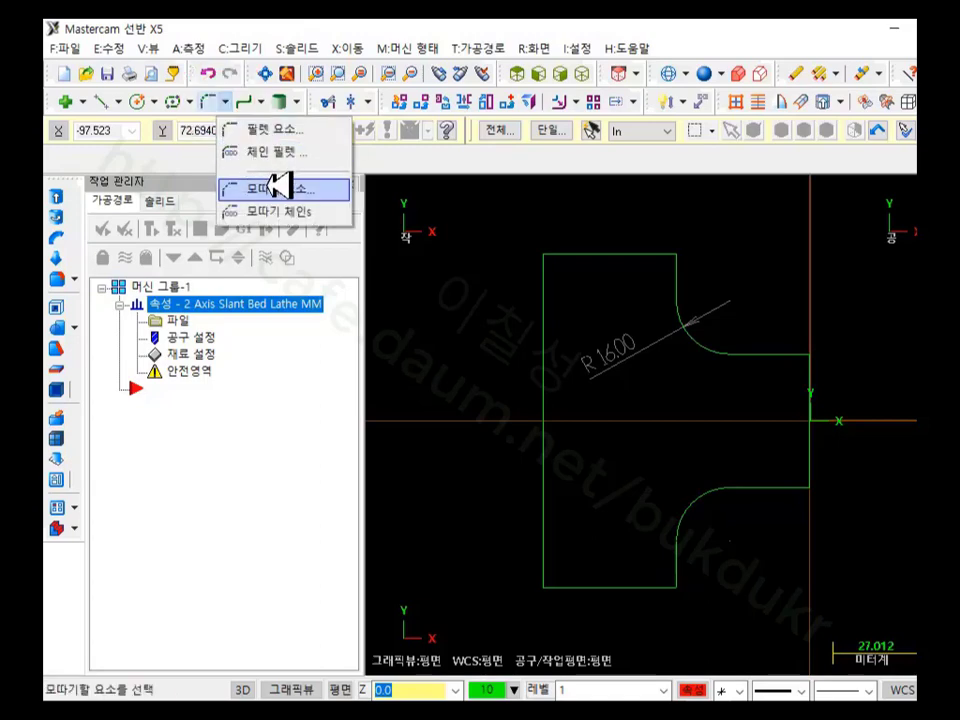
click(248, 47)
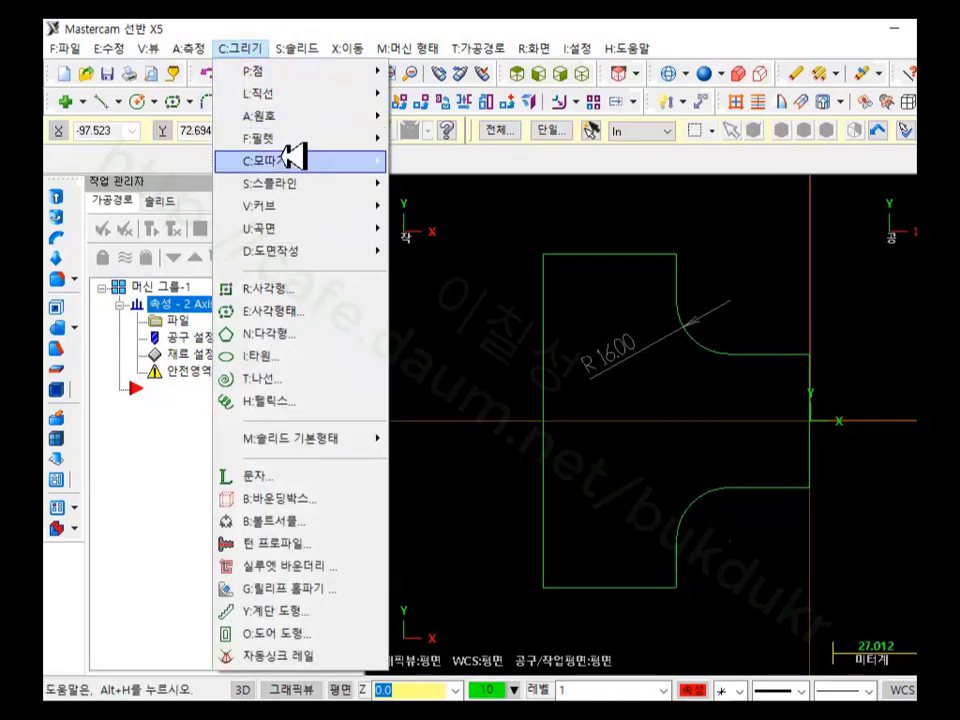
mouse_move(292, 157)
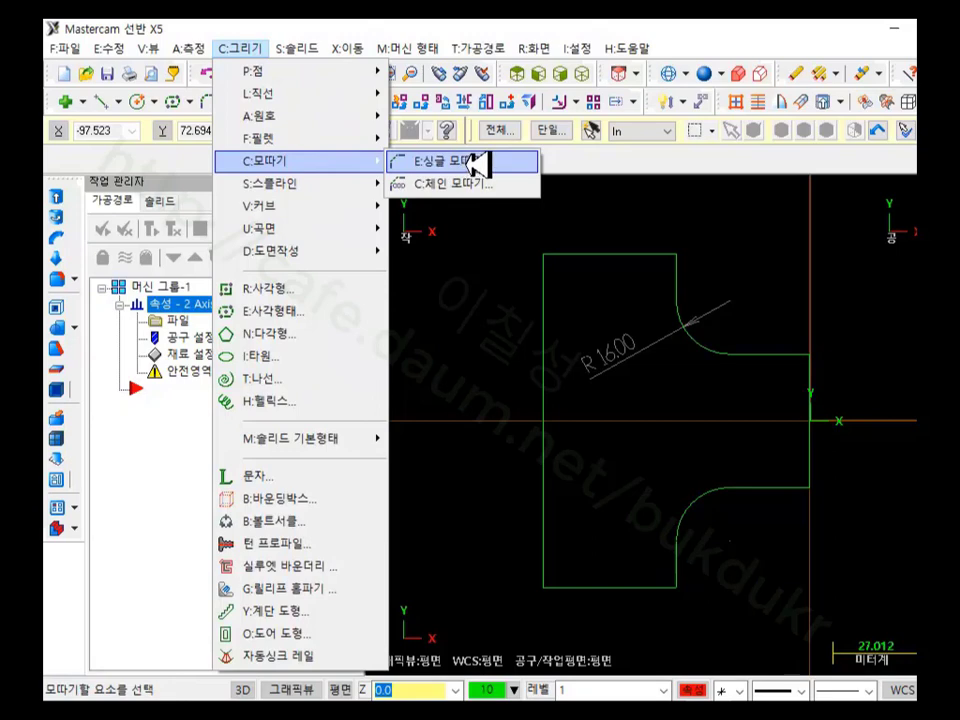
click(474, 163)
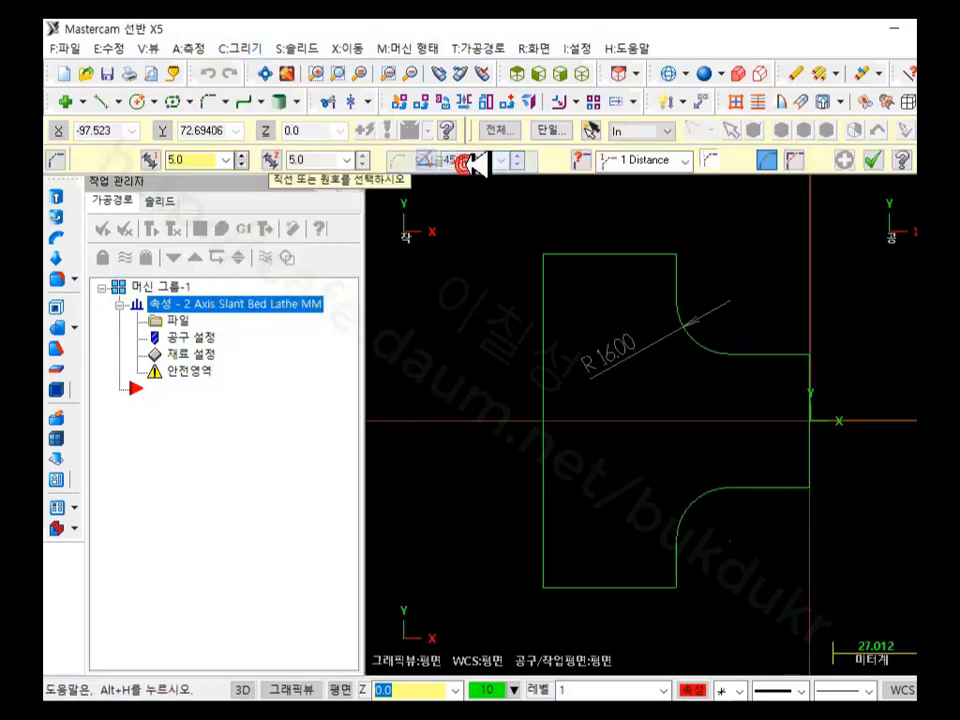
click(186, 160)
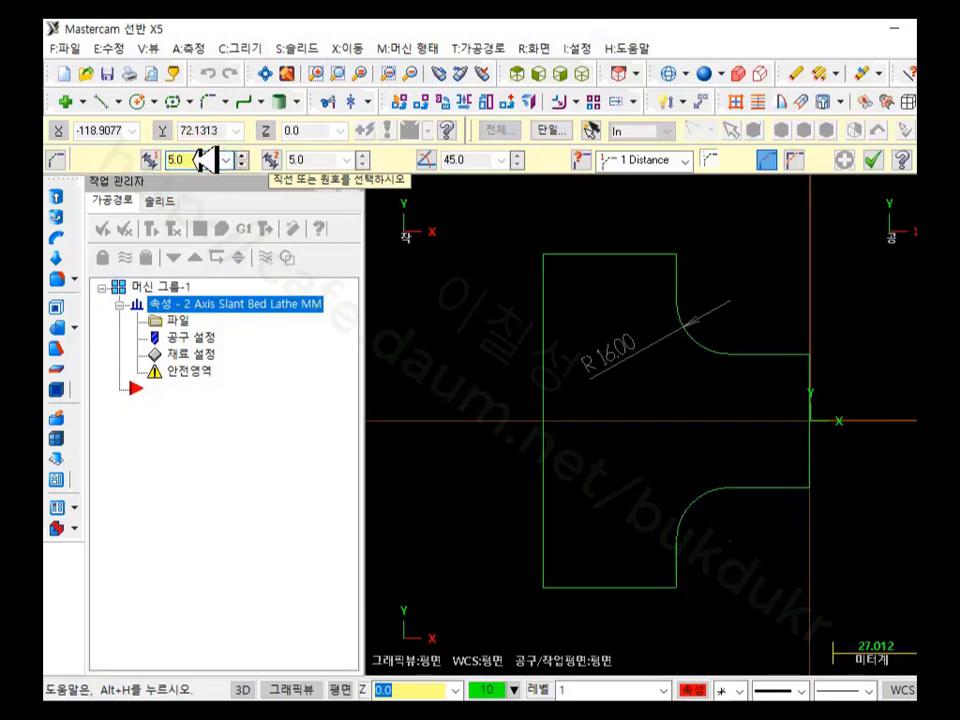
click(682, 285)
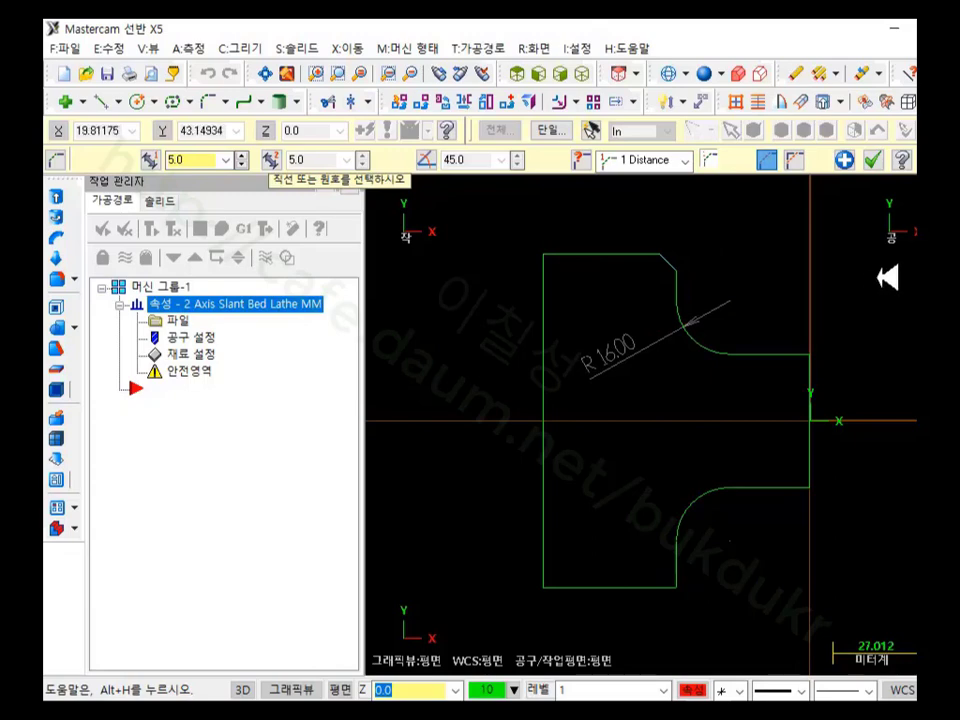
scroll(883, 274, up, 1)
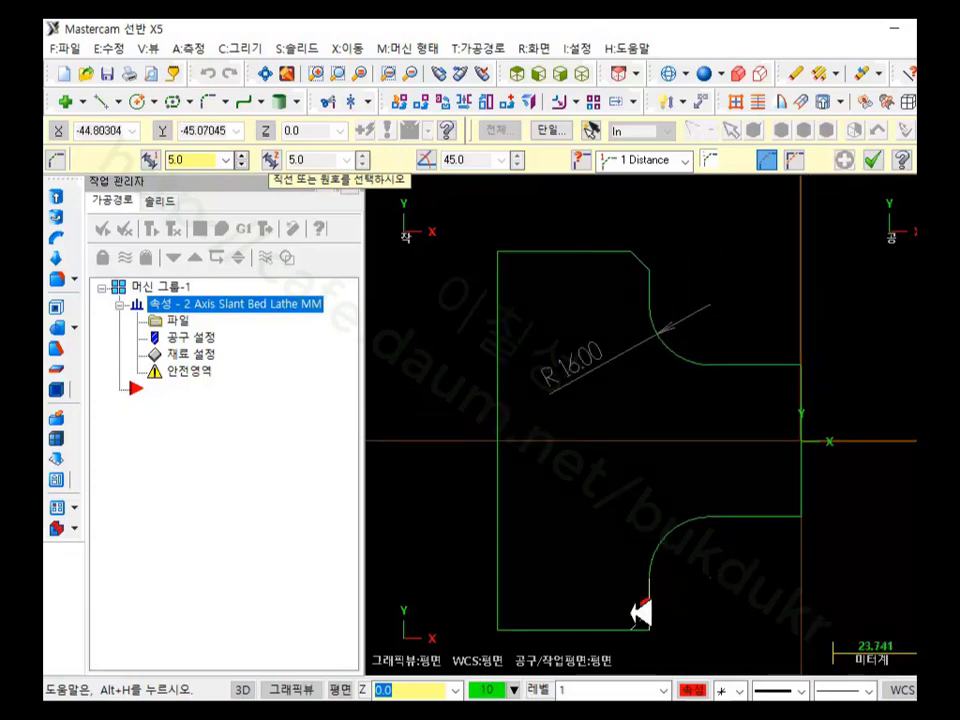
scroll(755, 615, down, 1)
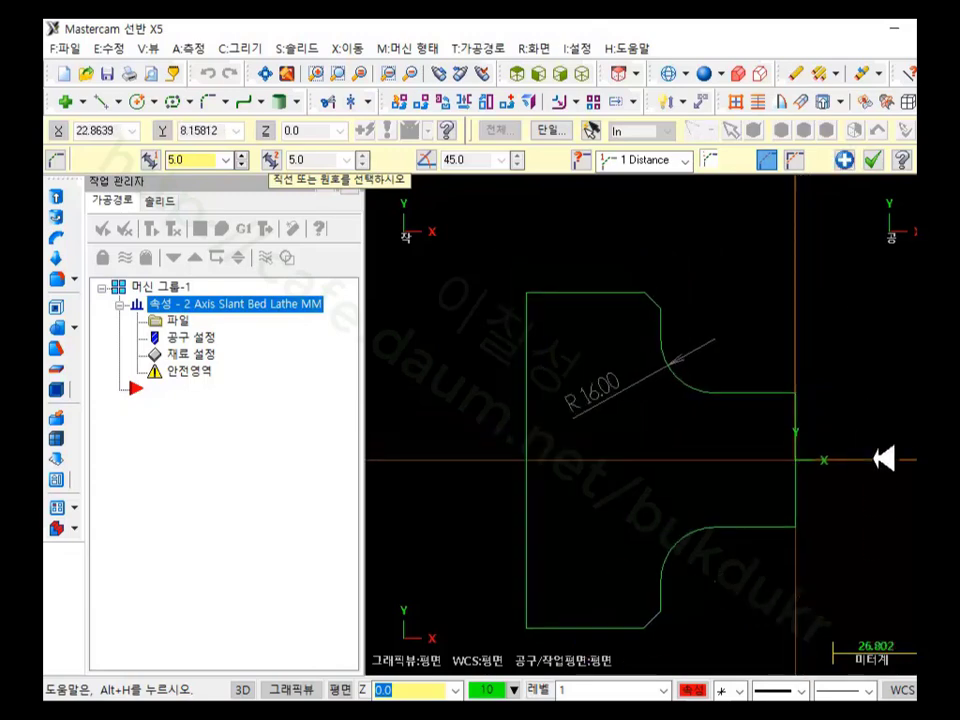
click(872, 159)
Step: Check the example 3 drawing in cnc선반교제.pdf and draw a horizontal centerline from the origin to the profile's left edge, 80 long
scroll(705, 492, up, 1)
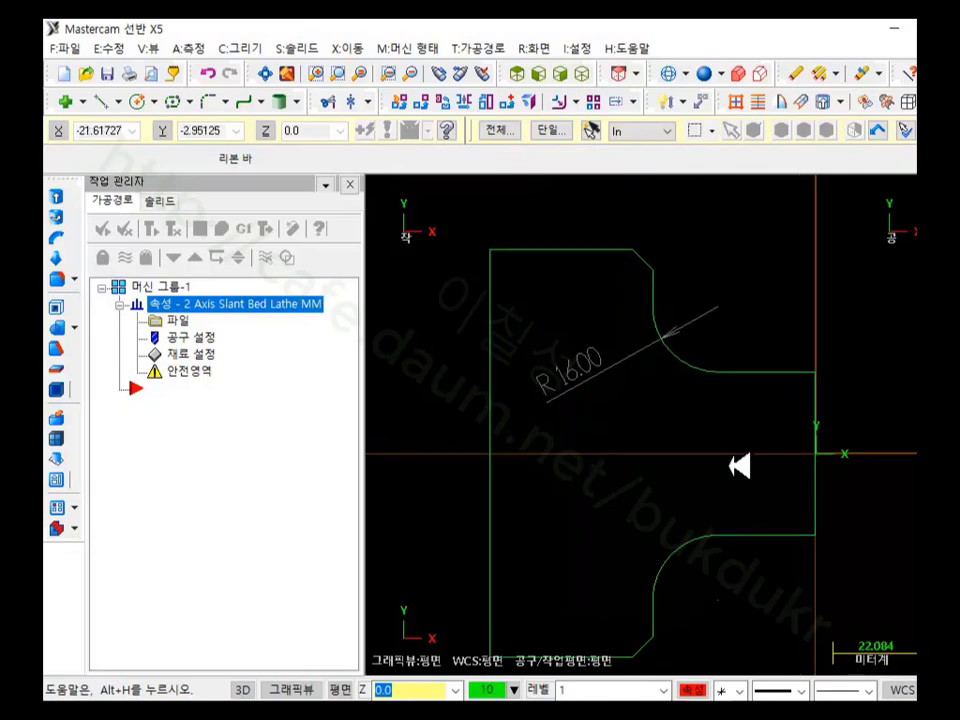
key(alt+Tab)
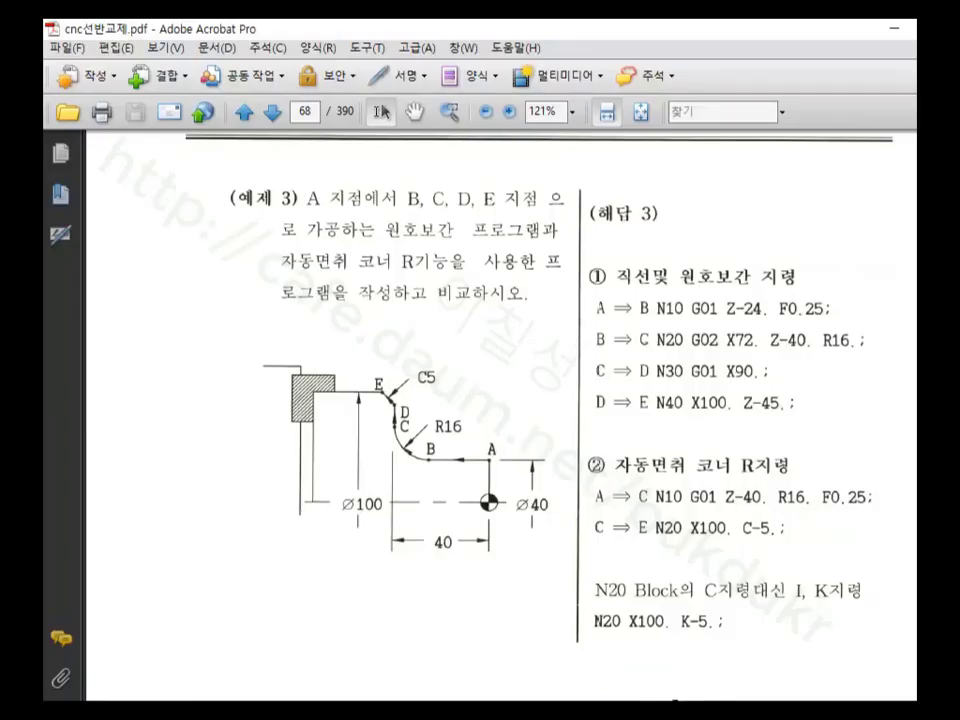
click(895, 28)
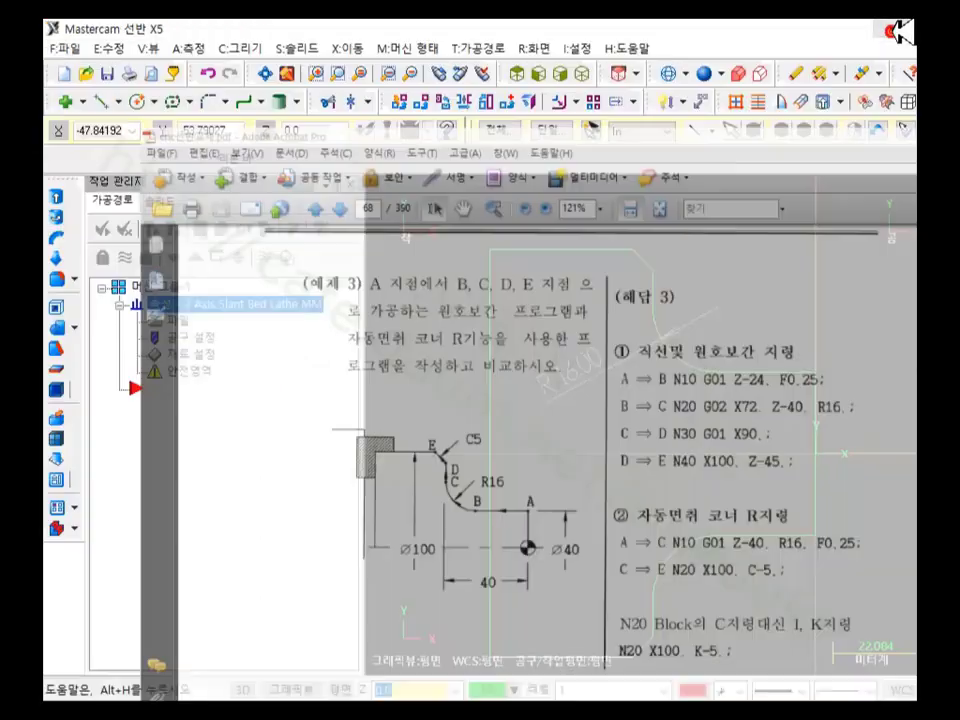
scroll(676, 290, down, 1)
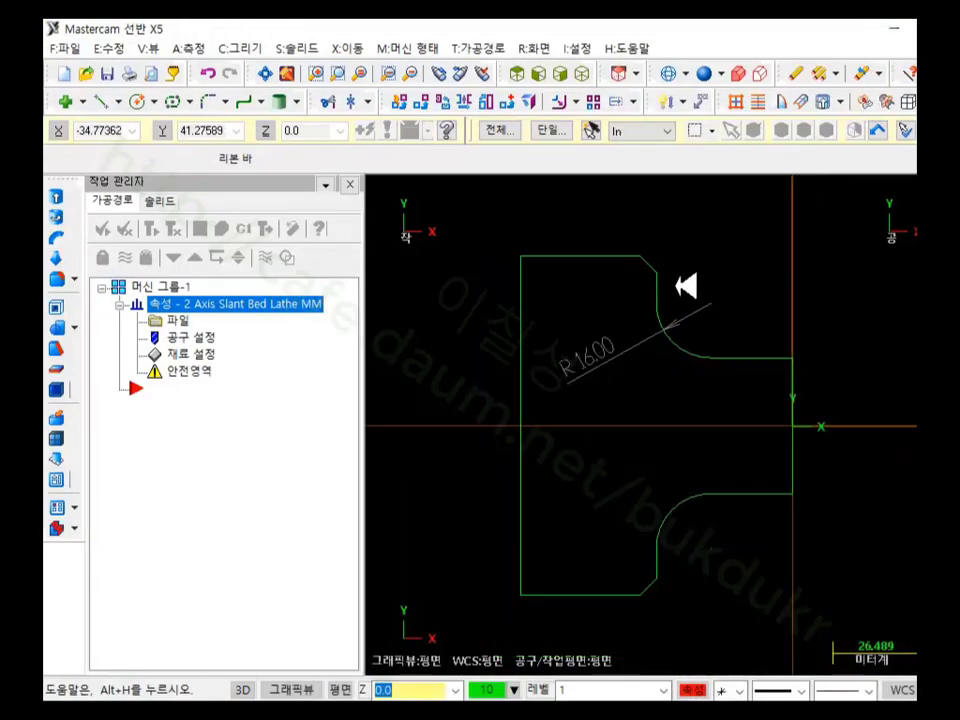
click(800, 400)
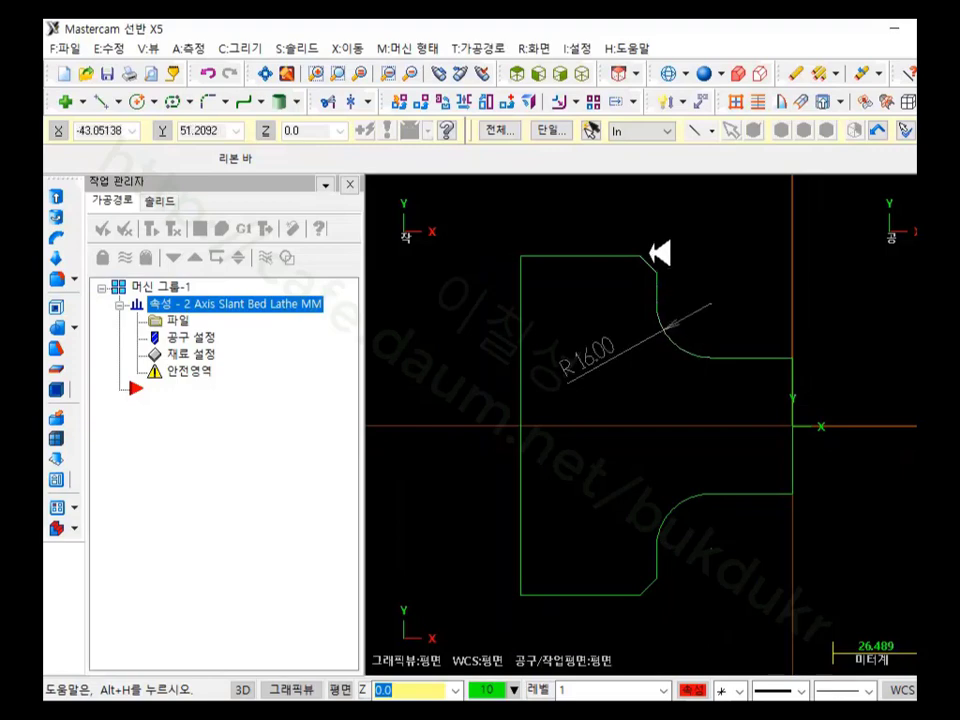
scroll(835, 465, up, 1)
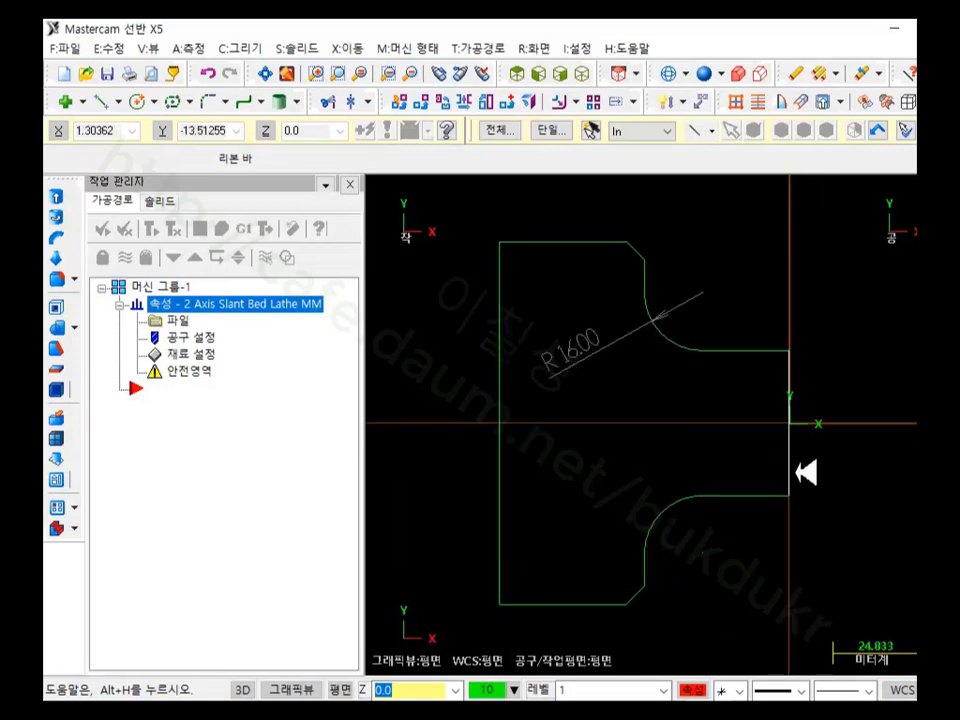
click(102, 101)
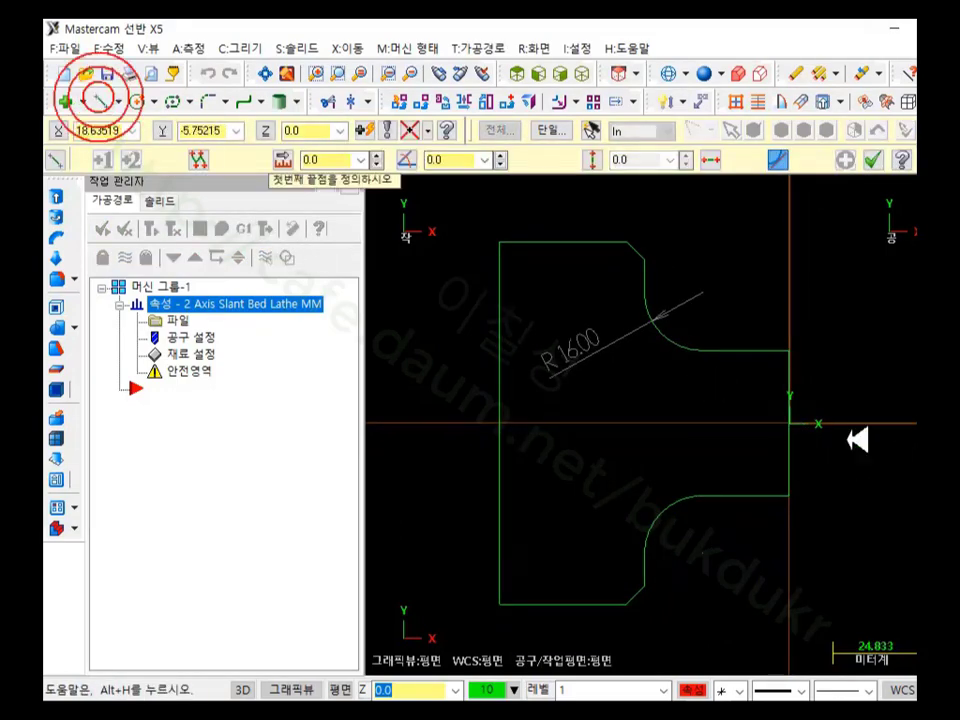
click(790, 423)
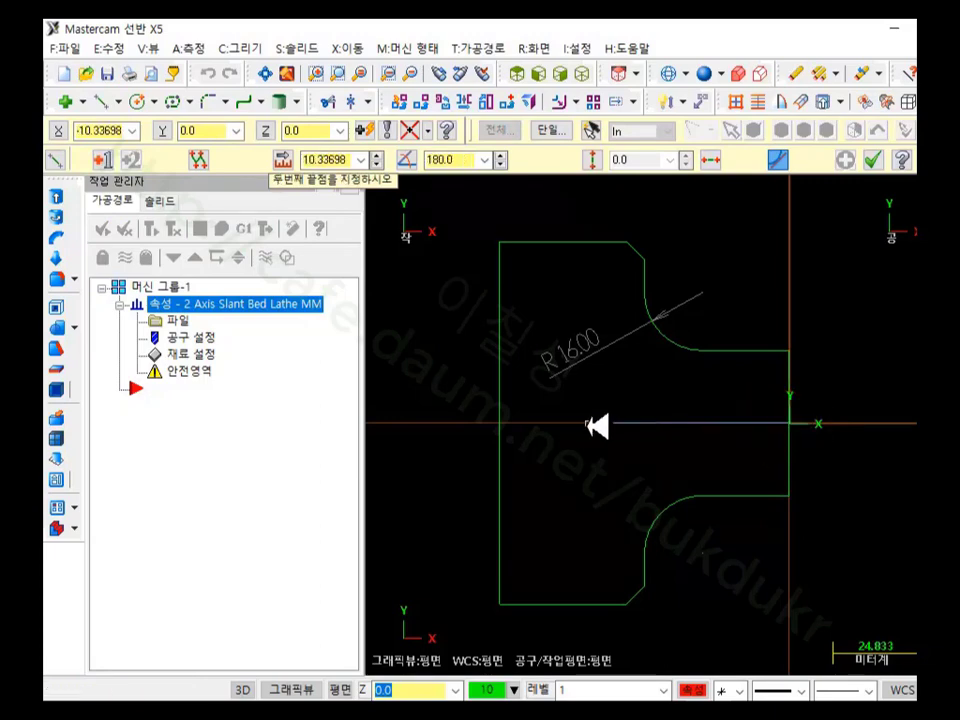
click(503, 425)
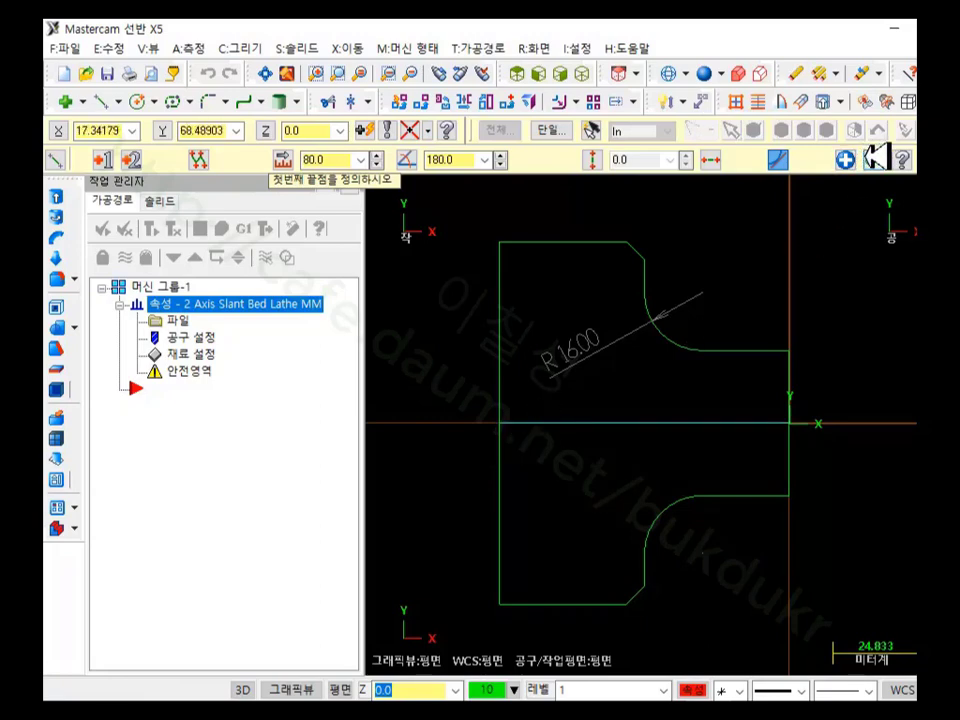
click(873, 157)
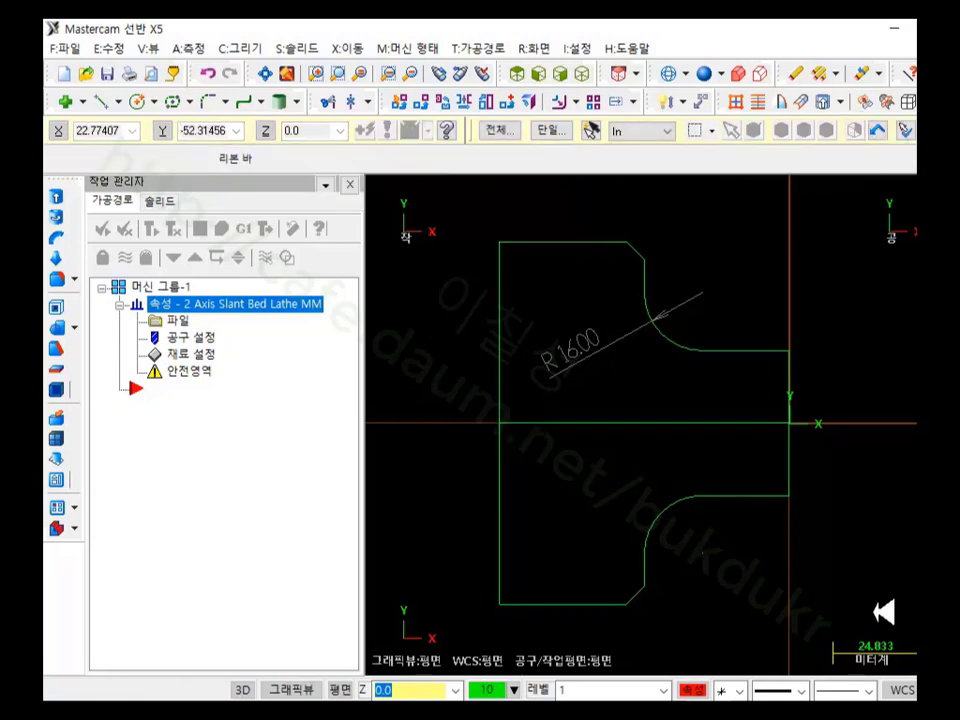
Step: Delete the horizontal edges, short step edge, fillet and chamfer of the outline's lower half
drag(829, 621, 440, 475)
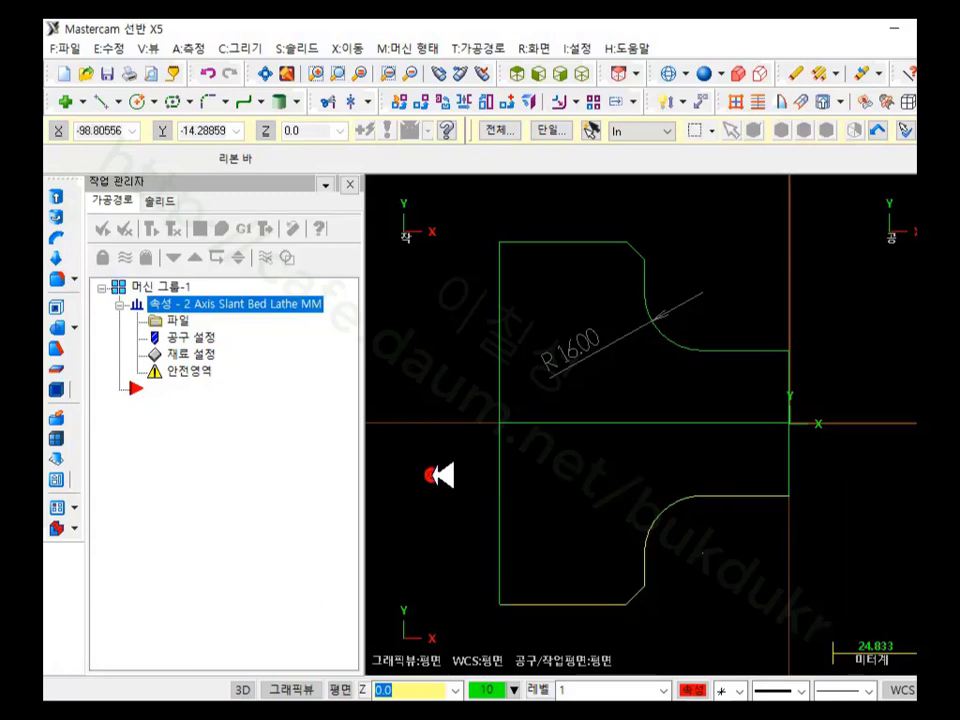
key(Delete)
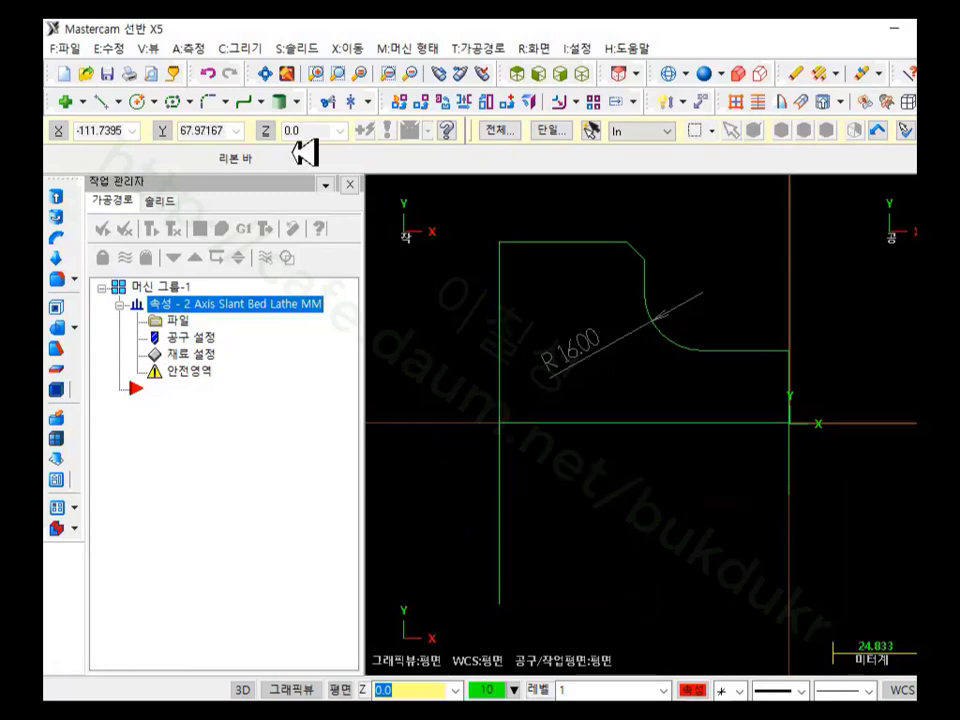
Step: Trim the left and right vertical edges to the horizontal centerline with one-entity trim, keeping their upper portions
click(330, 100)
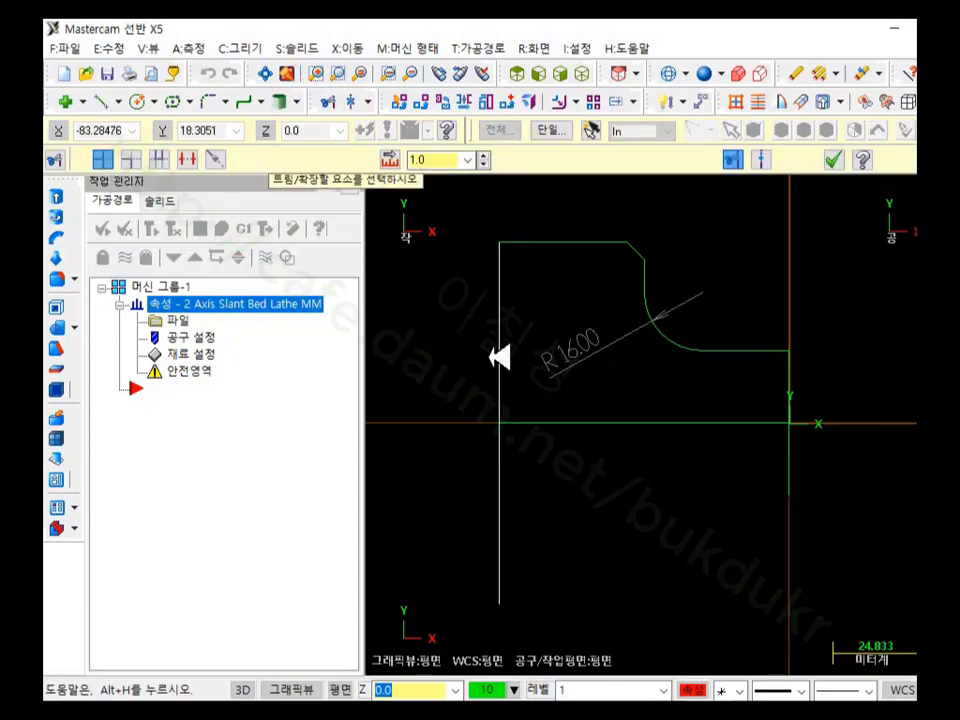
click(501, 357)
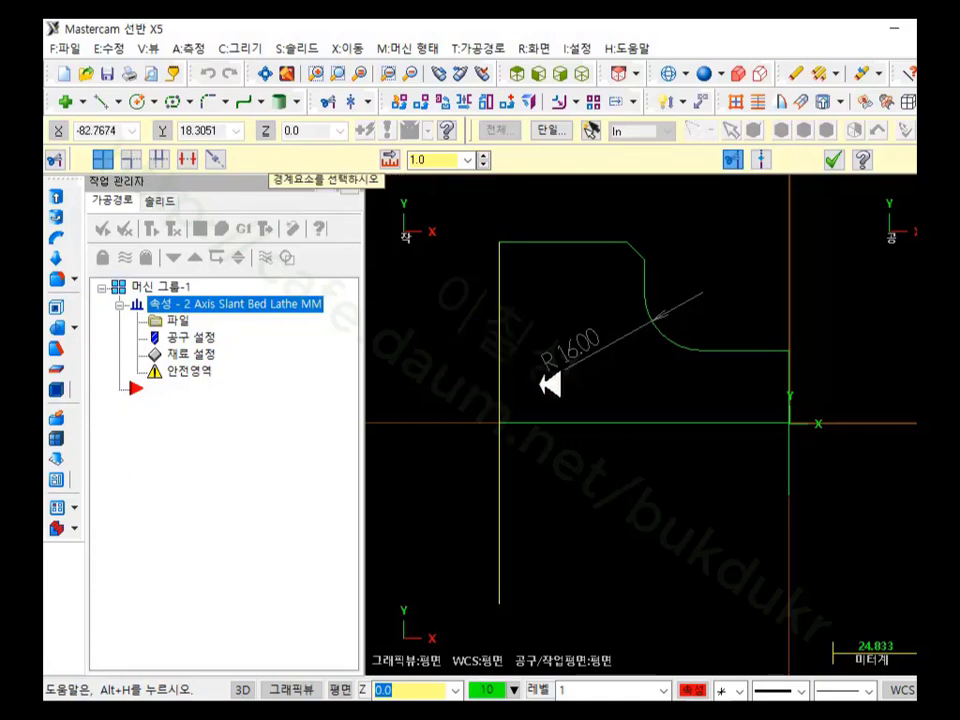
click(547, 421)
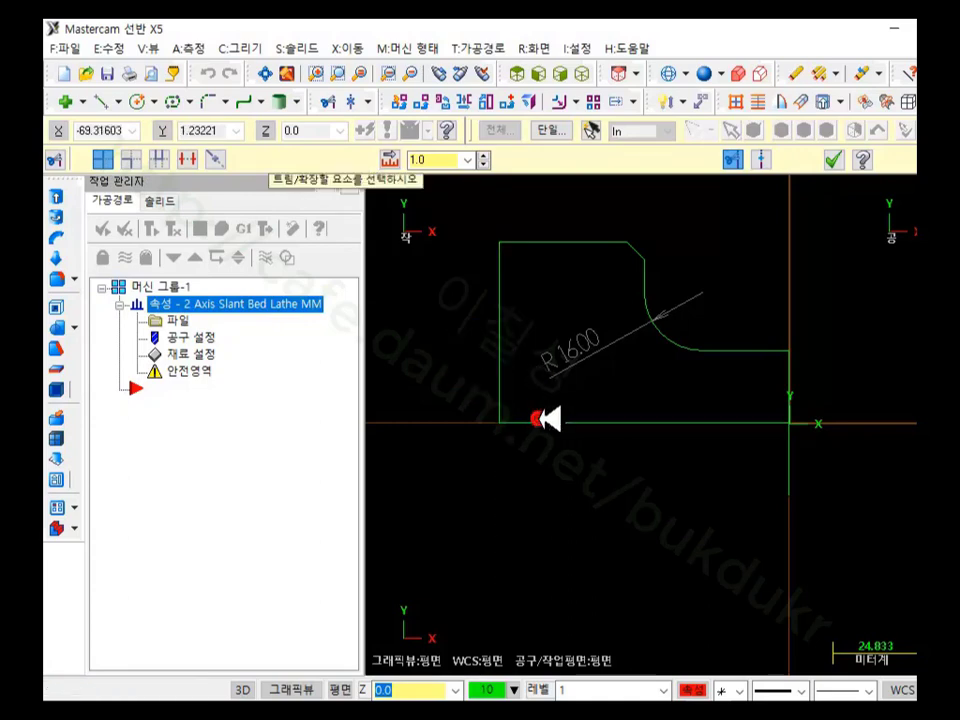
click(789, 380)
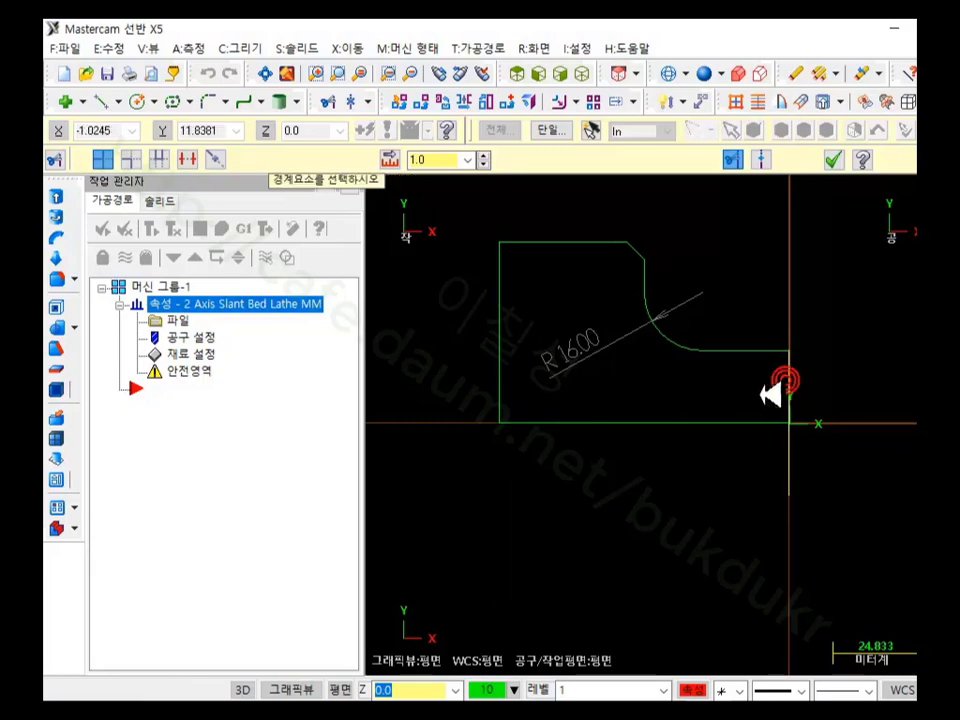
click(729, 428)
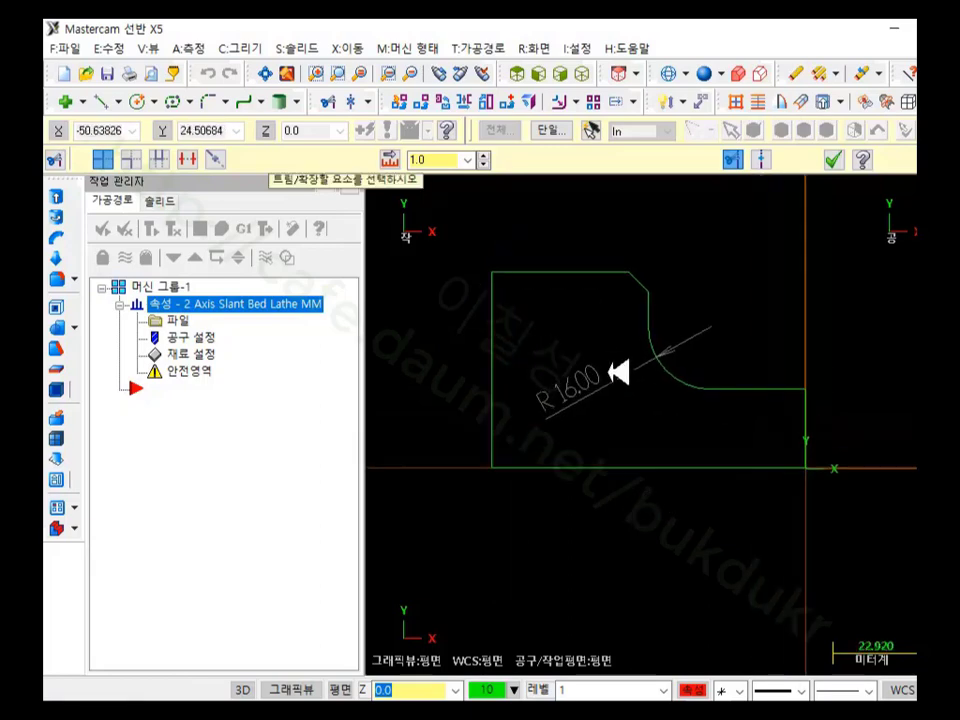
click(835, 159)
Step: Delete the R16.00 radius dimension from the profile
scroll(682, 305, up, 2)
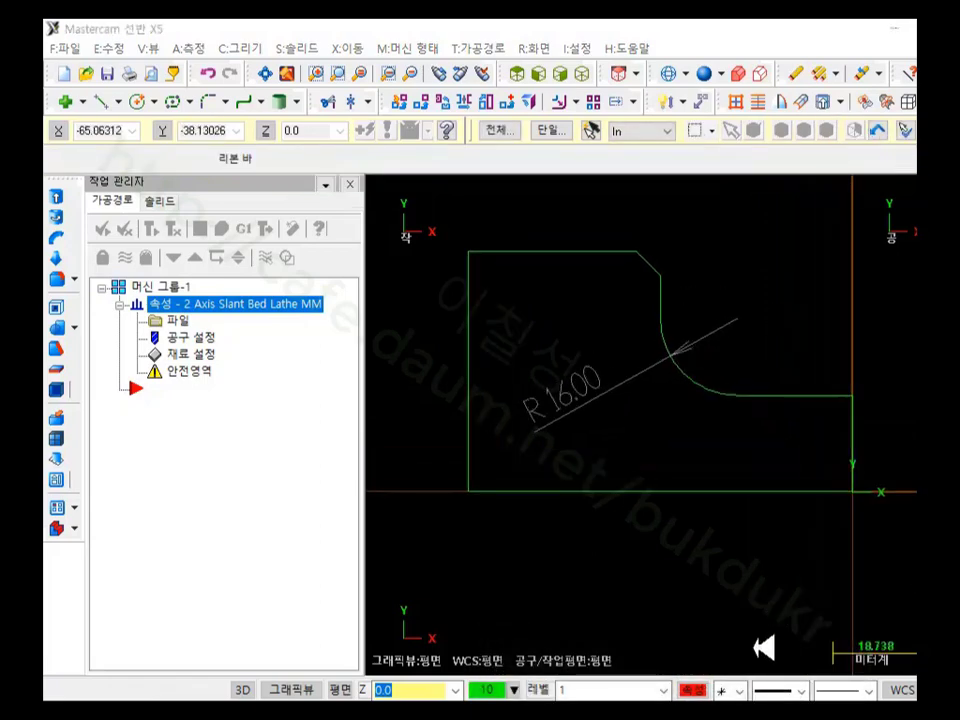
click(690, 590)
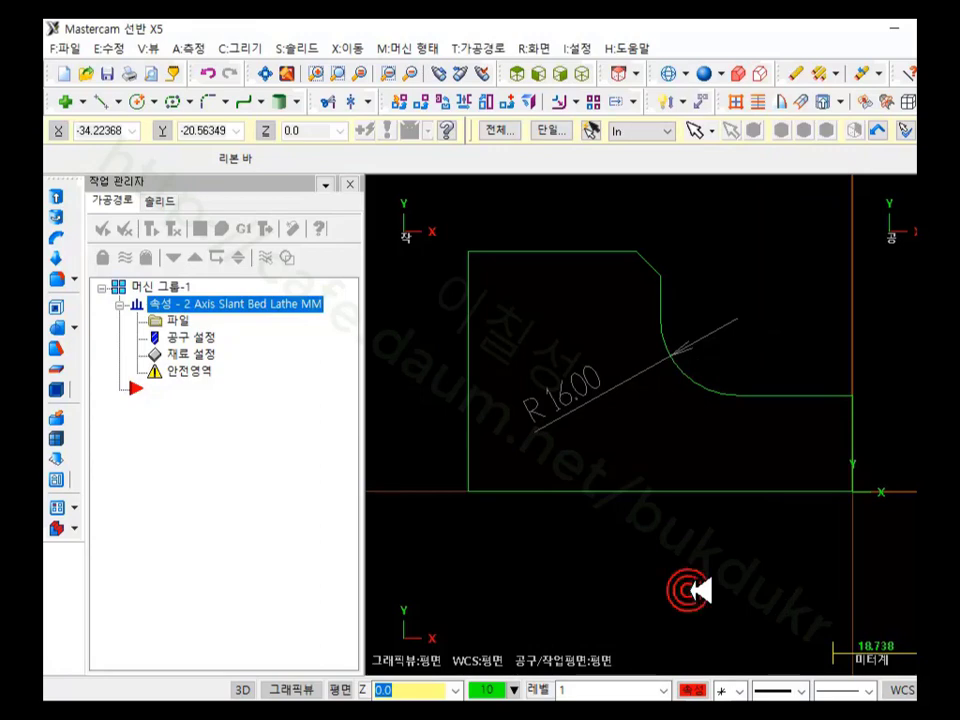
click(578, 400)
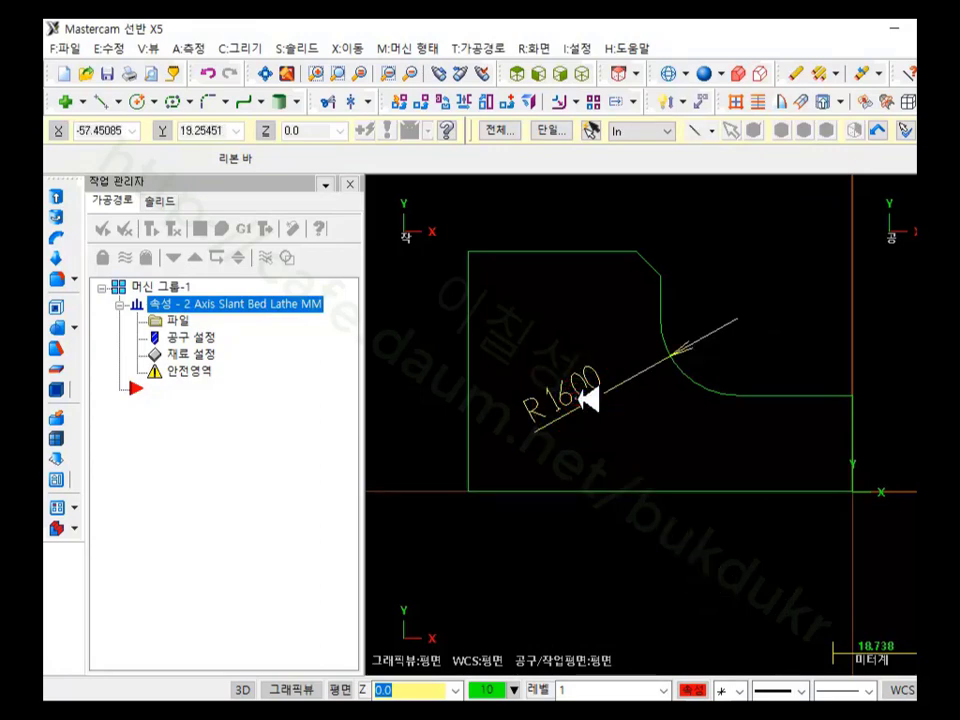
key(Delete)
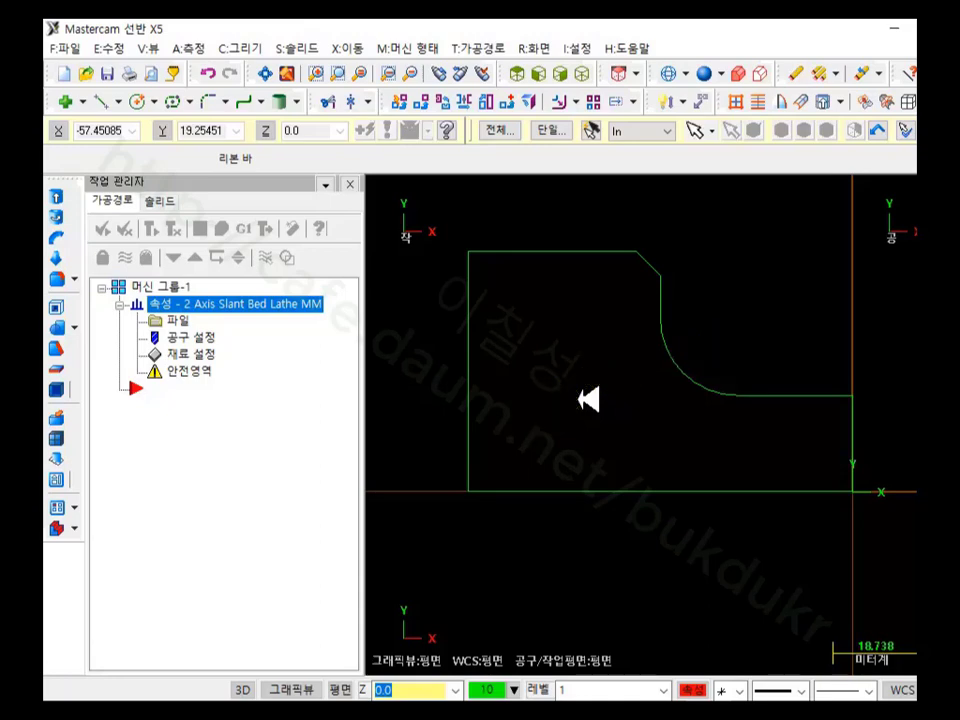
Step: Define the left-spindle cylindrical stock from the geometry: OD 100.0 from the chamfer's upper corner, length 80.0 from the centerline
scroll(800, 415, down, 2)
scroll(795, 414, up, 1)
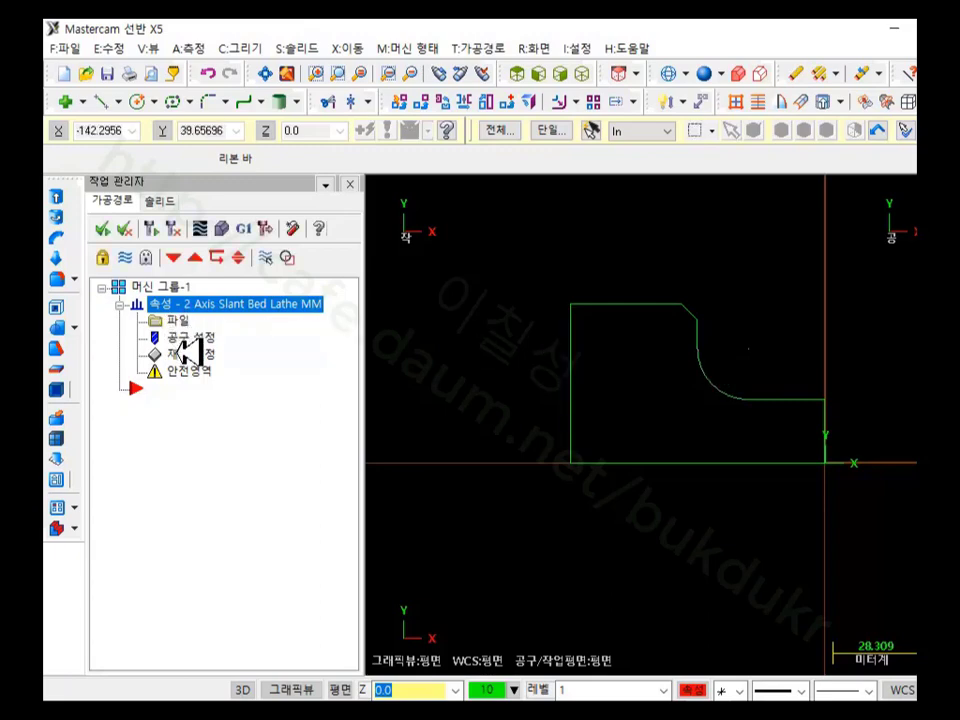
click(188, 352)
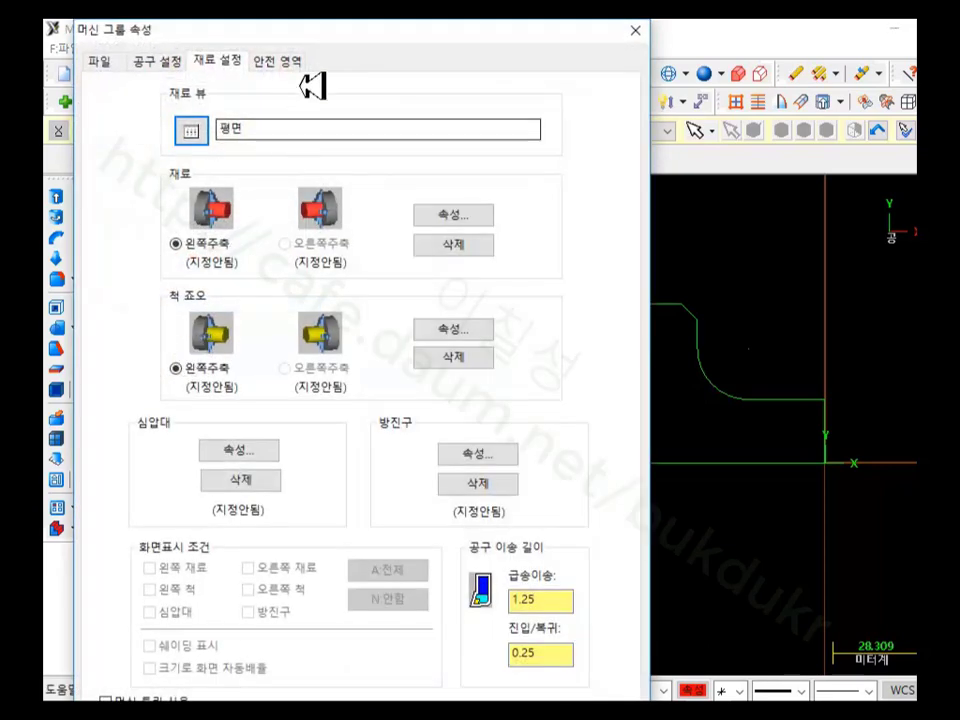
drag(333, 44, 289, 47)
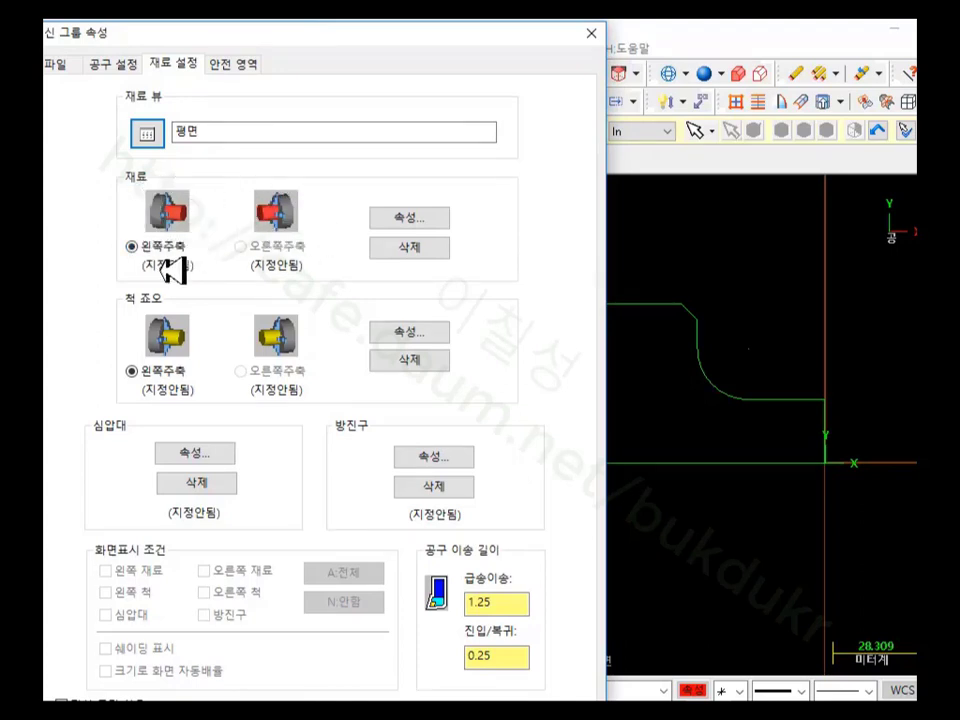
click(401, 214)
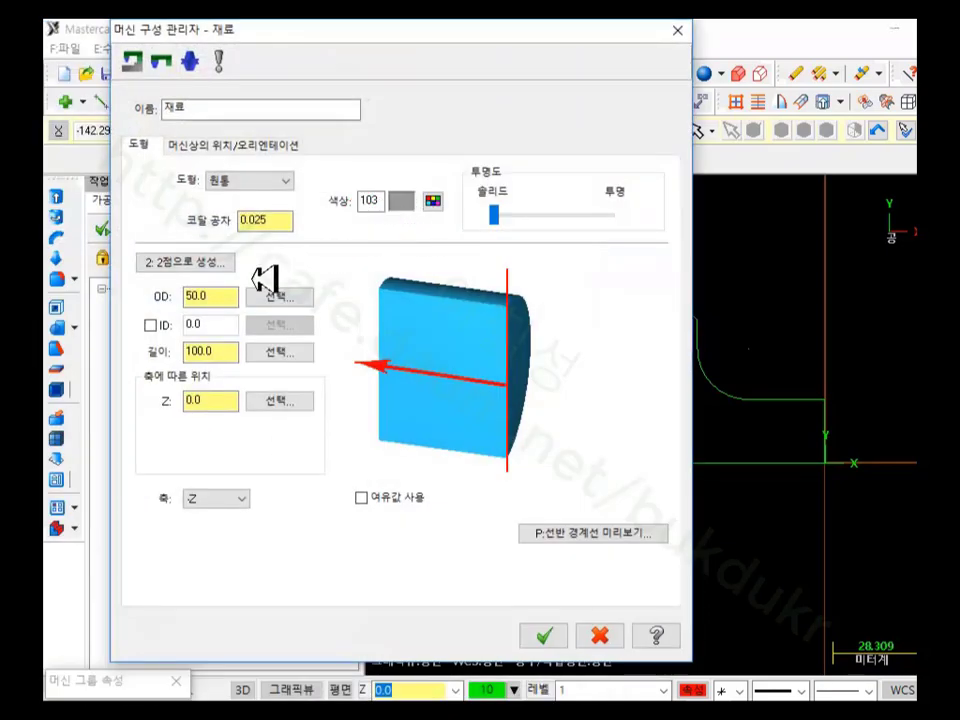
key(Delete)
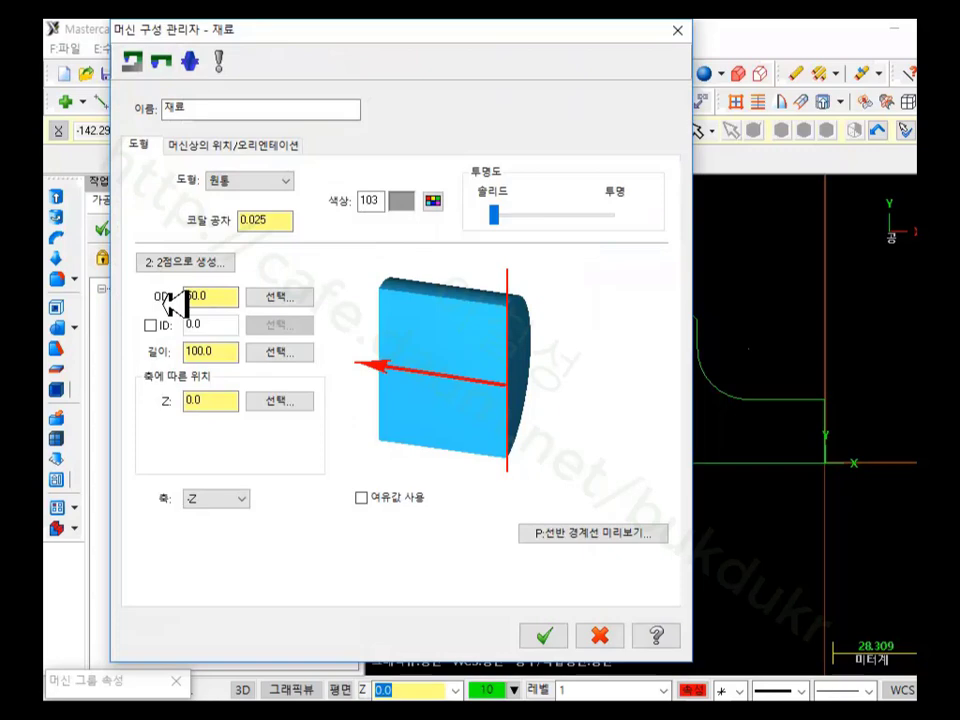
text(5)
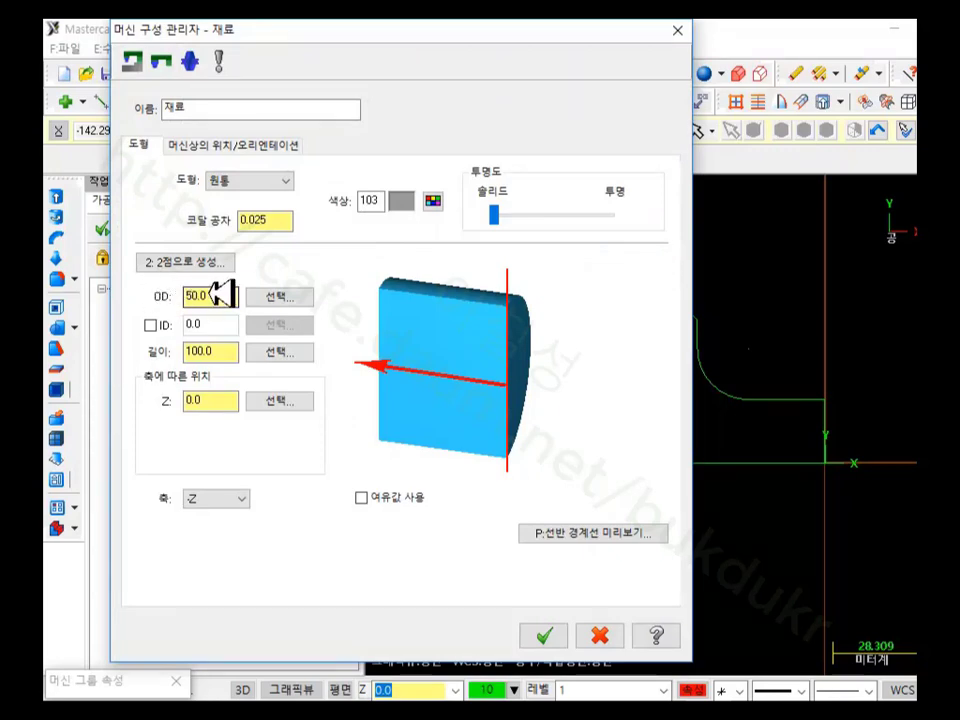
click(279, 295)
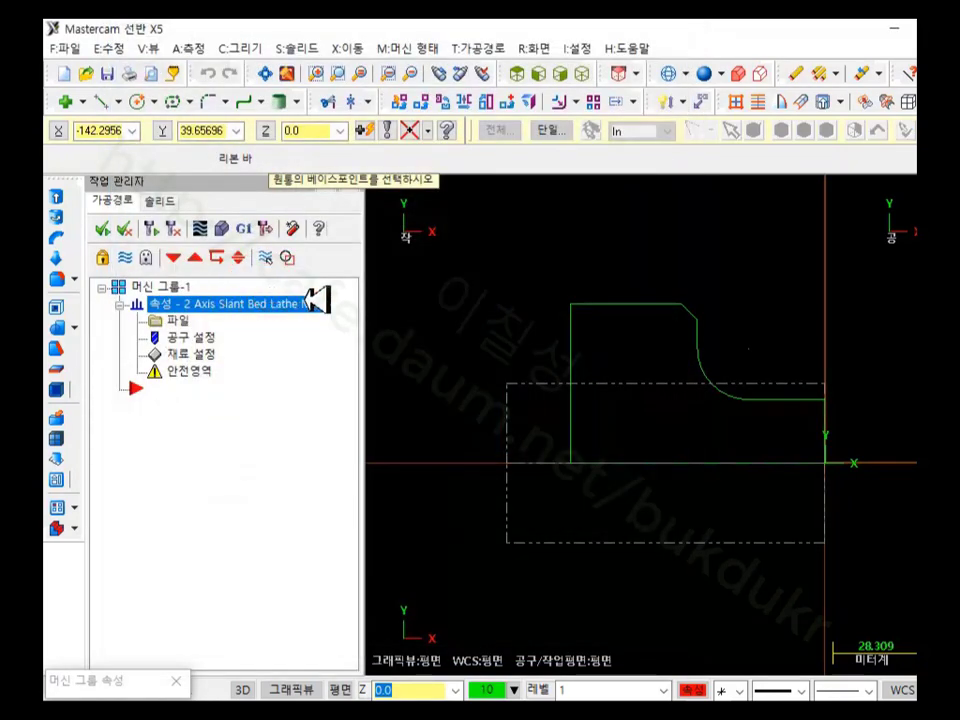
click(682, 304)
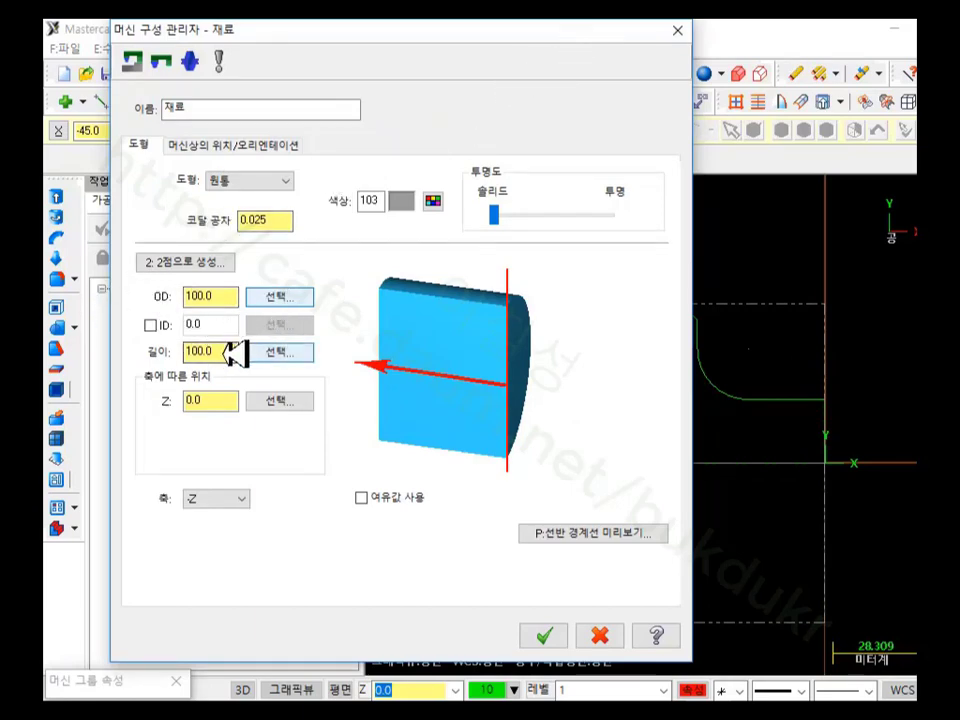
click(275, 351)
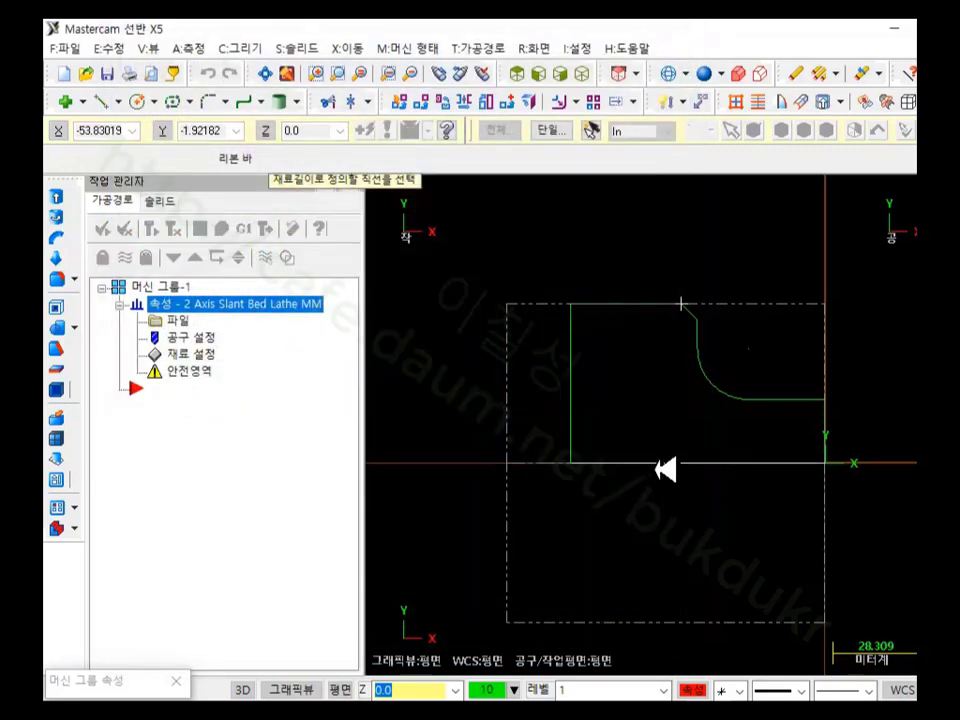
click(665, 468)
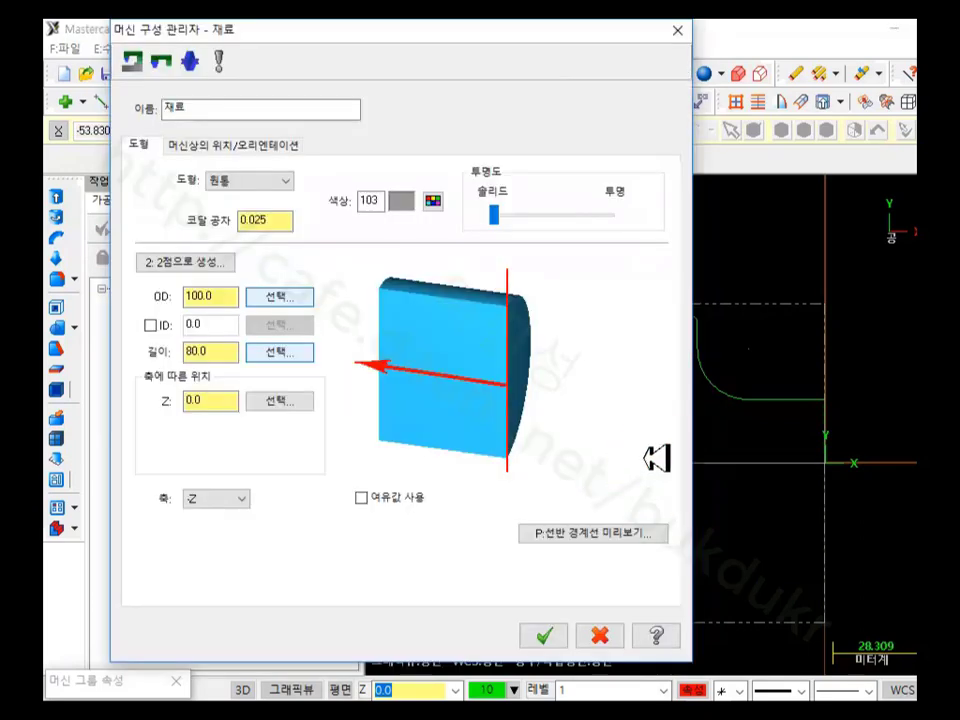
Step: Enable stock margins with 1.0 each for the OD, right and left sides, and accept the stock definition
drag(578, 30, 332, 30)
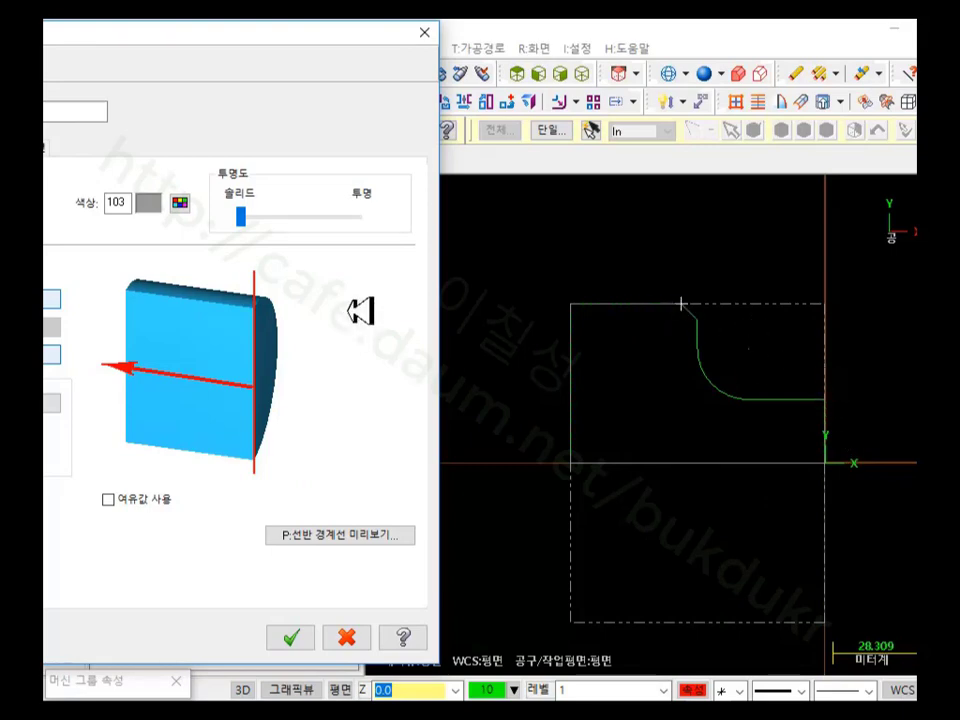
click(109, 499)
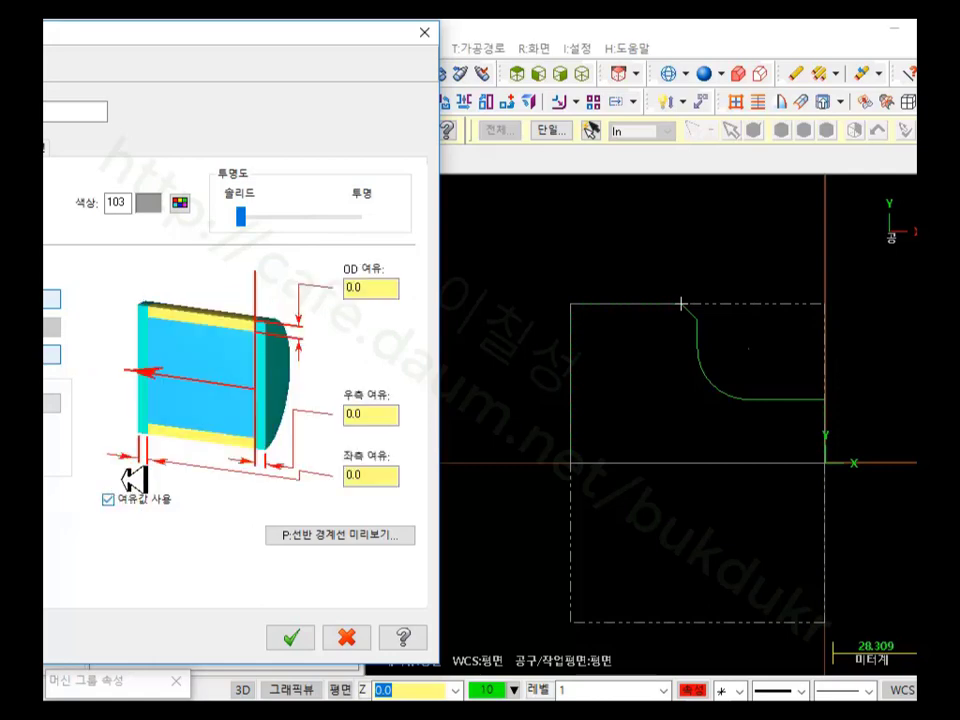
click(371, 287)
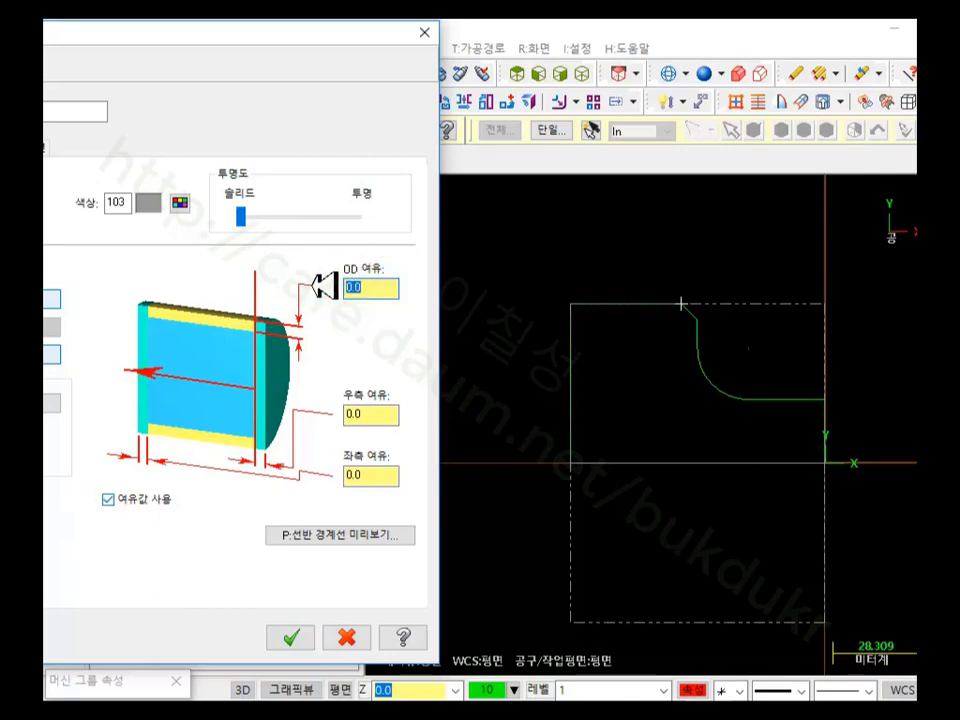
text(1)
click(390, 414)
text(1)
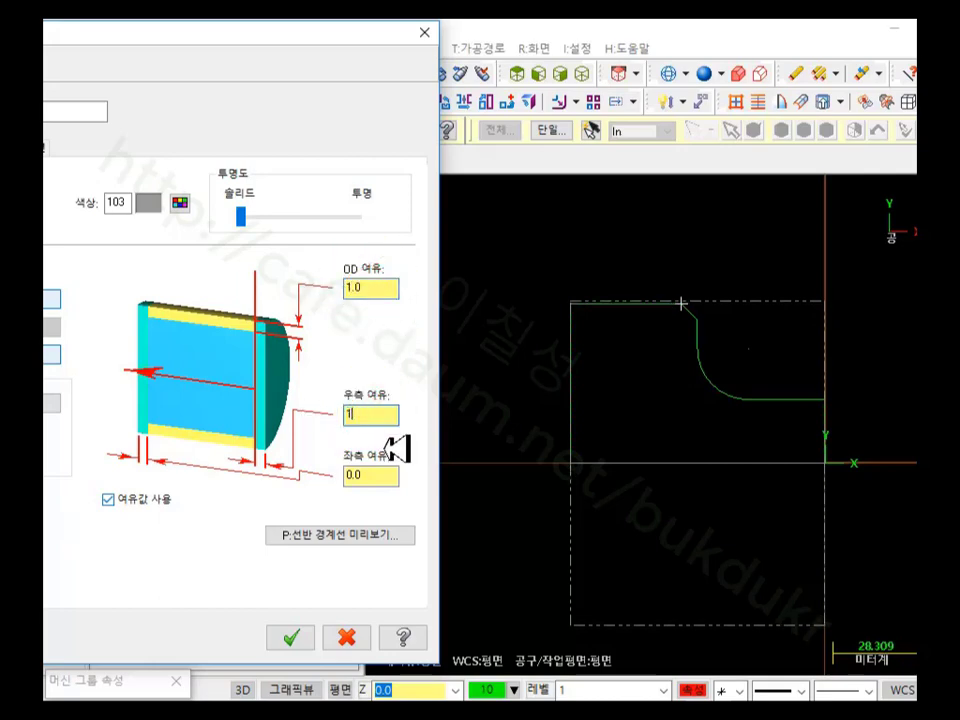
click(383, 473)
text(1)
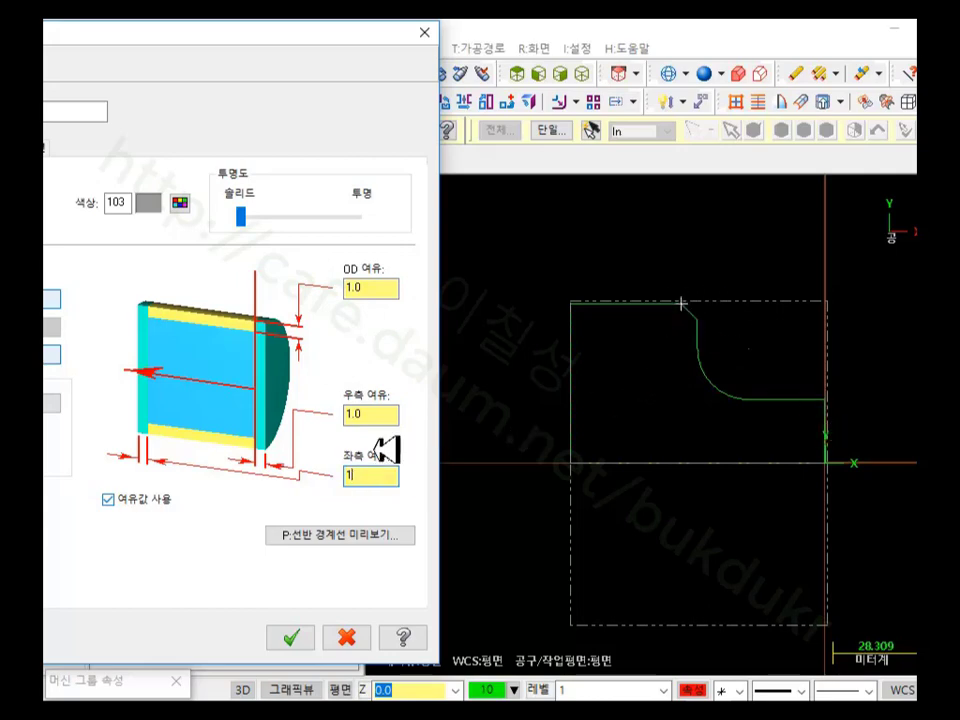
drag(186, 26, 390, 47)
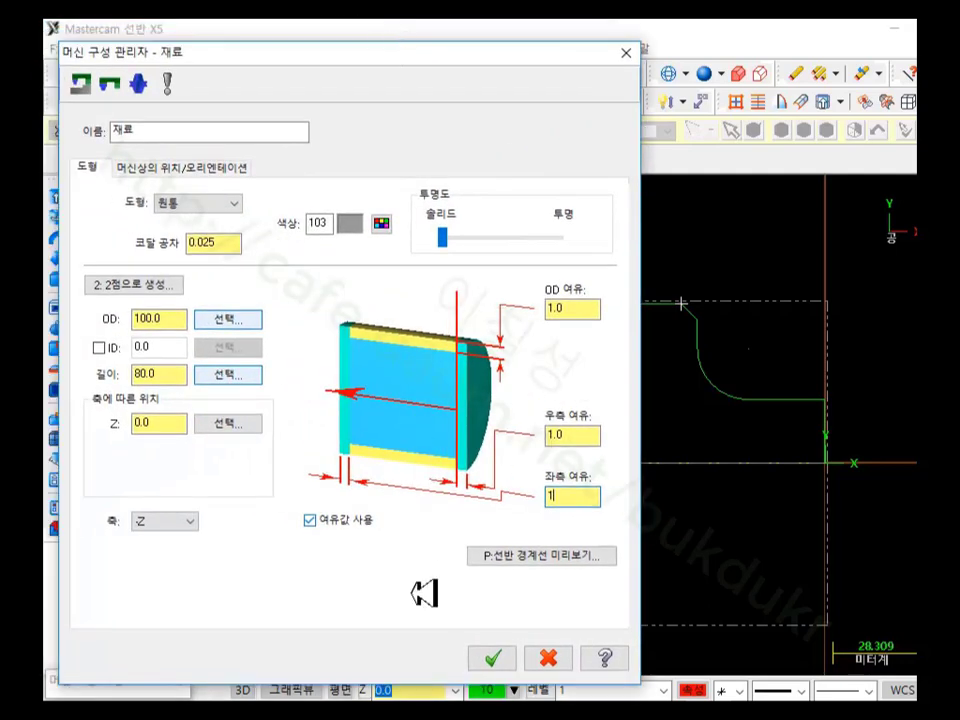
click(497, 658)
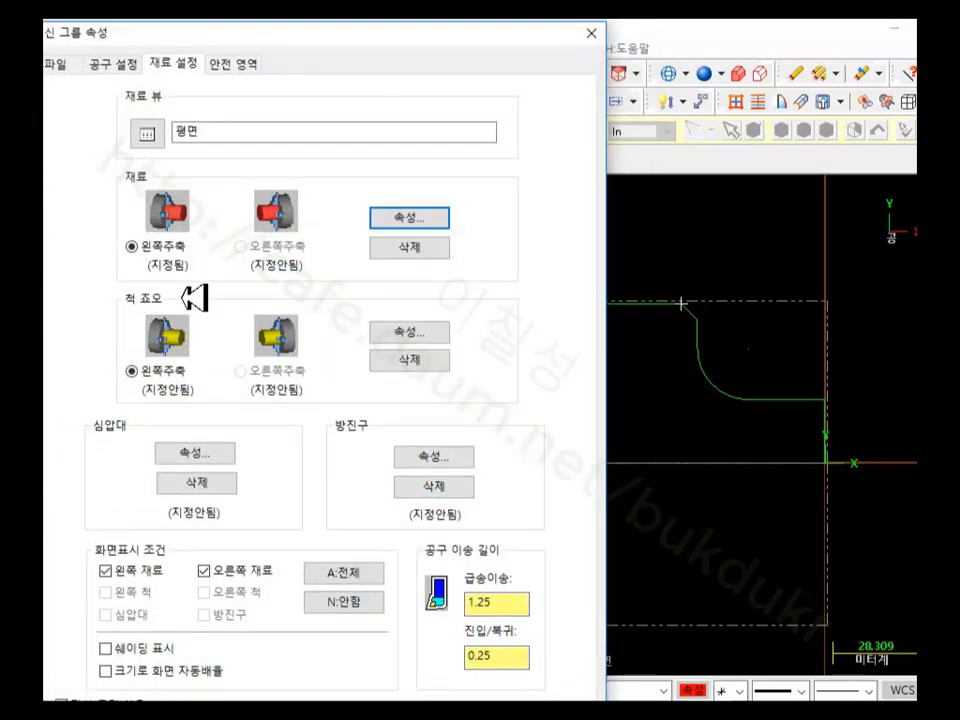
Step: Define the left-spindle chuck jaws positioned from the stock with a grip length of 10, and apply the machine group properties
click(422, 332)
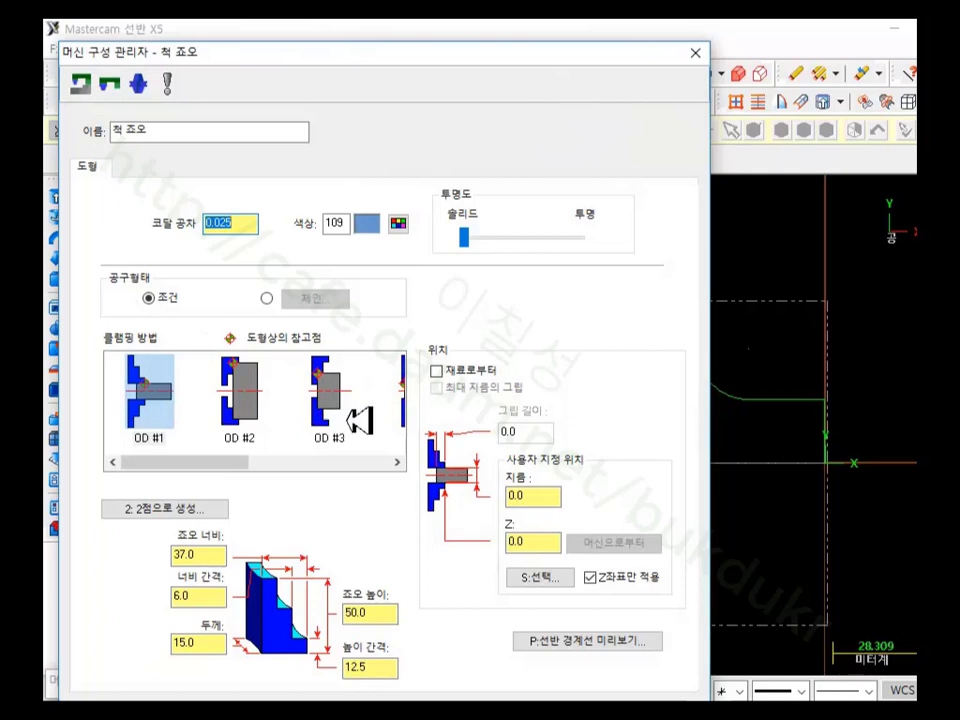
click(438, 371)
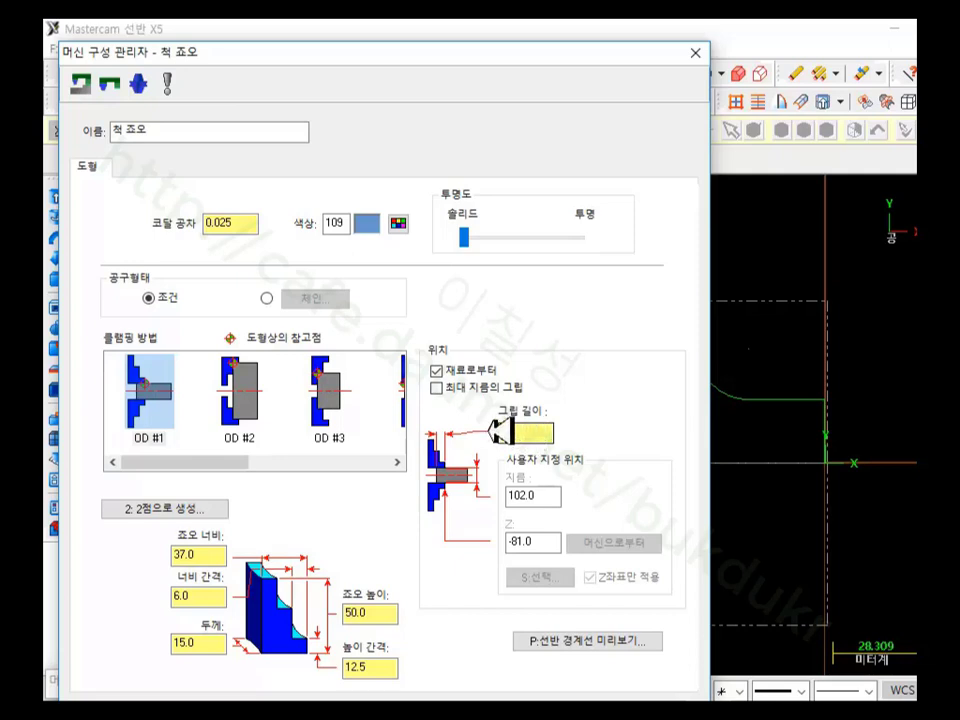
double_click(517, 432)
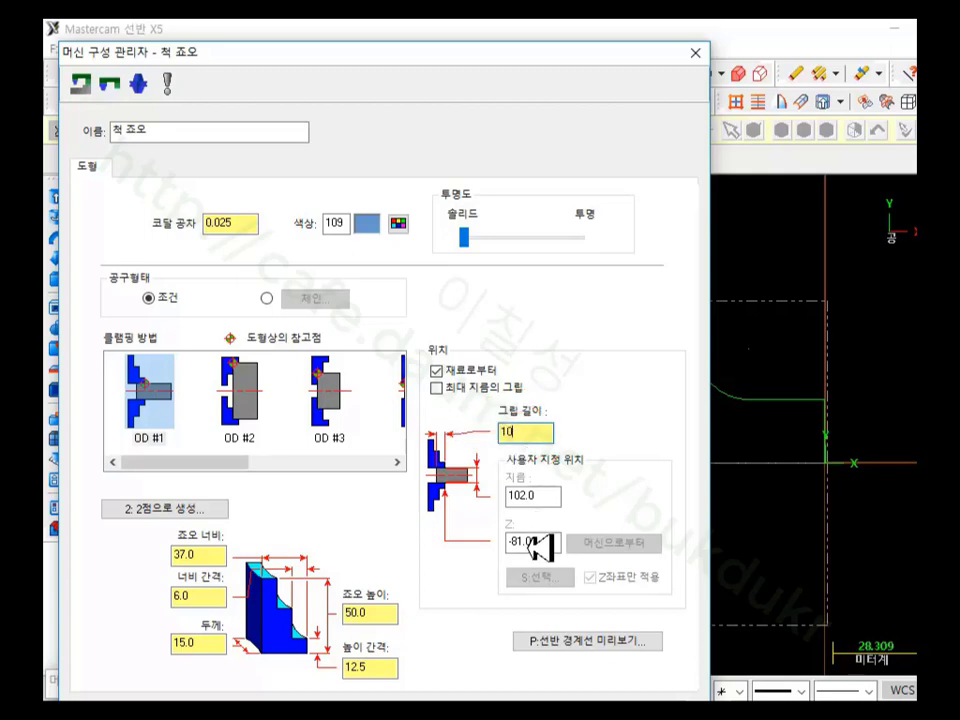
drag(490, 54, 505, 32)
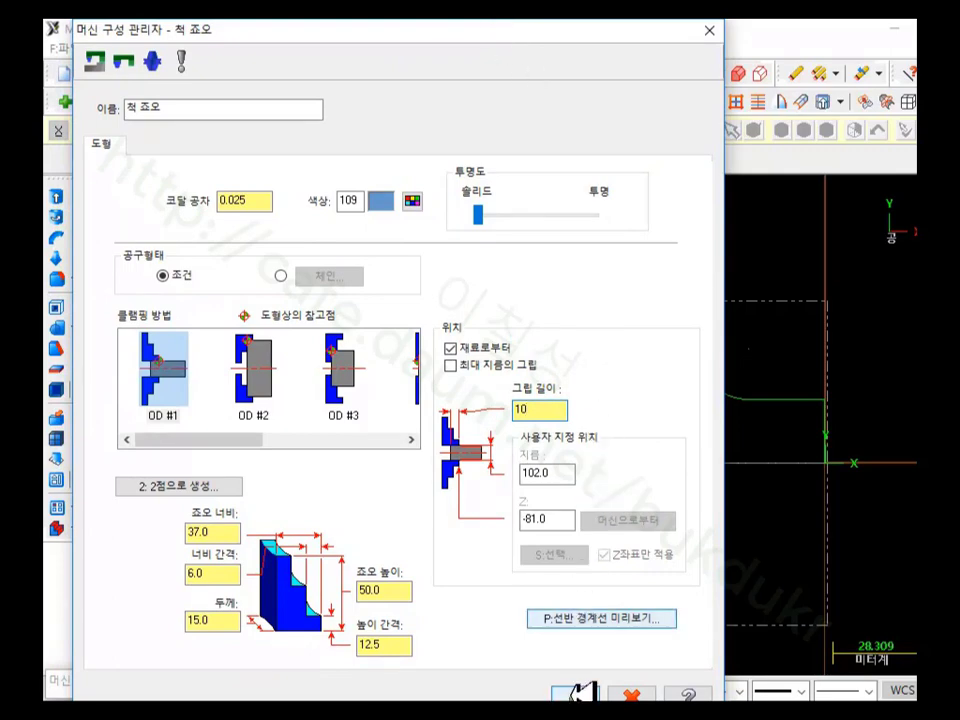
click(574, 693)
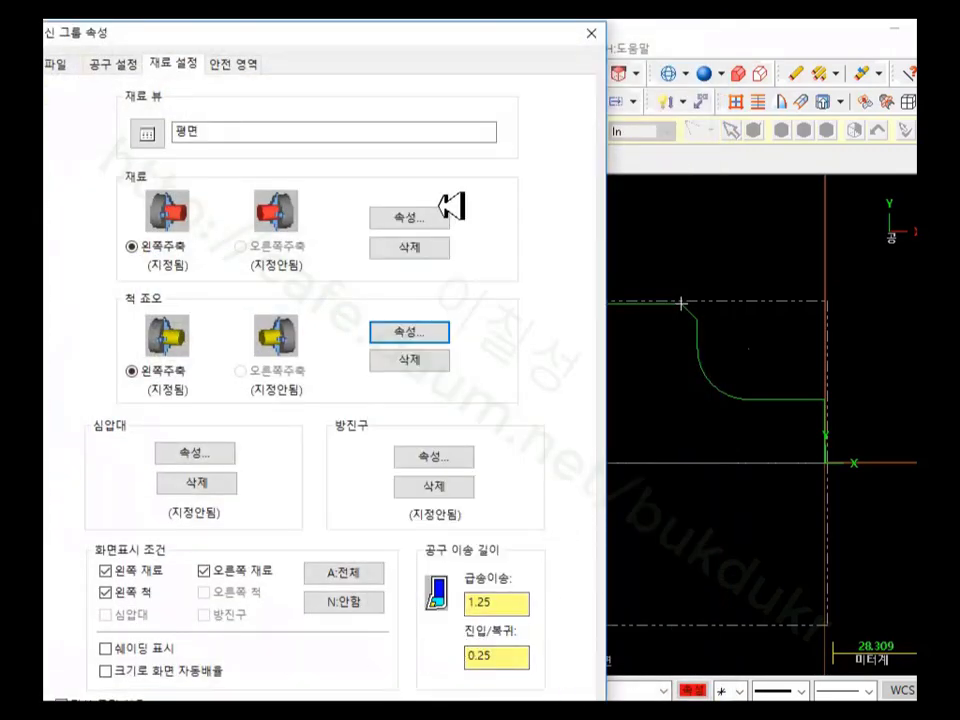
drag(444, 42, 405, 38)
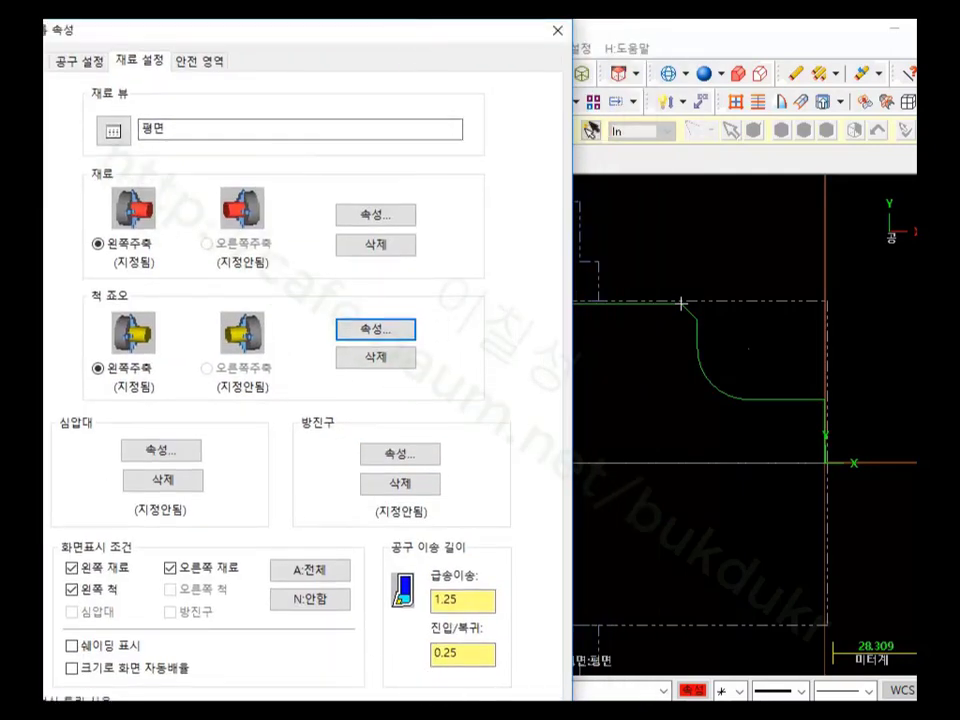
click(610, 517)
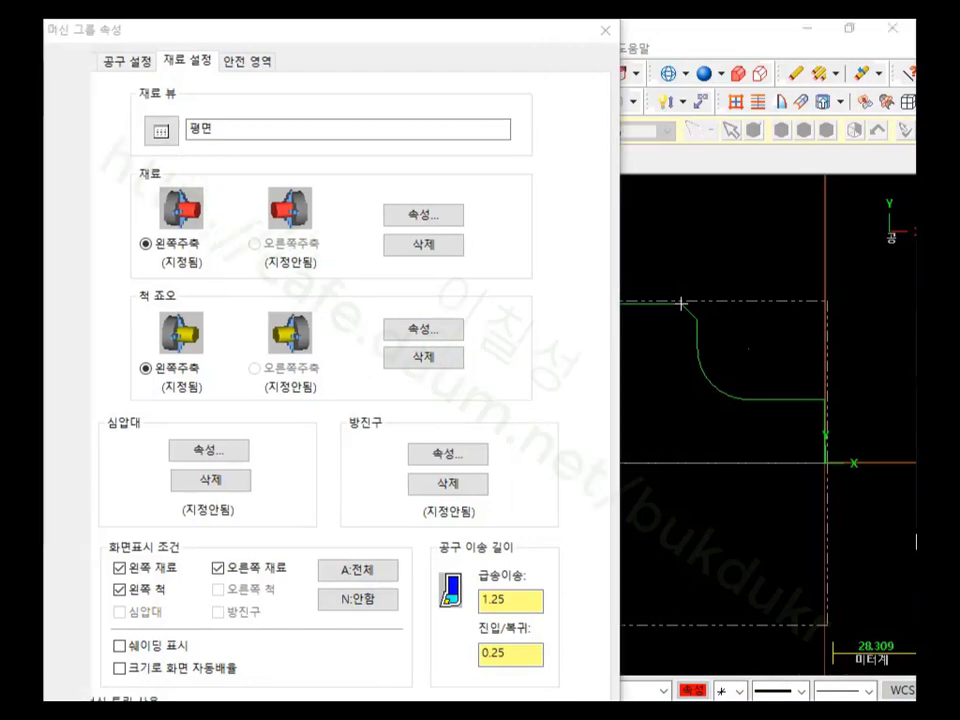
click(640, 313)
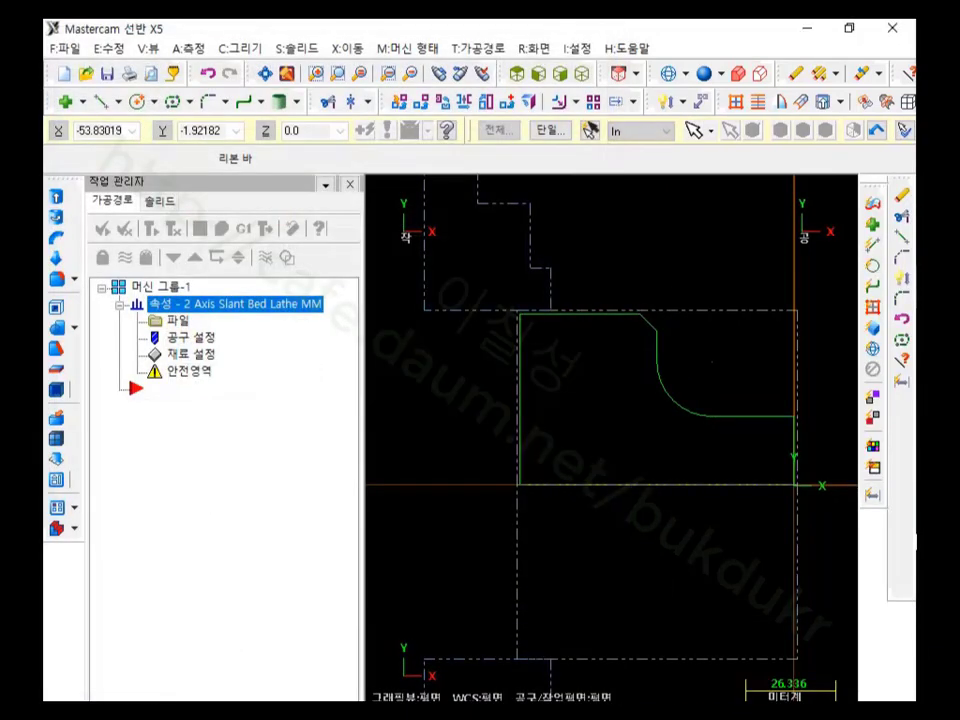
scroll(508, 375, down, 3)
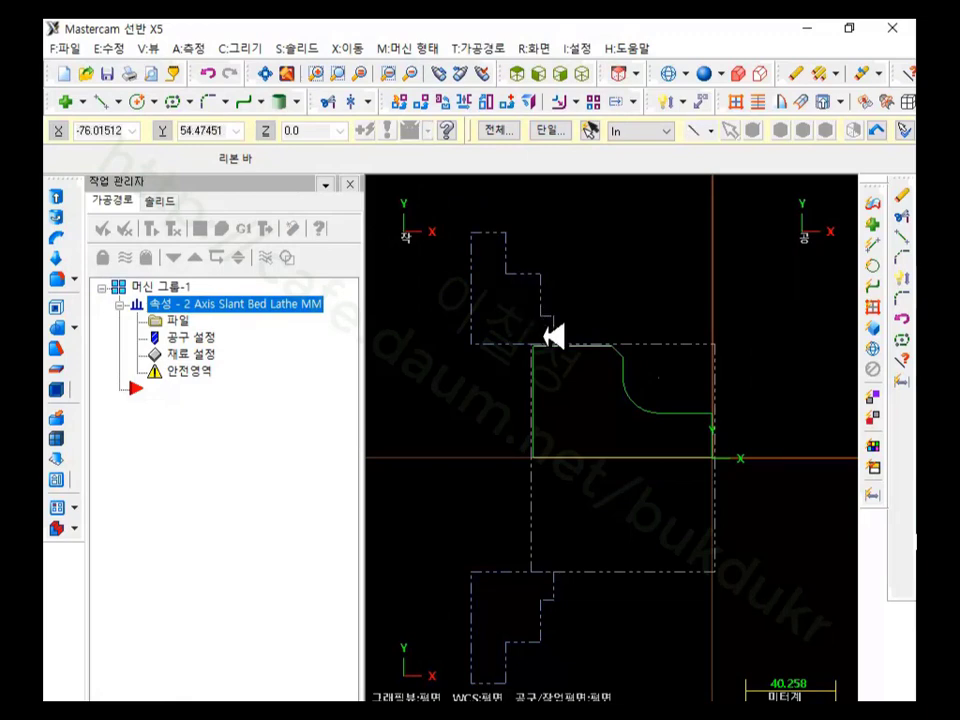
Step: Show the stock and chuck jaws around the lathe profile as shaded shapes
scroll(548, 334, up, 5)
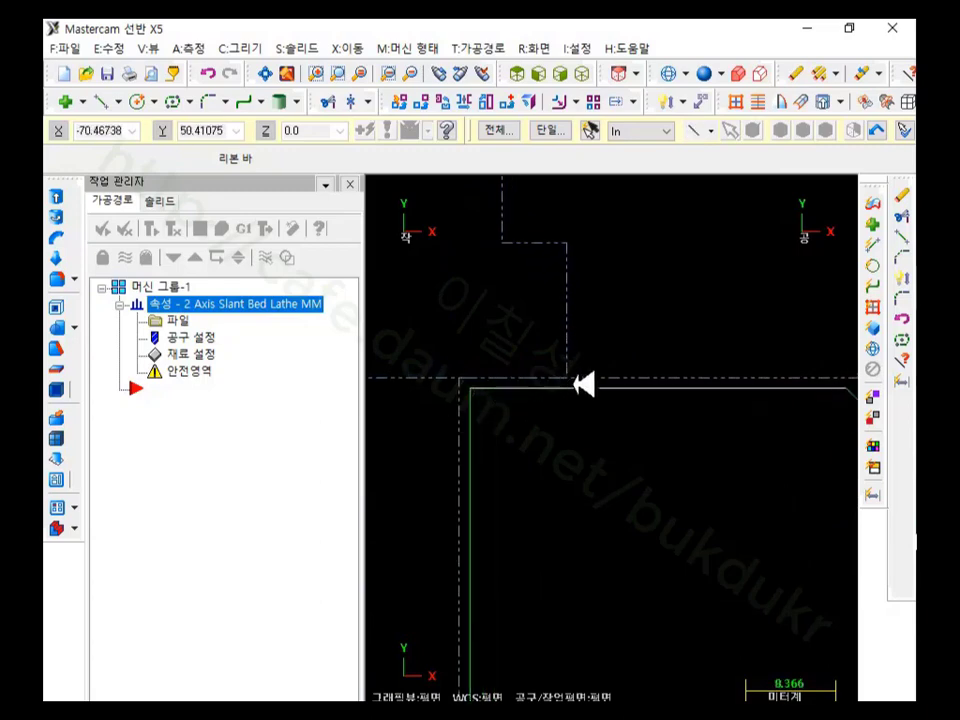
scroll(584, 384, down, 5)
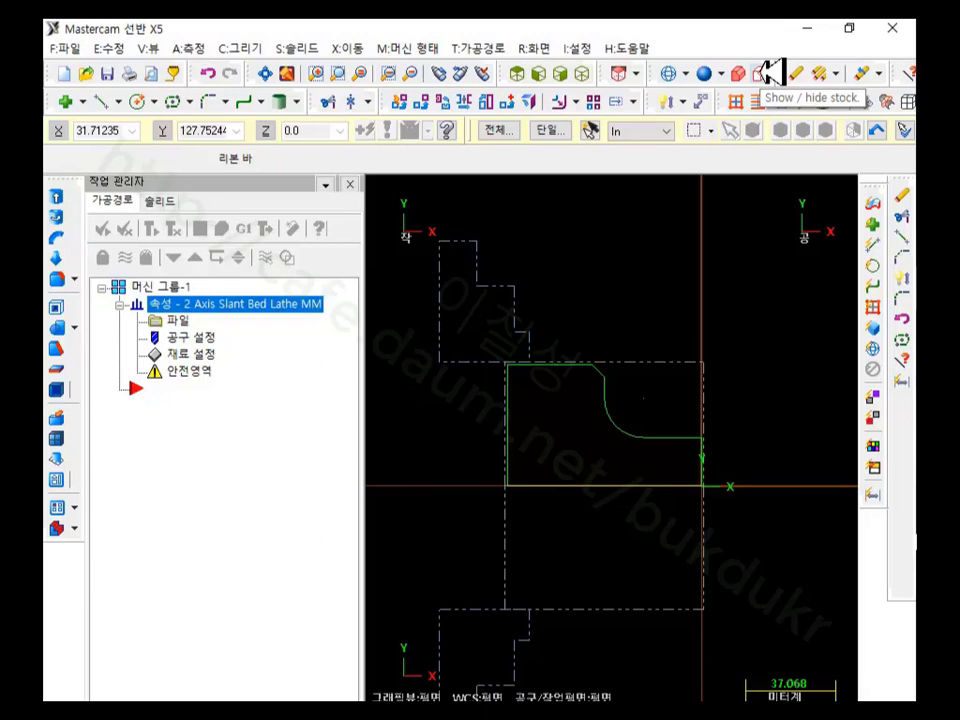
click(766, 72)
click(766, 72)
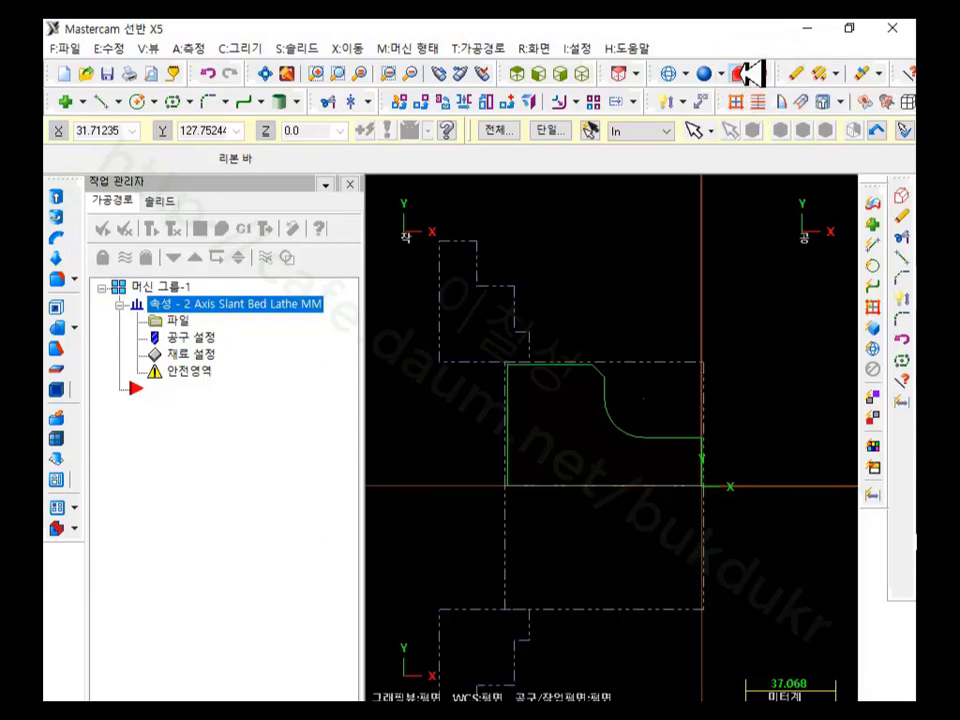
click(742, 73)
click(742, 73)
click(742, 73)
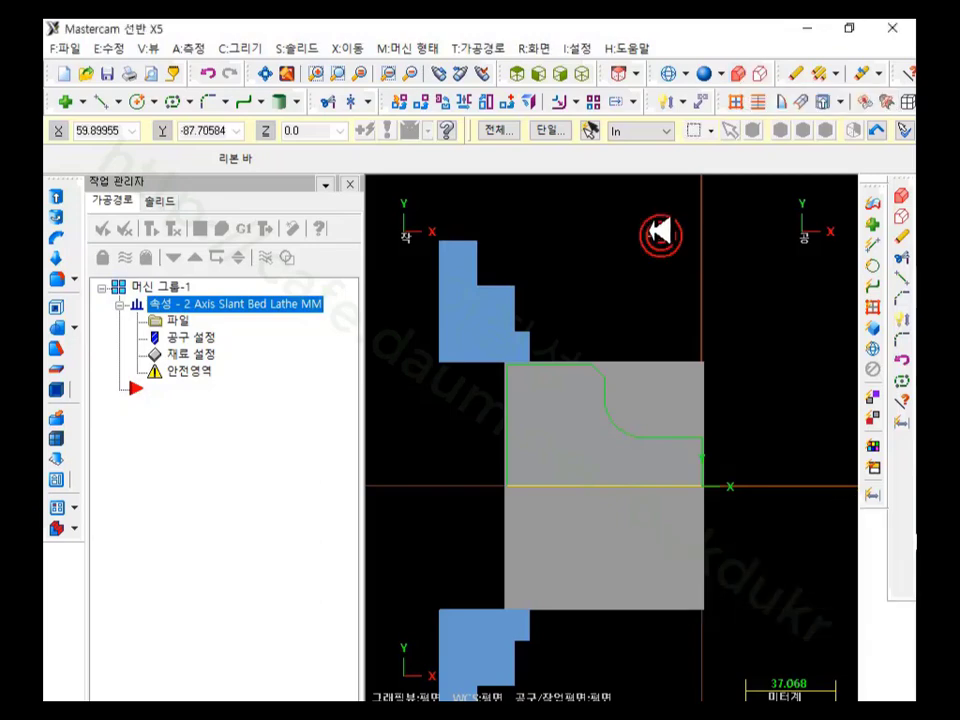
scroll(666, 236, down, 1)
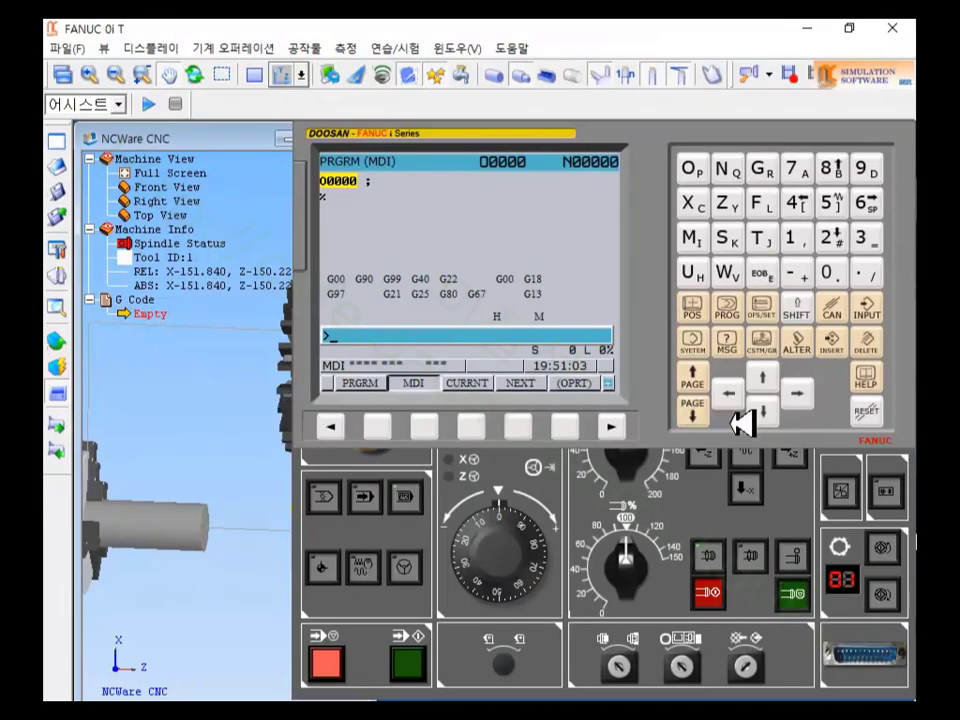
Step: Switch to the FANUC 0i T simulator and set the workpiece to a length of 102 and a diameter of 102
click(204, 368)
scroll(155, 475, up, 5)
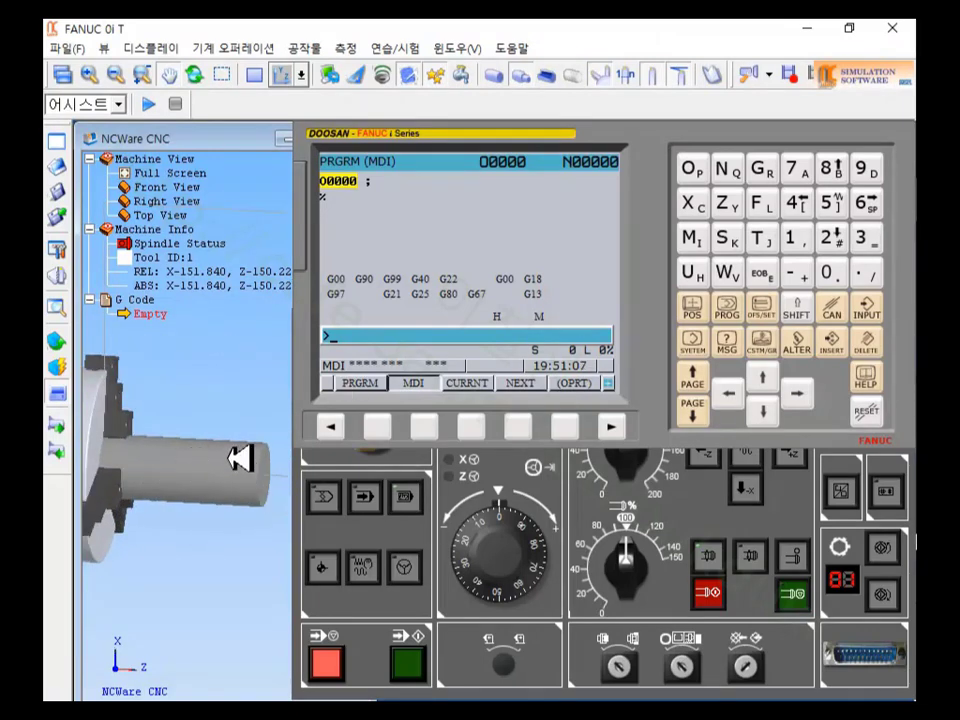
drag(190, 482, 246, 467)
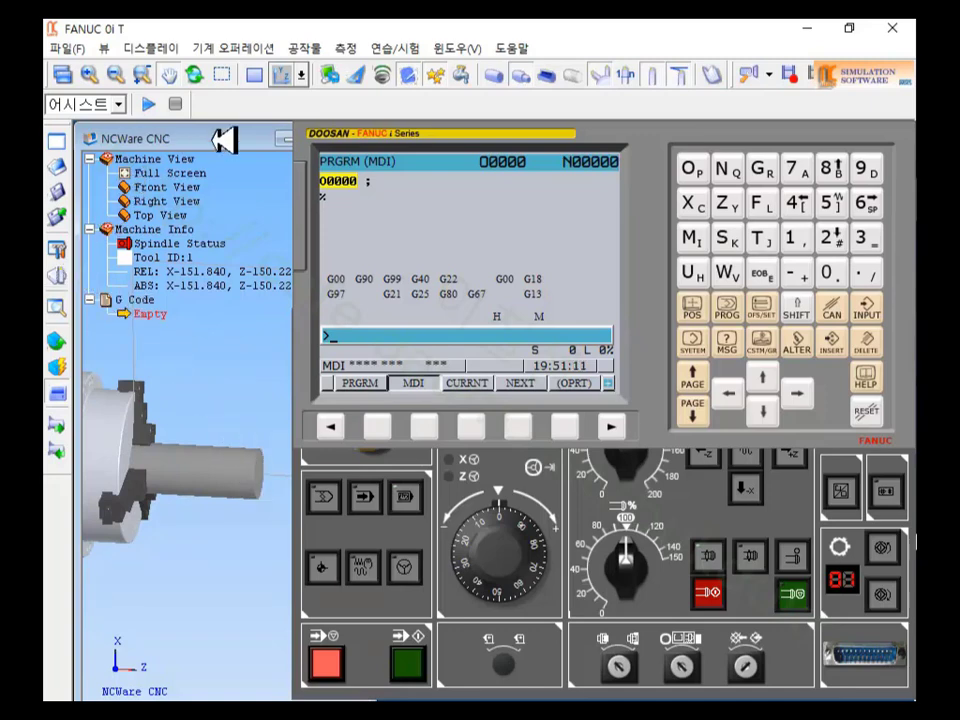
click(315, 46)
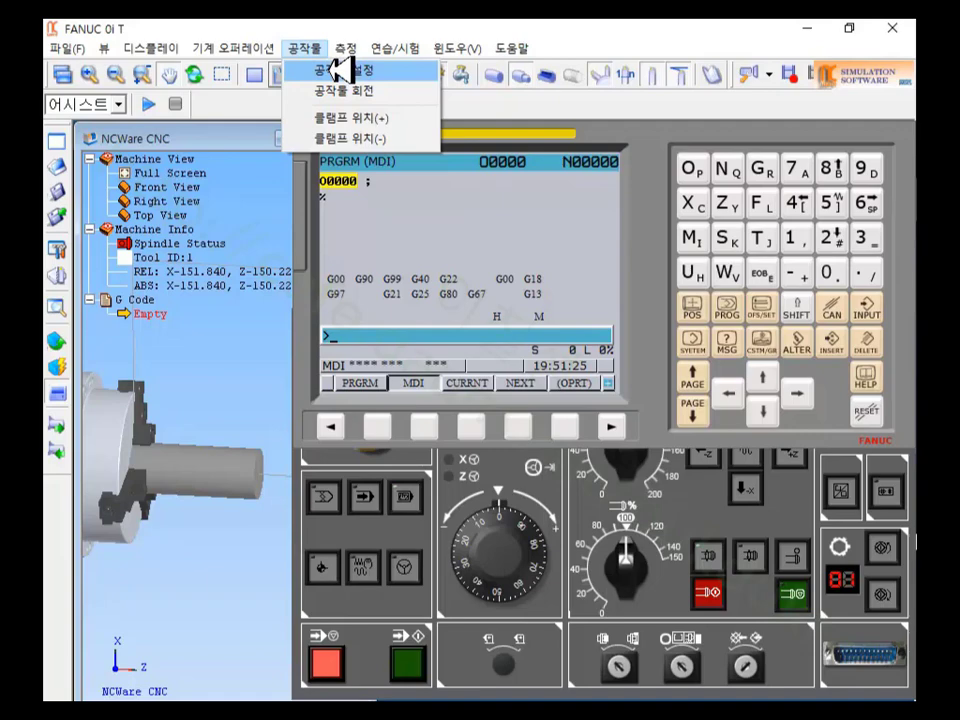
click(338, 70)
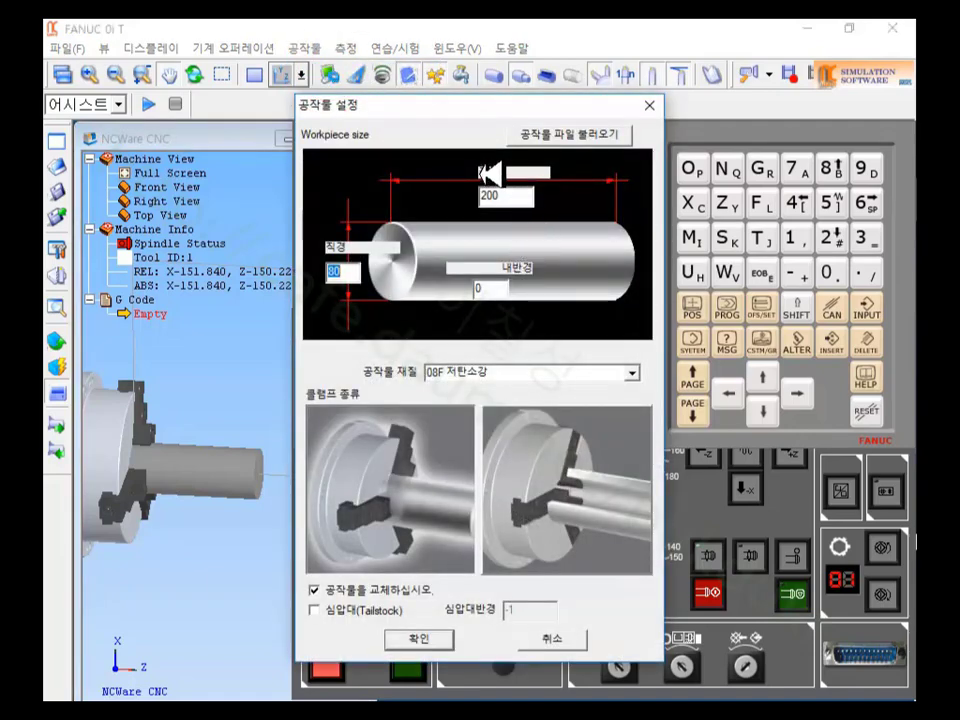
key(Tab)
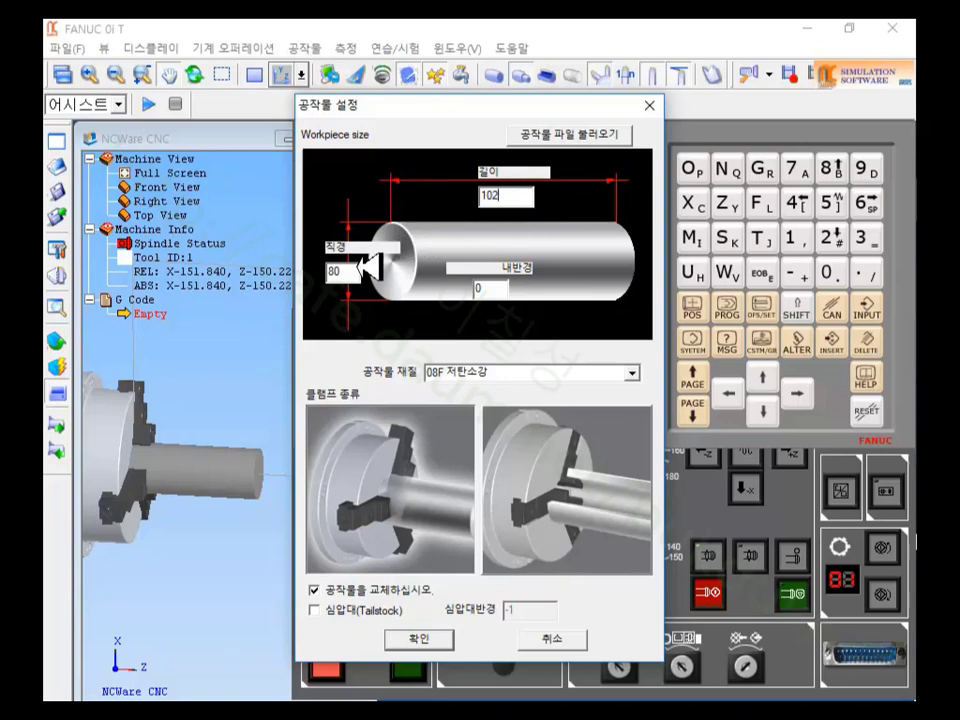
double_click(345, 270)
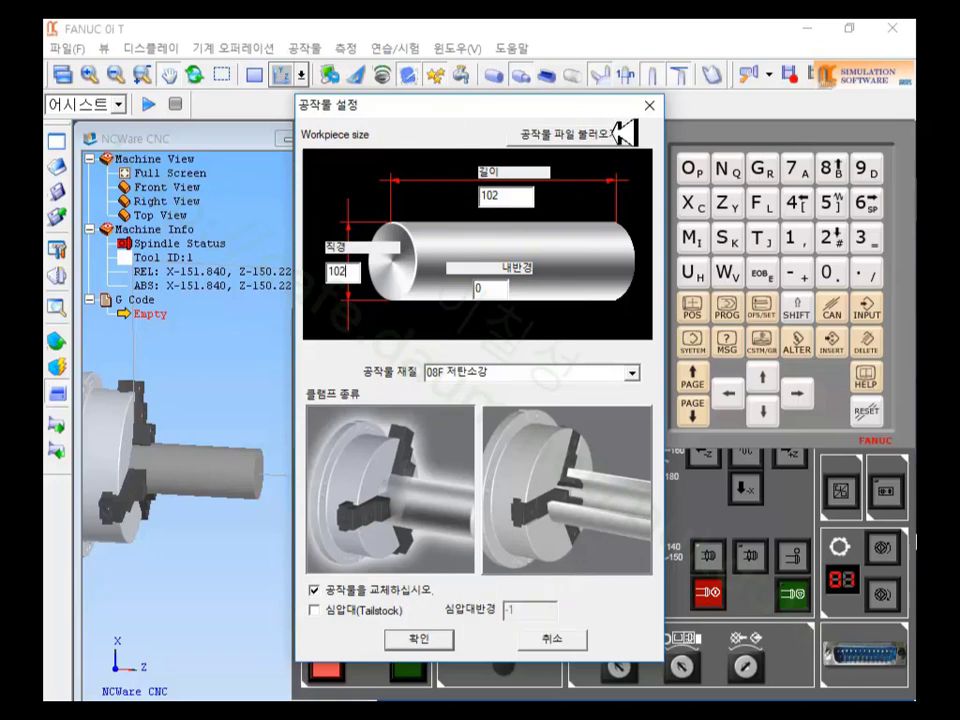
click(440, 637)
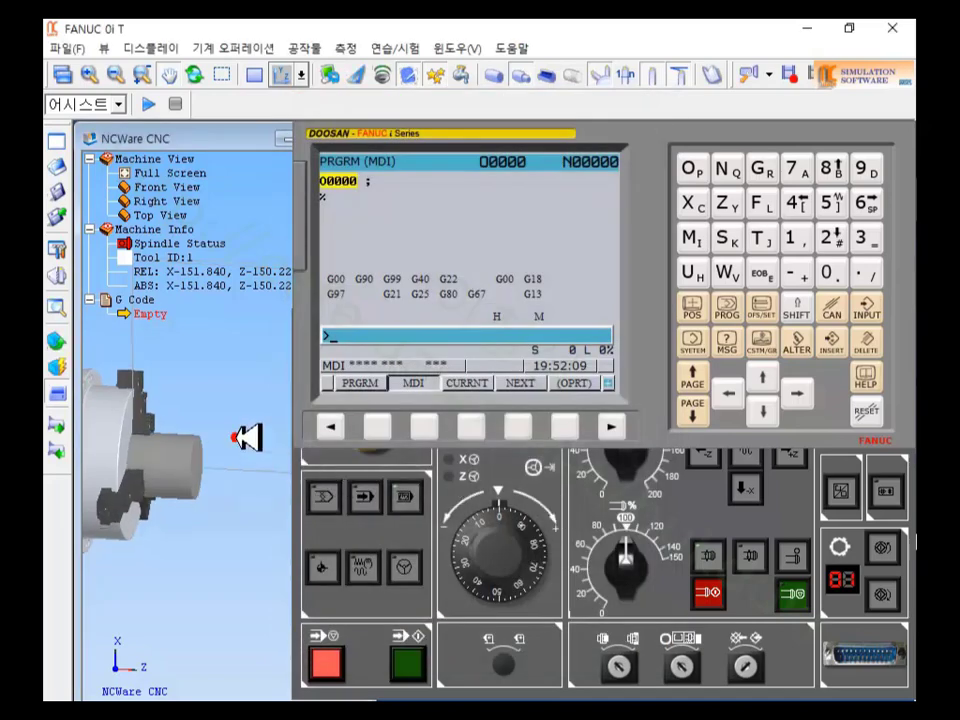
Step: Try to shift the workpiece's clamp position one increment in the negative direction
click(165, 448)
scroll(163, 449, up, 2)
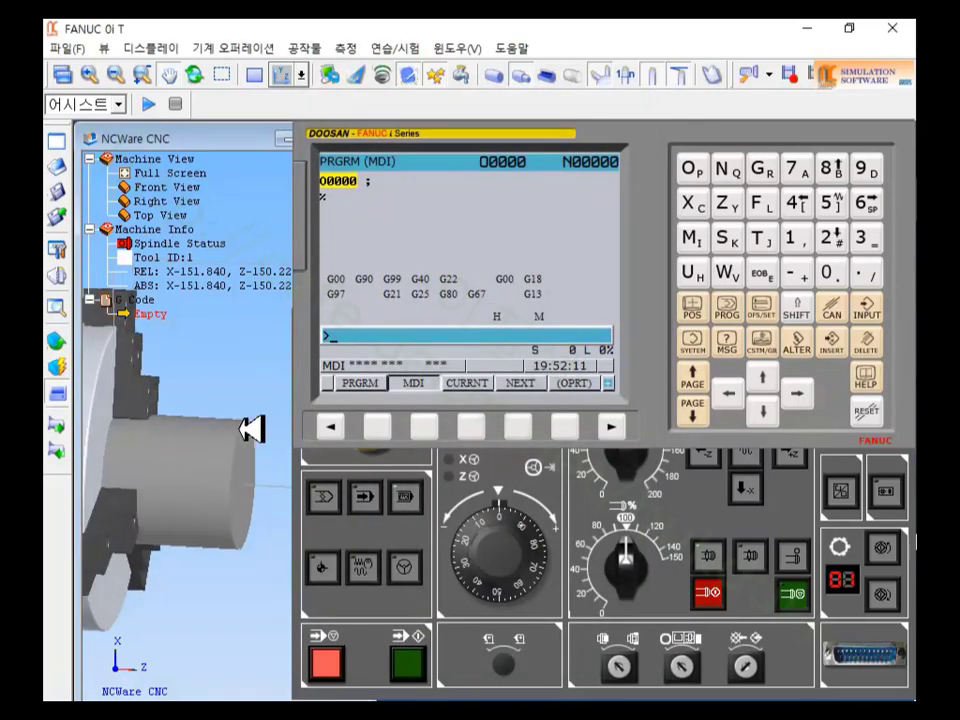
drag(264, 392, 199, 433)
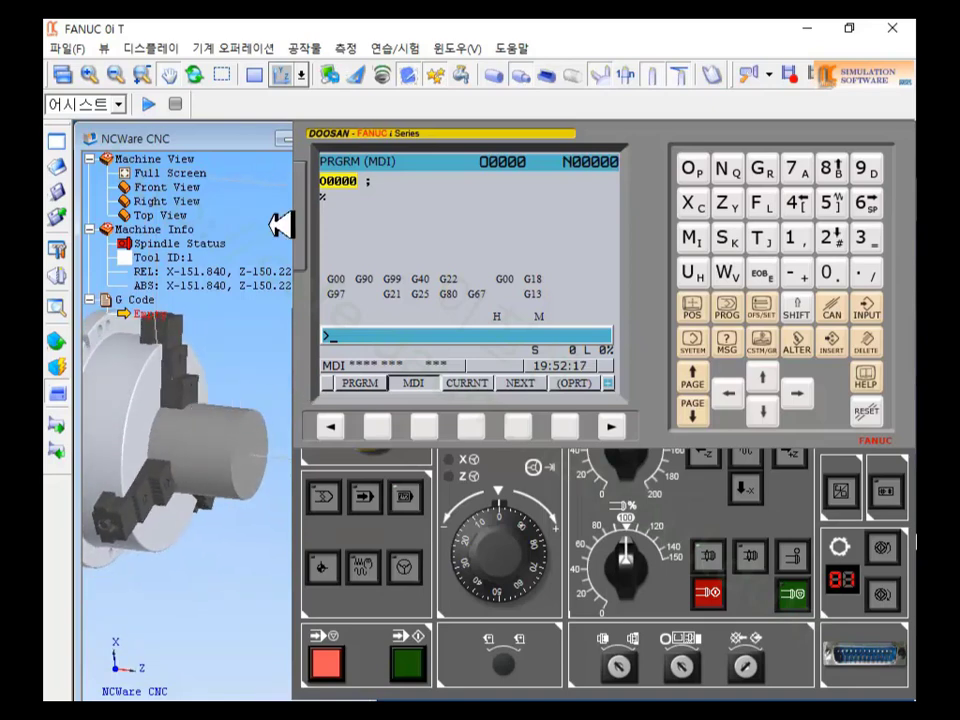
click(308, 48)
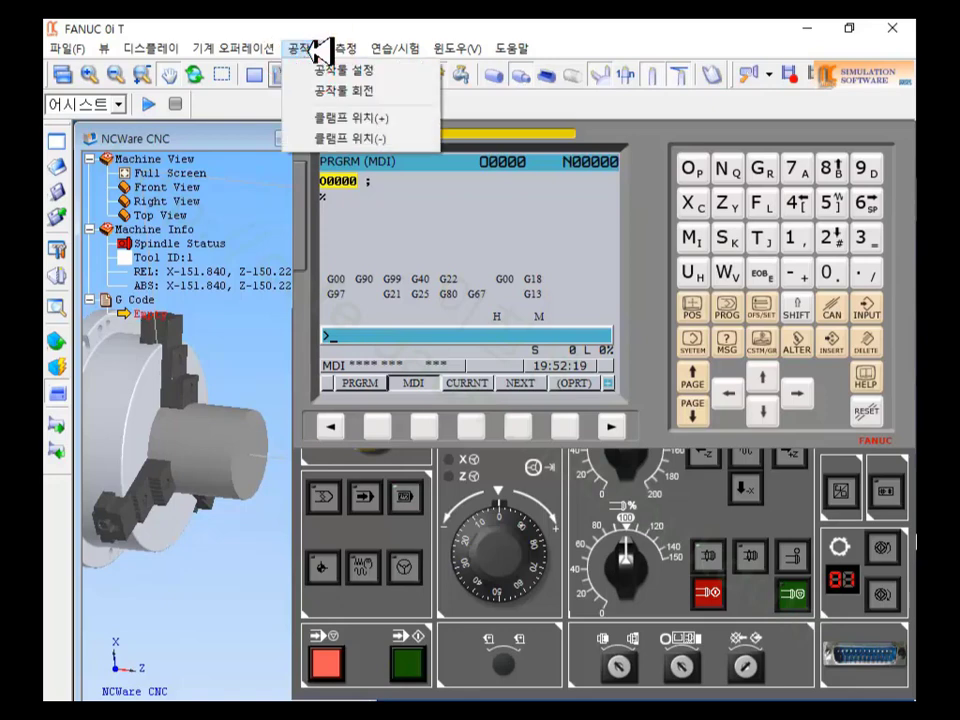
click(355, 138)
click(601, 430)
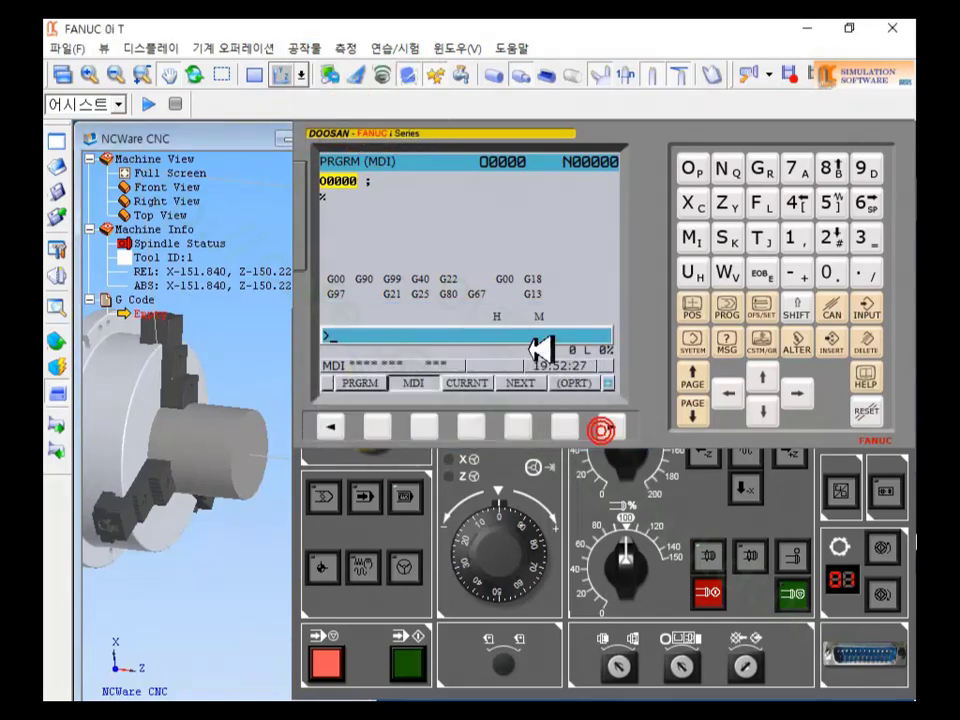
Step: Shift the workpiece's clamp position eleven increments in the positive direction so it extends further from the chuck
click(305, 47)
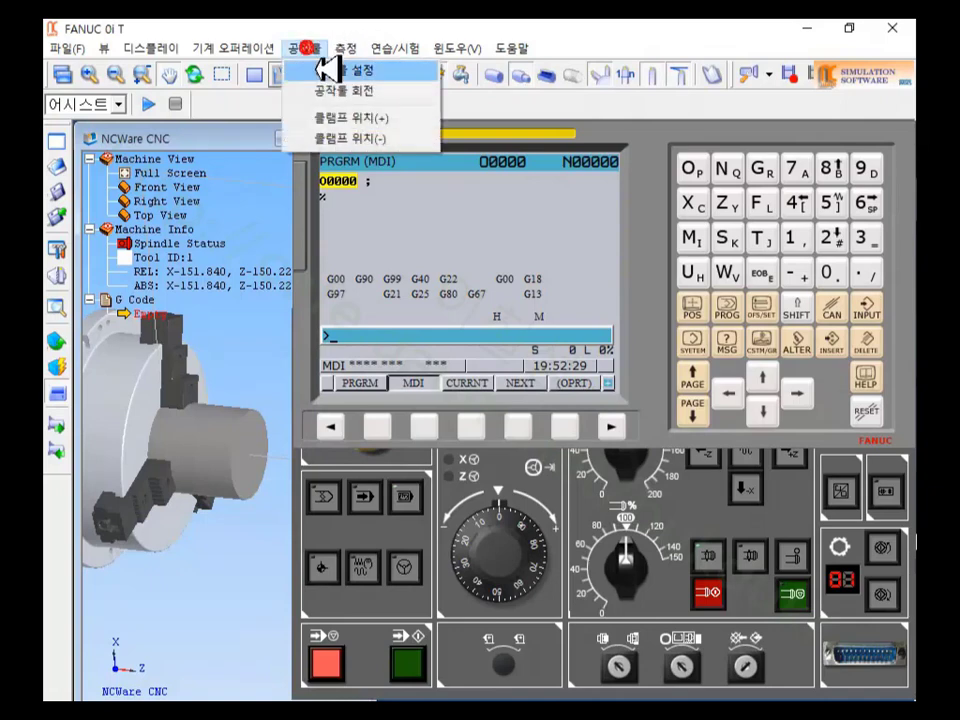
click(368, 117)
click(318, 47)
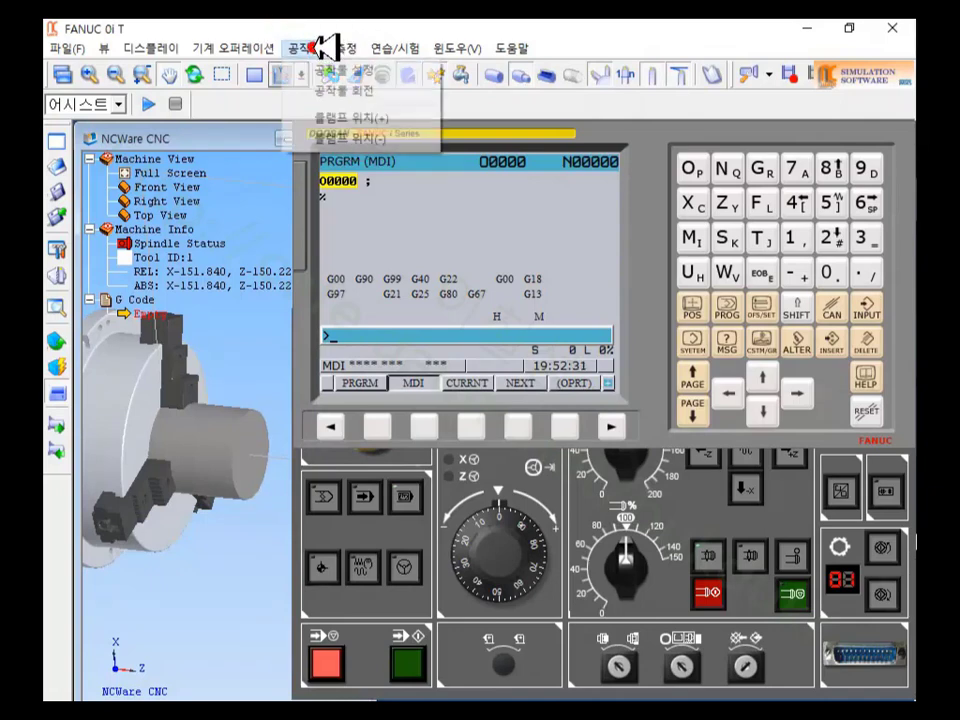
click(356, 115)
click(308, 47)
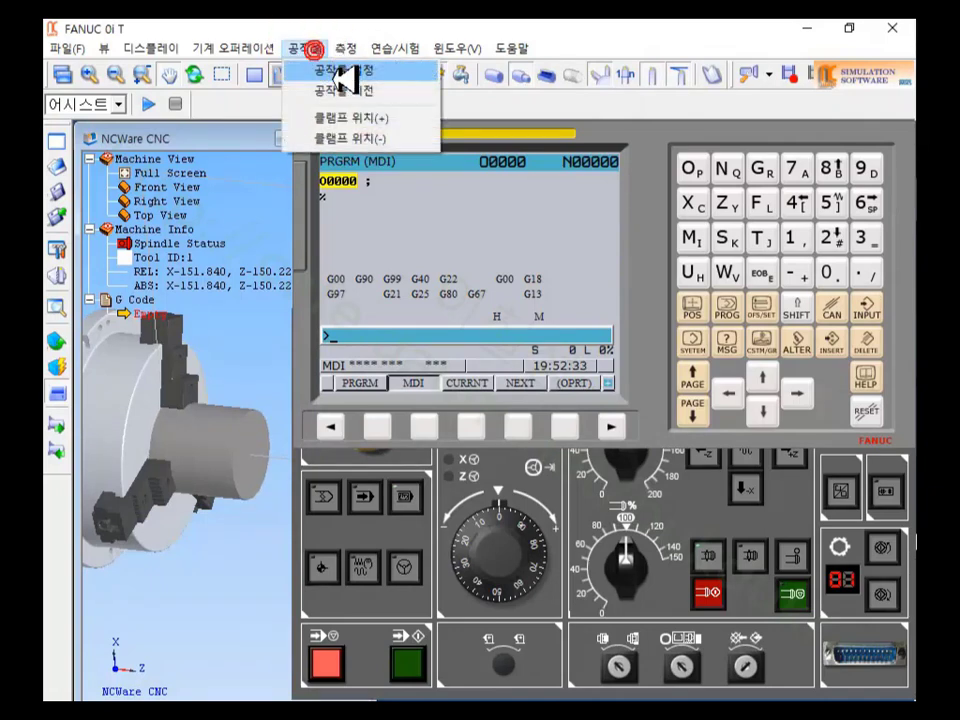
click(340, 115)
click(305, 47)
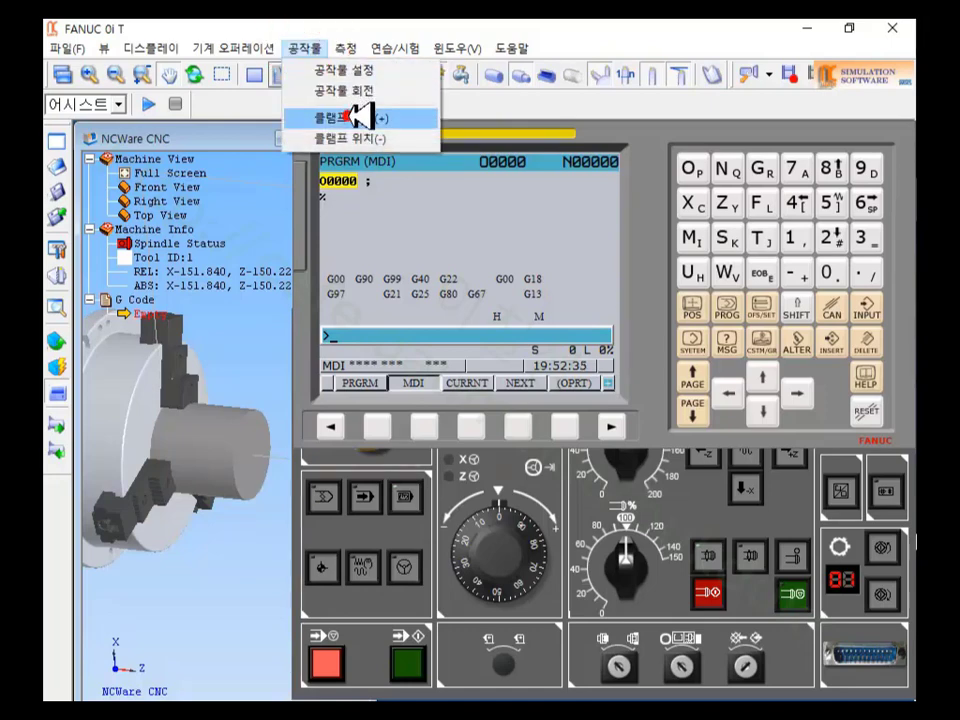
click(360, 115)
click(318, 46)
click(362, 115)
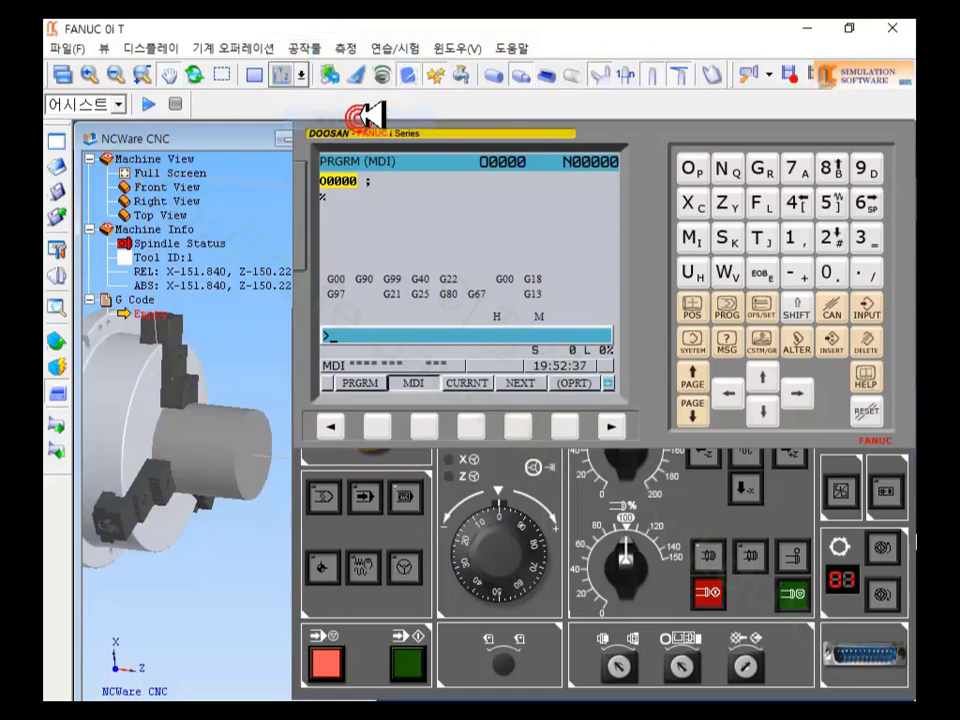
click(318, 47)
click(356, 116)
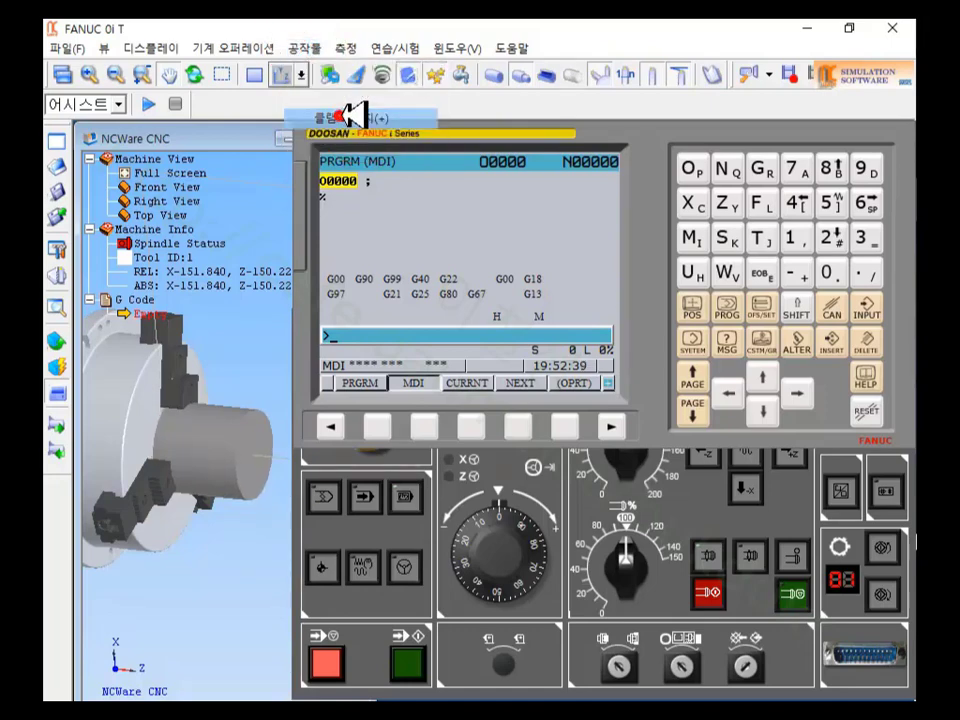
click(305, 47)
click(360, 114)
click(310, 47)
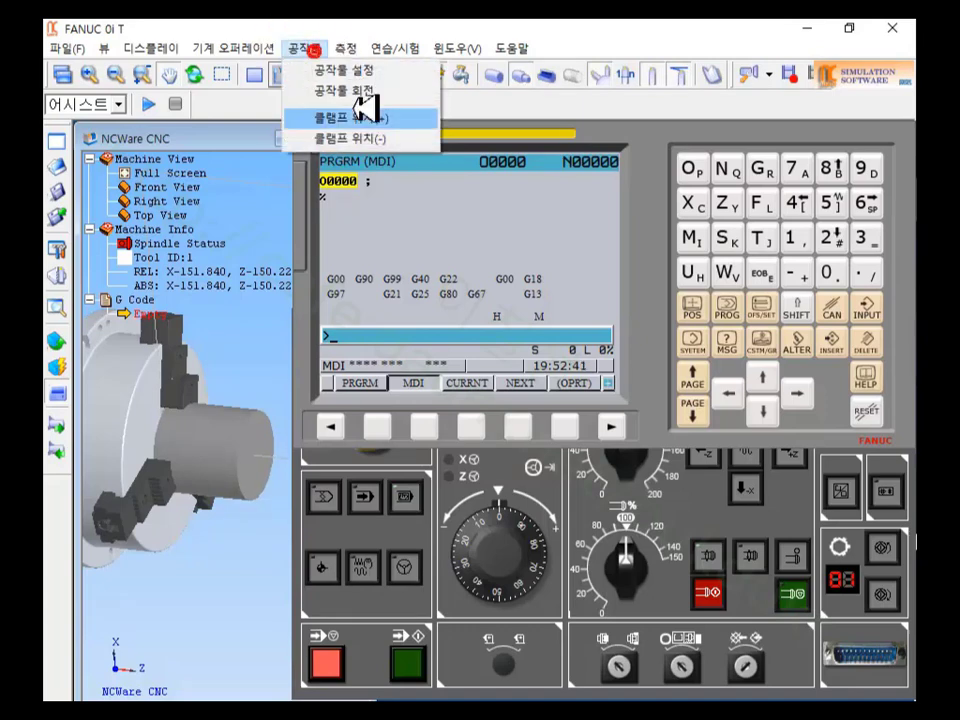
click(362, 116)
click(305, 47)
click(362, 116)
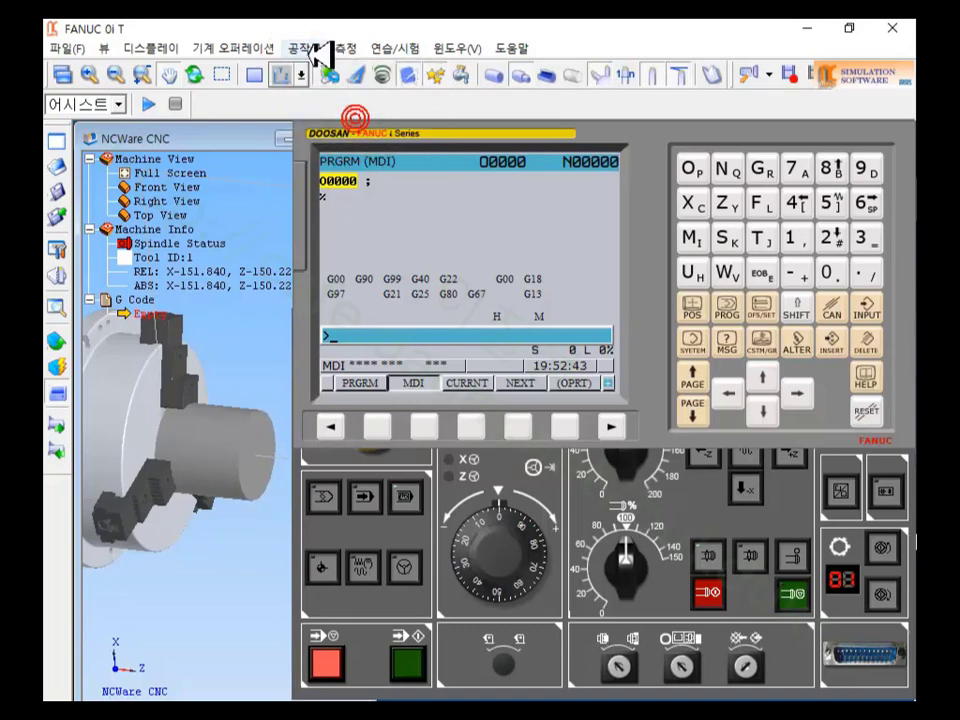
click(303, 47)
click(360, 116)
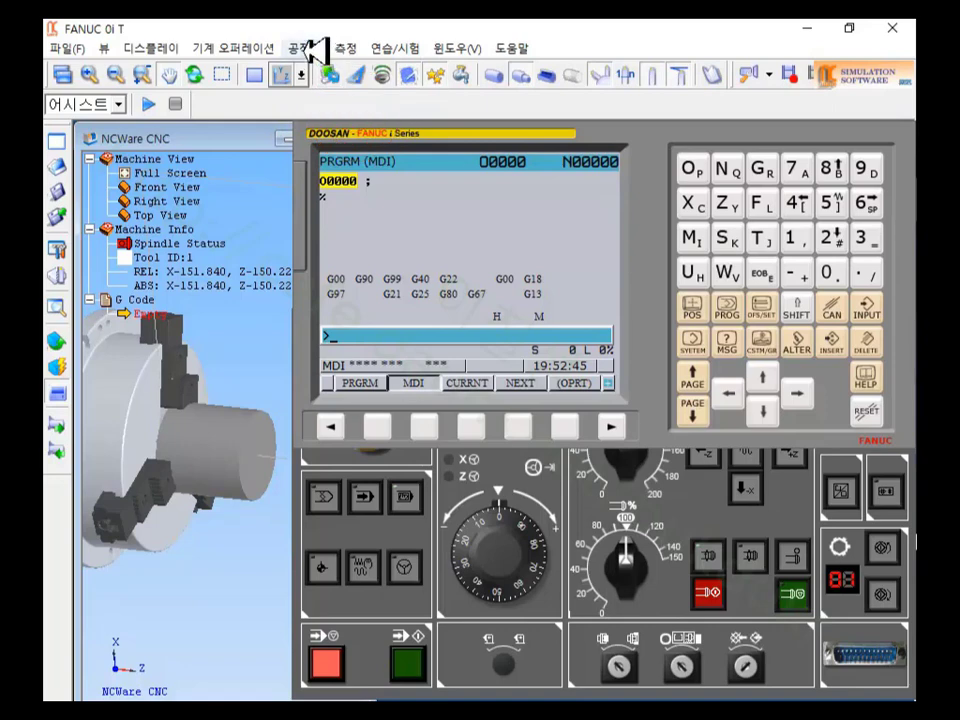
click(305, 47)
click(360, 114)
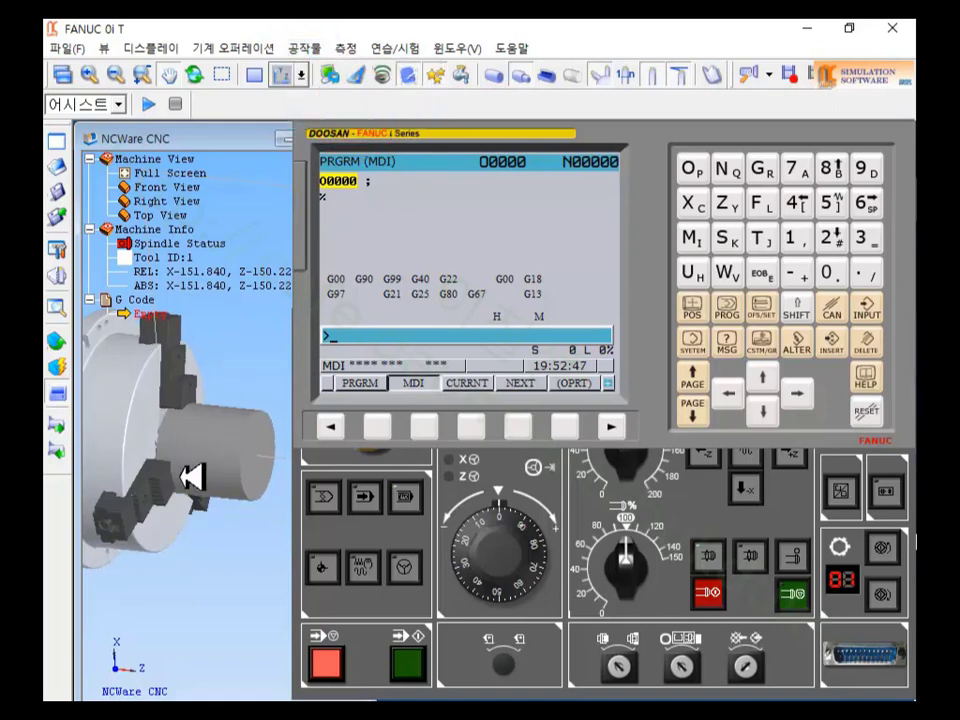
drag(192, 478, 260, 470)
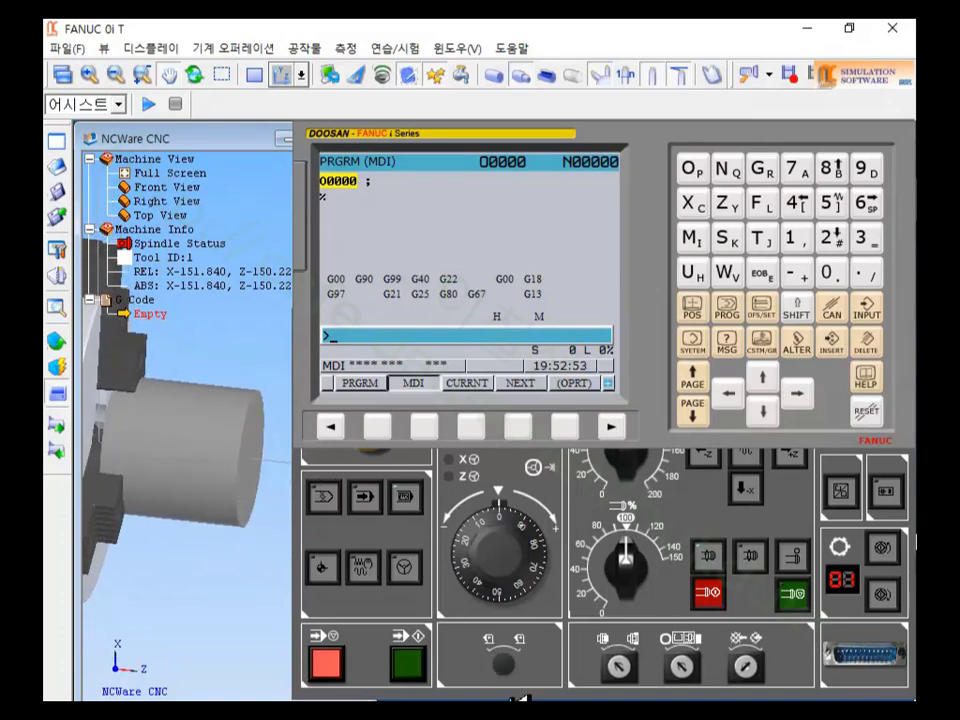
Step: Compare the shaded stock and jaws in Mastercam with the clamped workpiece in the FANUC 0i T simulator, examining the workpiece's end face
click(808, 25)
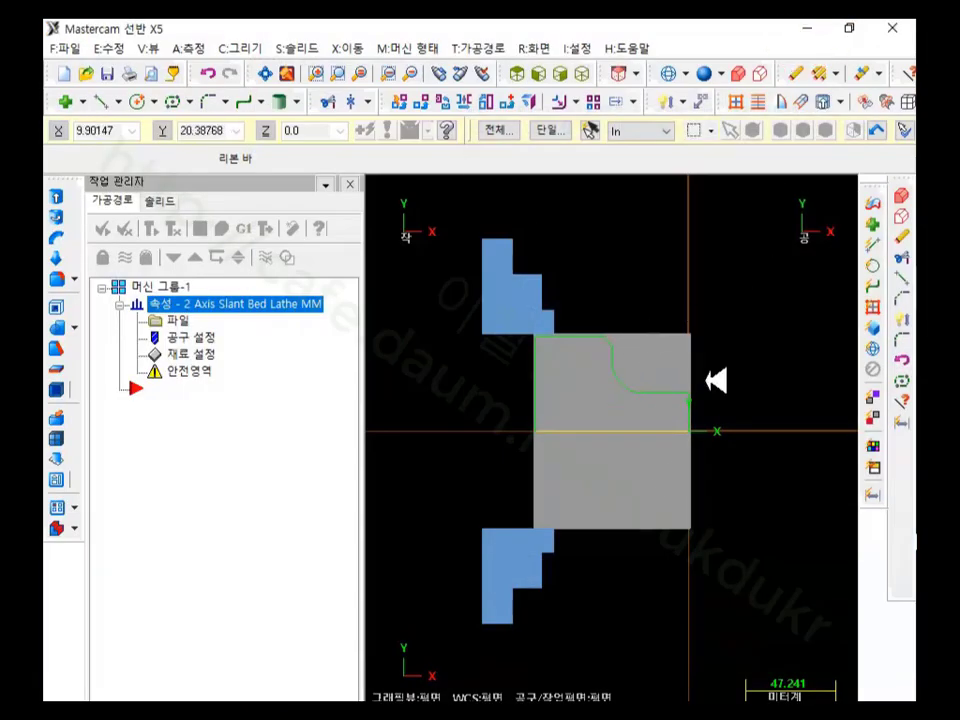
scroll(746, 430, up, 2)
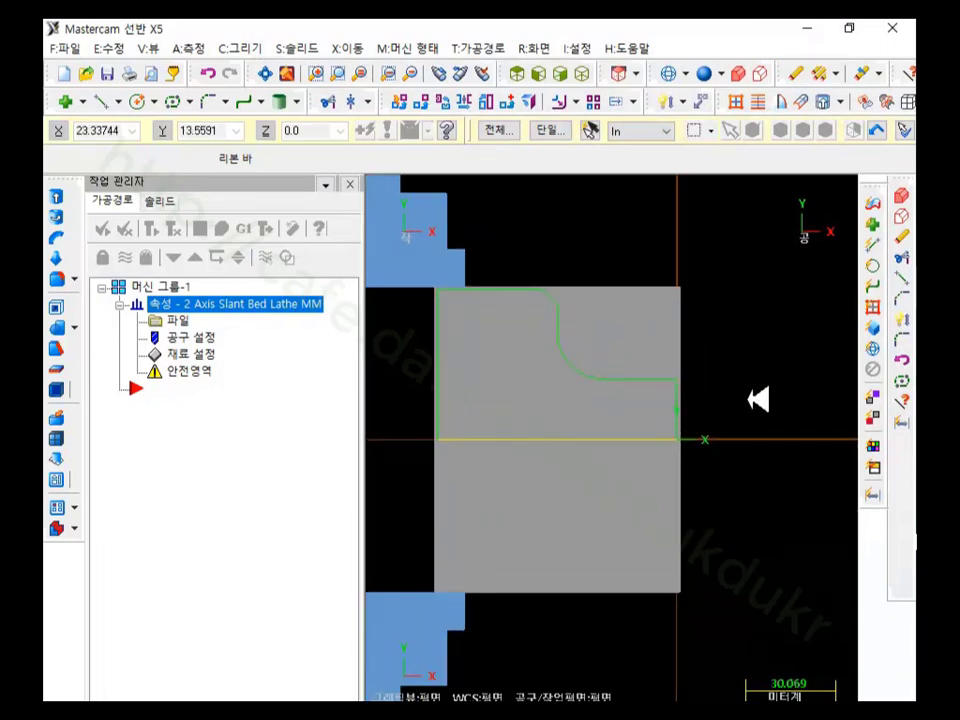
key(alt+Tab)
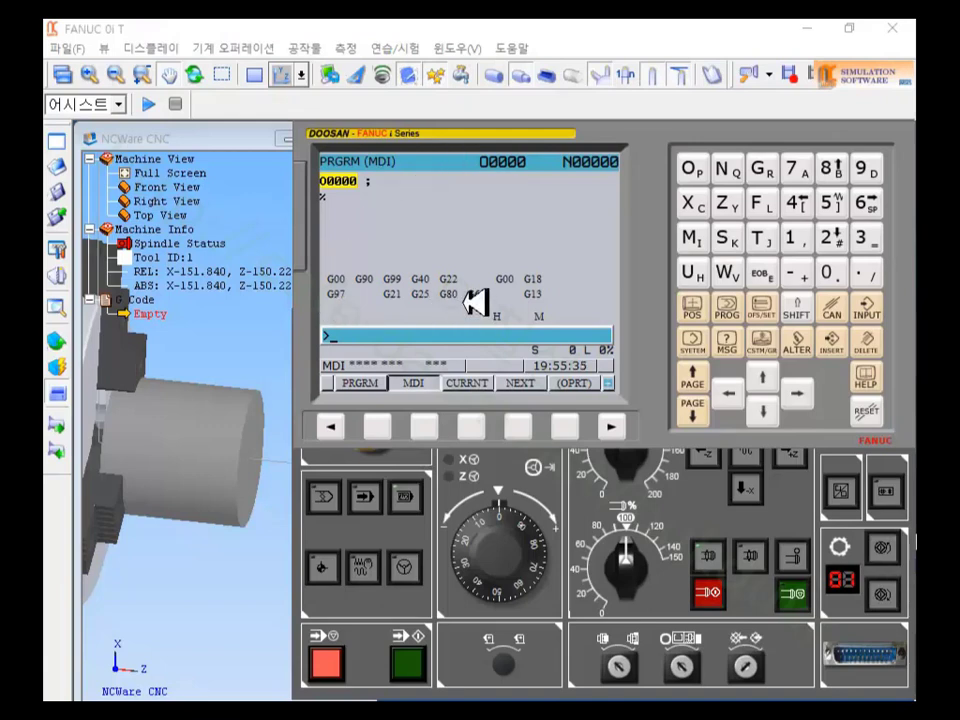
scroll(268, 463, up, 3)
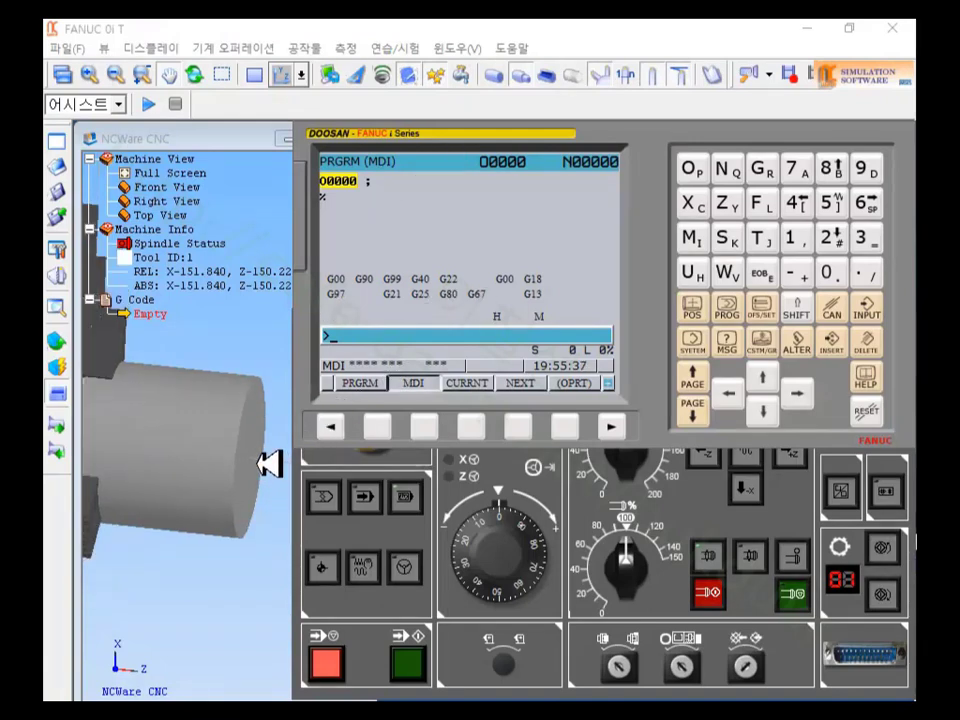
scroll(261, 456, down, 2)
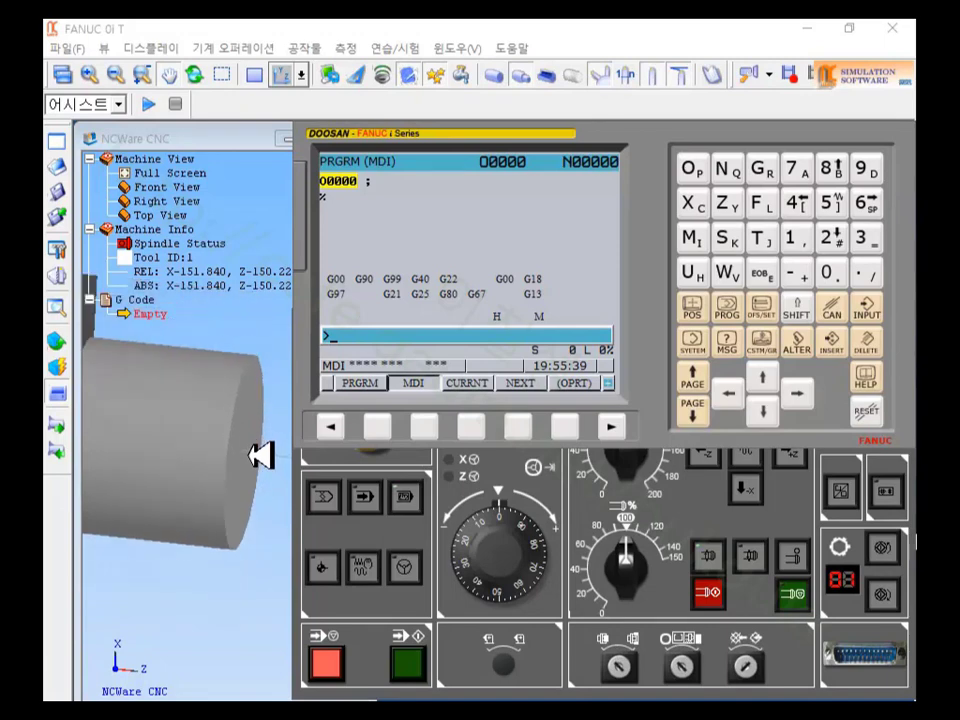
scroll(259, 452, down, 3)
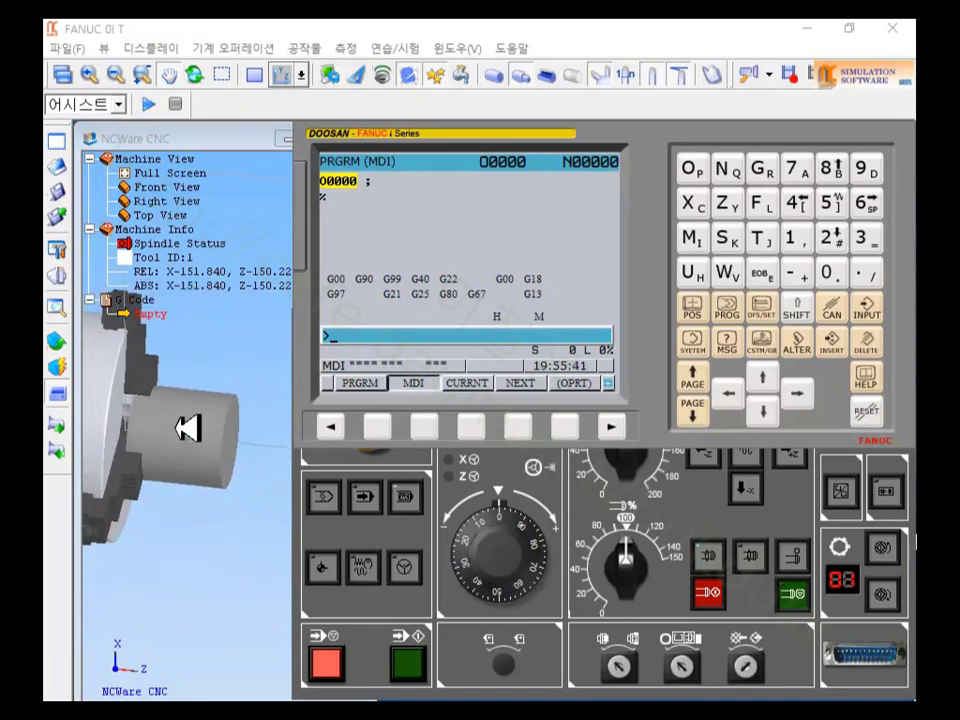
drag(255, 435, 199, 377)
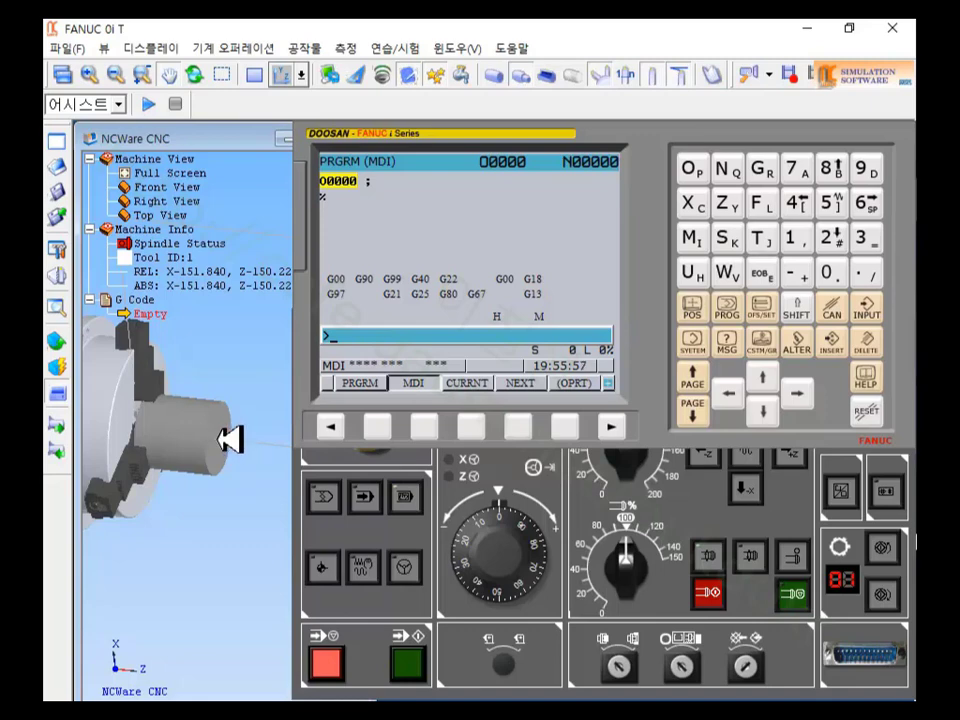
scroll(240, 440, up, 5)
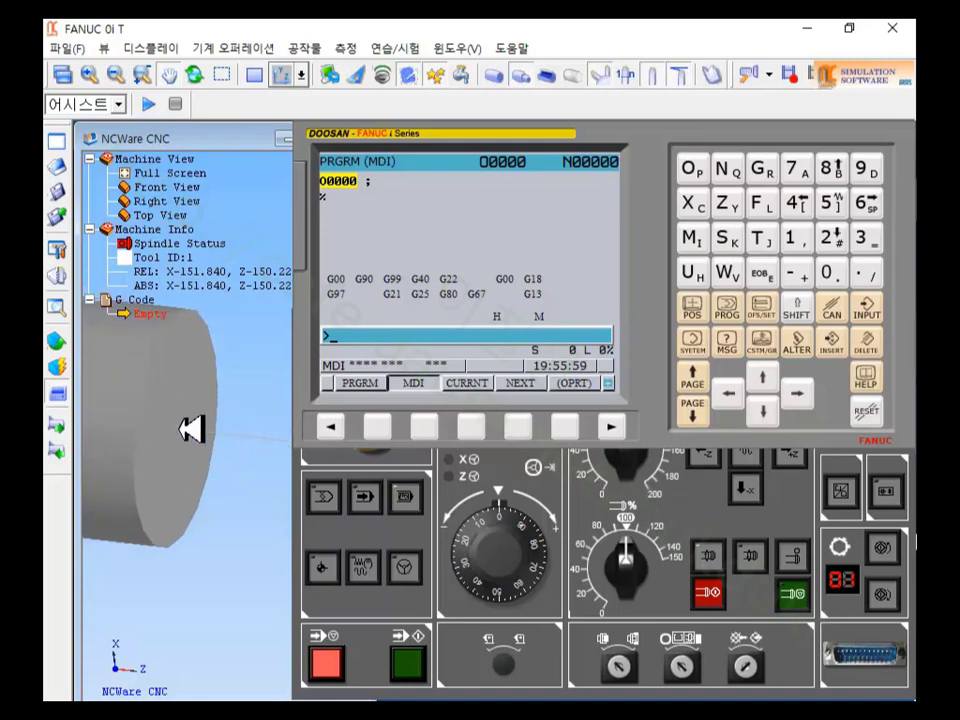
Step: Review the workpiece's length and diameter settings in the simulator, then leave them as they are
scroll(195, 430, down, 5)
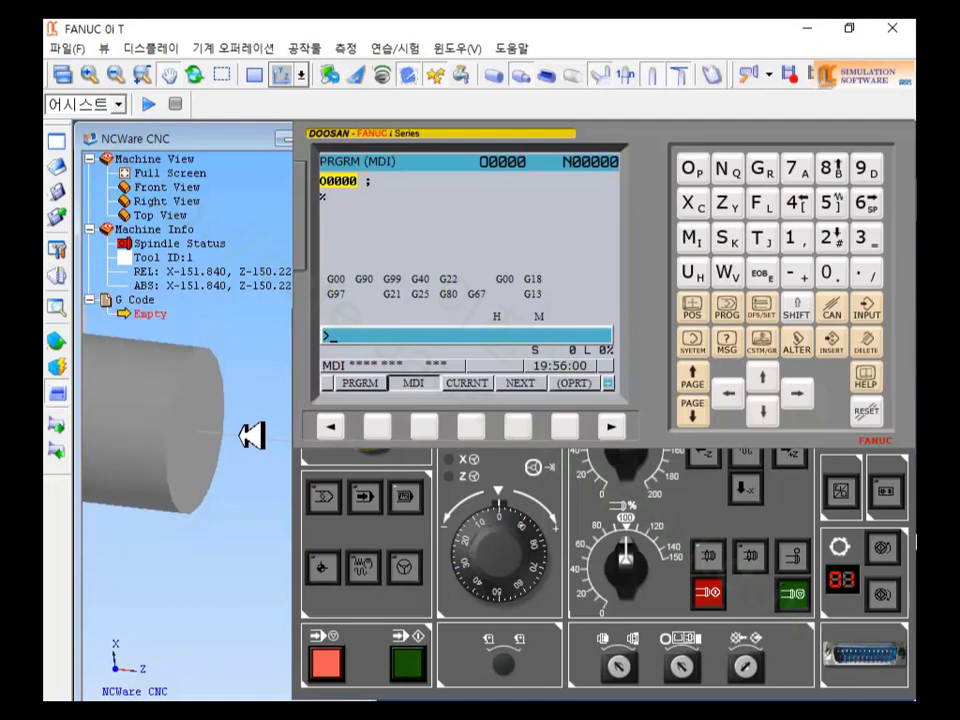
click(304, 46)
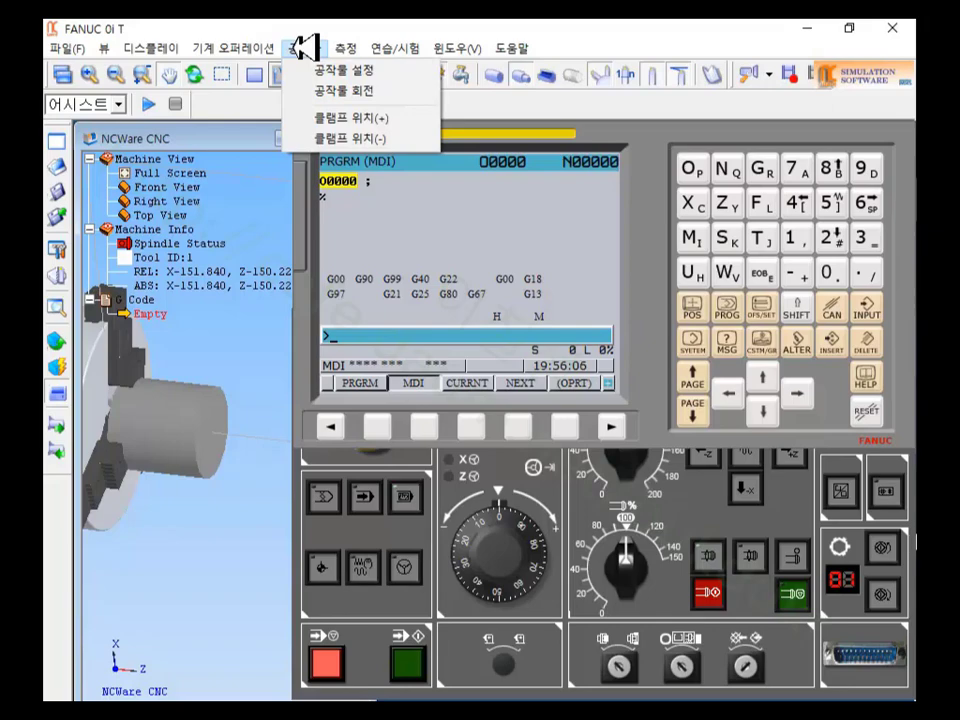
click(347, 71)
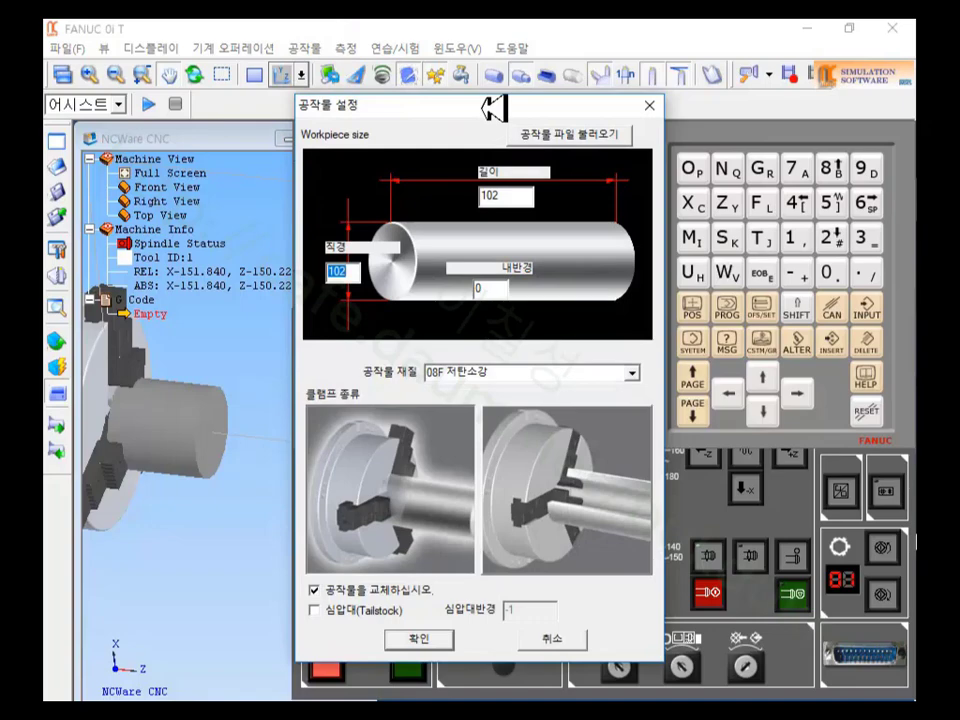
click(649, 105)
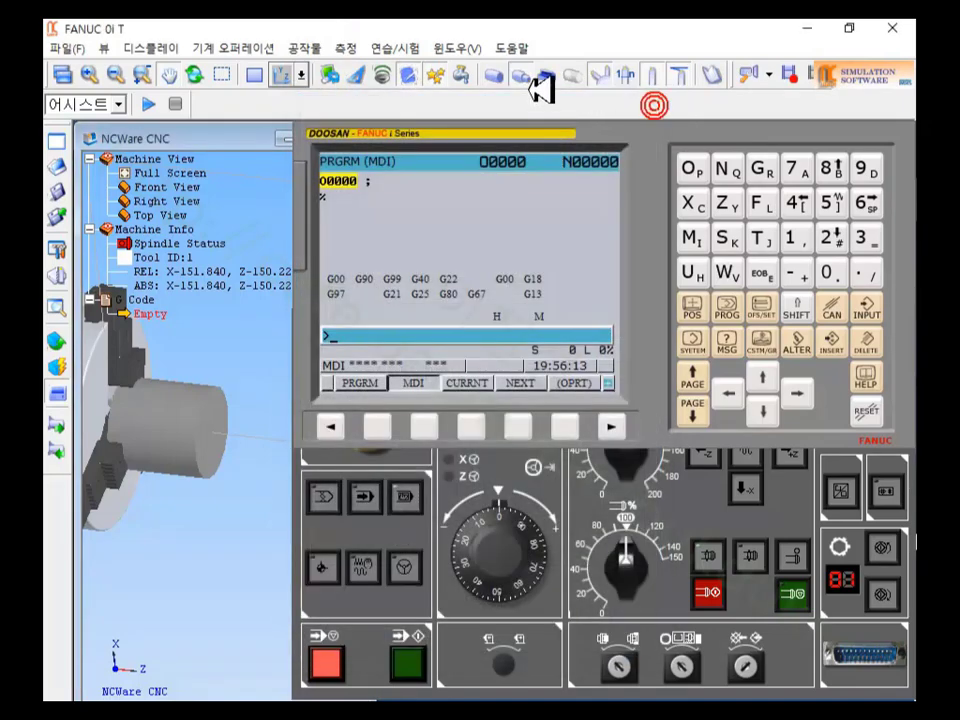
Step: Run the automatic origin setting with the centre of the workpiece's end face as the reference point and inspect the tool tip there
click(262, 48)
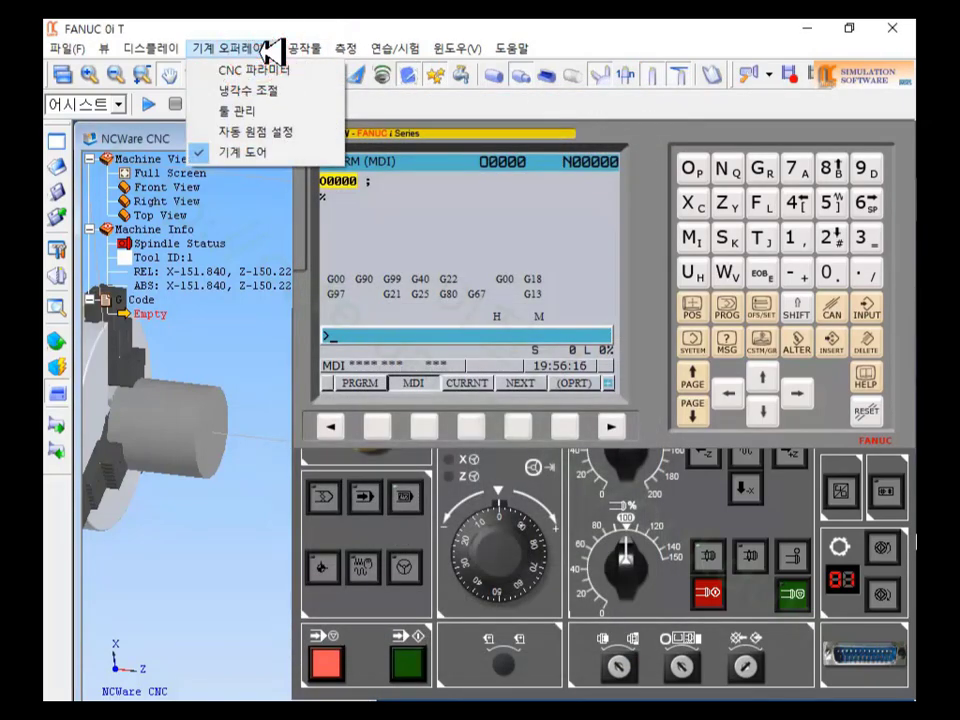
click(276, 132)
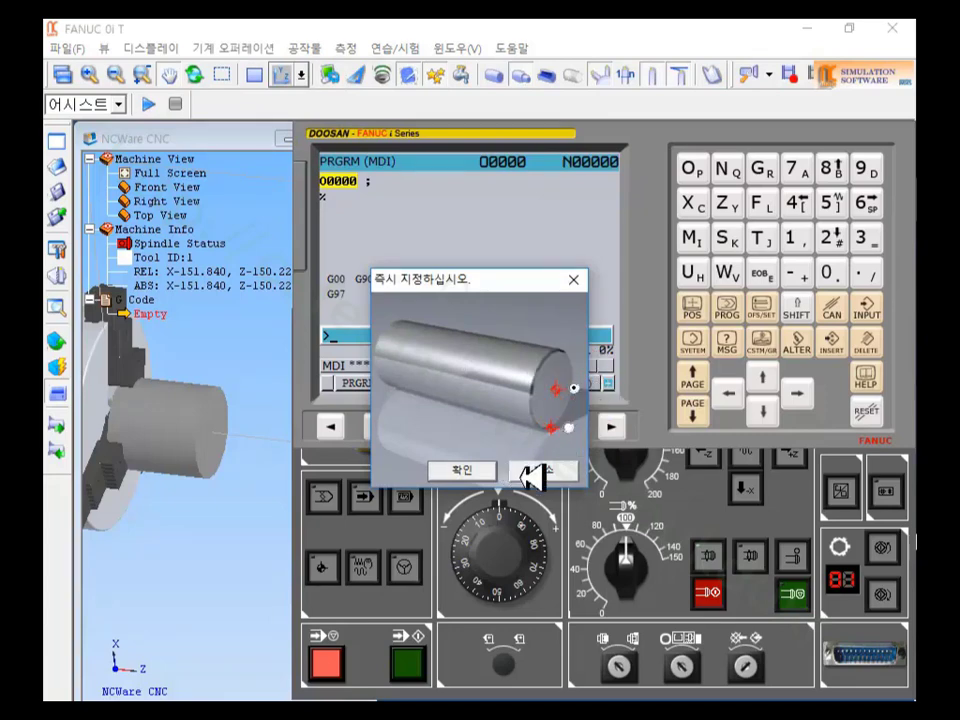
click(476, 469)
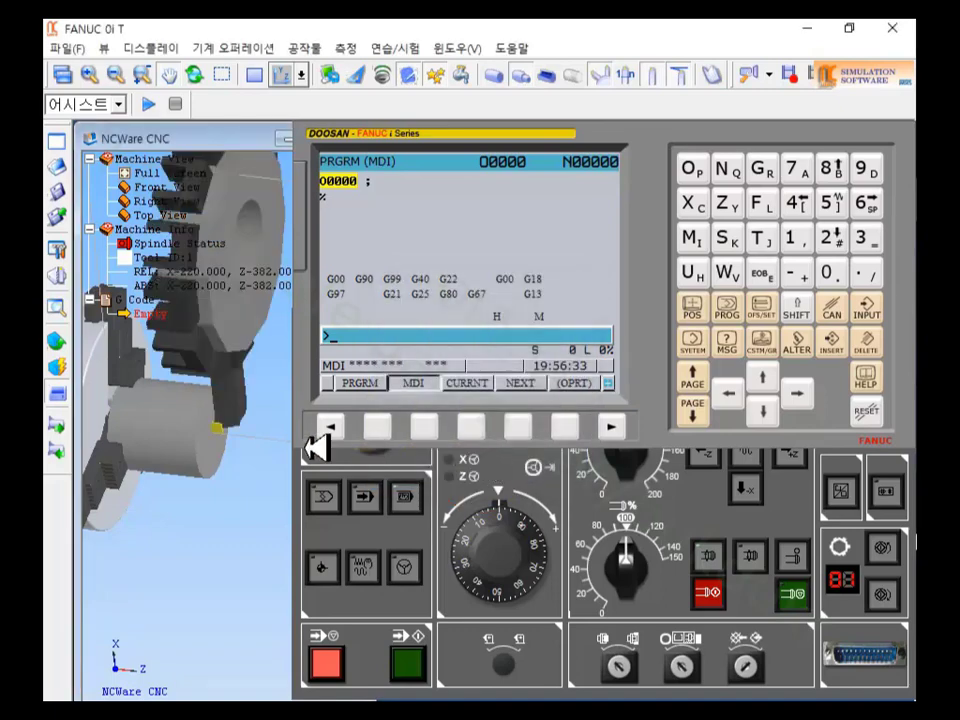
middle_drag(197, 435, 289, 407)
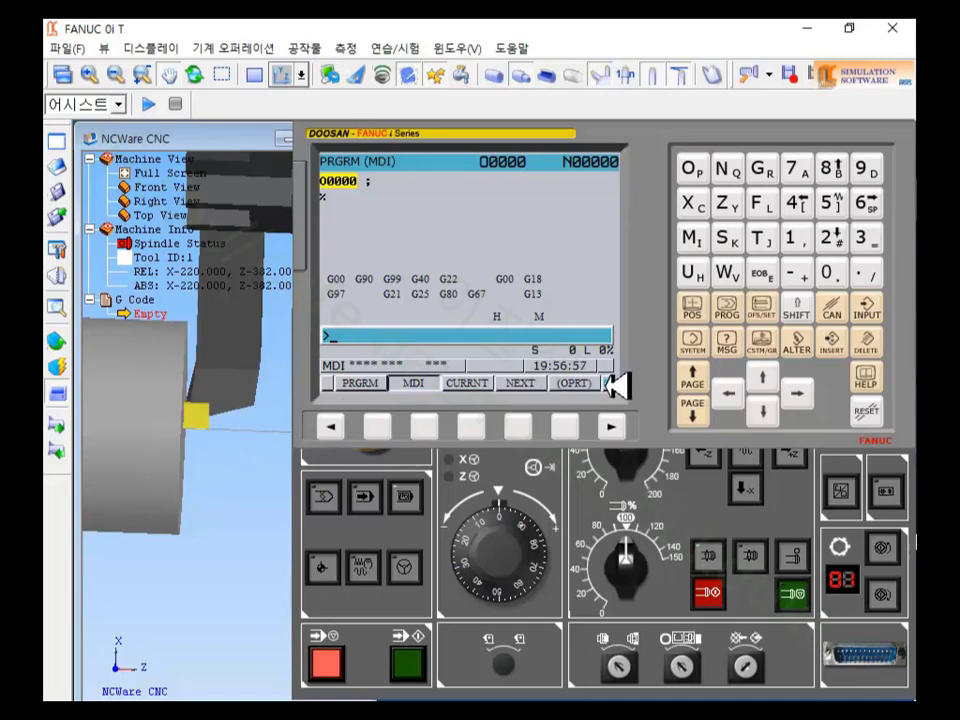
Step: Set the G54 work offset's X axis by measuring the current tool position as X0, and check the absolute position
click(705, 306)
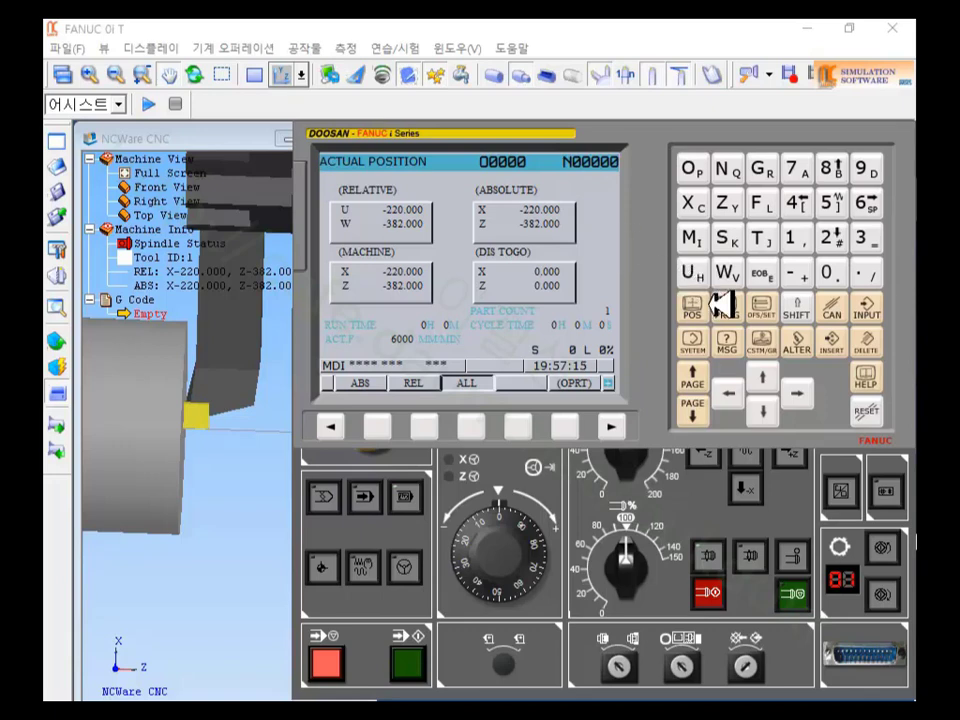
click(762, 306)
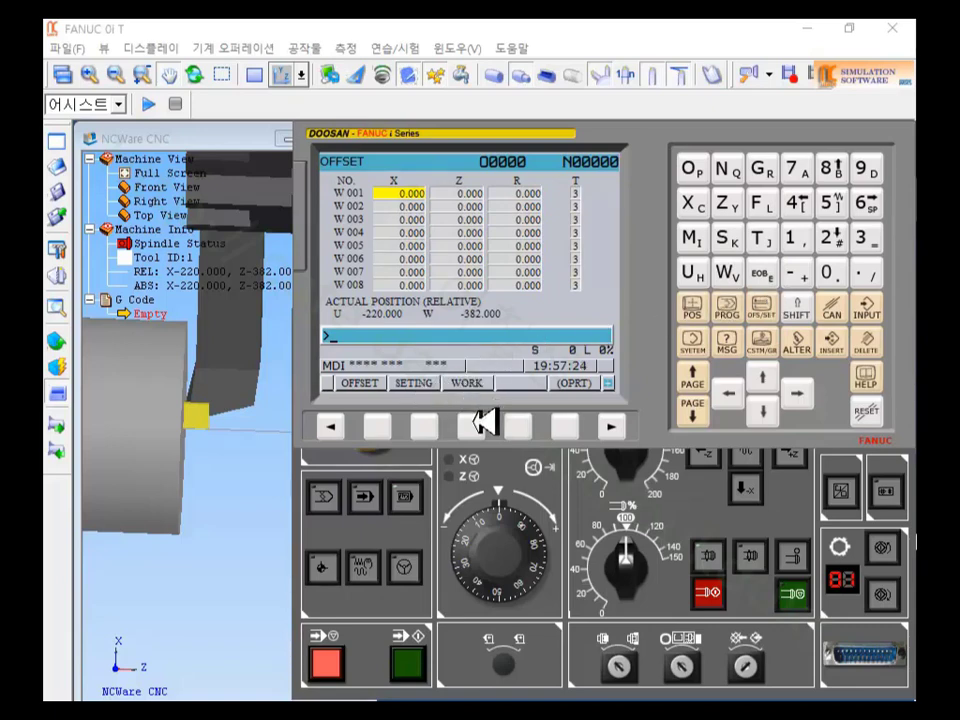
click(472, 425)
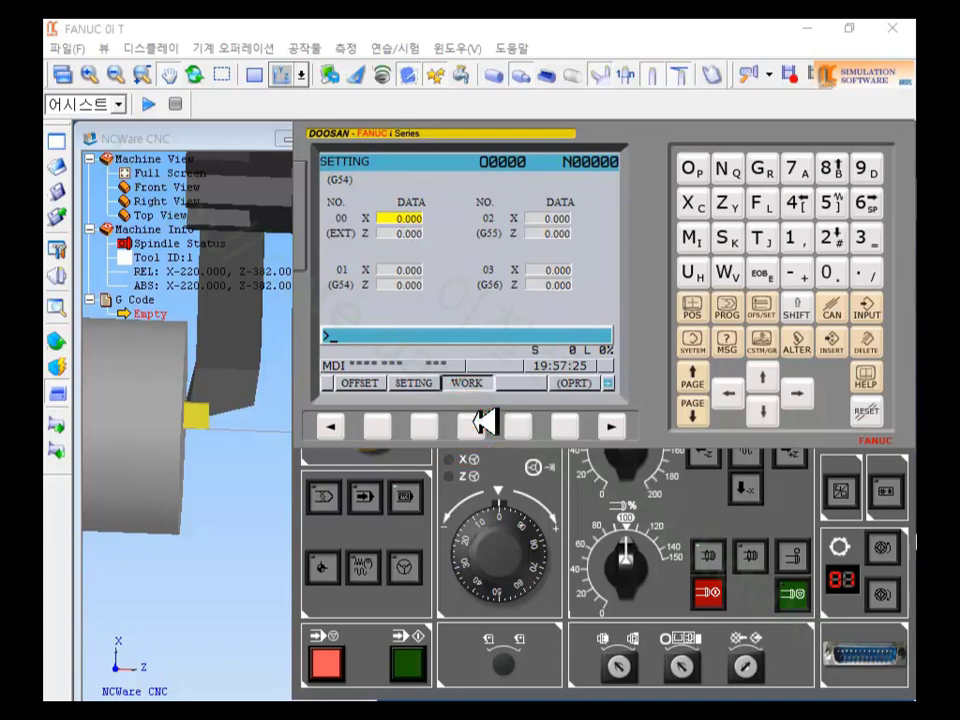
click(769, 405)
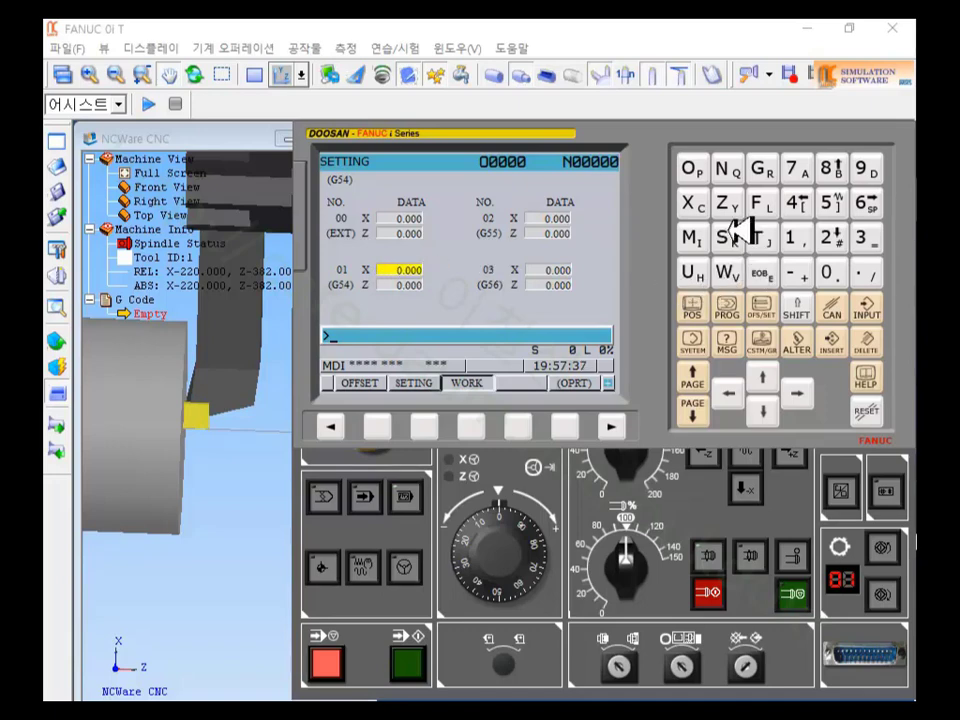
click(690, 200)
click(829, 272)
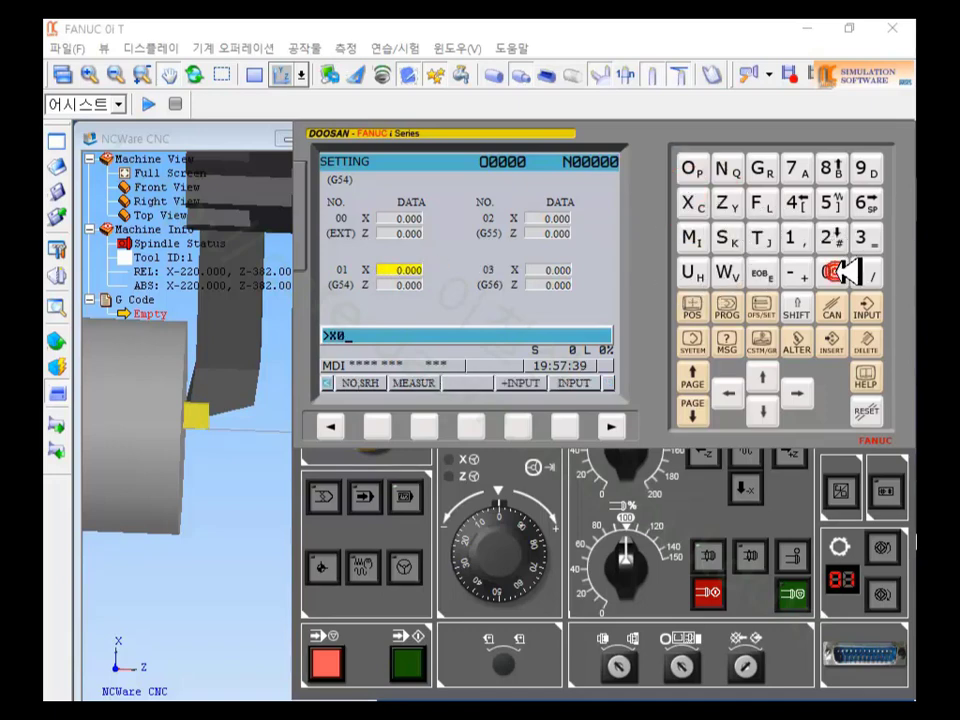
click(424, 424)
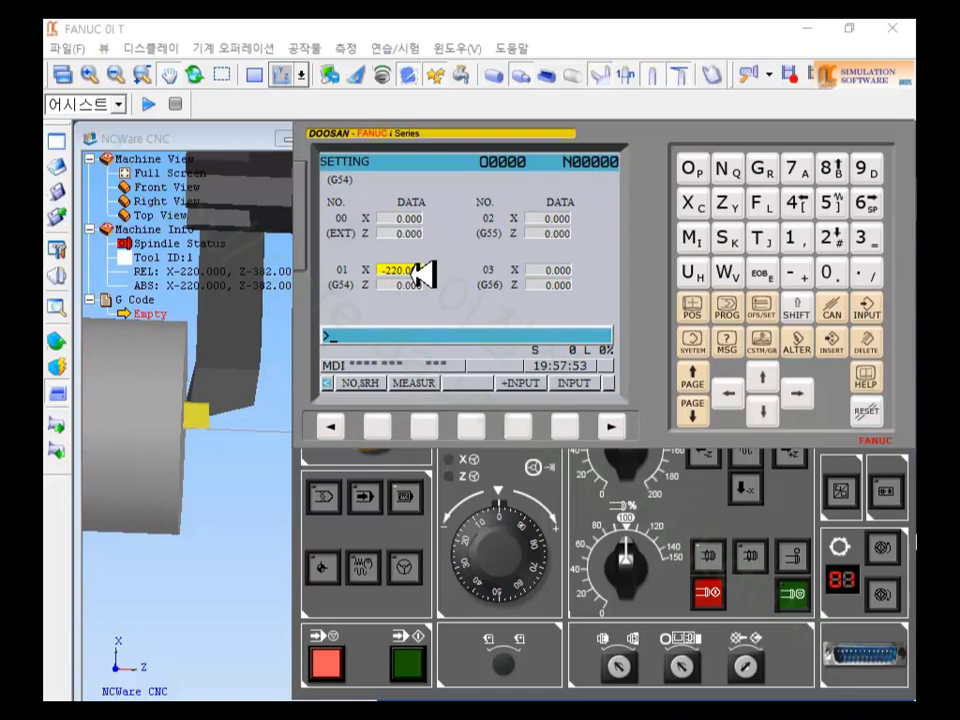
click(706, 310)
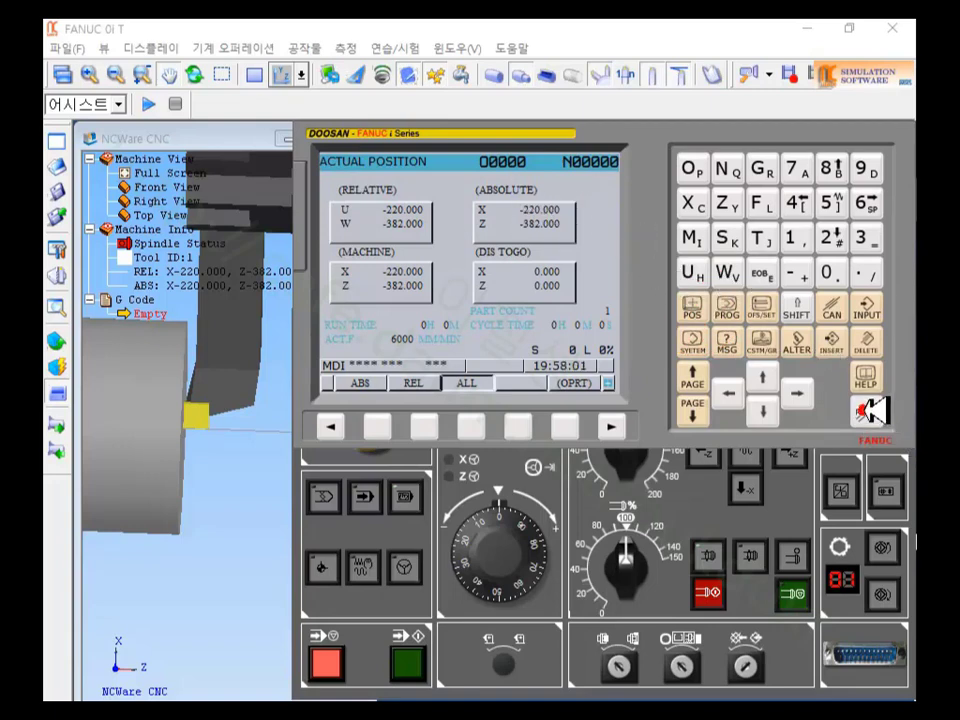
click(714, 305)
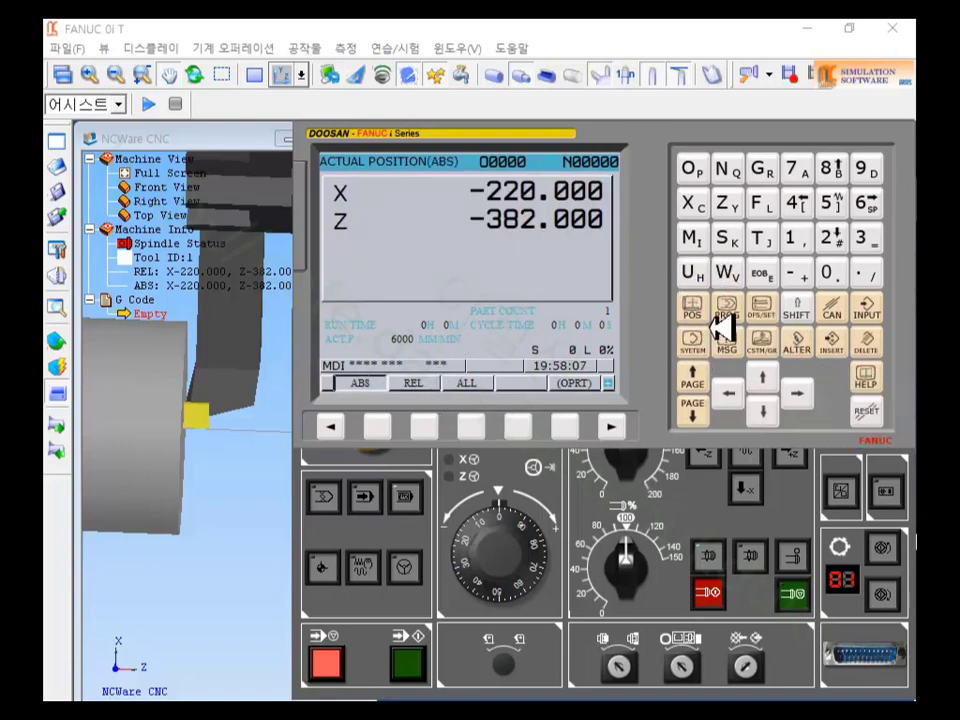
Step: Set the G54 work offset's Z axis by measuring the current tool position as Z1., and check the absolute position
click(764, 303)
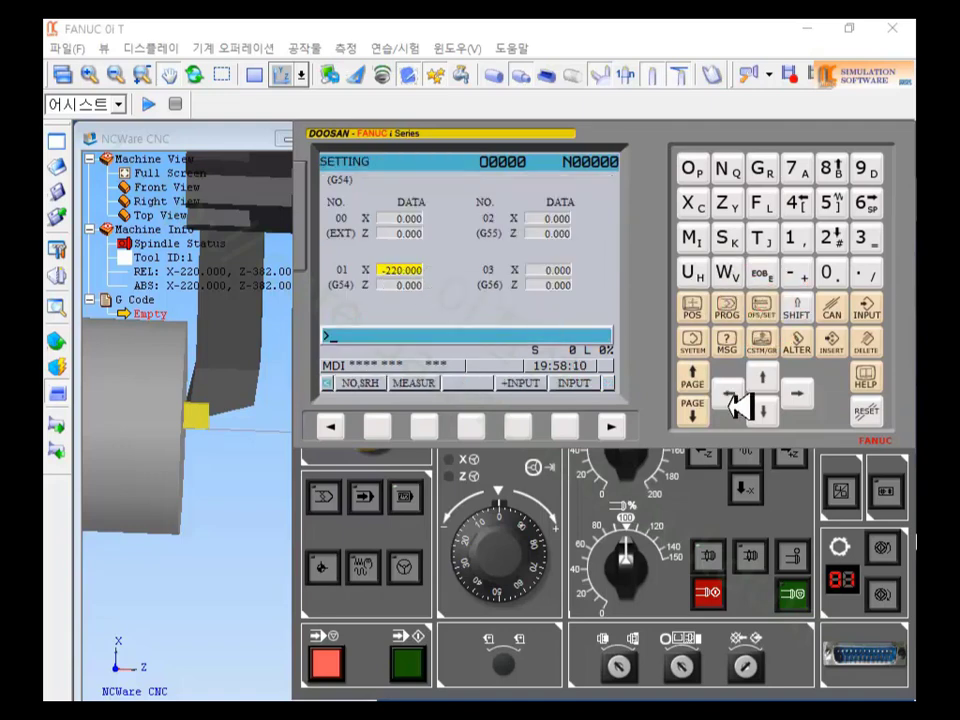
click(726, 204)
click(800, 238)
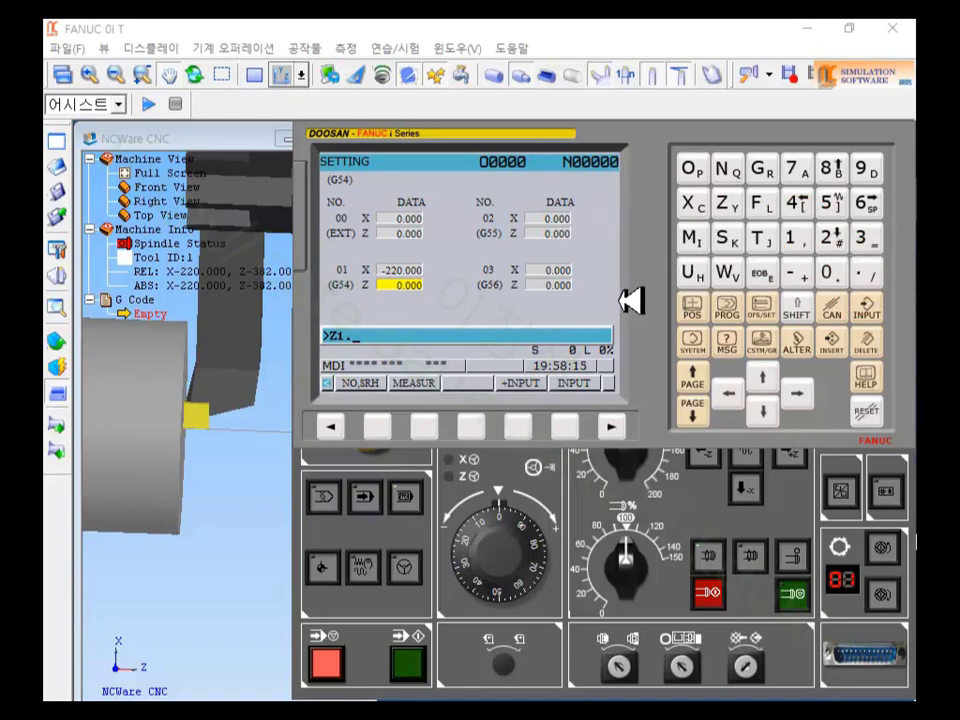
click(768, 381)
click(768, 410)
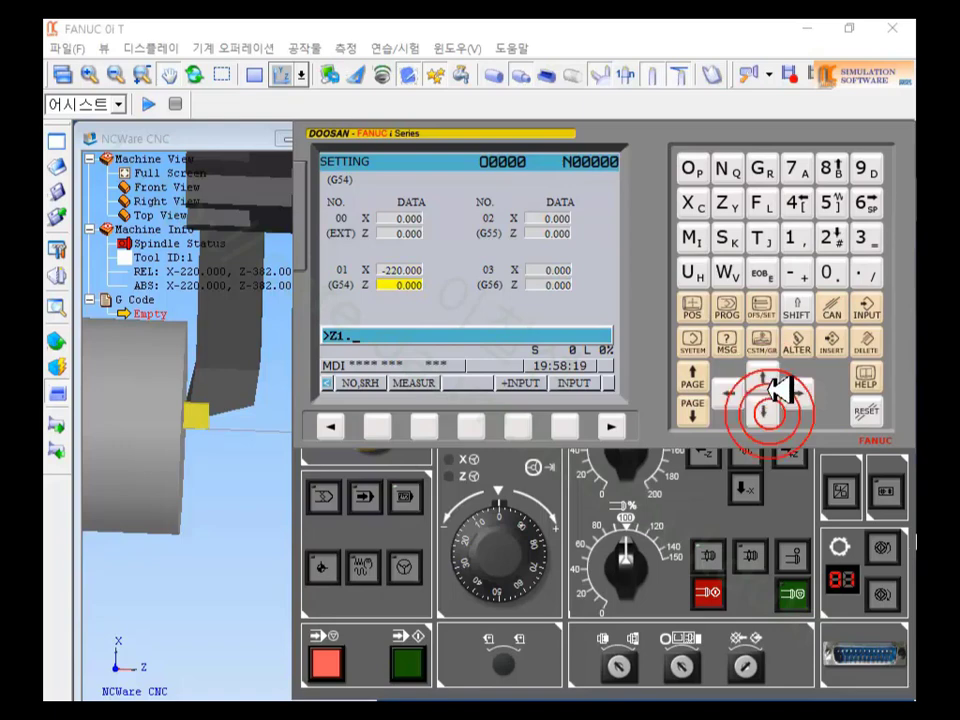
click(766, 385)
click(766, 410)
click(766, 385)
click(766, 410)
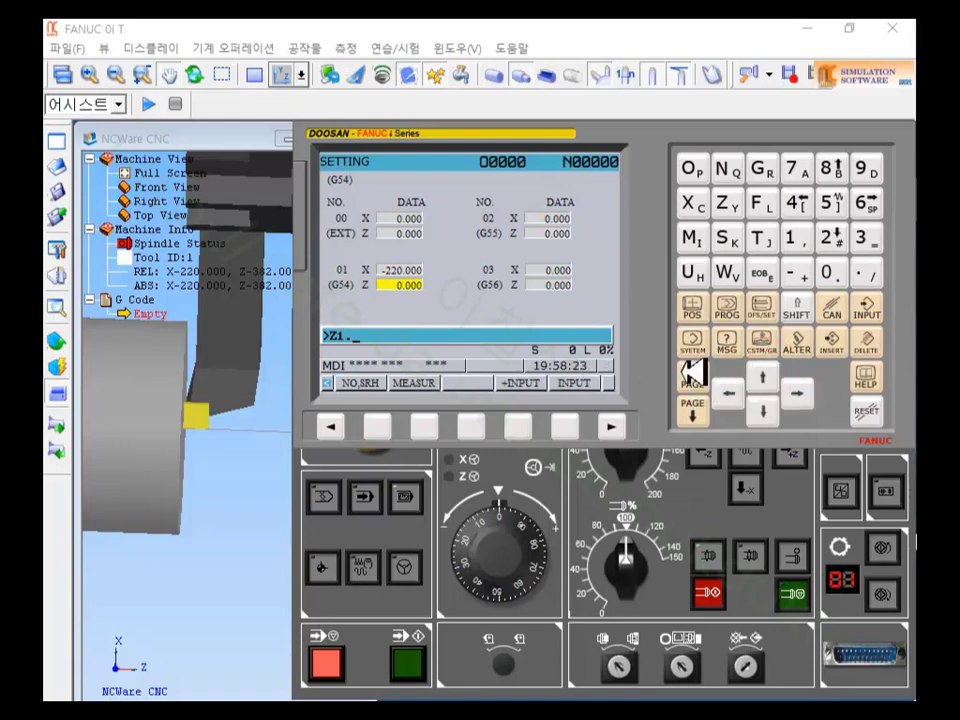
click(438, 426)
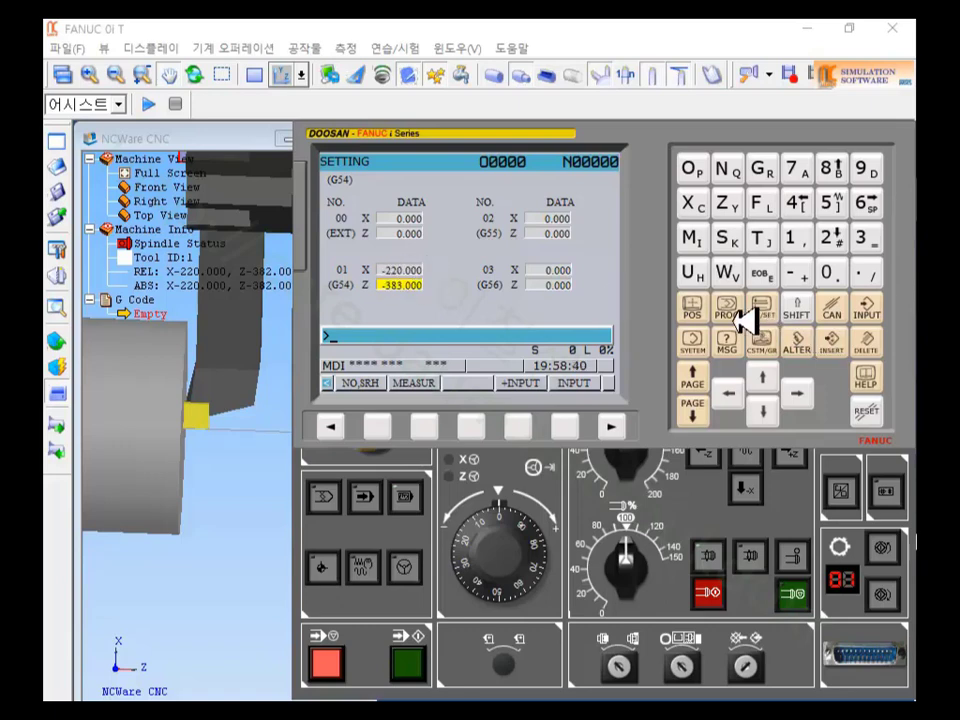
click(706, 313)
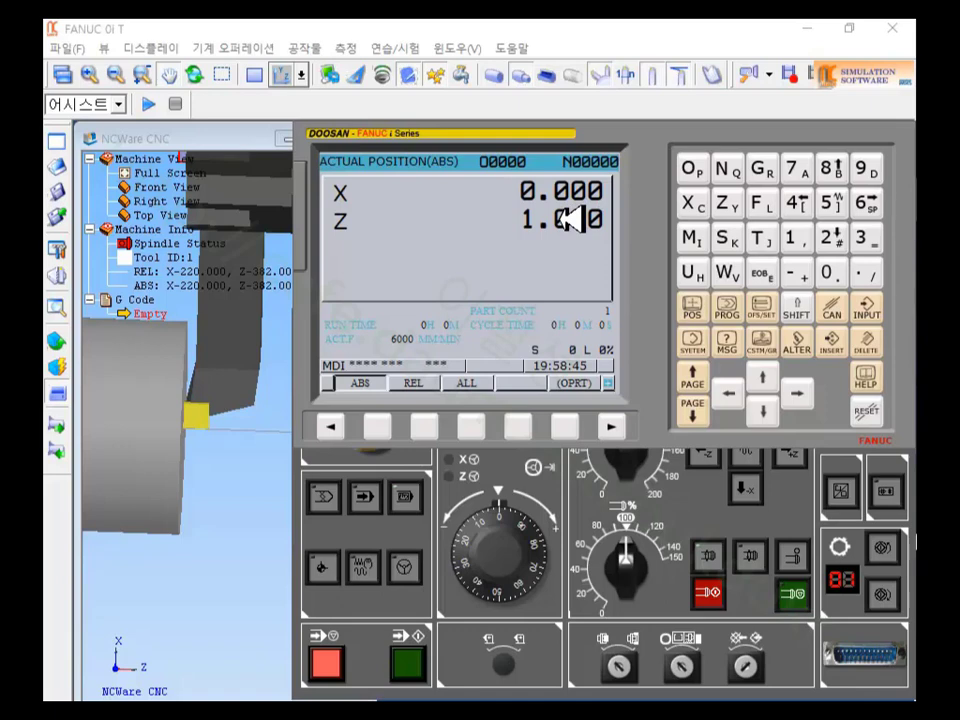
Step: Switch to Mastercam and examine the profile's origin against the stock's end face and the material around the stepped, curved contour
click(471, 425)
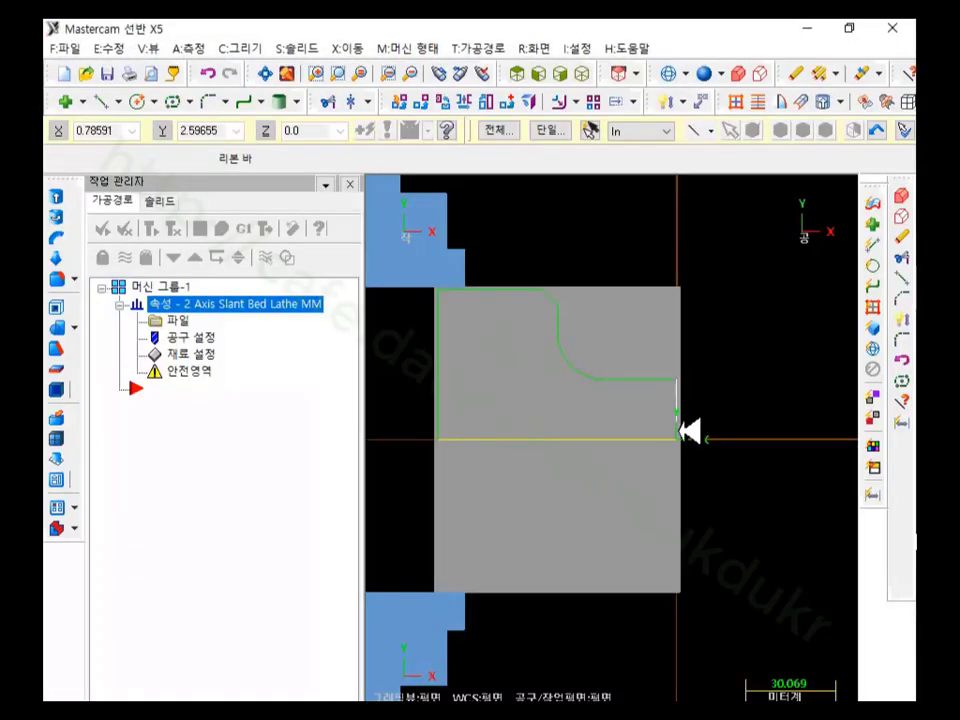
scroll(700, 437, up, 3)
scroll(700, 433, up, 3)
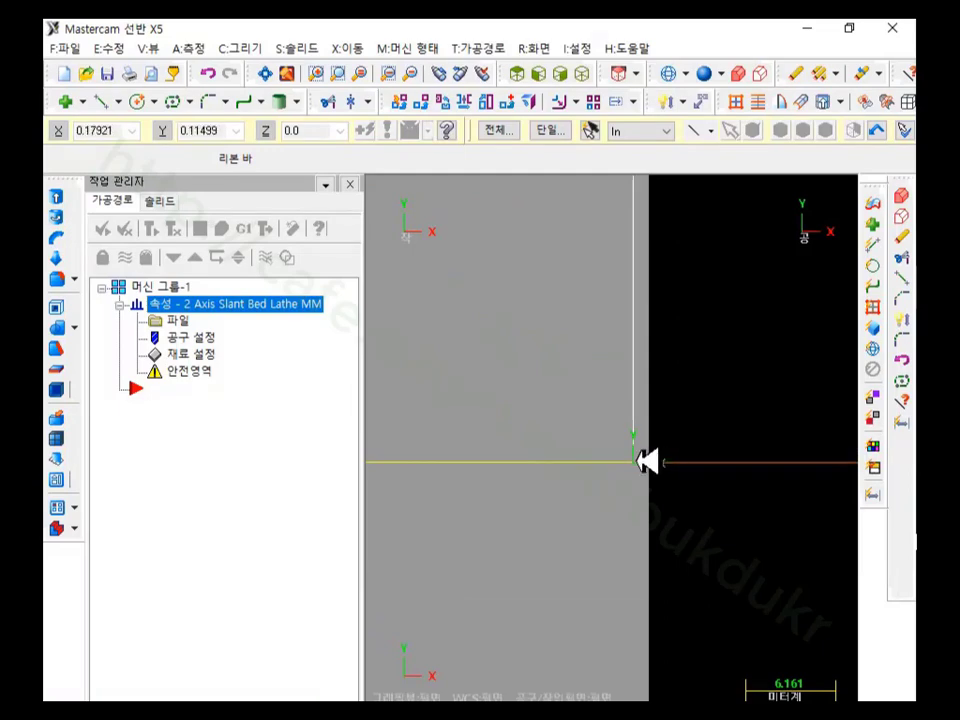
scroll(640, 450, down, 5)
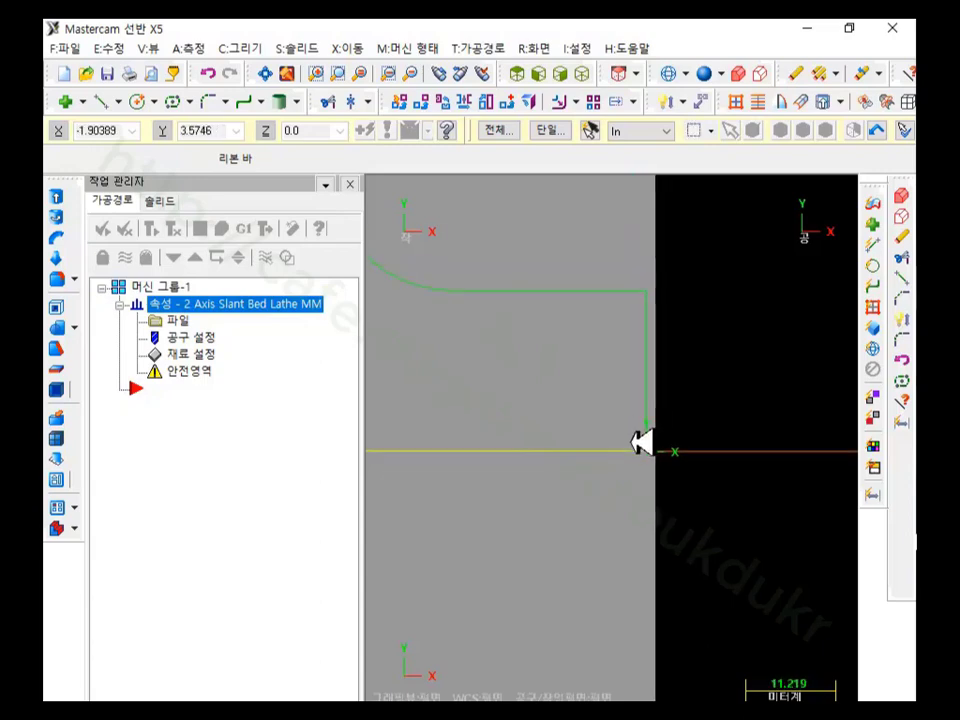
scroll(814, 463, down, 3)
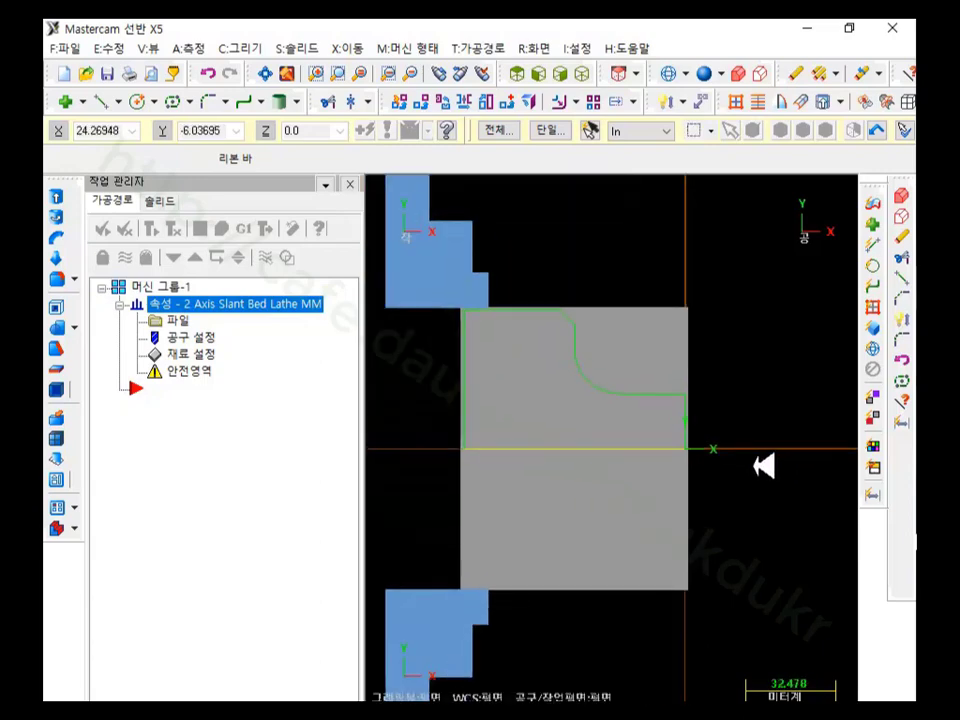
click(700, 456)
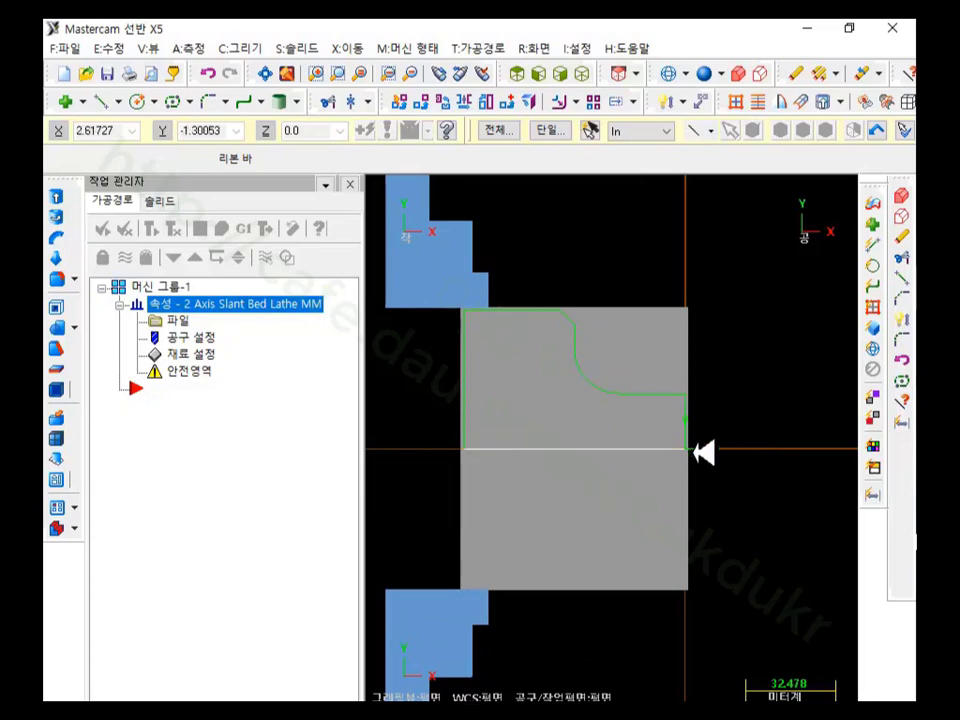
click(703, 450)
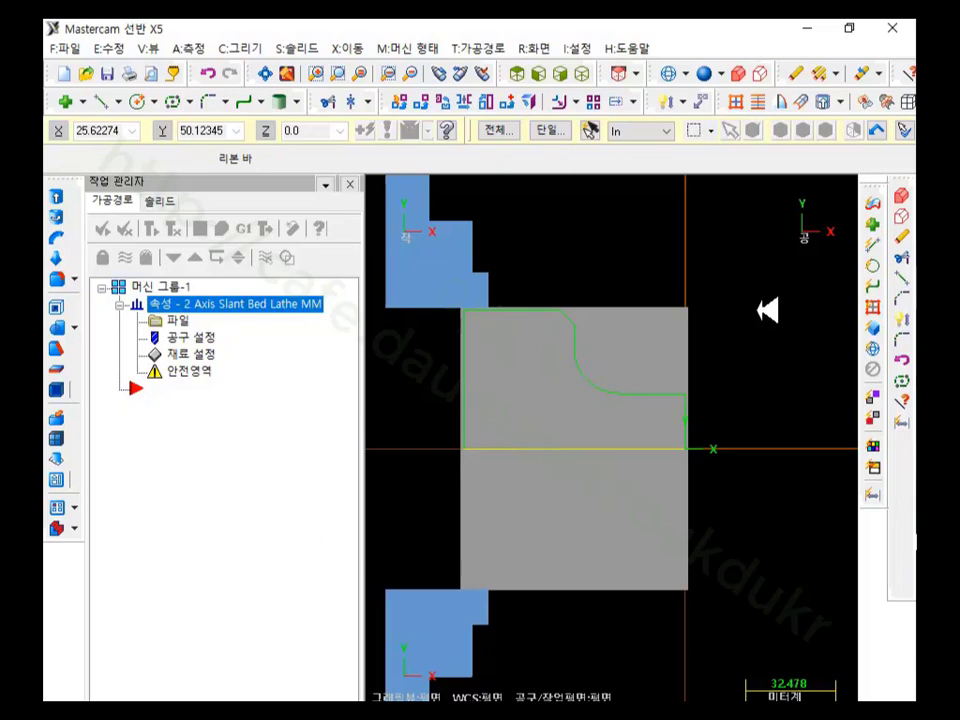
click(776, 376)
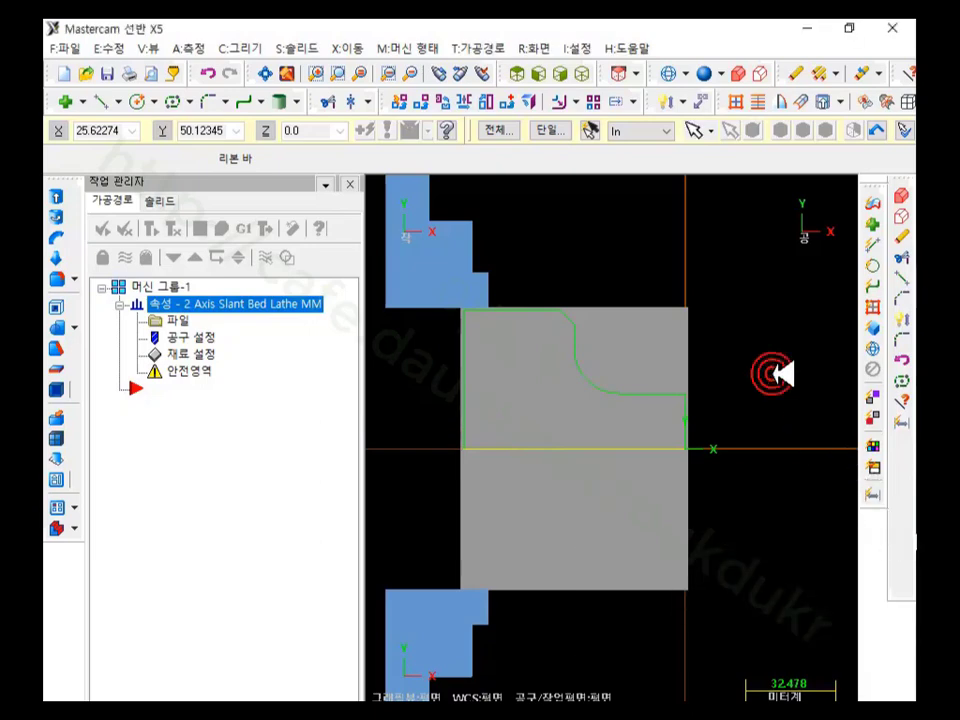
scroll(778, 374, up, 2)
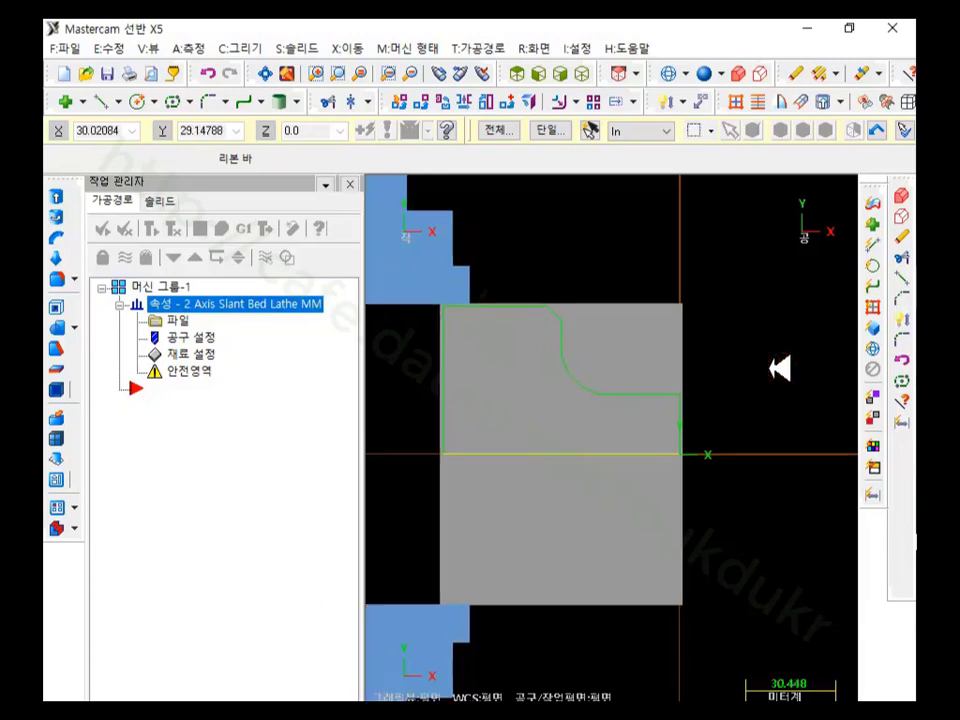
scroll(770, 376, up, 1)
scroll(729, 379, down, 2)
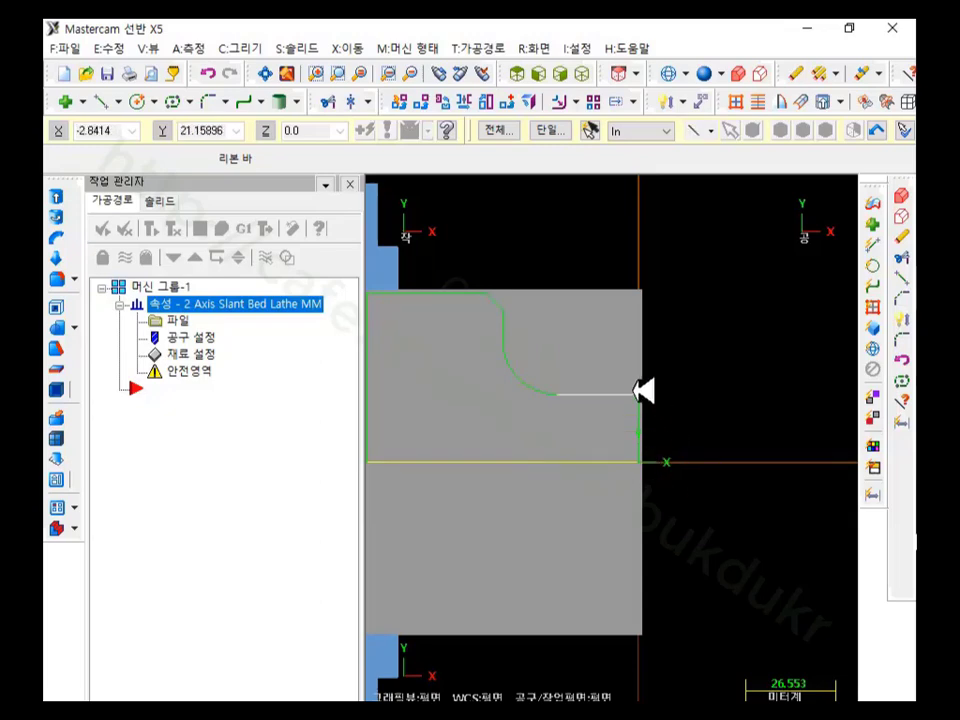
scroll(513, 312, up, 1)
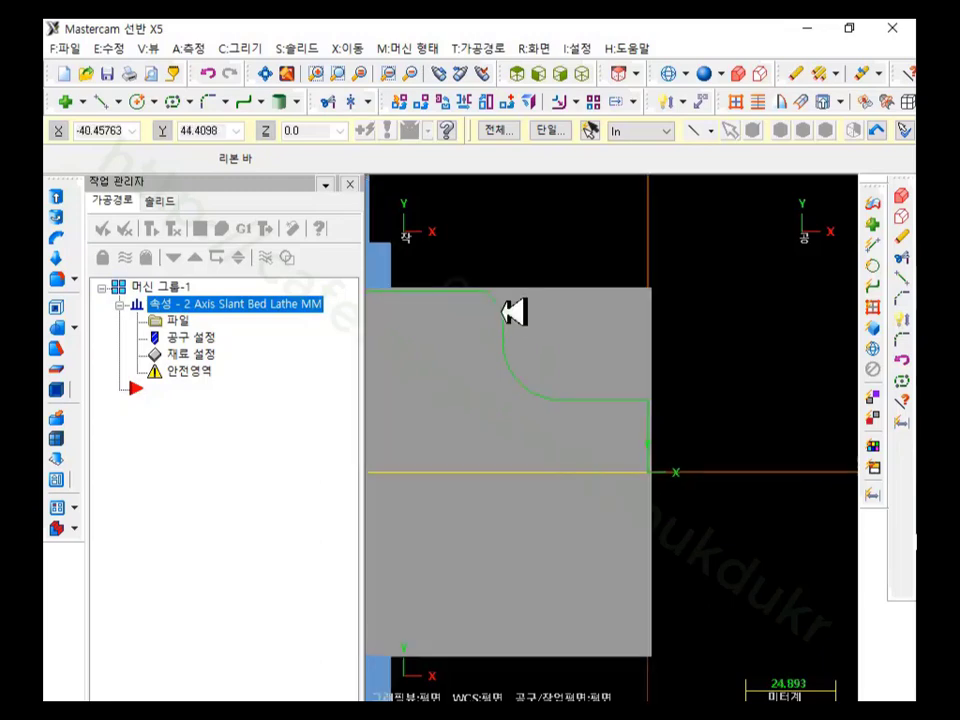
scroll(515, 312, up, 1)
scroll(603, 327, down, 2)
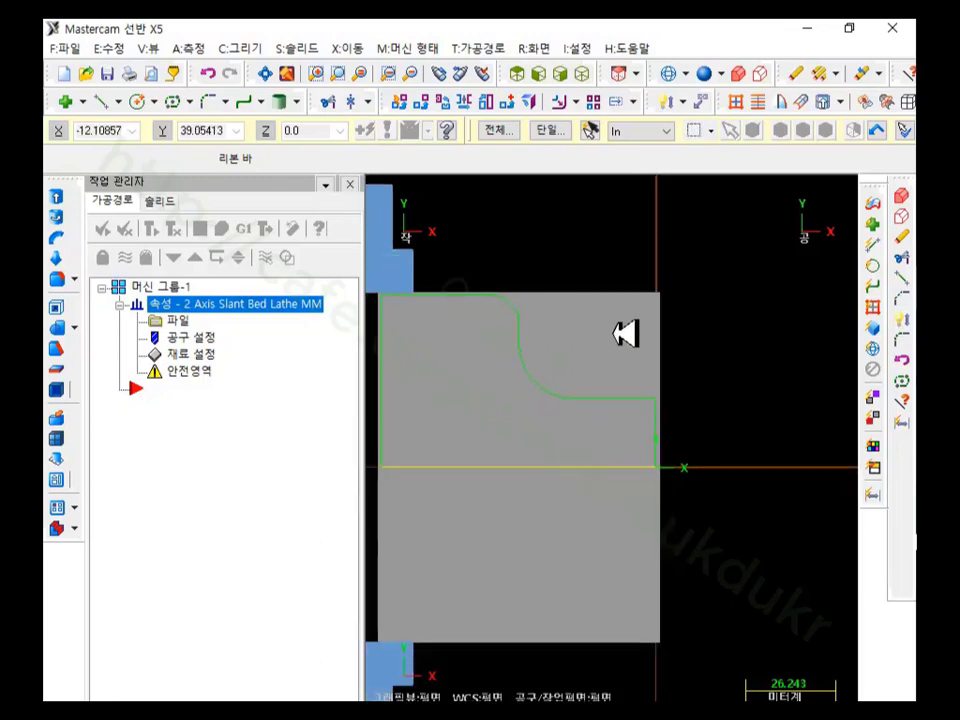
scroll(716, 343, down, 1)
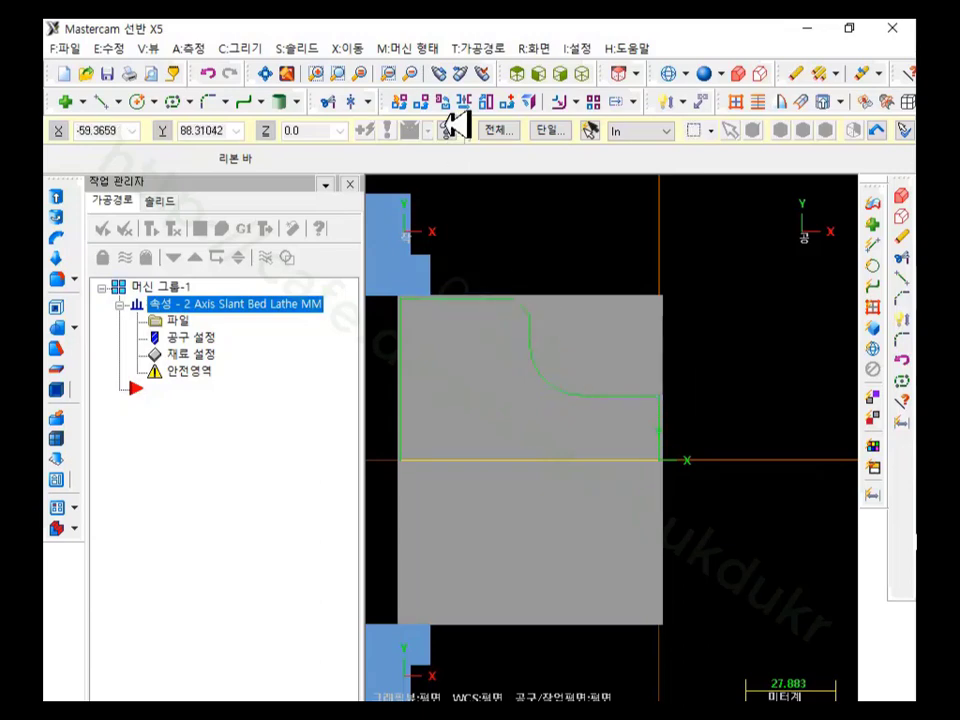
Step: Check example 3's drawing in the PDF textbook and start a lathe finish toolpath in Mastercam
click(488, 48)
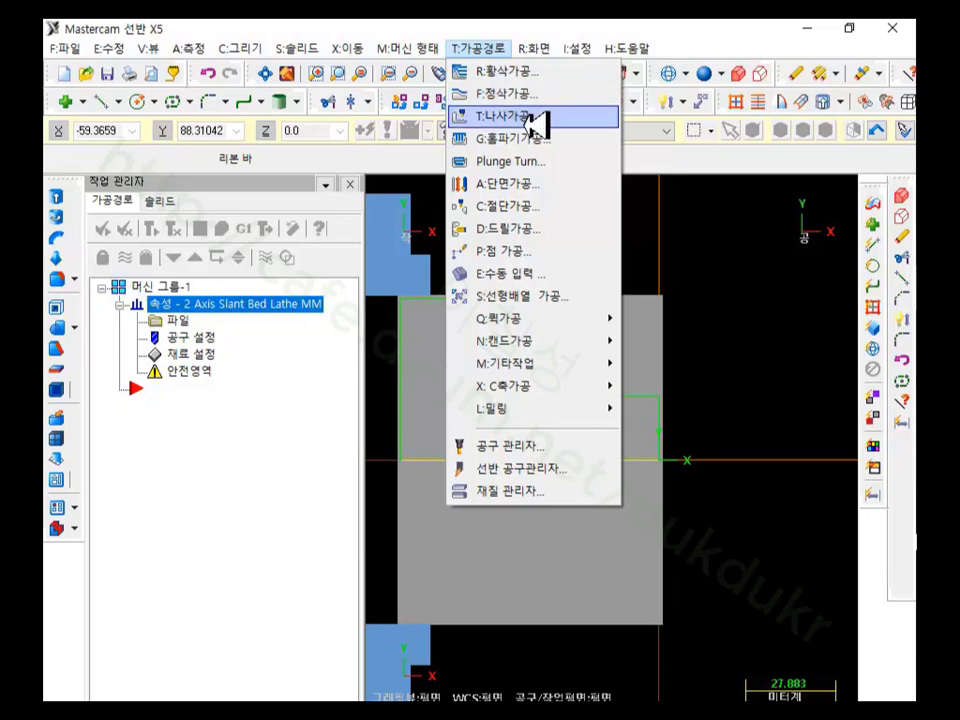
key(alt+Tab)
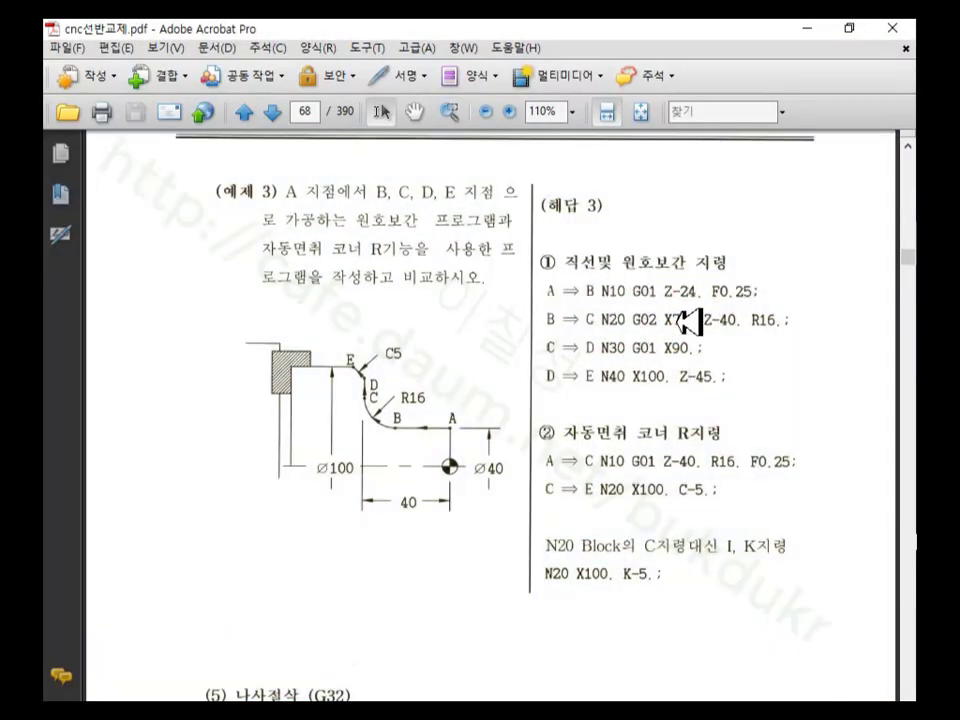
key(alt+Tab)
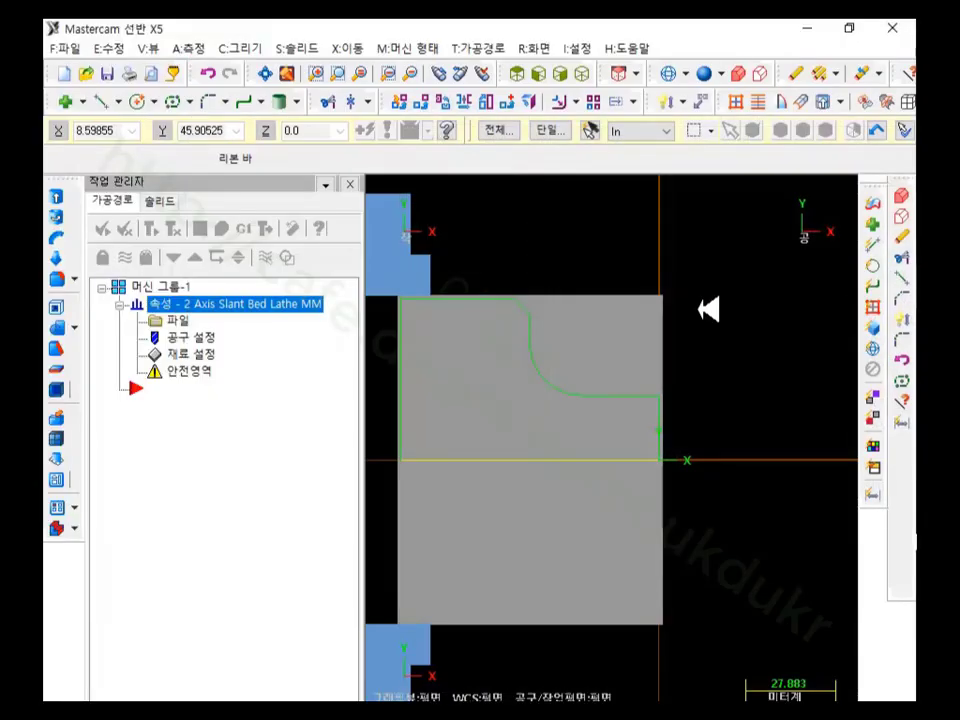
click(486, 50)
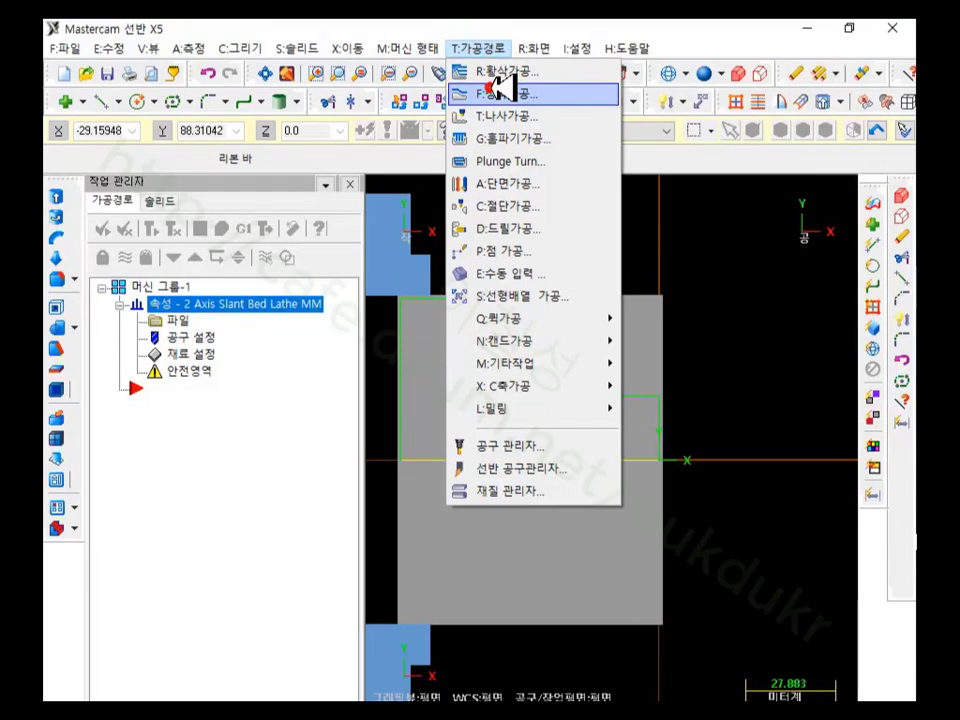
click(500, 92)
scroll(688, 223, up, 2)
scroll(549, 227, down, 2)
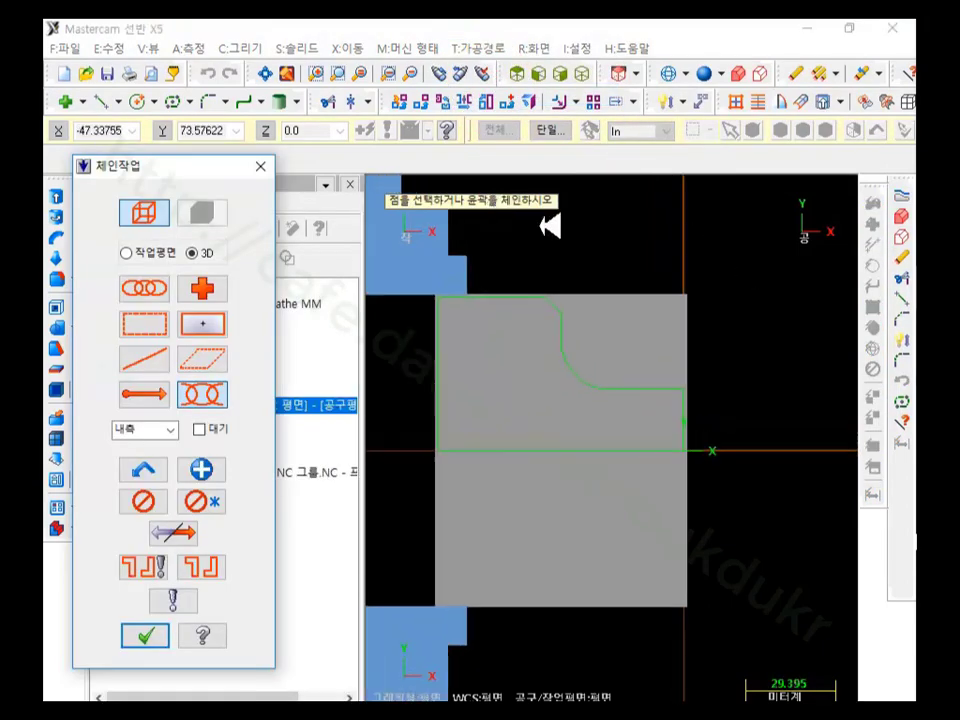
scroll(551, 225, up, 1)
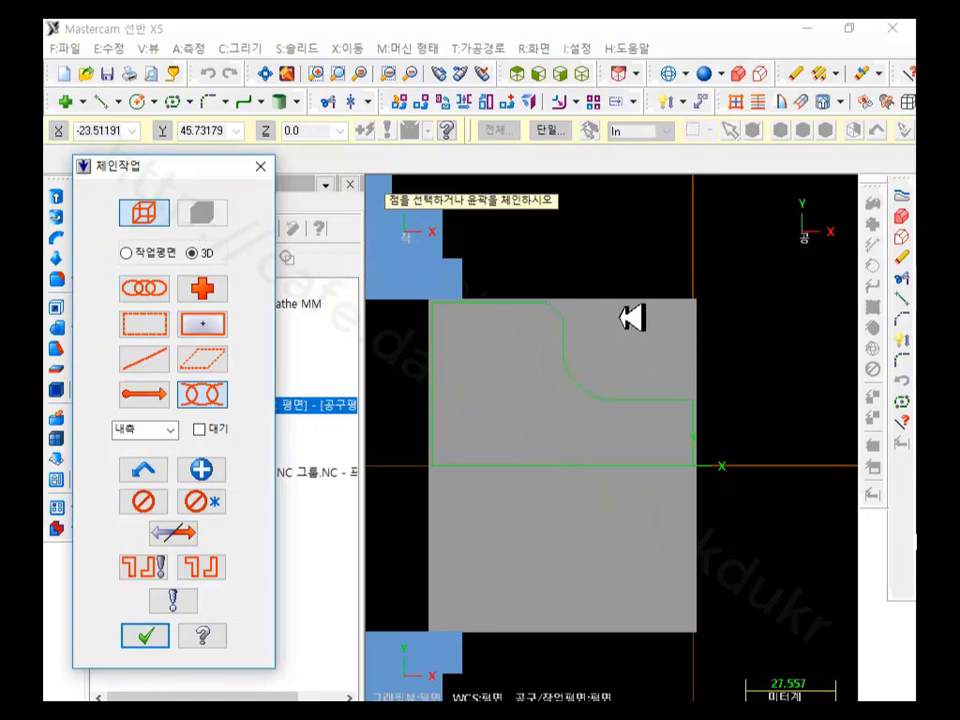
scroll(634, 319, up, 2)
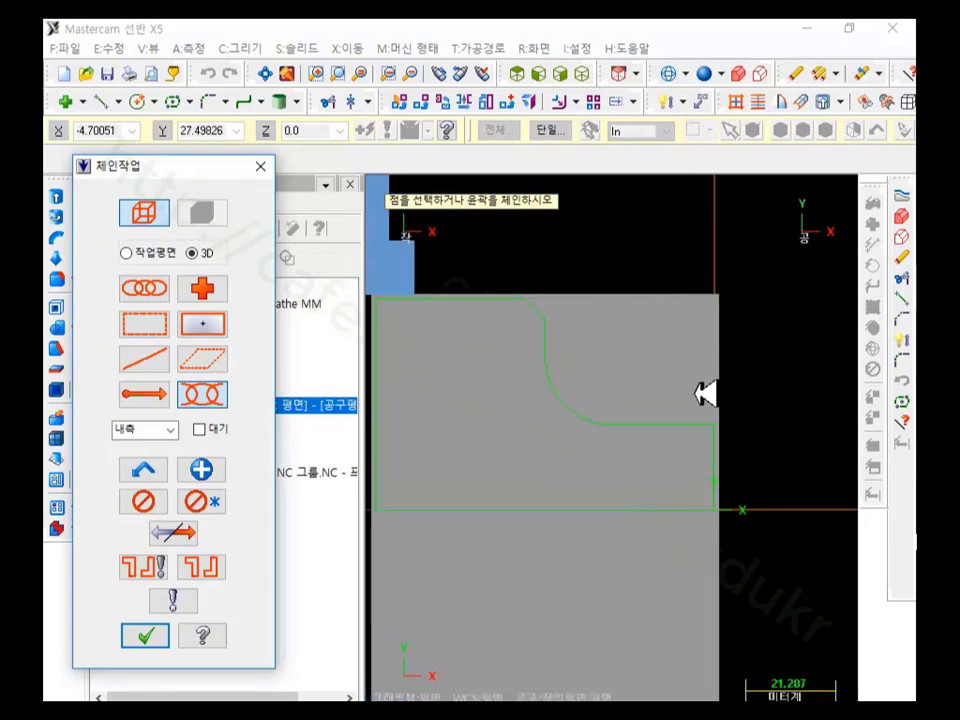
click(701, 423)
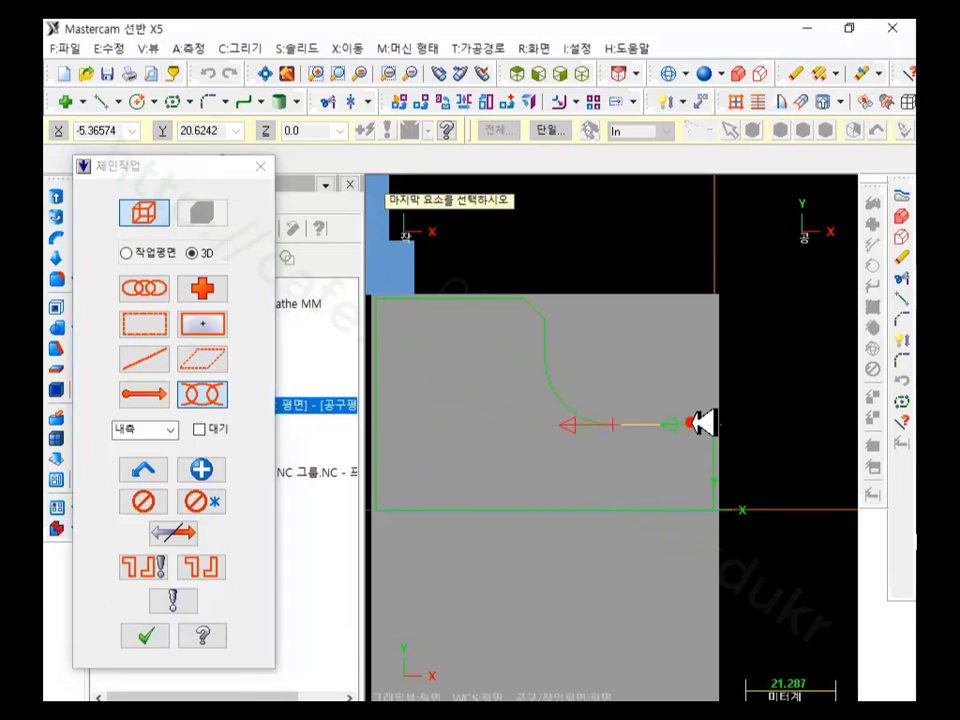
click(543, 305)
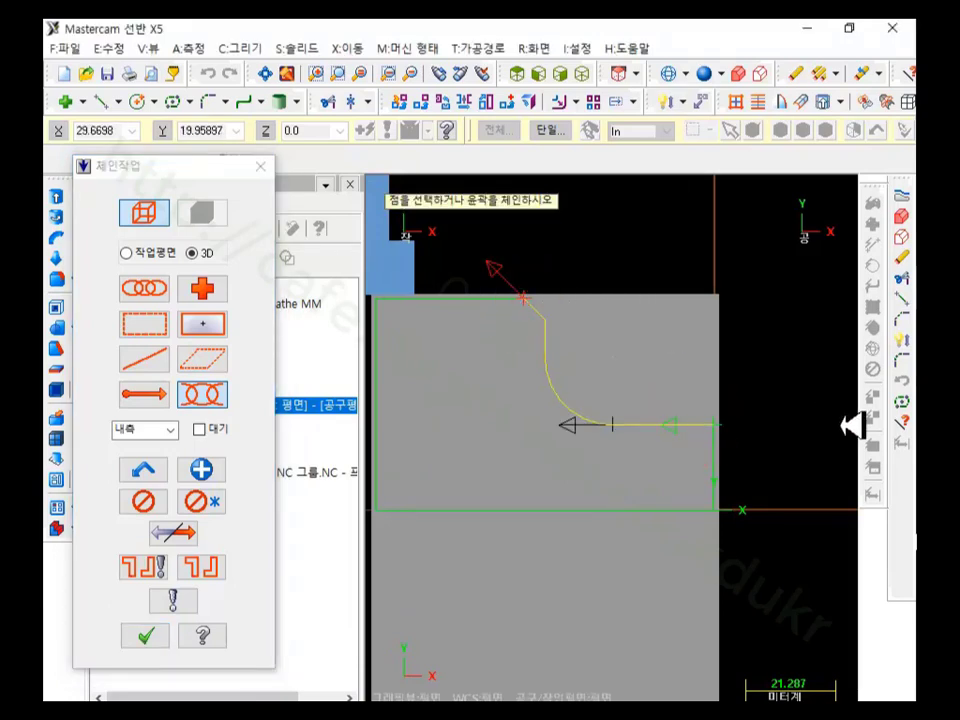
scroll(848, 427, down, 1)
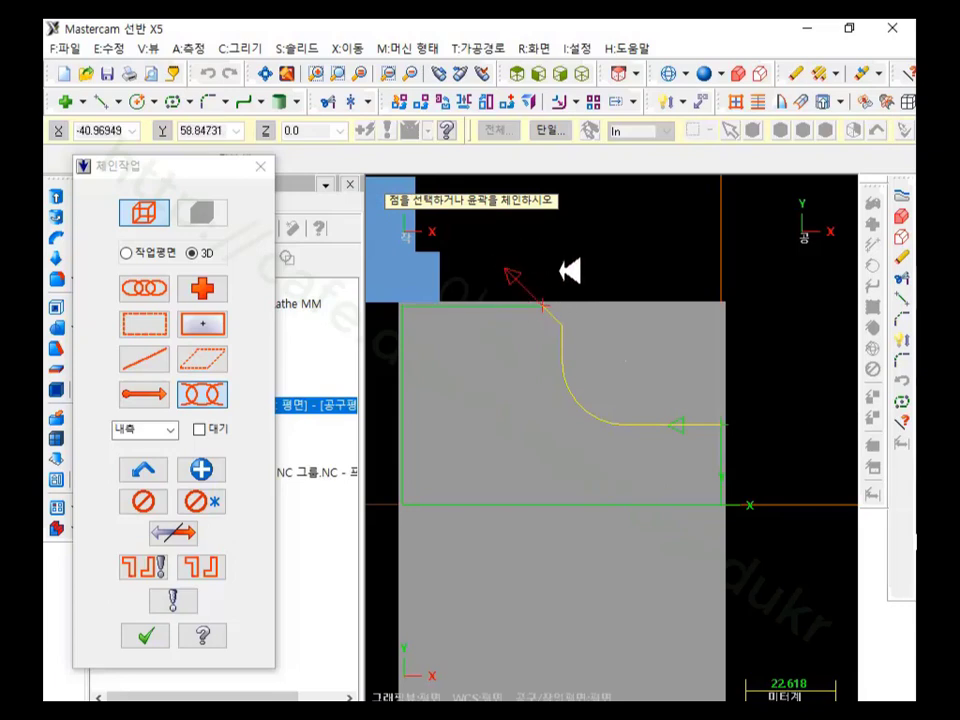
scroll(760, 408, down, 1)
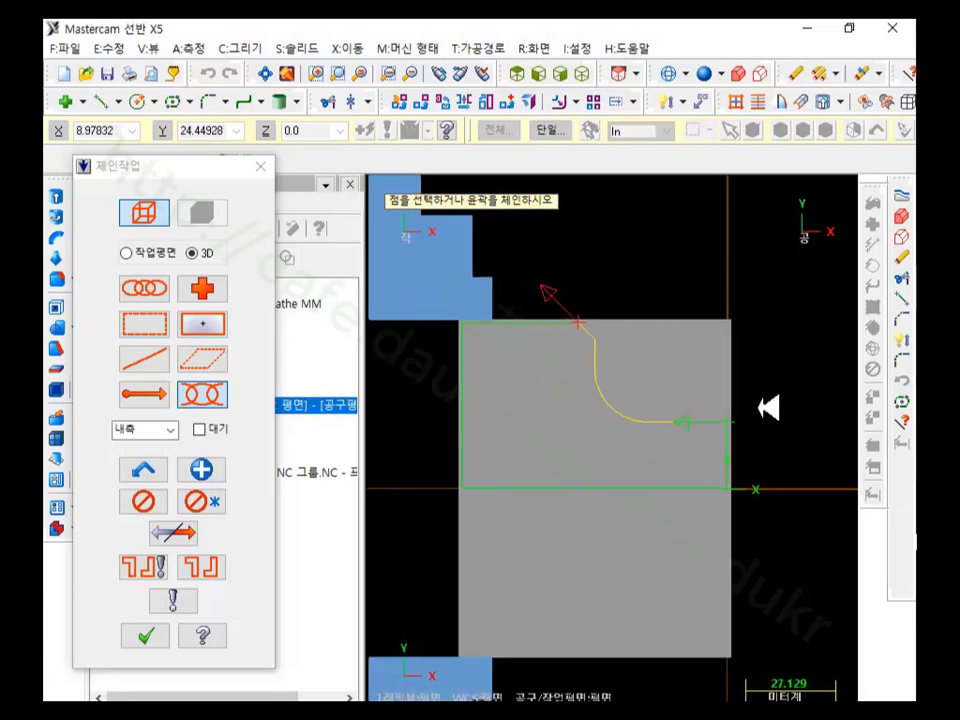
scroll(667, 345, up, 1)
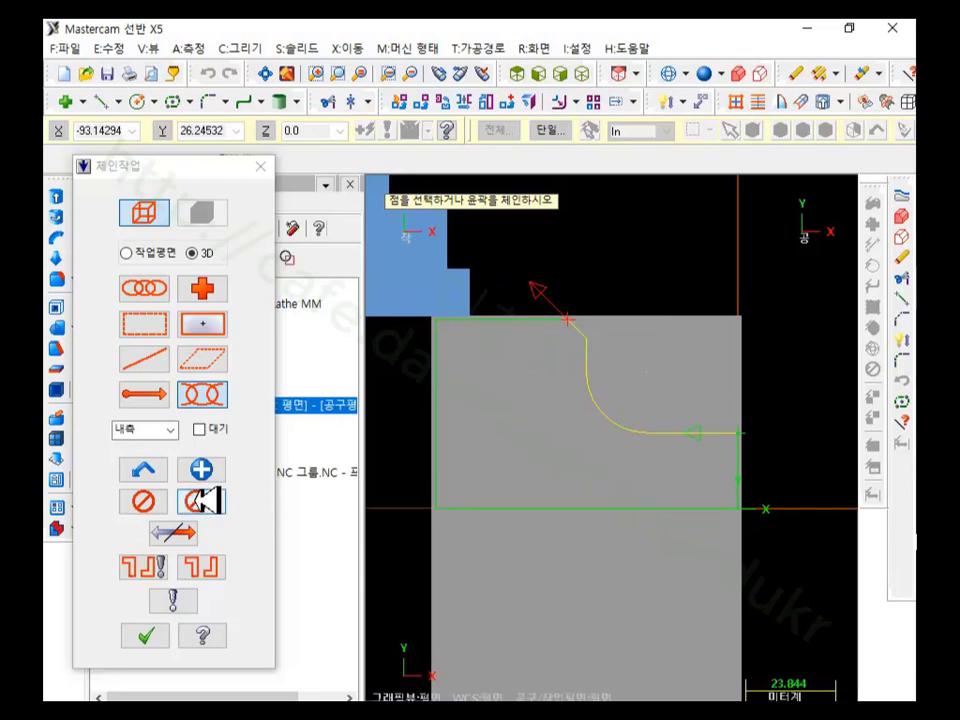
click(150, 500)
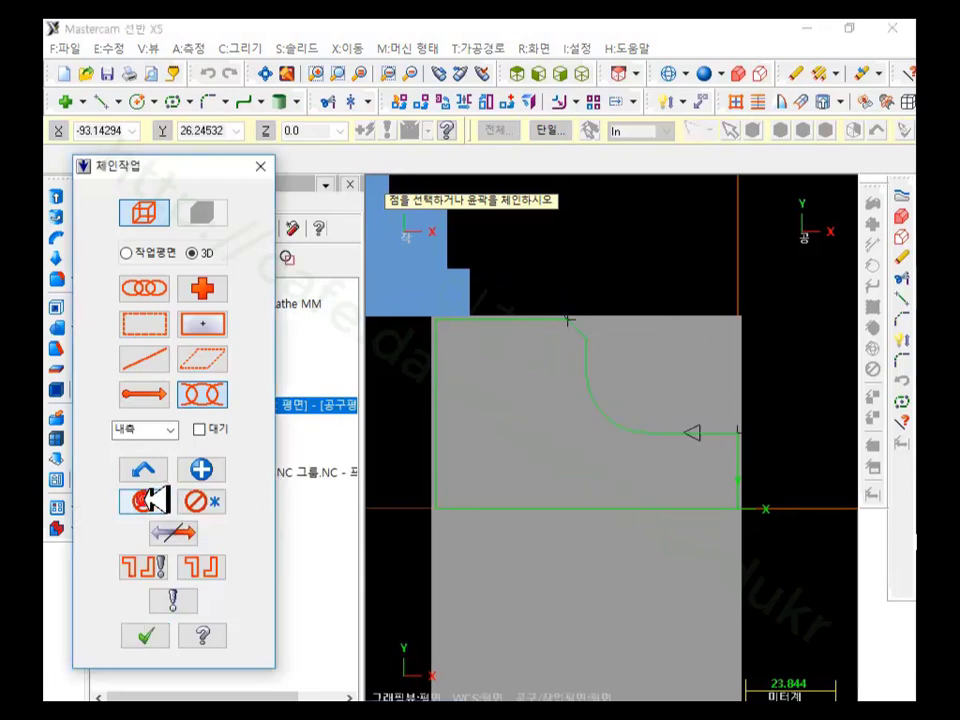
Step: Chain the outer contour from the small-diameter horizontal line through the arc to the chamfer, directed toward the jaws, and accept the chain
scroll(600, 494, down, 1)
scroll(600, 494, up, 1)
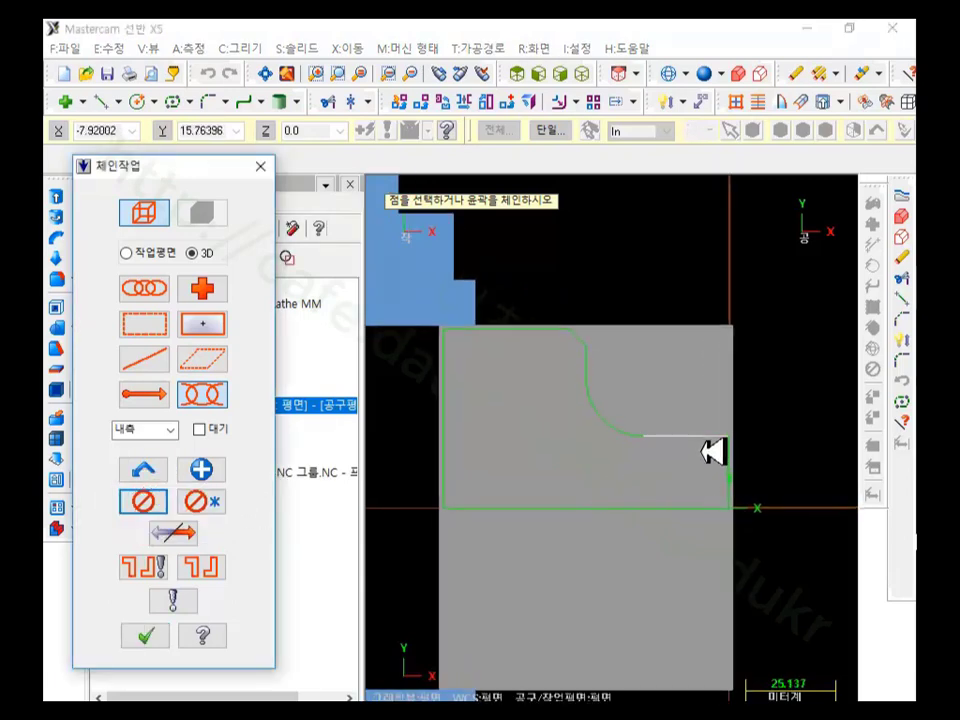
scroll(714, 456, up, 2)
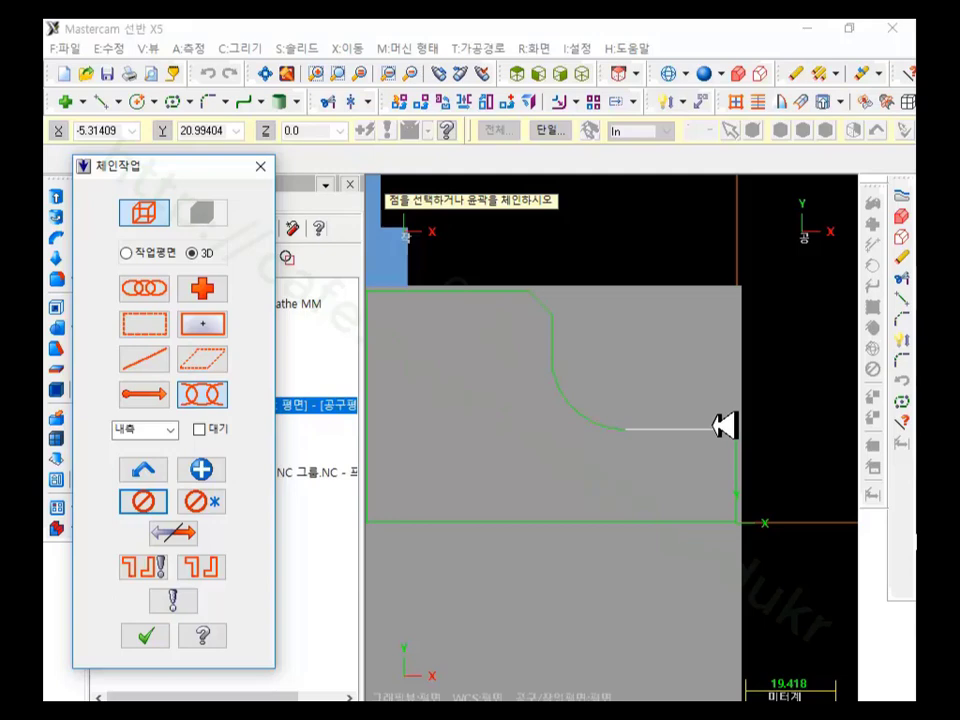
click(722, 427)
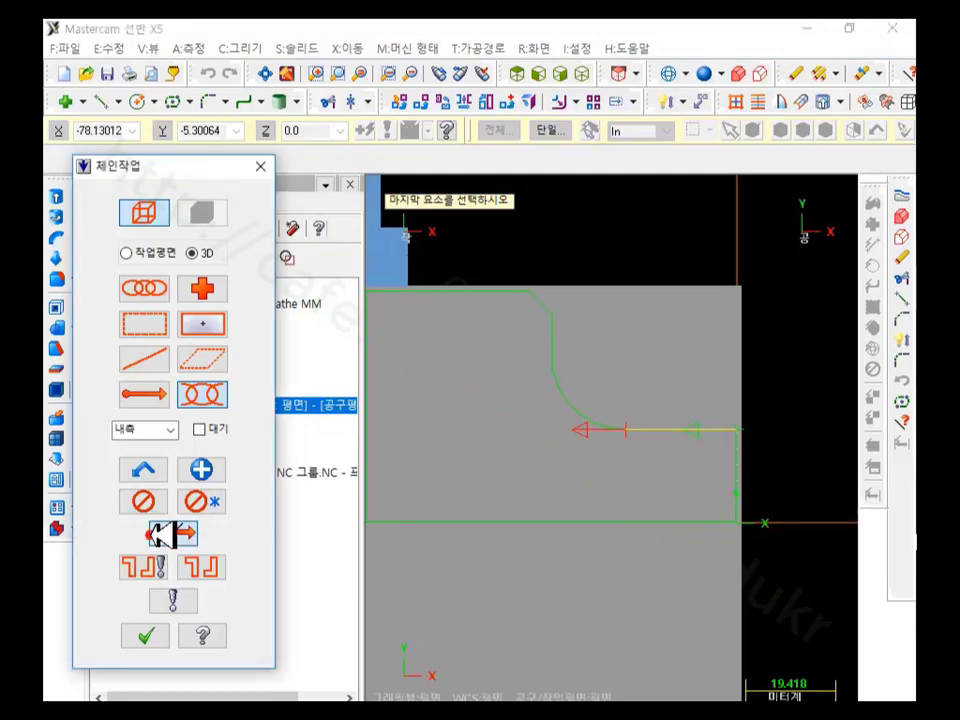
click(172, 533)
scroll(439, 529, down, 1)
scroll(458, 522, up, 1)
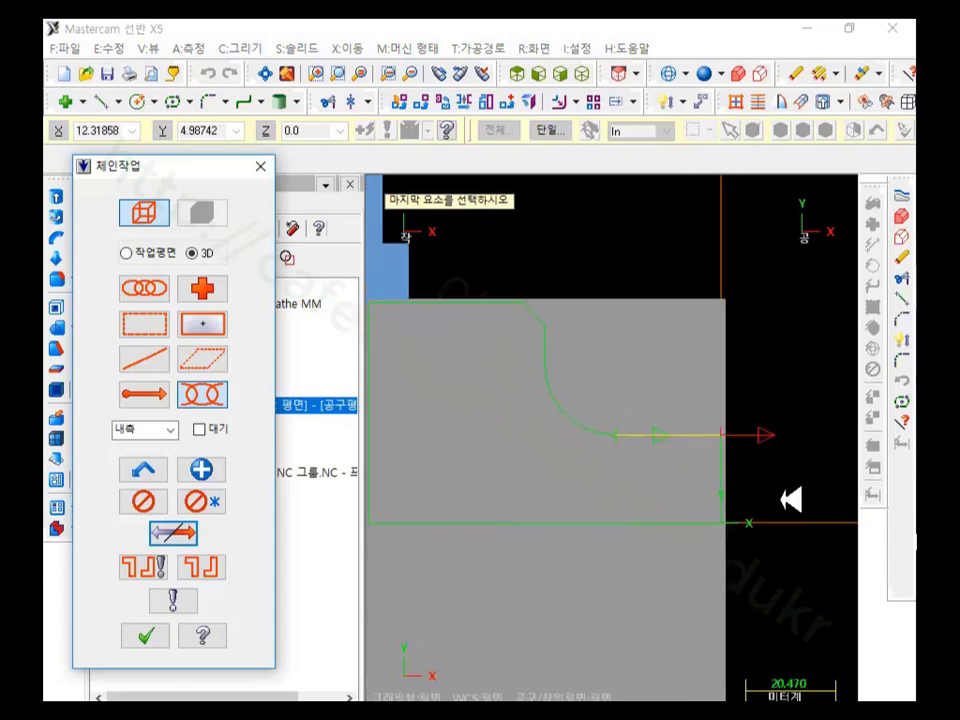
click(180, 530)
scroll(673, 534, up, 1)
scroll(673, 535, down, 1)
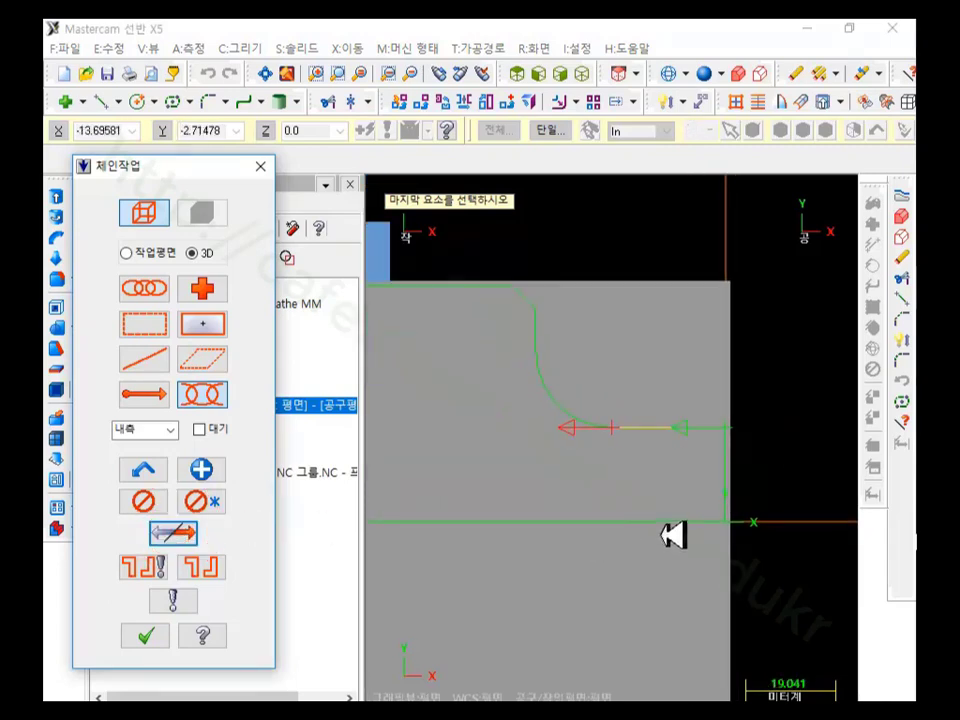
click(527, 300)
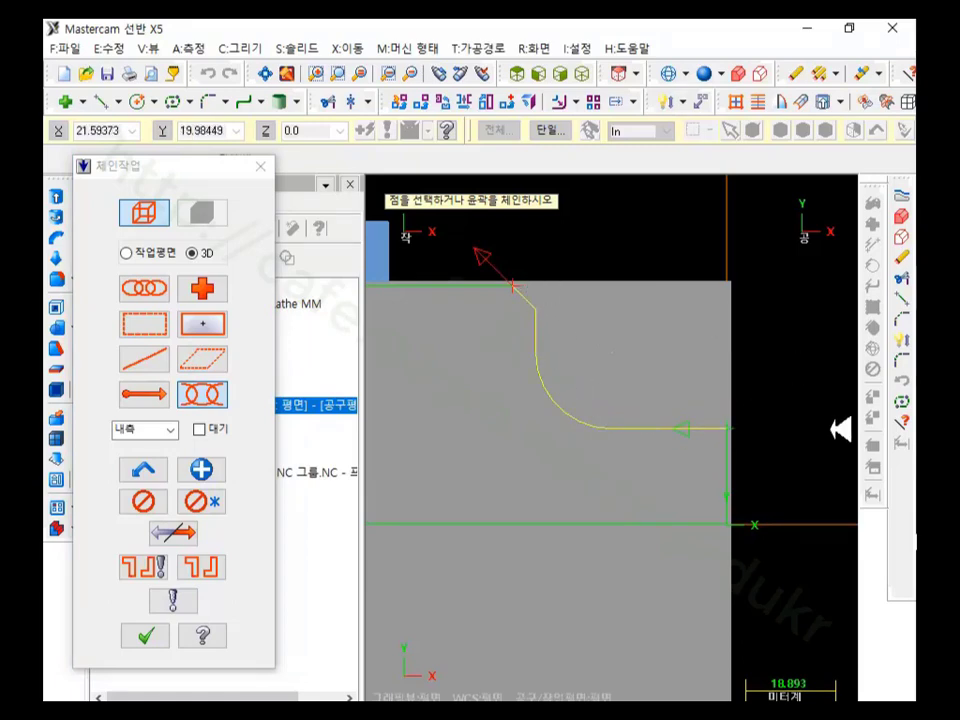
click(160, 636)
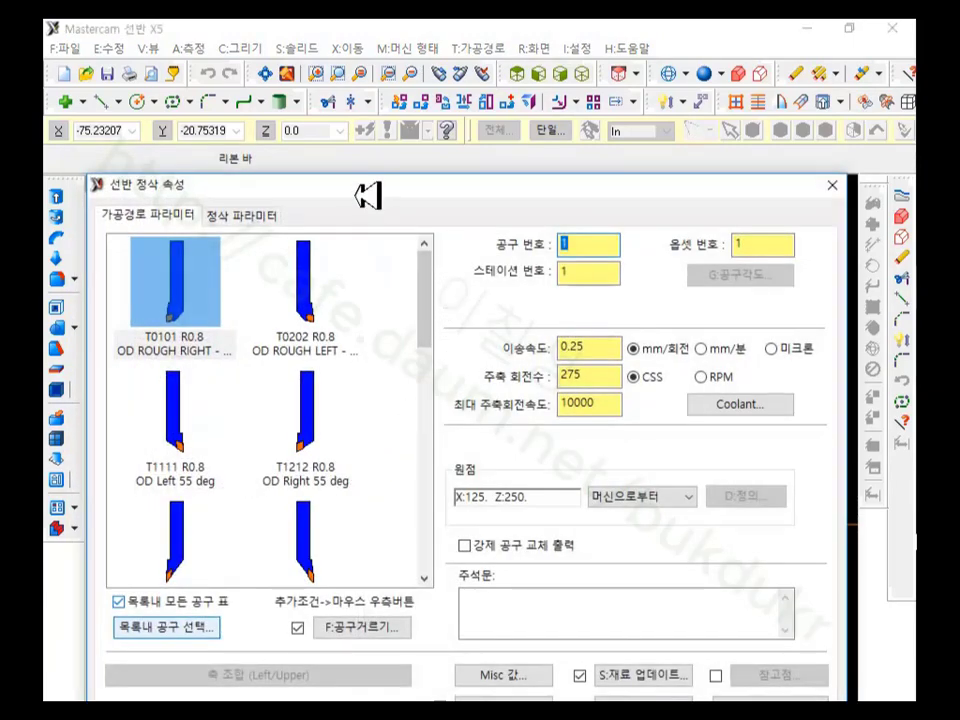
Step: Choose tool T0101 R0.8 OD ROUGH RIGHT - 80 DEG for the finish toolpath and open its tool definition
drag(368, 196, 398, 72)
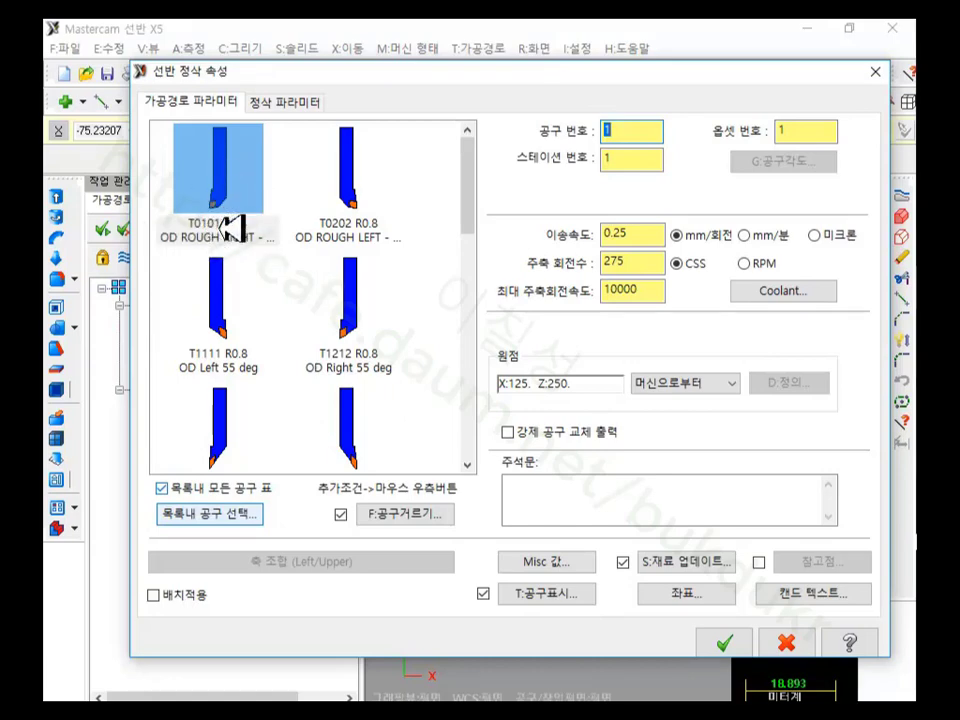
mouse_move(232, 229)
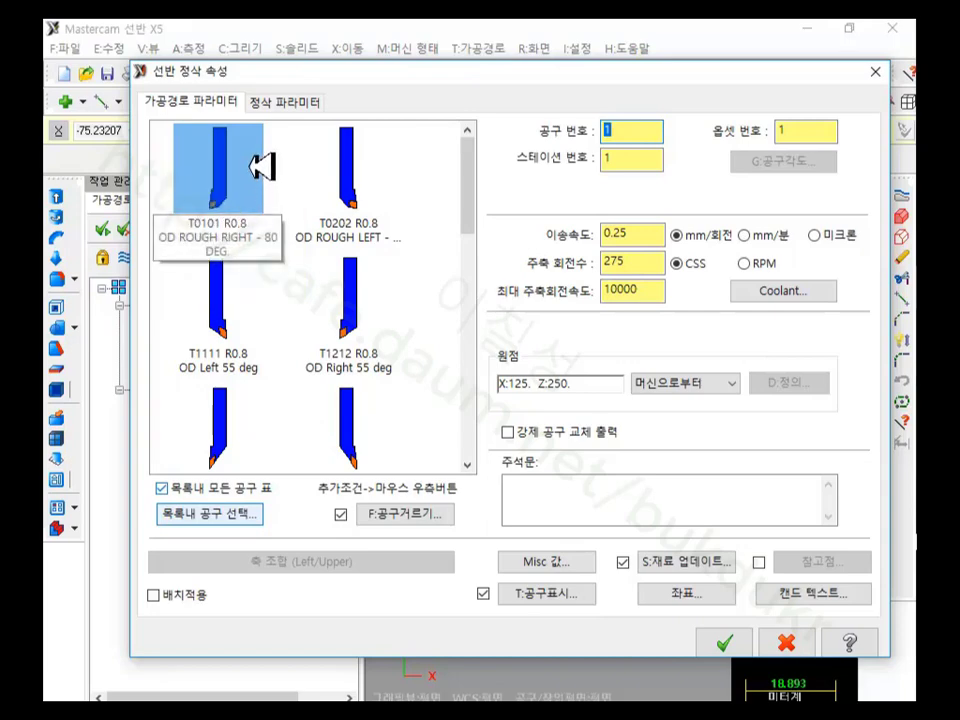
mouse_move(262, 167)
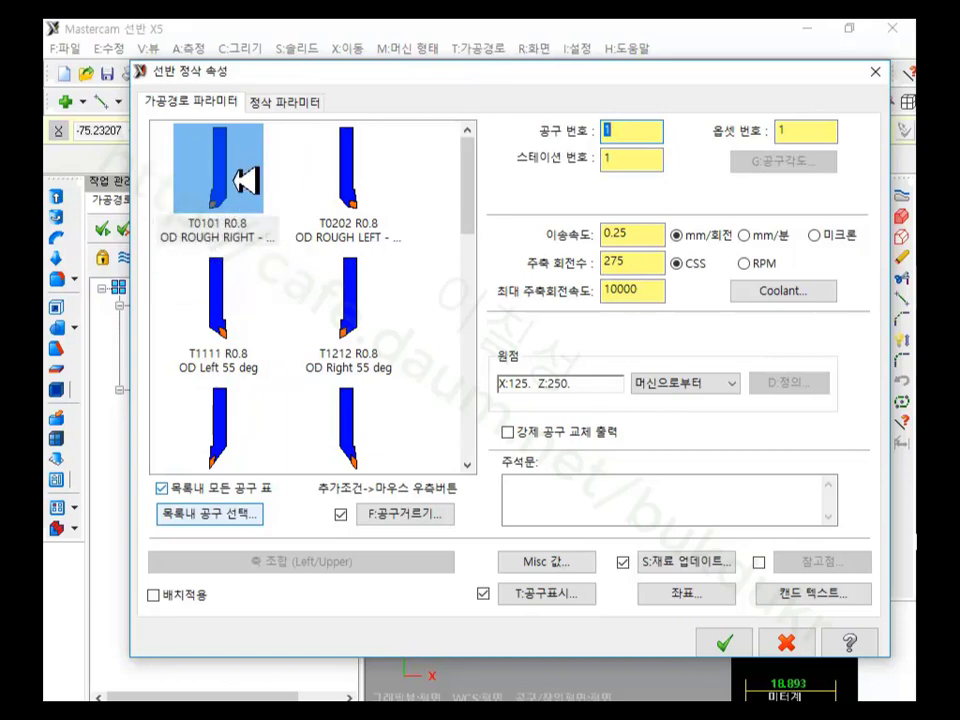
click(215, 186)
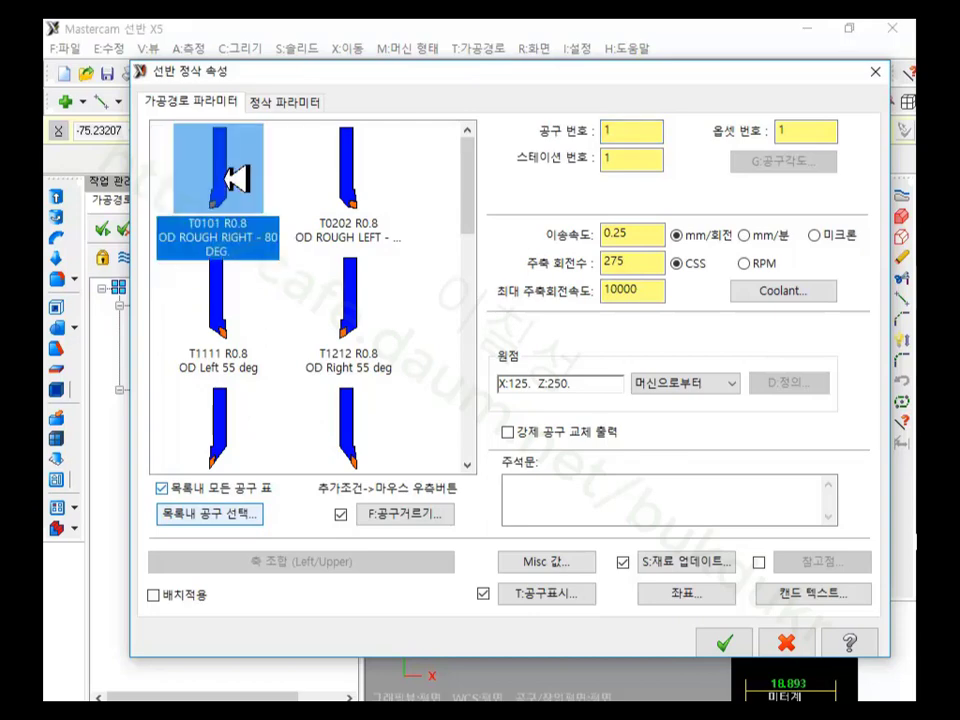
mouse_move(236, 178)
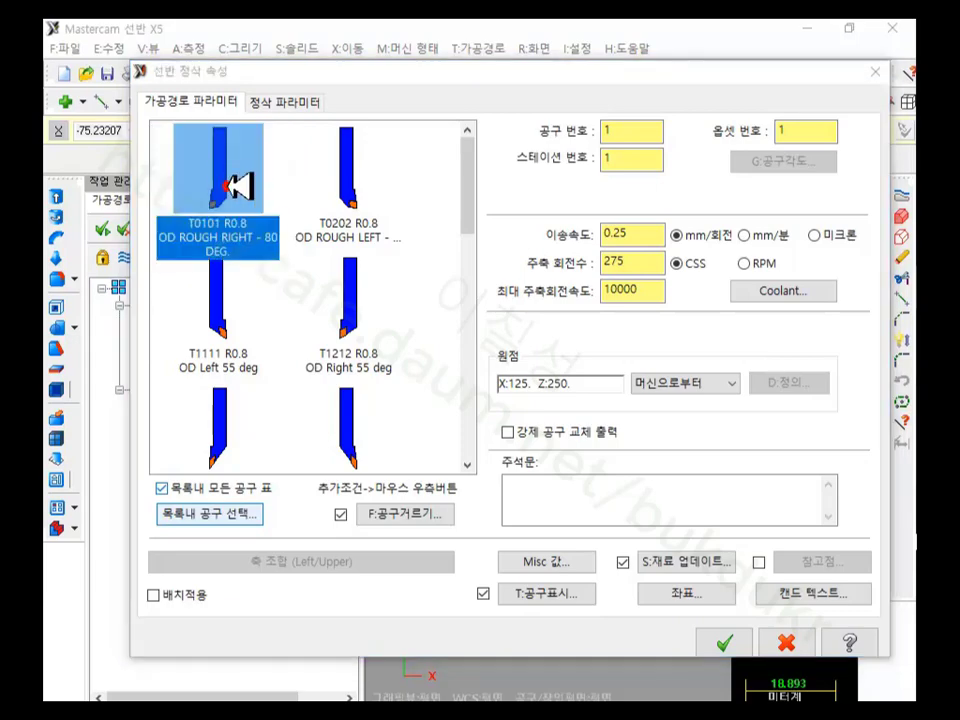
double_click(226, 186)
drag(310, 165, 544, 97)
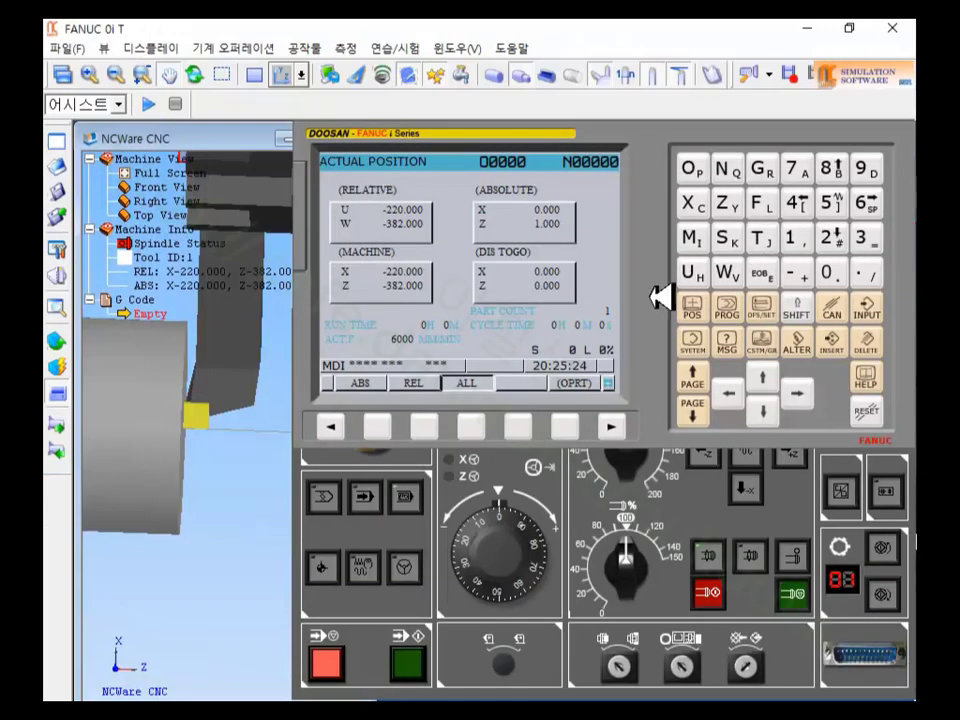
Step: Examine the tool tip in the FANUC 0i T simulator and compare it with the Mastercam tool's insert shape, corner radius and holder
scroll(205, 413, up, 5)
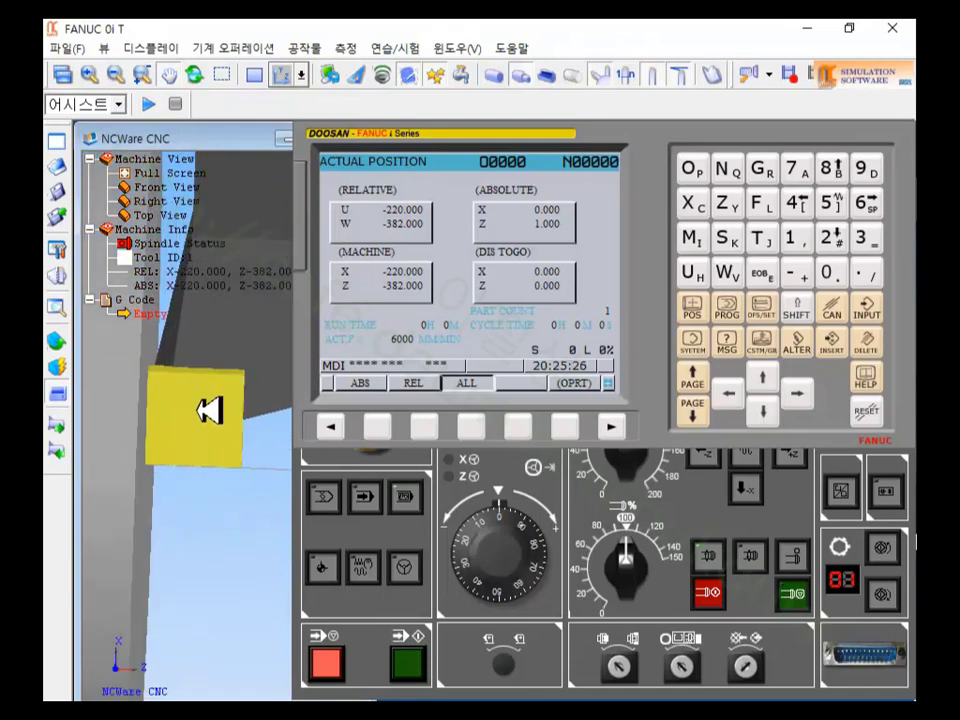
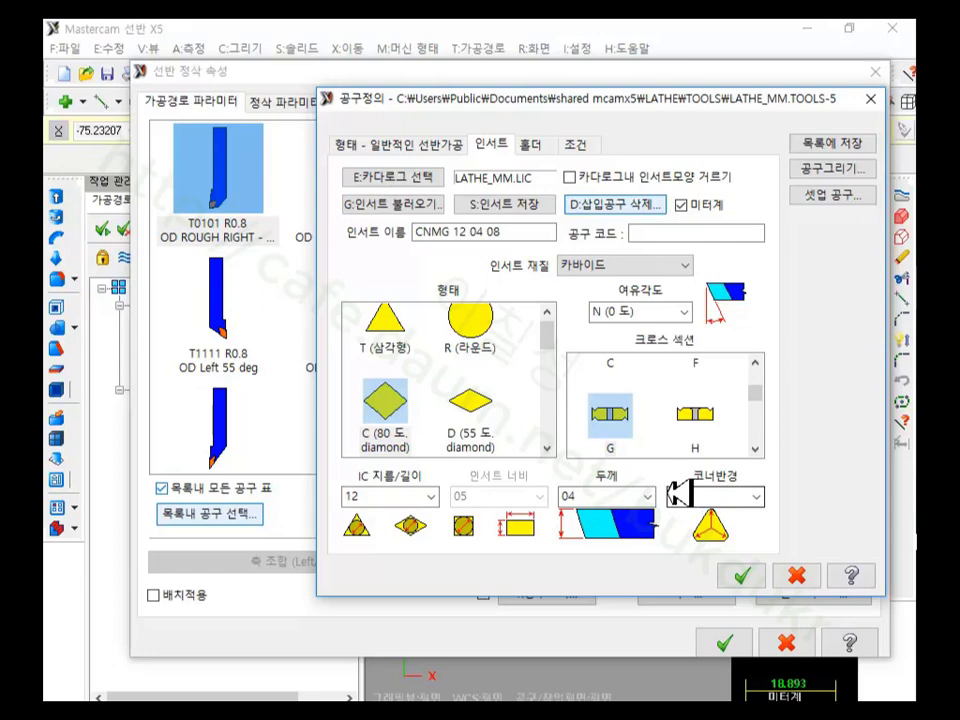
click(750, 497)
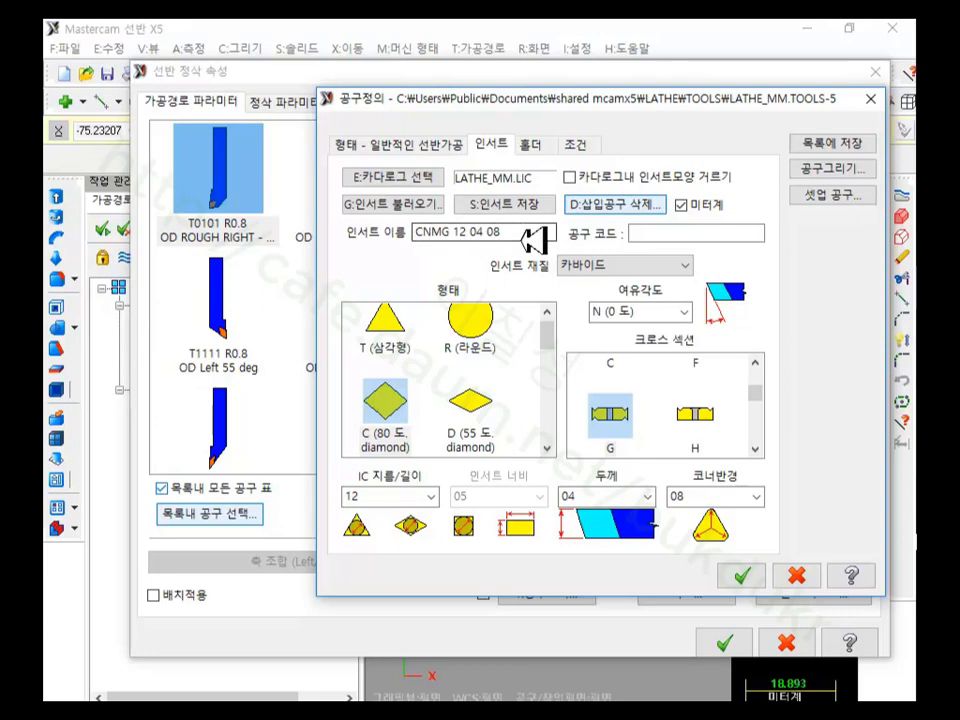
click(533, 146)
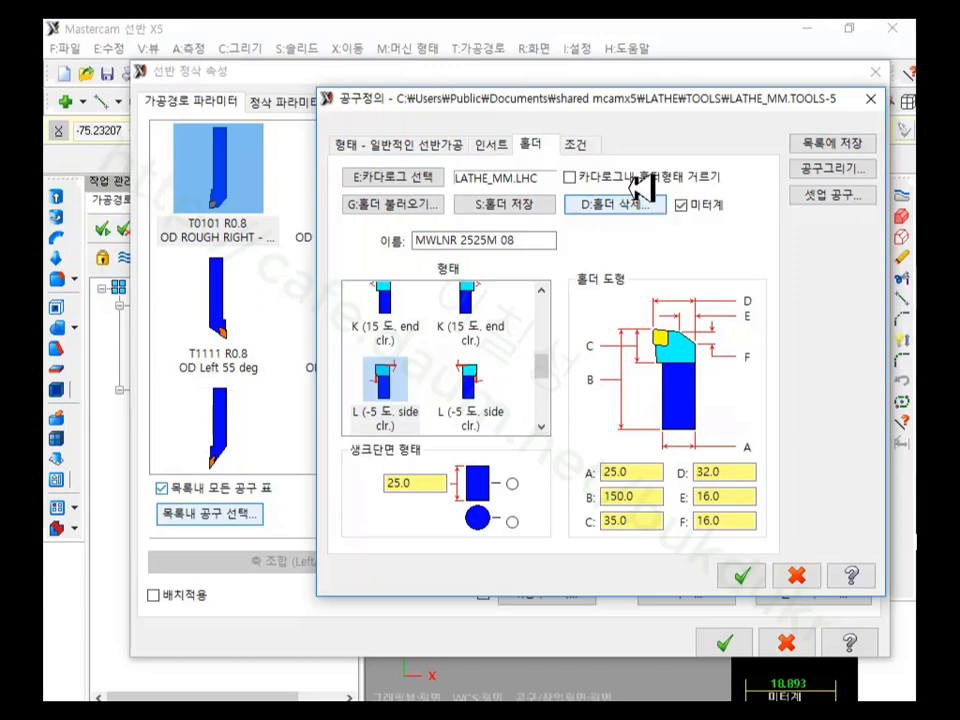
Step: Review the tool definition's tool, offset and station numbers and compare them with the tool mounted in the FANUC 0i T simulator
click(580, 142)
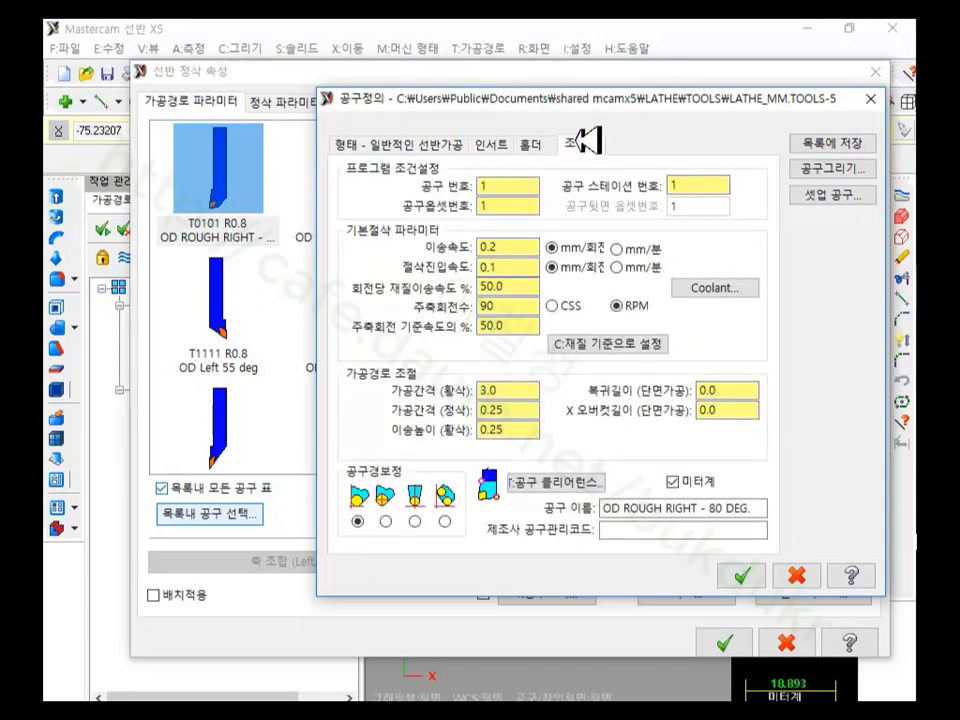
click(494, 201)
click(681, 185)
click(500, 185)
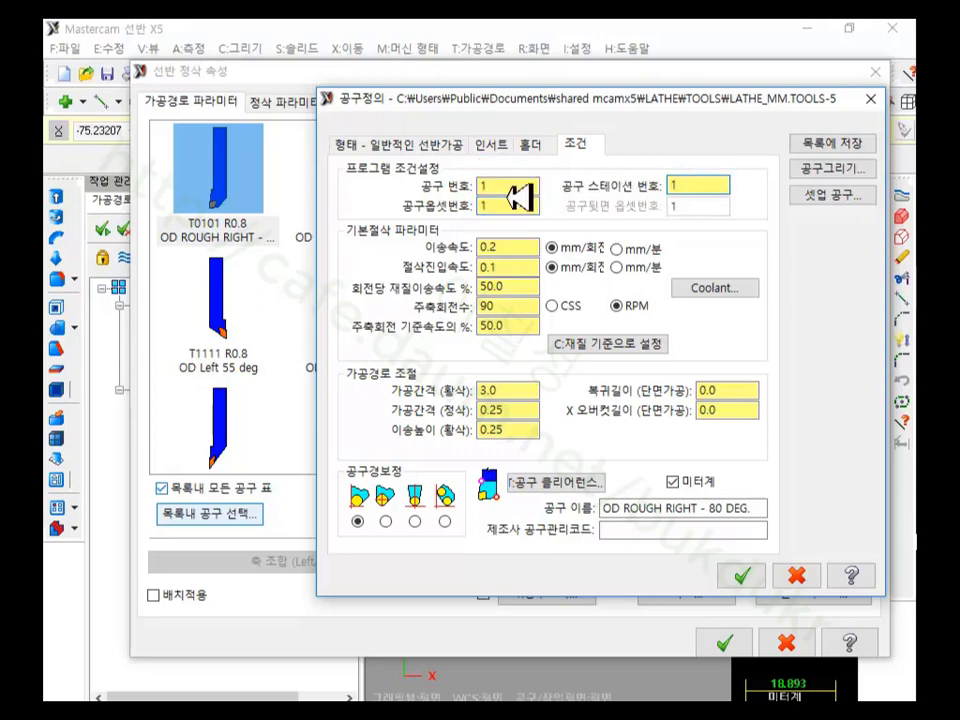
click(499, 204)
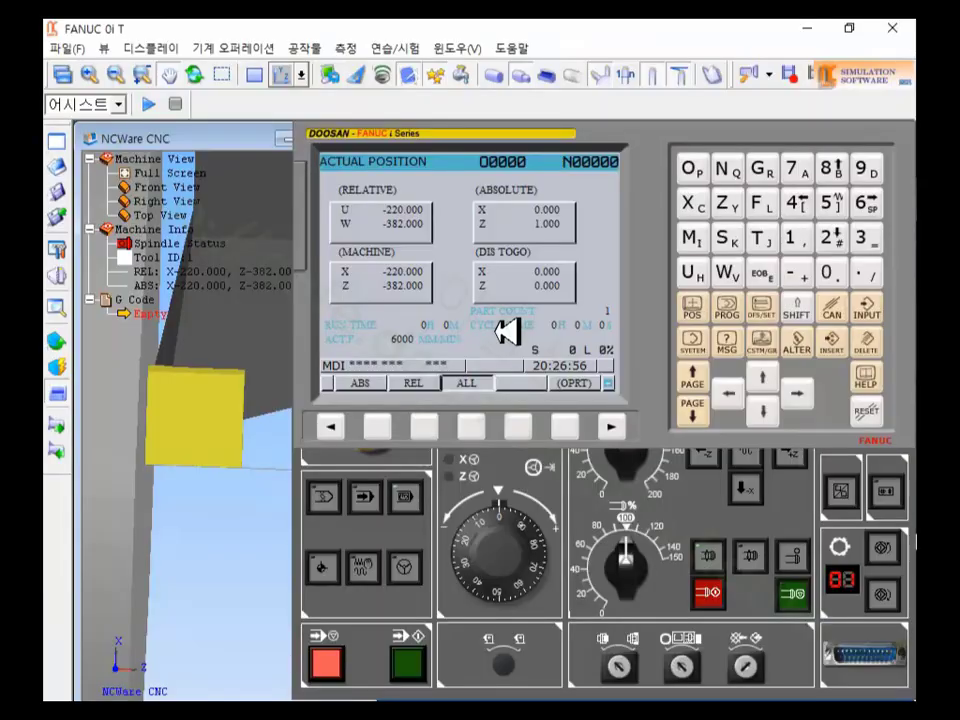
click(188, 478)
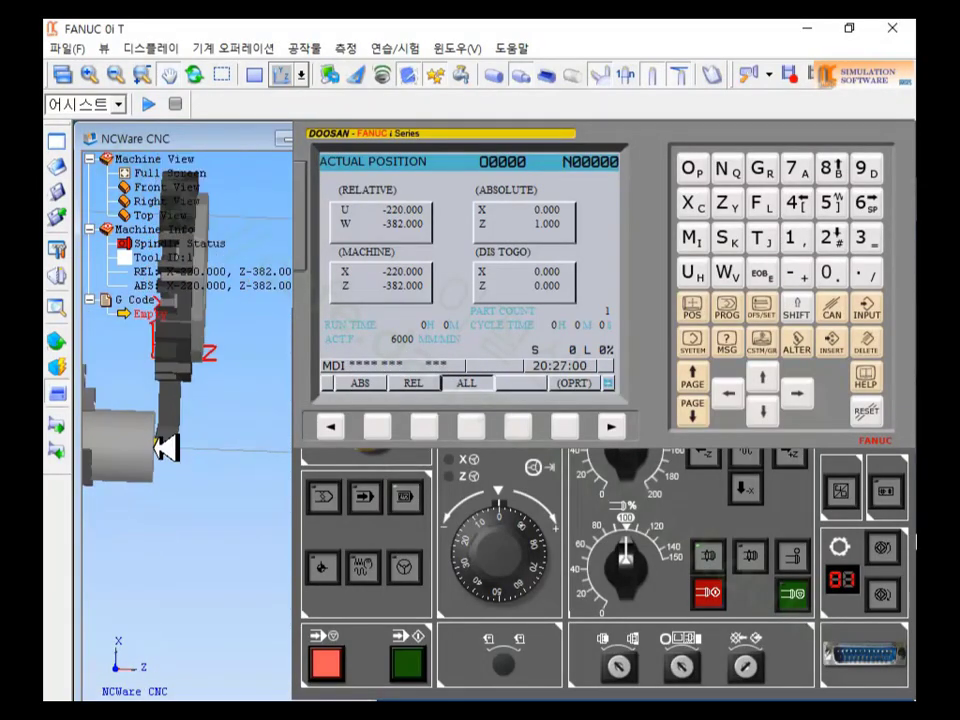
drag(226, 436, 258, 392)
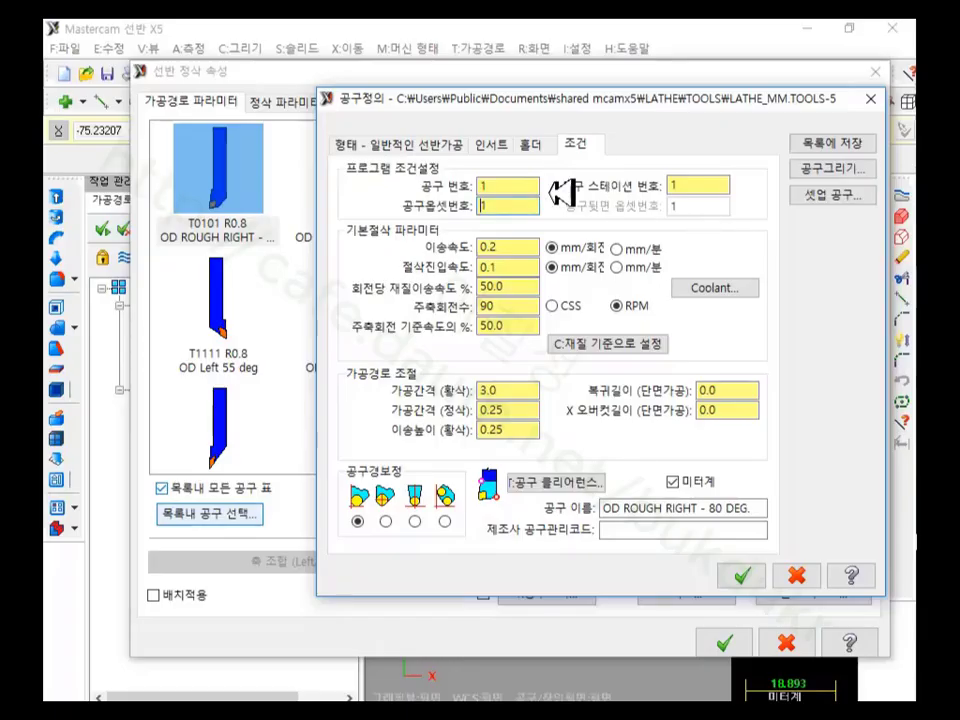
Step: Set the tool's feed rate and plunge feed rate both to 0.25 mm per revolution, keeping tool and offset number 1
click(516, 186)
click(528, 203)
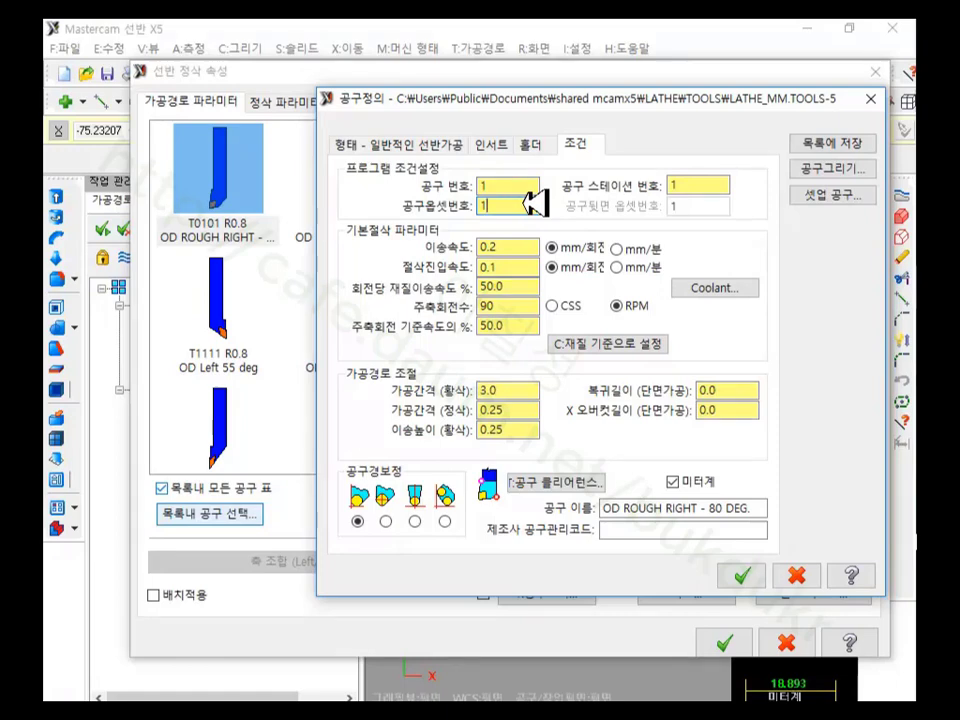
click(516, 245)
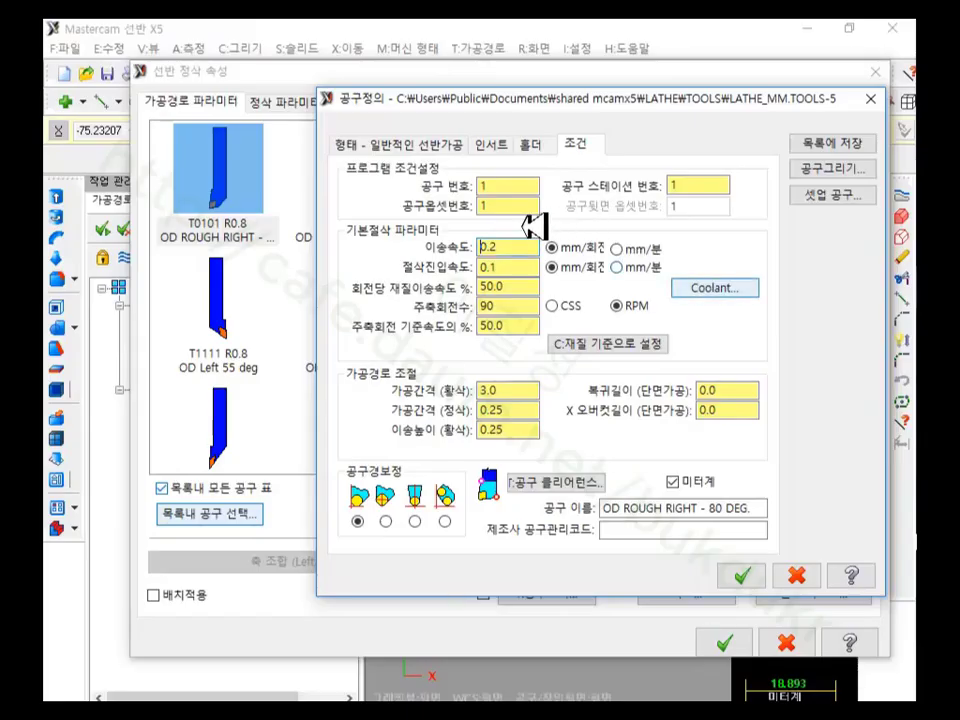
click(506, 246)
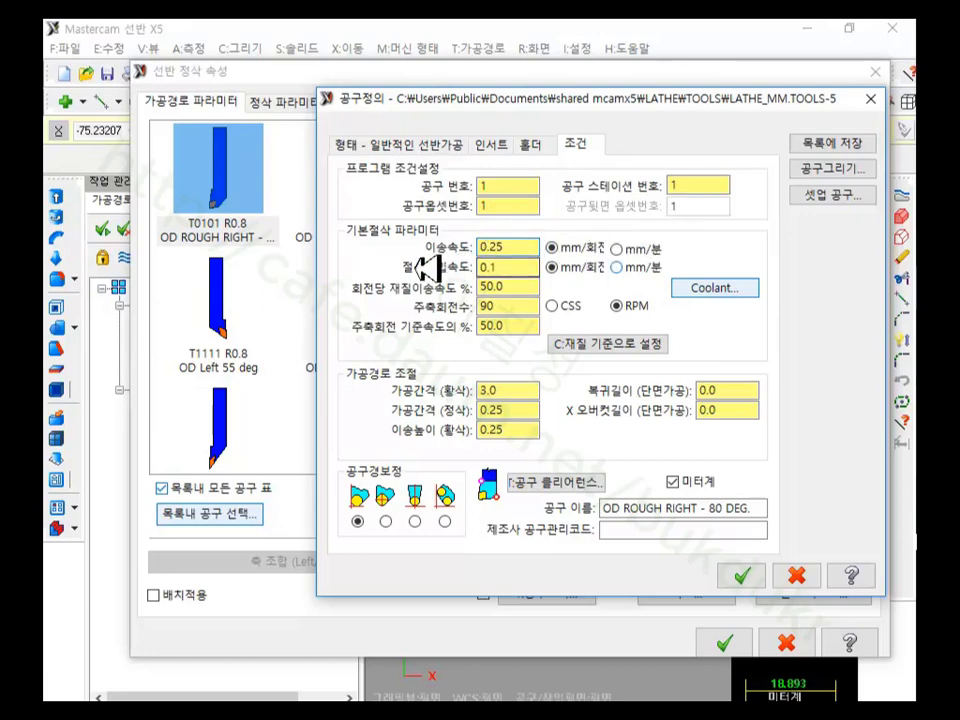
click(508, 248)
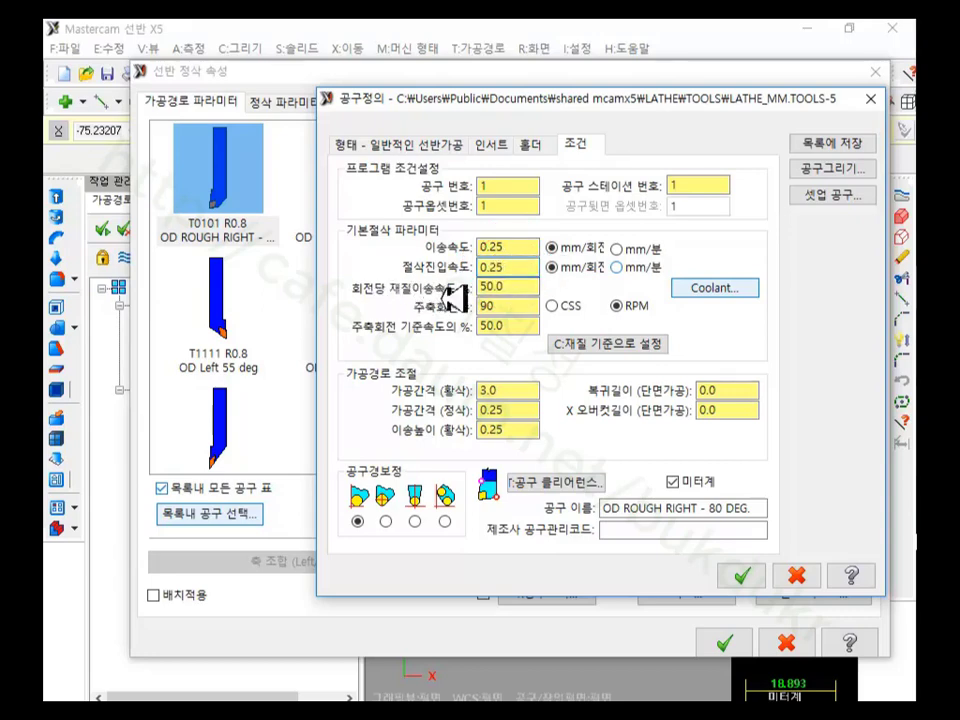
Step: Set the tool's spindle speed to 500 RPM, check its insert, and accept the tool definition
click(538, 286)
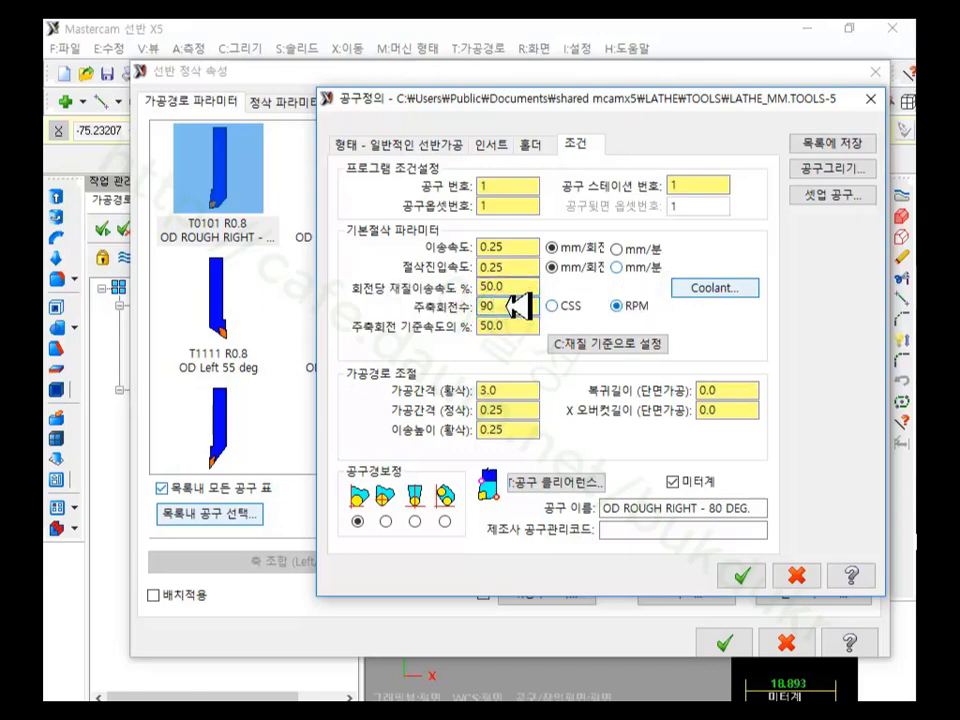
double_click(505, 306)
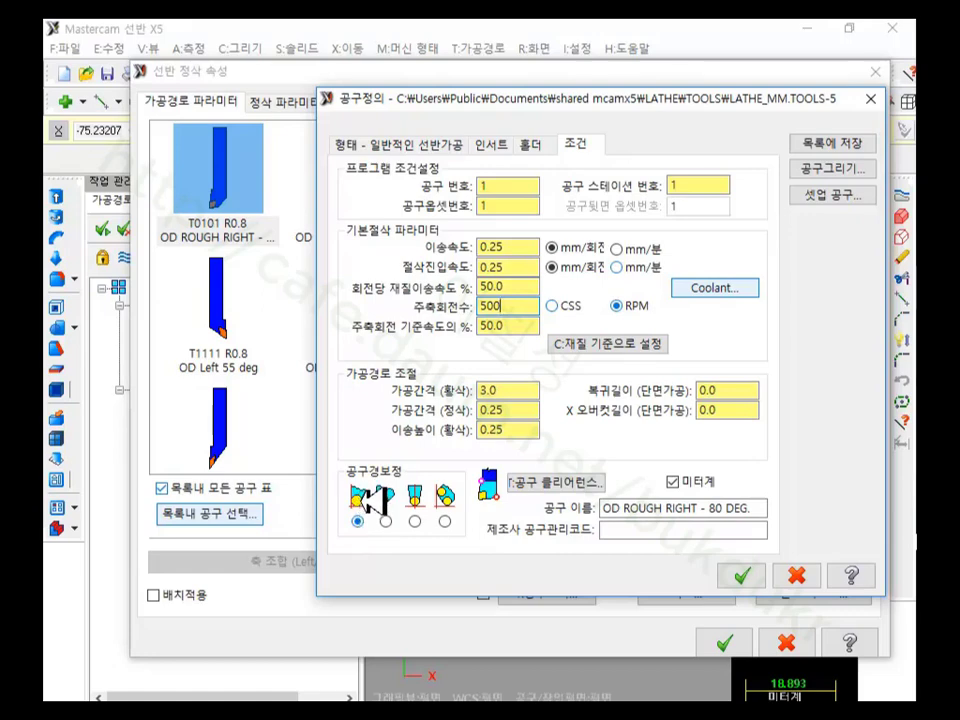
click(489, 144)
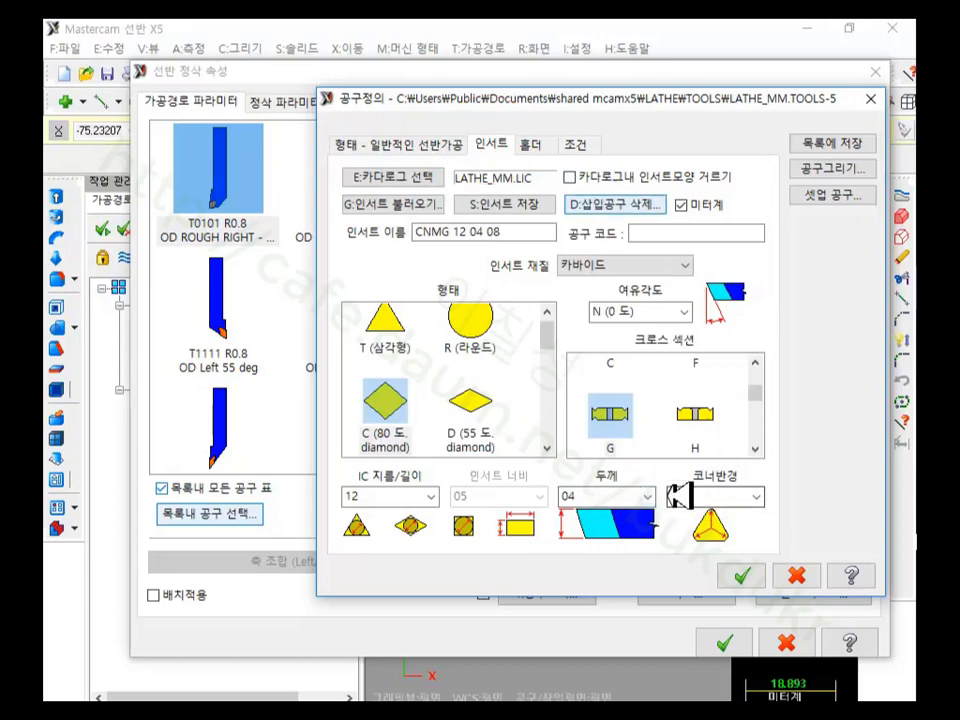
click(576, 144)
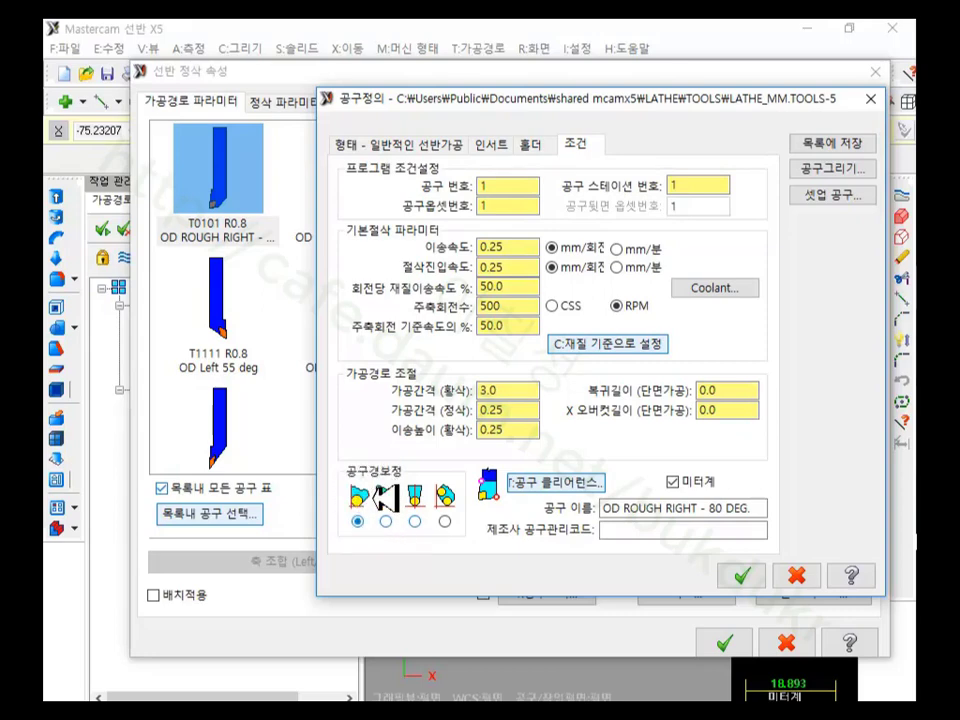
click(752, 574)
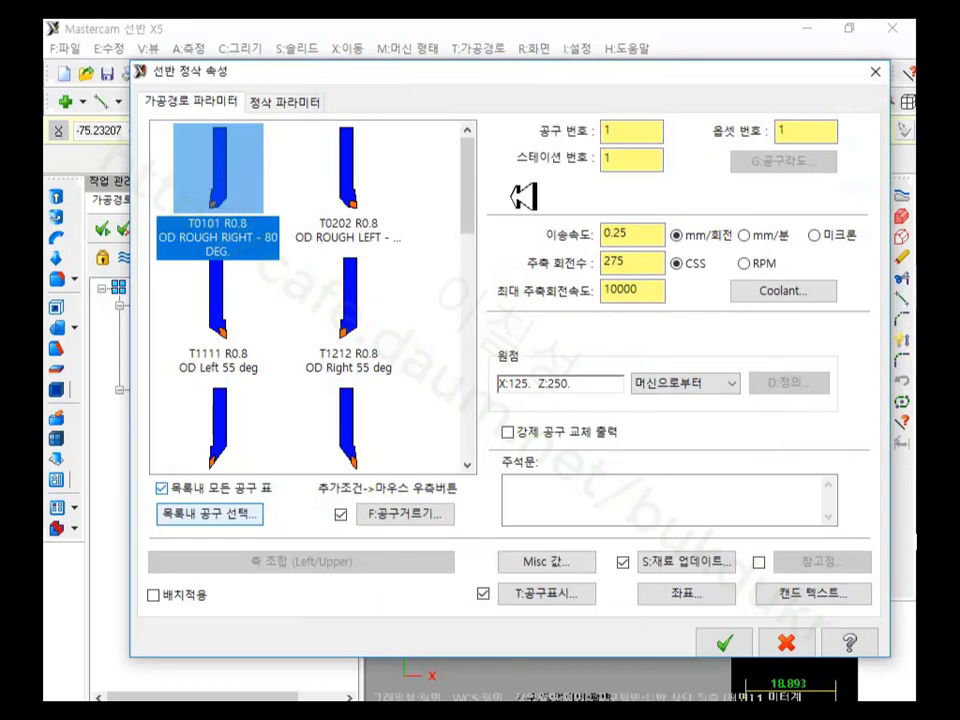
Step: Switch the finish toolpath's spindle control to RPM and set its spindle speed to 500
click(628, 134)
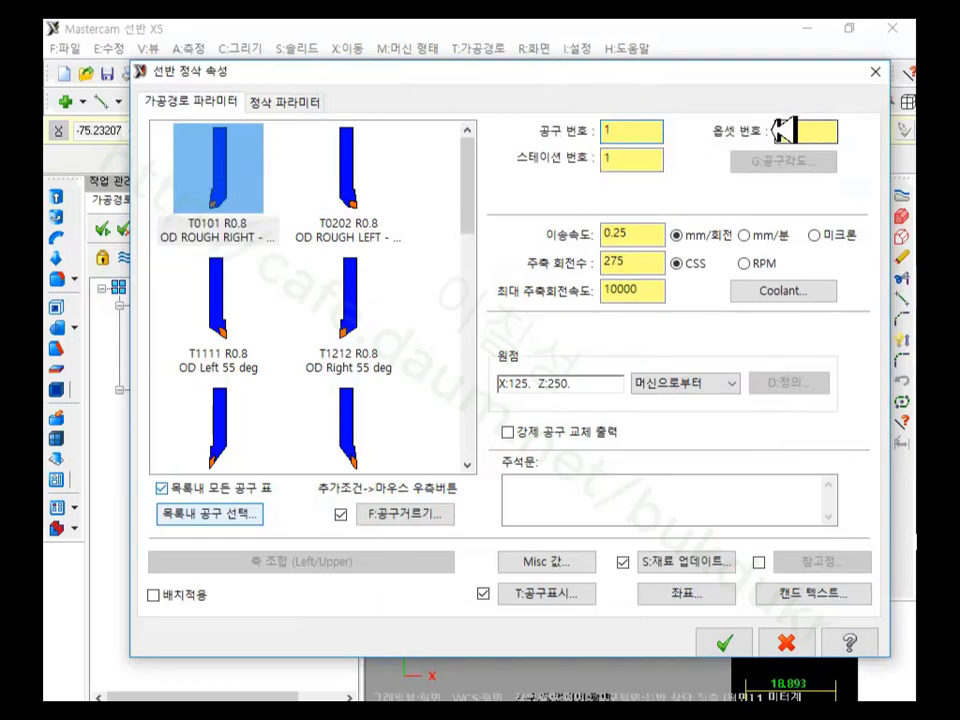
click(648, 233)
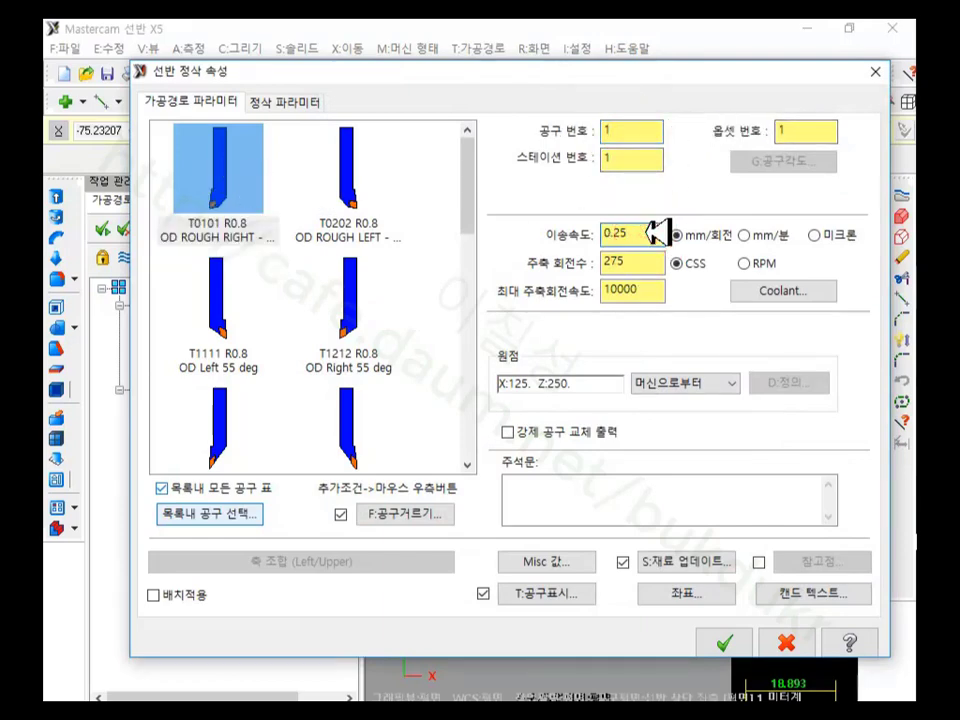
click(746, 263)
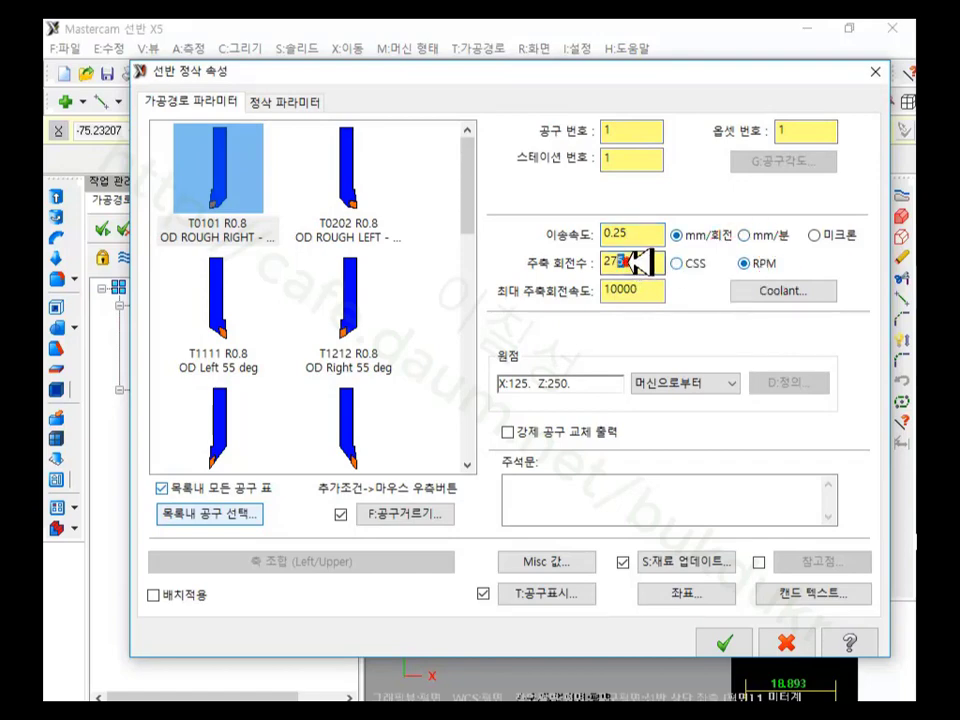
double_click(614, 262)
text(500)
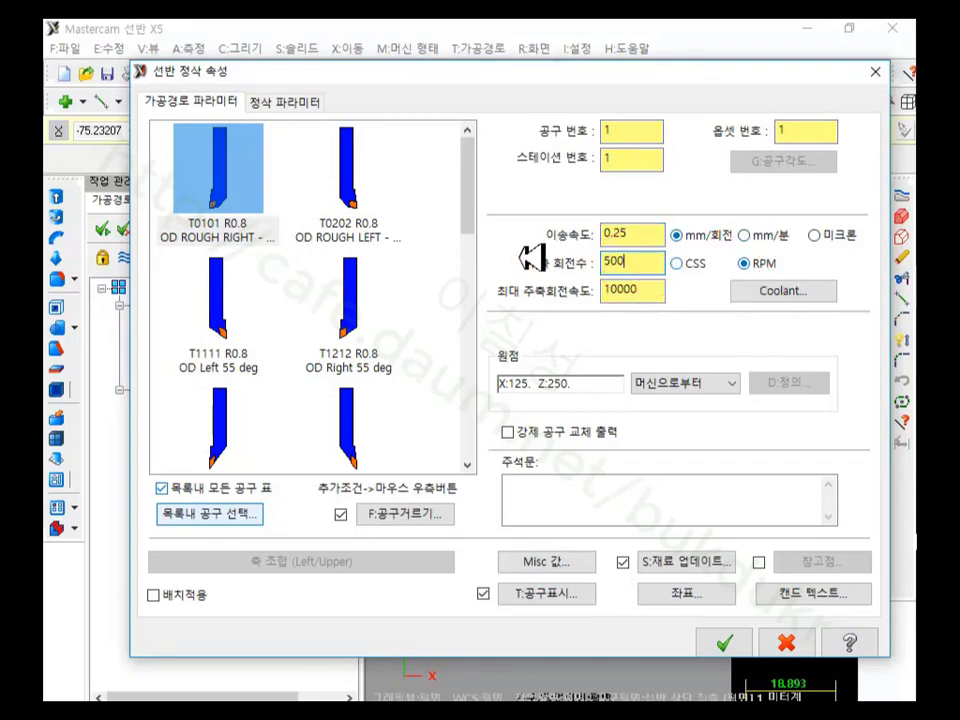
Step: Set the finish toolpath's maximum spindle speed to 500
double_click(654, 289)
click(634, 260)
click(638, 287)
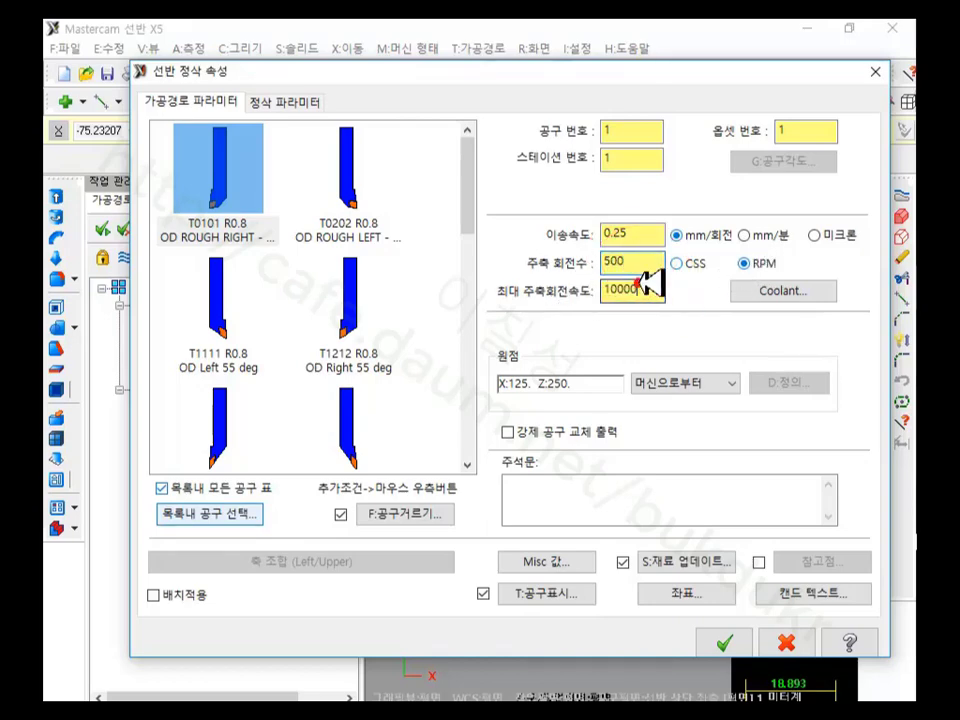
double_click(626, 286)
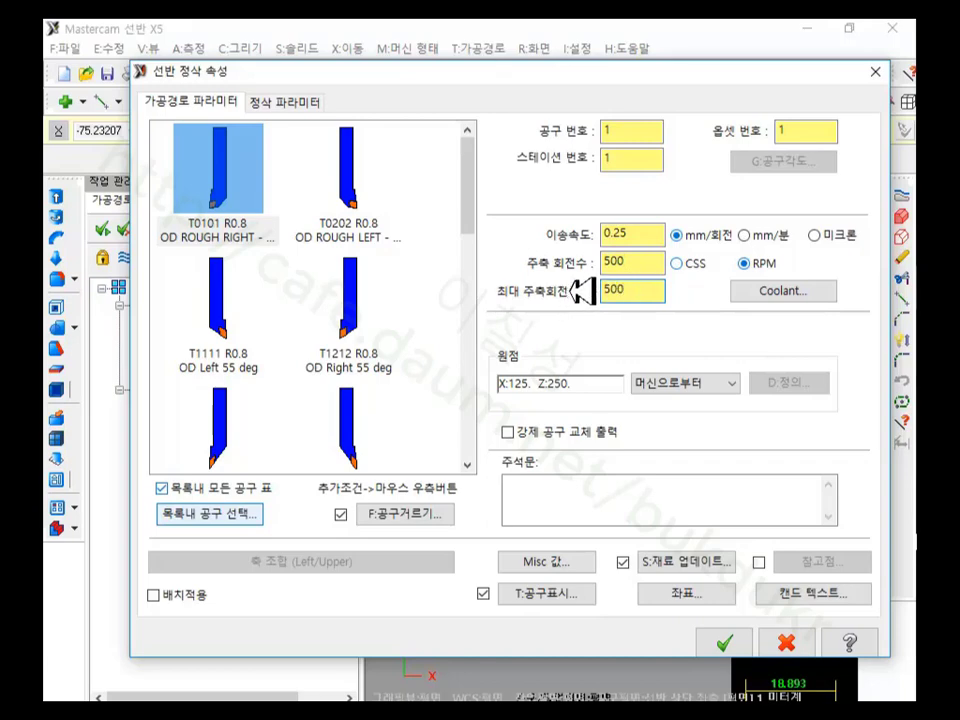
click(640, 264)
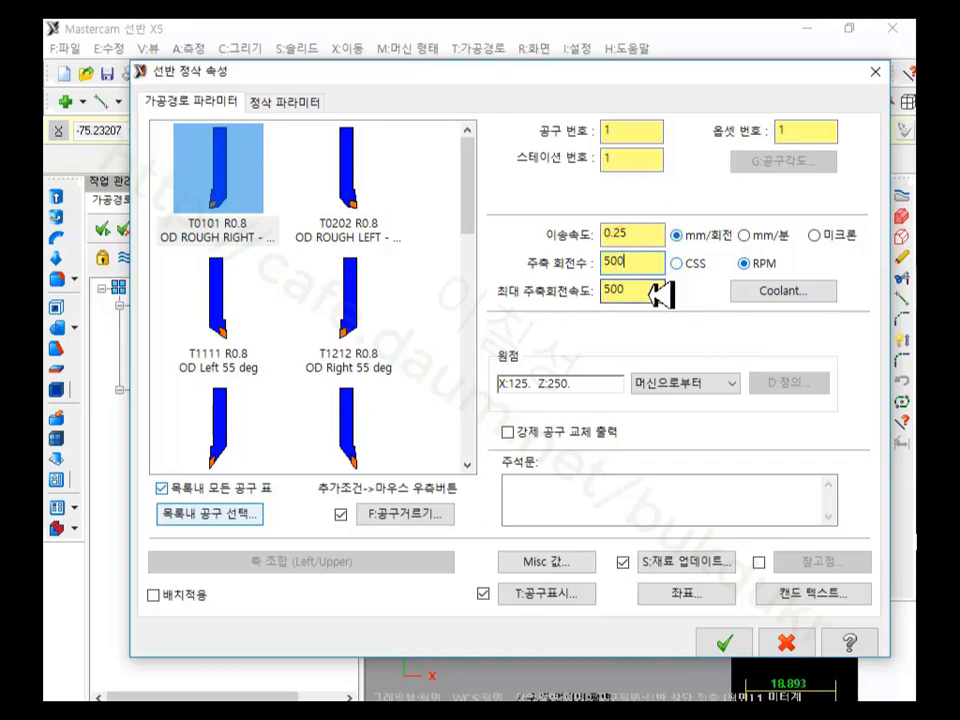
click(655, 290)
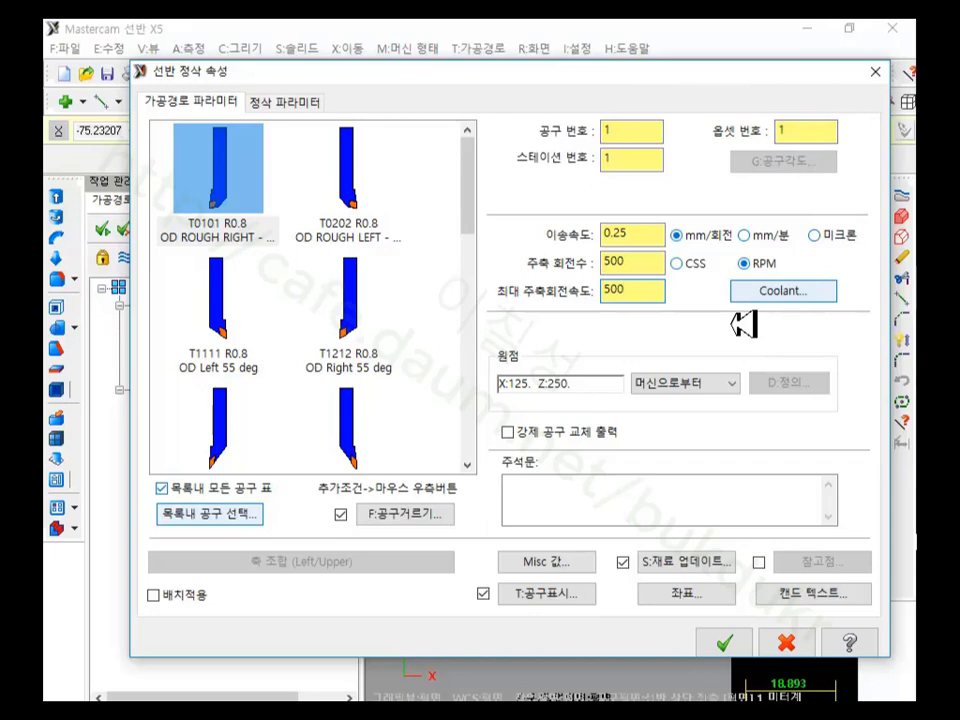
Step: Review the finish parameters for X and Z stock to leave, finish stepover and number of passes
click(299, 102)
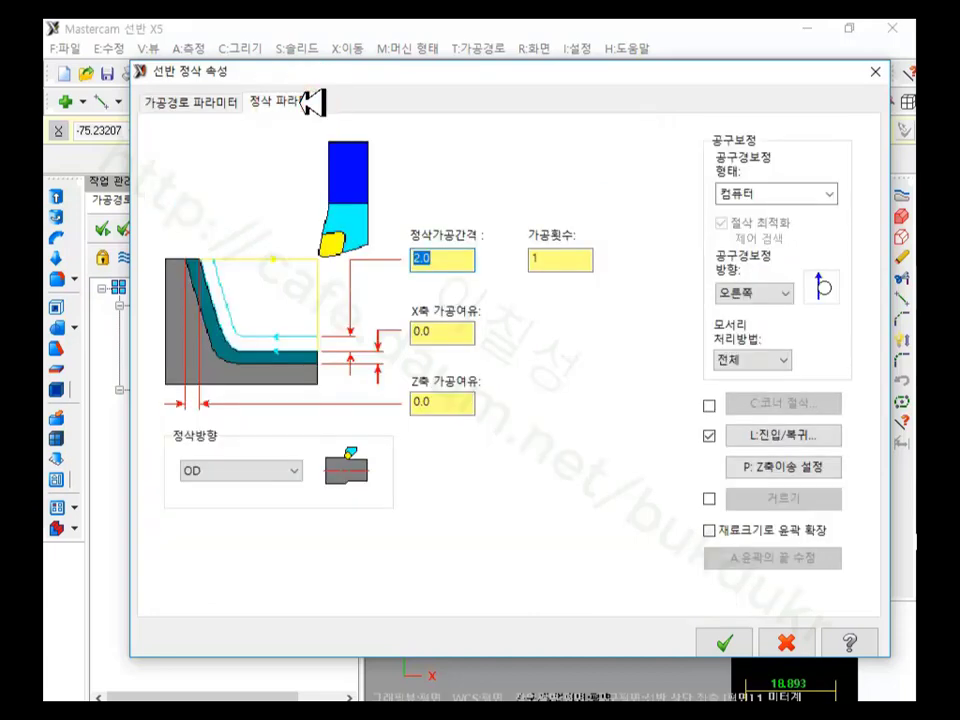
click(429, 330)
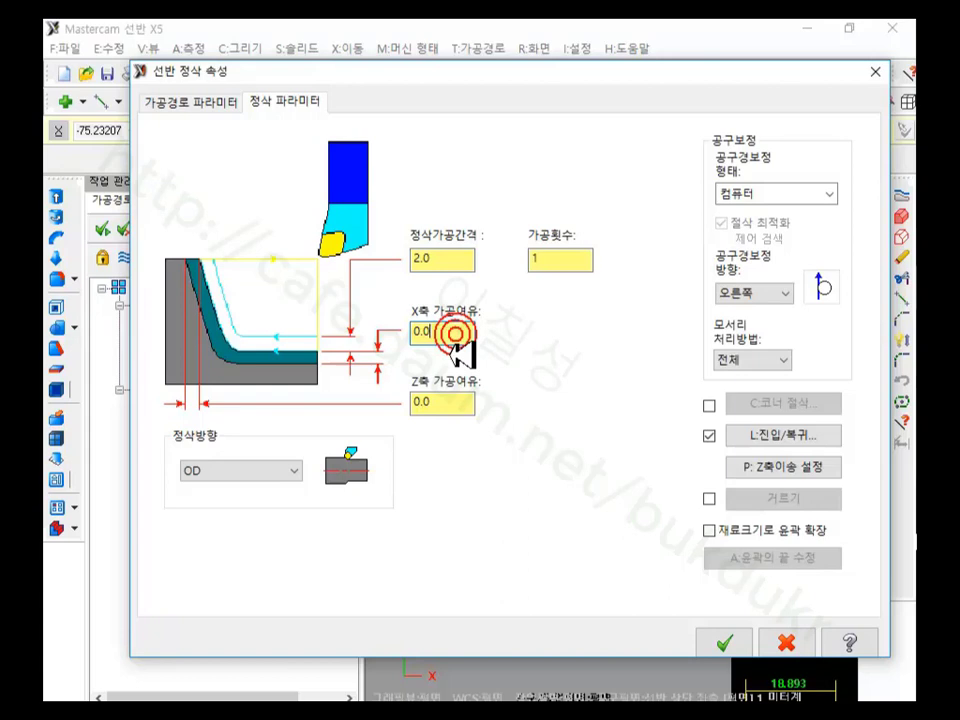
click(440, 403)
click(456, 404)
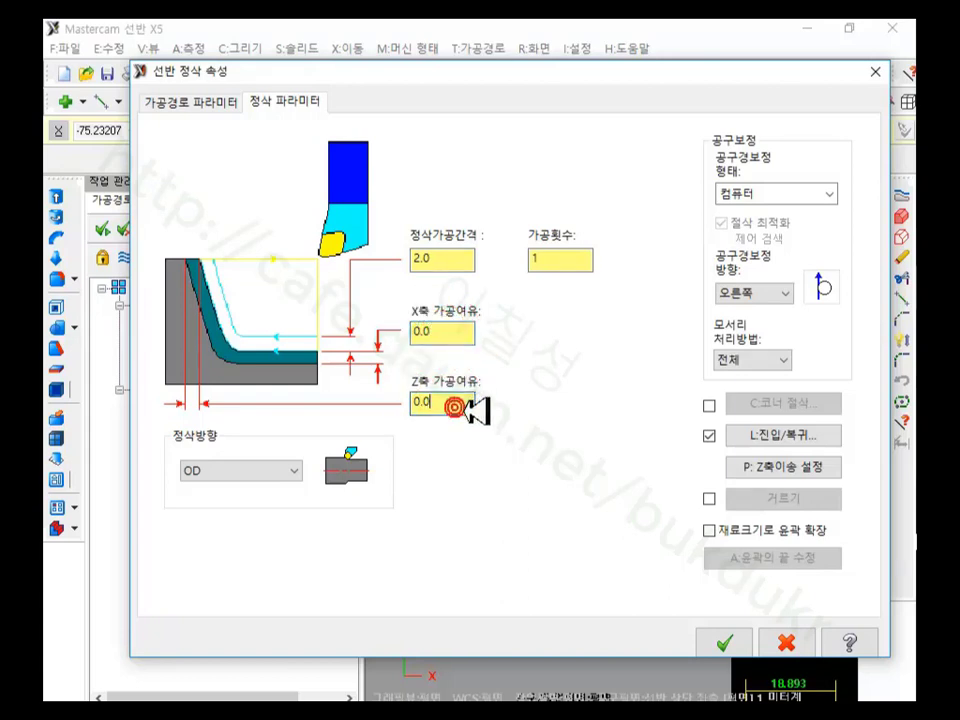
click(439, 331)
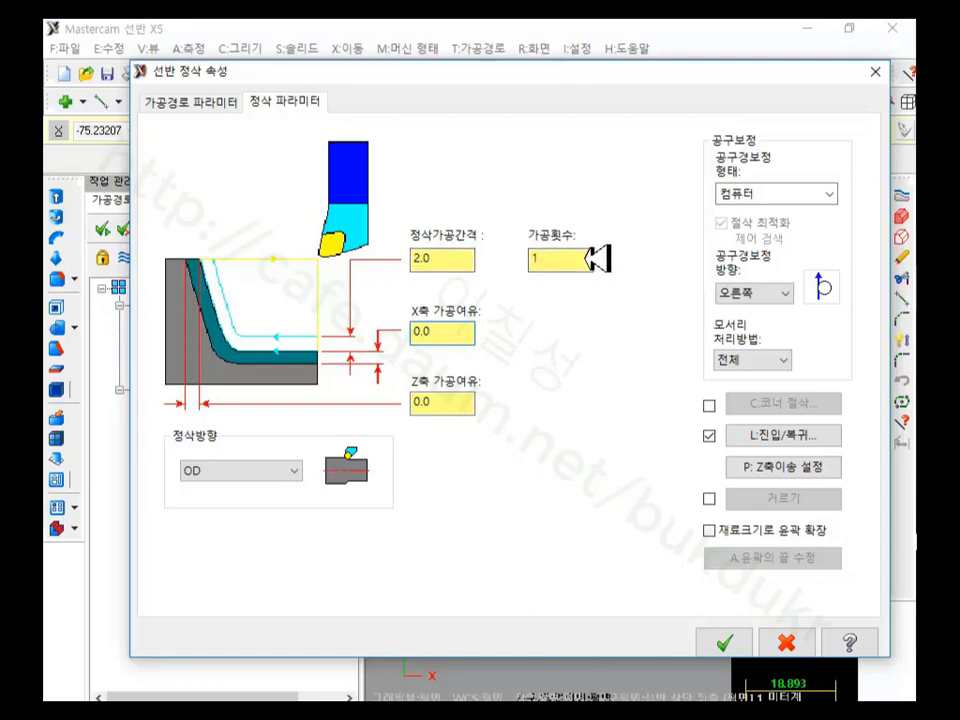
click(455, 259)
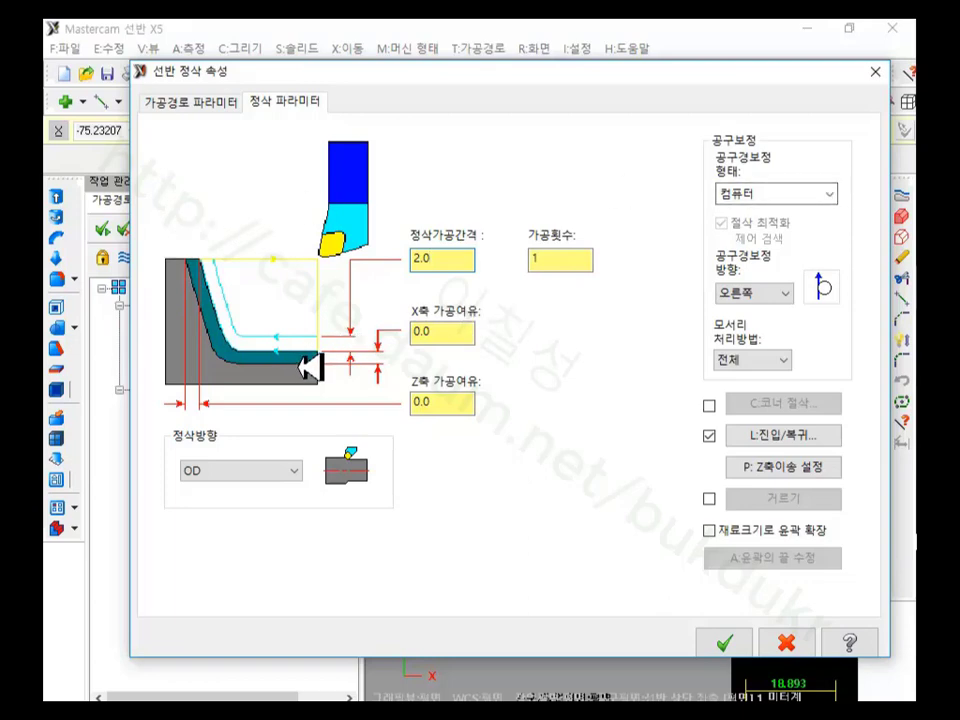
Step: Set the tool compensation type to 안함 (off) and accept the finish toolpath parameters
click(822, 194)
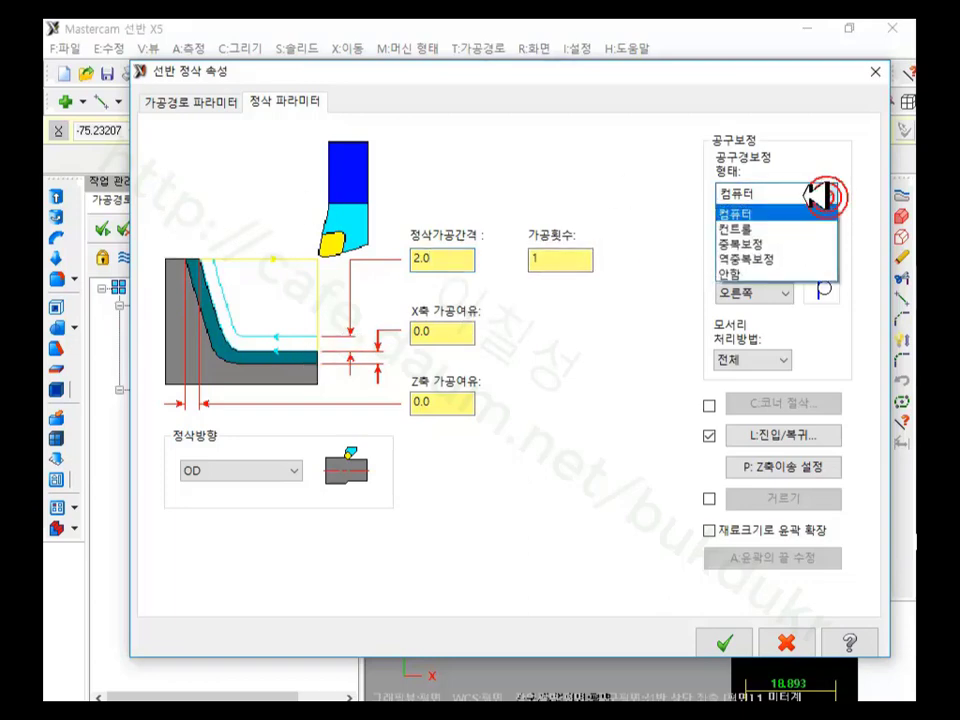
click(766, 272)
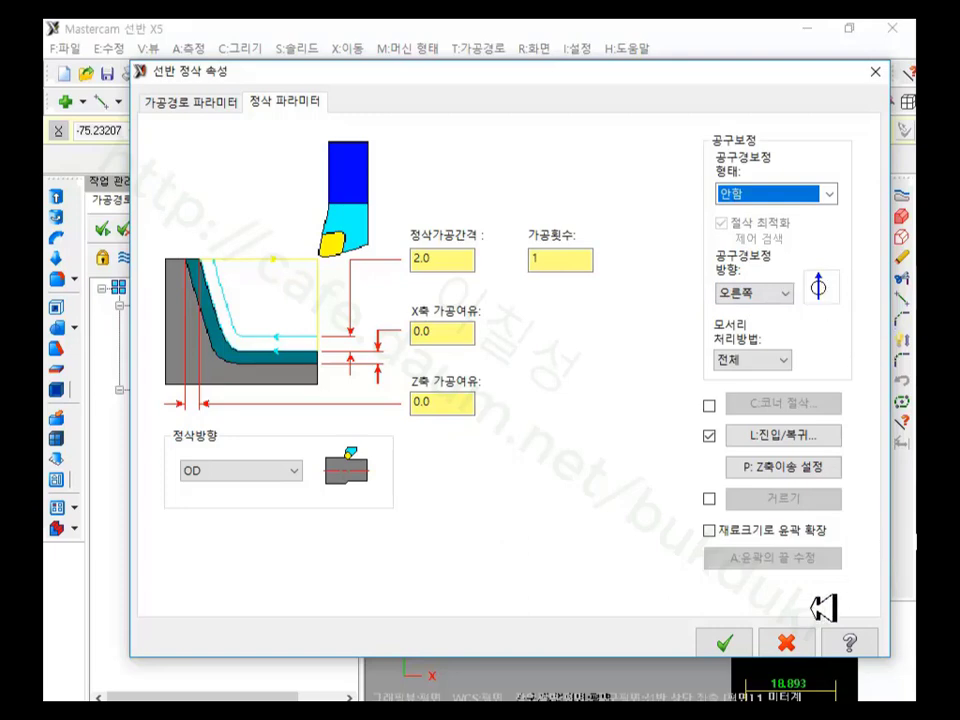
click(748, 641)
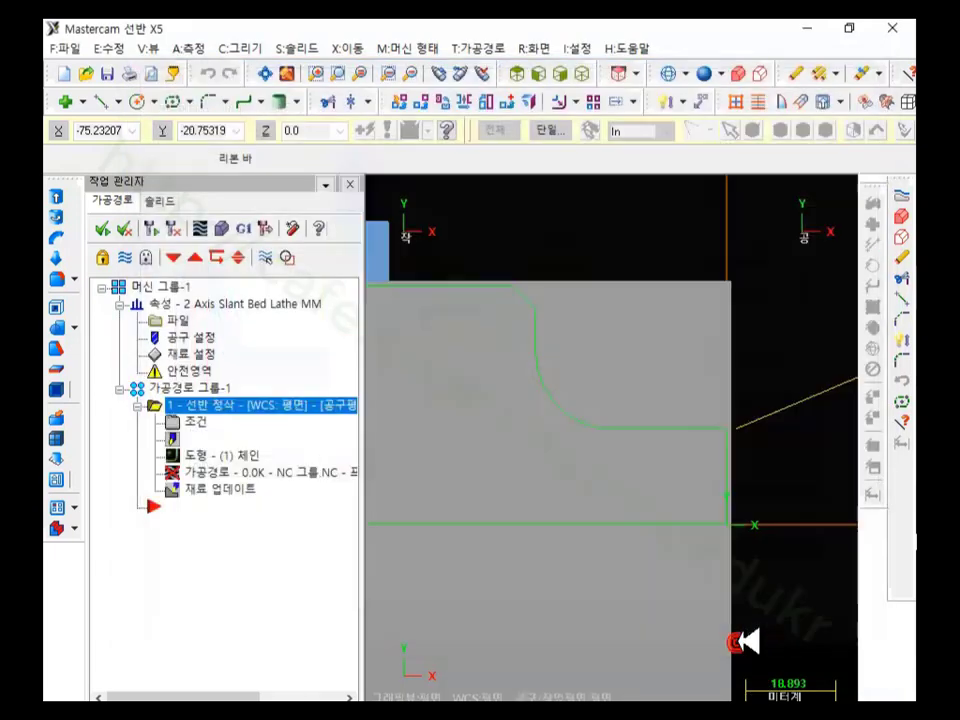
scroll(530, 595, down, 1)
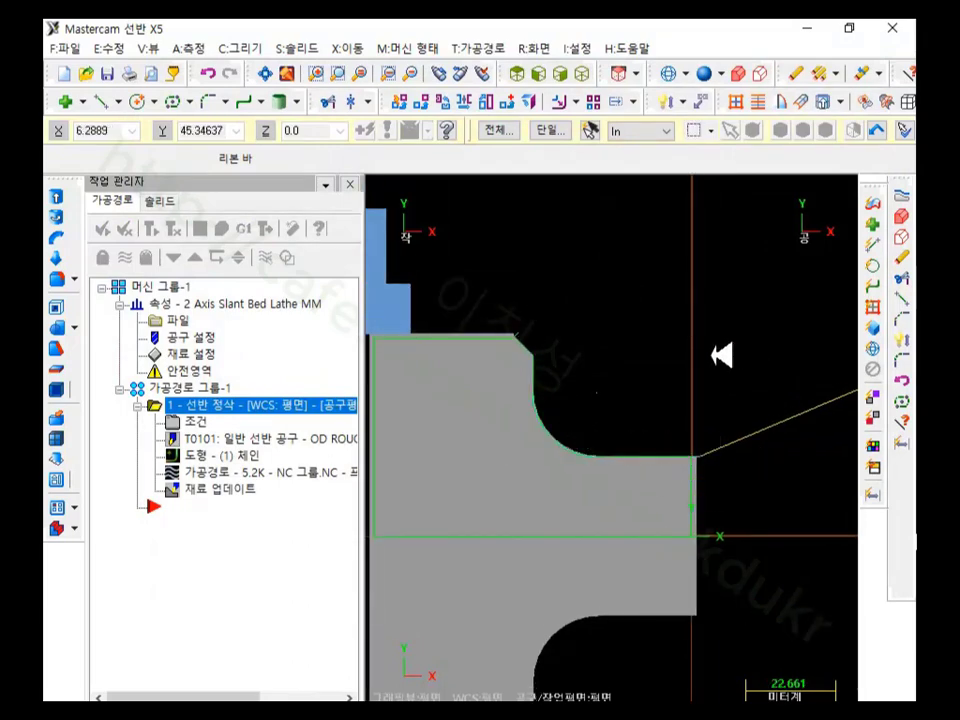
Step: Backplot the finish toolpath and examine the tool's motion along the arc and chamfer
click(197, 470)
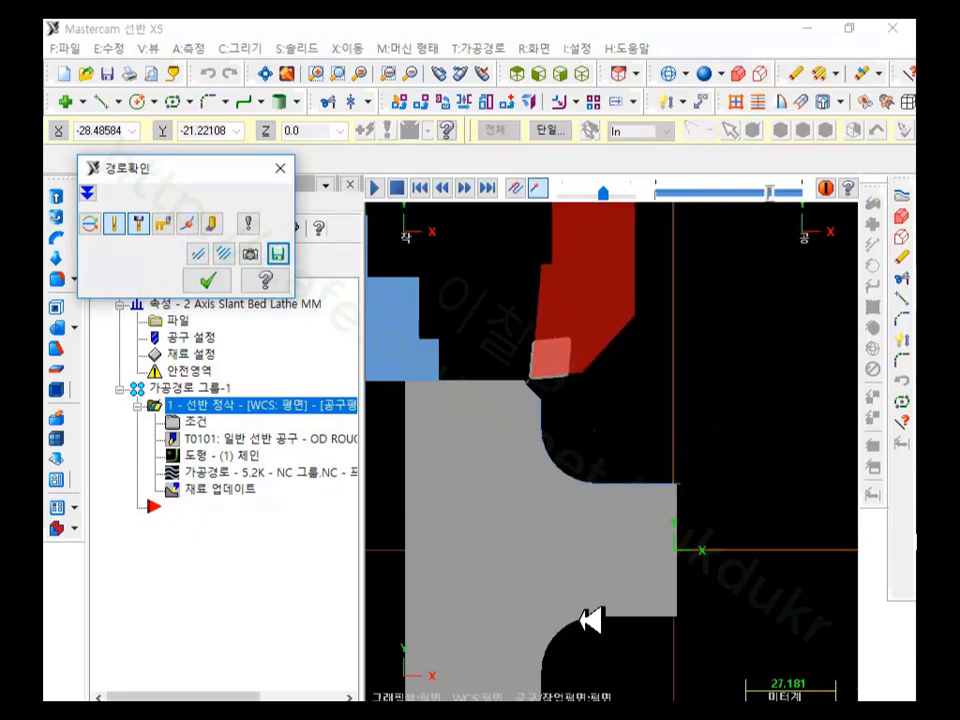
scroll(591, 431, up, 1)
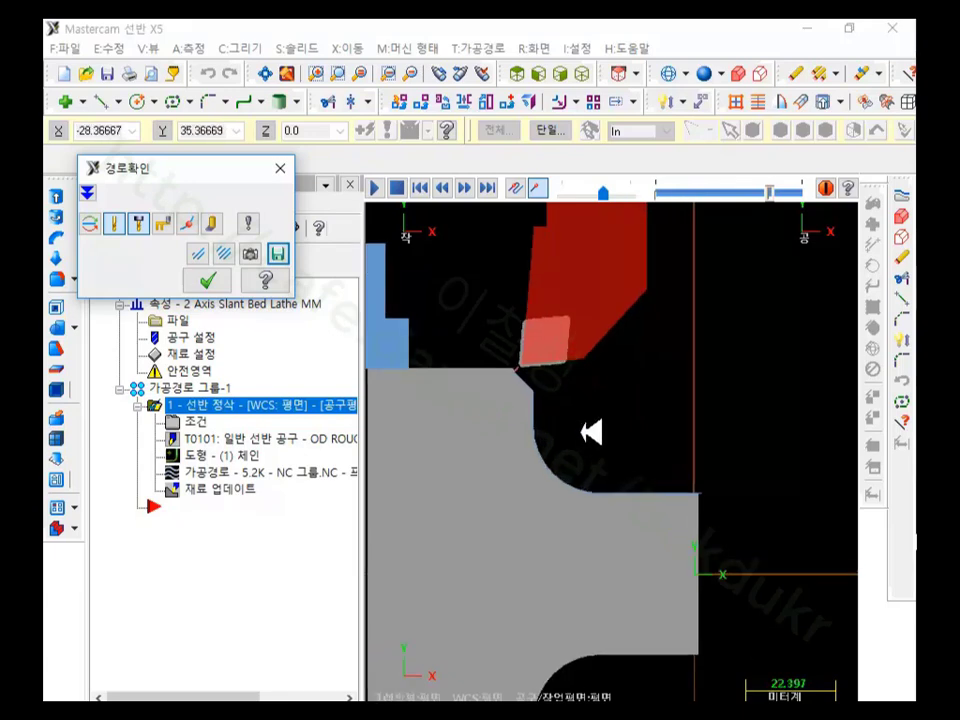
scroll(643, 418, up, 1)
scroll(576, 525, down, 1)
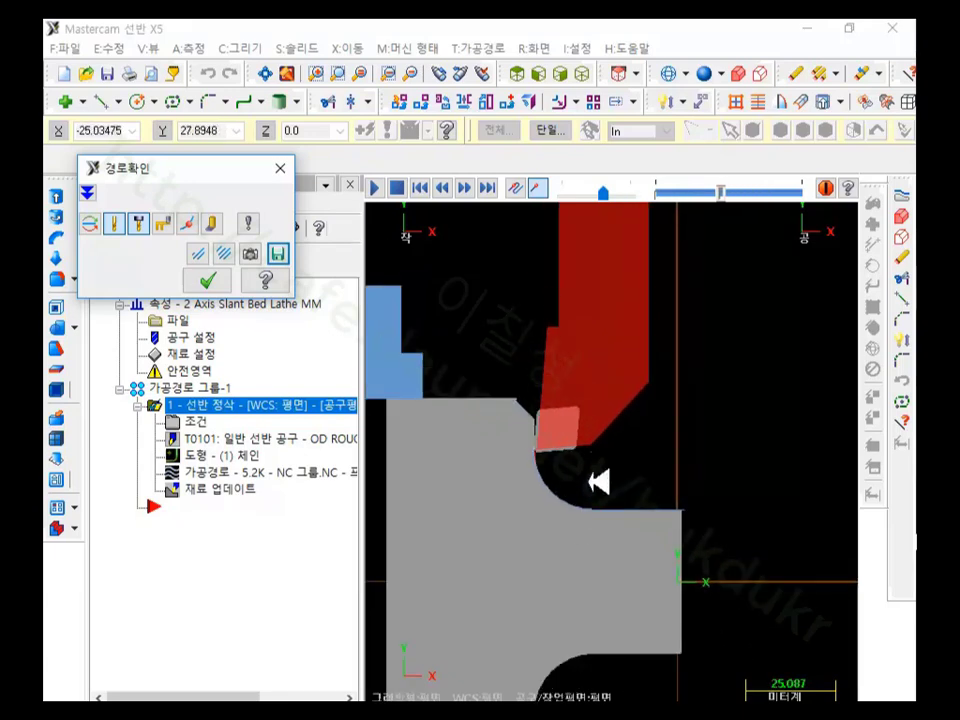
scroll(650, 458, down, 1)
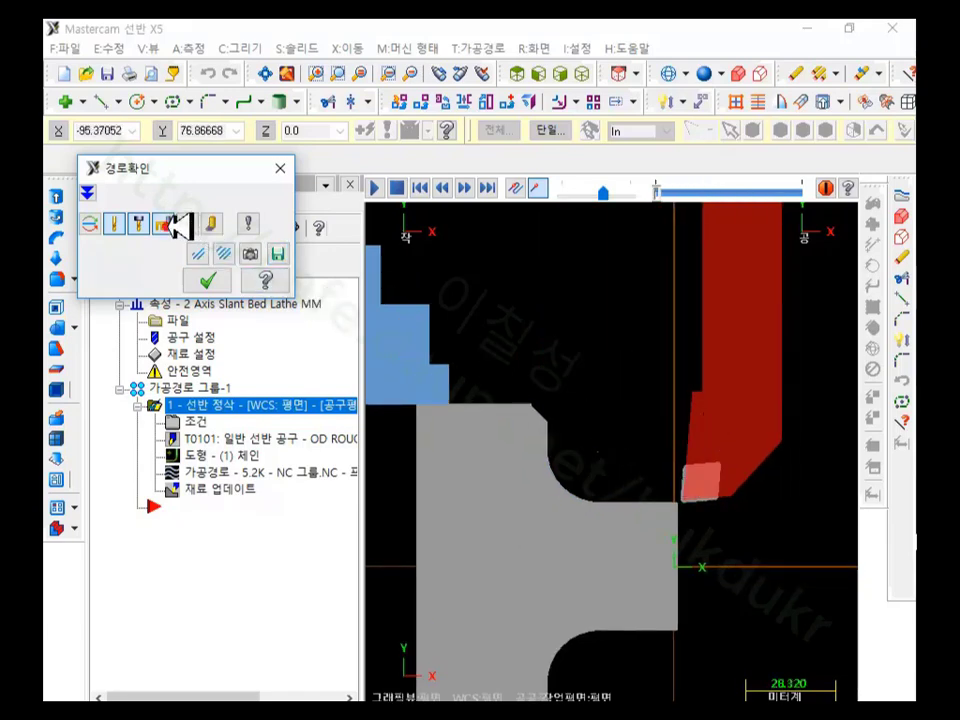
Step: Turn on rapid move display in the backplot and switch to Adobe Acrobat to consult the example 3 drawing and program
click(138, 223)
scroll(632, 401, up, 1)
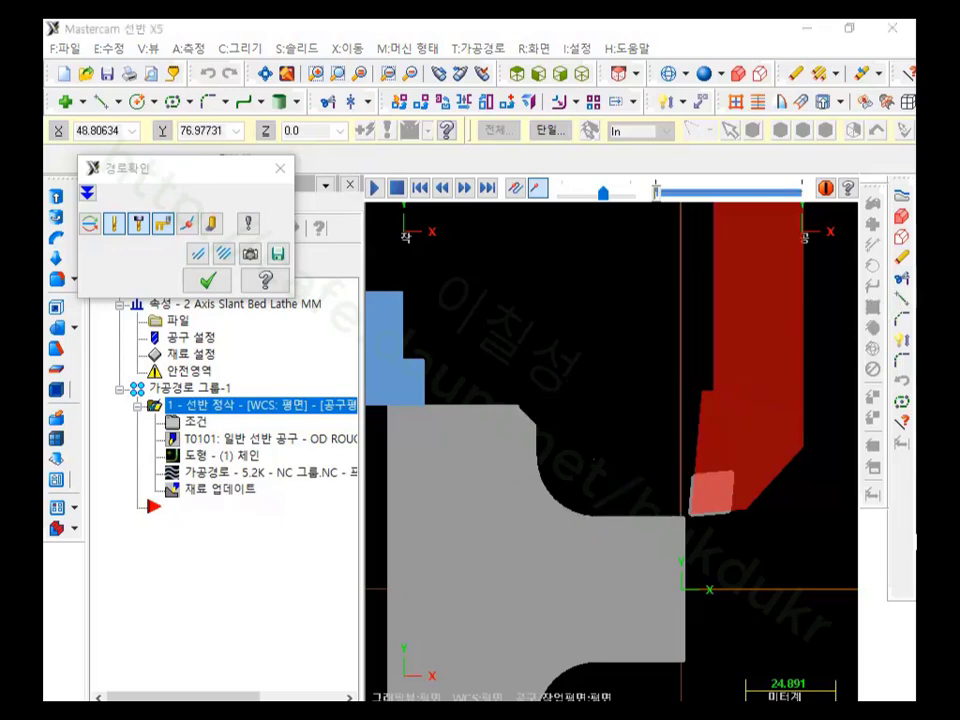
key(alt+Tab)
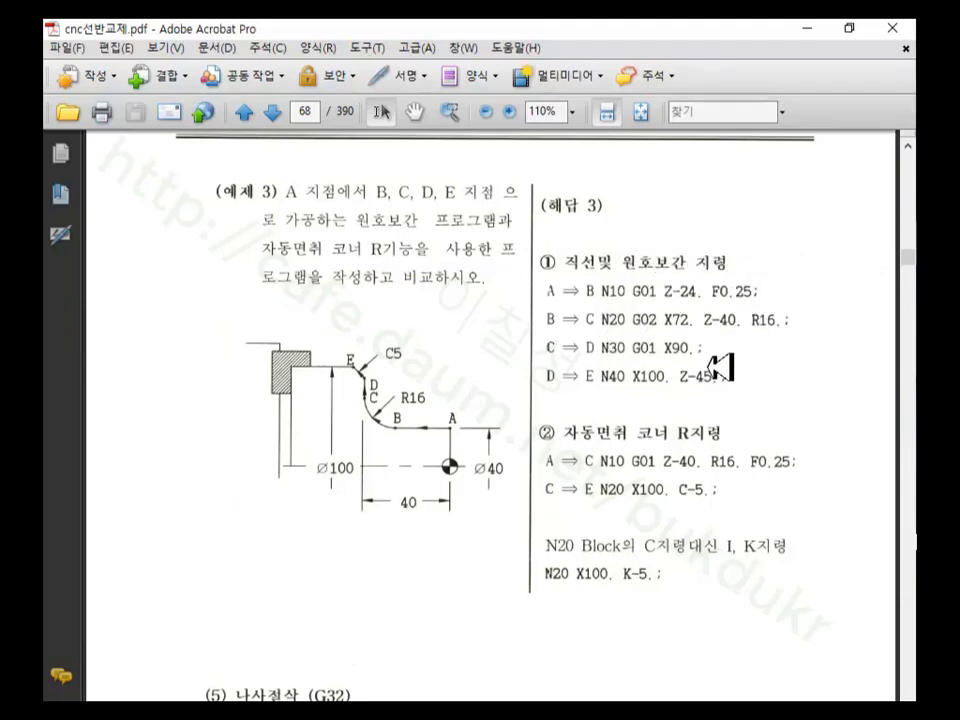
Step: Switch to Mastercam, close the toolpath check, and post the lathe finishing operation to an .NC file with the overwrite option, opening the posting messages
key(alt+Tab)
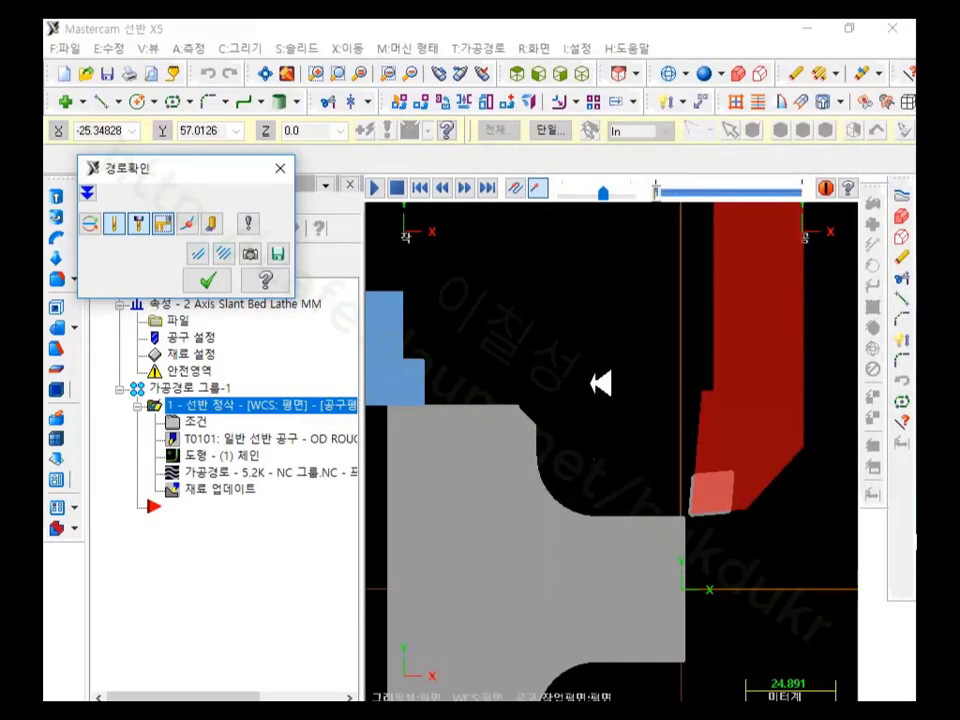
click(212, 279)
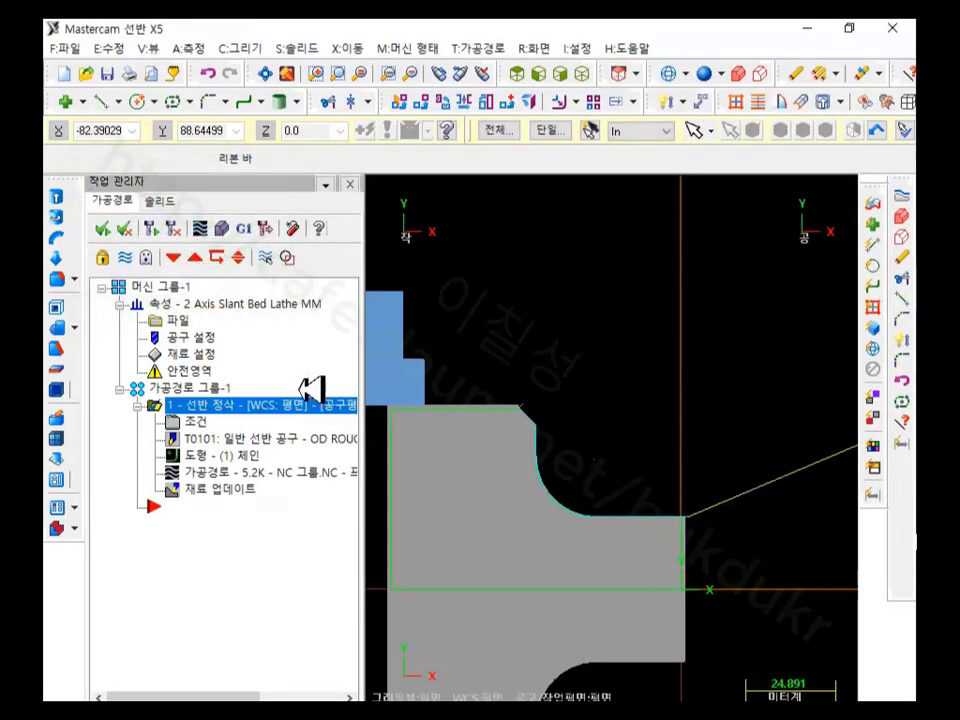
click(250, 226)
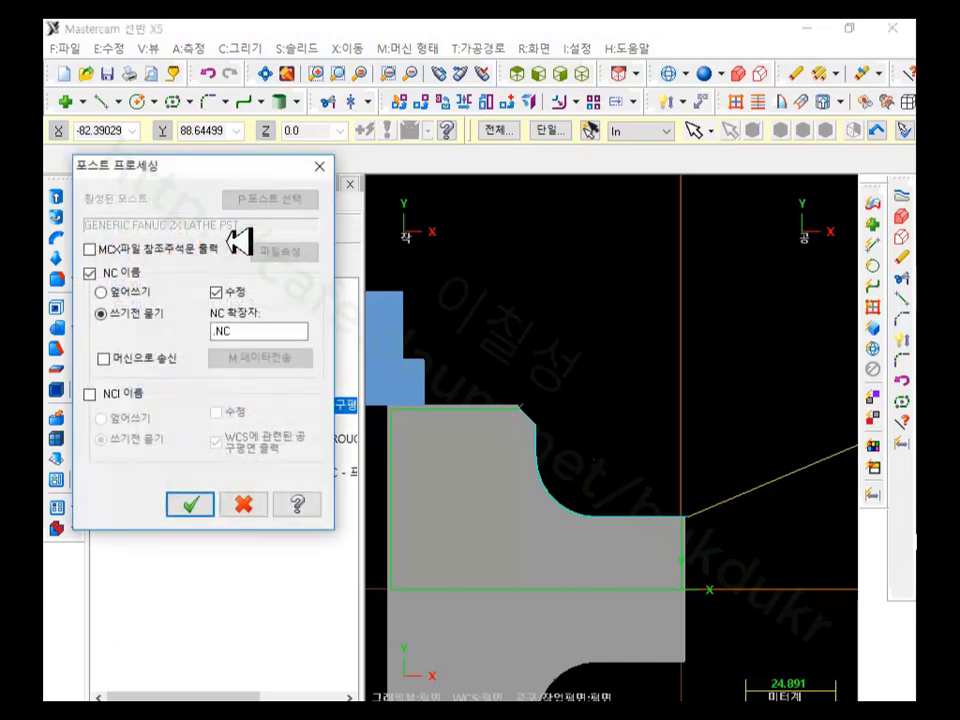
click(128, 290)
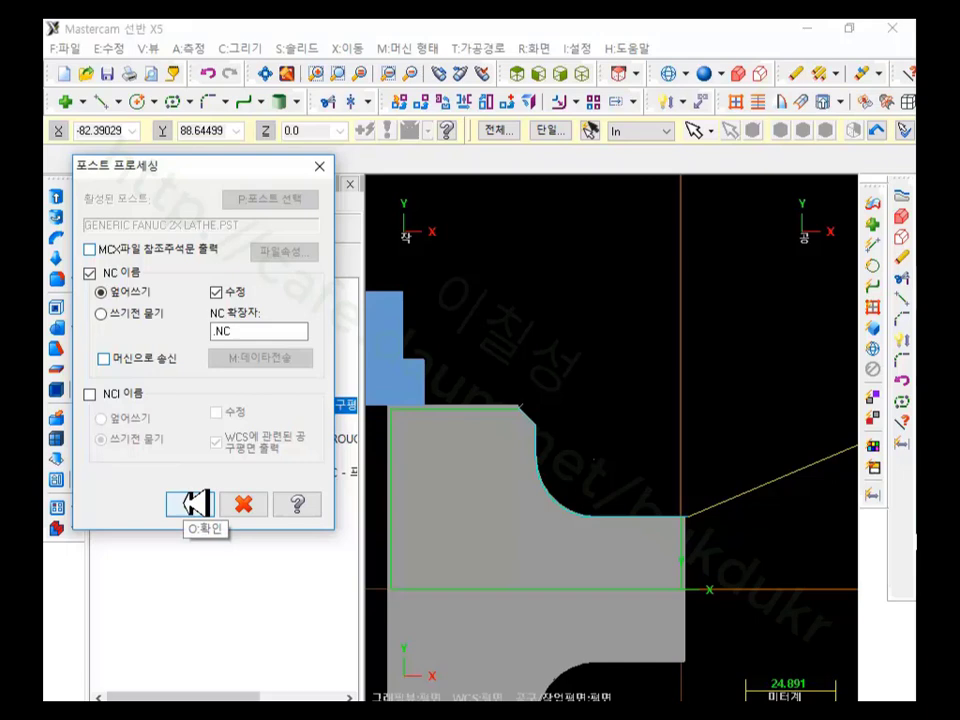
click(196, 504)
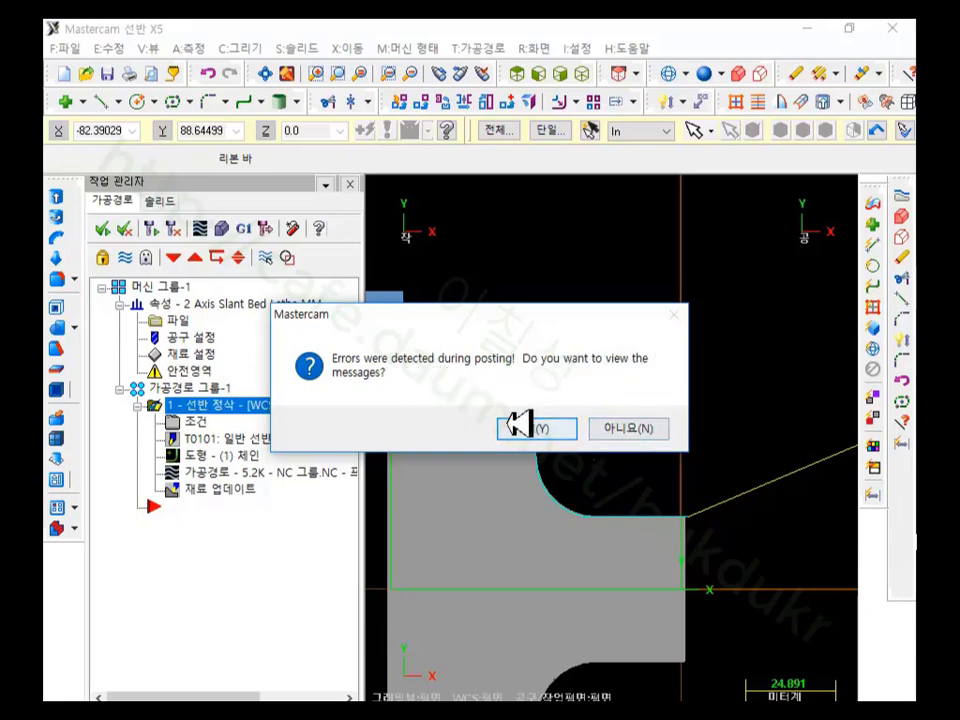
click(540, 428)
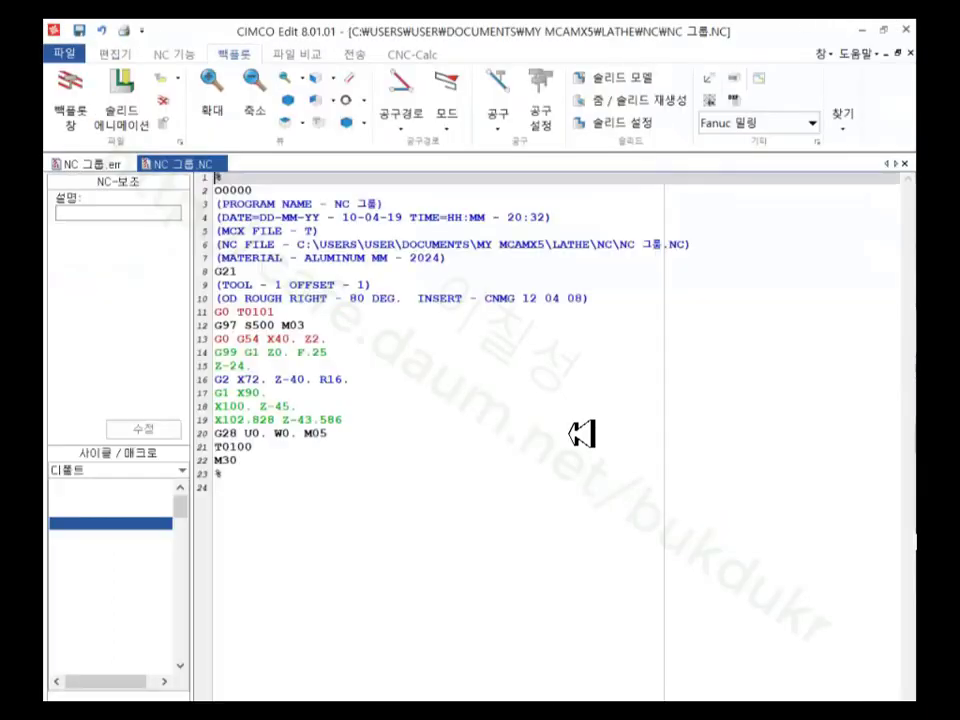
Step: Inspect the posted NC program in CIMCO Edit at a larger text size and close the editor
click(575, 434)
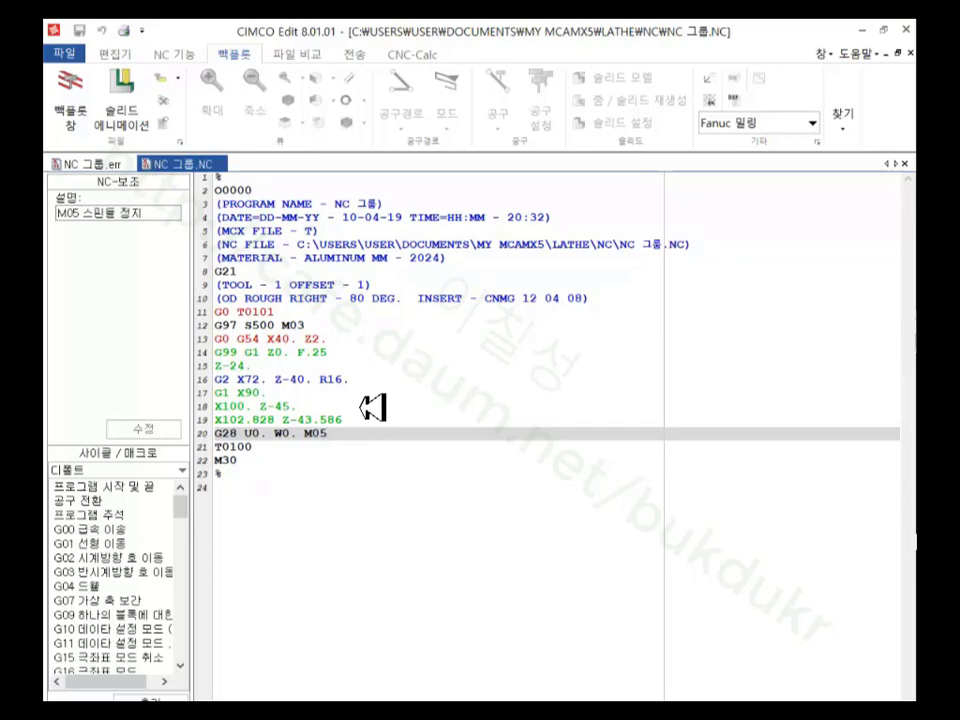
ctrl+scroll(372, 407, up, 3)
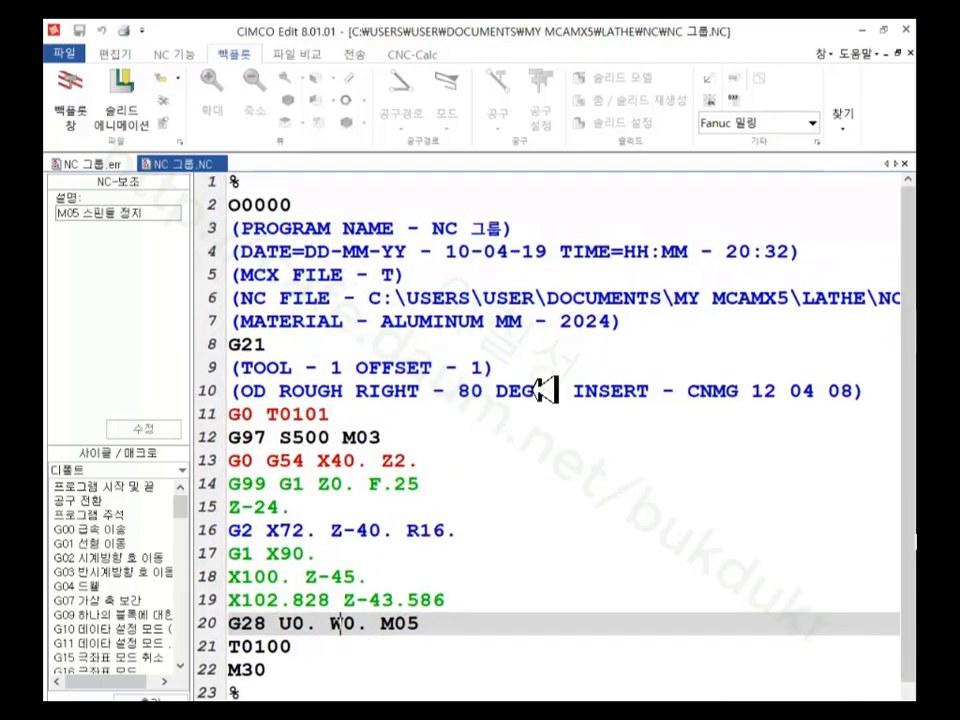
click(906, 29)
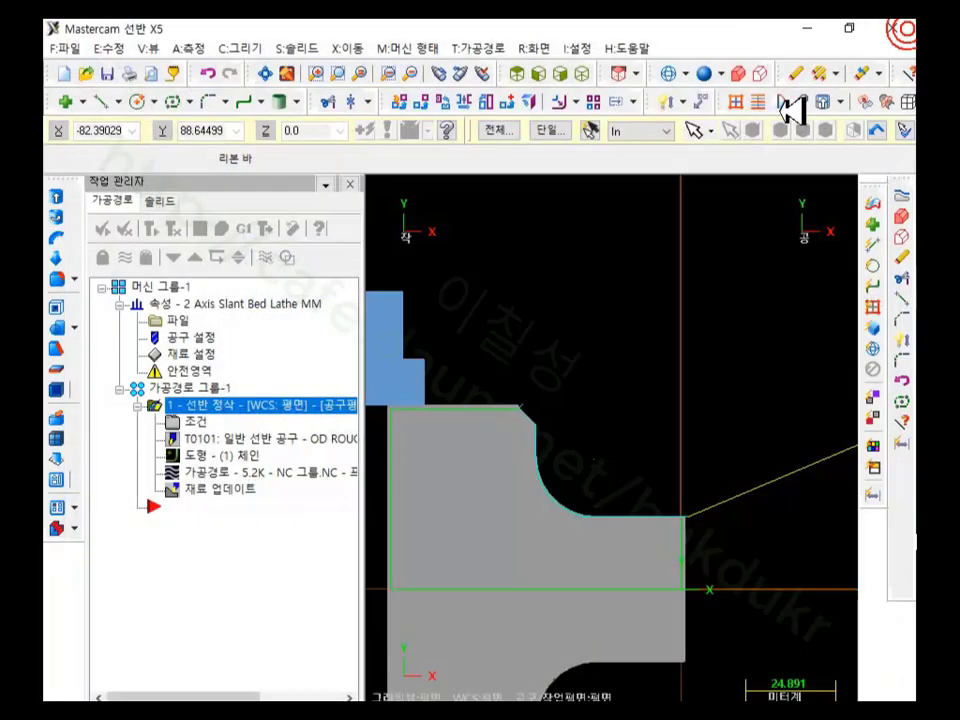
Step: In the system configuration's start/exit (시작/종료) settings, choose OTHER as the editor so an executable can be picked
click(588, 47)
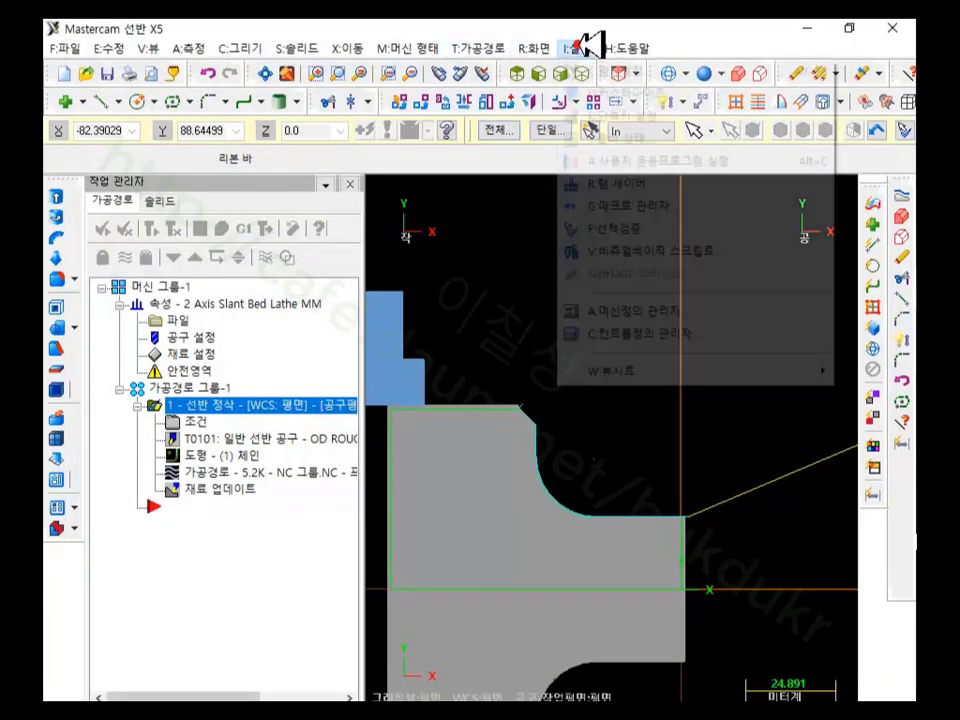
click(606, 68)
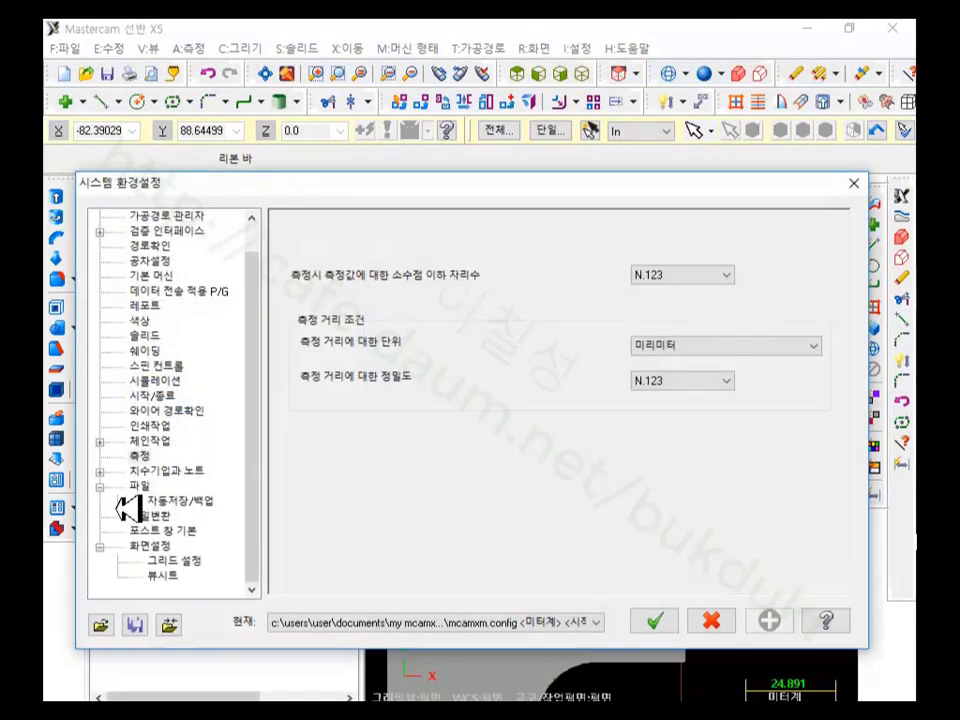
click(158, 395)
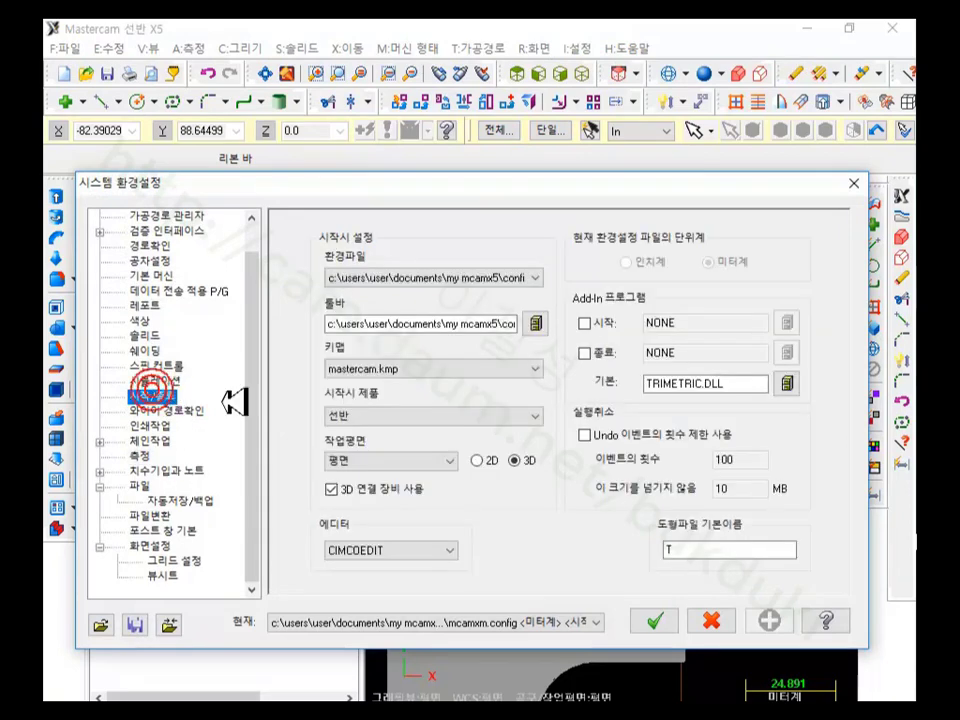
click(421, 551)
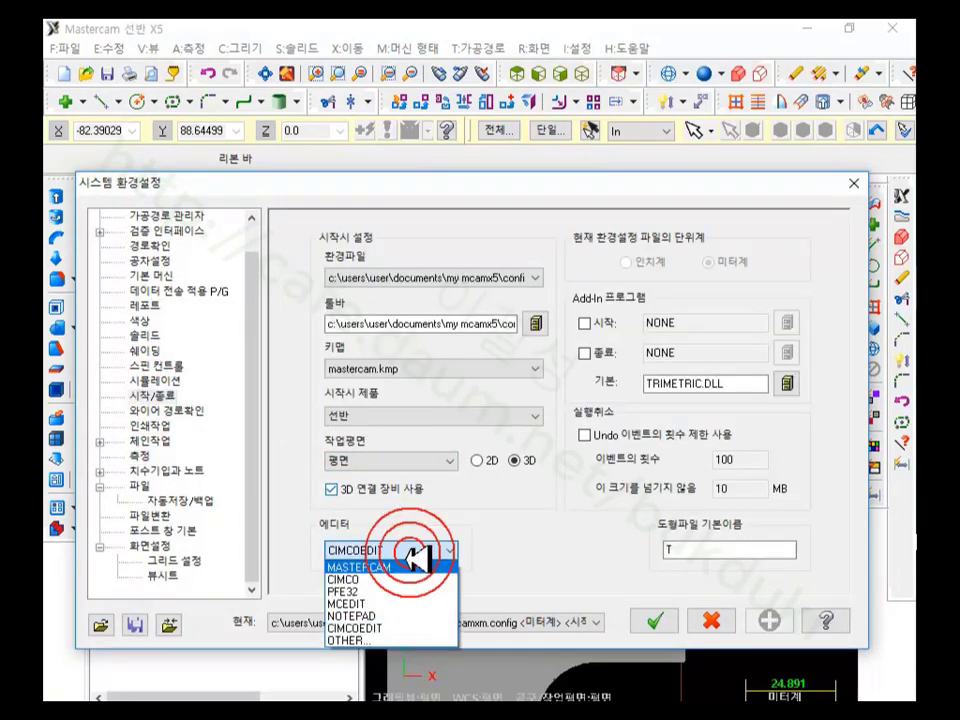
click(378, 640)
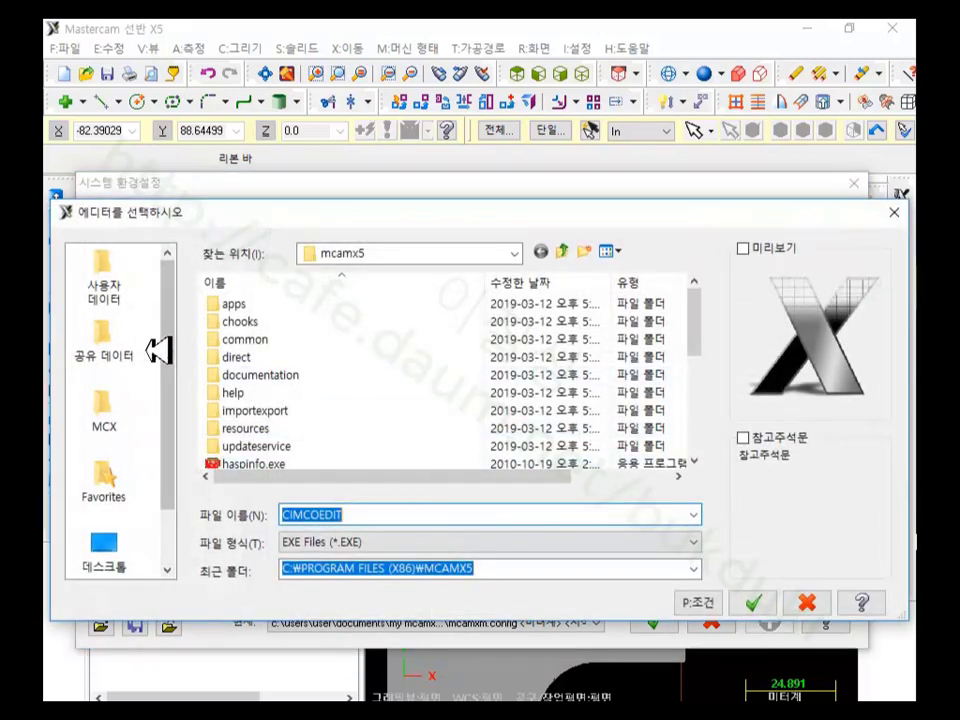
Step: Browse to the CIMCOEdit8 folder inside CIMCO on drive C: in the editor selection dialog
click(514, 253)
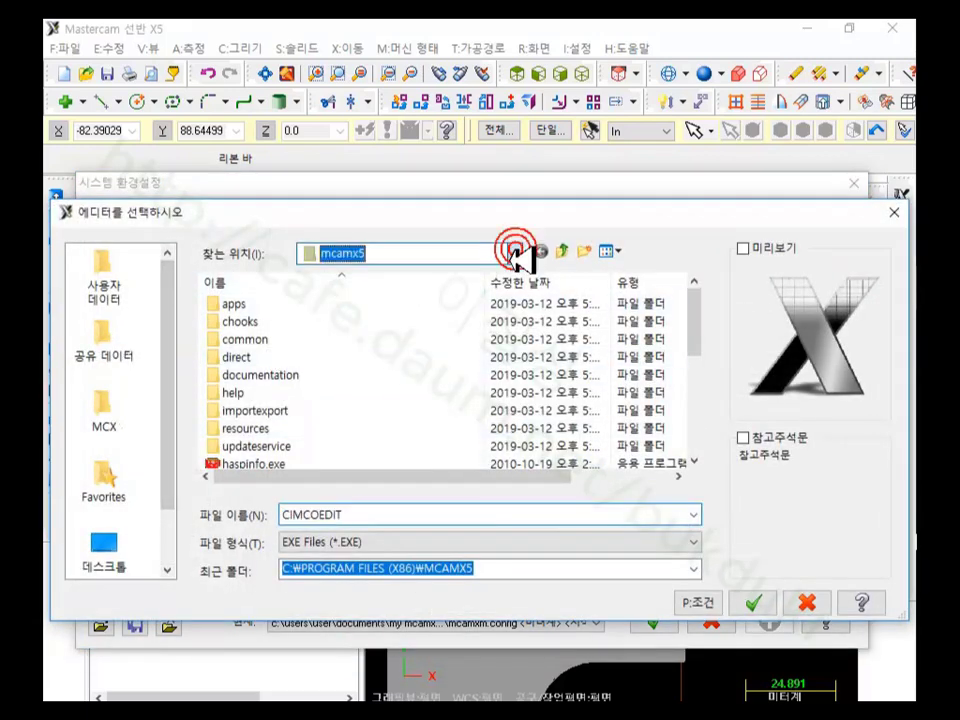
click(386, 493)
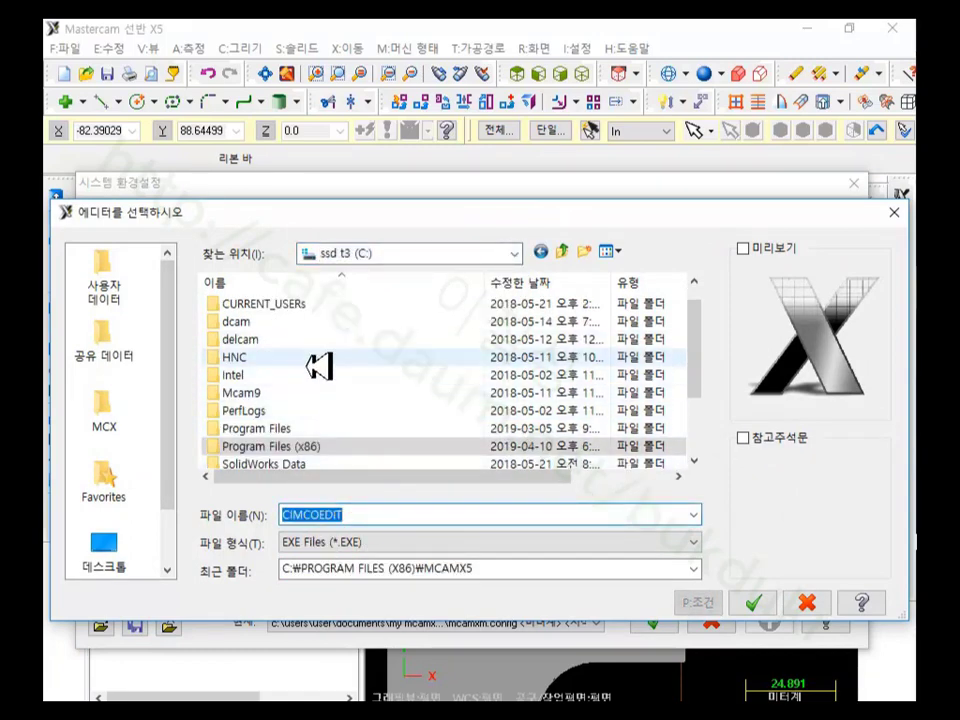
click(514, 253)
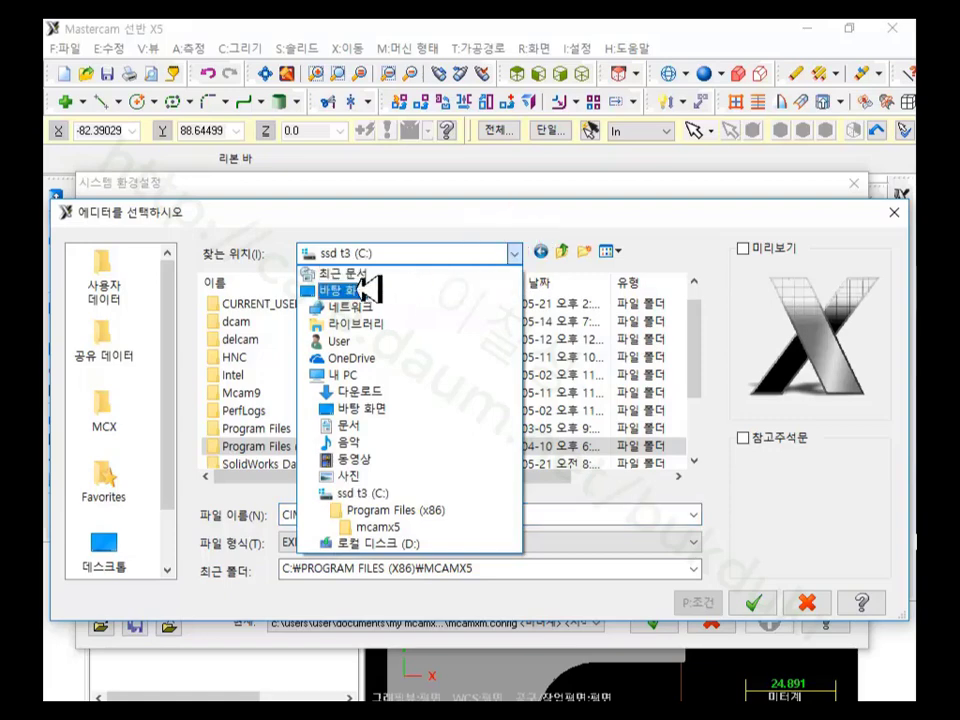
click(350, 287)
double_click(304, 348)
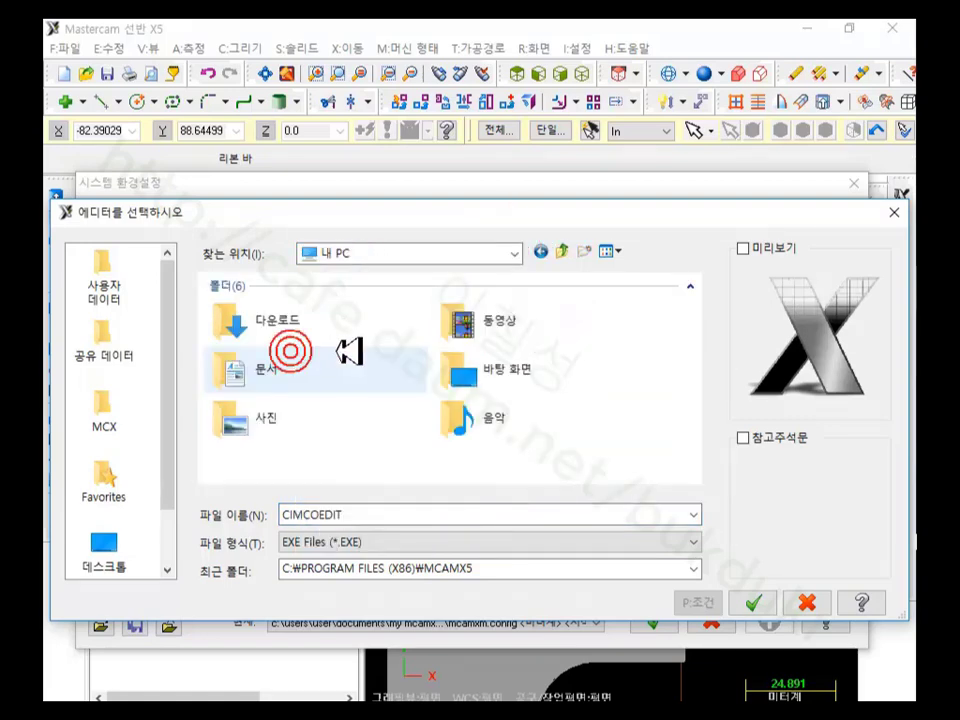
scroll(400, 400, down, 1)
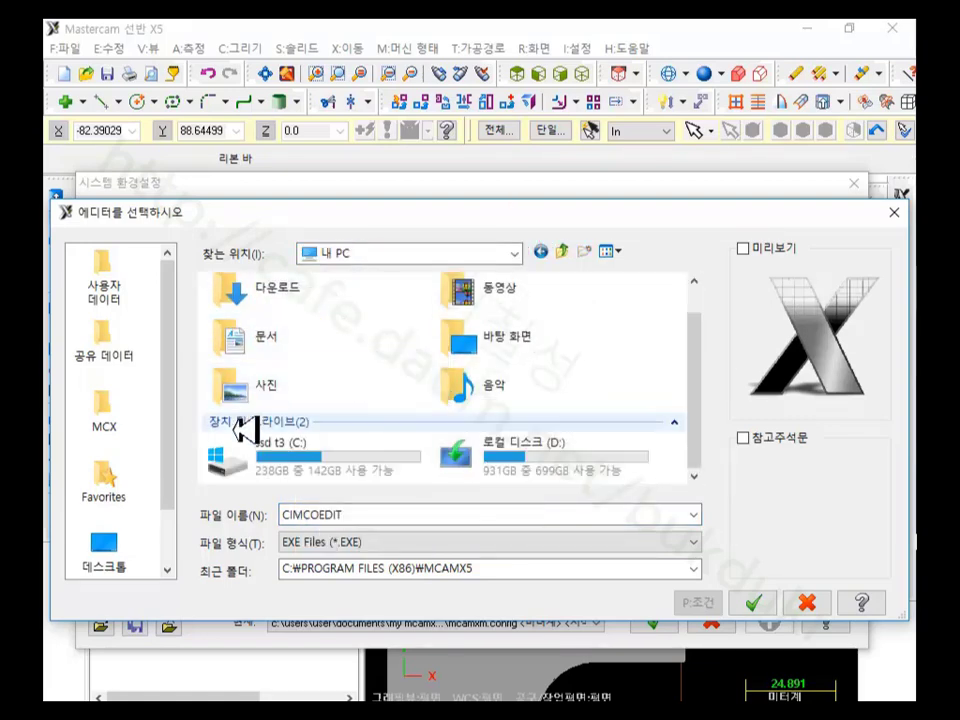
double_click(278, 440)
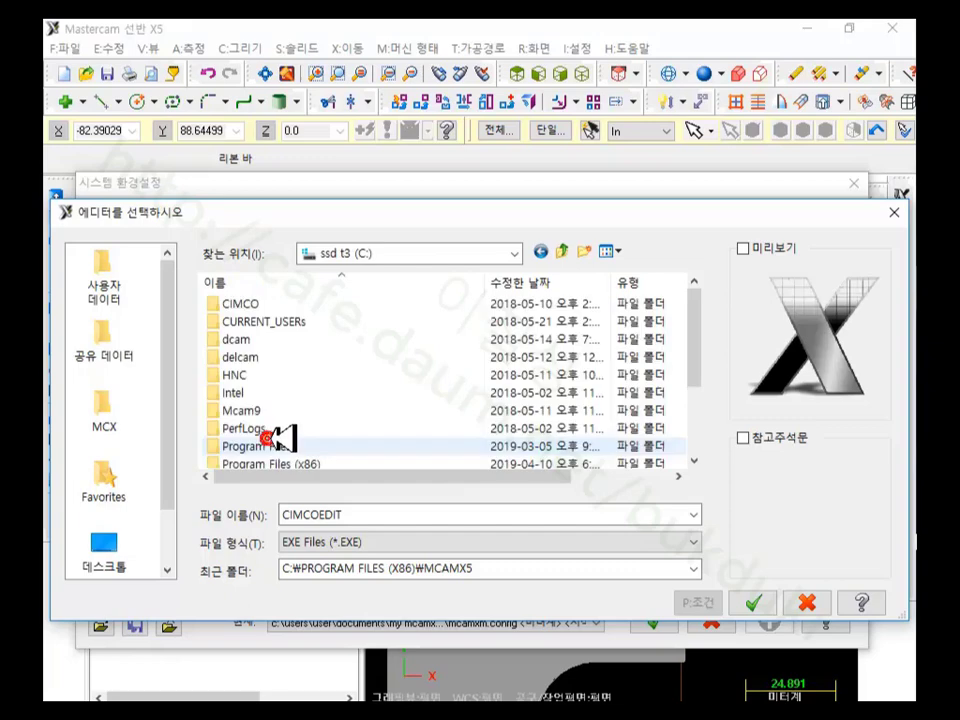
double_click(258, 302)
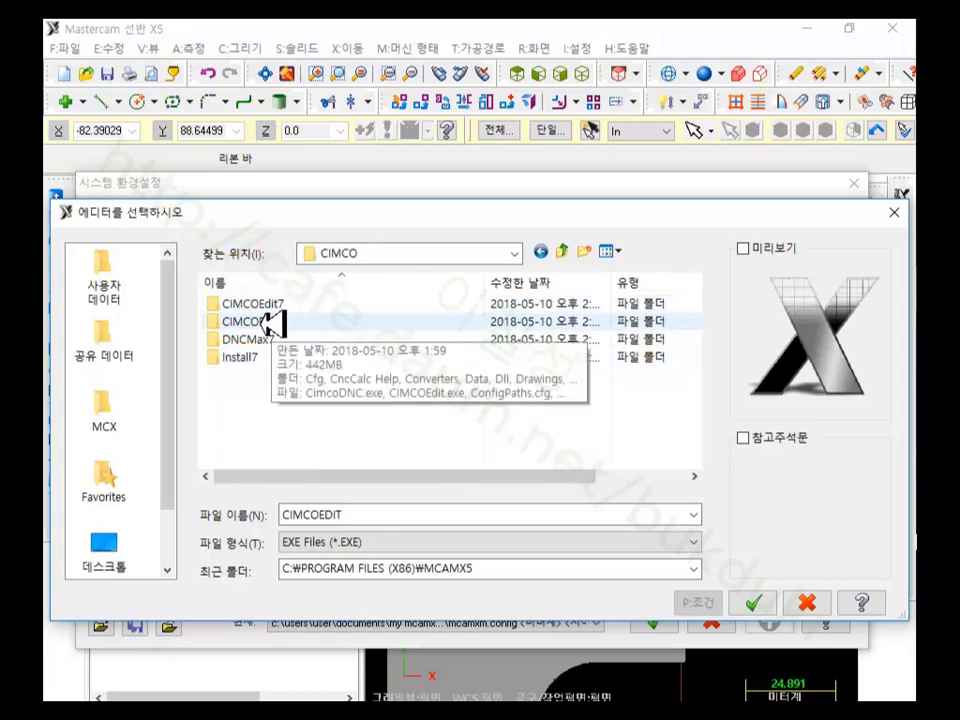
double_click(285, 322)
Step: Pick CIMCOEdit.exe as the NC editor and accept the system configuration change
scroll(300, 340, down, 3)
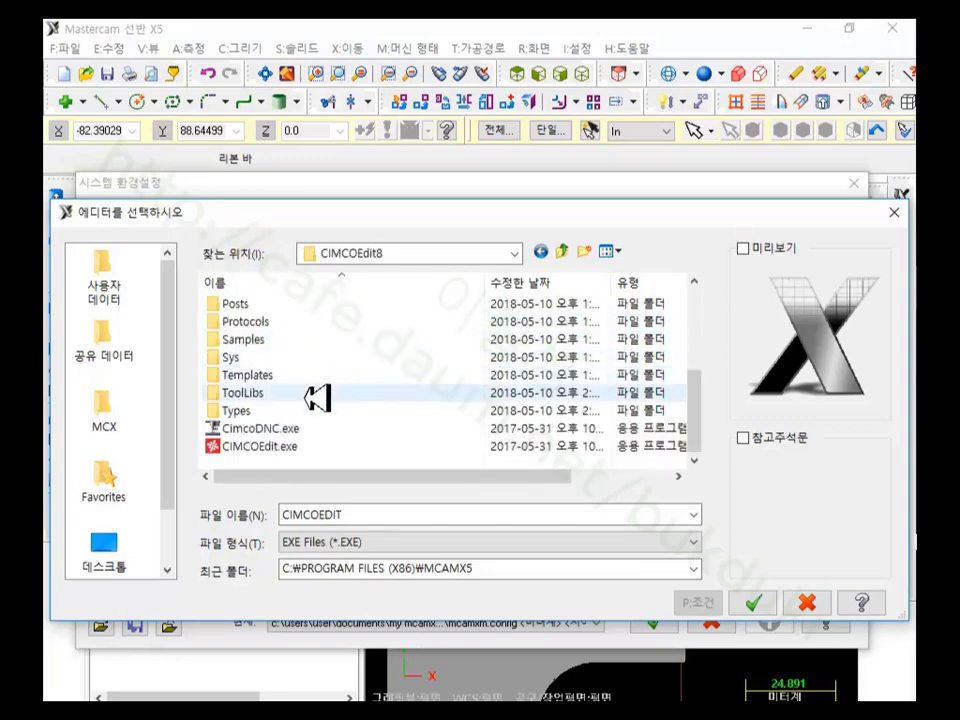
click(272, 447)
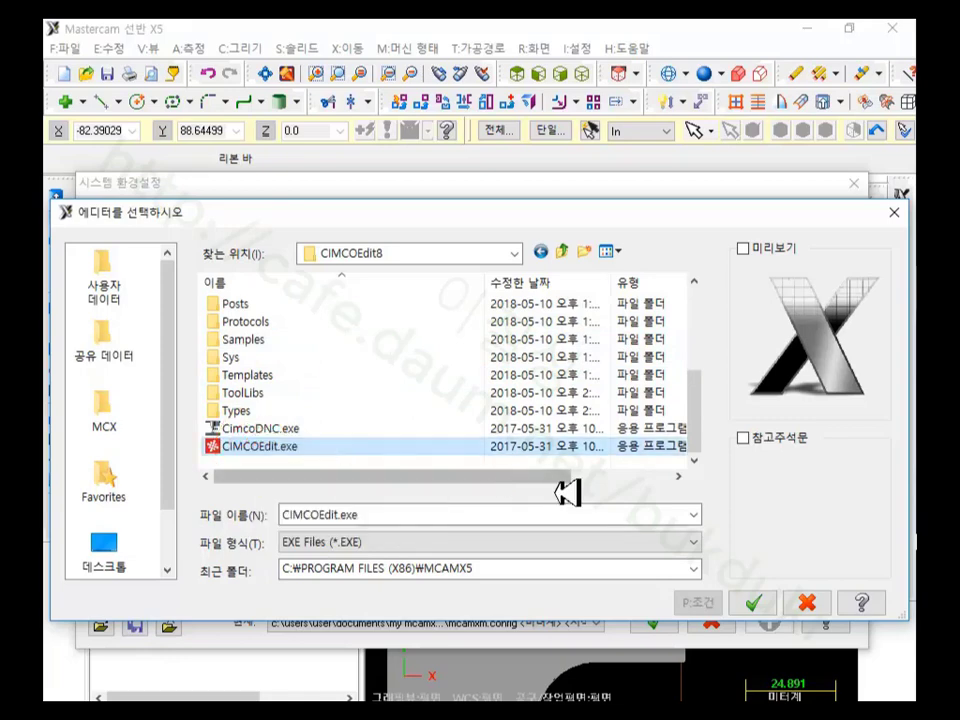
click(762, 604)
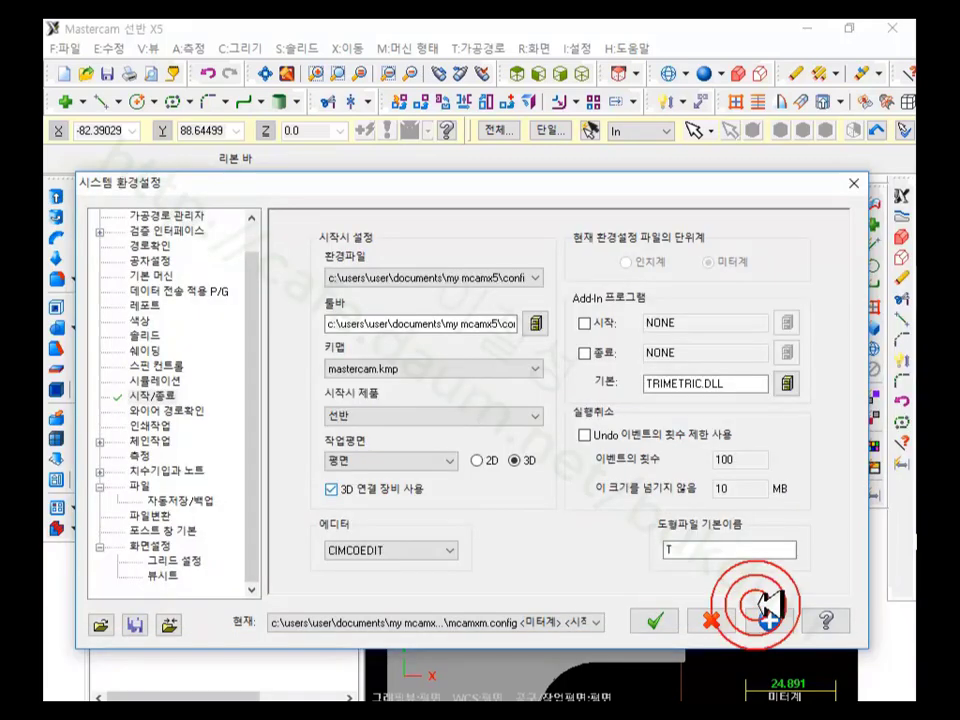
click(662, 621)
click(548, 484)
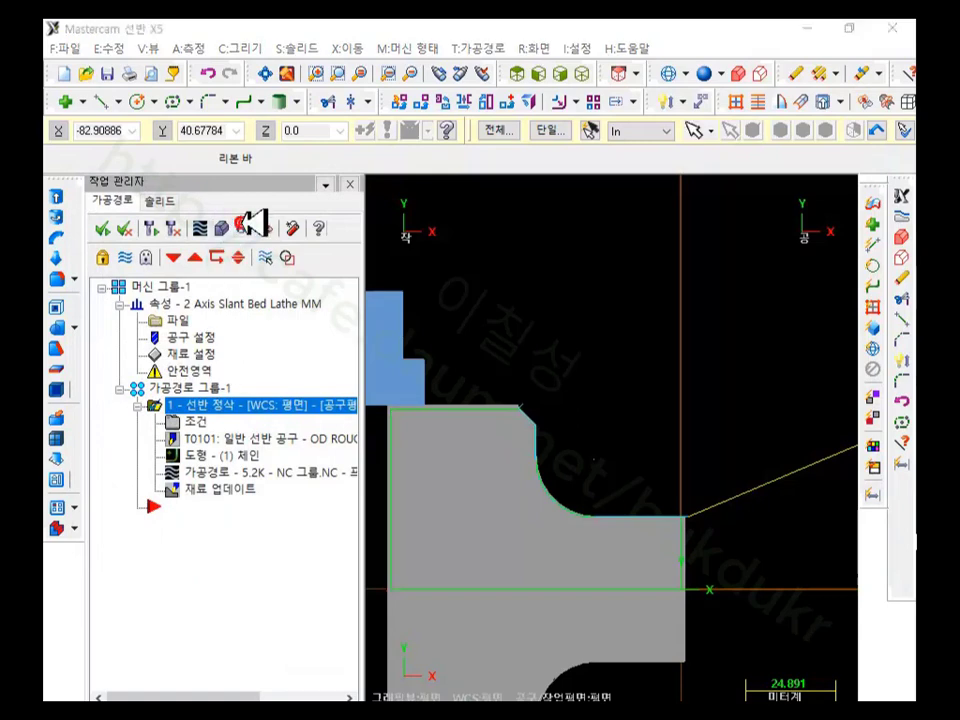
Step: Post the lathe finishing operation again with the overwrite option and open the results with the posting messages
click(245, 228)
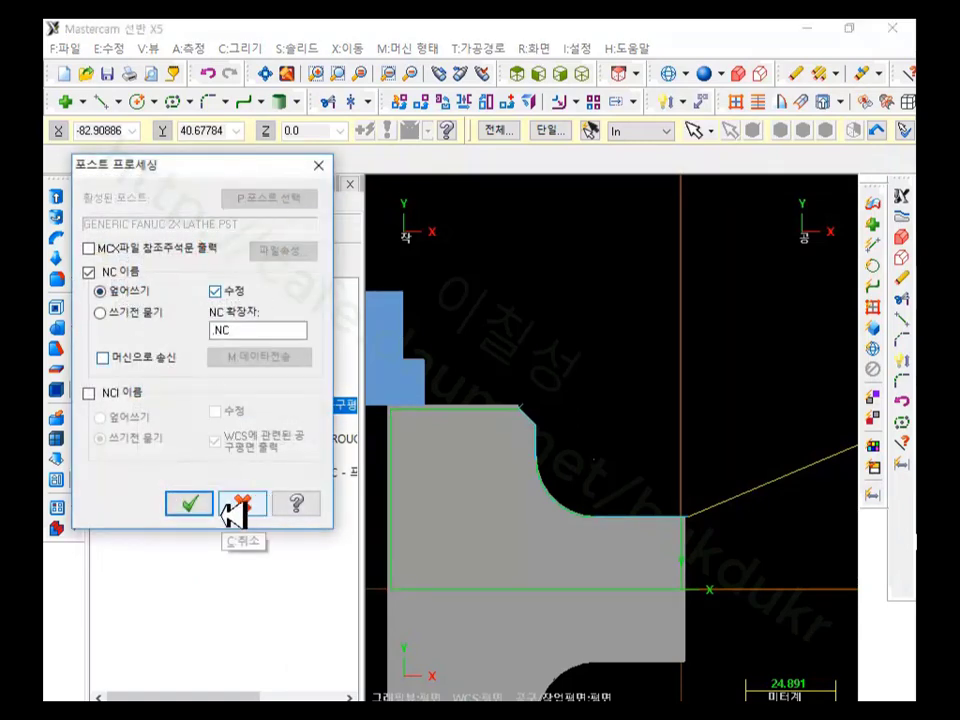
click(189, 502)
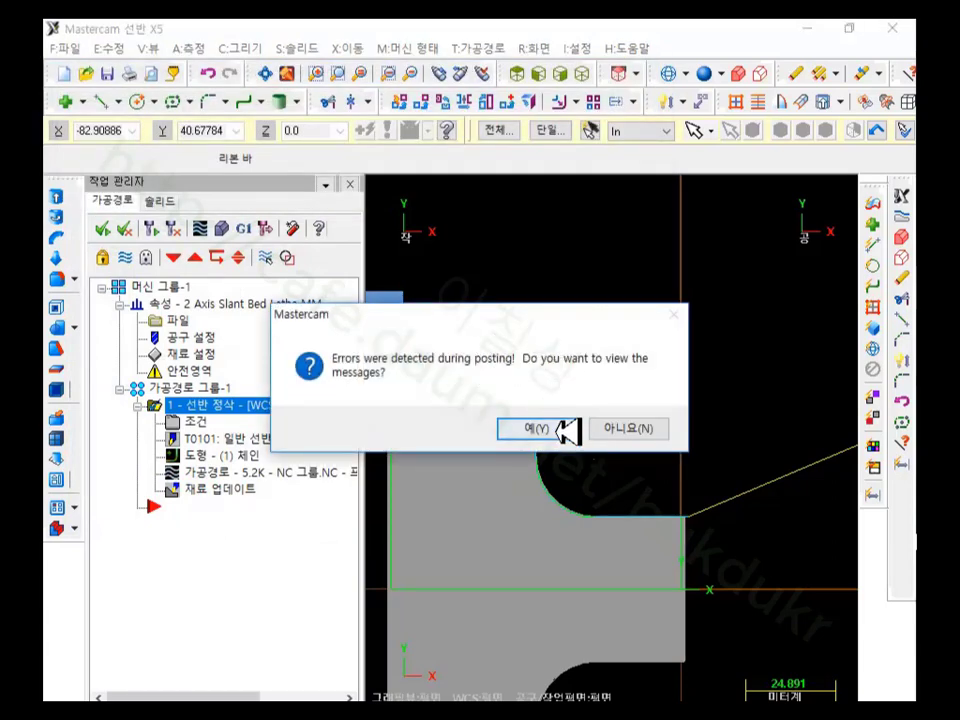
click(565, 430)
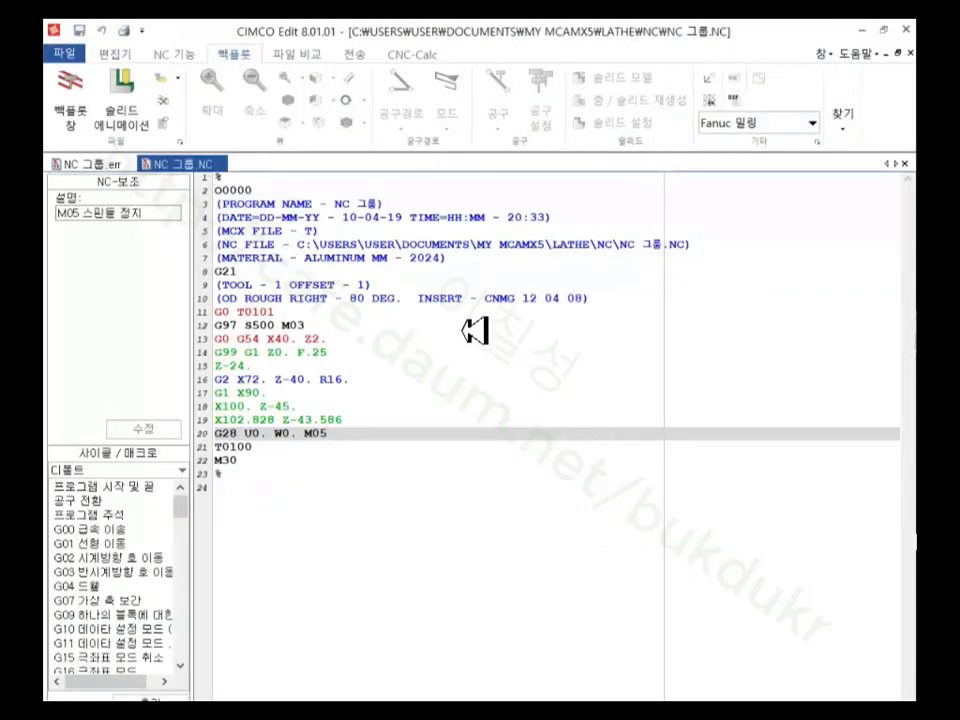
Step: Examine the NC 그룹.err posting log from start to end, including the PST LINE entries
click(95, 163)
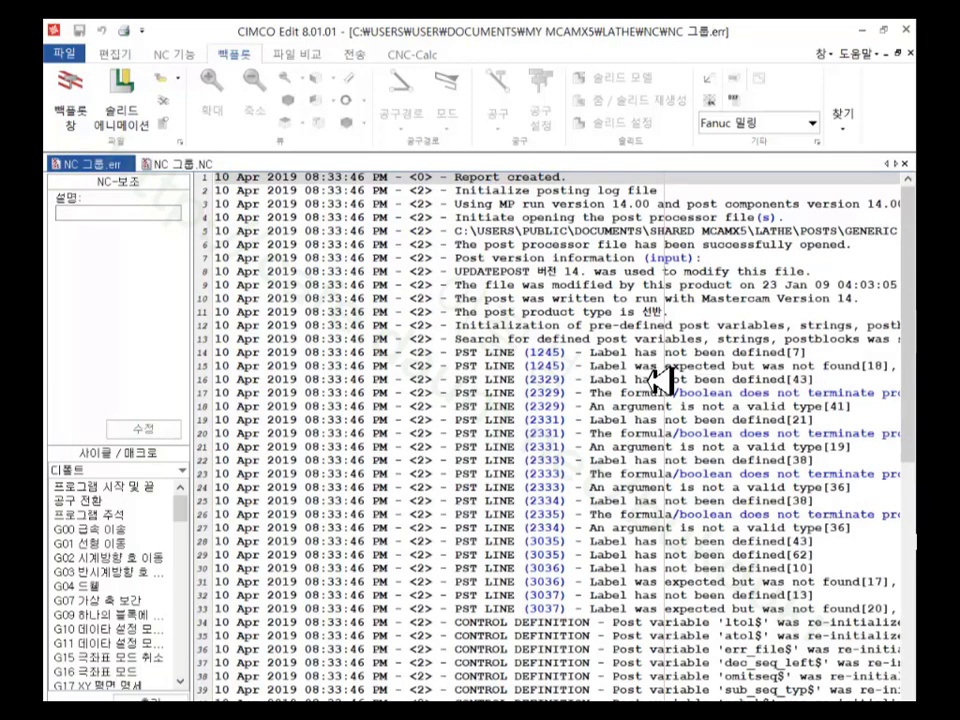
scroll(672, 390, down, 12)
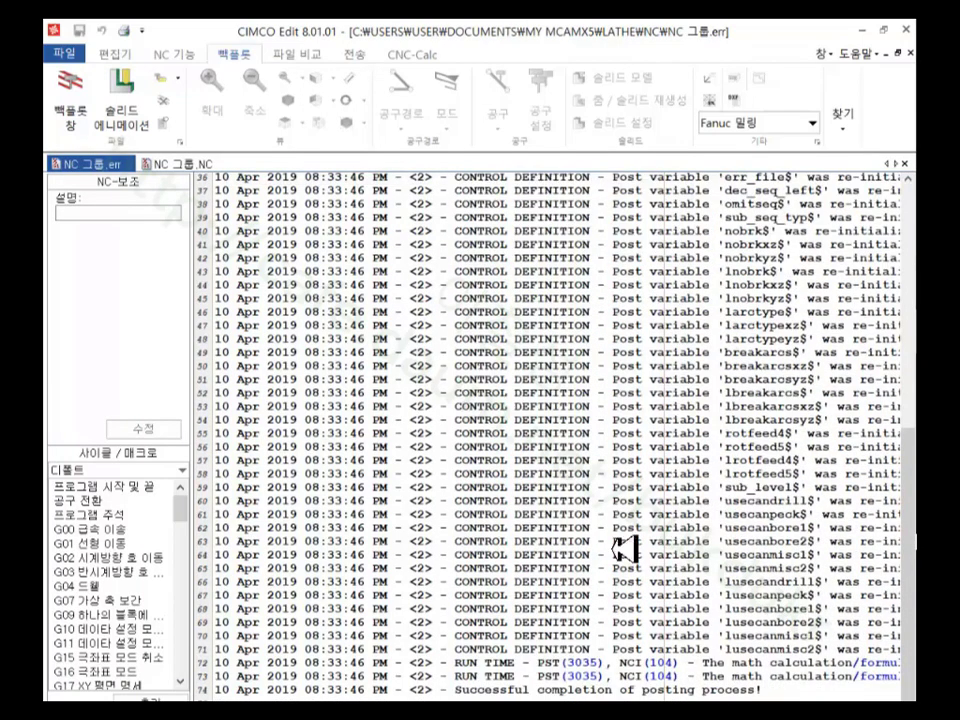
scroll(610, 661, up, 12)
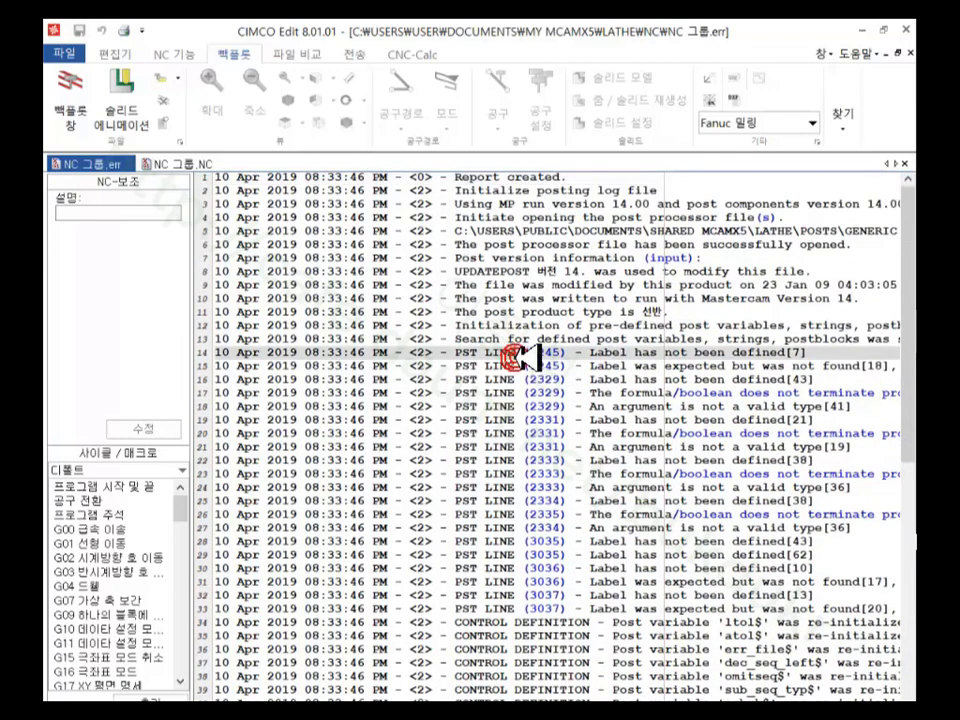
click(547, 358)
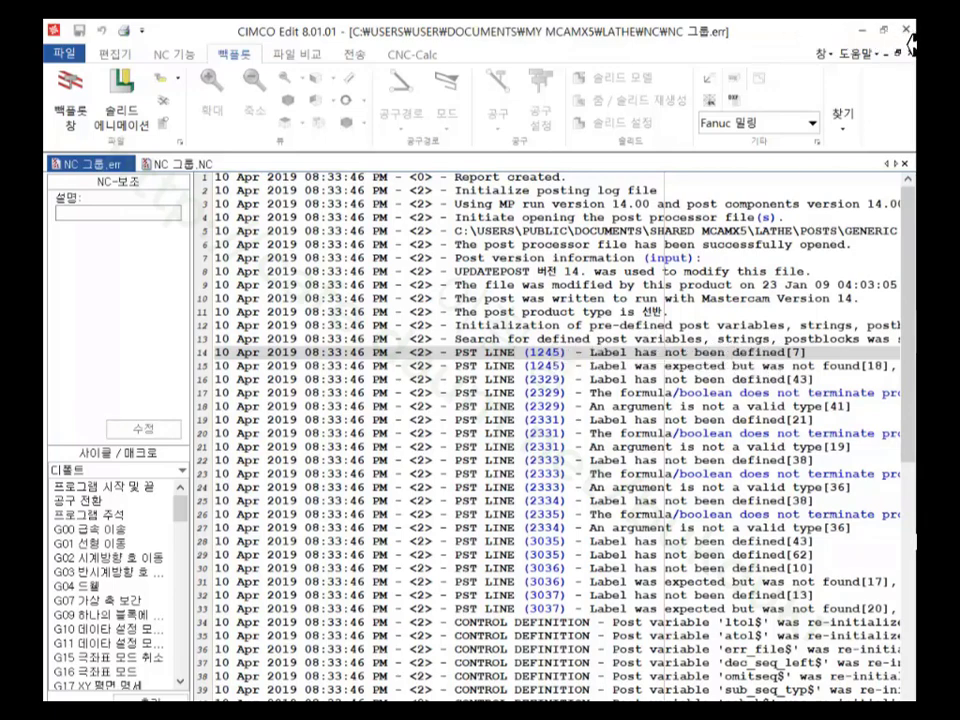
Step: Return to the NC 그룹.NC program and review its code blocks through the G2 arc move
click(180, 163)
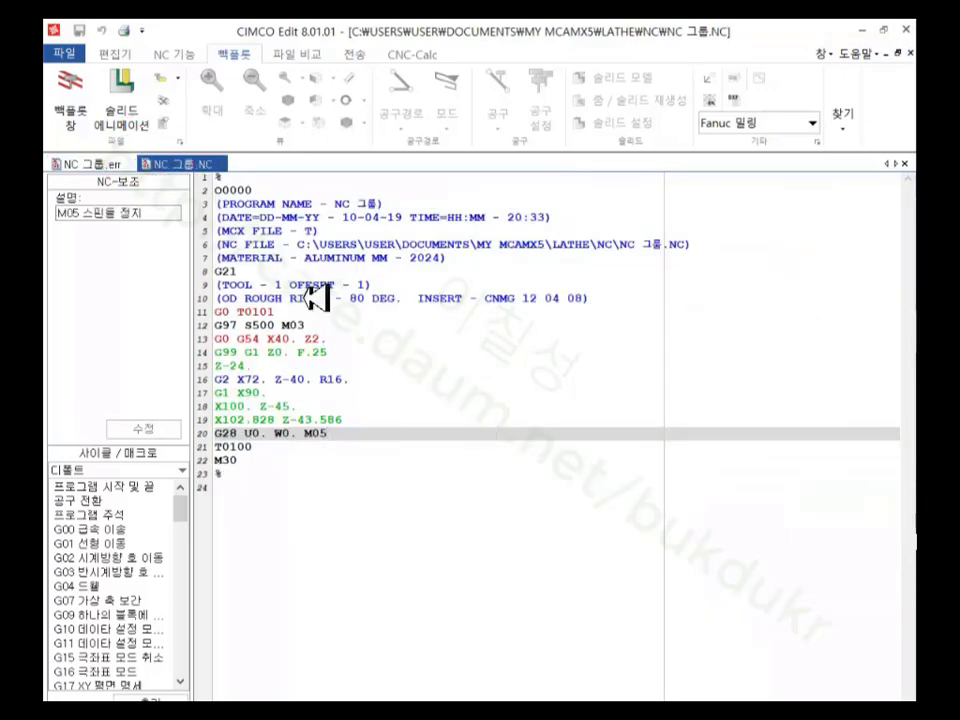
click(447, 428)
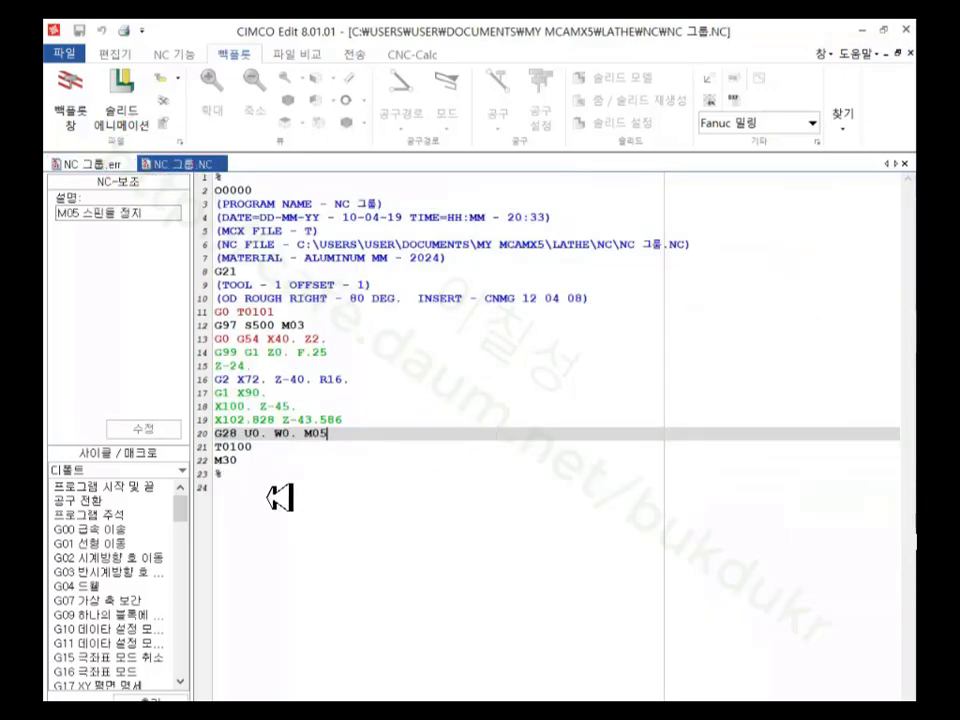
drag(245, 470, 210, 184)
click(482, 375)
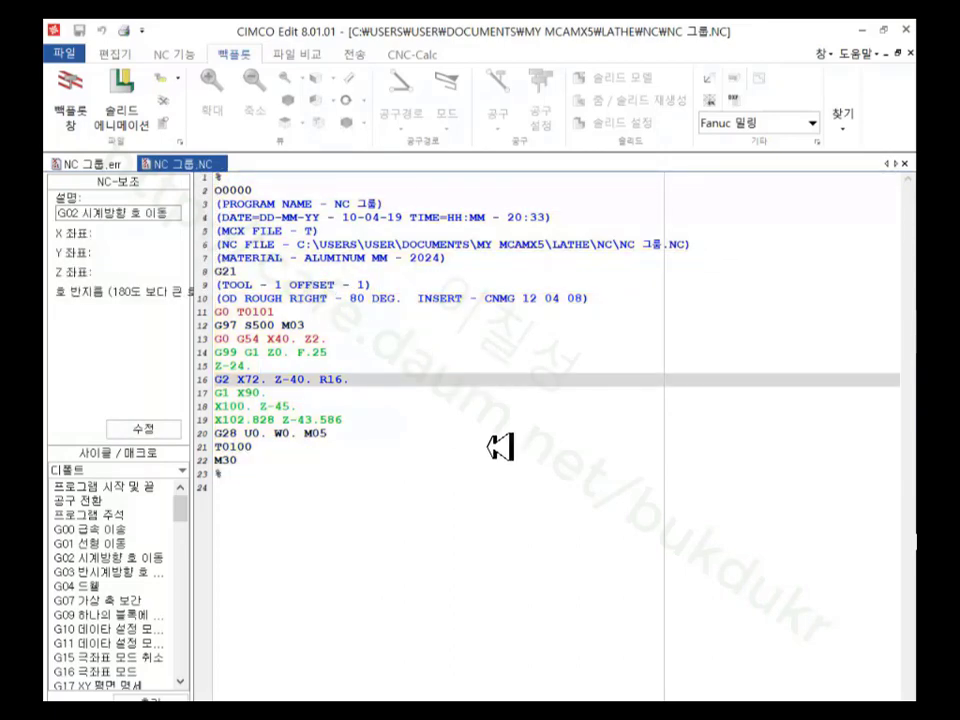
Step: Enlarge the program text, highlight the G2 arc block and compare it with the example 3 solution in cnc선반교제.pdf in Acrobat
ctrl+scroll(500, 447, up, 5)
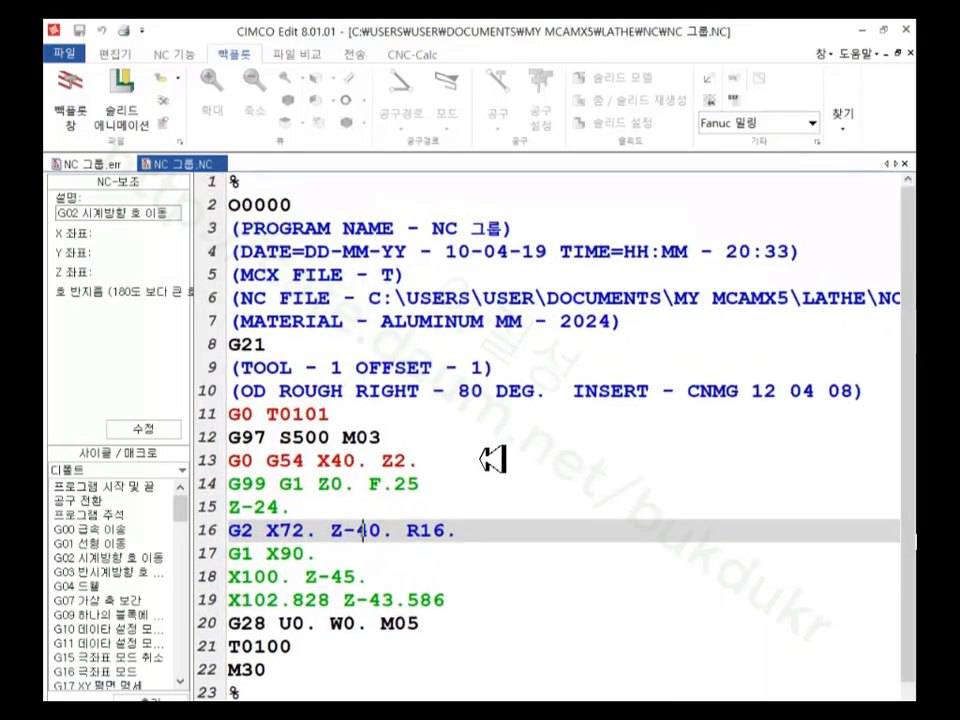
click(617, 636)
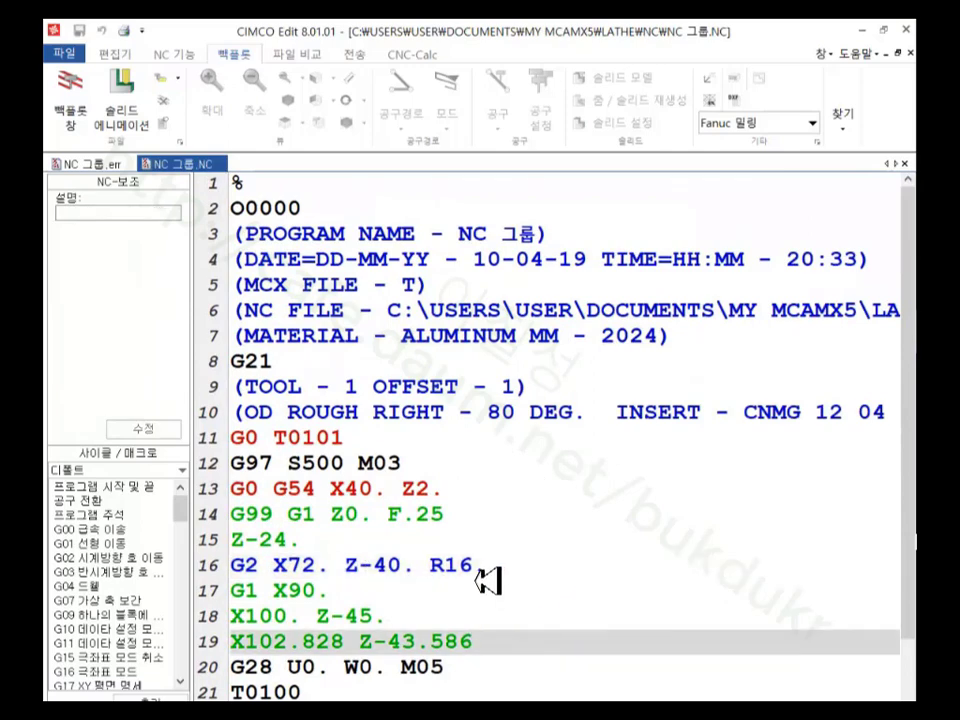
drag(495, 566, 228, 568)
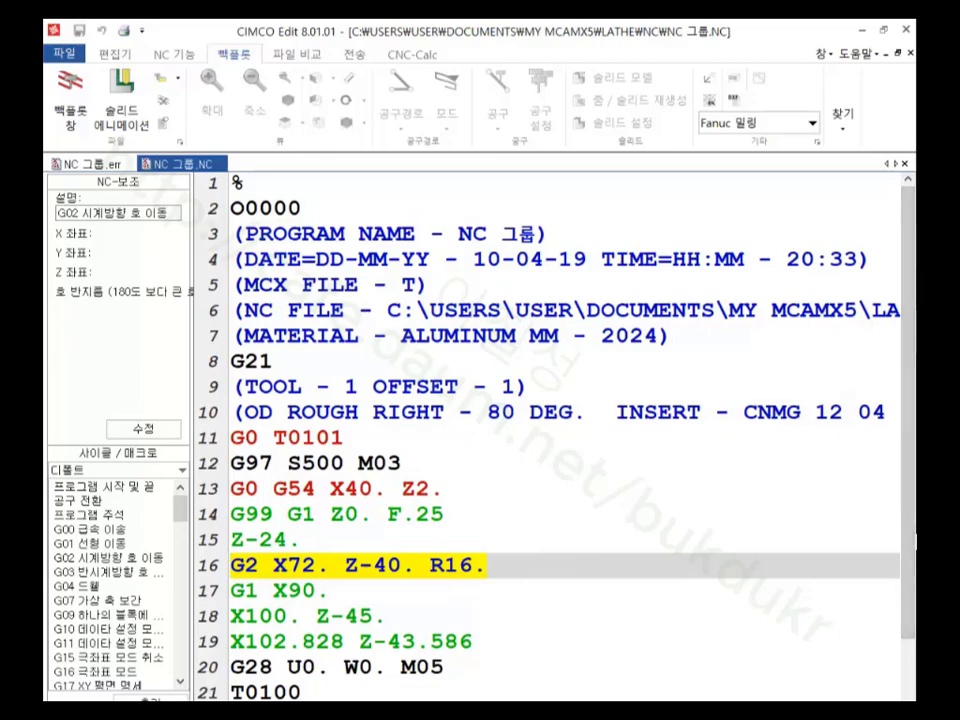
mouse_move(940, 245)
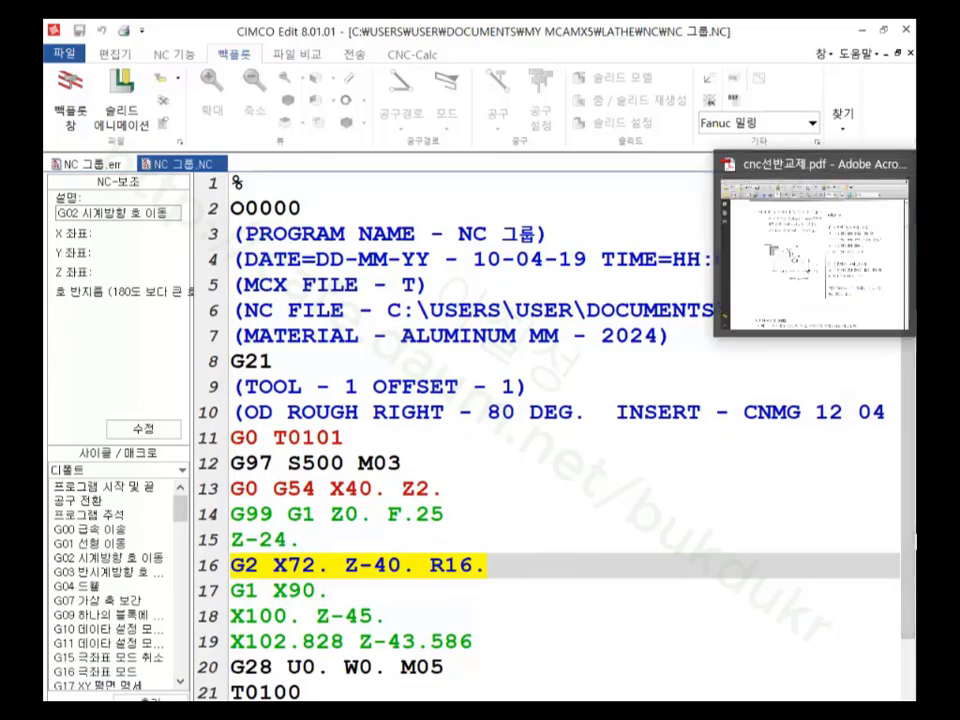
click(812, 250)
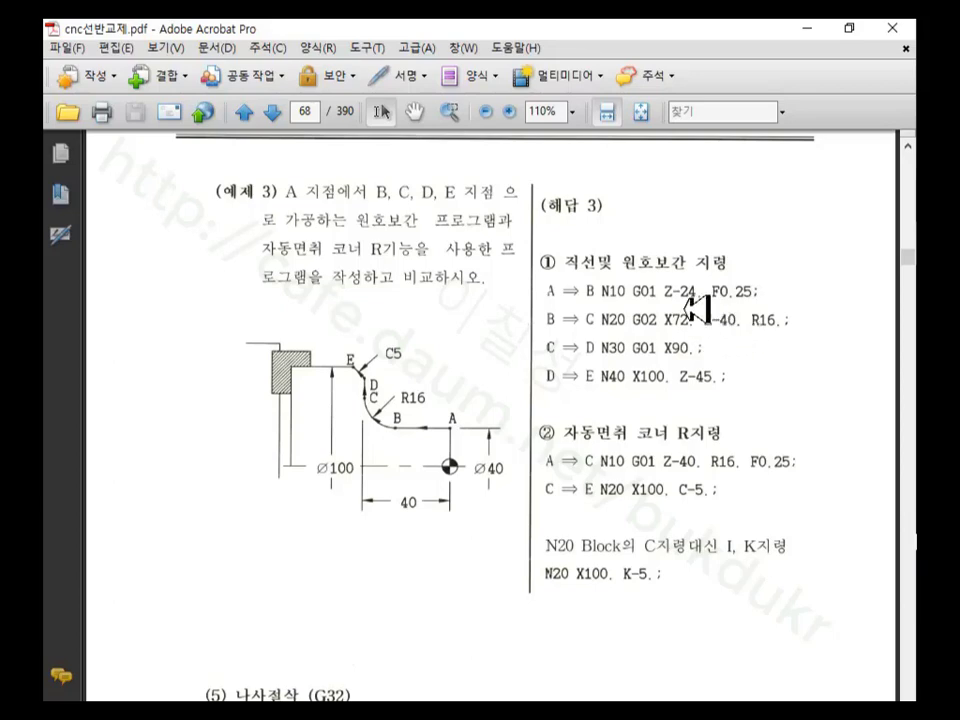
key(alt+Tab)
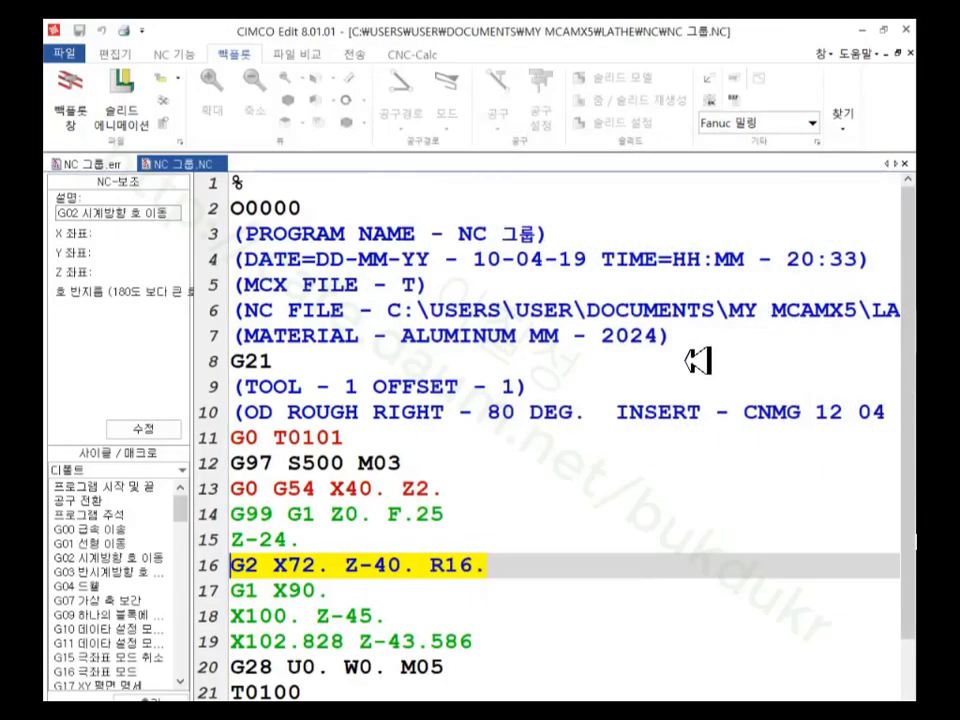
Step: Examine the G99 G1 feed block and the Z-24. straight cut in the NC program
click(302, 539)
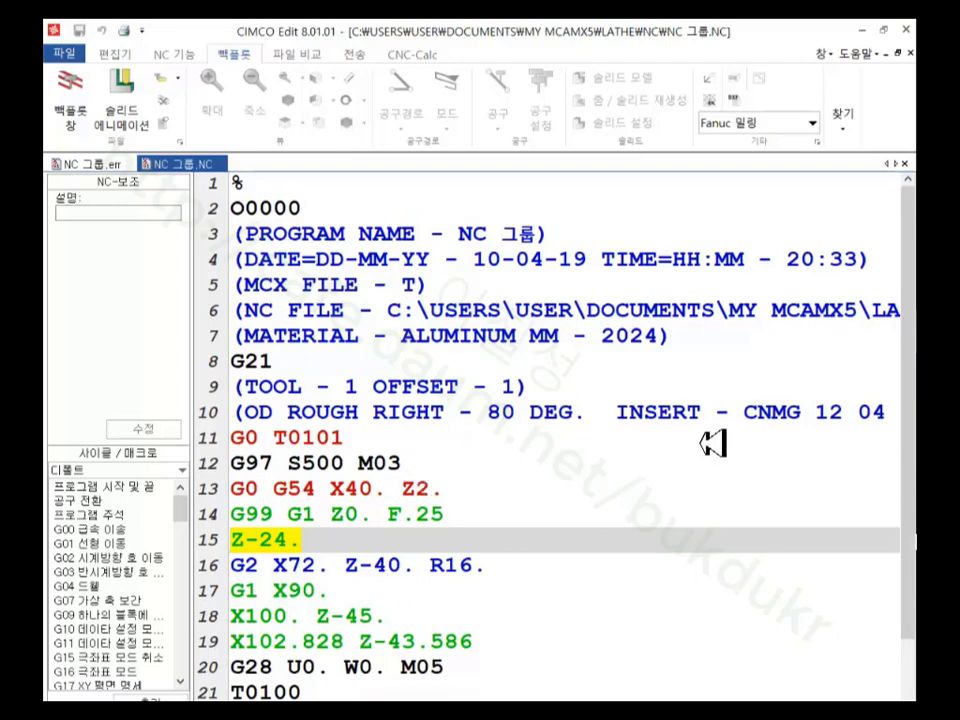
click(405, 514)
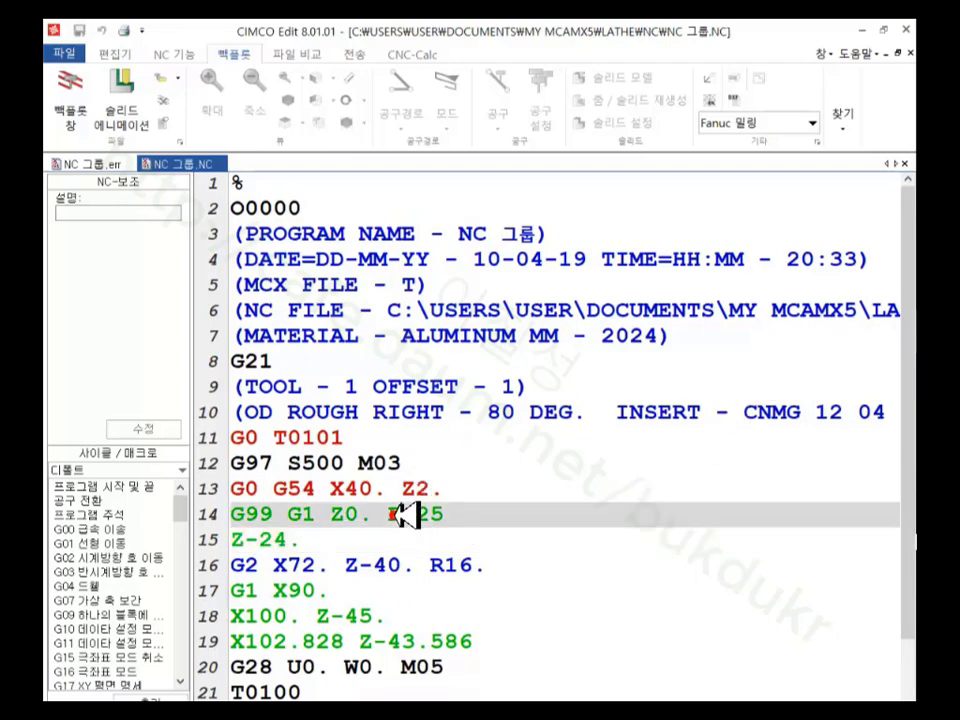
click(404, 512)
click(313, 539)
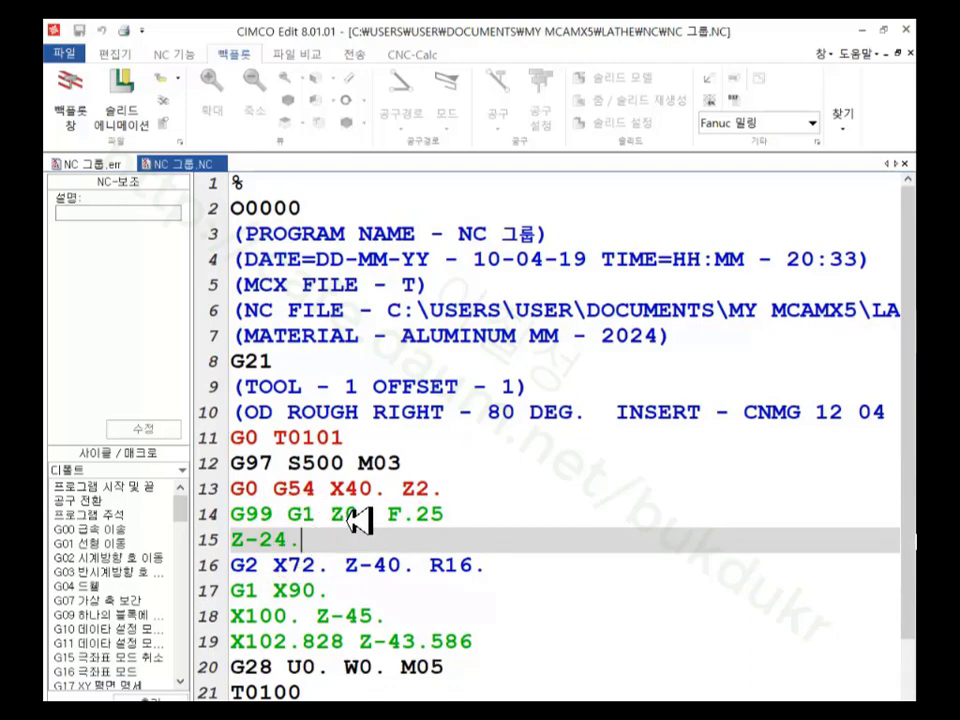
click(358, 518)
click(315, 541)
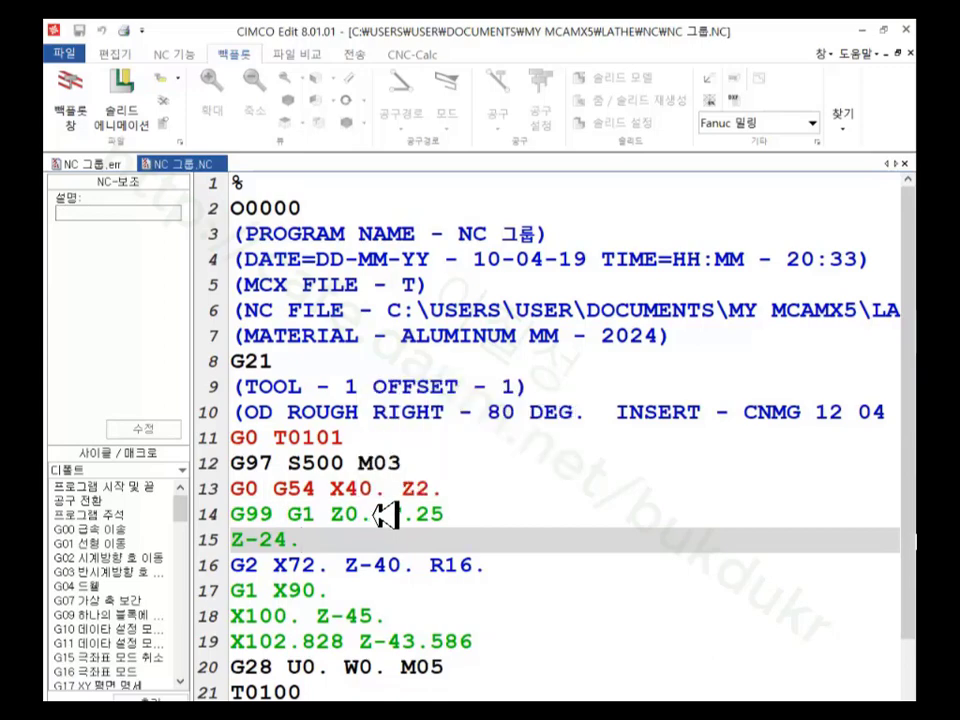
Step: Review the remaining blocks from G1 X90. through the chamfer, retract and G28 return to the T0100 tool cancel
click(360, 590)
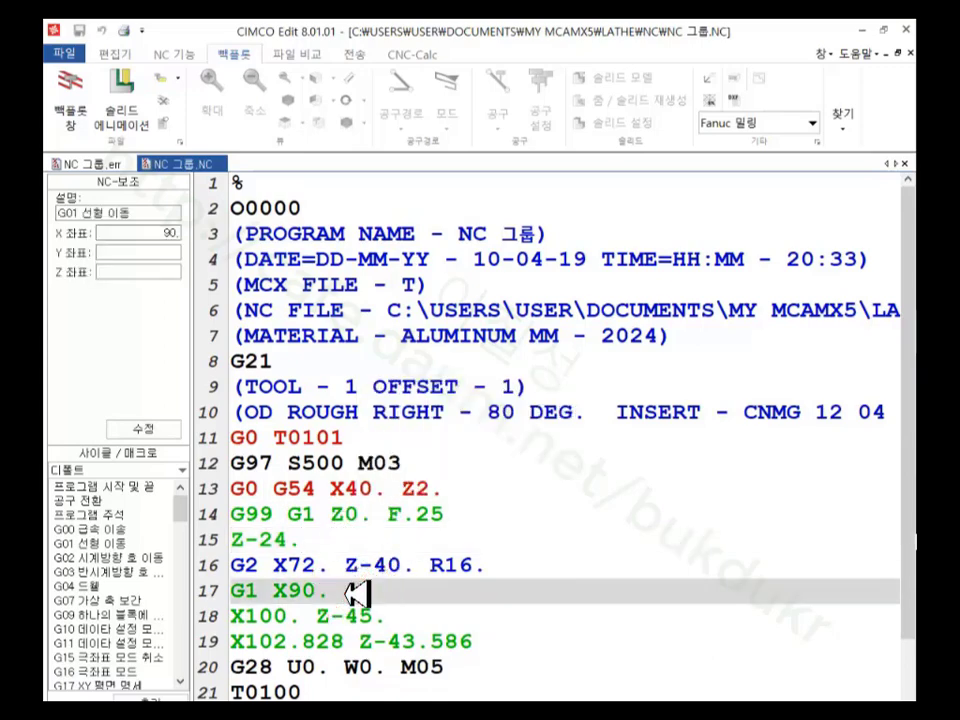
click(405, 619)
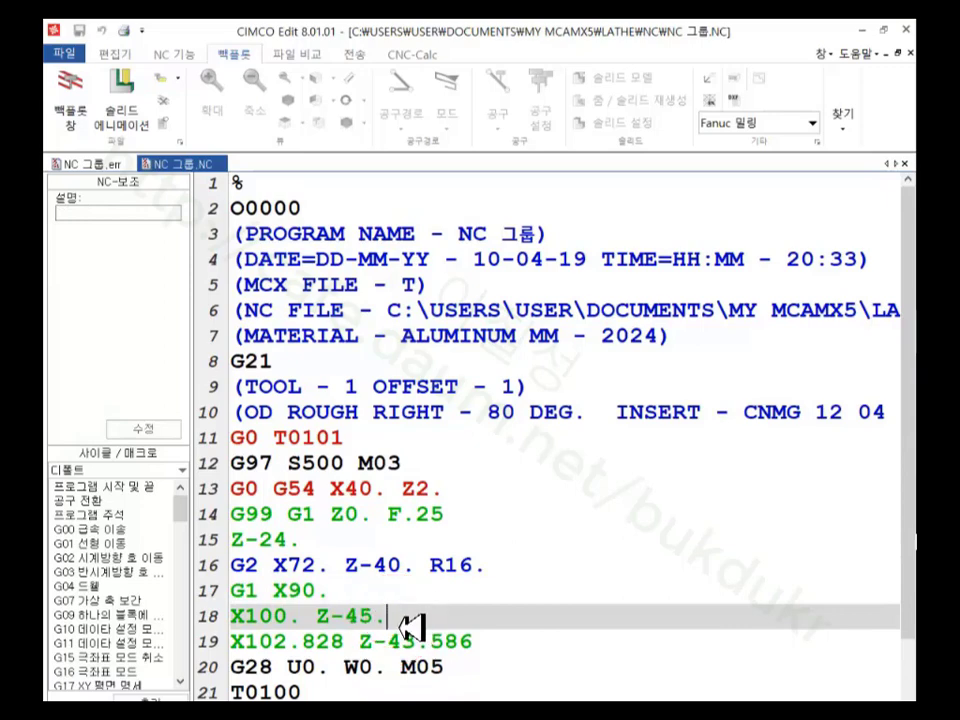
click(488, 640)
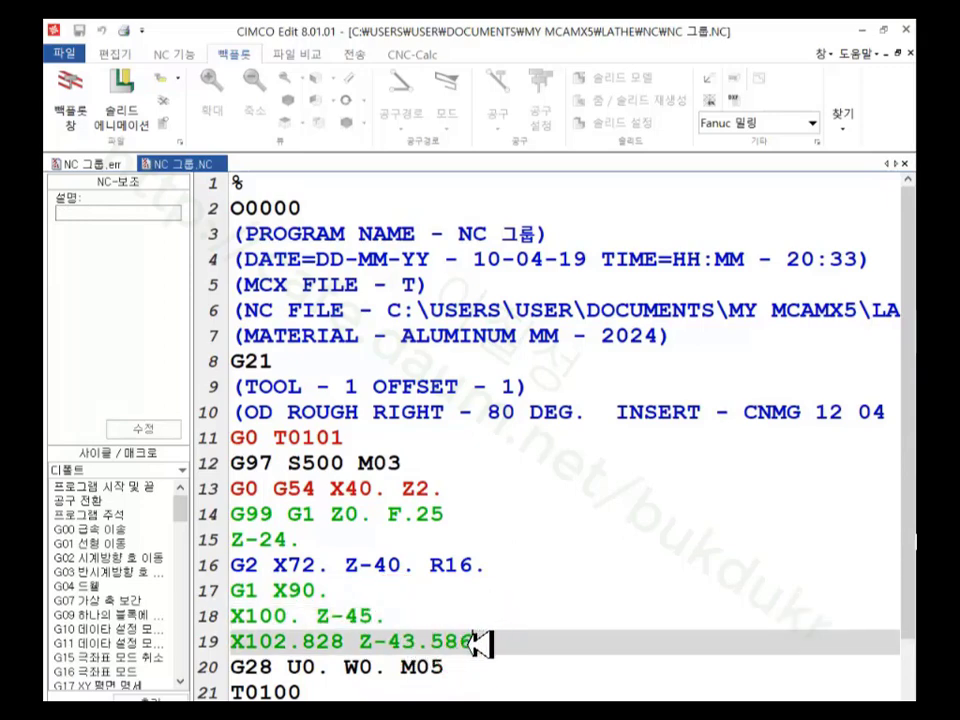
key(BackSpace)
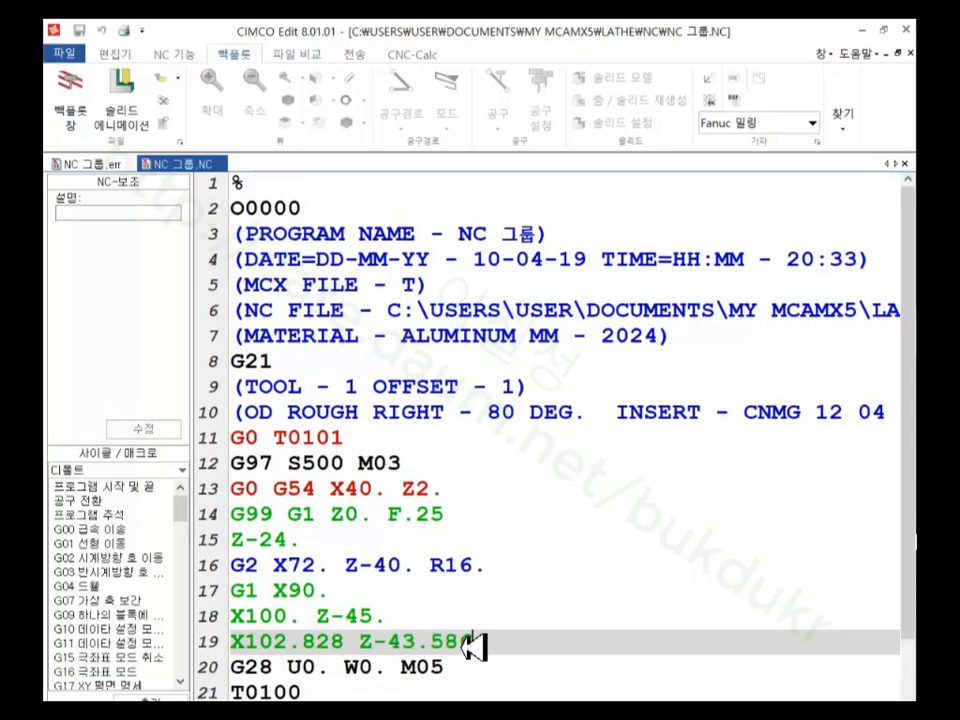
click(445, 668)
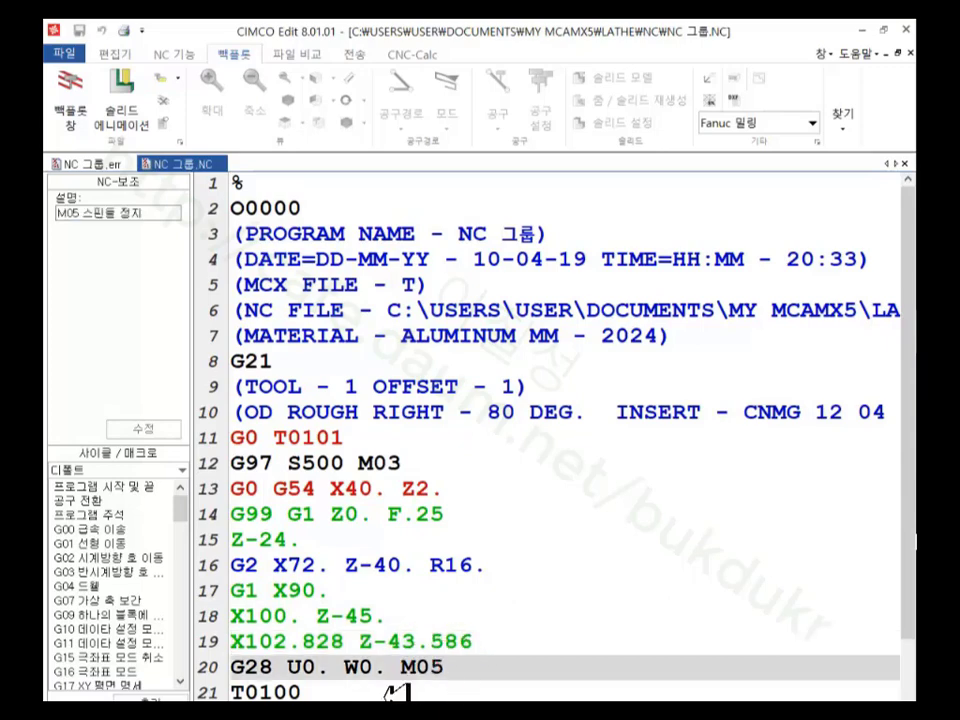
click(381, 692)
scroll(510, 620, down, 1)
scroll(430, 446, up, 1)
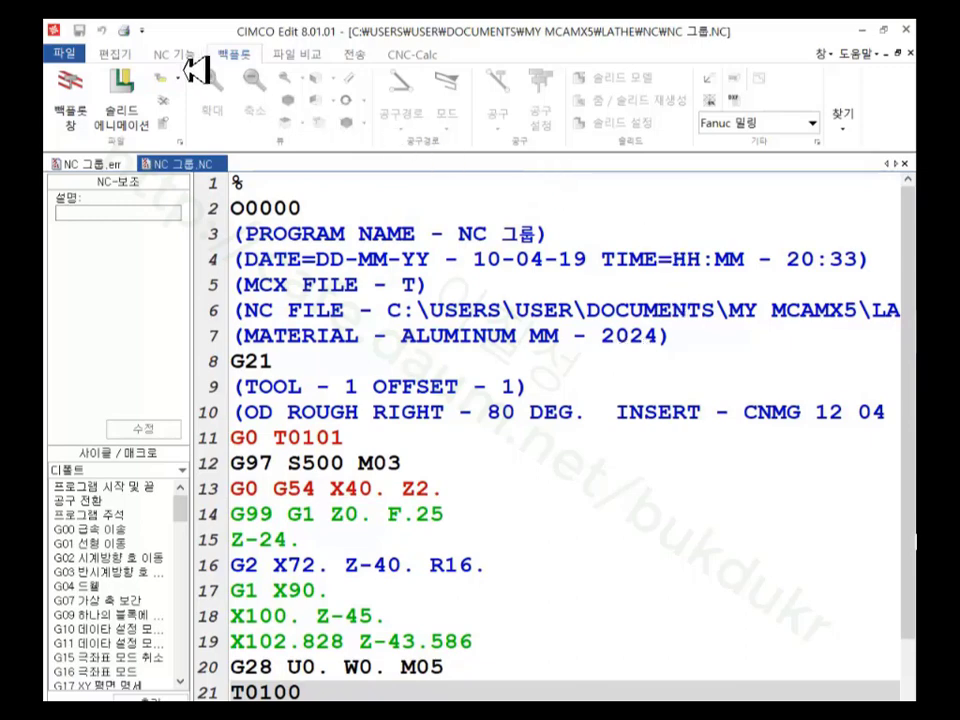
Step: Set the backplot control type to the first Fanuc 터닝 (G-Code) option and open the program's backplot
click(790, 121)
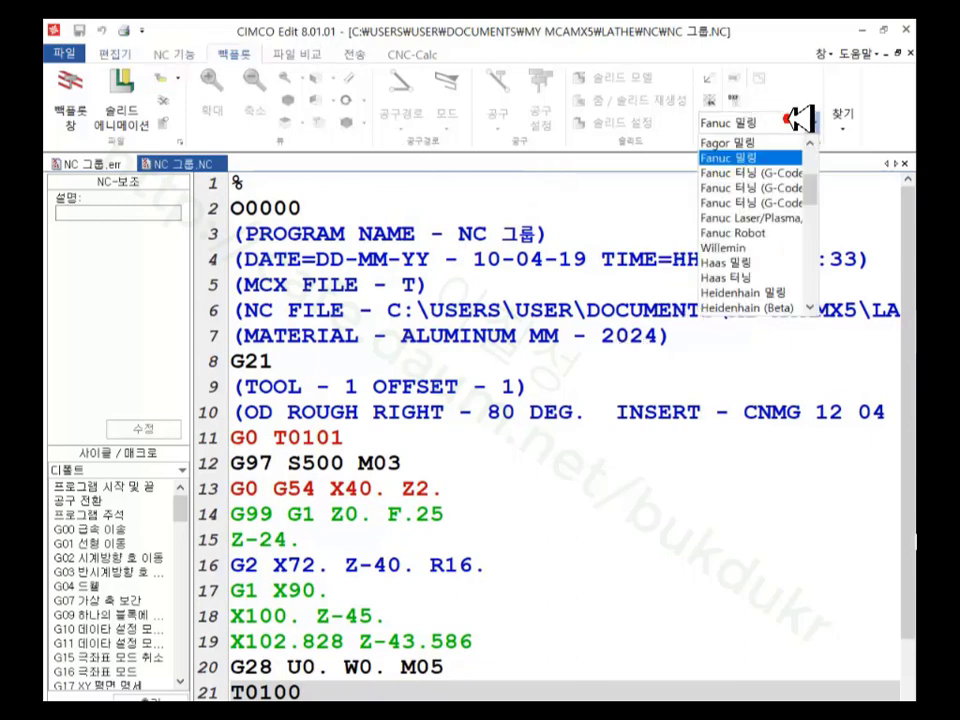
click(768, 175)
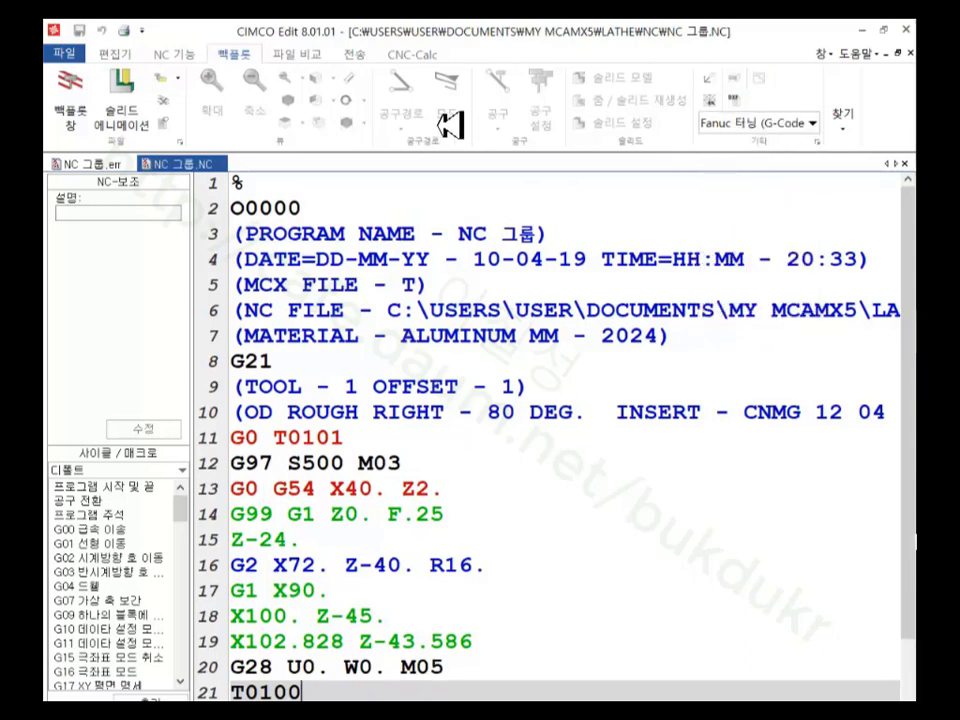
click(80, 98)
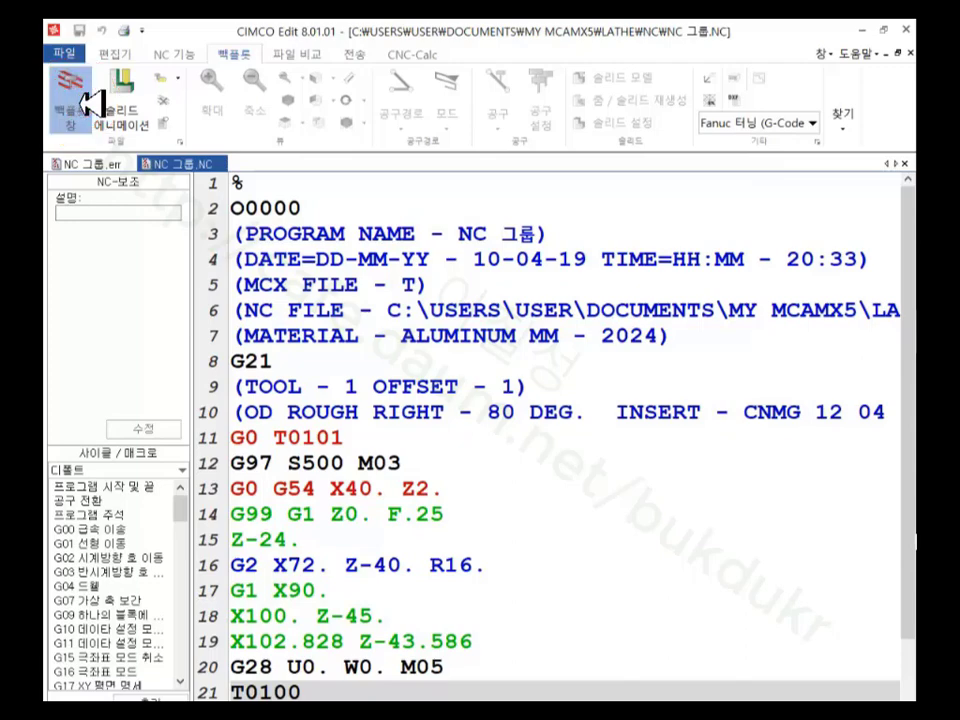
scroll(561, 475, down, 2)
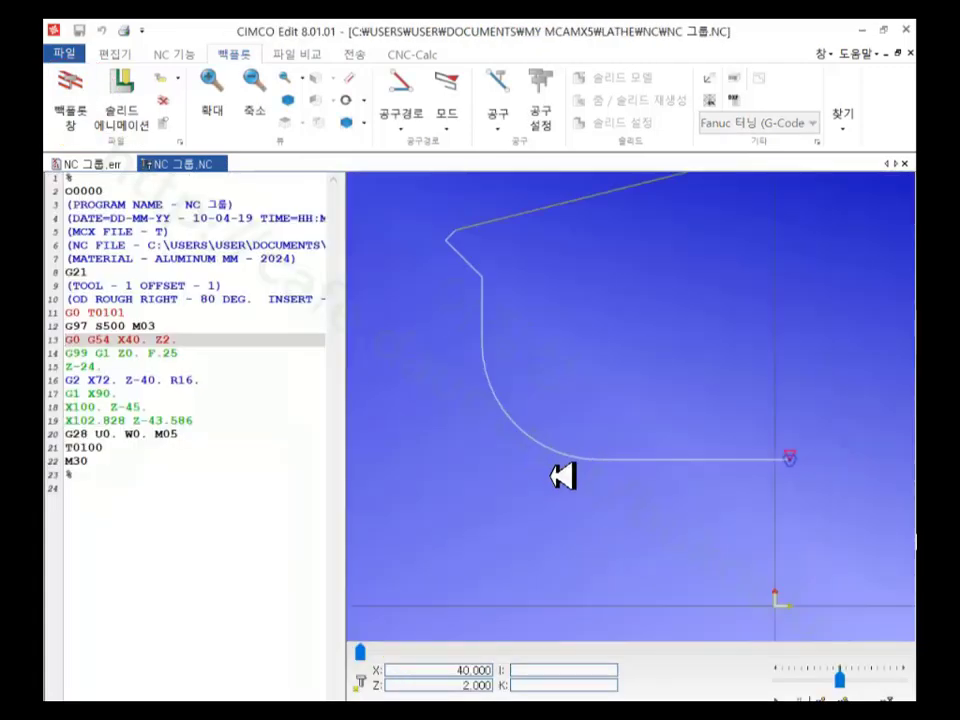
scroll(558, 476, up, 1)
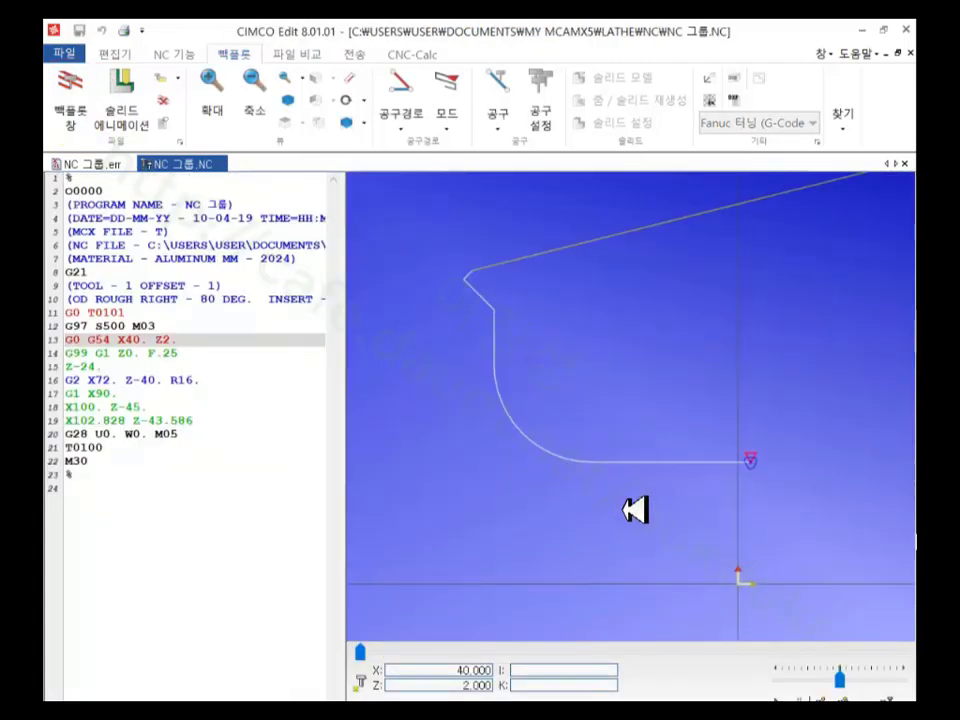
Step: Trace the tool position in the backplot block by block from G0 T0101 to the G28 return, ending back at G0 G54
click(134, 313)
key(Down)
key(Down)
key(Down)
key(Down)
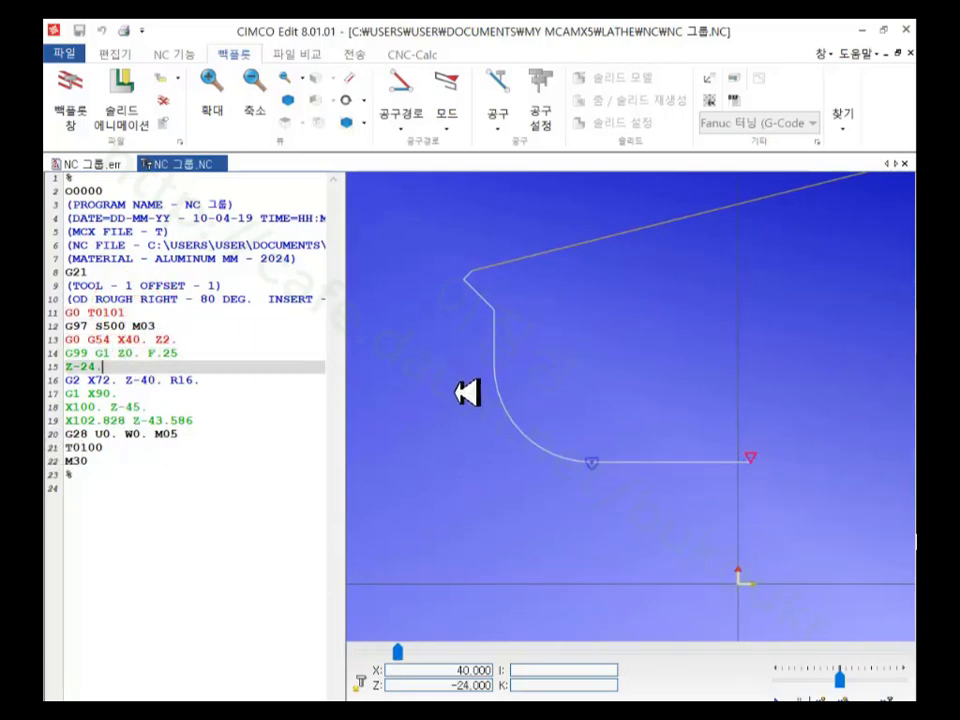
key(Down)
key(Down)
key(Down)
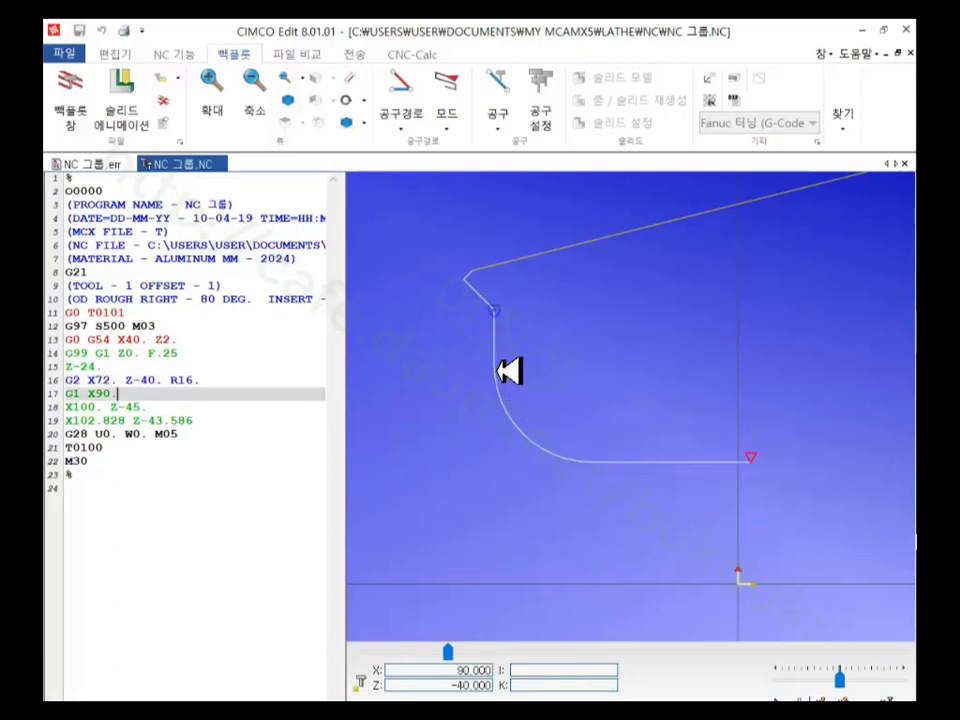
key(Down)
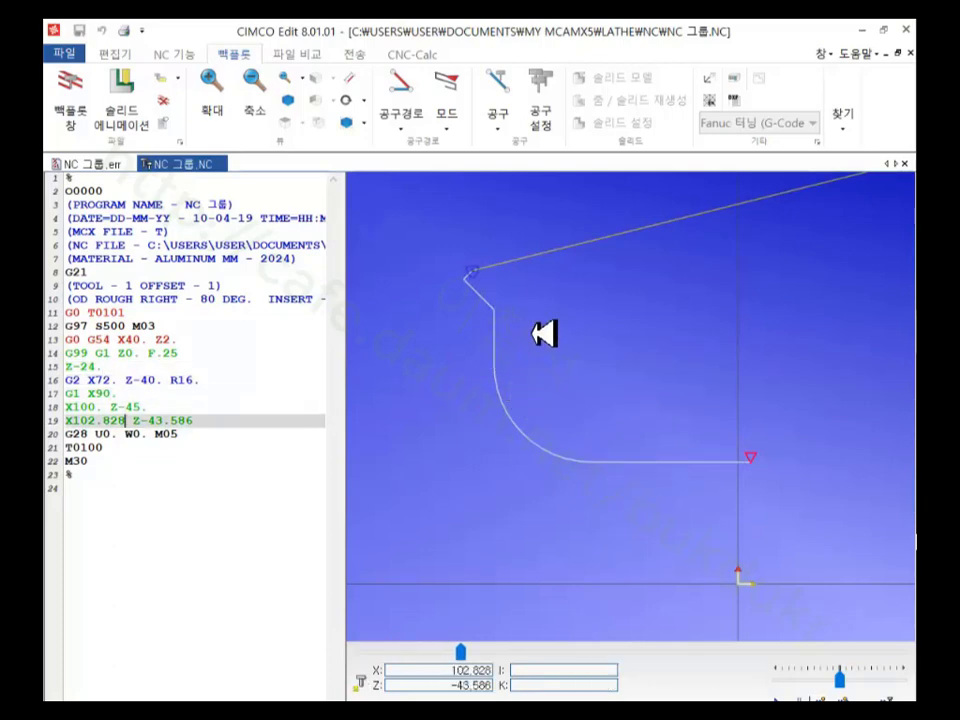
key(Down)
scroll(580, 338, down, 2)
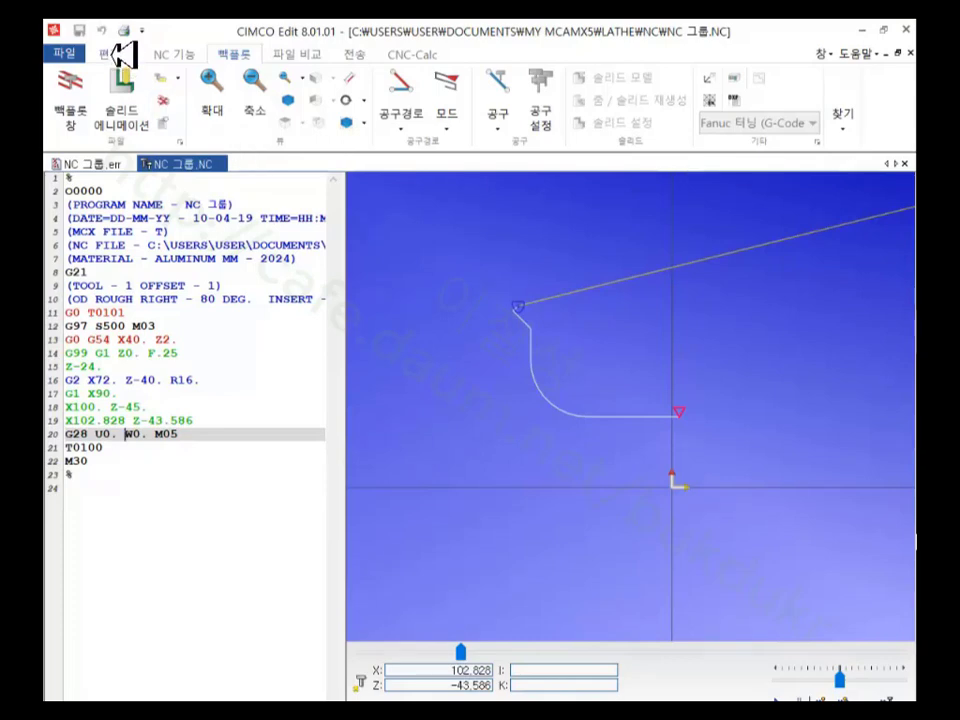
click(174, 340)
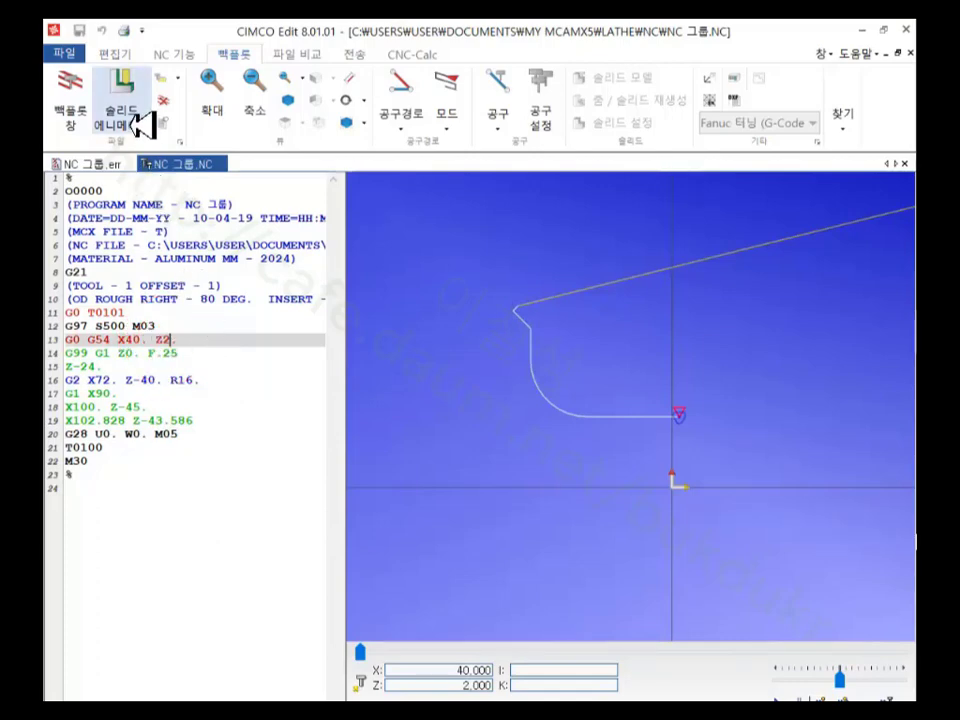
Step: Change the editor file type to ISO 터닝 and regenerate the backplot of the NC program
click(128, 55)
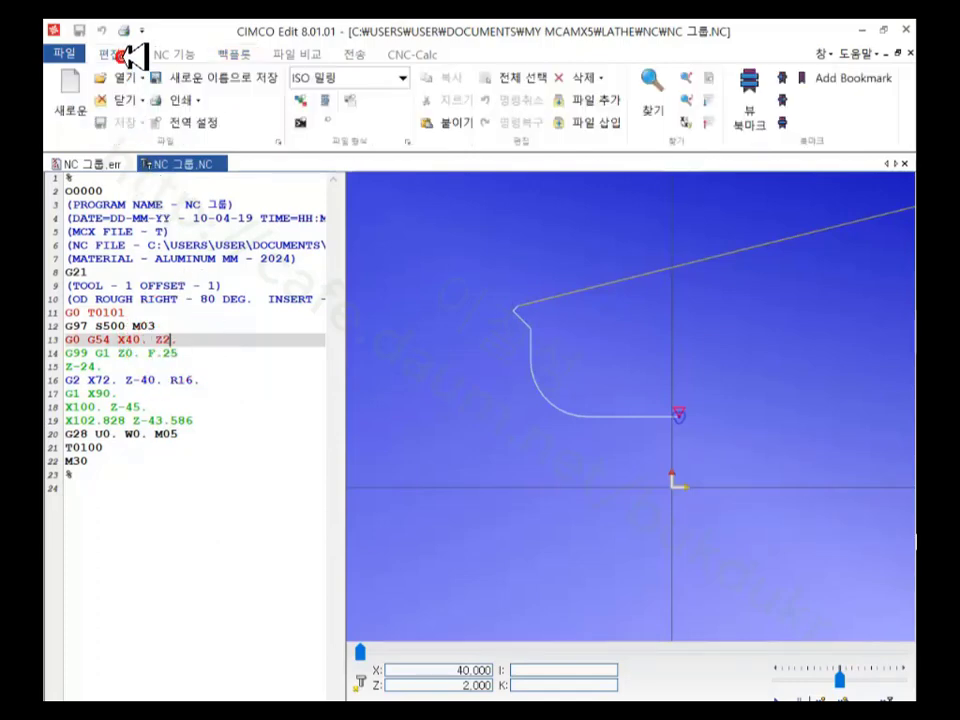
click(362, 80)
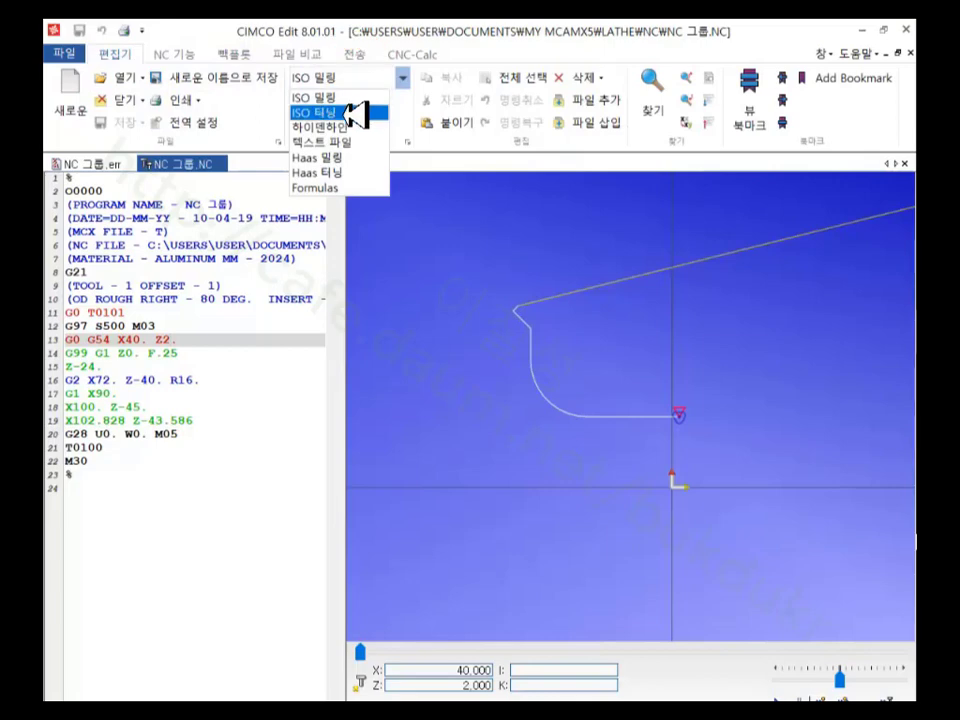
click(335, 112)
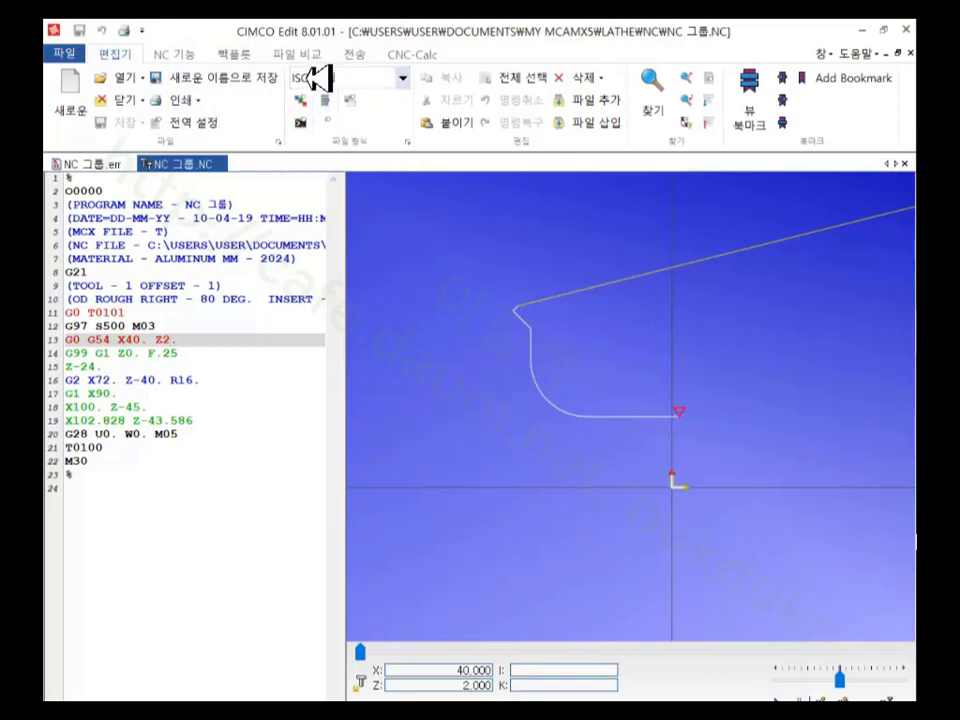
click(234, 54)
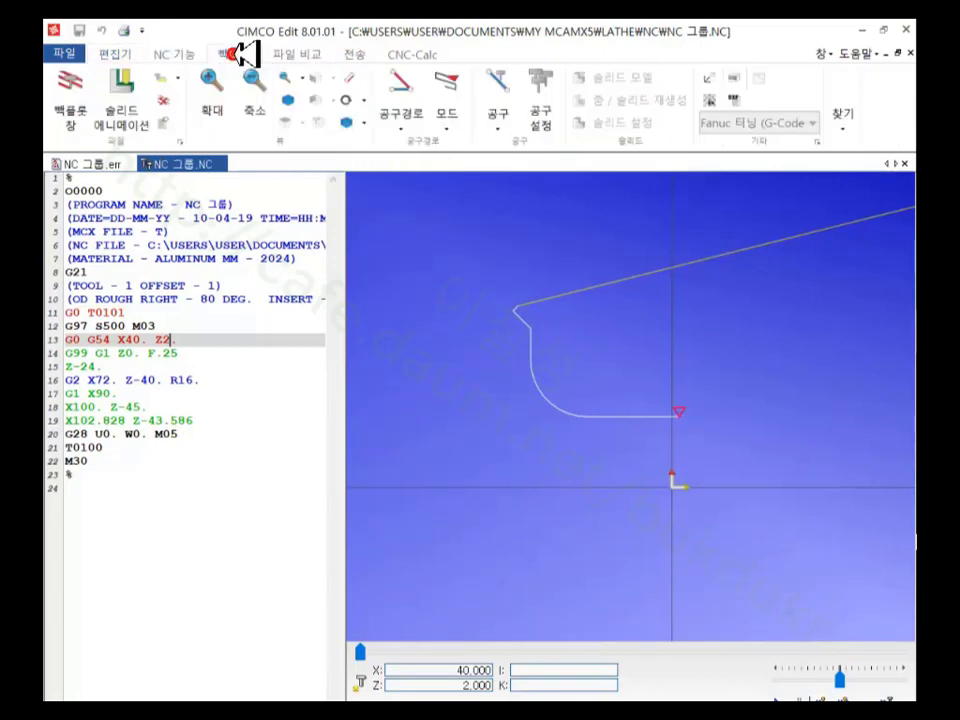
click(80, 112)
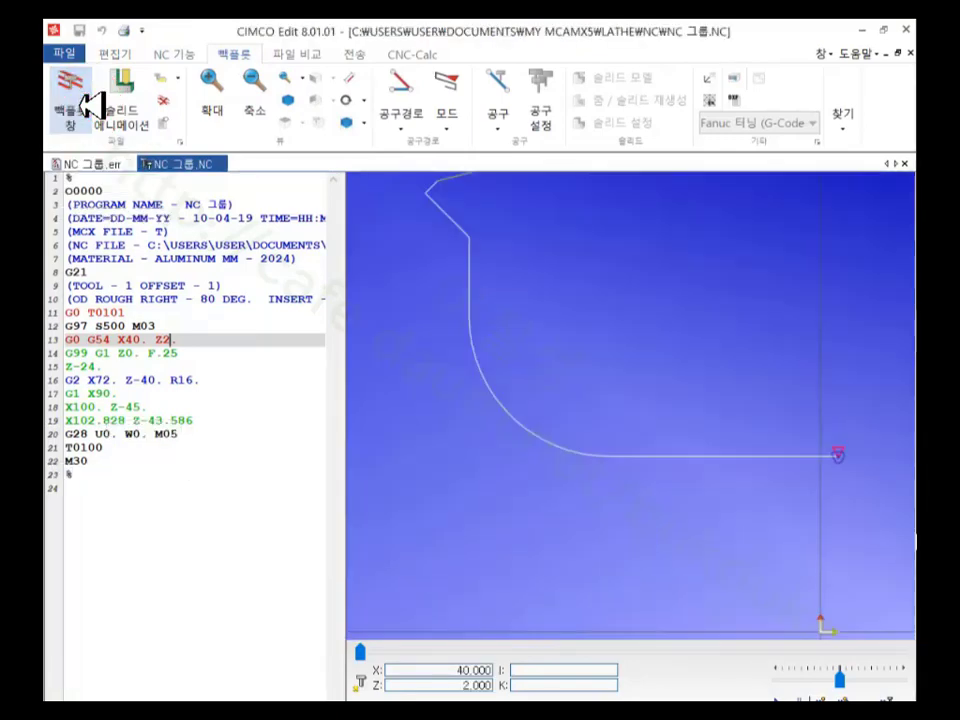
scroll(628, 439, down, 2)
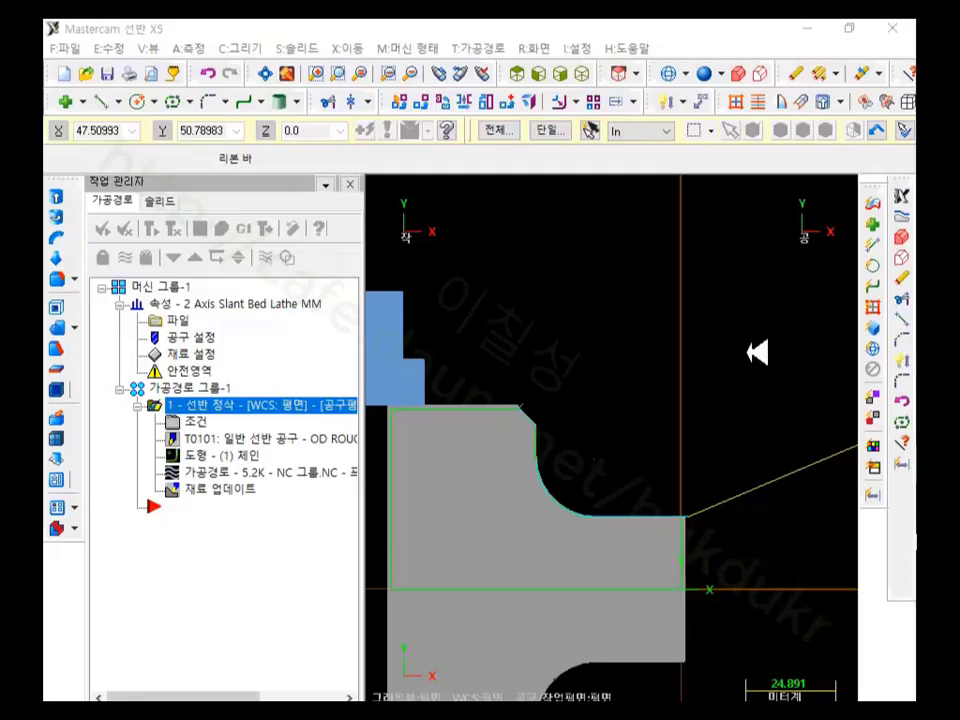
Step: Move the insertion point ahead of the finishing operation and chain the profile from the front horizontal edge to the chamfer for a rough toolpath
click(197, 256)
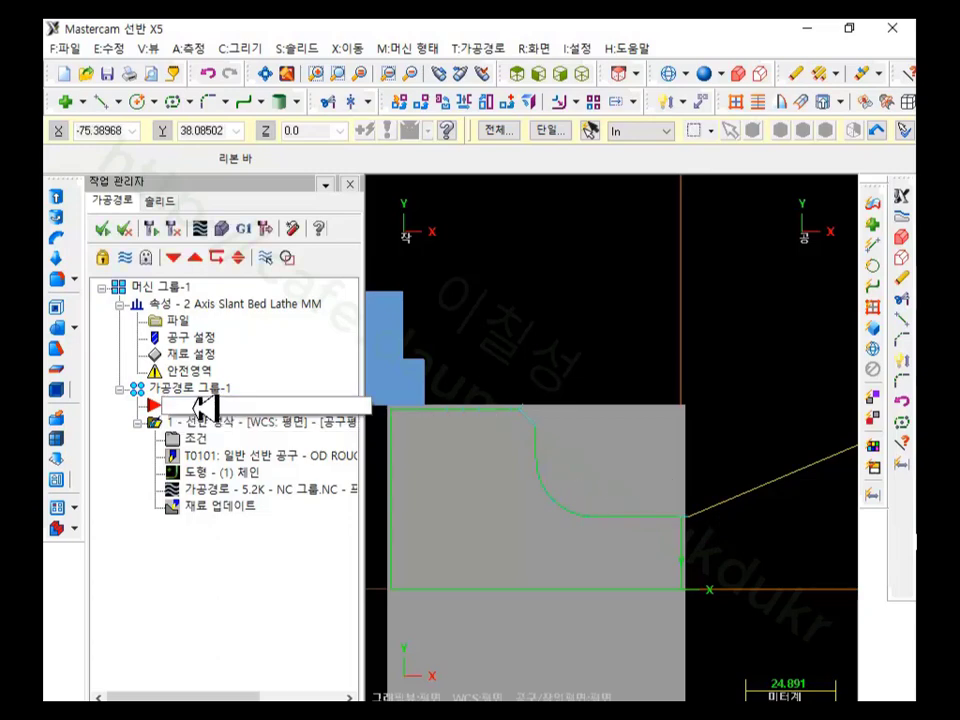
click(321, 404)
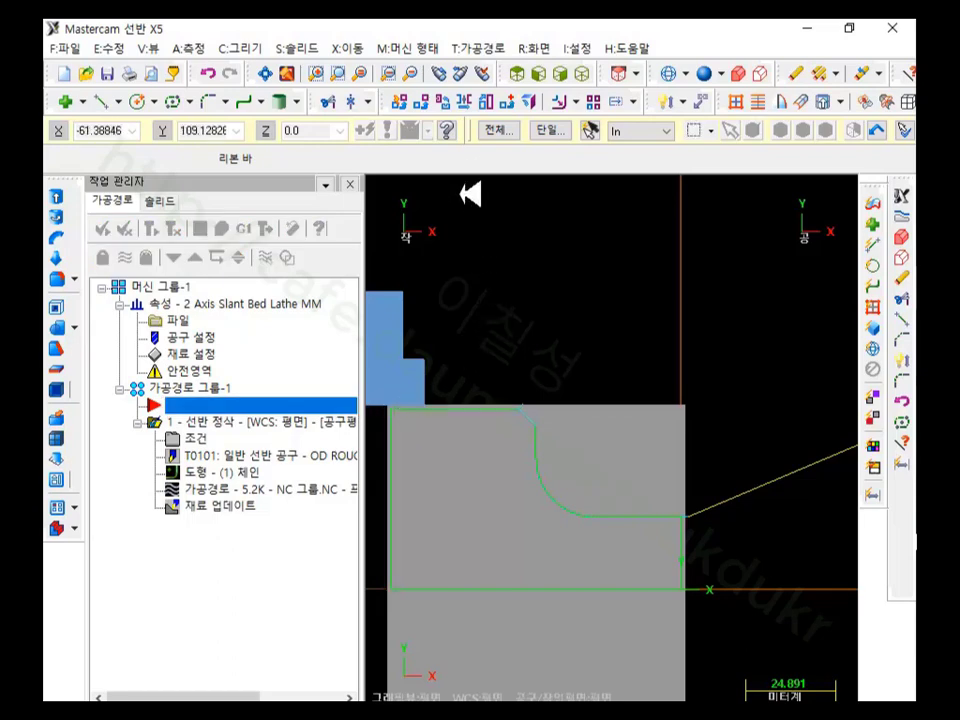
click(495, 47)
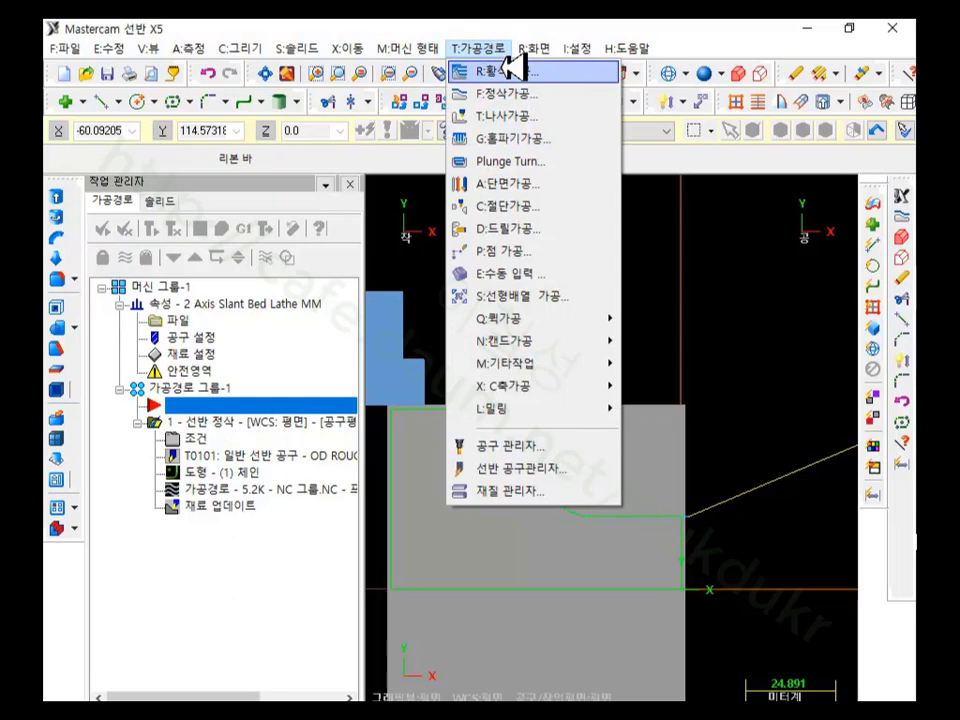
click(508, 71)
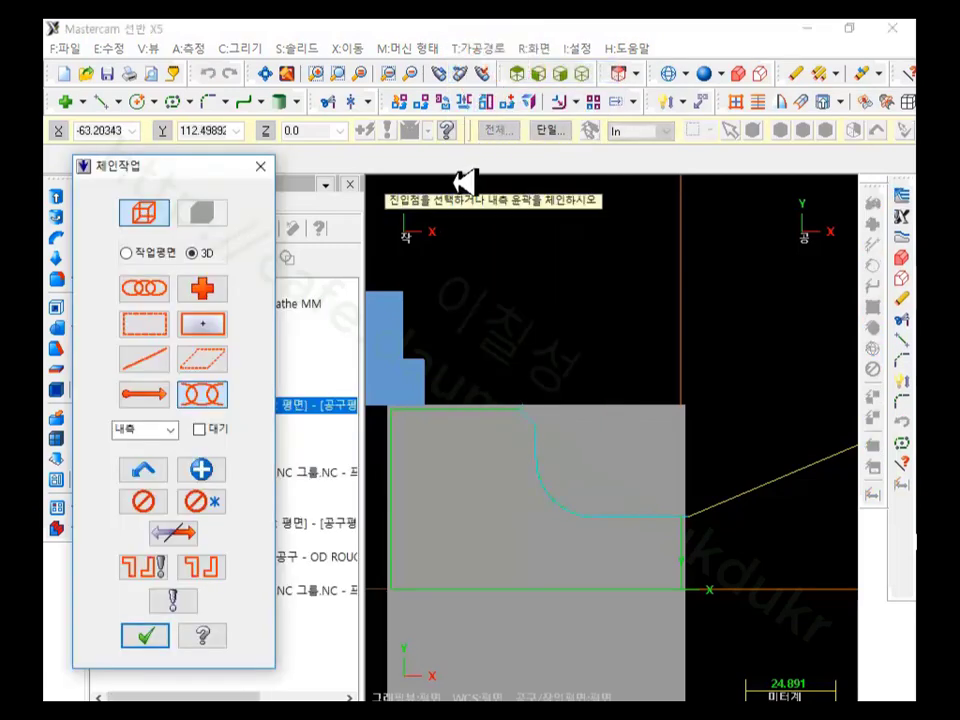
click(678, 521)
click(540, 411)
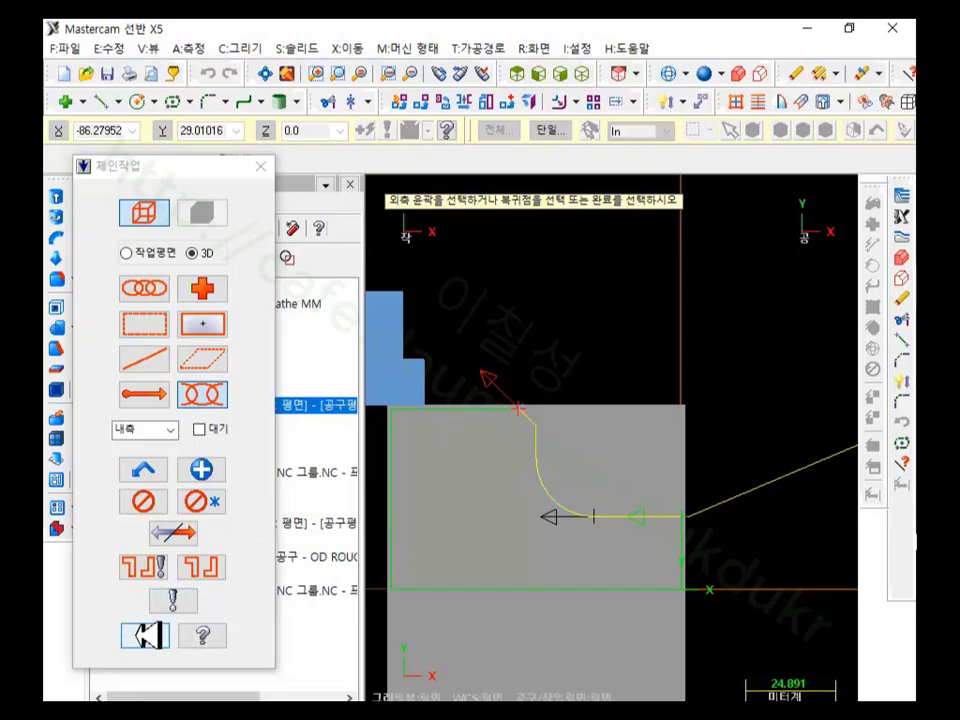
click(150, 636)
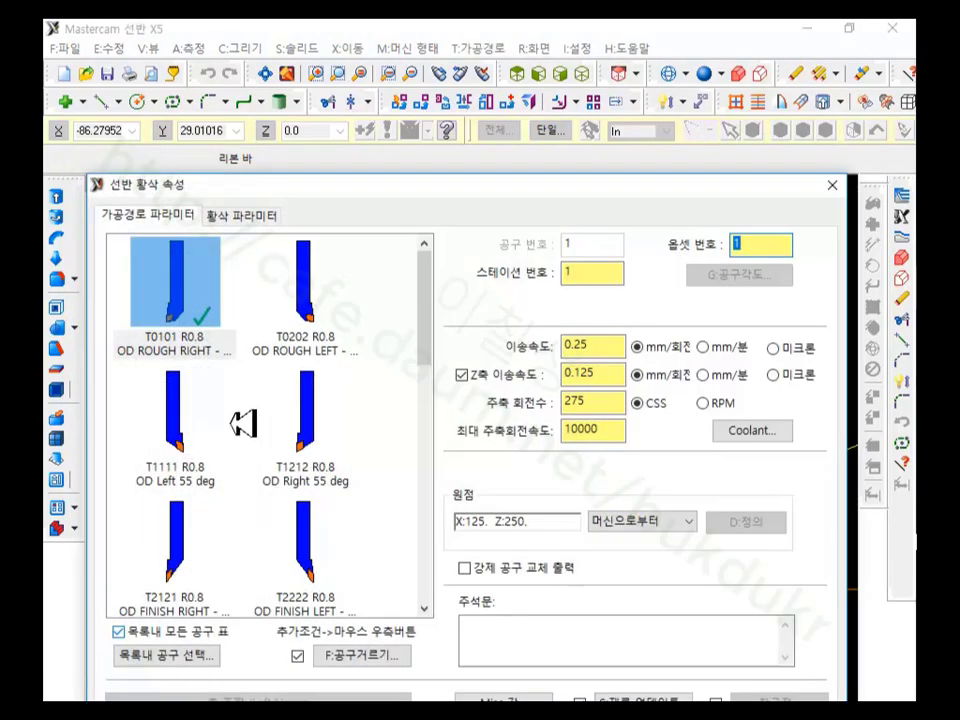
Step: Choose the T0101 R0.8 OD ROUGH RIGHT tool for roughing and turn off the separate Z-axis feed rate
click(200, 298)
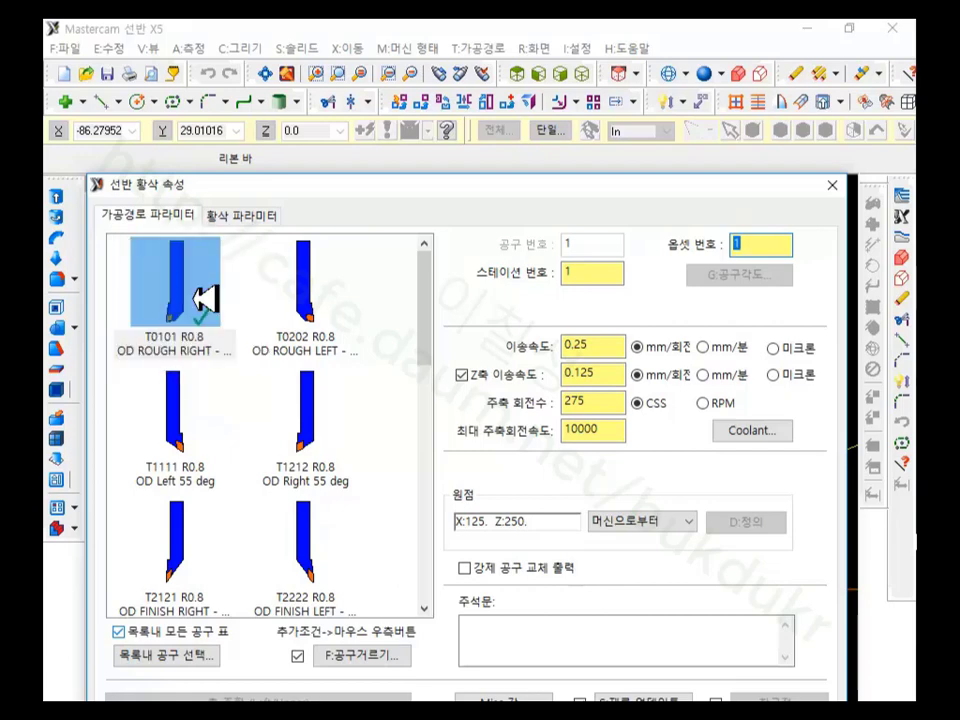
click(610, 344)
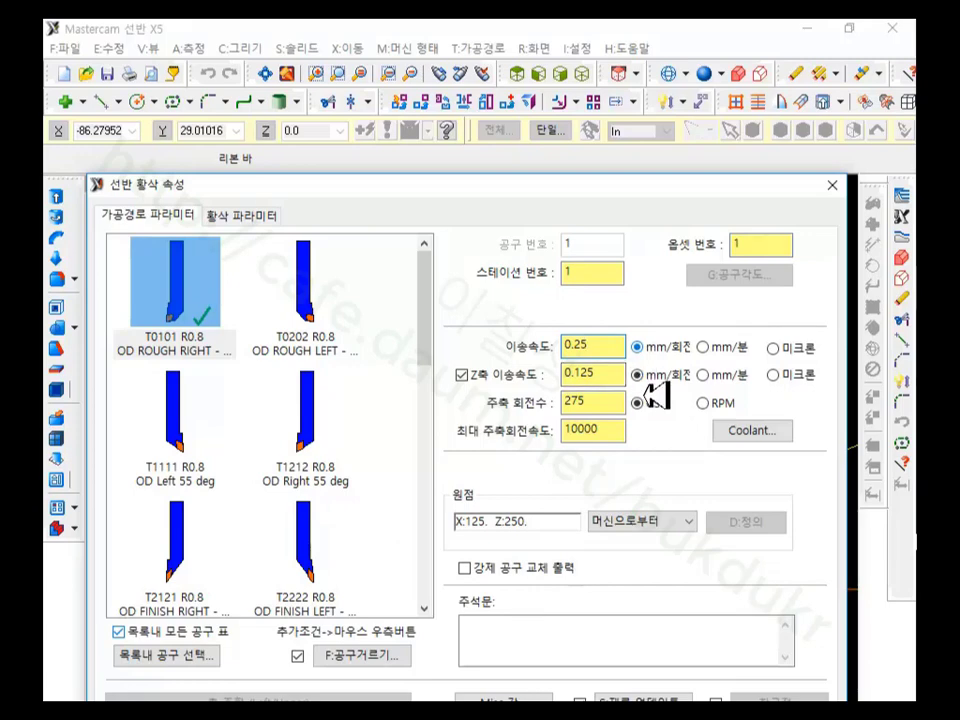
click(462, 374)
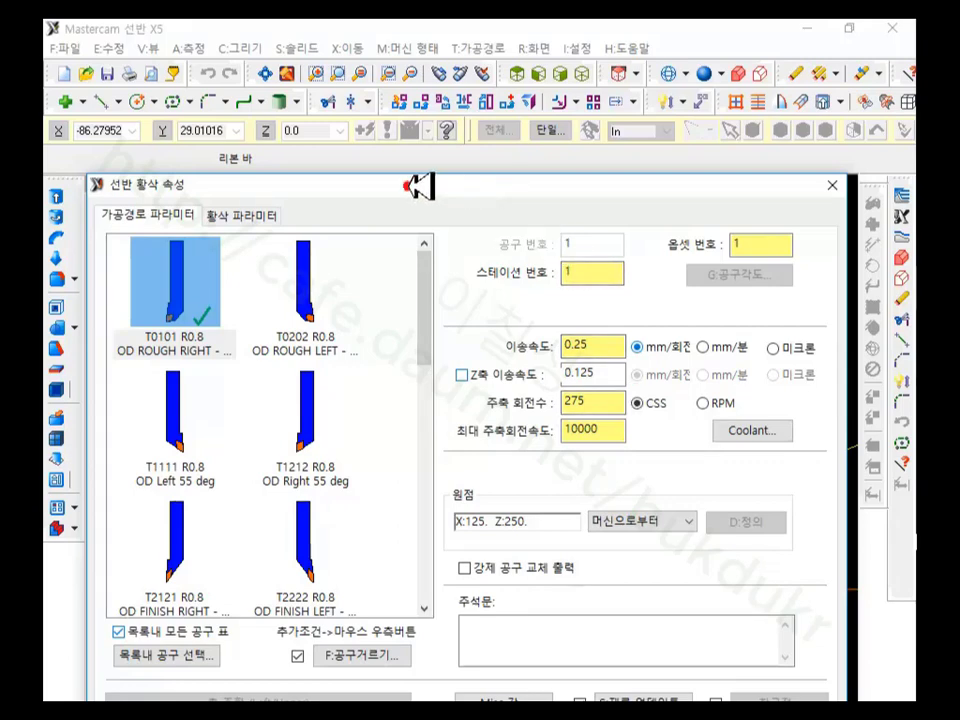
mouse_move(407, 185)
mouse_down()
mouse_move(831, 210)
mouse_move(691, 622)
mouse_up()
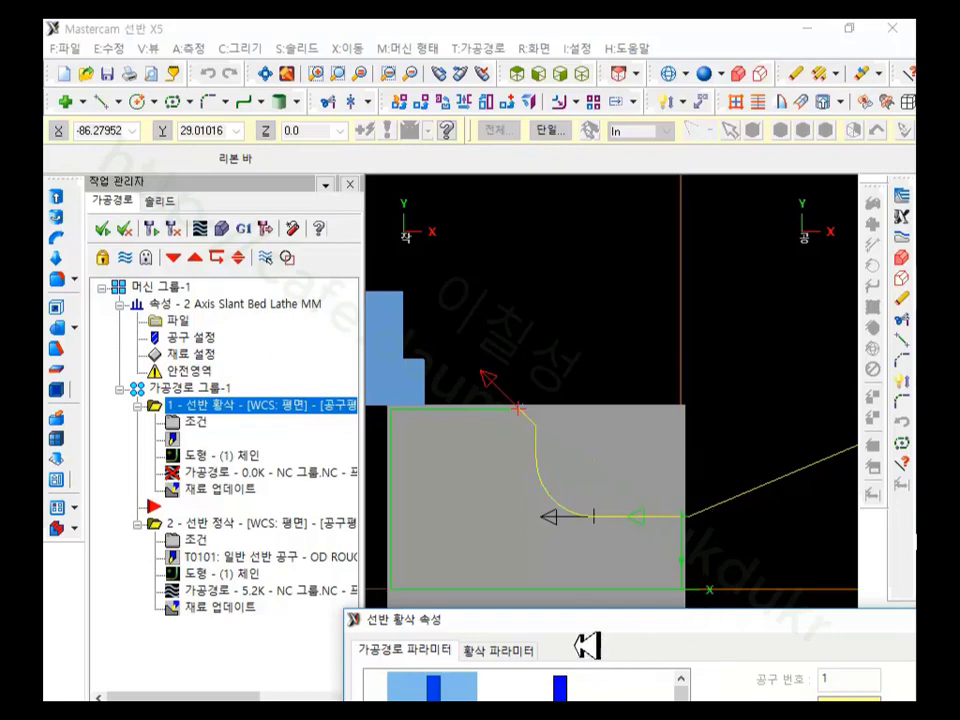
drag(585, 625, 396, 91)
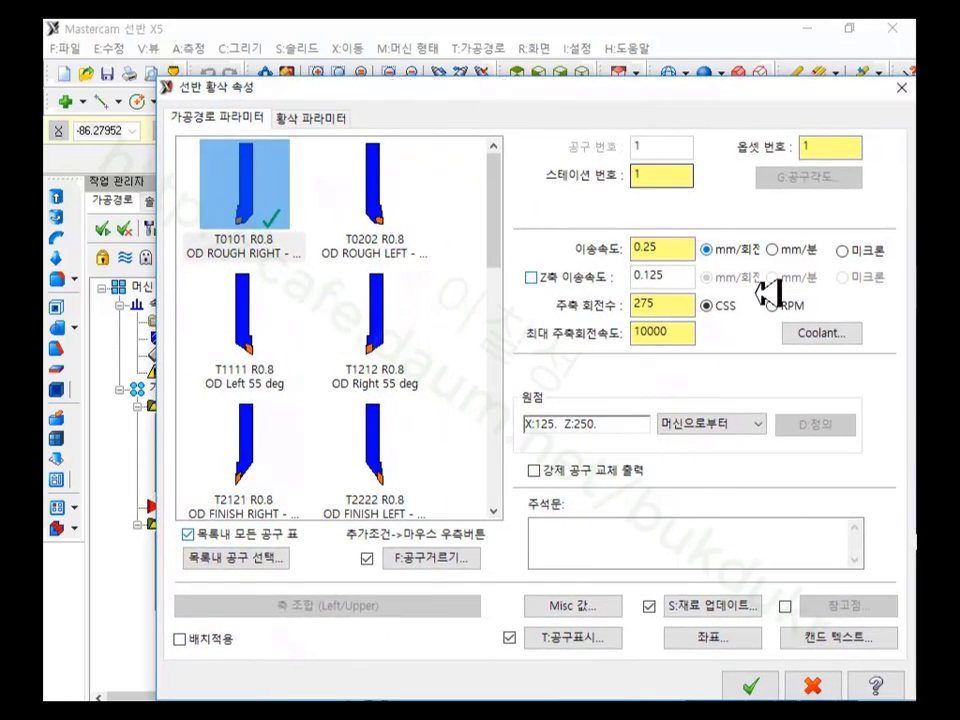
Step: Set the roughing spindle speed to 500 in RPM mode and the maximum spindle speed to 500
double_click(655, 305)
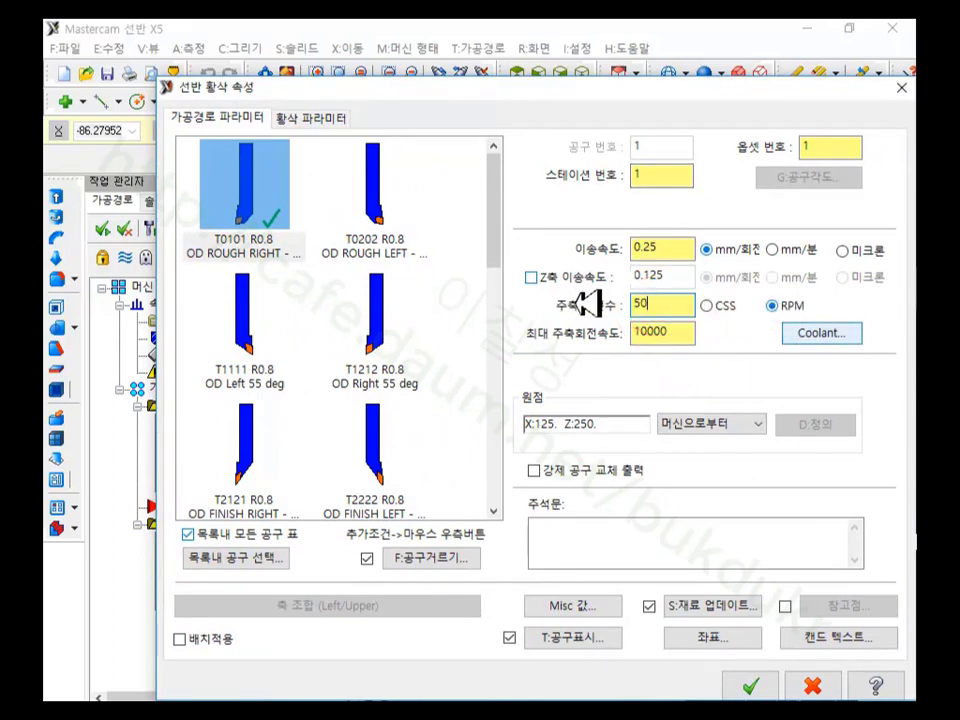
text(500)
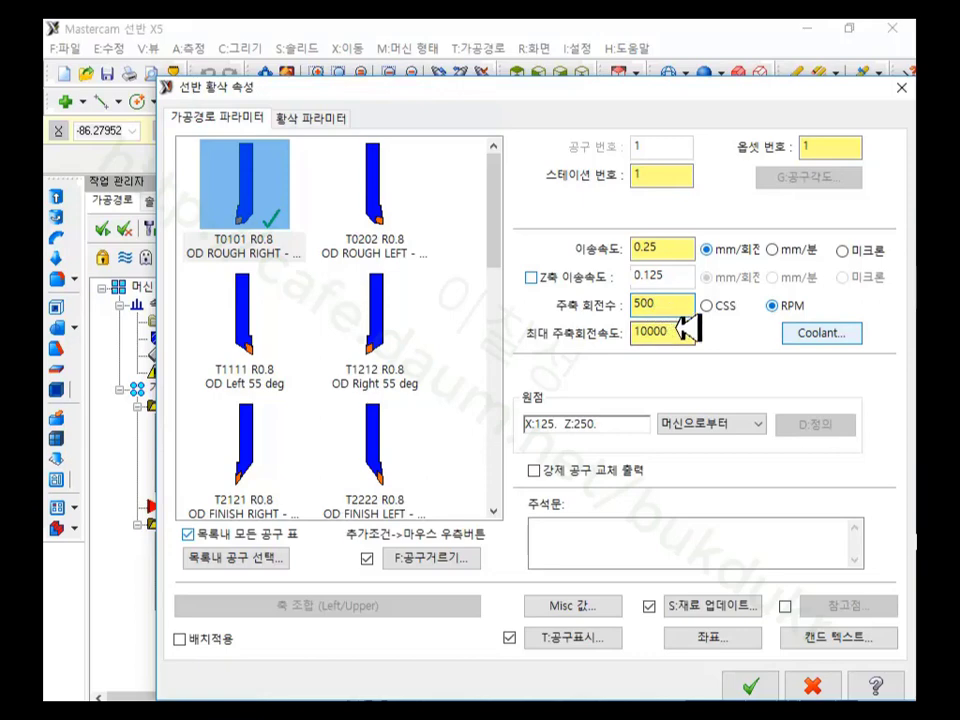
double_click(675, 328)
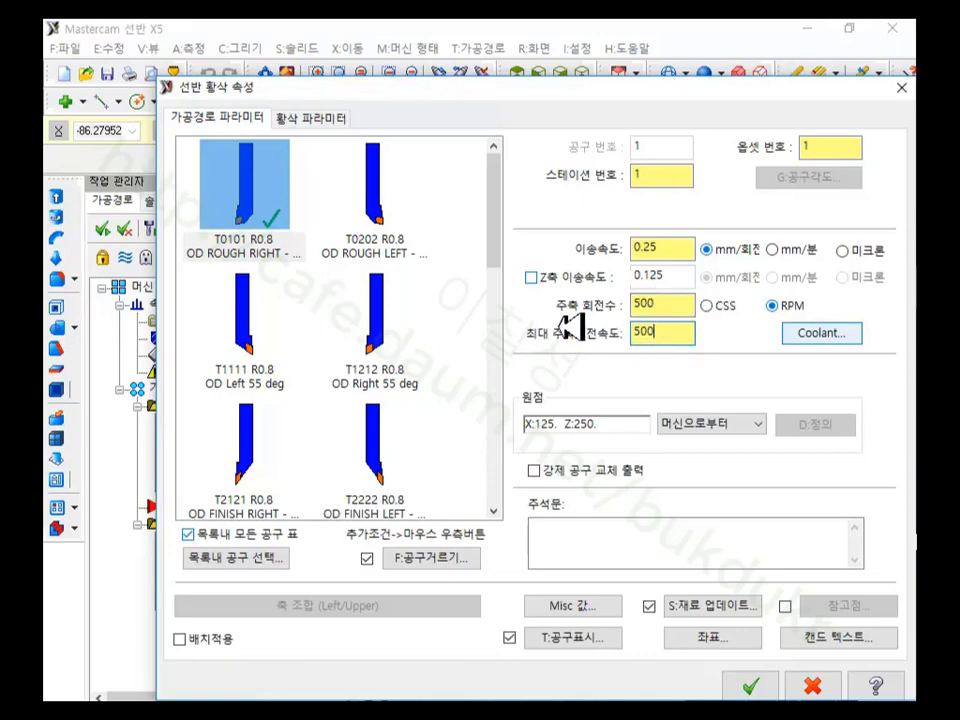
click(675, 330)
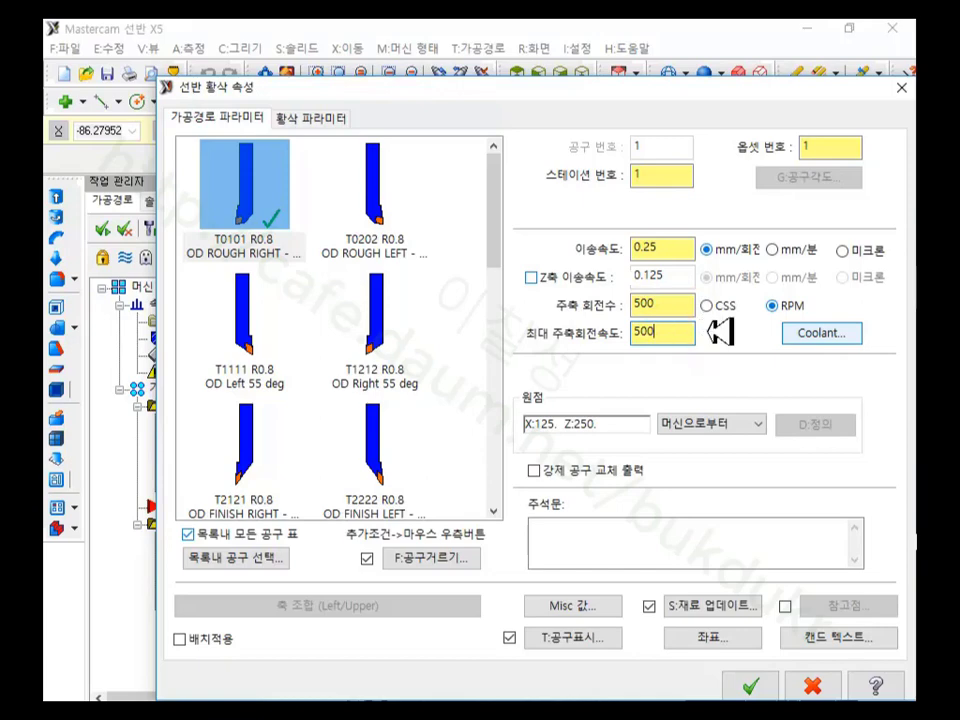
click(670, 326)
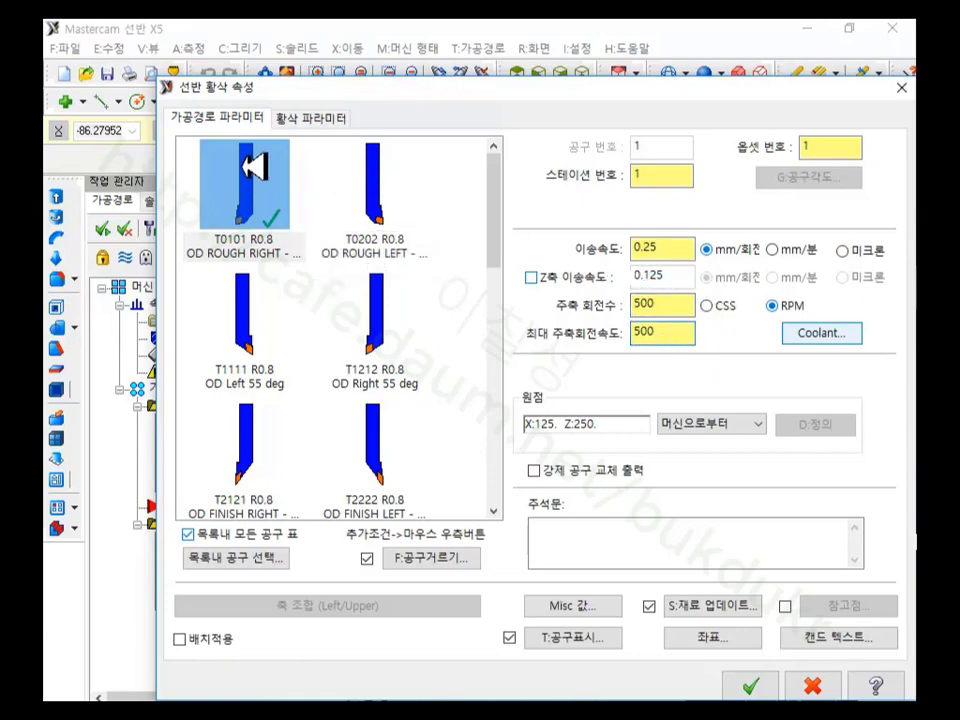
Step: Keep the rough step at 2.0 and the X and Z stock allowances at 0.2, and generate the rough toolpath
click(318, 118)
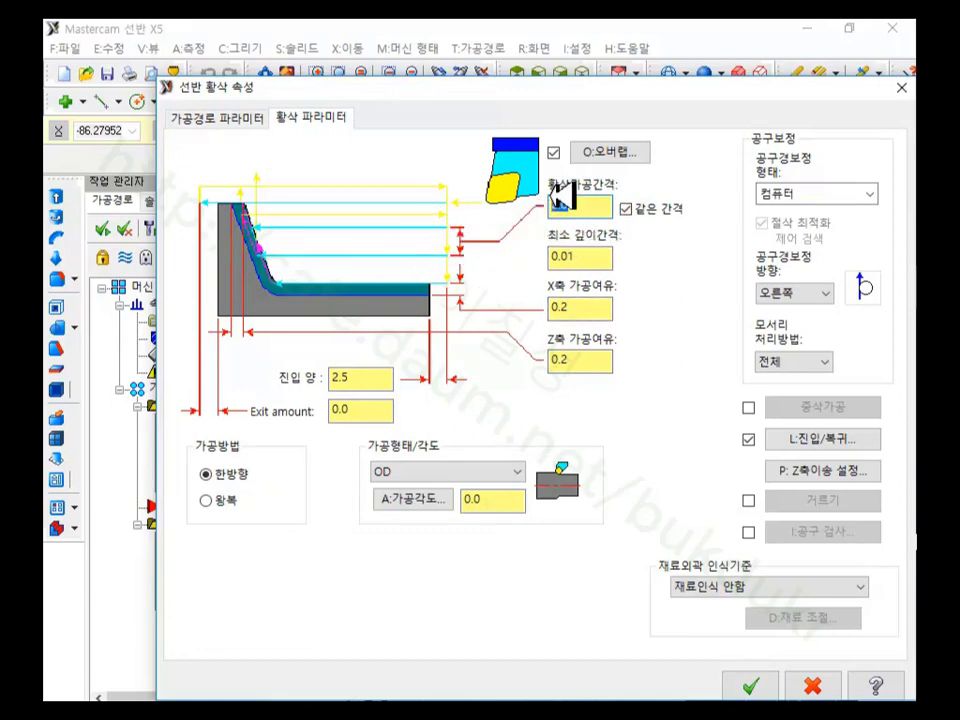
drag(540, 208, 606, 208)
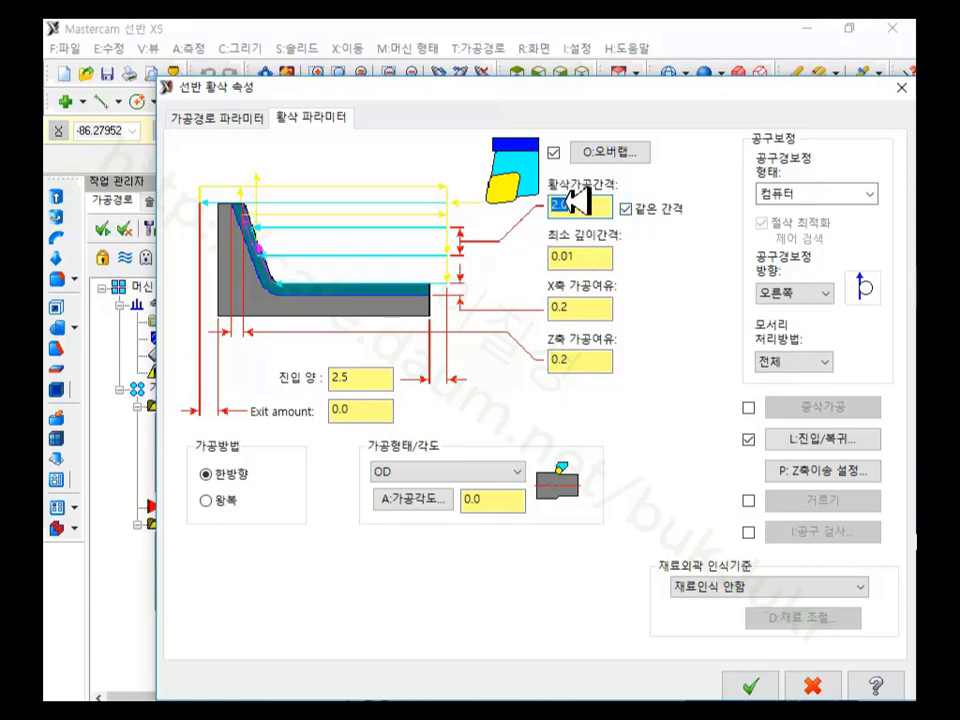
click(533, 309)
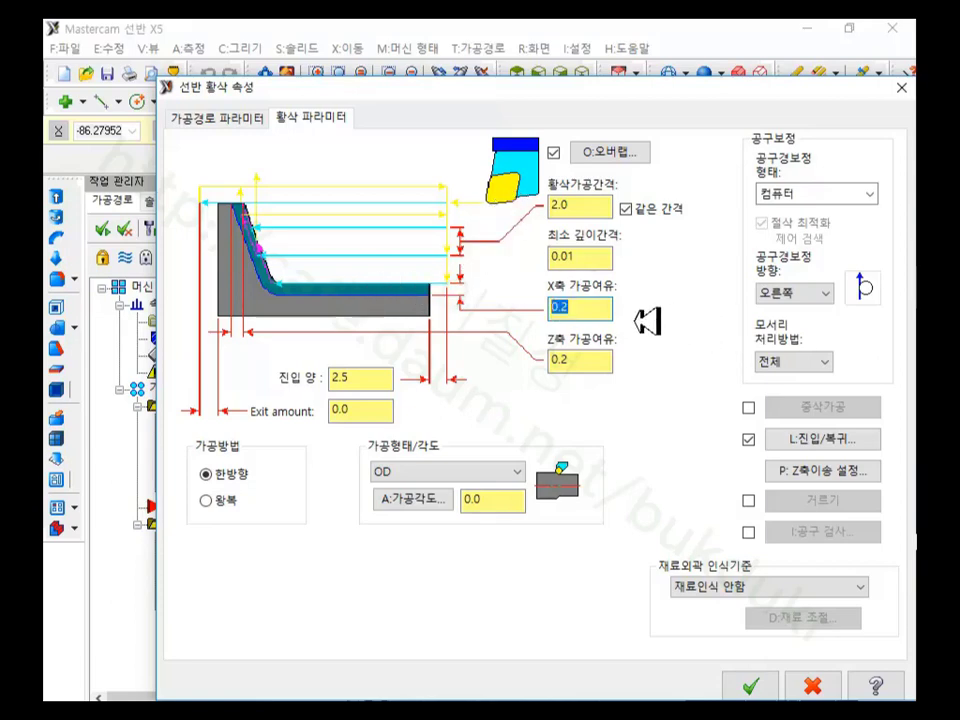
click(575, 360)
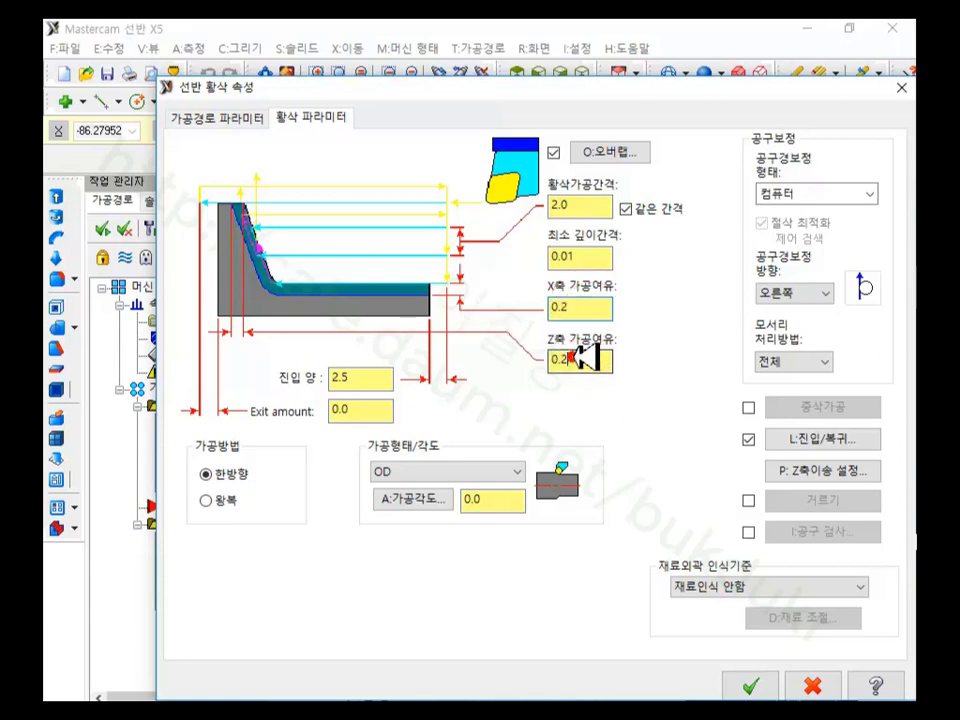
click(585, 307)
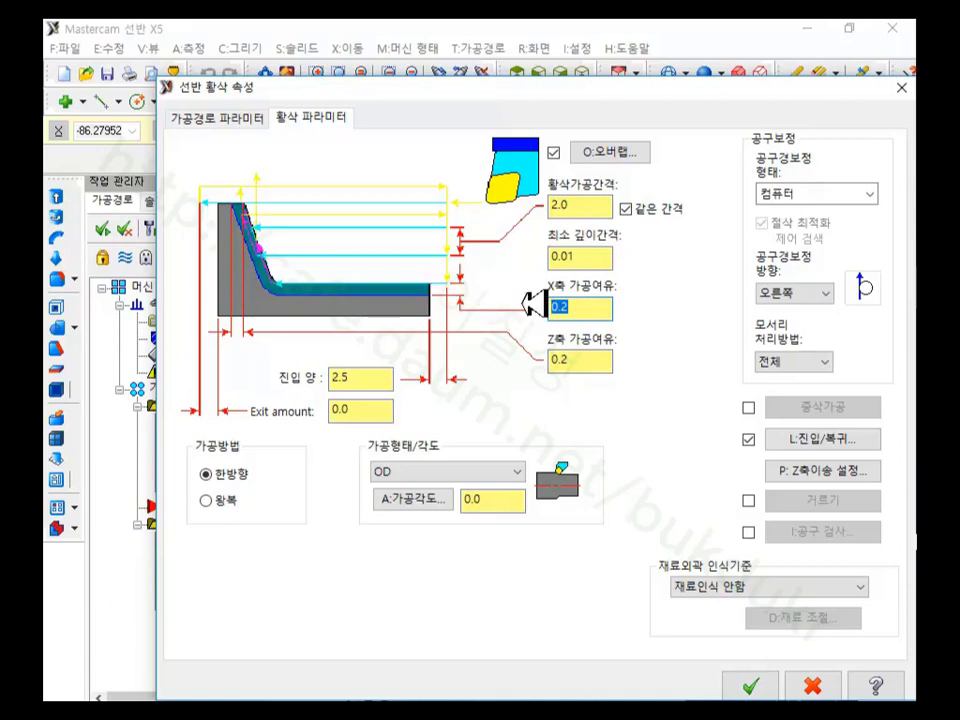
double_click(576, 362)
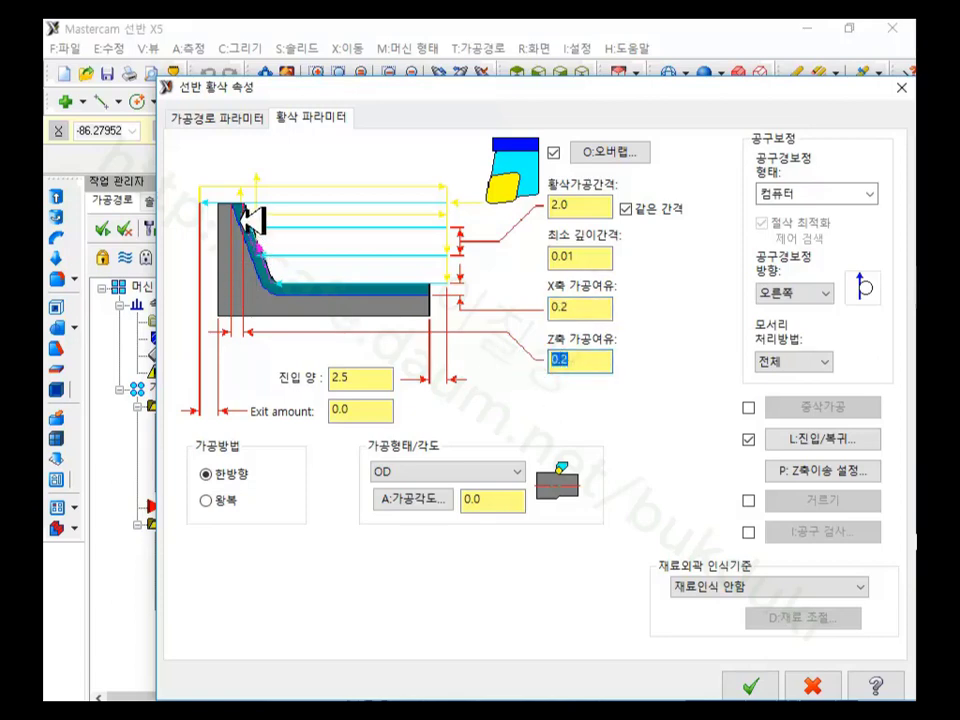
click(584, 308)
click(574, 360)
click(576, 307)
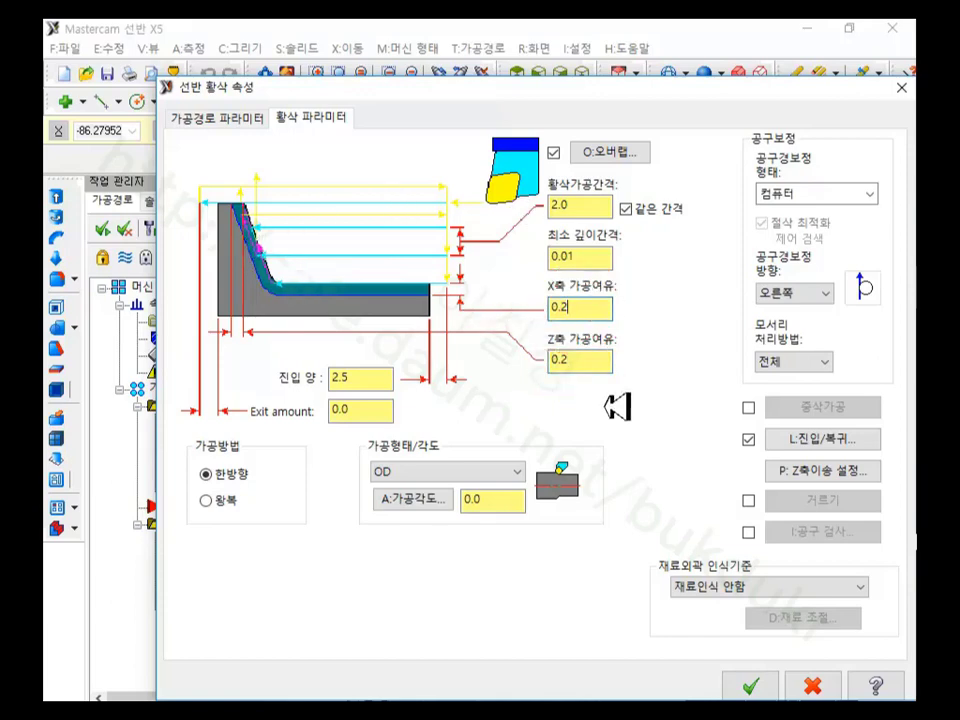
click(756, 686)
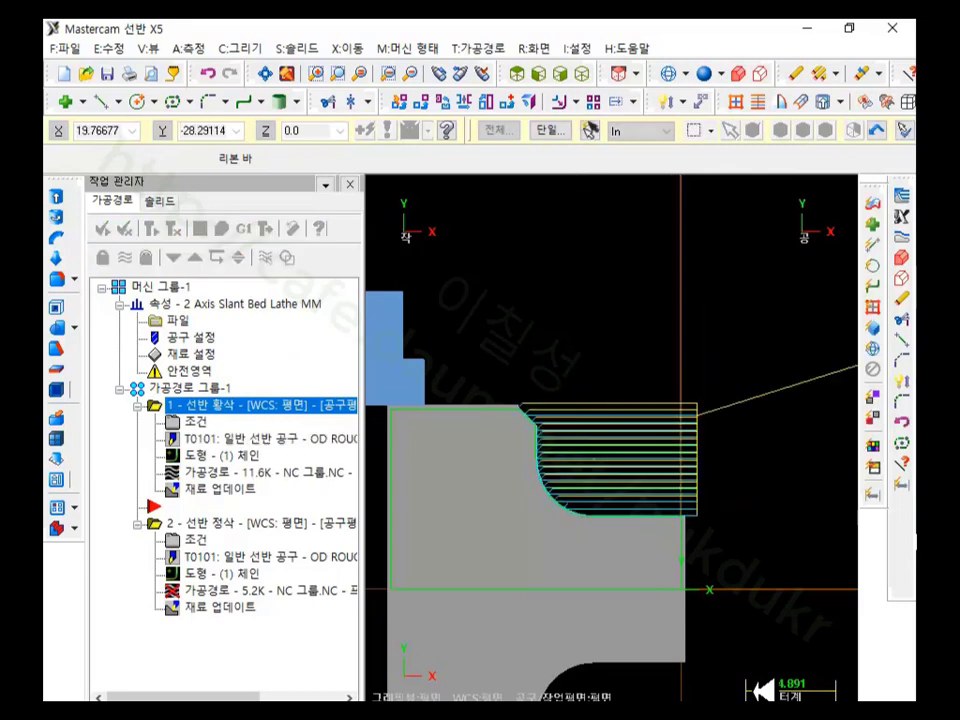
Step: Move the insertion point below the finishing operation and regenerate the outdated finishing toolpath
scroll(675, 424, up, 3)
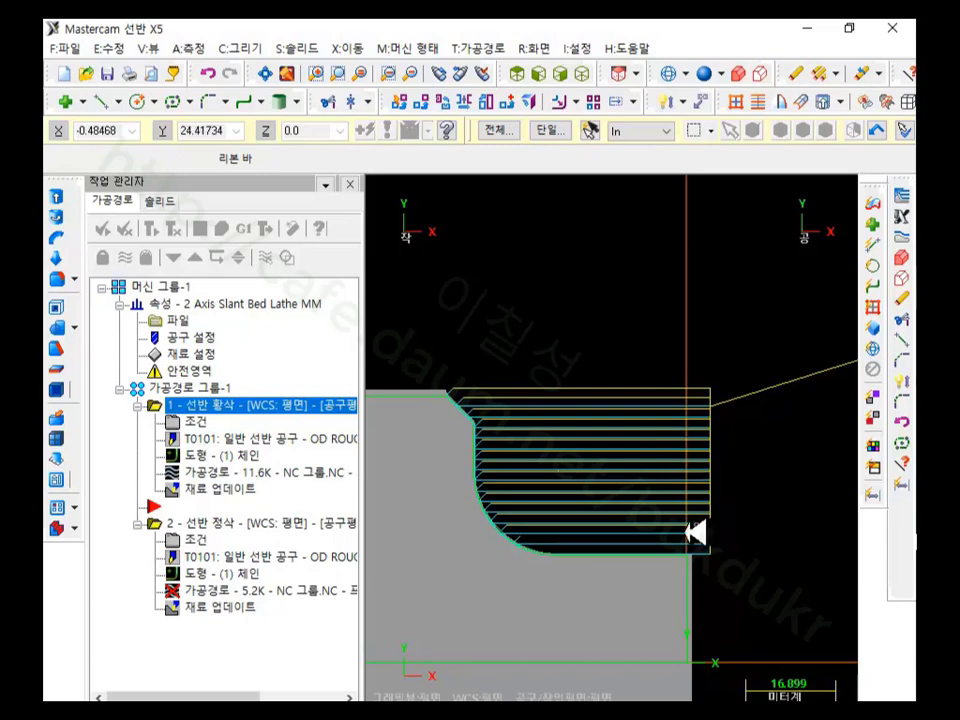
scroll(537, 365, down, 2)
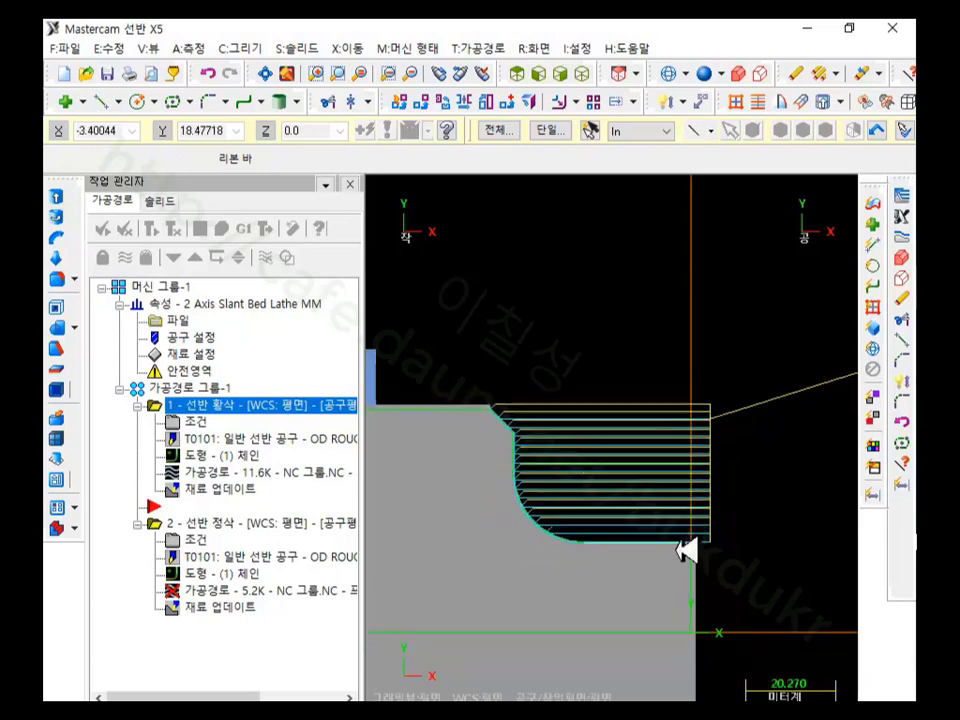
scroll(690, 525, up, 1)
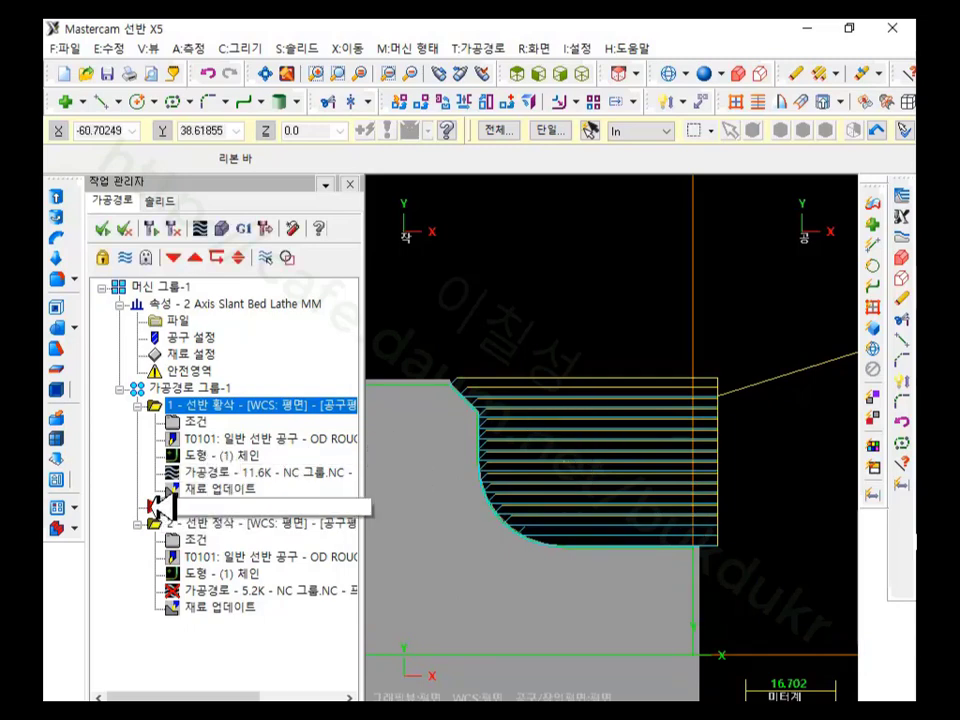
click(173, 257)
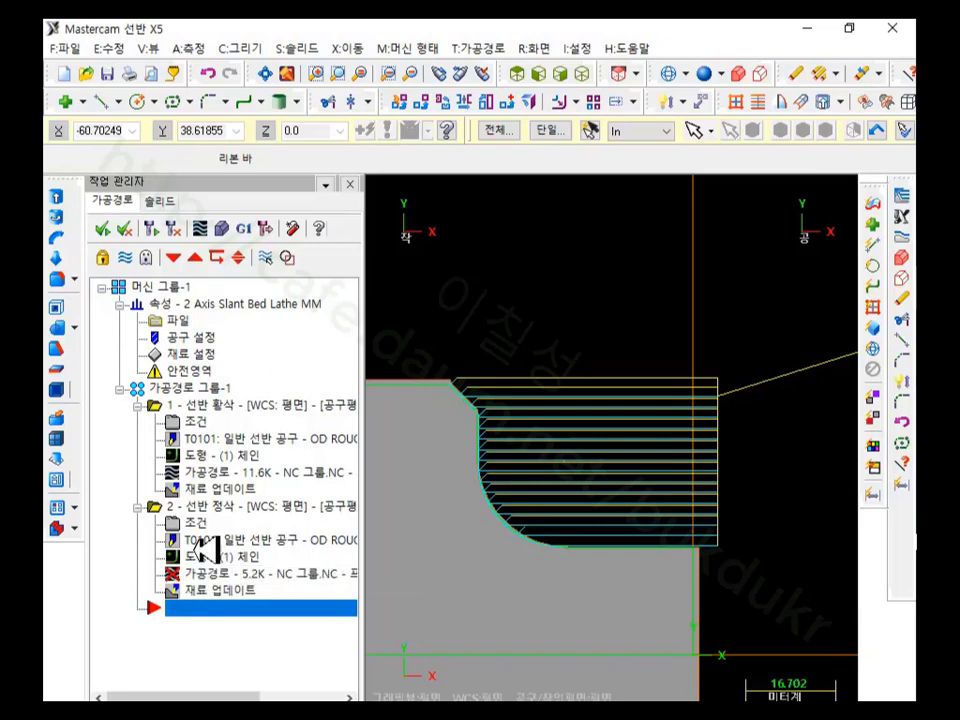
click(183, 507)
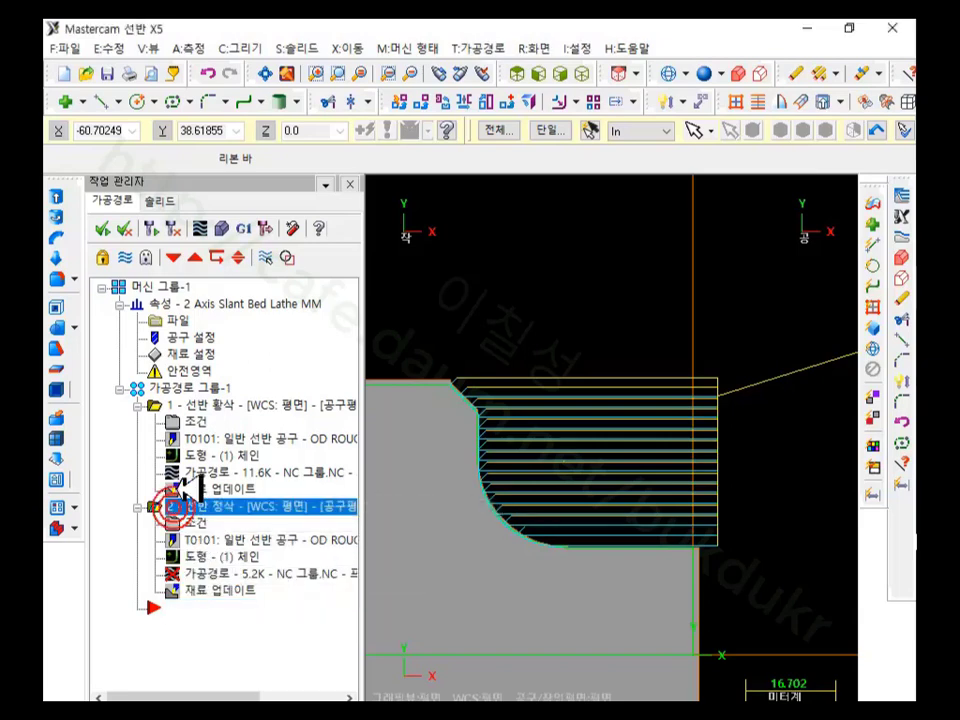
click(160, 224)
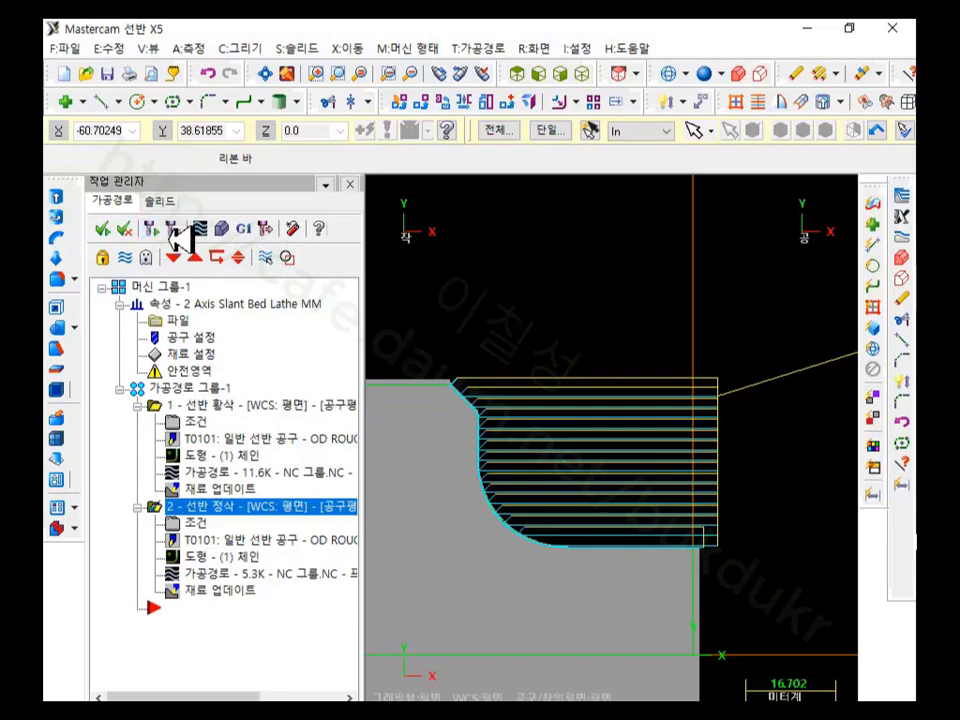
Step: Play the backplot of the roughing and finishing operations in toolpath group 1 to the end and close it
scroll(707, 403, down, 1)
scroll(654, 542, up, 1)
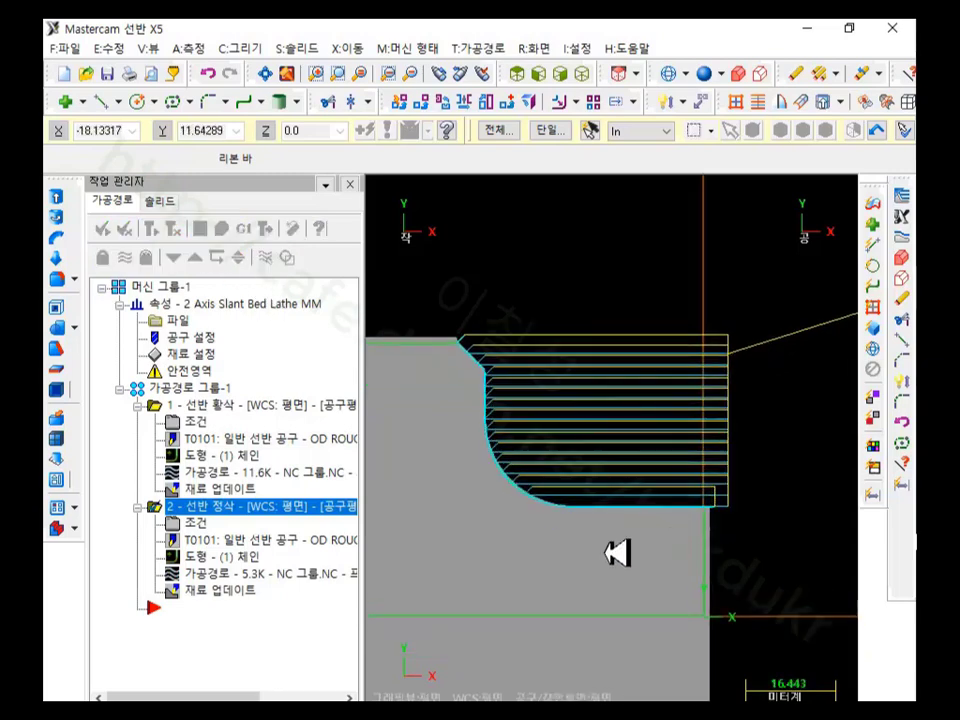
click(172, 382)
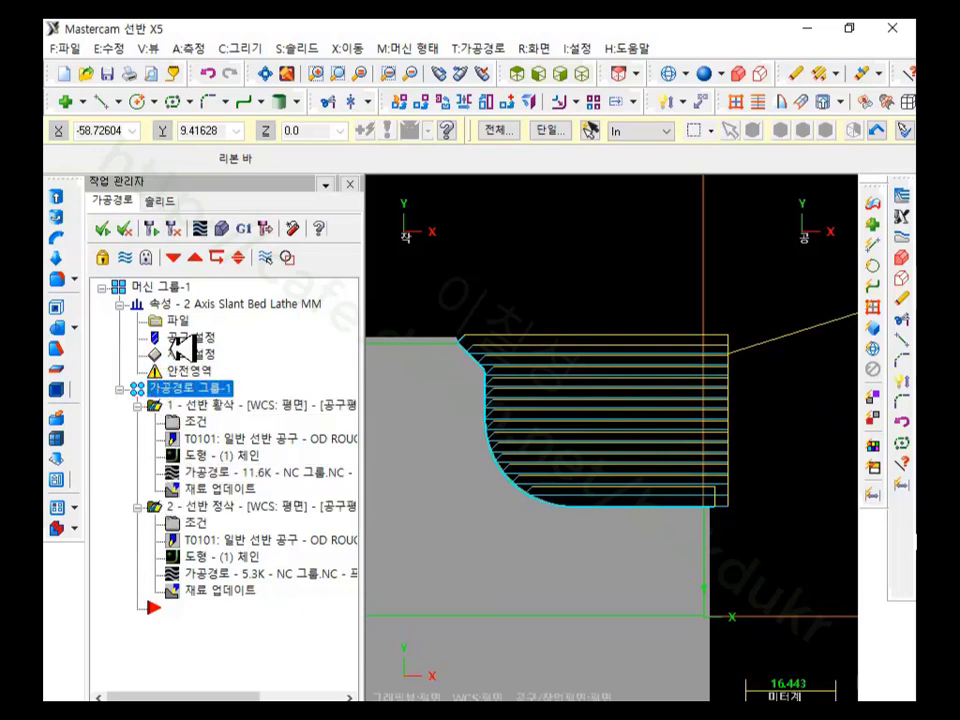
click(201, 227)
click(385, 184)
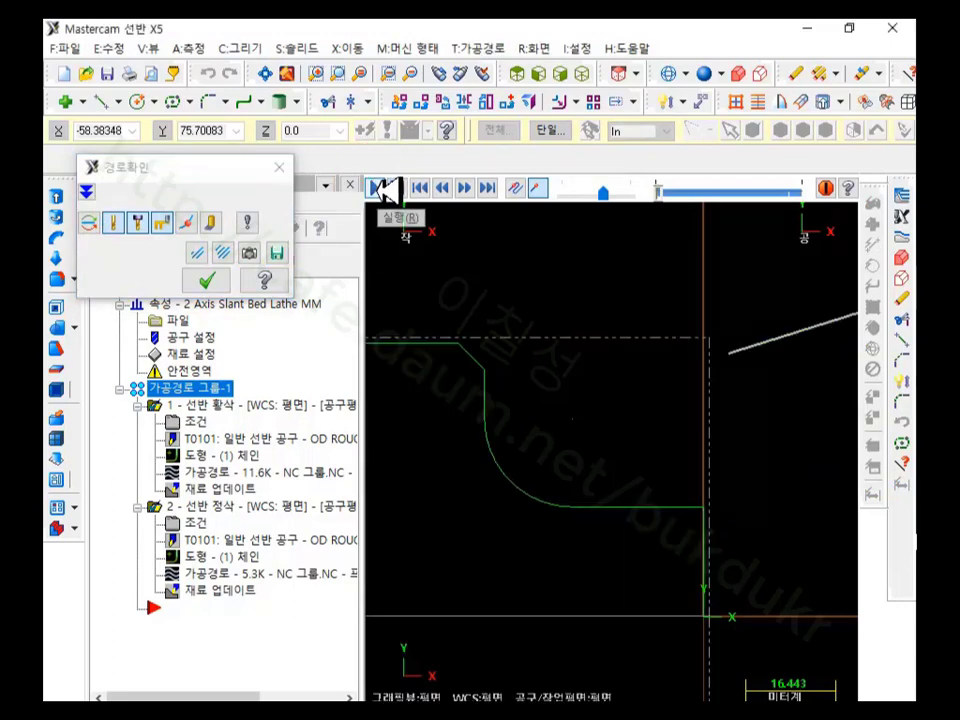
click(388, 186)
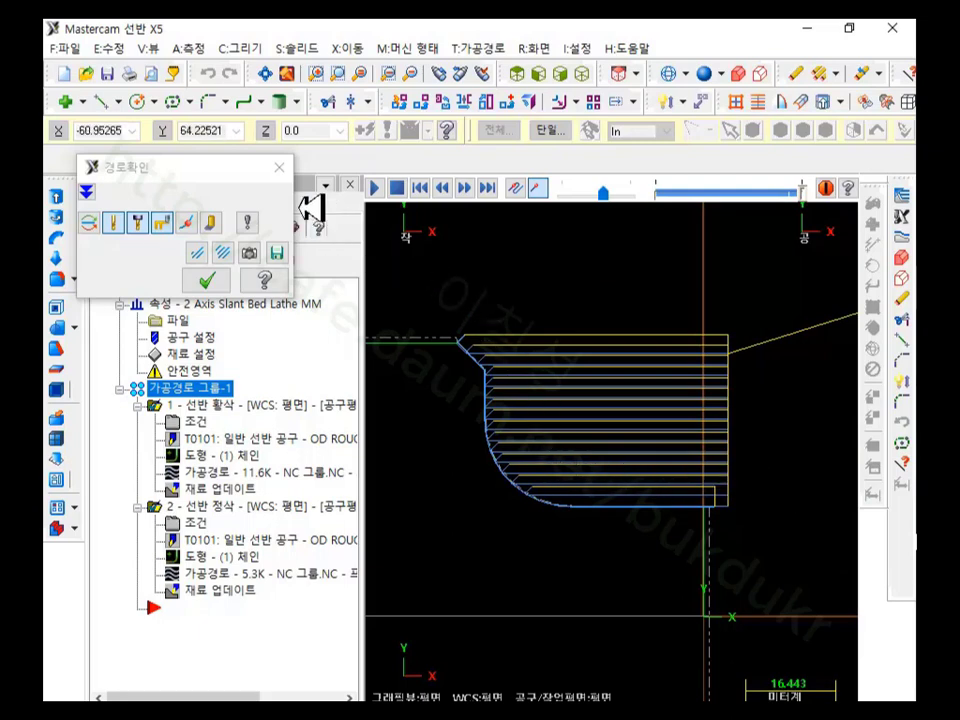
click(279, 167)
scroll(739, 521, down, 3)
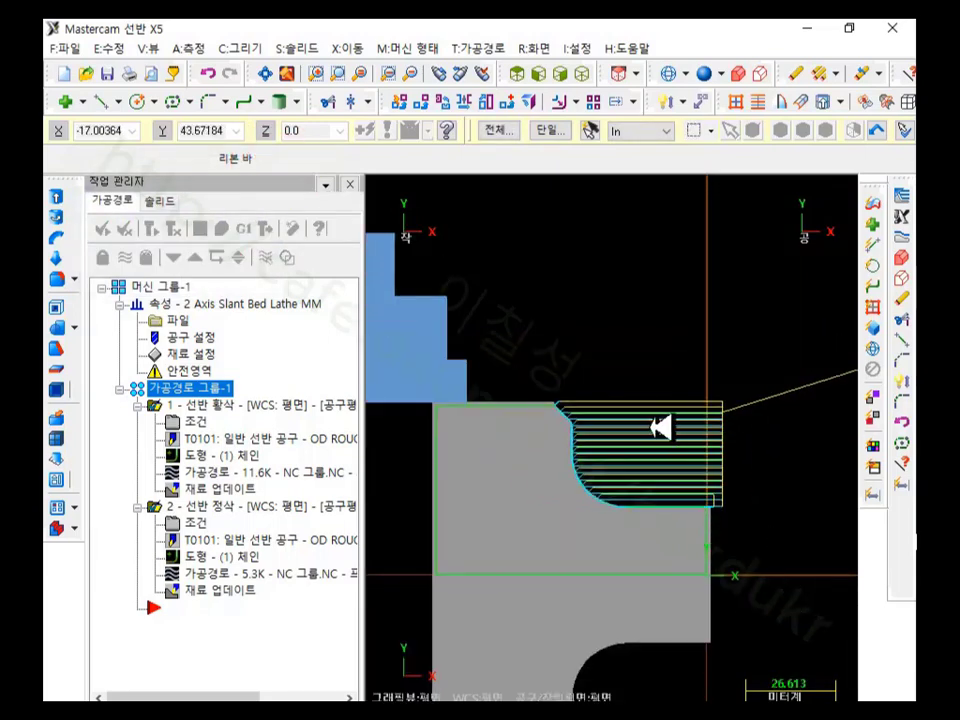
Step: Verify both operations of toolpath group 1 as a solid simulation, with the display balance set fully toward quality
scroll(716, 443, up, 2)
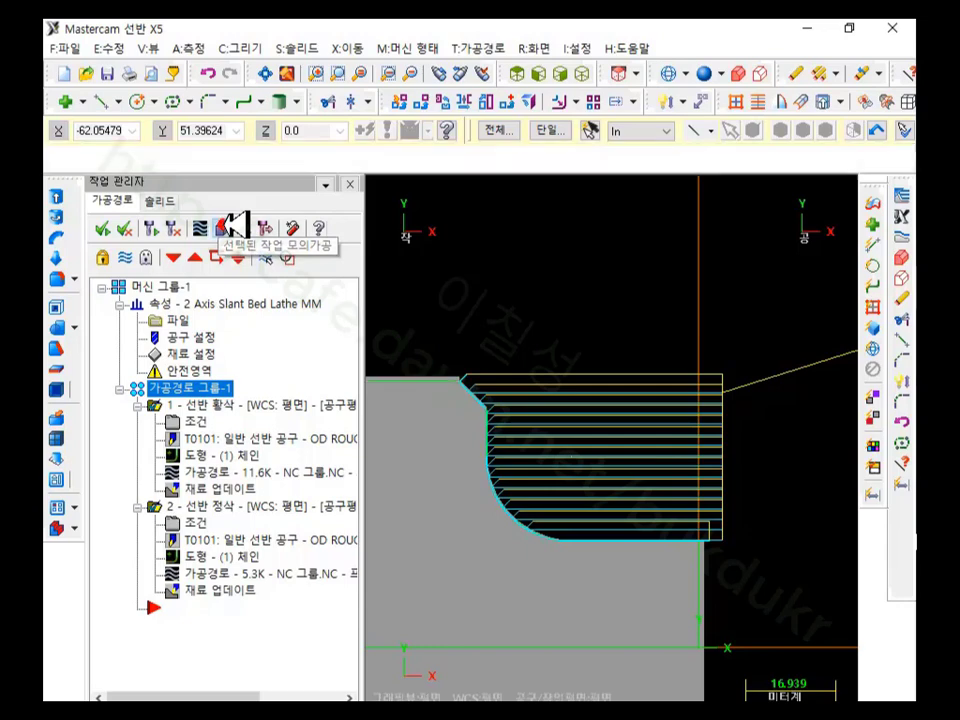
click(231, 225)
scroll(725, 301, down, 5)
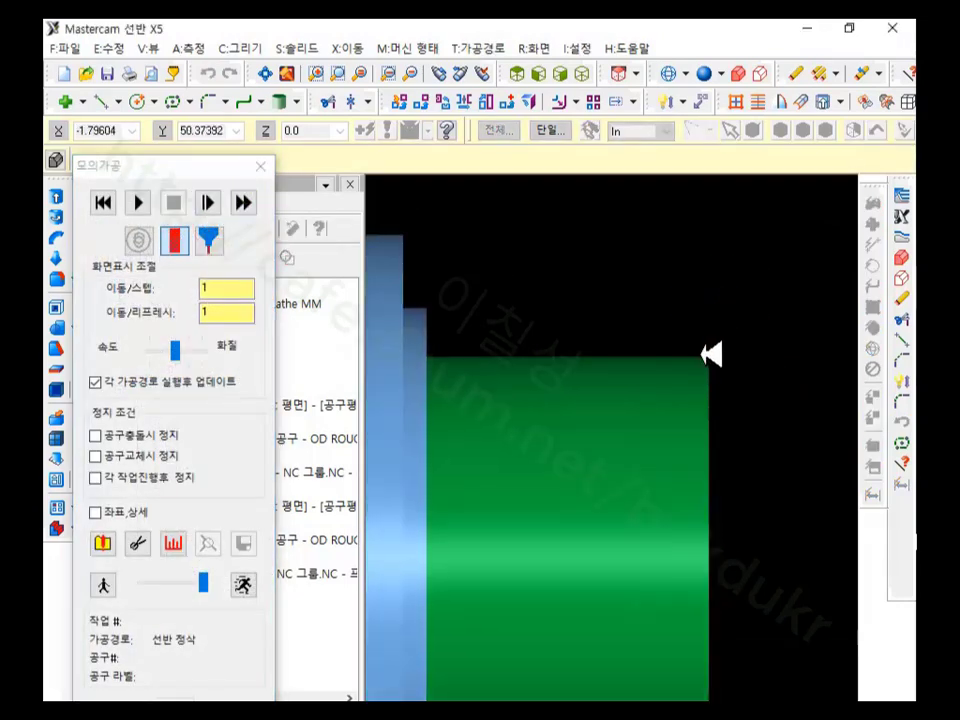
scroll(762, 546, up, 1)
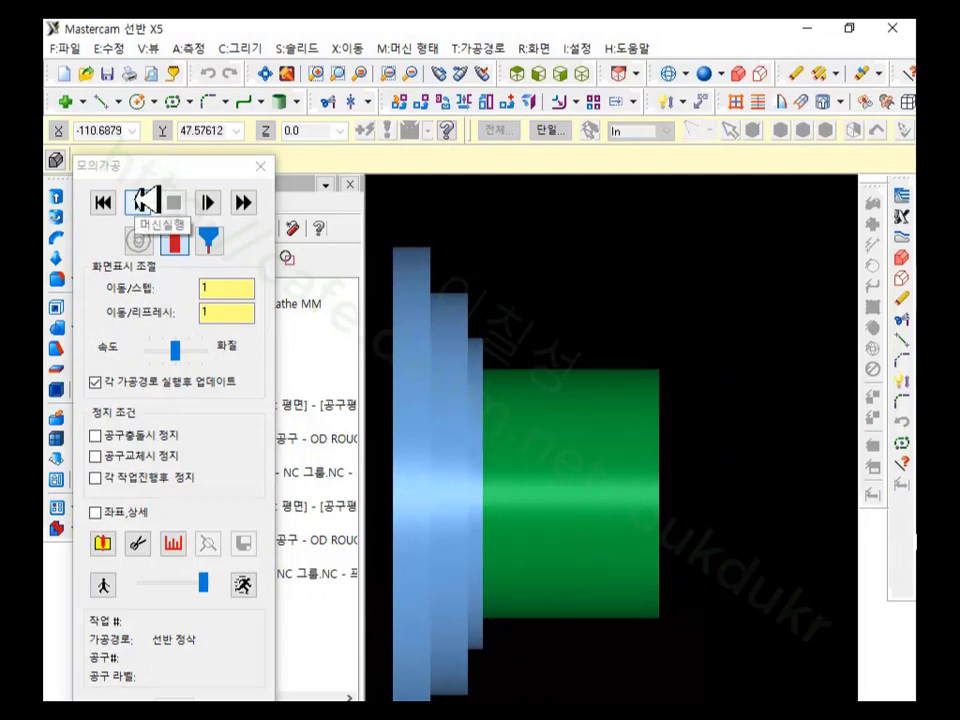
click(180, 347)
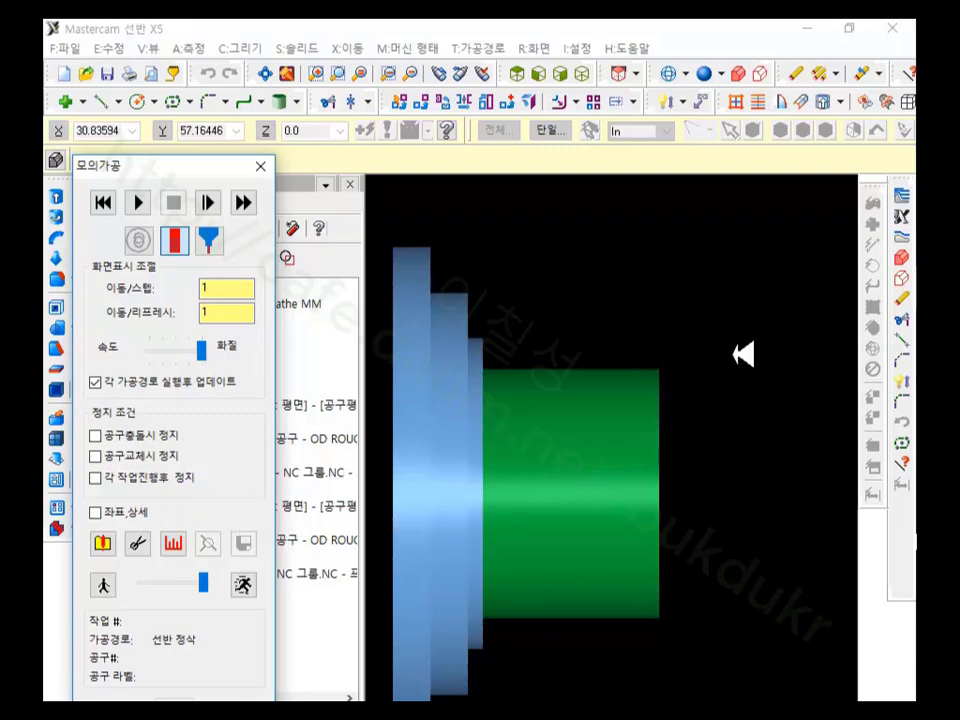
click(731, 354)
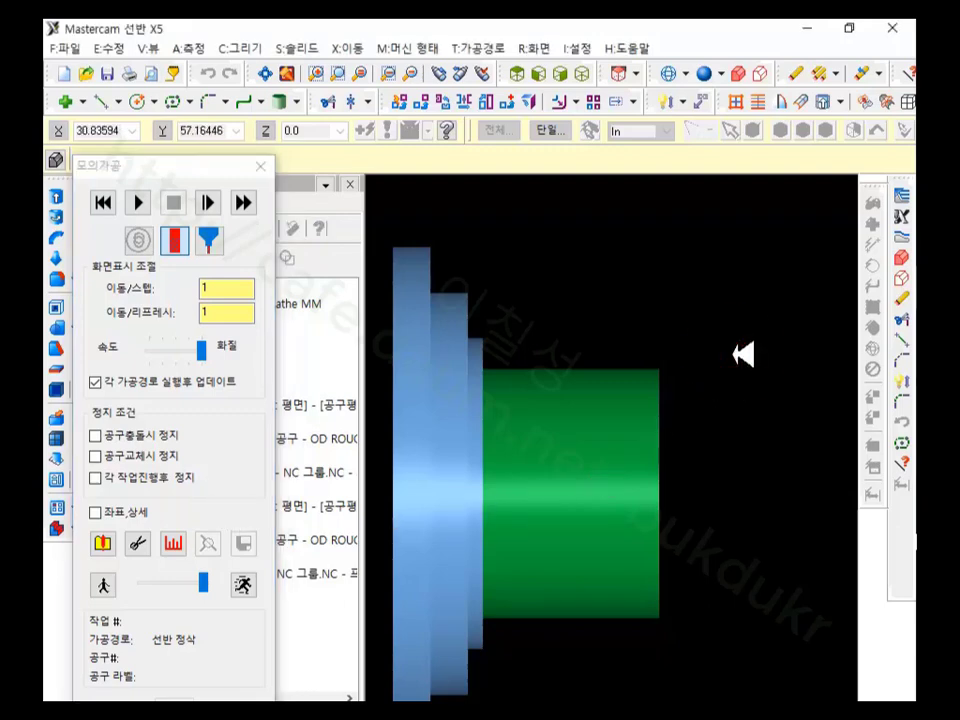
scroll(741, 354, down, 5)
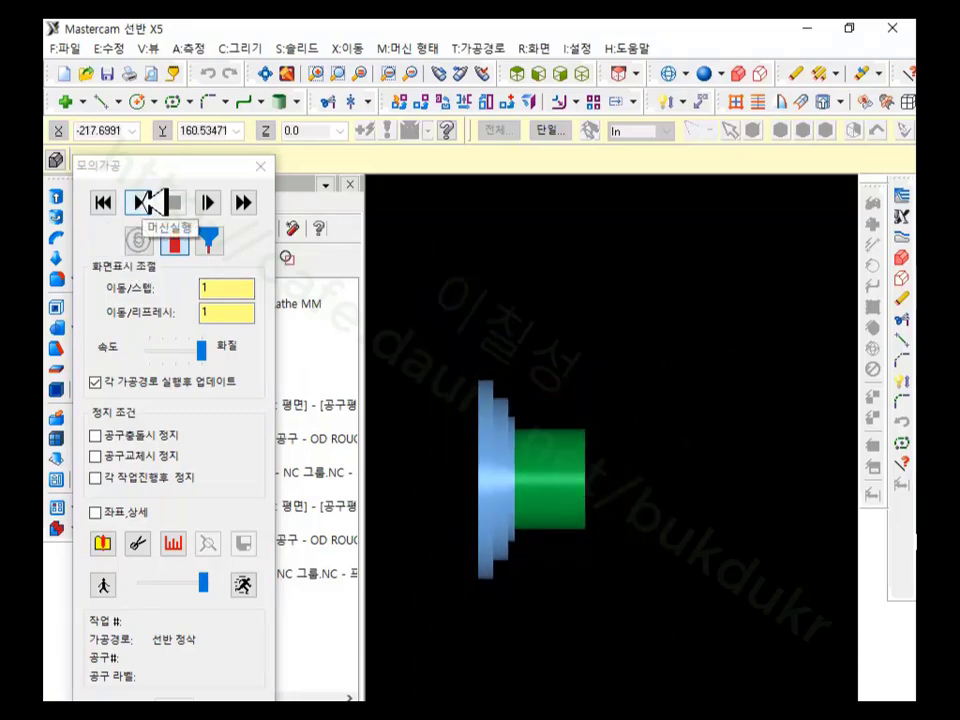
click(148, 203)
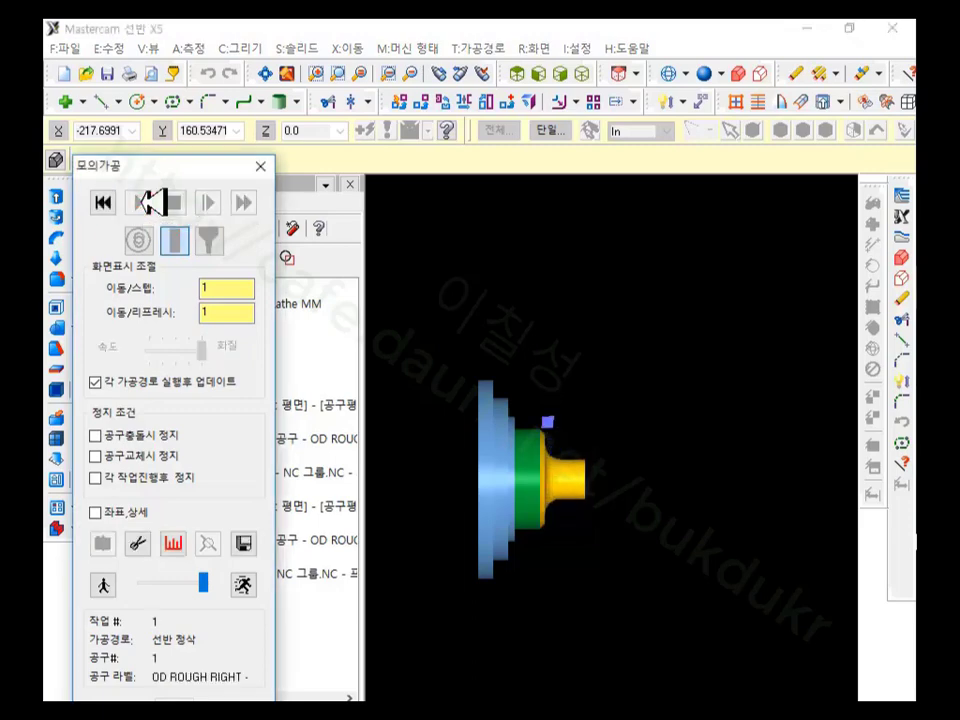
scroll(561, 454, up, 5)
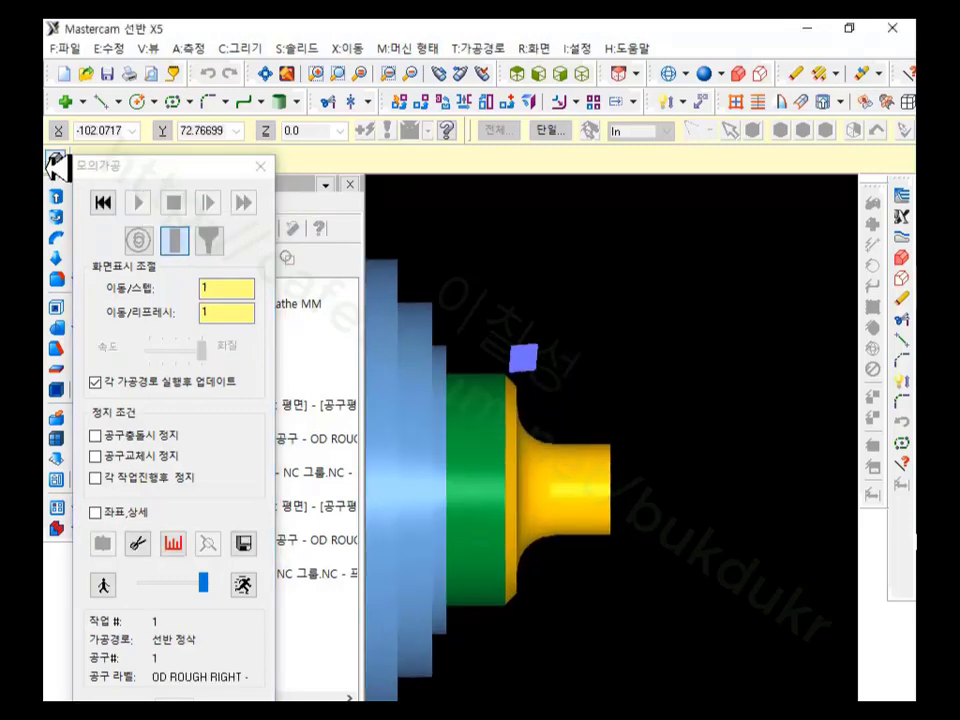
Step: Restart the verification with the tool and holder displayed and step through the first roughing pass
click(103, 200)
click(208, 238)
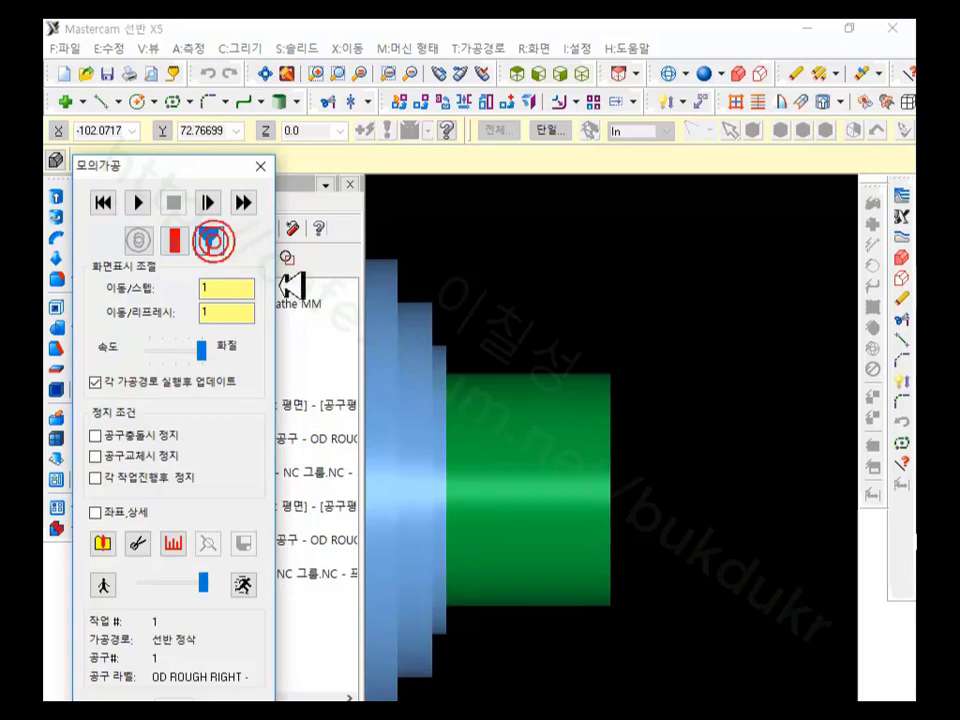
click(210, 203)
click(213, 200)
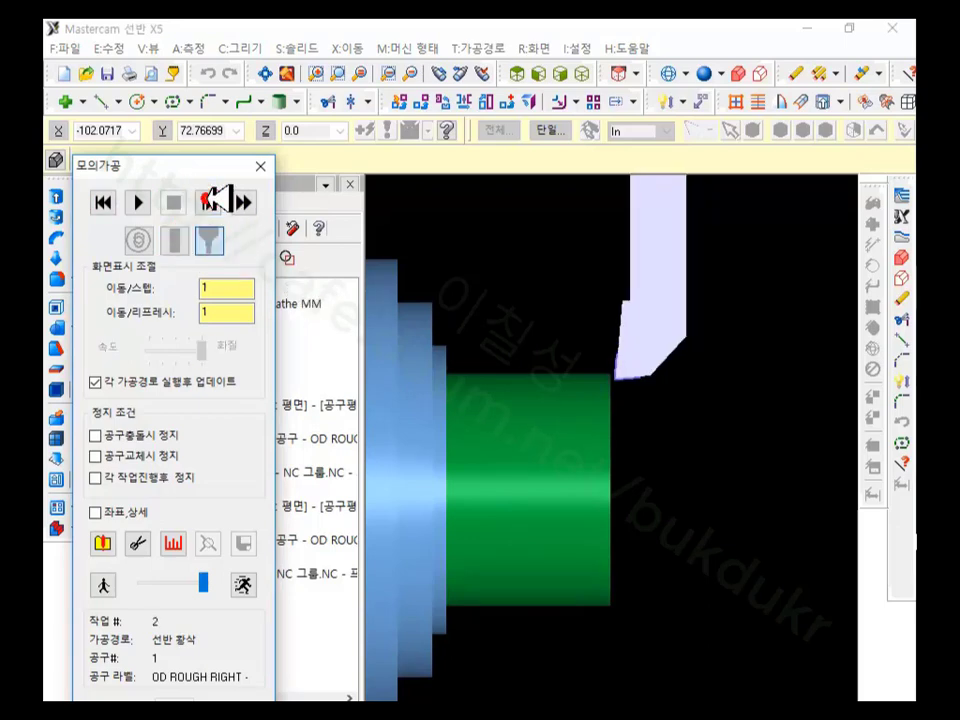
click(213, 200)
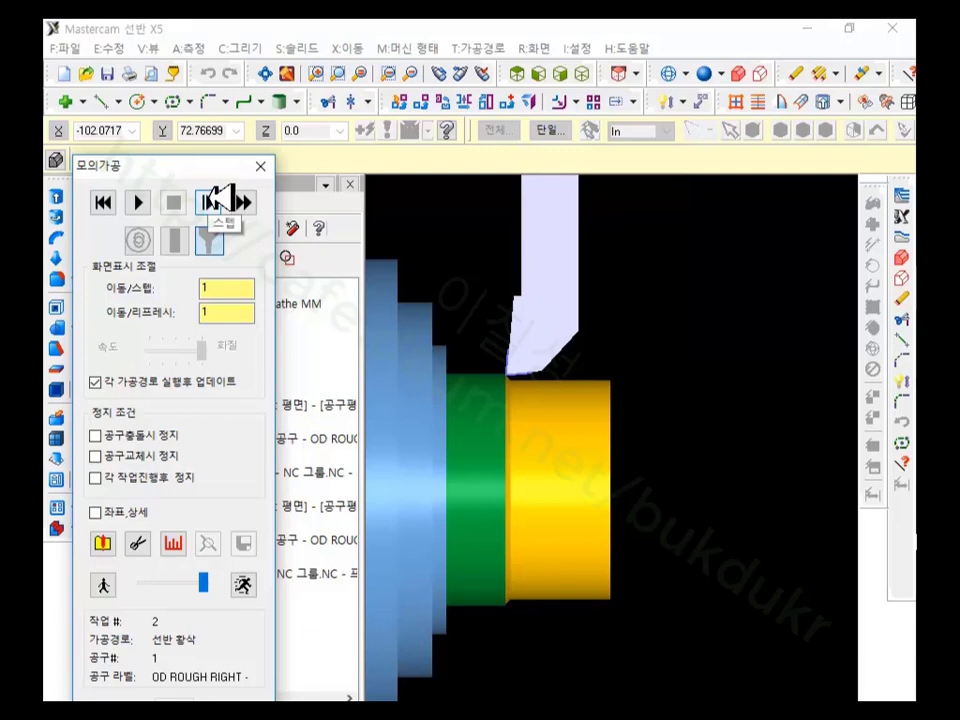
click(663, 368)
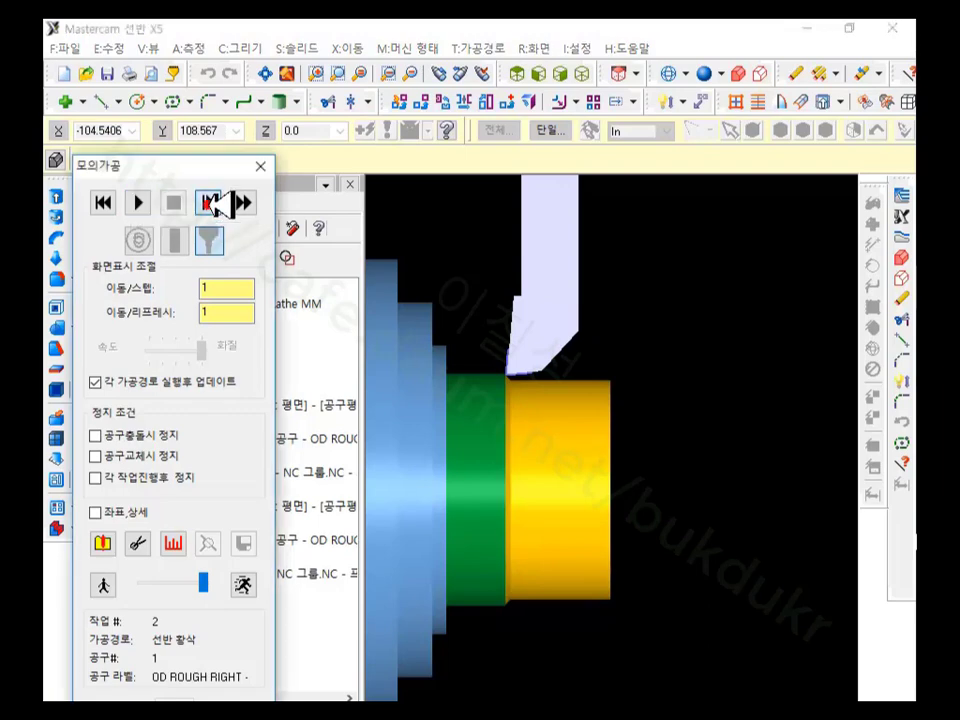
Step: Step through the successive roughing passes one move at a time to examine how the tool removes stock
click(214, 203)
click(214, 203)
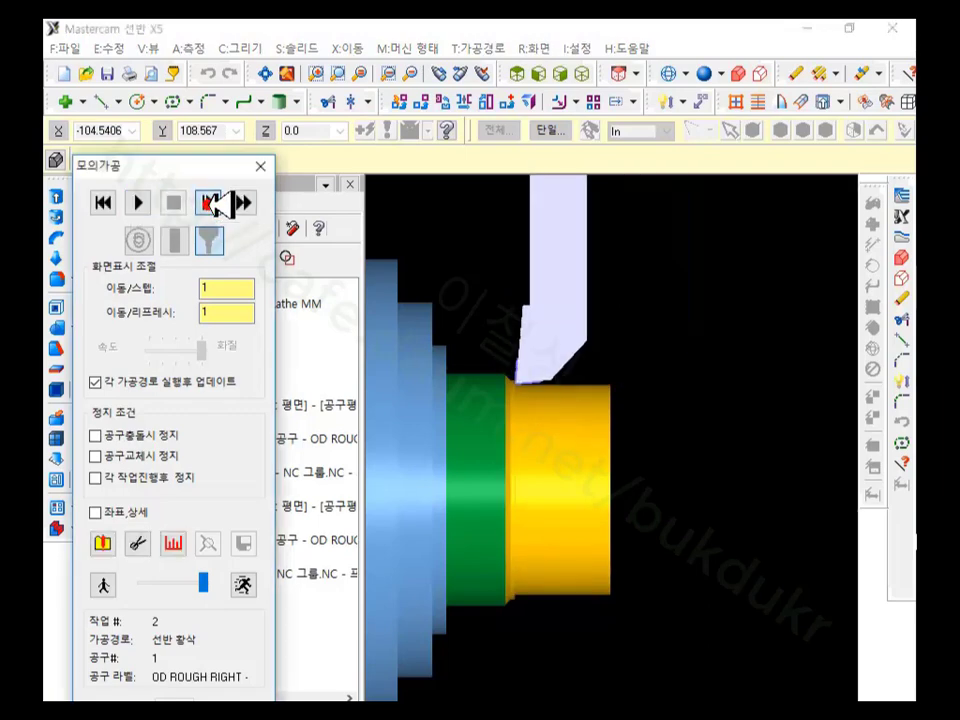
click(214, 203)
click(214, 203)
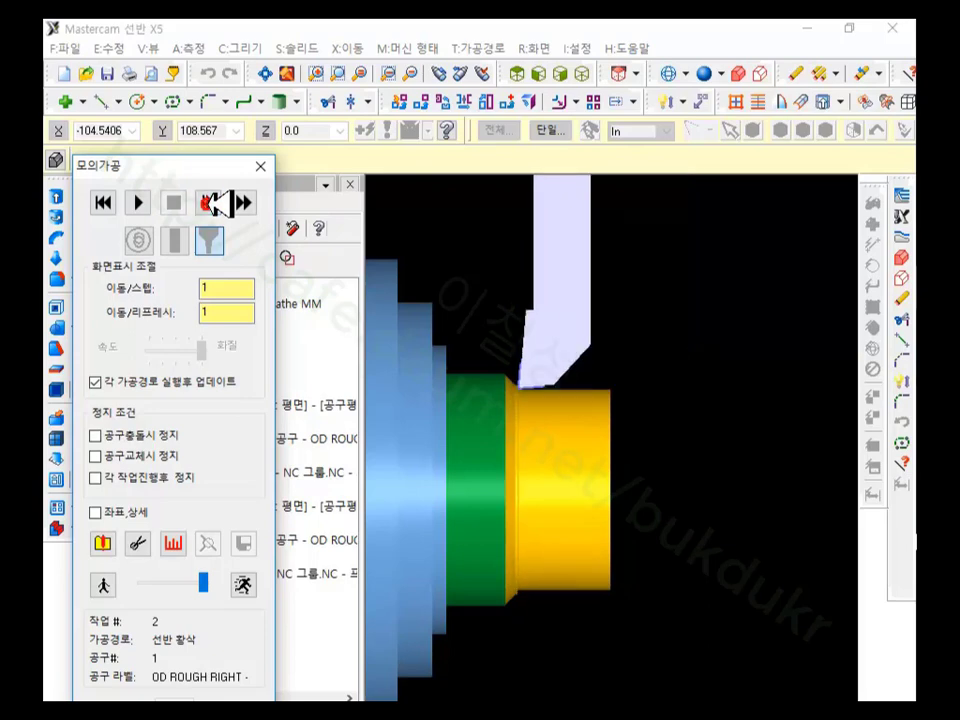
click(214, 203)
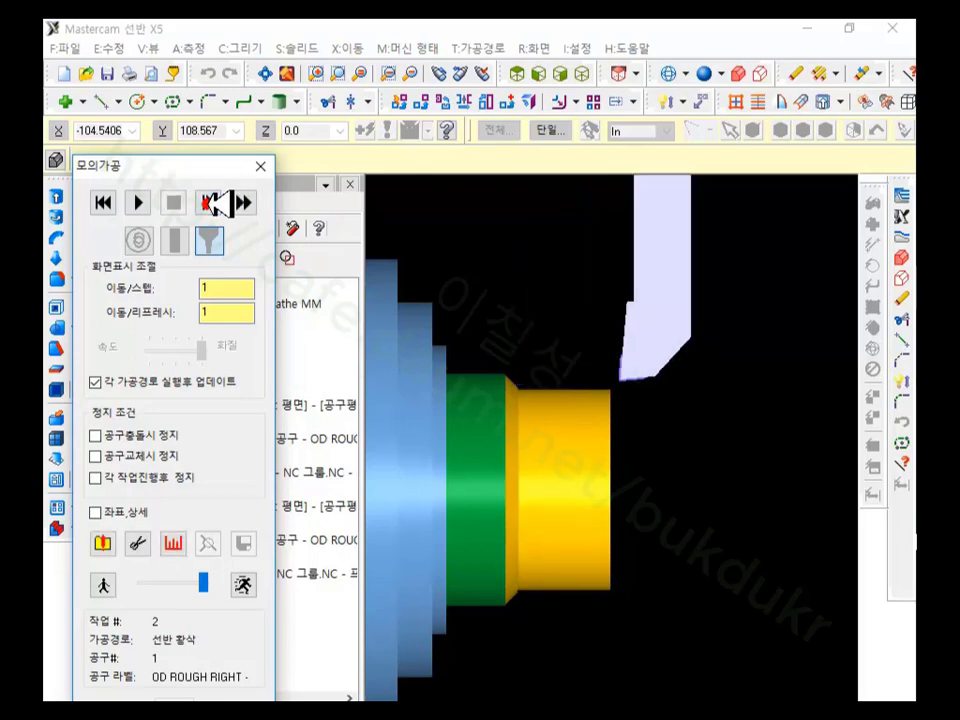
click(214, 203)
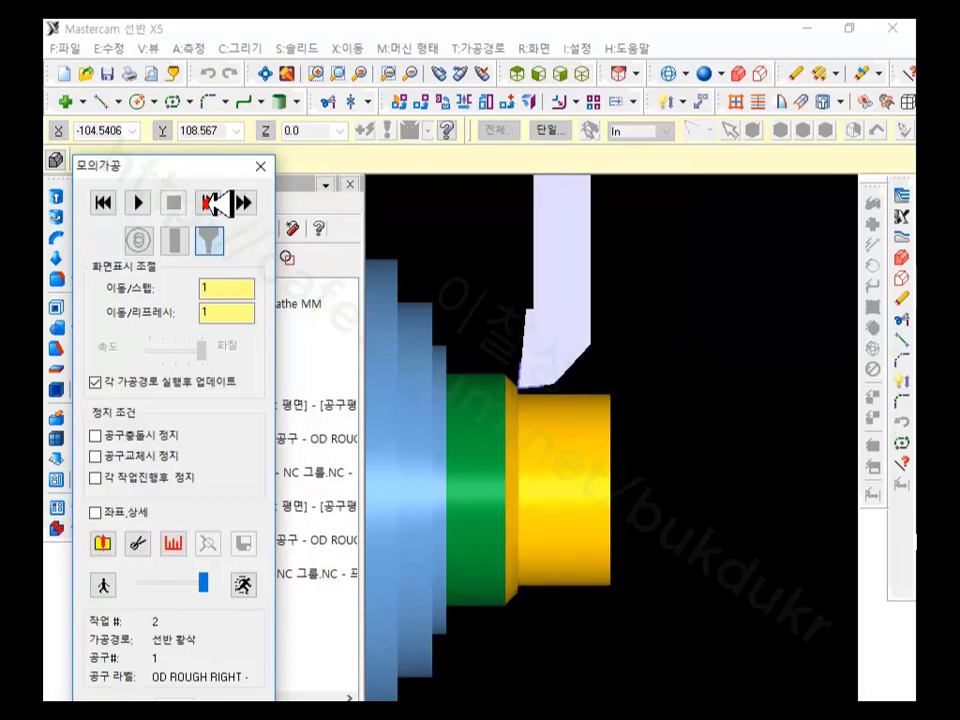
click(214, 203)
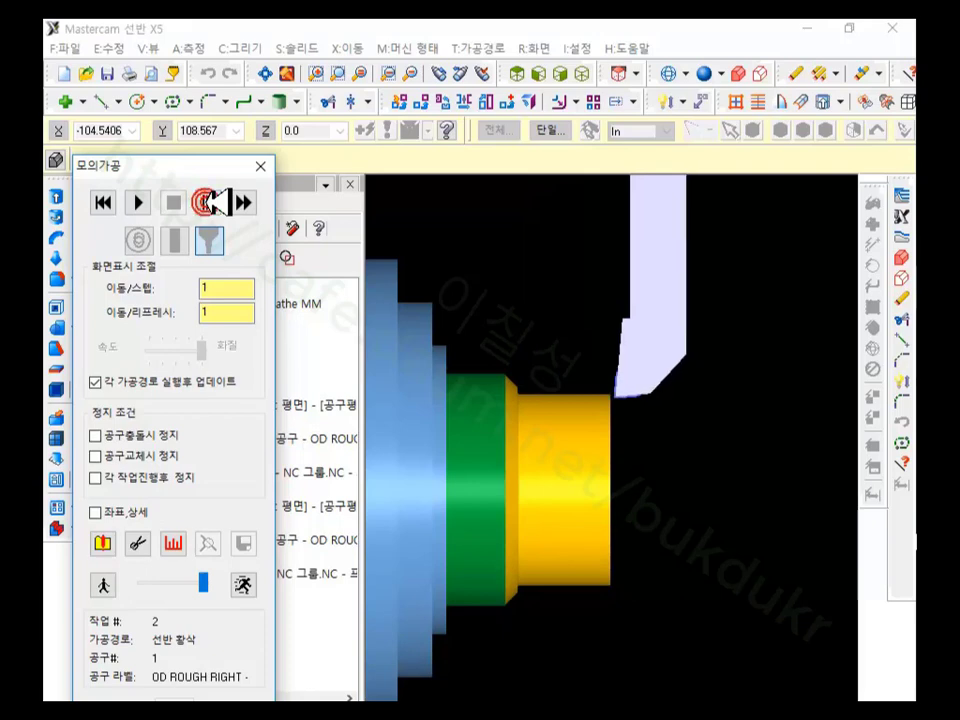
click(213, 203)
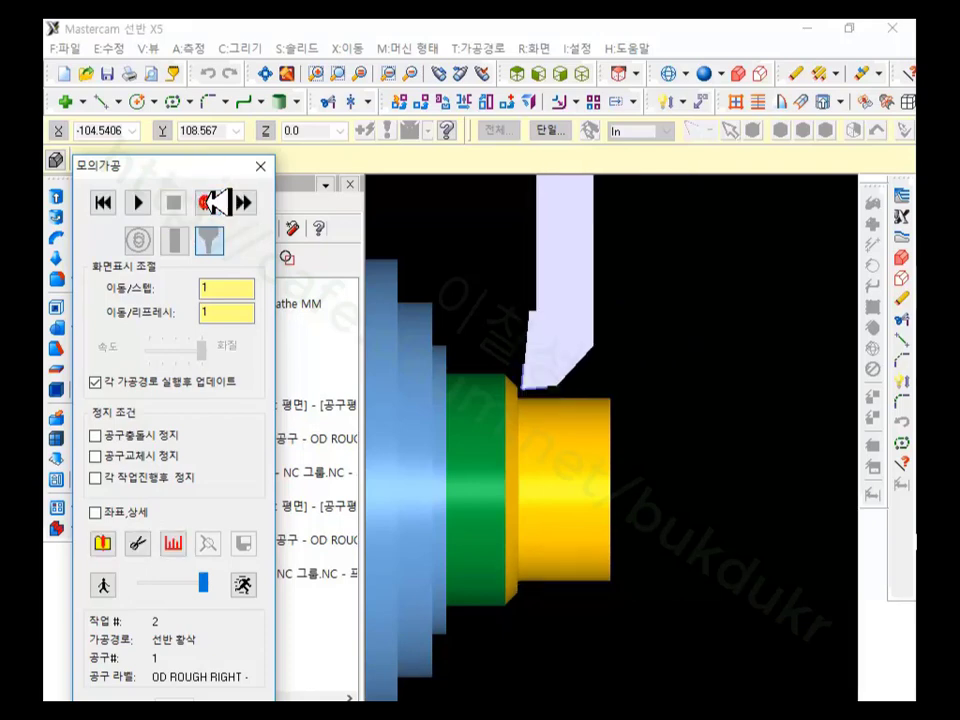
click(213, 203)
click(213, 203)
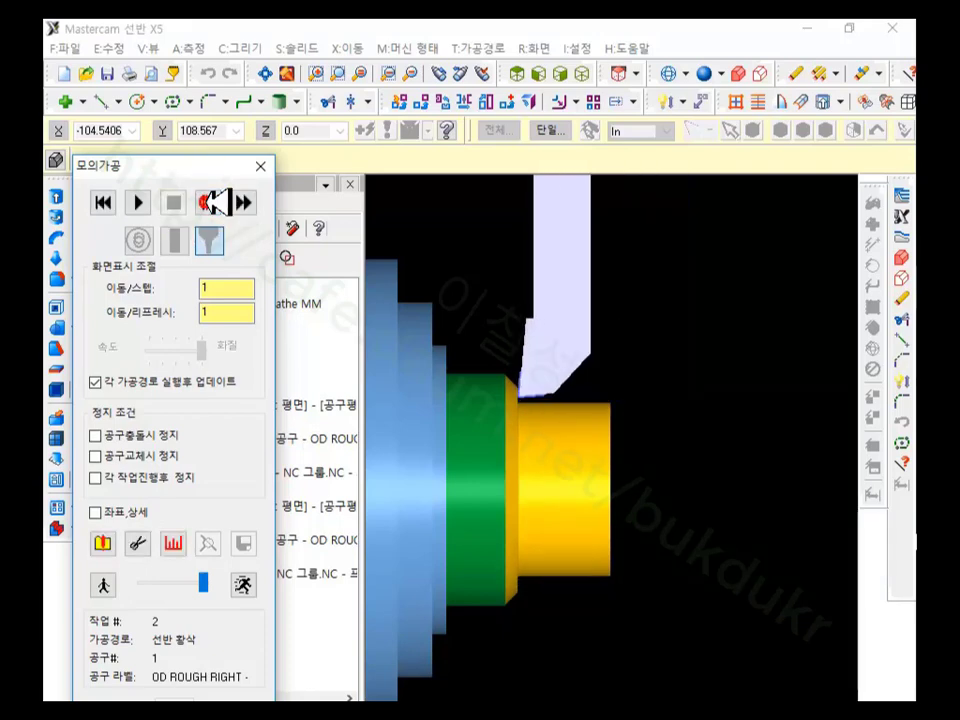
click(213, 203)
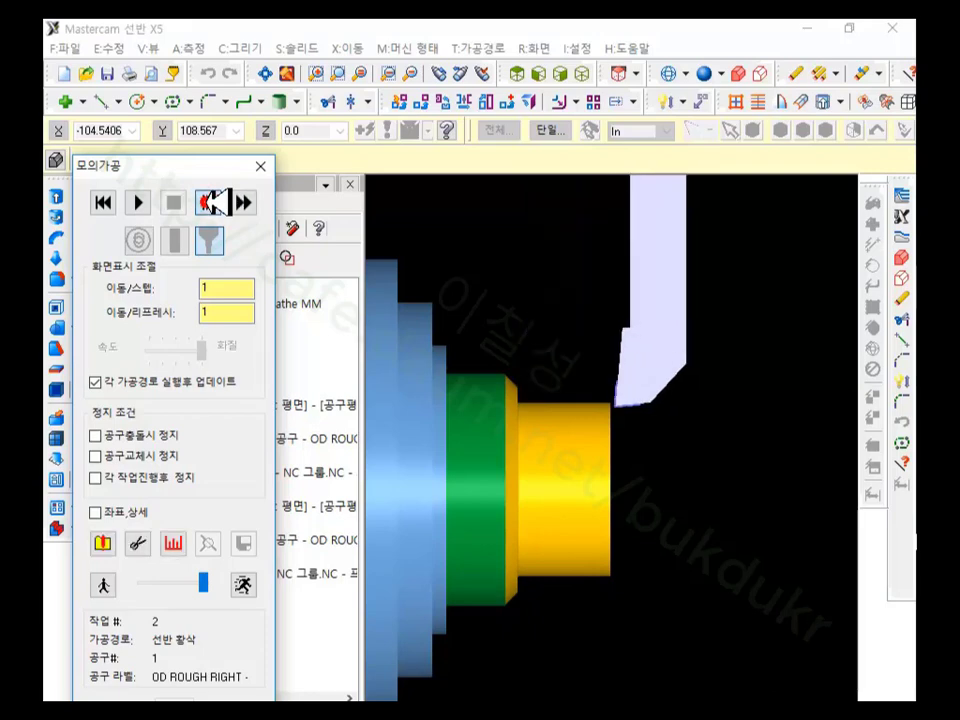
click(213, 203)
click(213, 203)
click(213, 203)
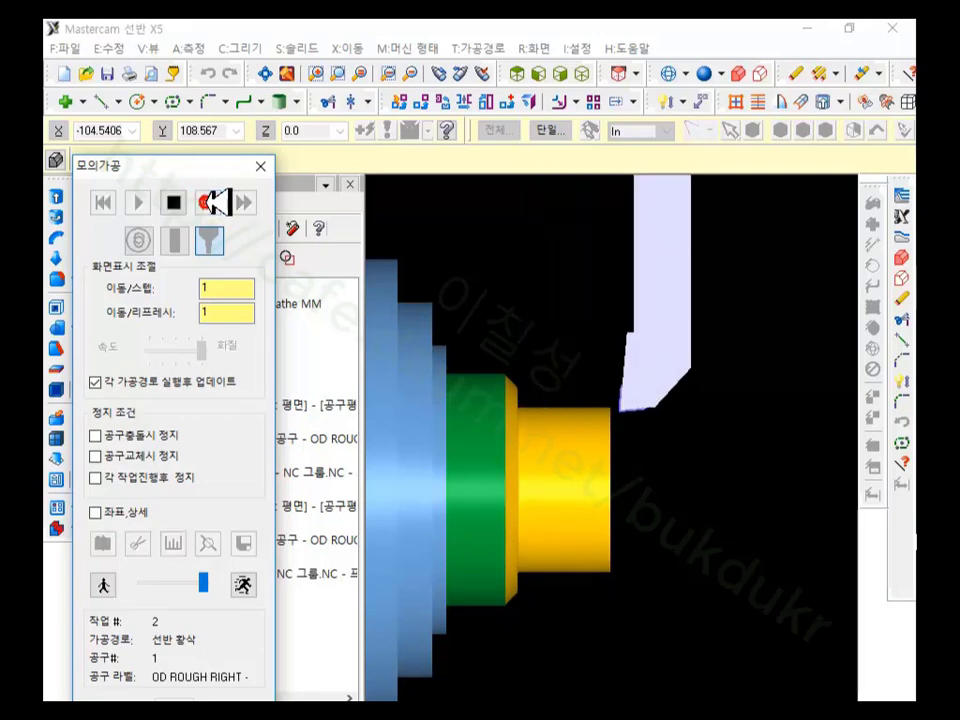
click(213, 203)
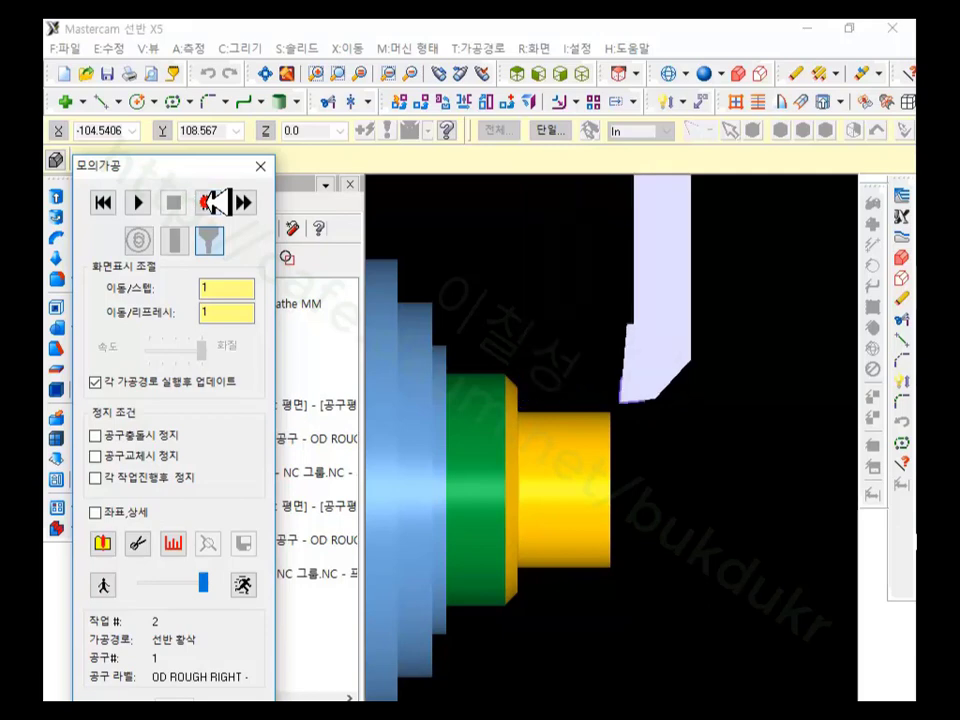
click(213, 203)
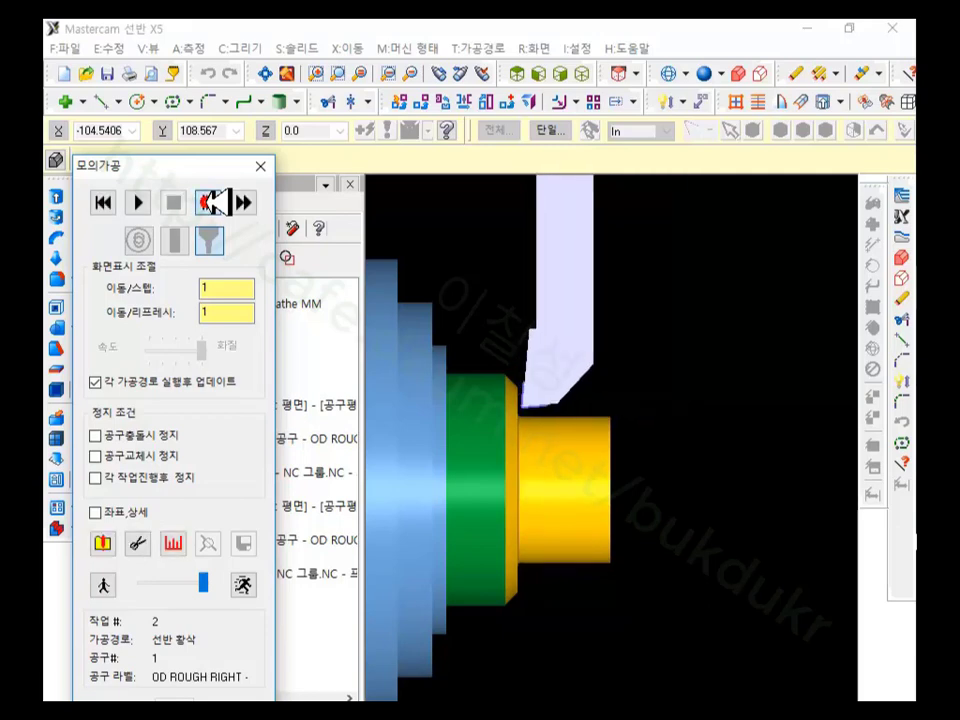
click(213, 203)
click(213, 203)
click(213, 203)
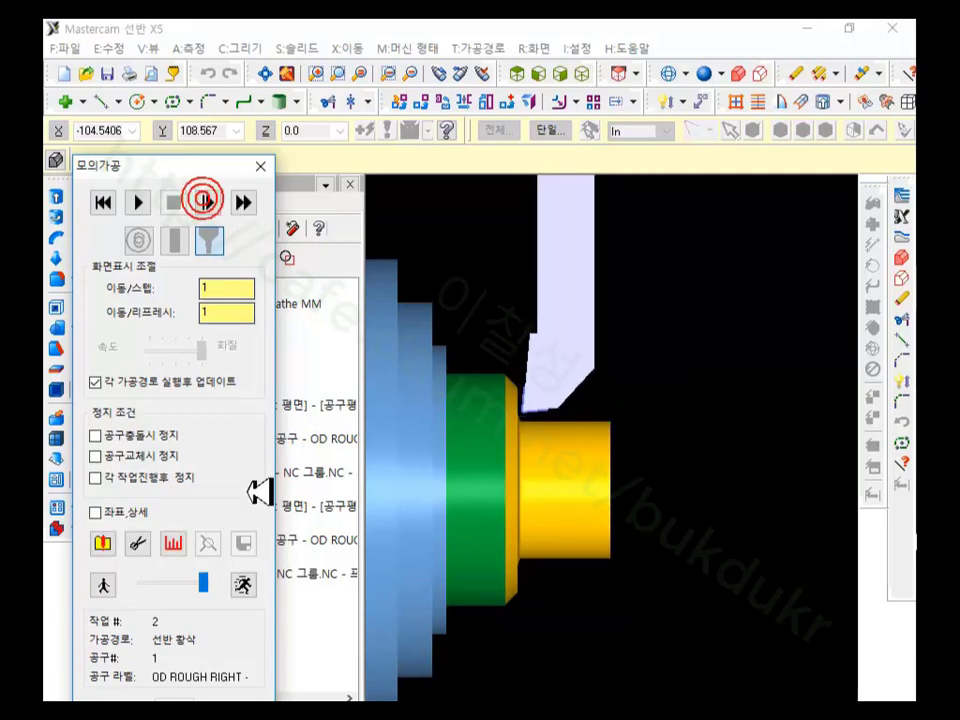
Step: Reduce the verification speed to about the middle, run the remaining roughing and finishing moves to the end, and close the verification
click(163, 582)
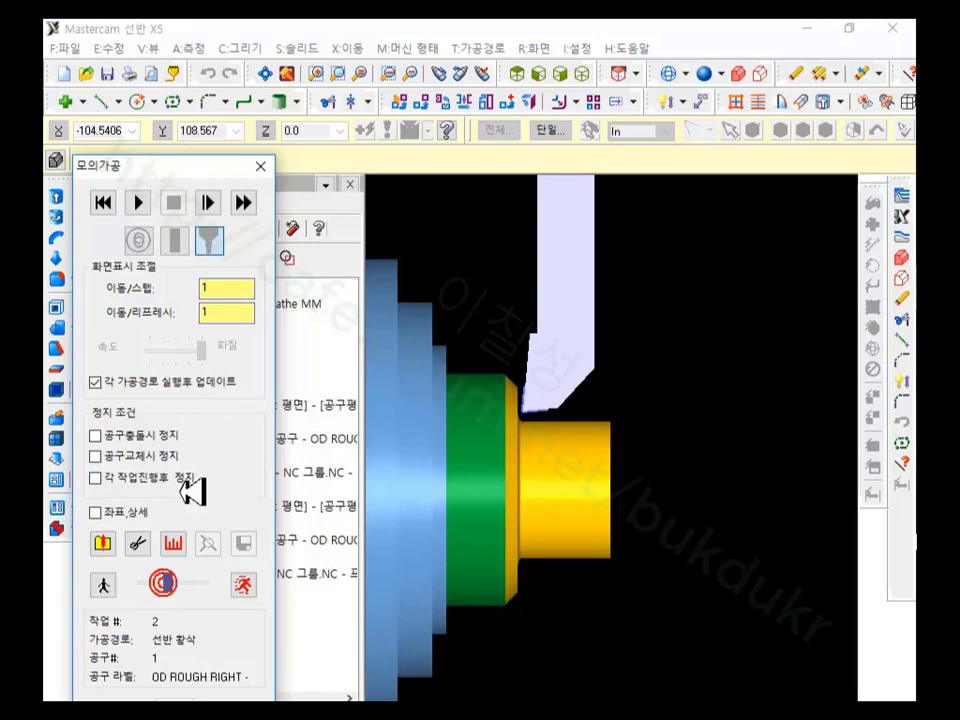
click(146, 202)
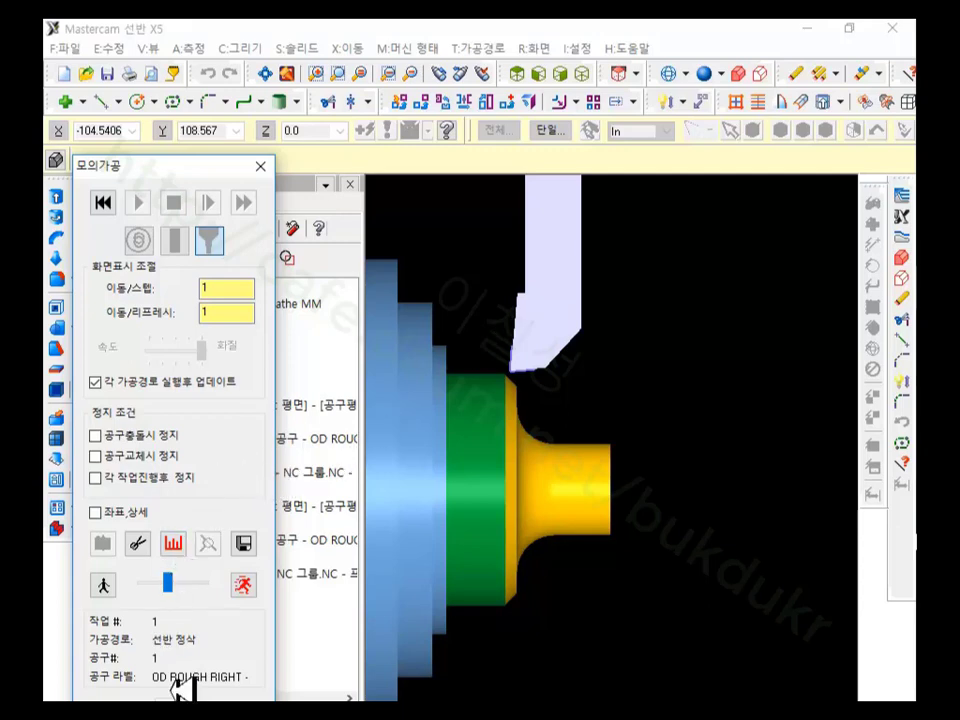
key(Escape)
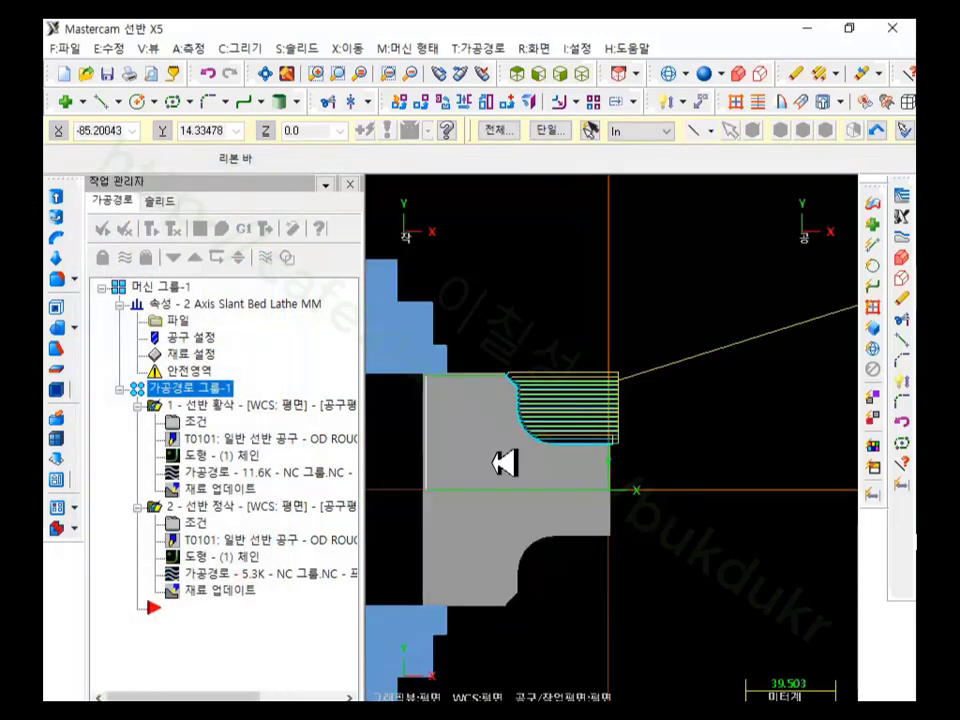
Step: Post both operations, overwriting the existing NC file, and open the posting messages and reloaded NC 그룹.NC in CIMCO Edit
click(252, 224)
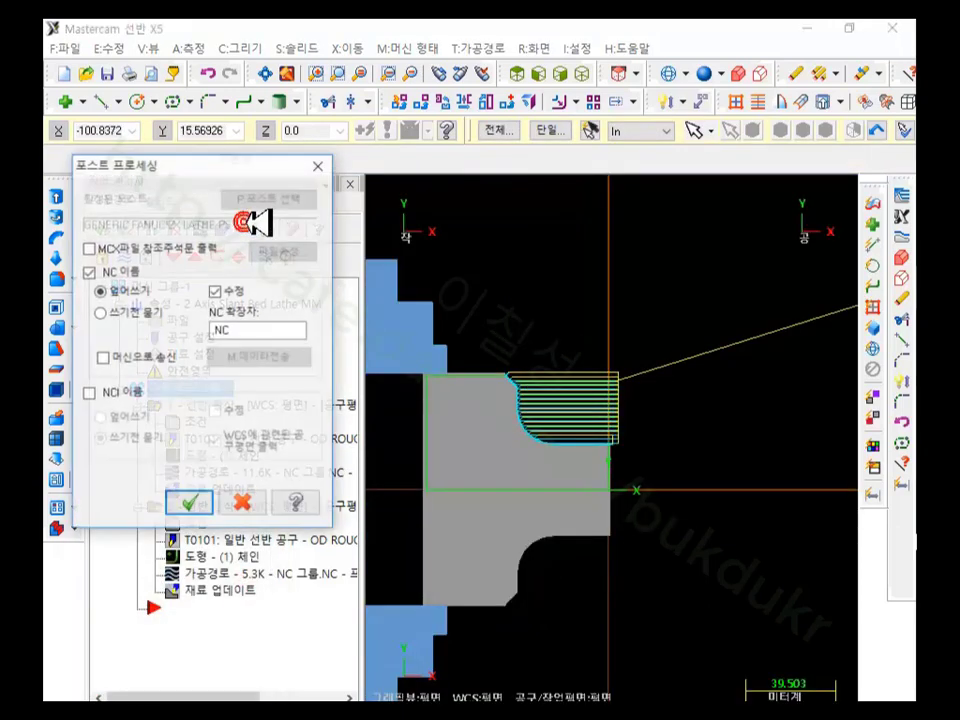
click(210, 497)
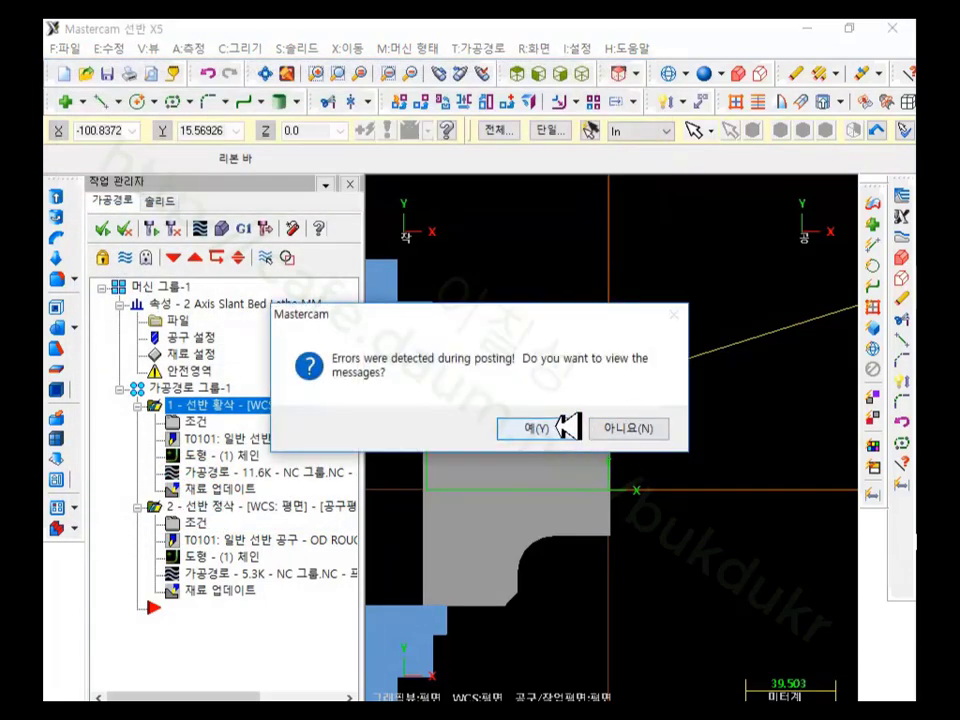
click(555, 429)
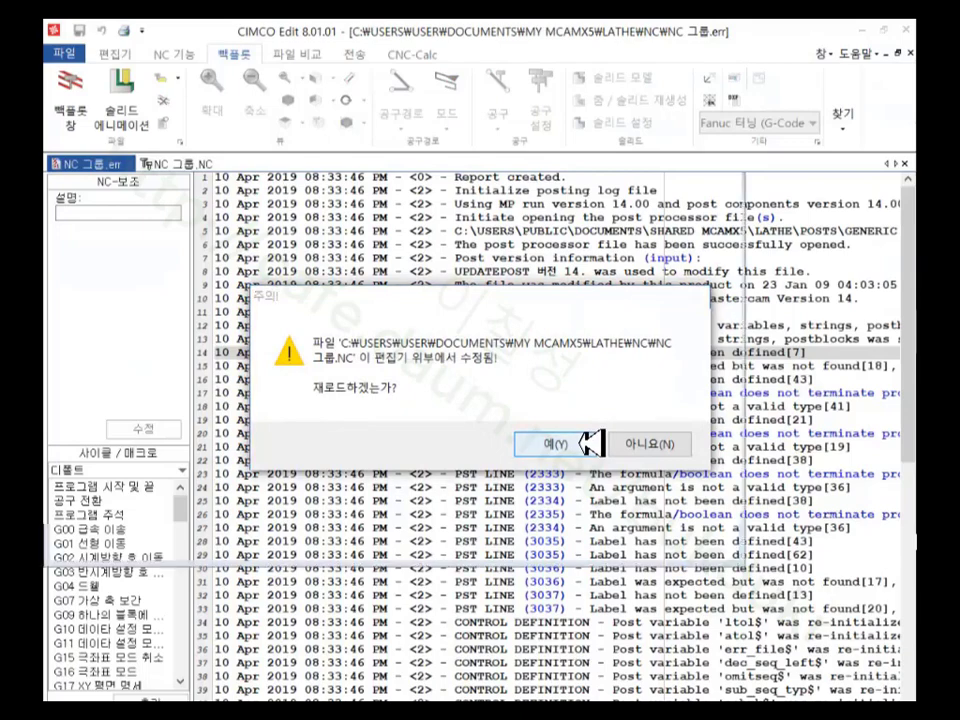
click(578, 443)
click(589, 443)
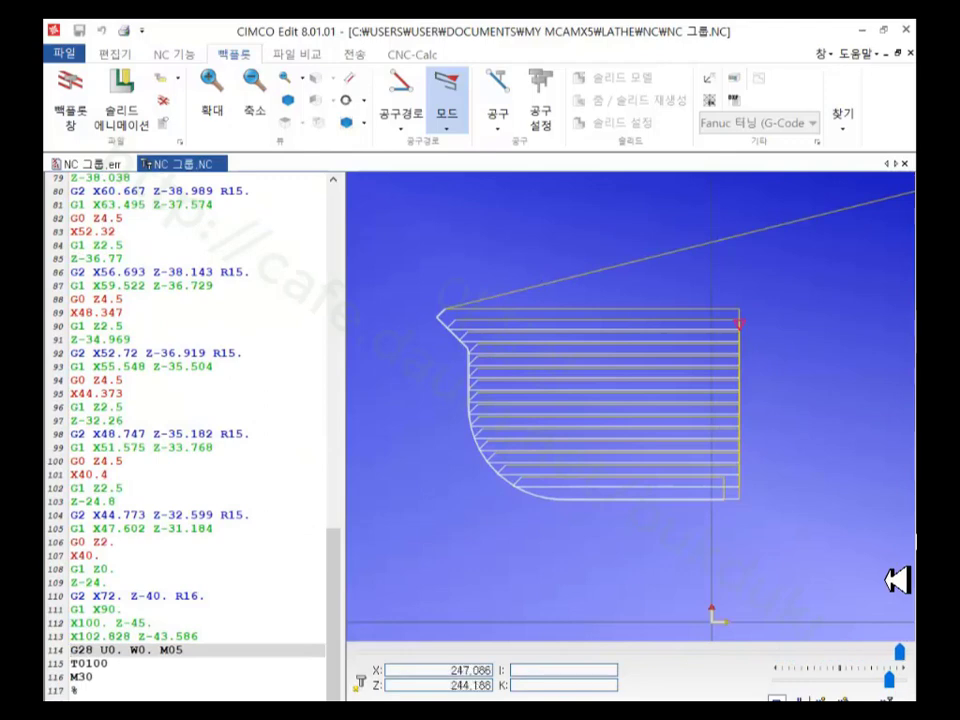
Step: Examine the roughing code in NC 그룹.NC against the backplot, locating G0 Z4.5 on line 100 and X52.32 on line 83
scroll(555, 395, up, 2)
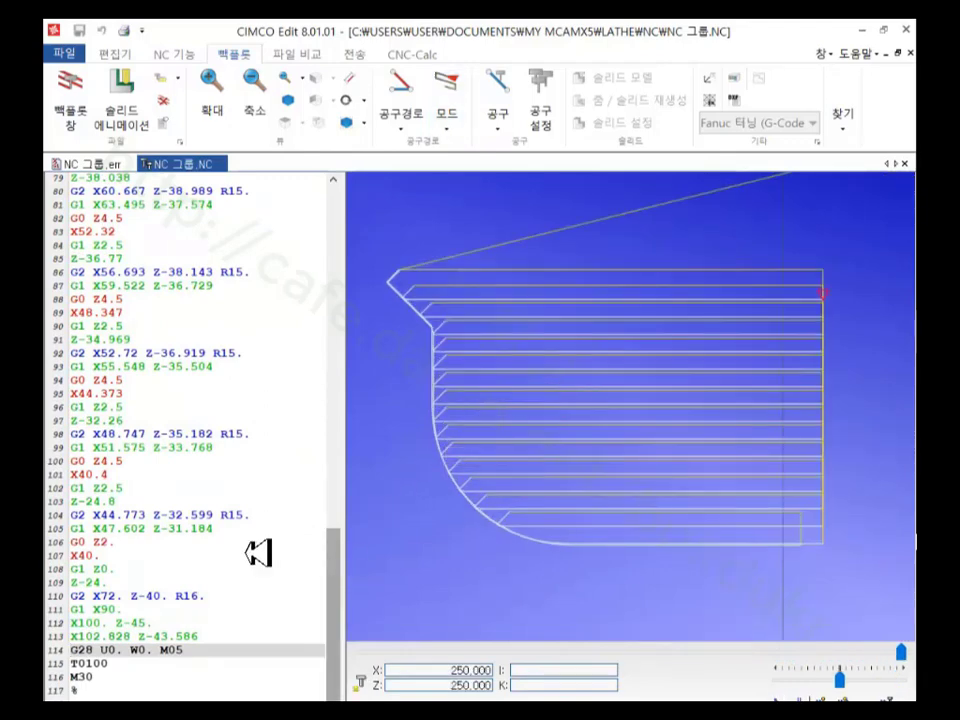
click(126, 463)
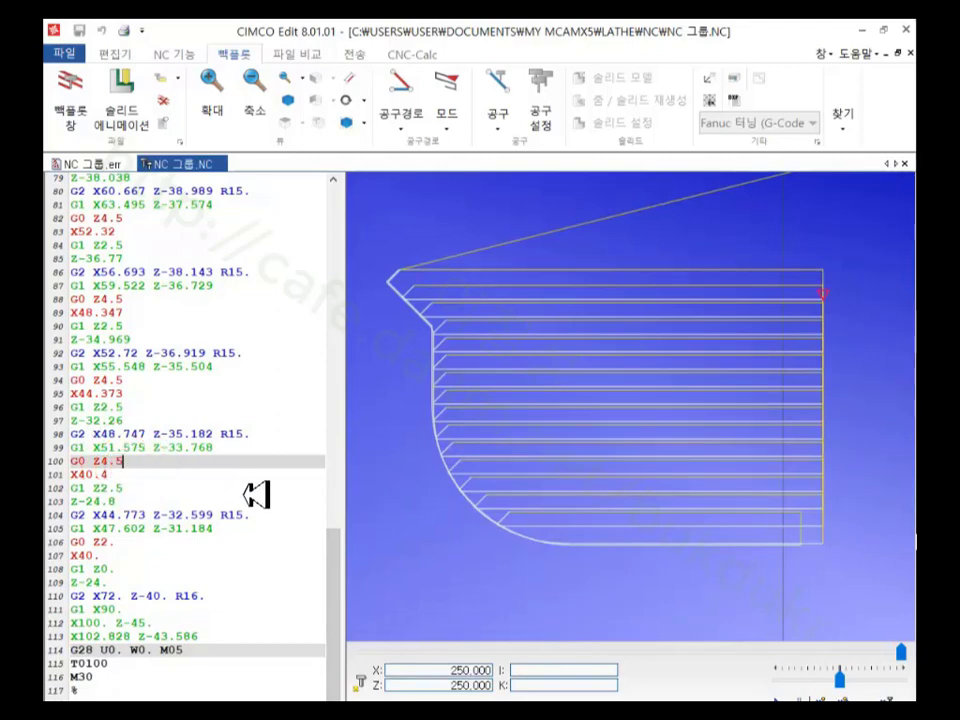
scroll(257, 493, up, 4)
scroll(257, 493, up, 1)
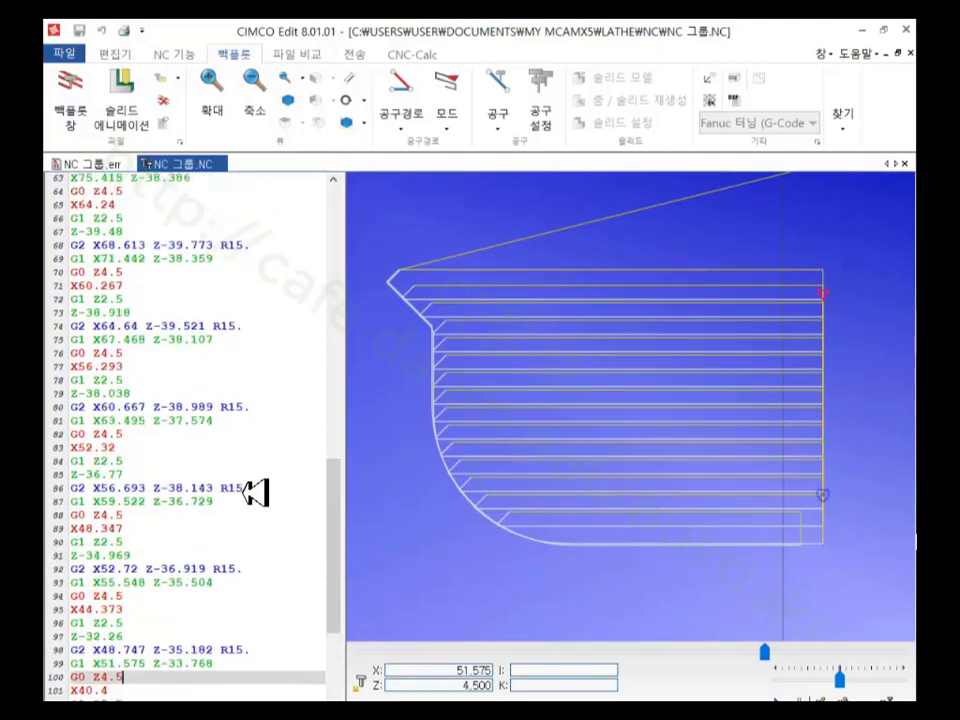
click(146, 354)
click(155, 447)
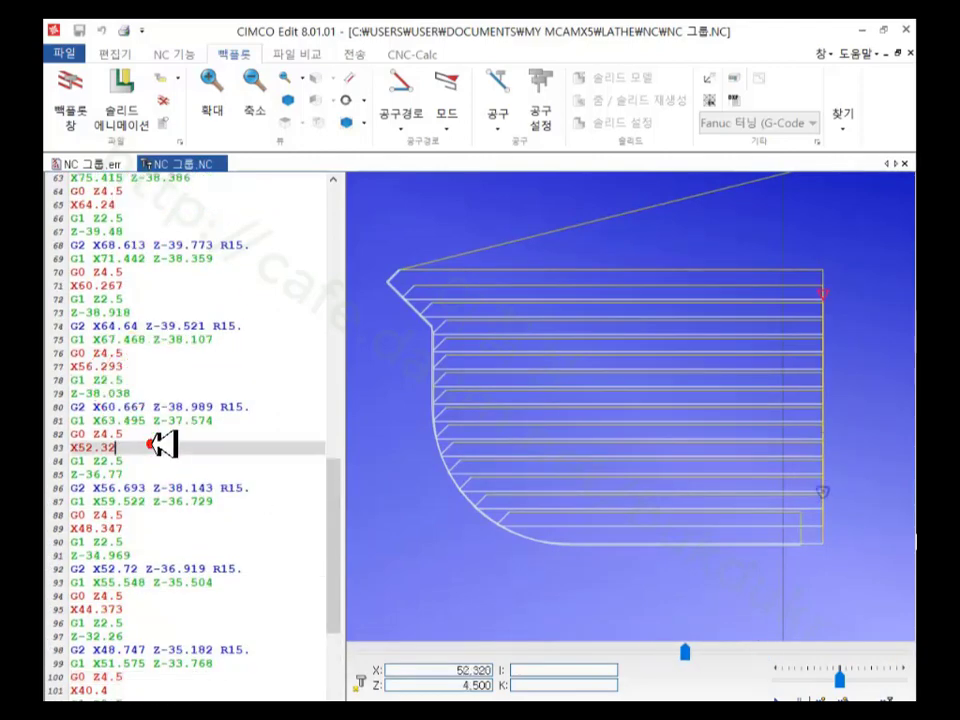
Step: Compare the roughing moves on line 87 and near the start of NC 그룹.NC, down to line 26, with the backplot
click(158, 502)
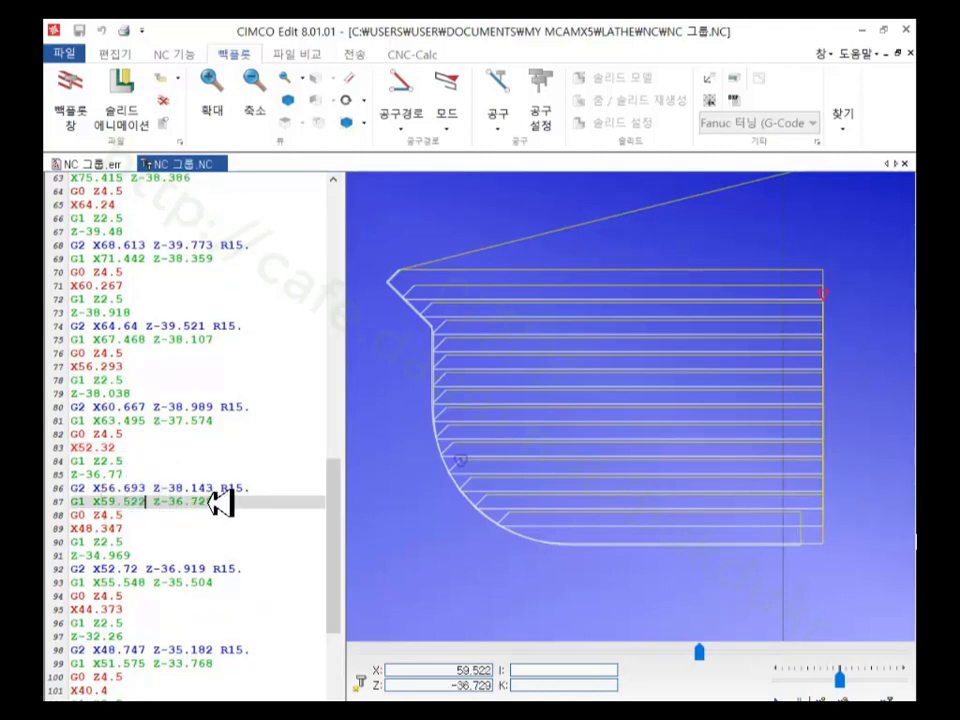
drag(332, 498, 325, 220)
click(236, 339)
click(249, 418)
click(257, 515)
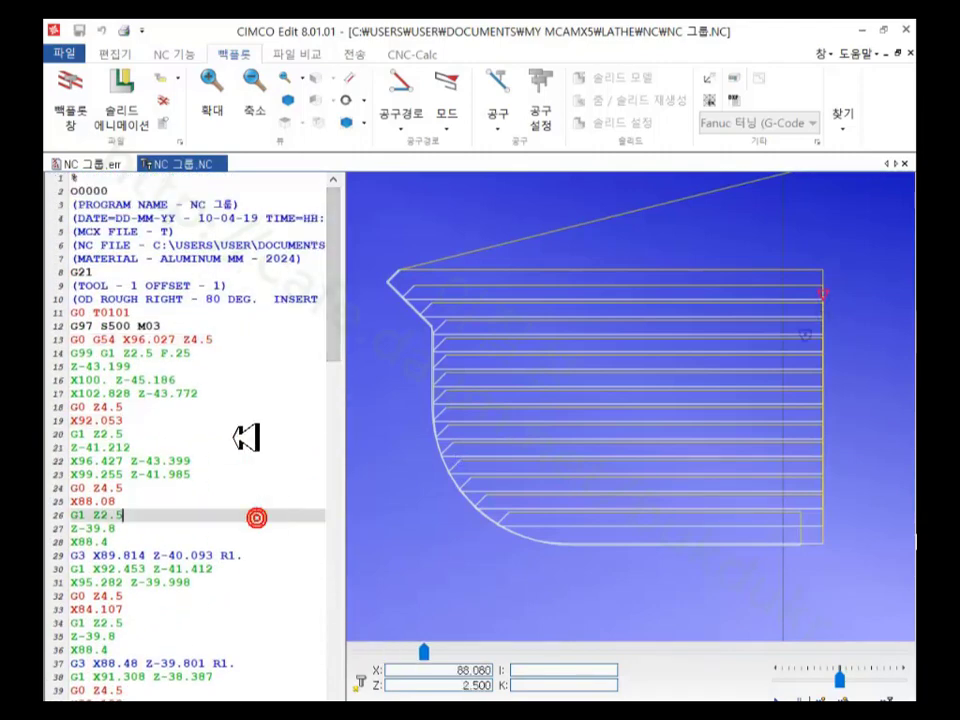
Step: Examine the opening spindle and tool blocks, G97 S500 M03 on line 12 and G0 T0101 on line 11
drag(168, 325, 68, 326)
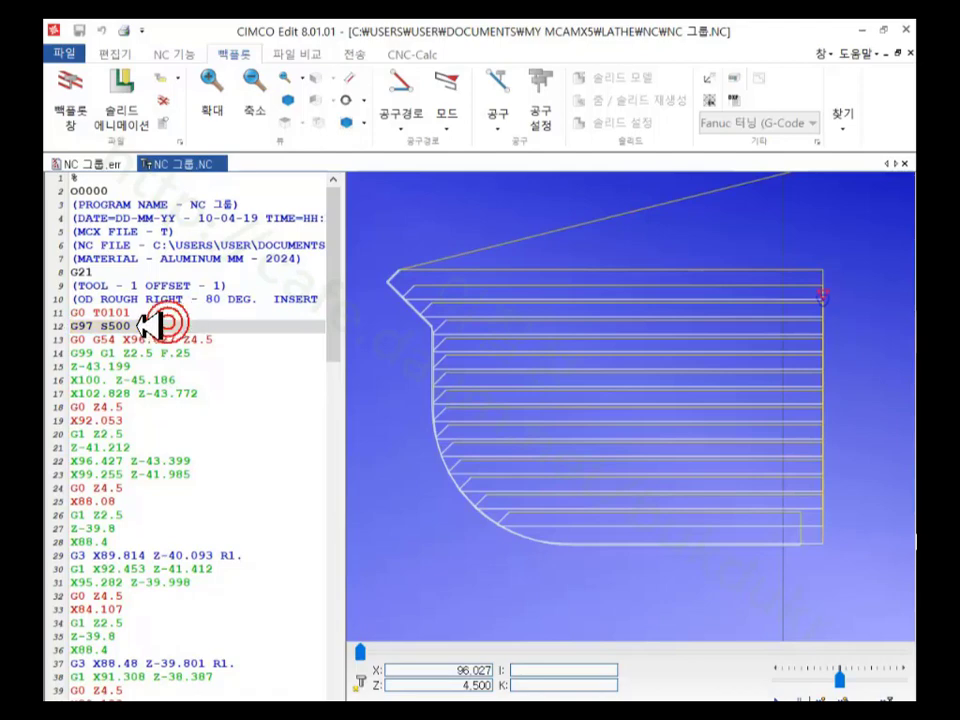
double_click(150, 326)
click(242, 339)
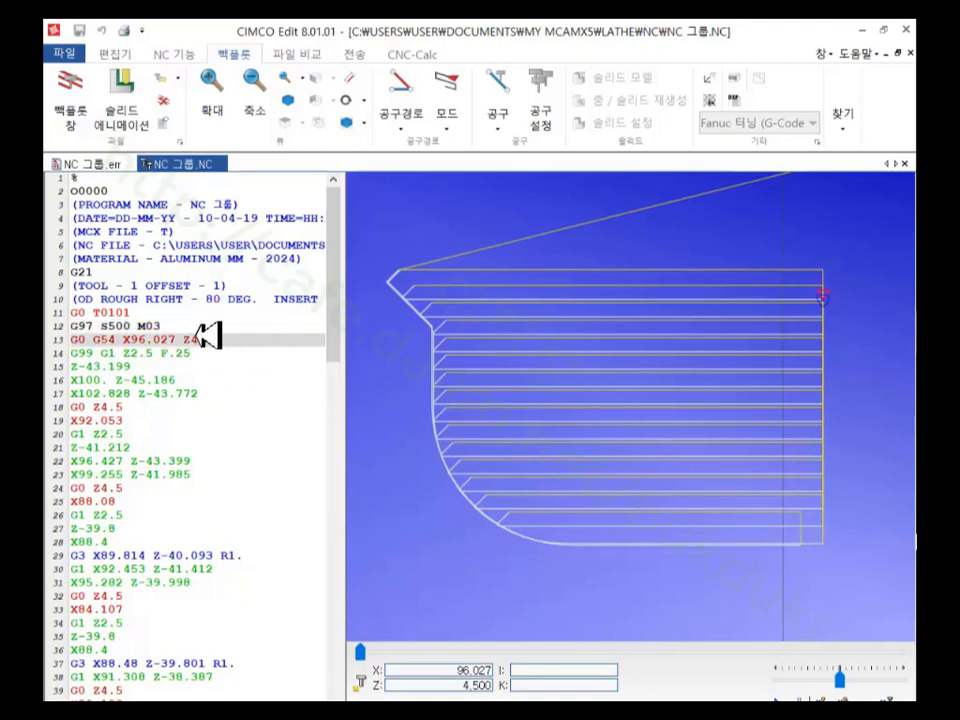
drag(113, 326, 171, 326)
click(157, 325)
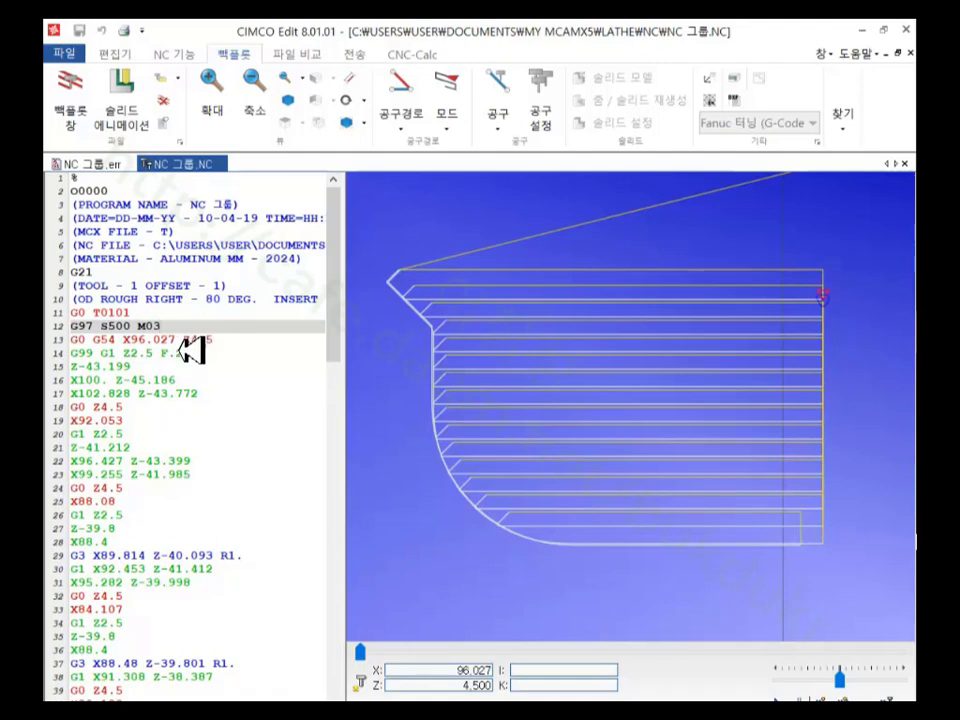
click(132, 312)
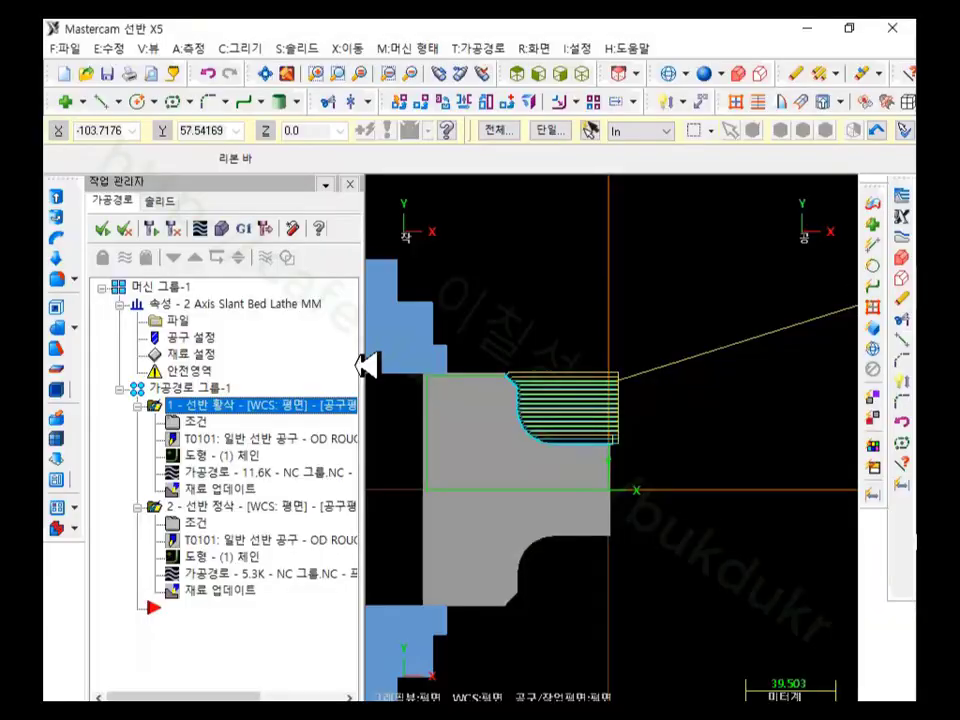
Step: Check the roughing operation's toolpath parameters in Mastercam, leave them unchanged, and return to lines 12 and 13 of the code in CIMCO Edit
click(182, 424)
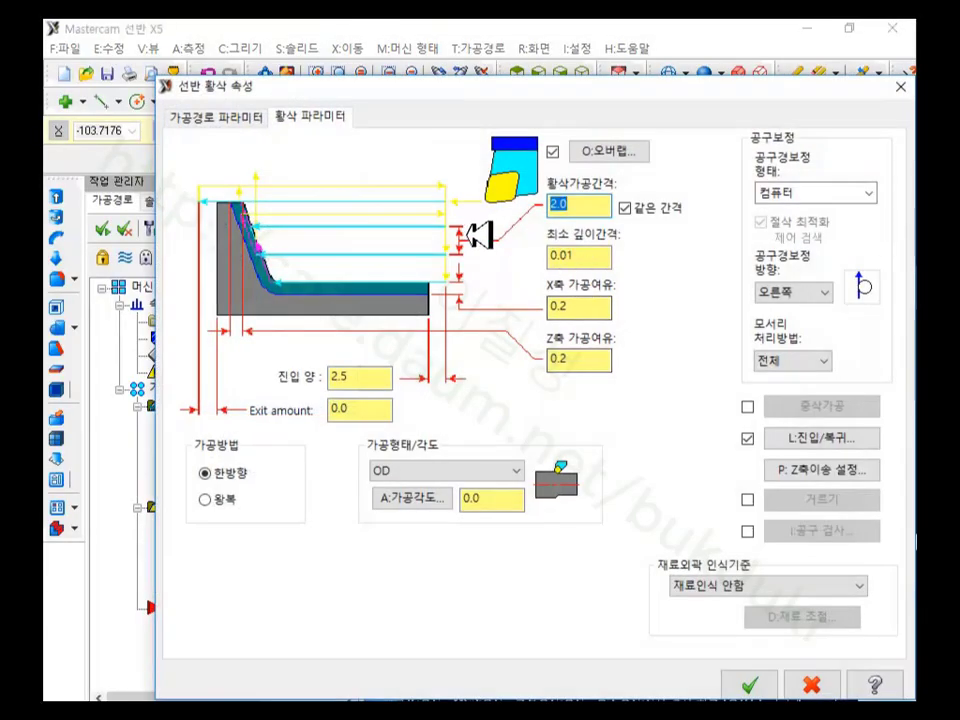
click(227, 116)
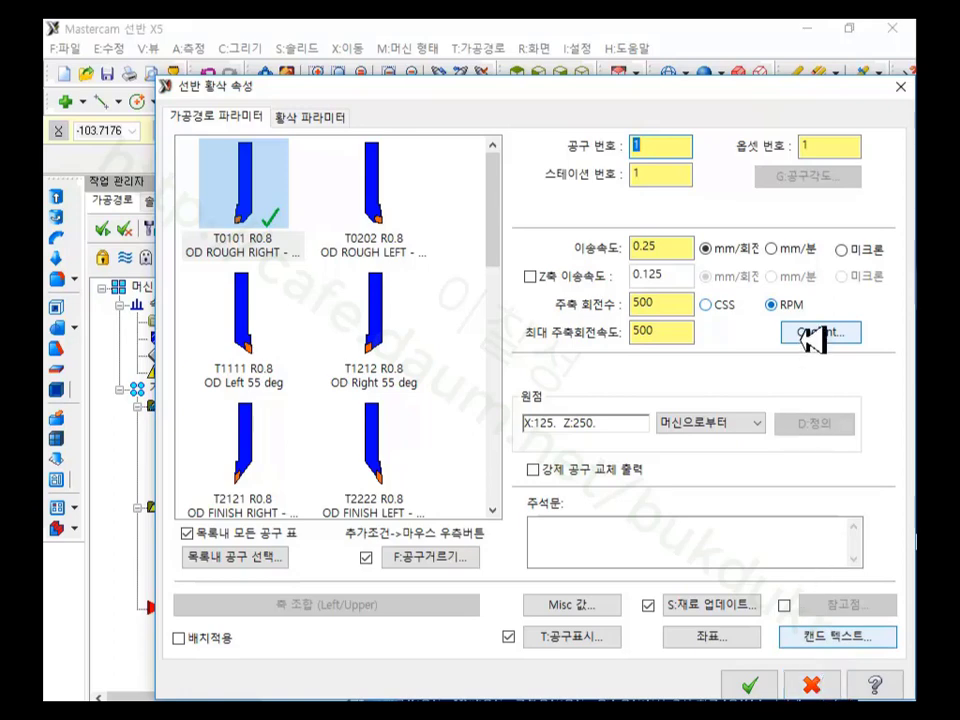
click(812, 684)
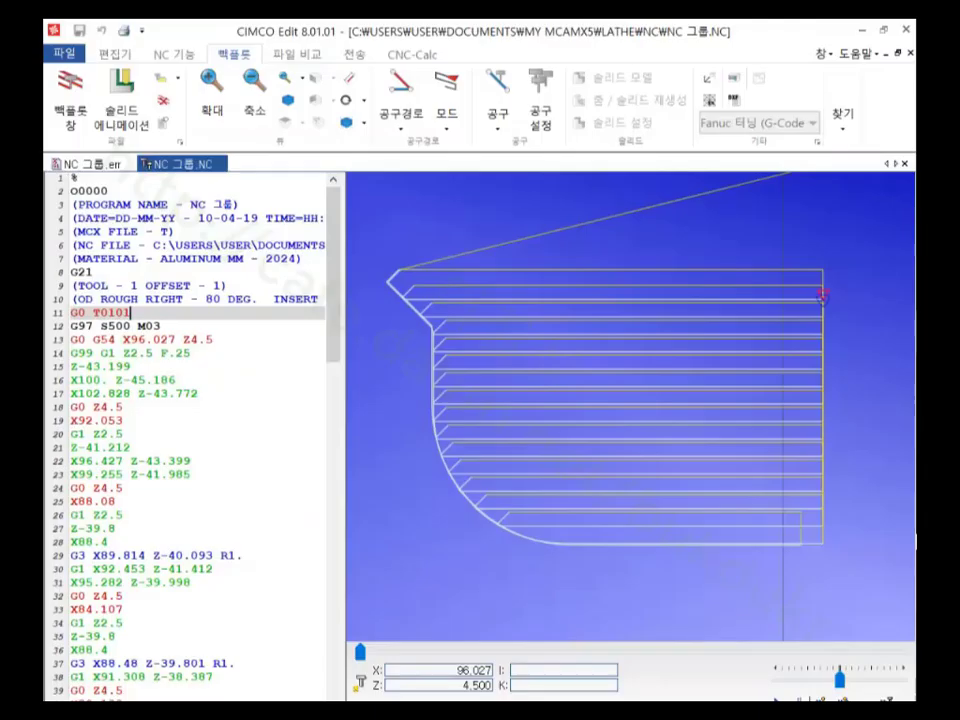
click(190, 326)
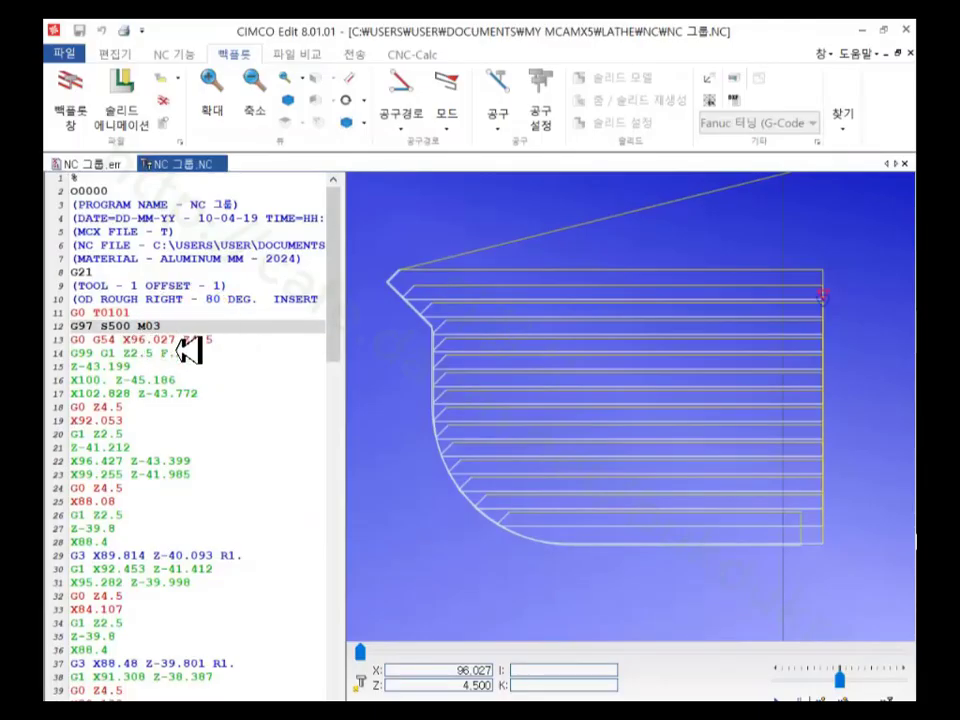
click(220, 340)
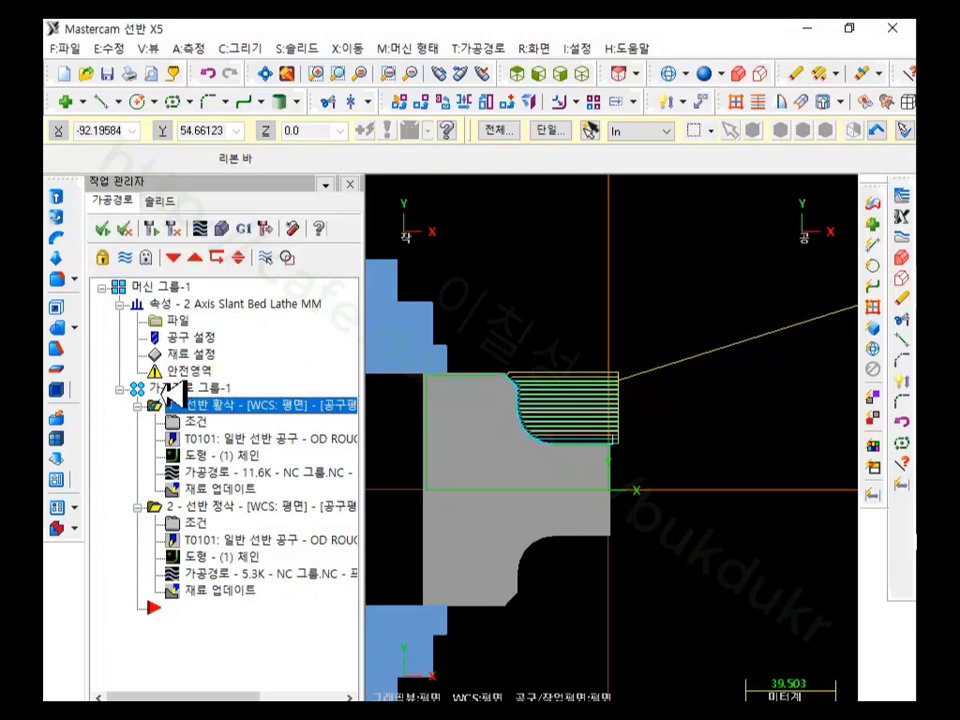
Step: In Mastercam, set the roughing operation's Flood coolant to On with timing 함께, and accept the parameters
click(180, 418)
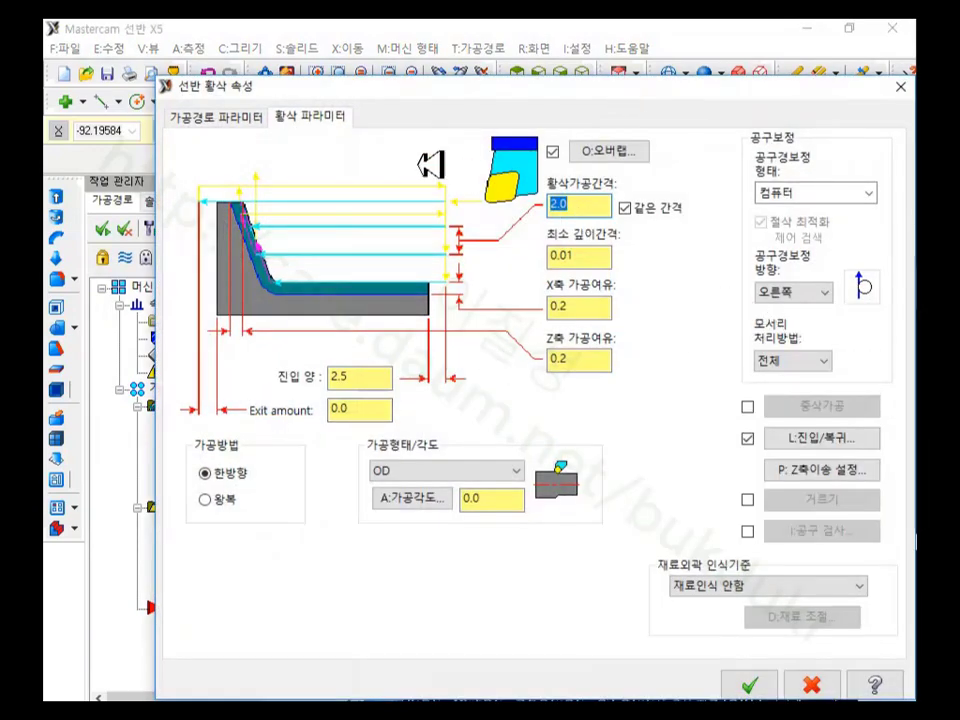
click(233, 116)
click(820, 330)
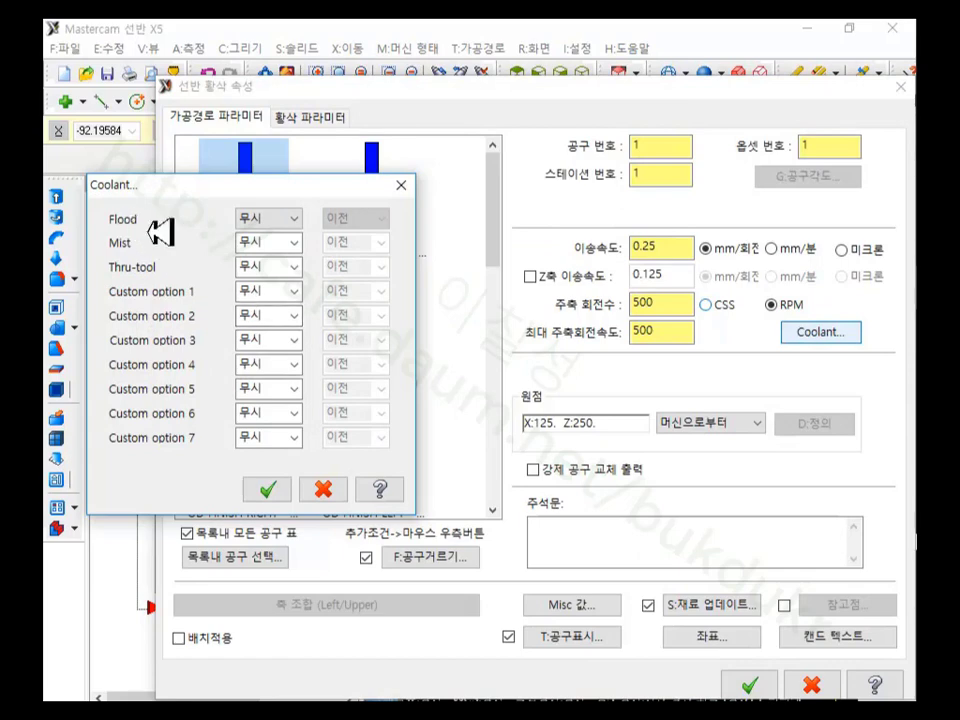
click(300, 218)
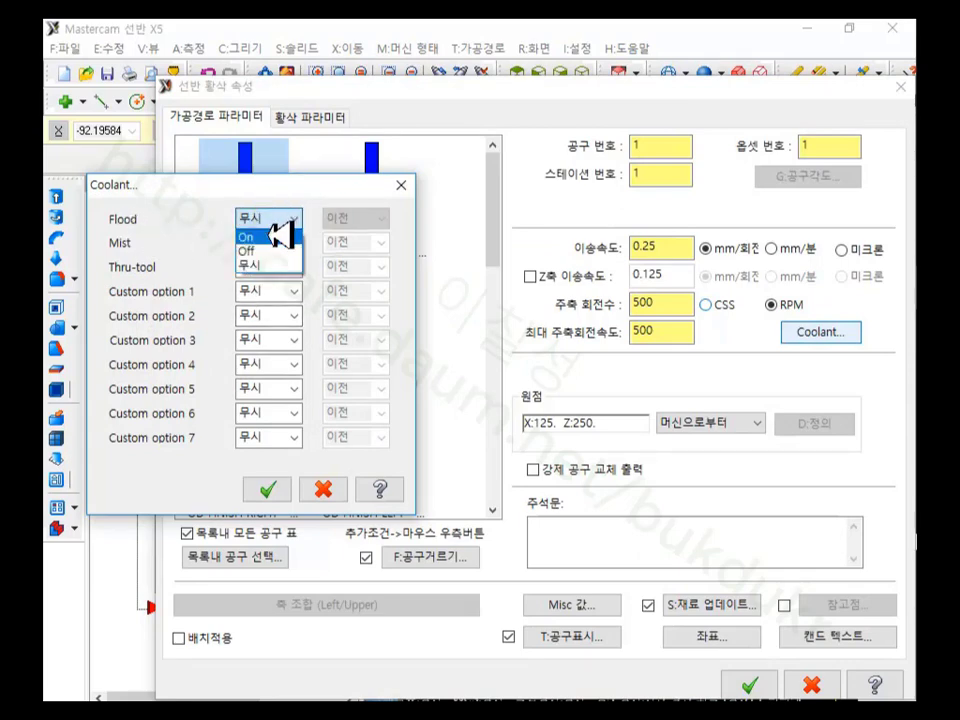
click(278, 235)
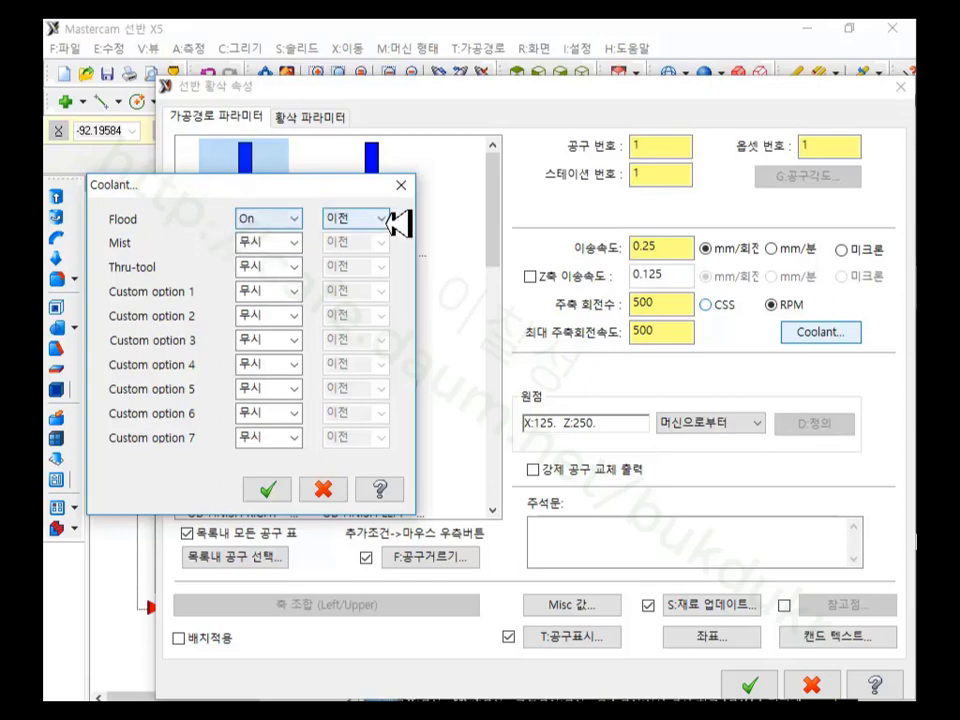
click(388, 217)
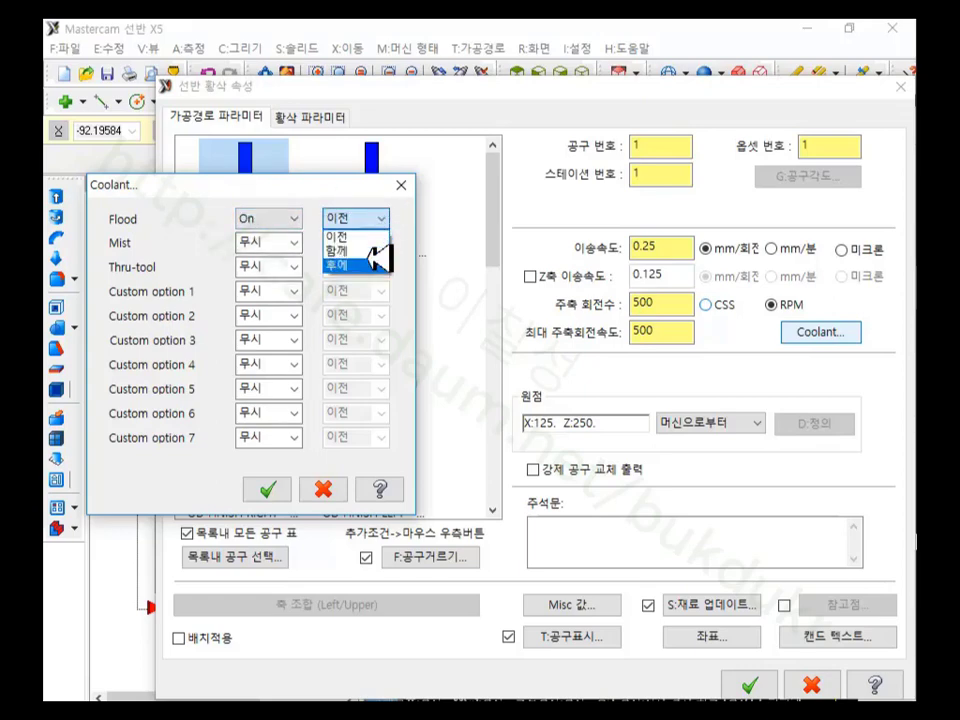
click(375, 251)
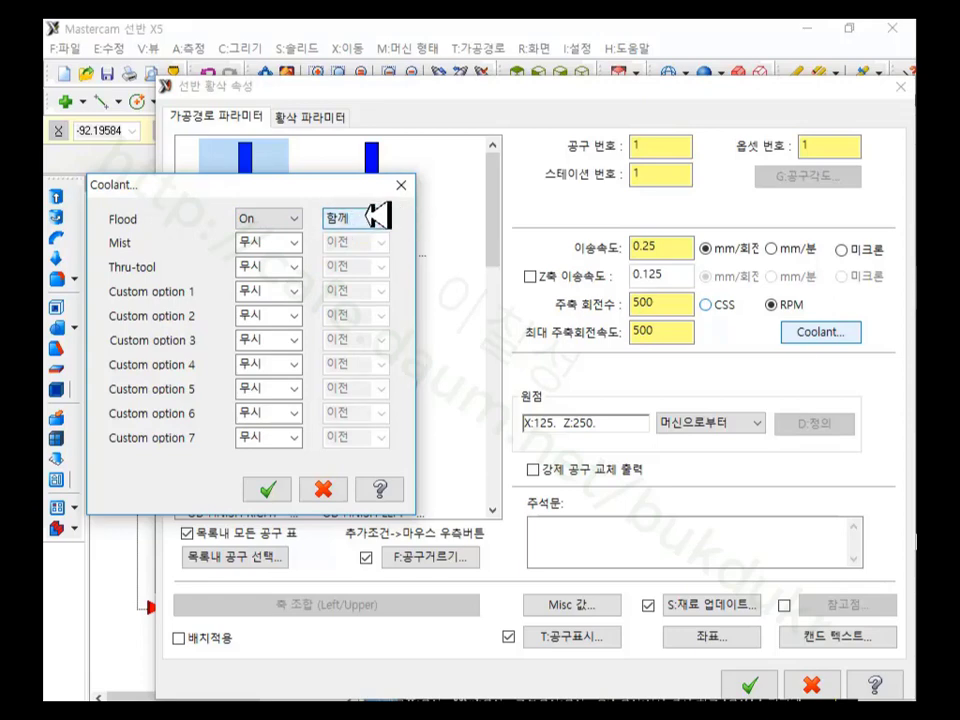
click(386, 218)
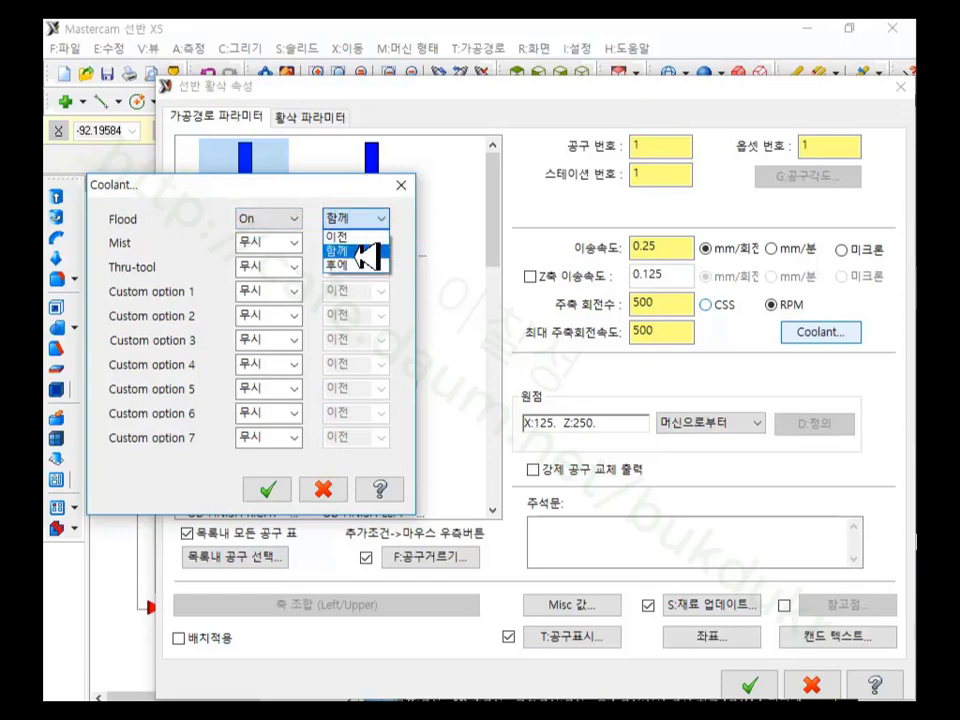
click(372, 251)
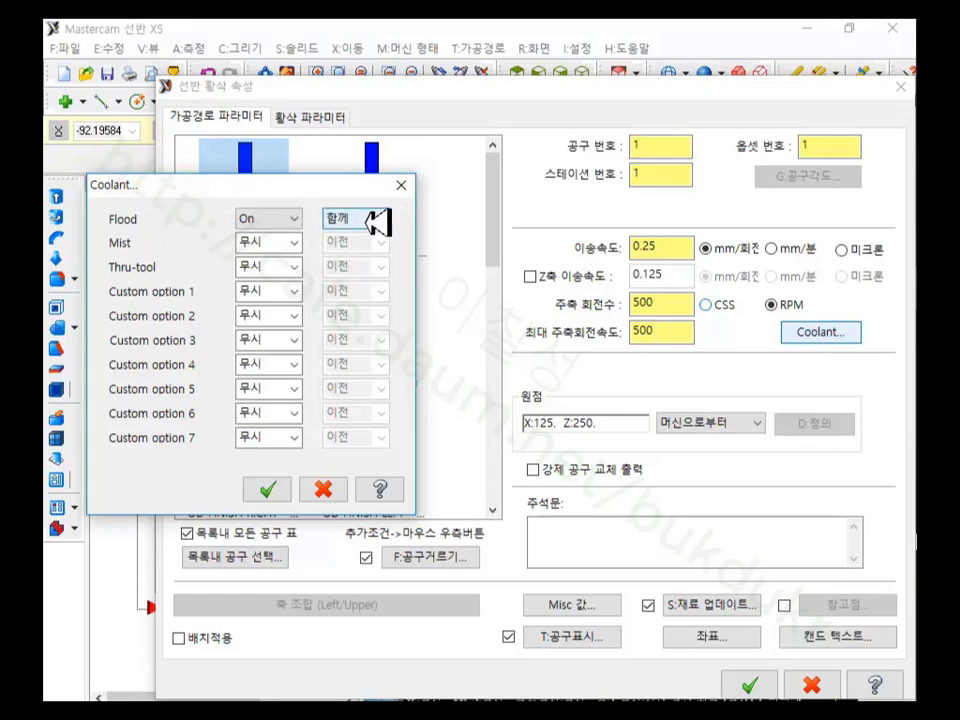
click(268, 489)
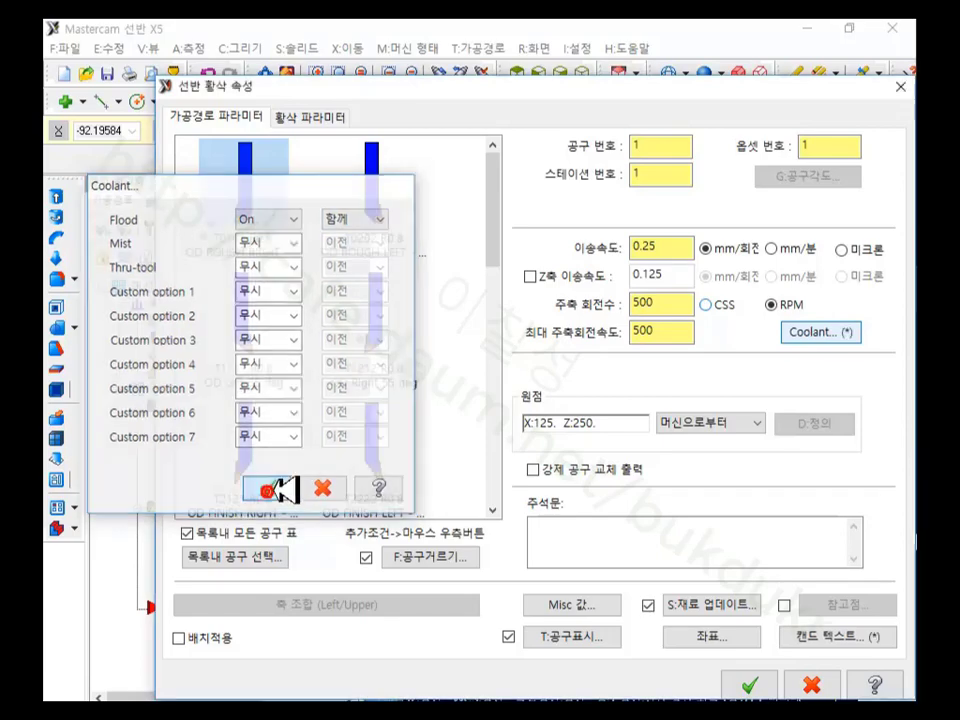
click(750, 685)
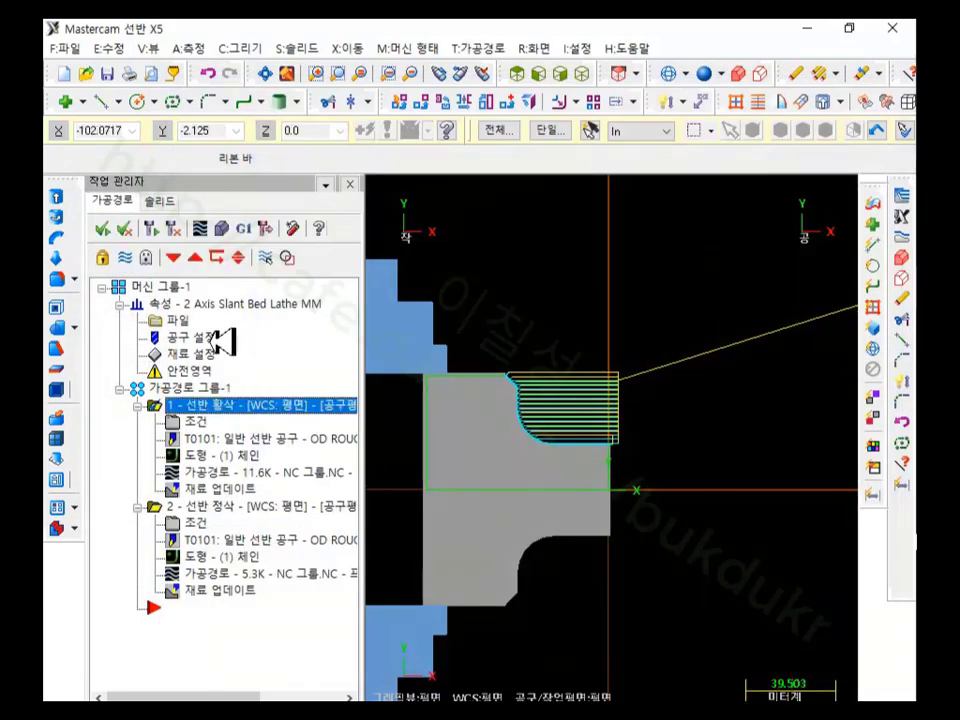
Step: Post the whole toolpath group again over the existing NC file and reload the changed .err and .NC files in CIMCO Edit
click(189, 386)
click(243, 229)
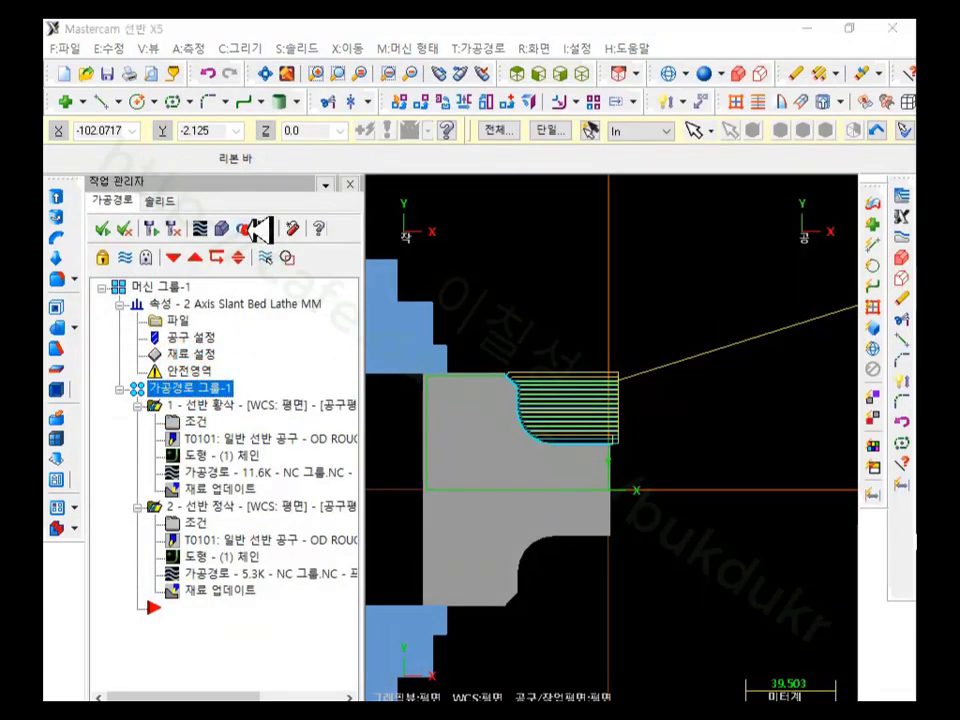
click(190, 503)
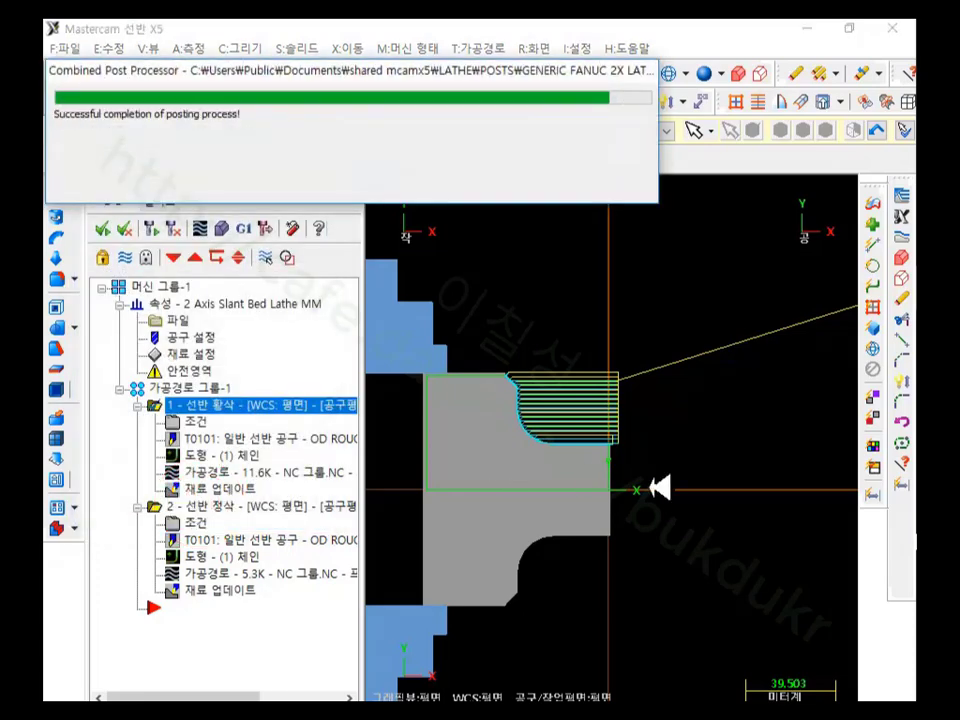
click(609, 429)
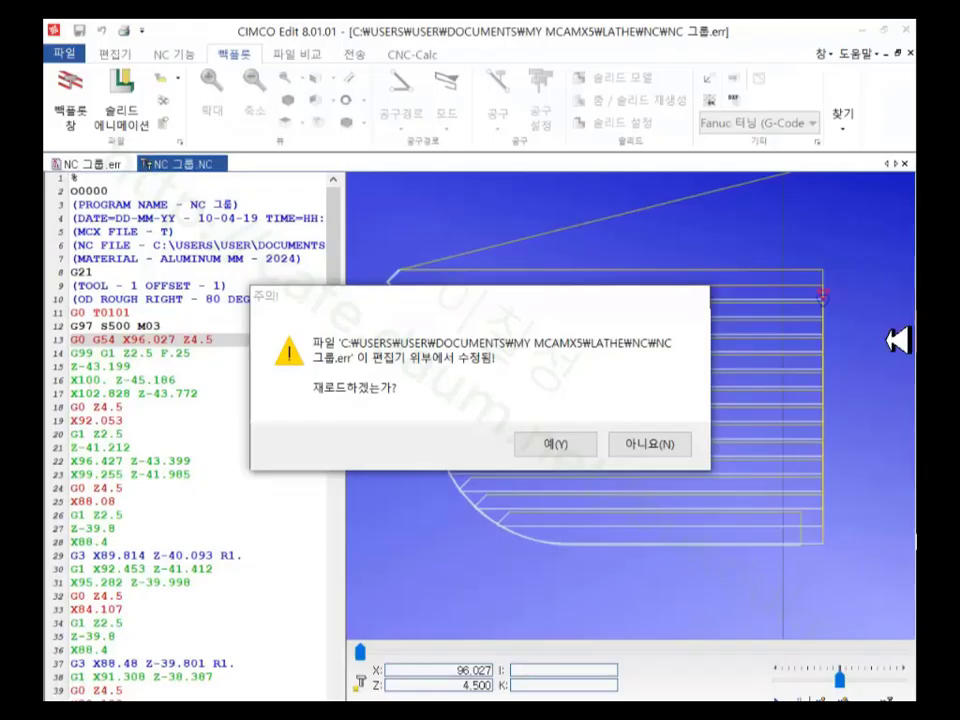
click(585, 440)
click(585, 440)
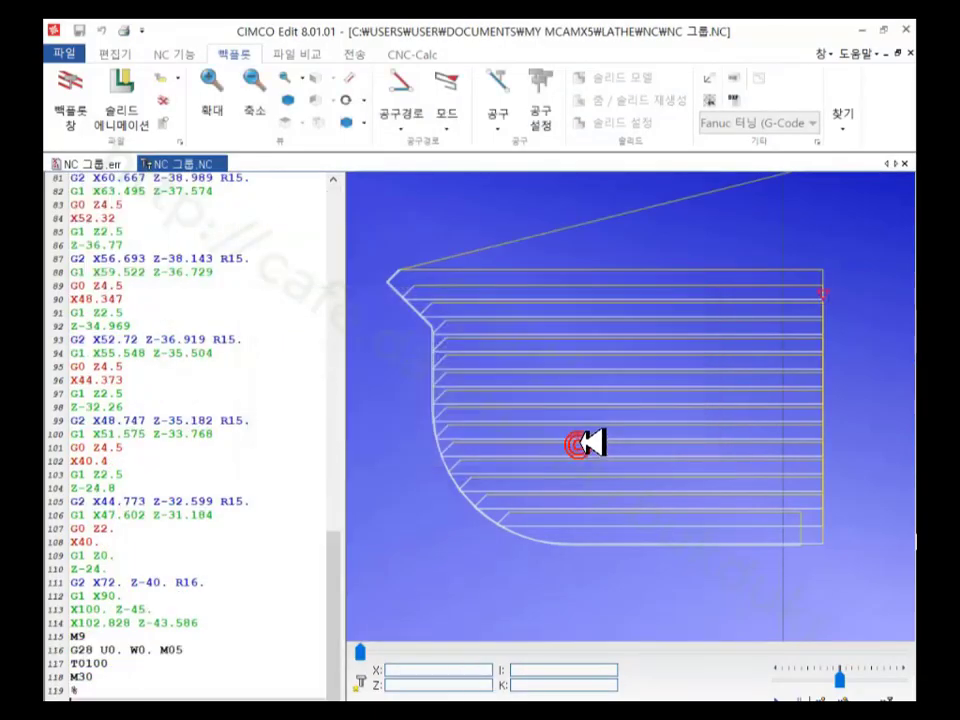
Step: Locate the coolant codes in the reposted program, M8 on line 13 and M9 on line 115
drag(338, 542, 356, 190)
click(249, 353)
click(78, 339)
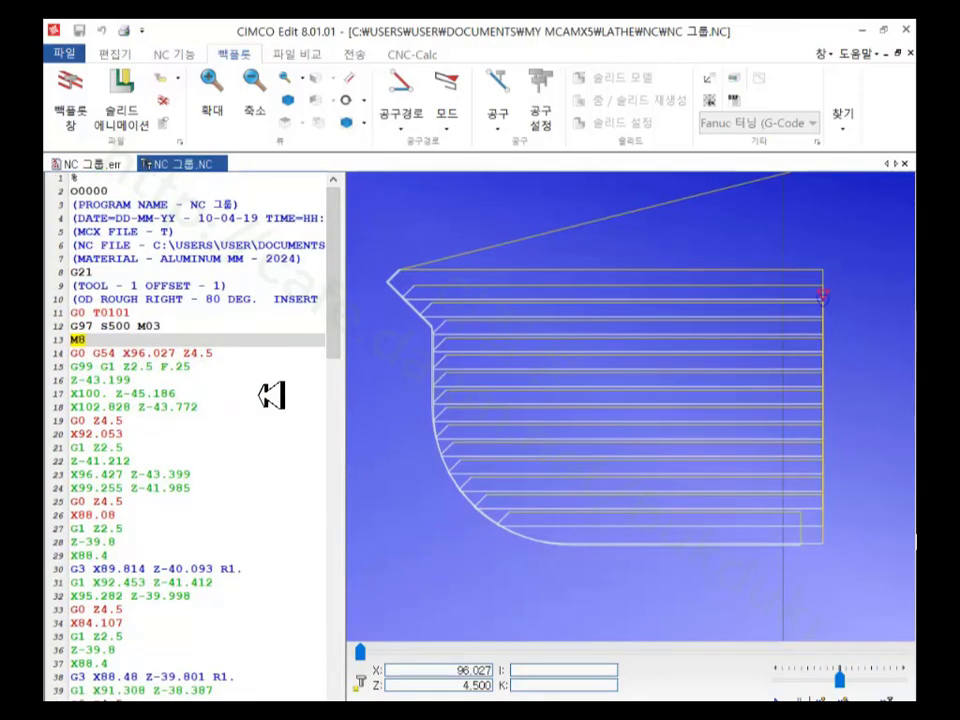
scroll(270, 395, down, 20)
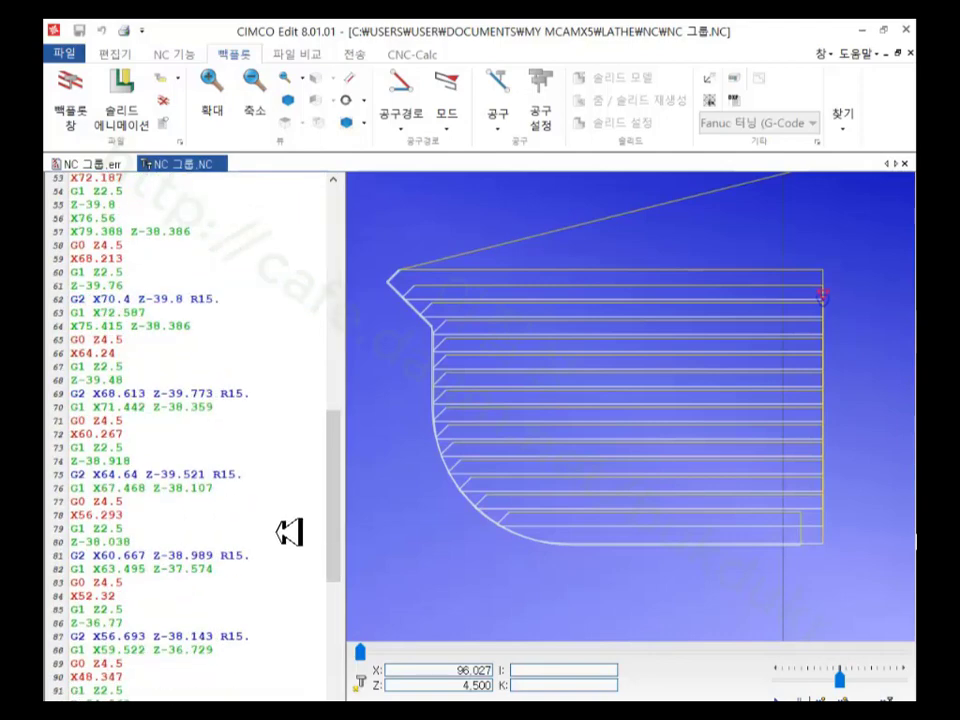
click(77, 636)
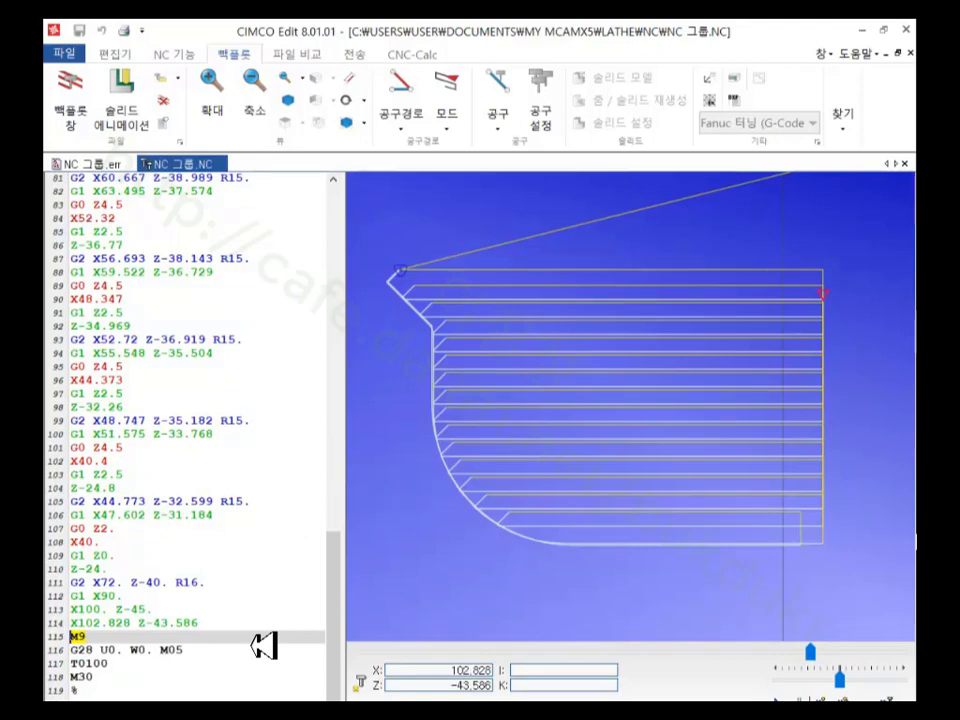
Step: Examine the reference-return block G28 U0. W0. M05 on line 116, highlighting its G28 code
click(185, 650)
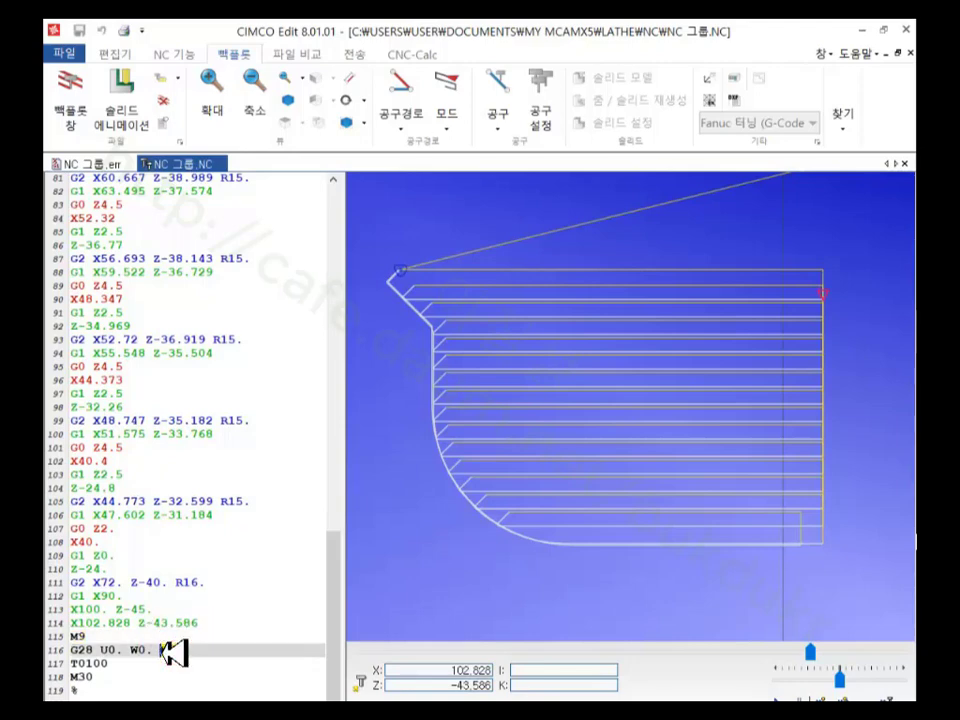
drag(150, 651, 75, 652)
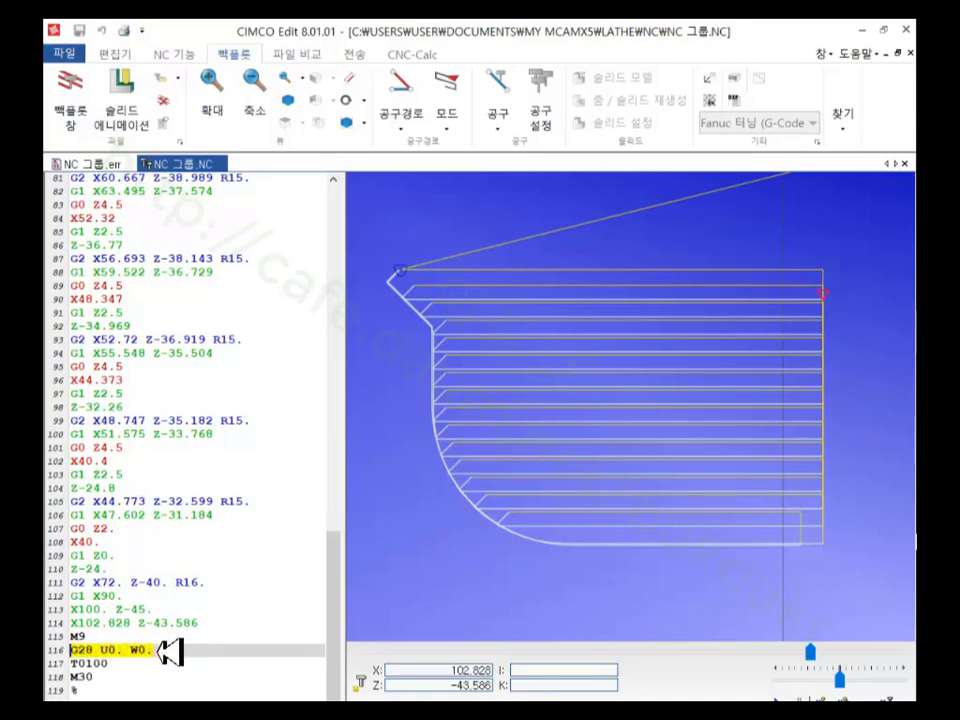
click(191, 651)
mouse_move(93, 651)
mouse_down()
mouse_move(120, 651)
mouse_move(70, 651)
mouse_up()
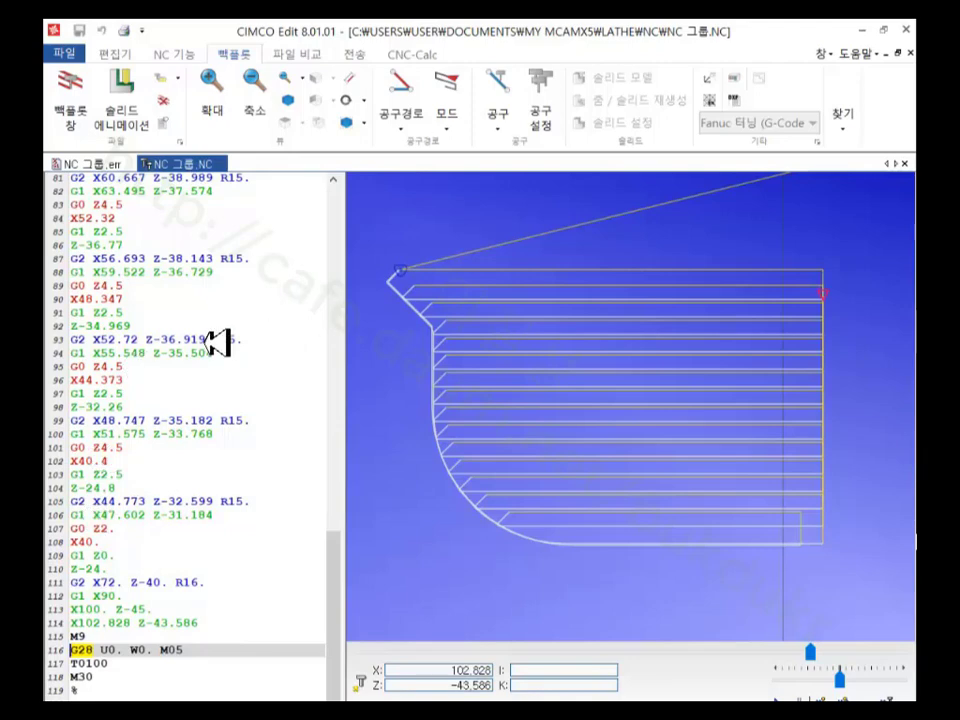
Step: Switch to the textbook cnc선반교제.pdf and find the automatic reference return (G28) section on page 76
click(859, 29)
click(857, 29)
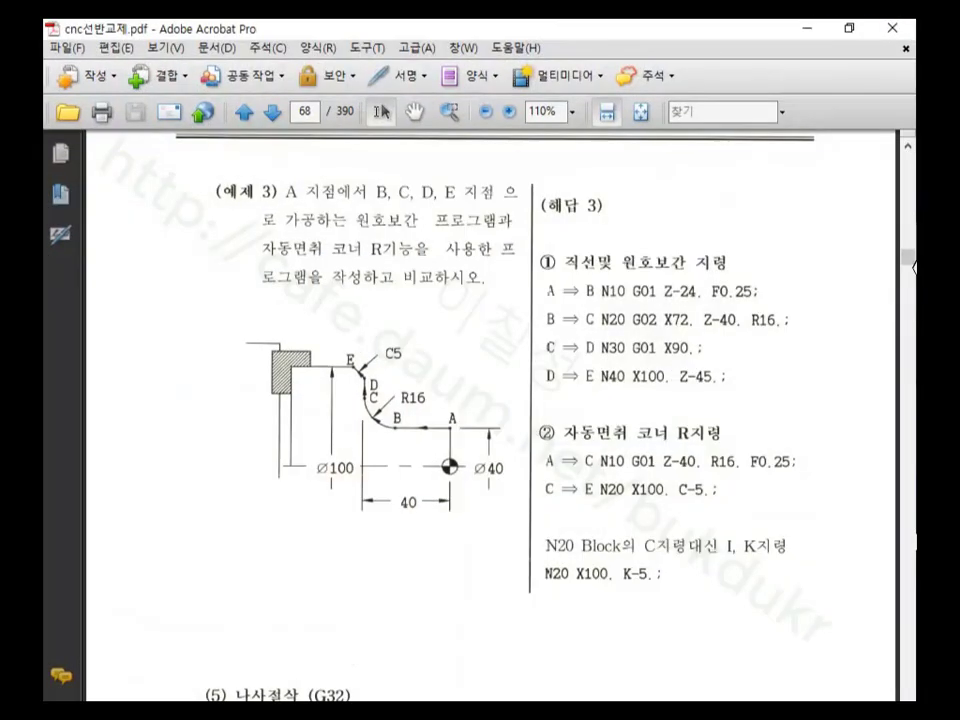
scroll(810, 340, down, 5)
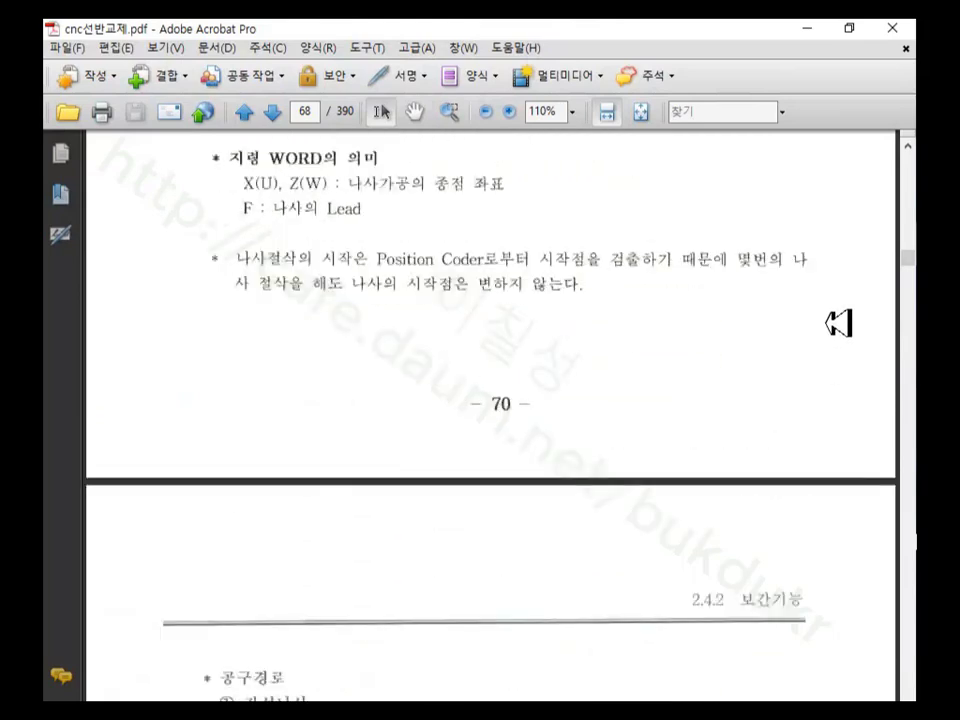
scroll(838, 323, up, 3)
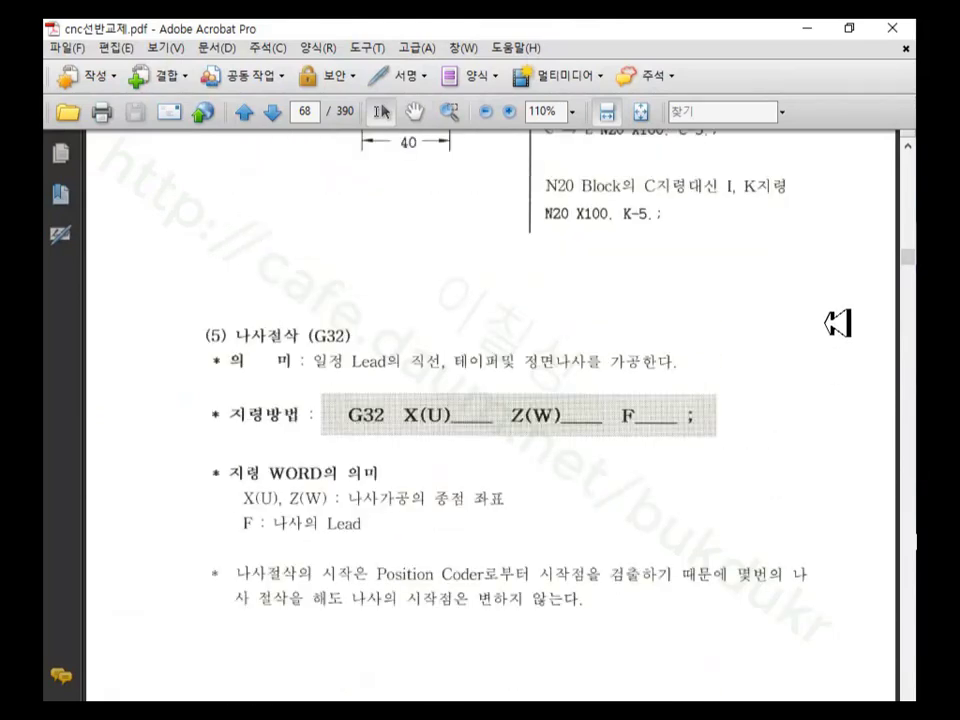
scroll(838, 323, up, 5)
scroll(840, 323, up, 10)
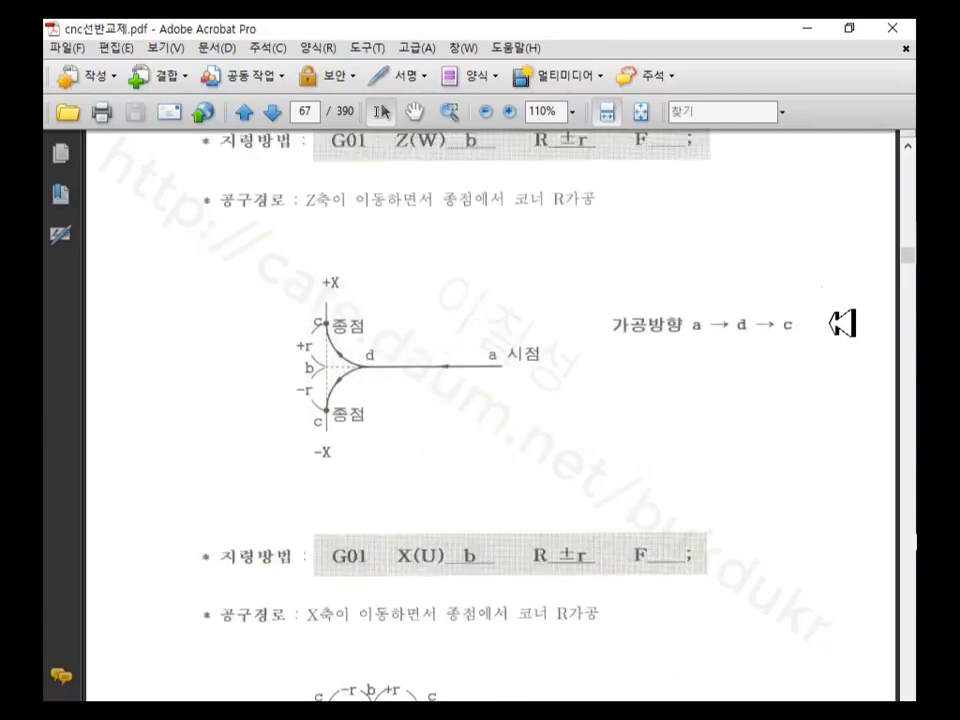
scroll(842, 323, down, 20)
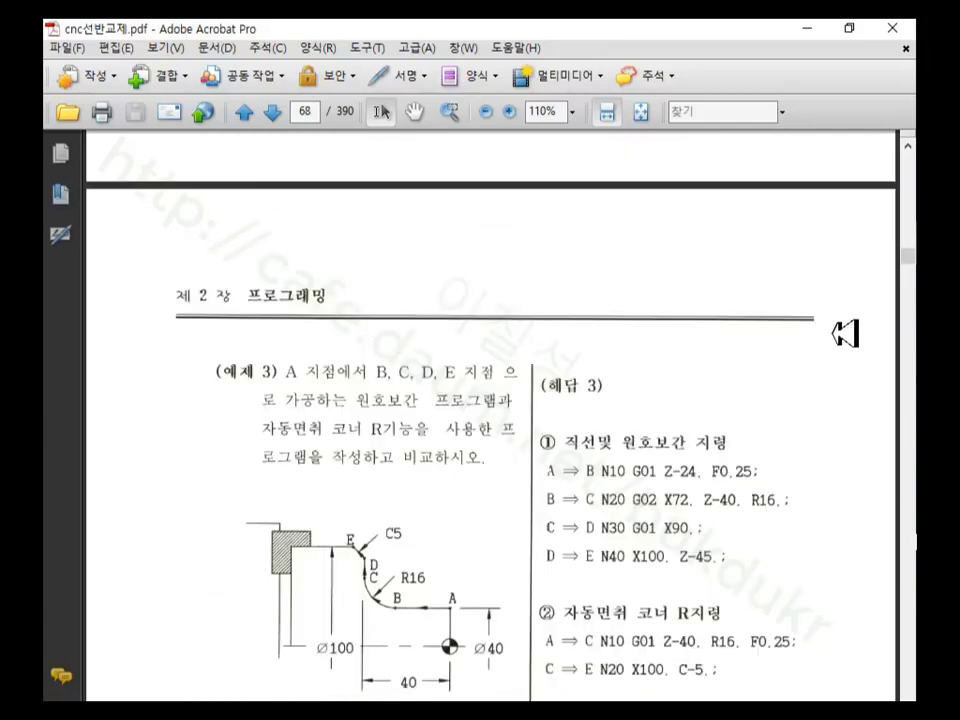
scroll(848, 338, down, 20)
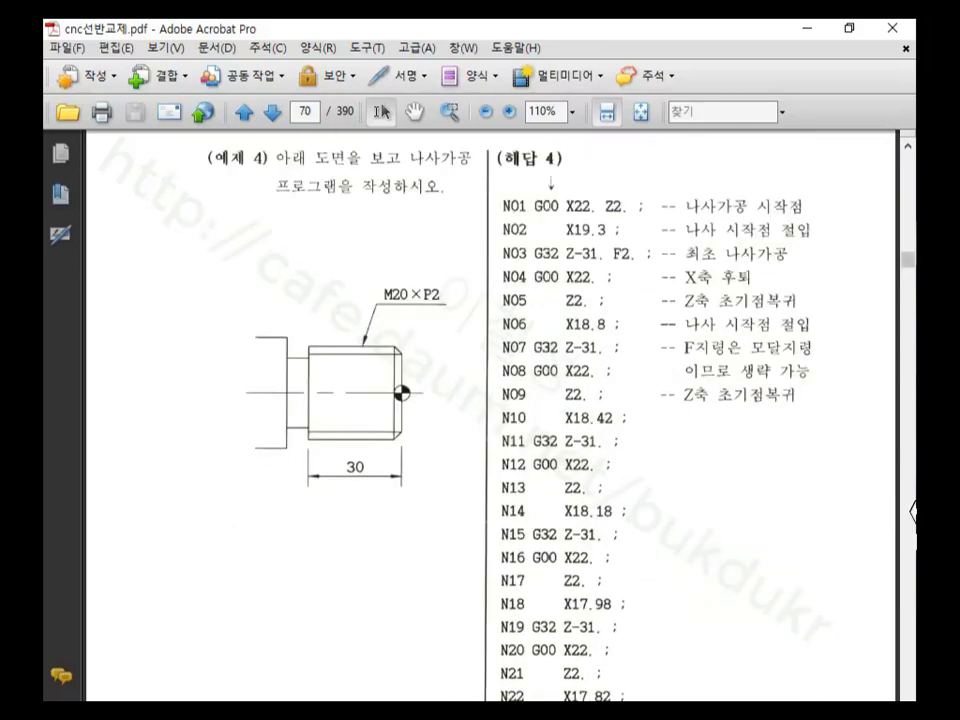
scroll(904, 513, down, 10)
scroll(907, 511, down, 20)
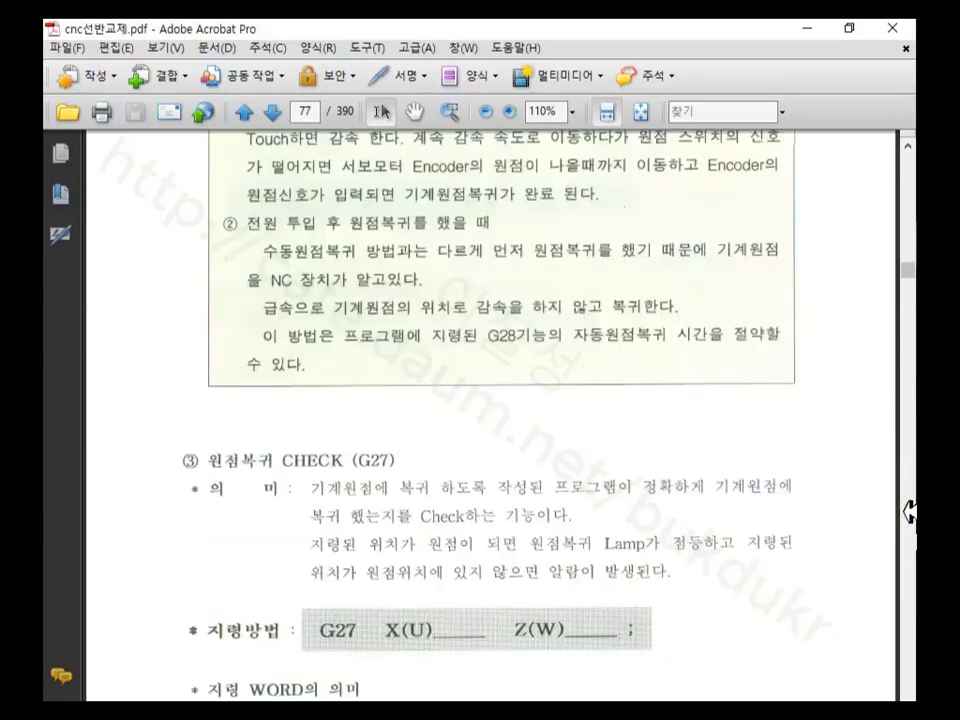
click(824, 440)
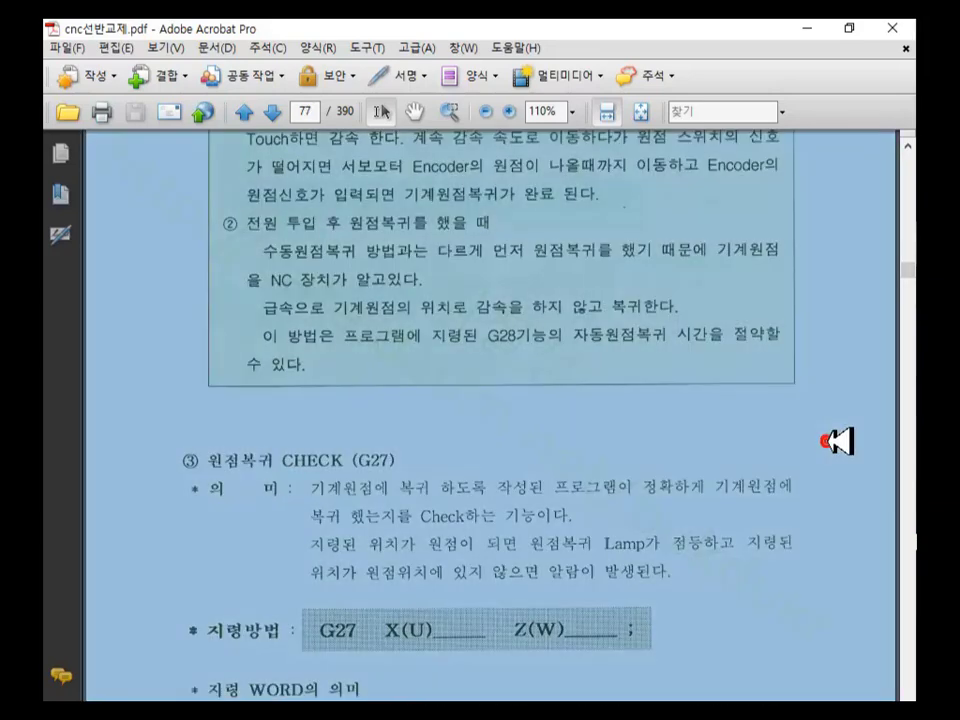
click(838, 440)
scroll(838, 440, up, 10)
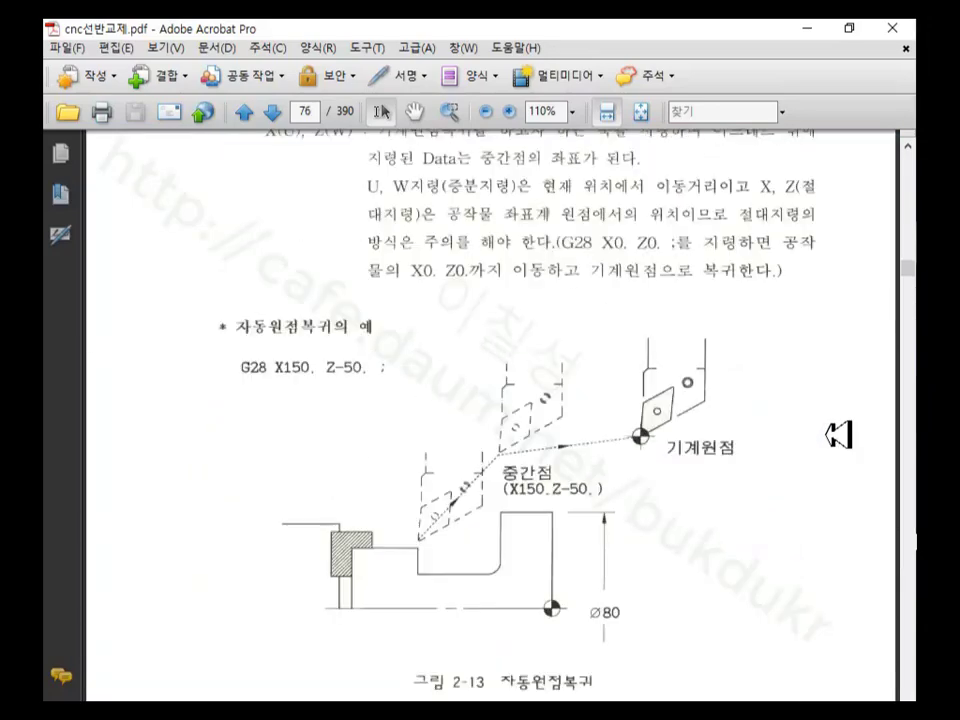
scroll(838, 435, up, 5)
scroll(838, 435, up, 3)
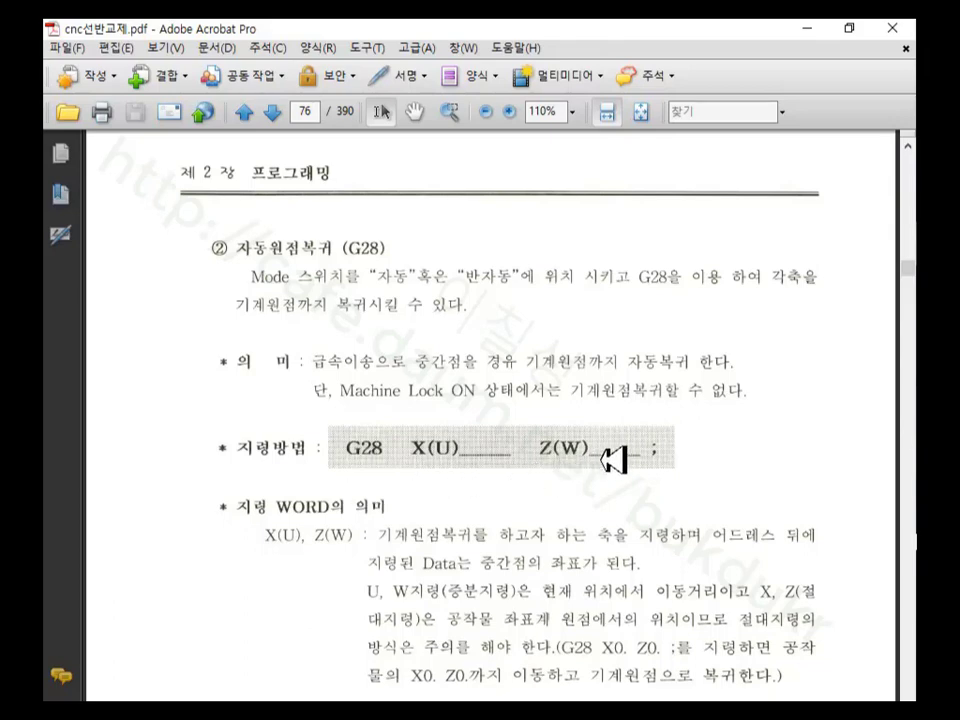
Step: Compare the G28 X(U) Z(W) word explanation with the example G28 X150. Z-50. and its intermediate-point figure
scroll(612, 460, down, 10)
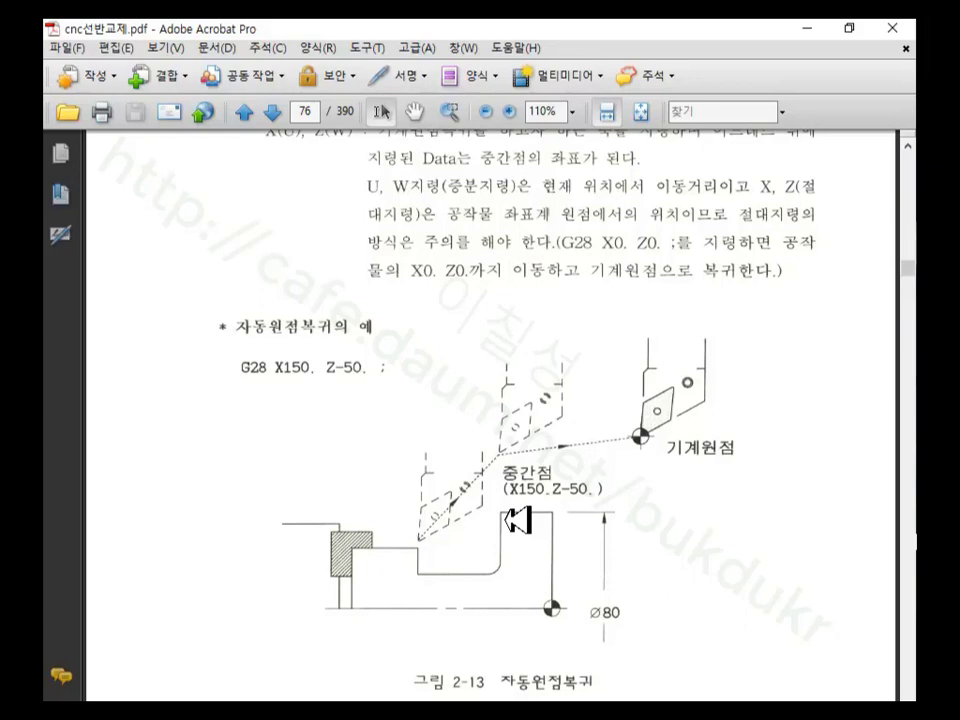
scroll(700, 370, up, 3)
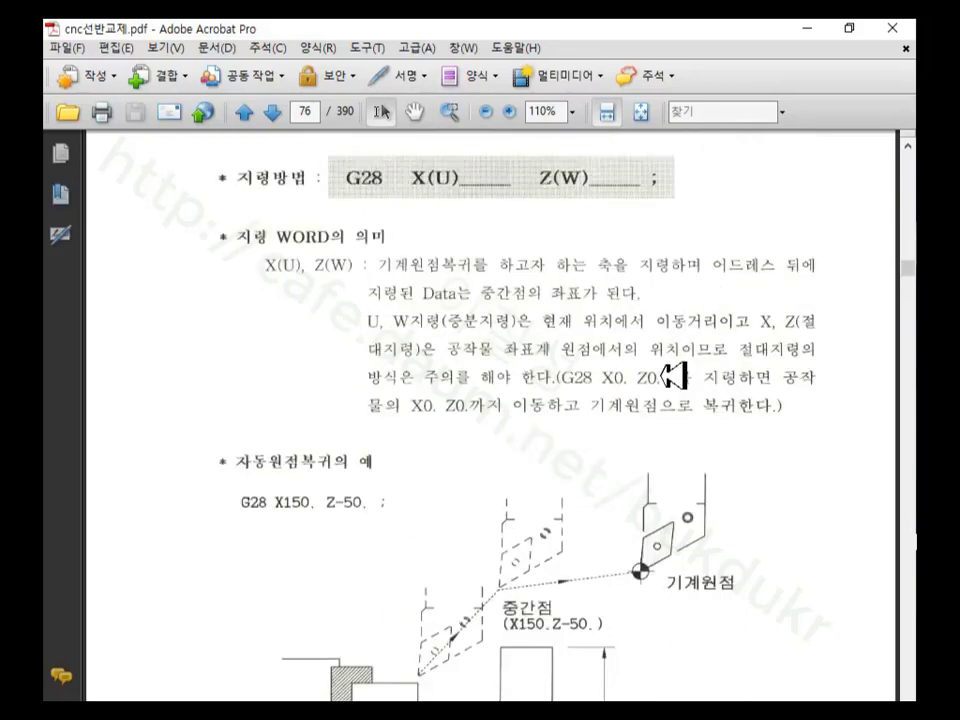
scroll(640, 376, up, 3)
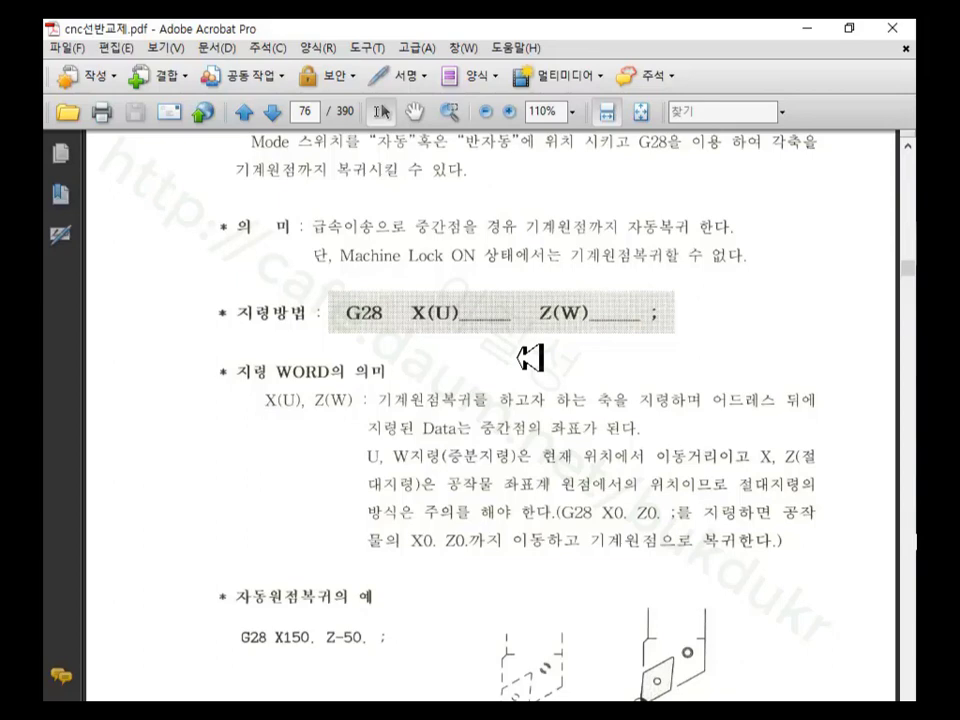
scroll(527, 358, down, 5)
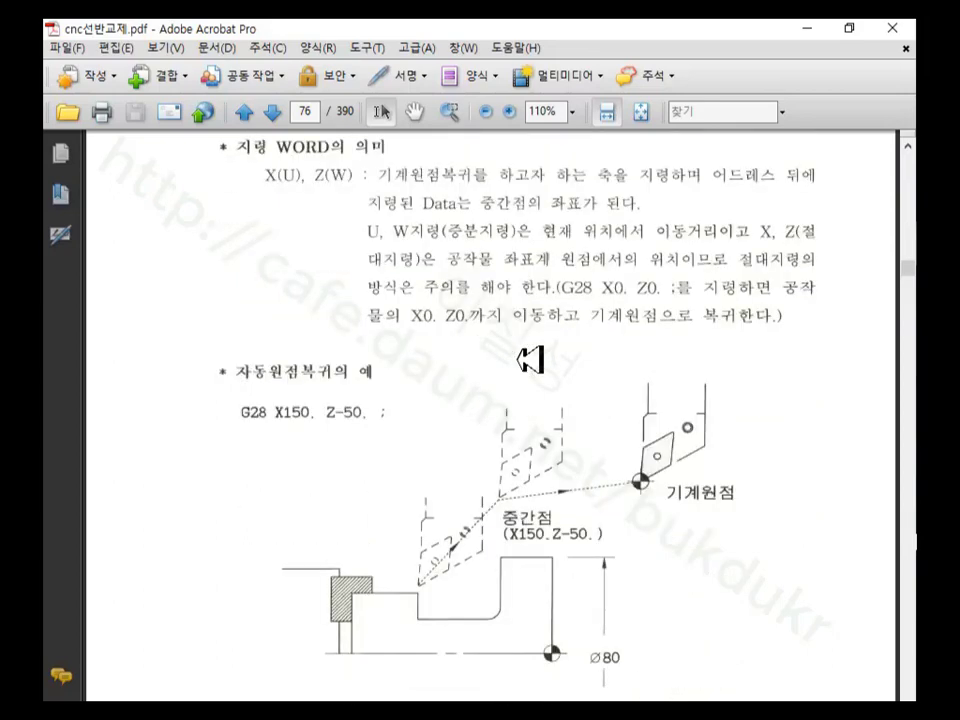
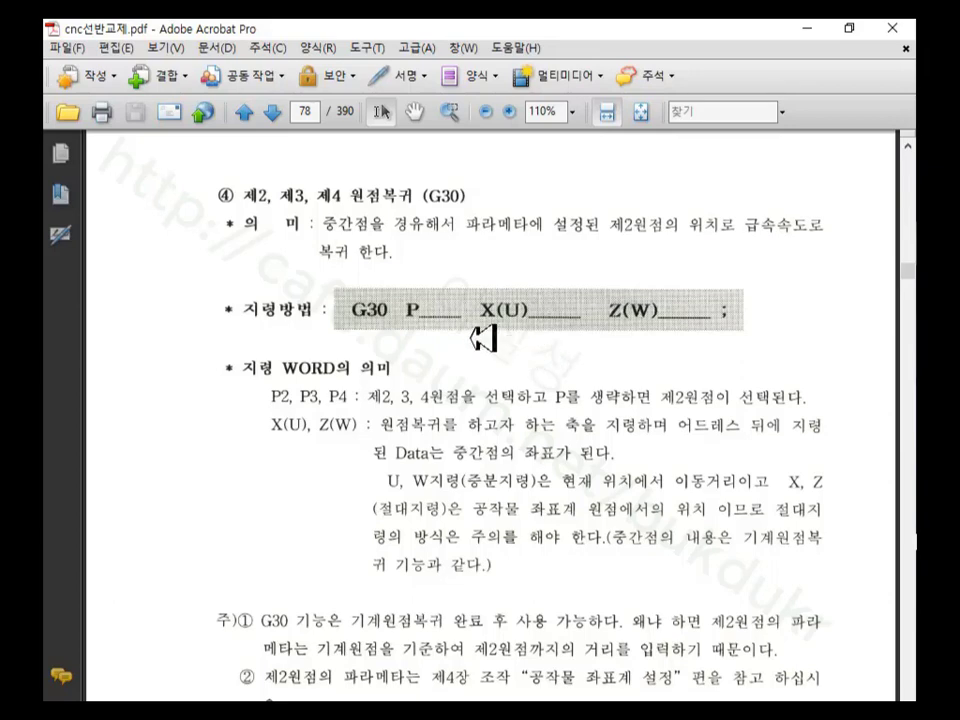
Step: Read the G30 second, third and fourth reference return section on page 78, including its word meanings and notes
scroll(500, 338, down, 2)
scroll(531, 332, down, 3)
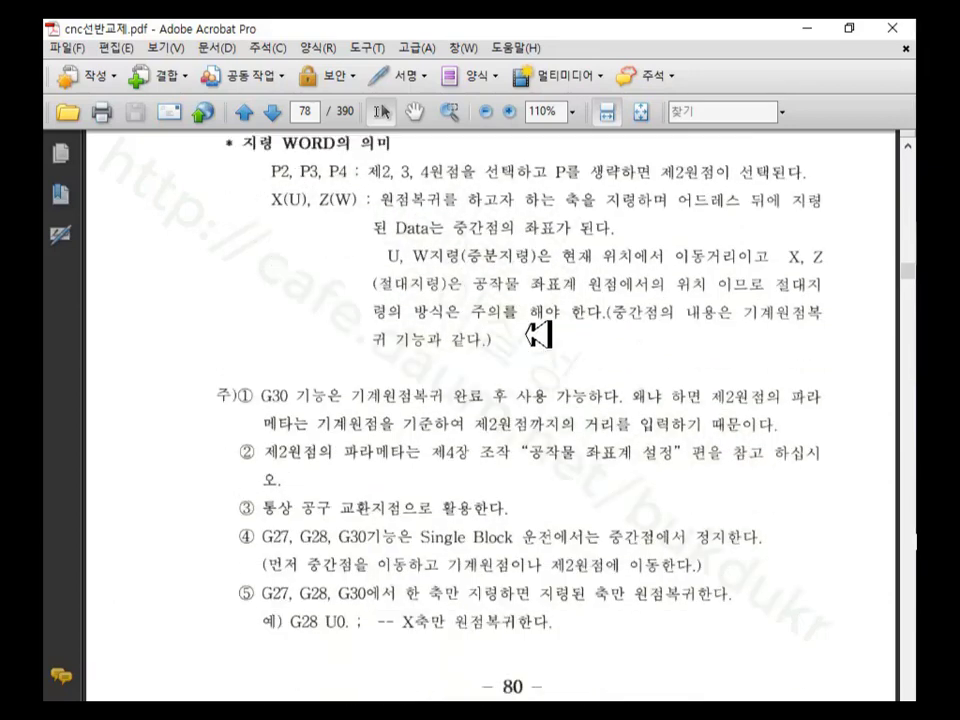
scroll(566, 330, up, 2)
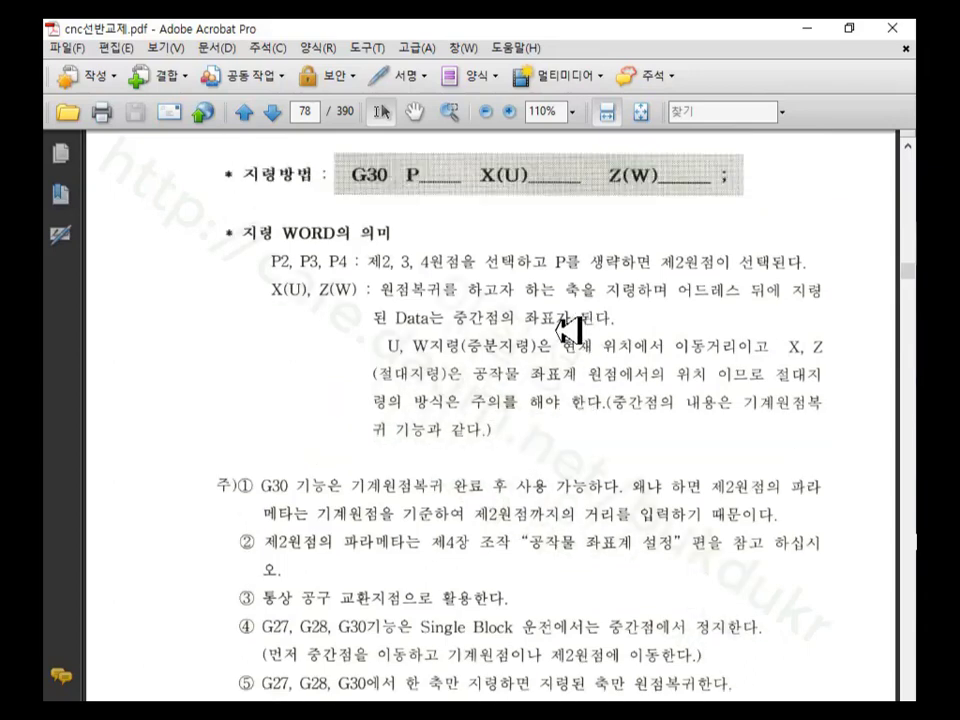
click(305, 470)
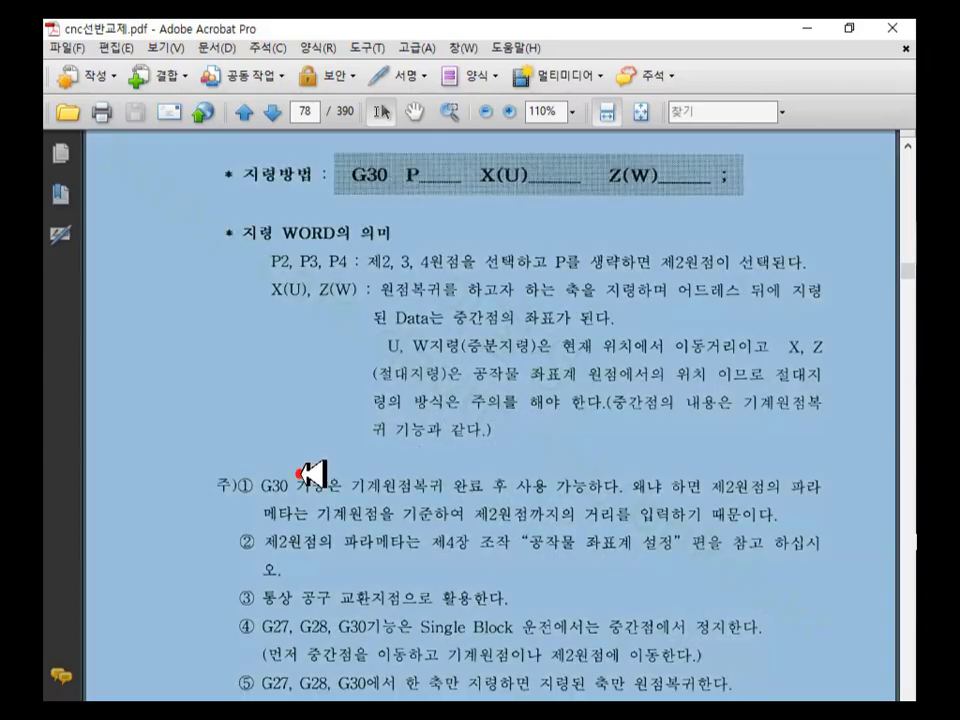
click(450, 510)
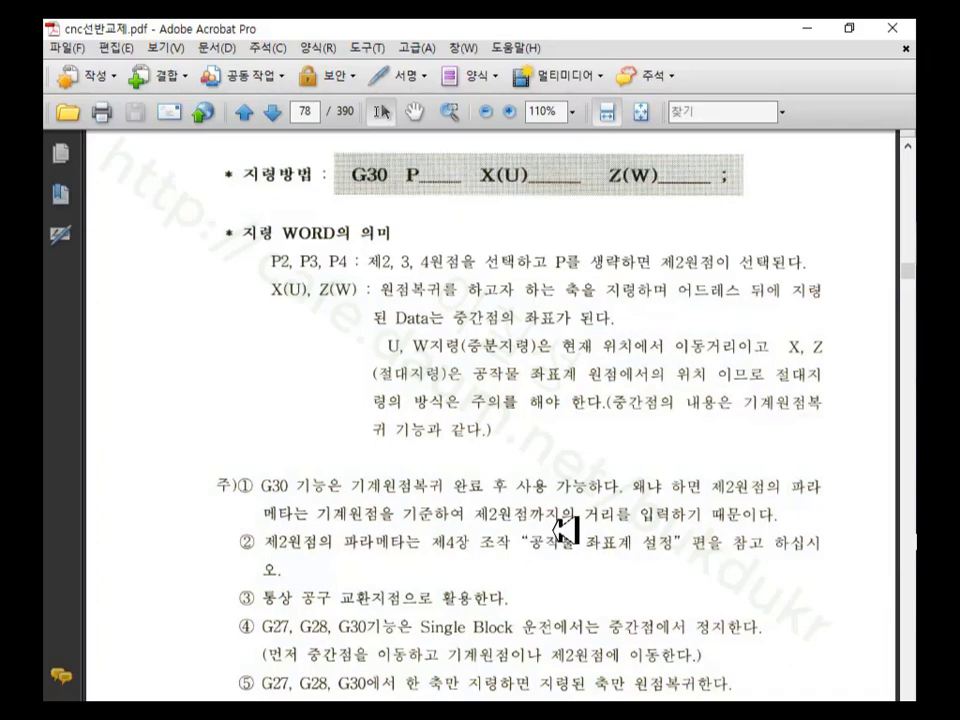
Step: Switch to the FANUC 0i T simulator and display the system parameter setting screen
click(378, 118)
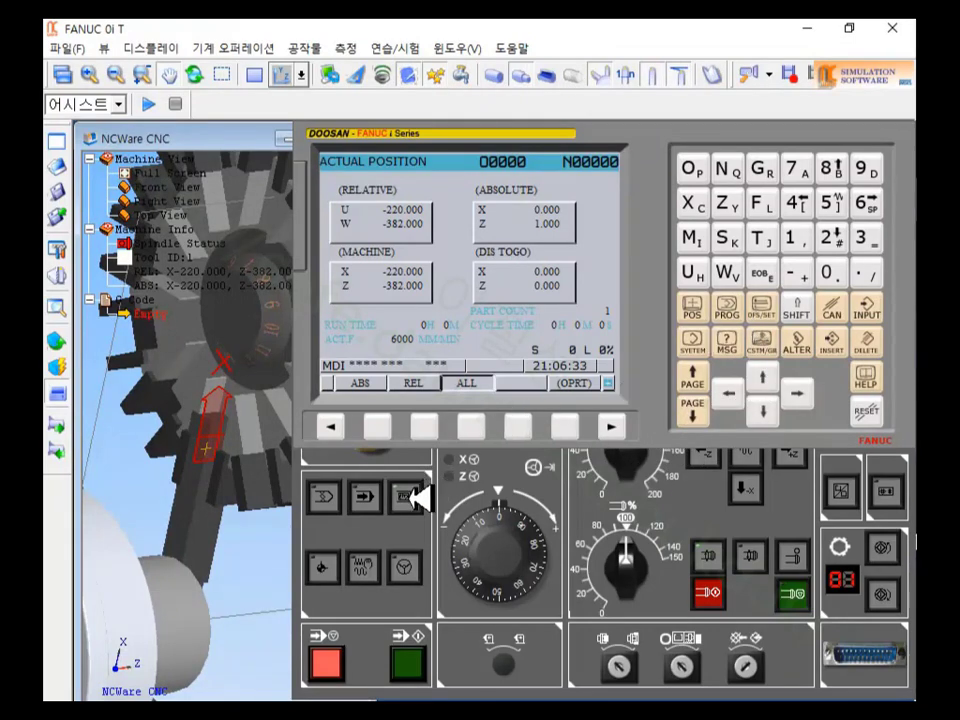
mouse_move(412, 497)
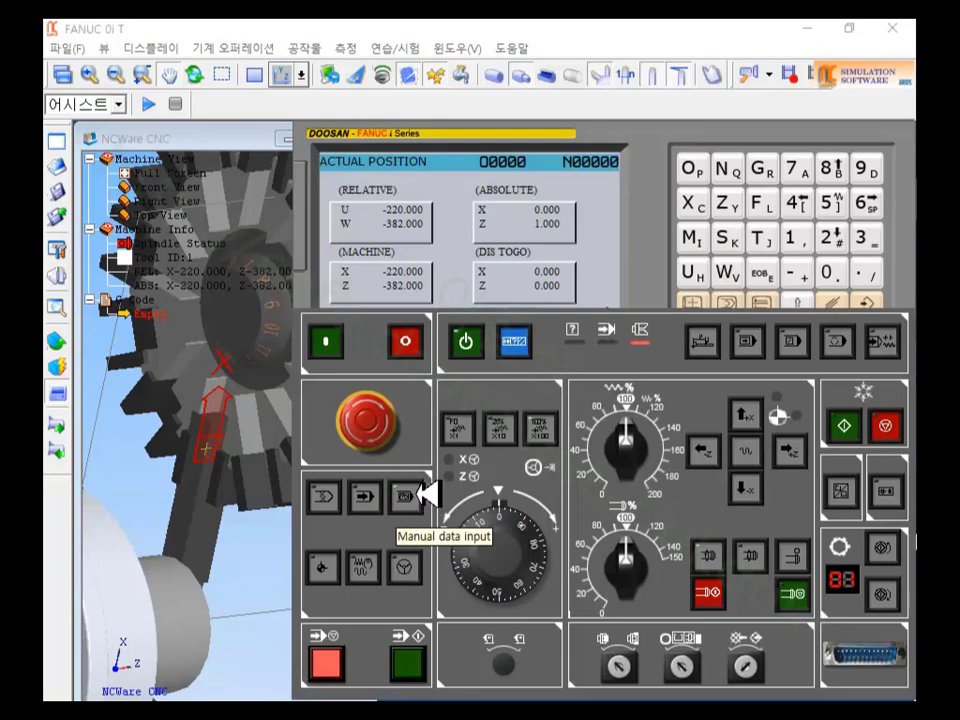
click(639, 253)
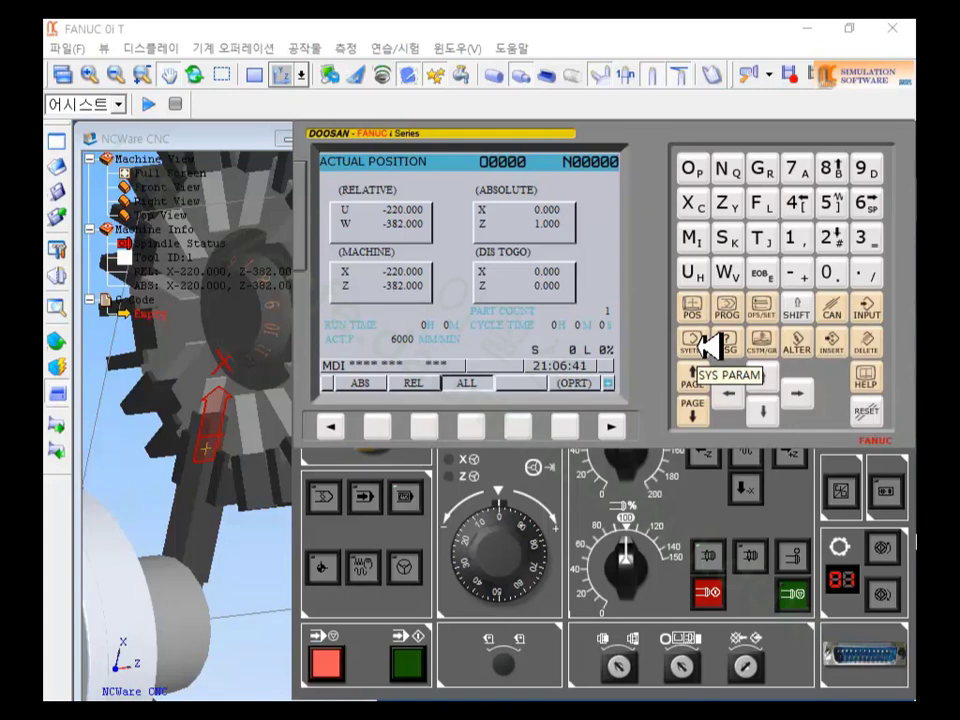
click(706, 345)
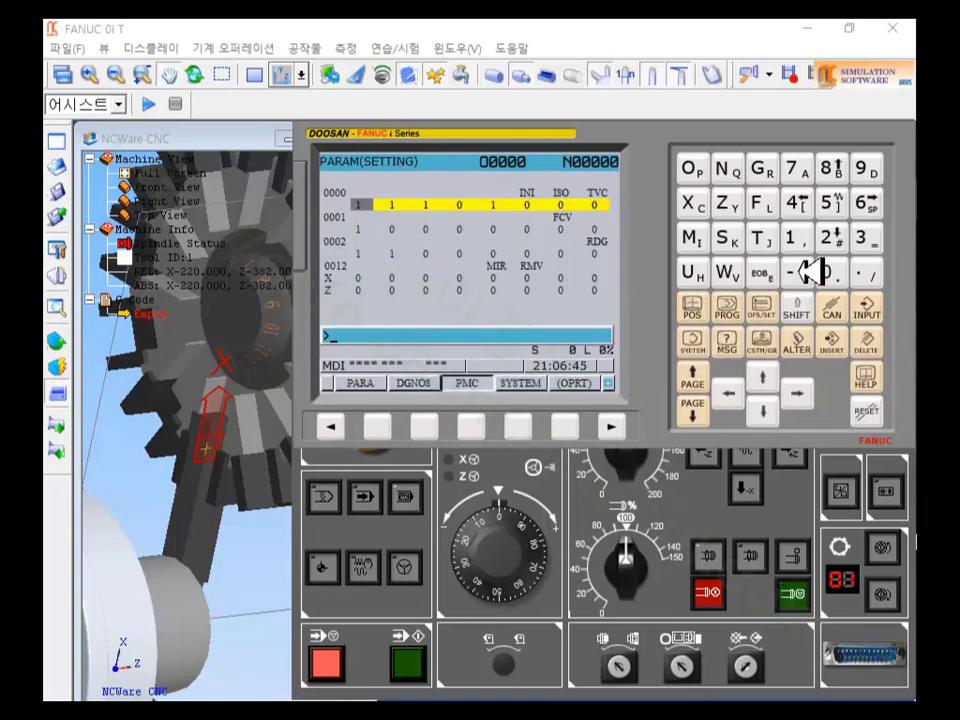
Step: Search the system parameters for number 1241
click(795, 237)
click(825, 238)
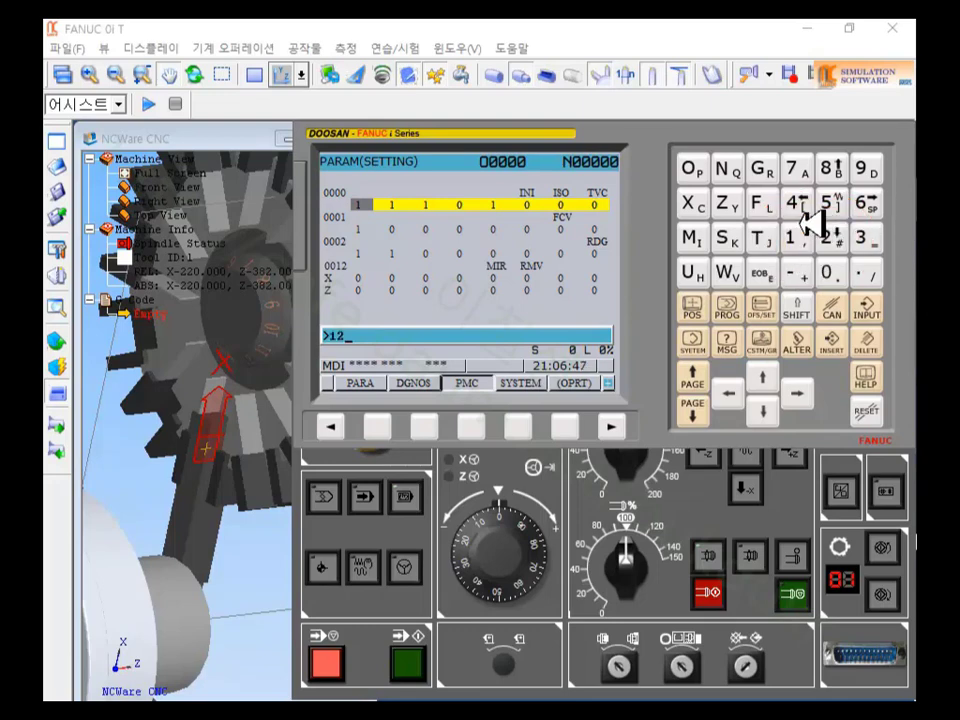
click(799, 205)
click(796, 237)
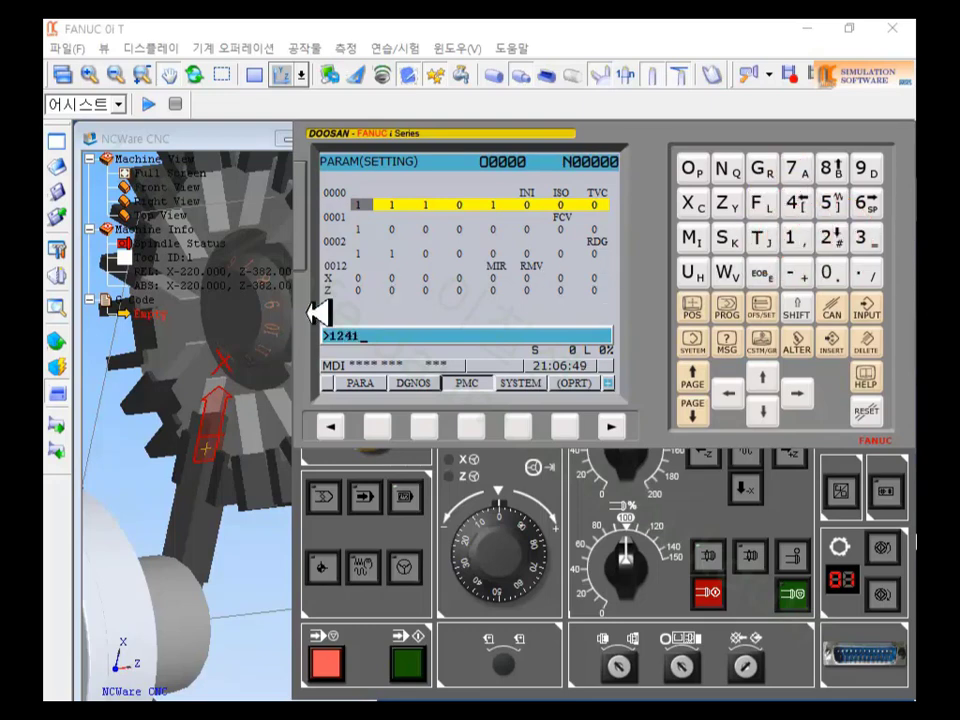
click(388, 427)
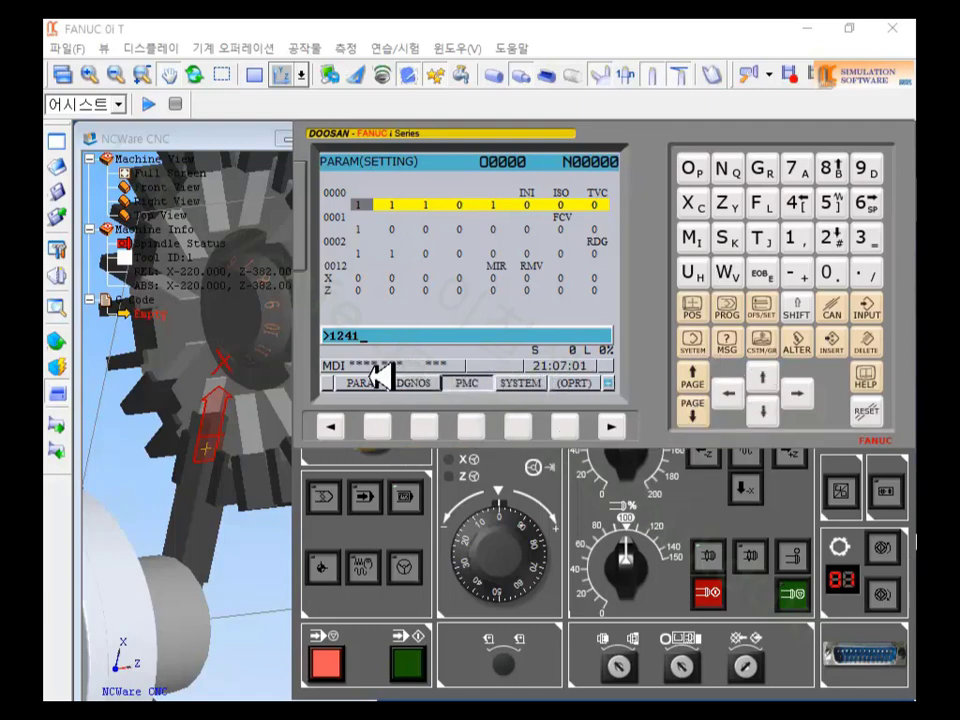
click(331, 425)
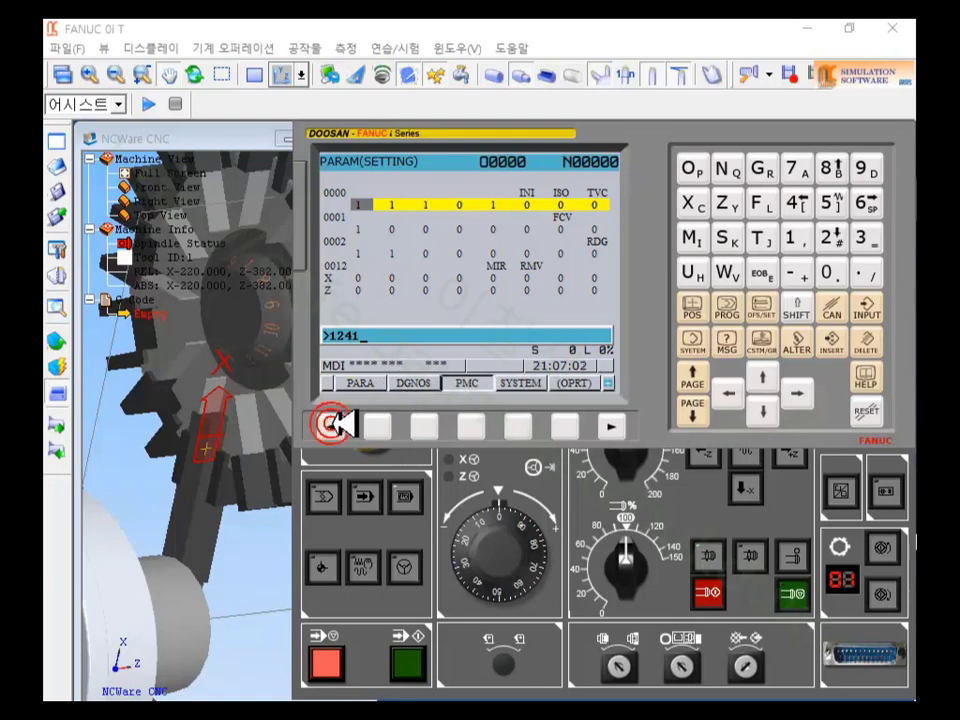
click(616, 427)
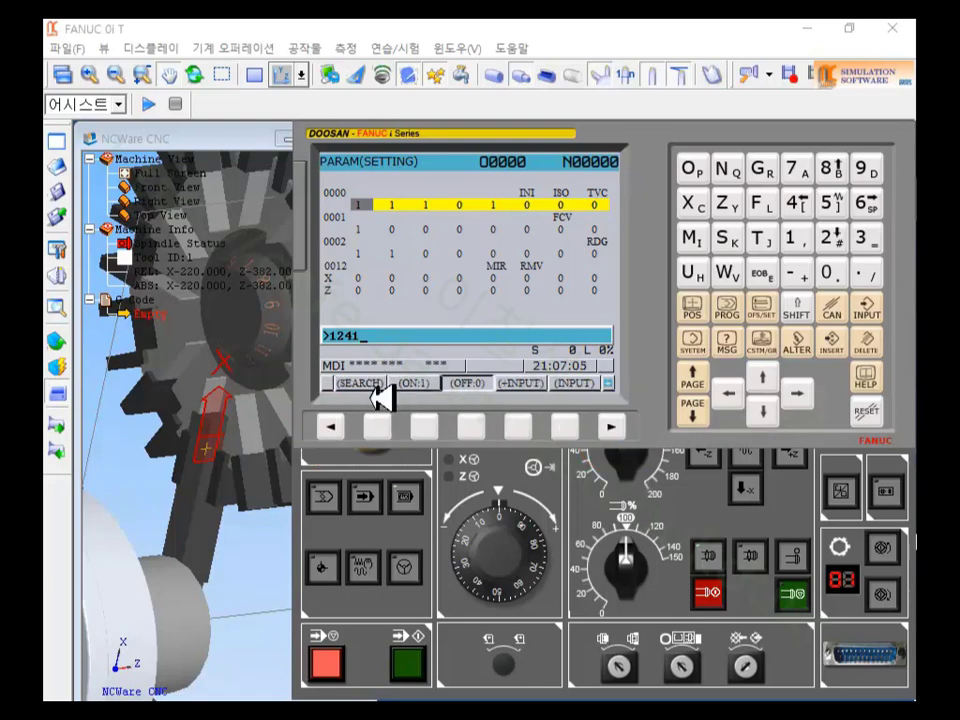
click(331, 425)
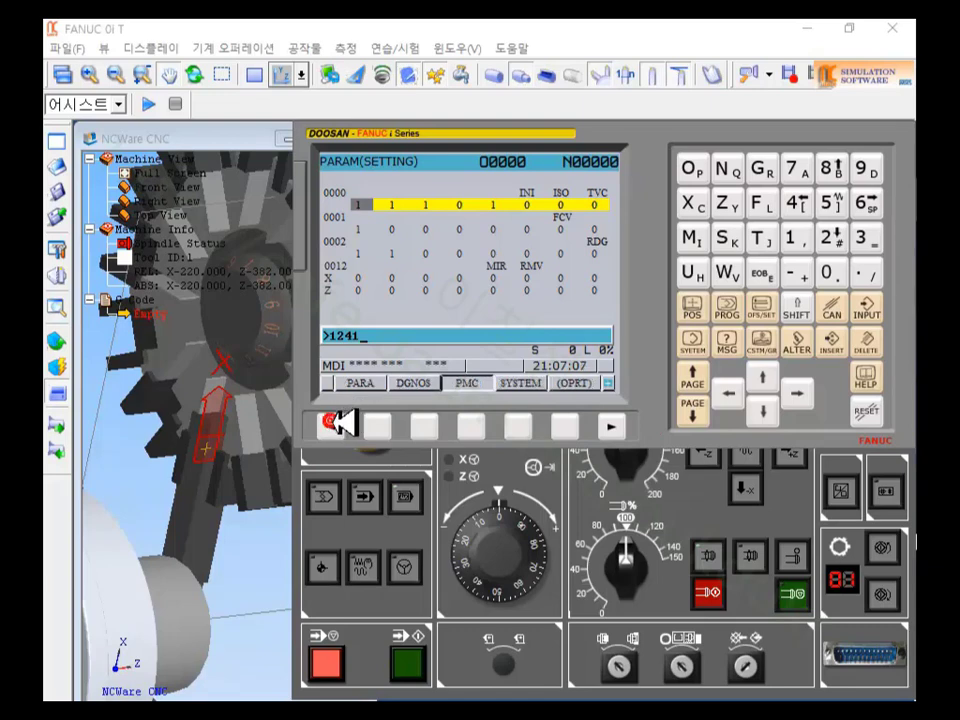
click(613, 426)
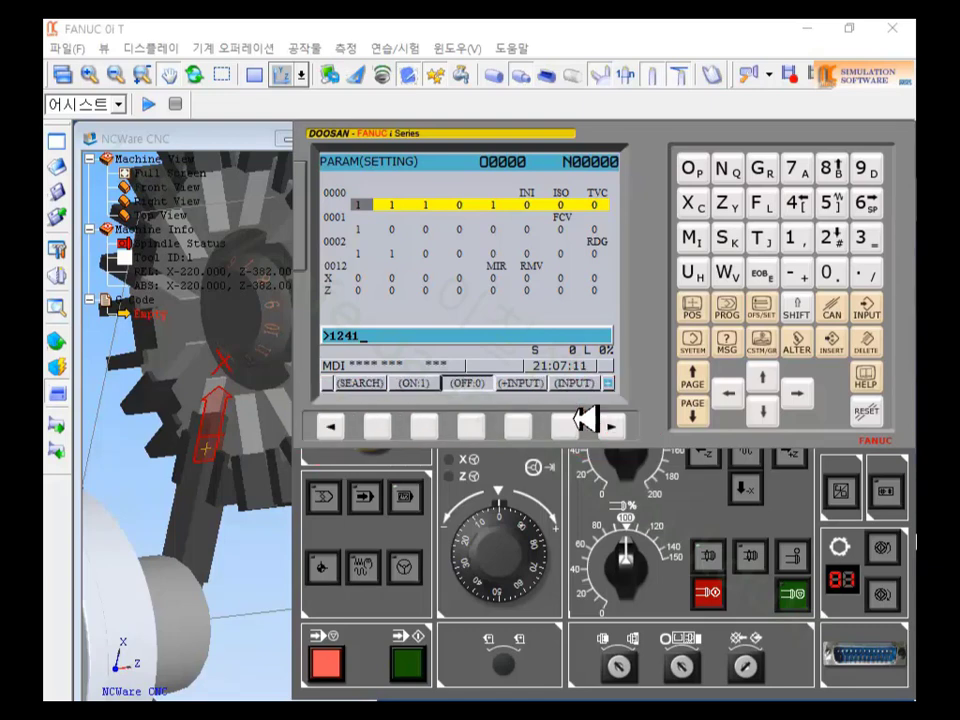
click(385, 420)
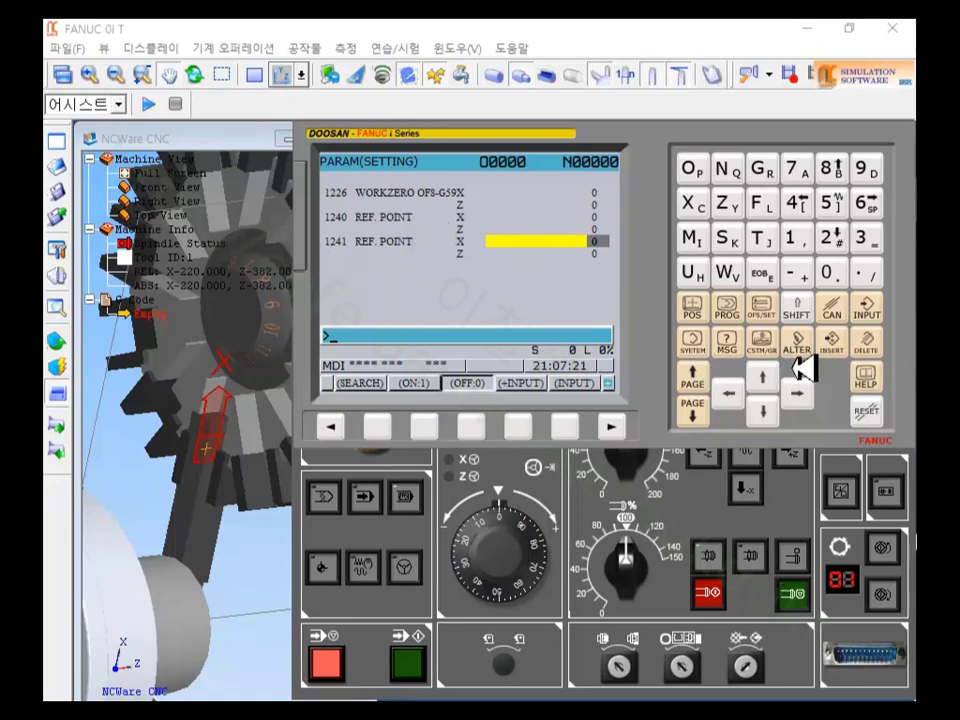
Step: Step through the parameter entries near REF. POINT 1240, finishing on its Z value
click(764, 376)
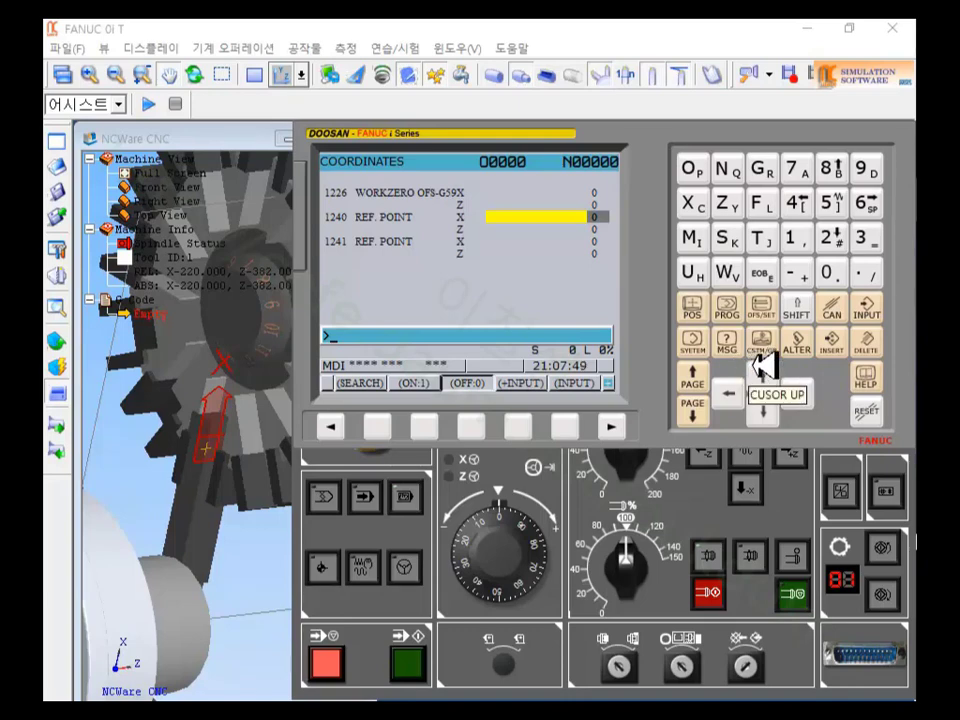
click(766, 363)
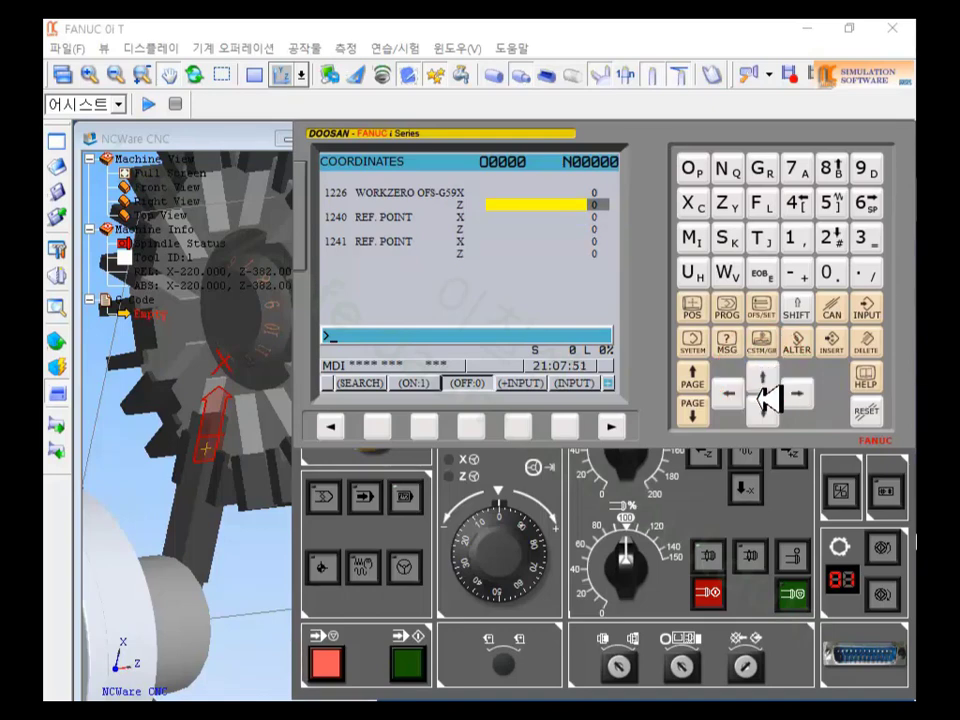
click(764, 404)
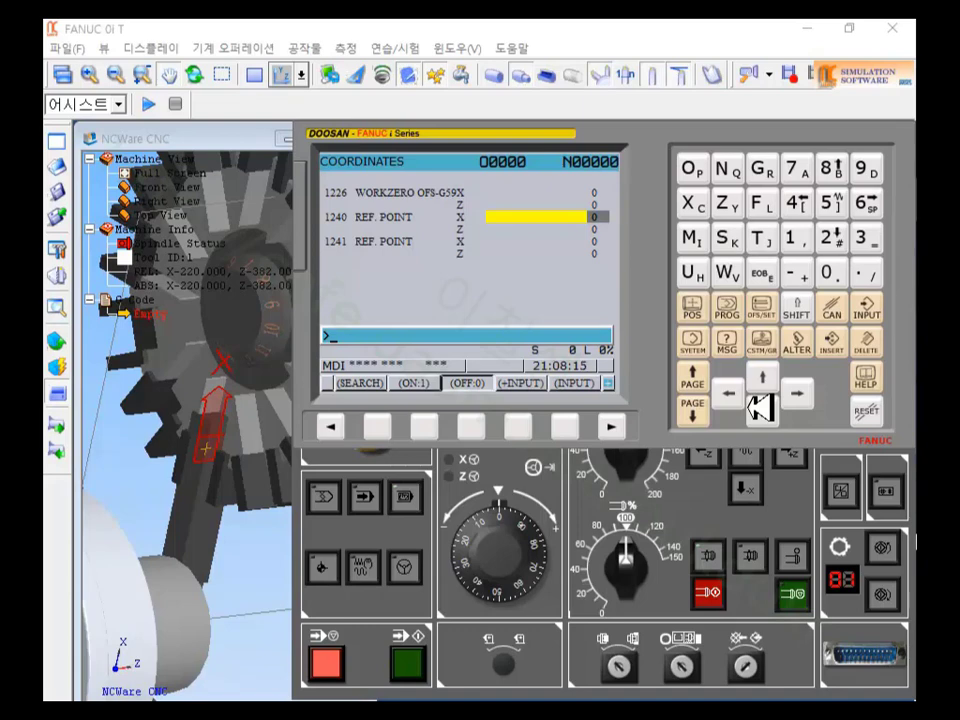
click(772, 411)
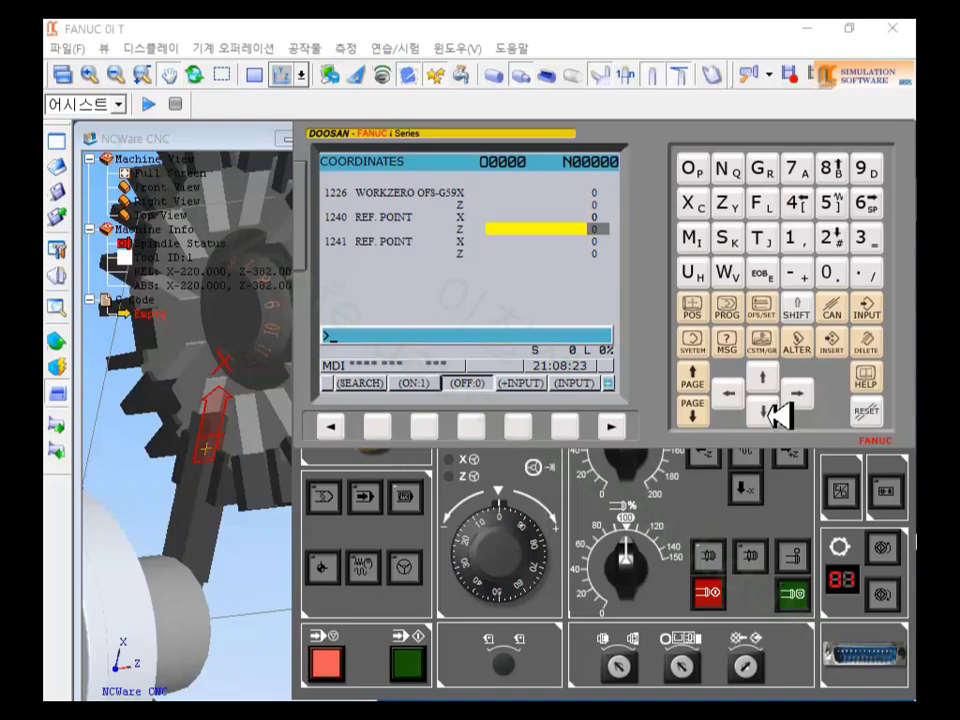
Step: Step through the X and Z values of REF. POINT 1241 in the parameter list
click(778, 413)
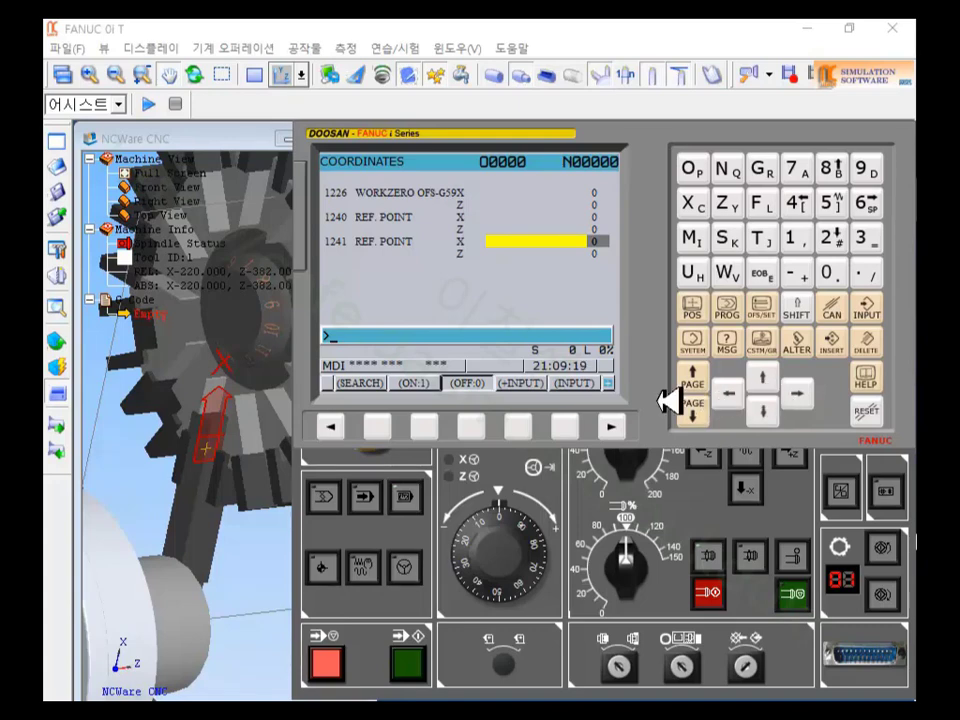
click(776, 415)
click(772, 418)
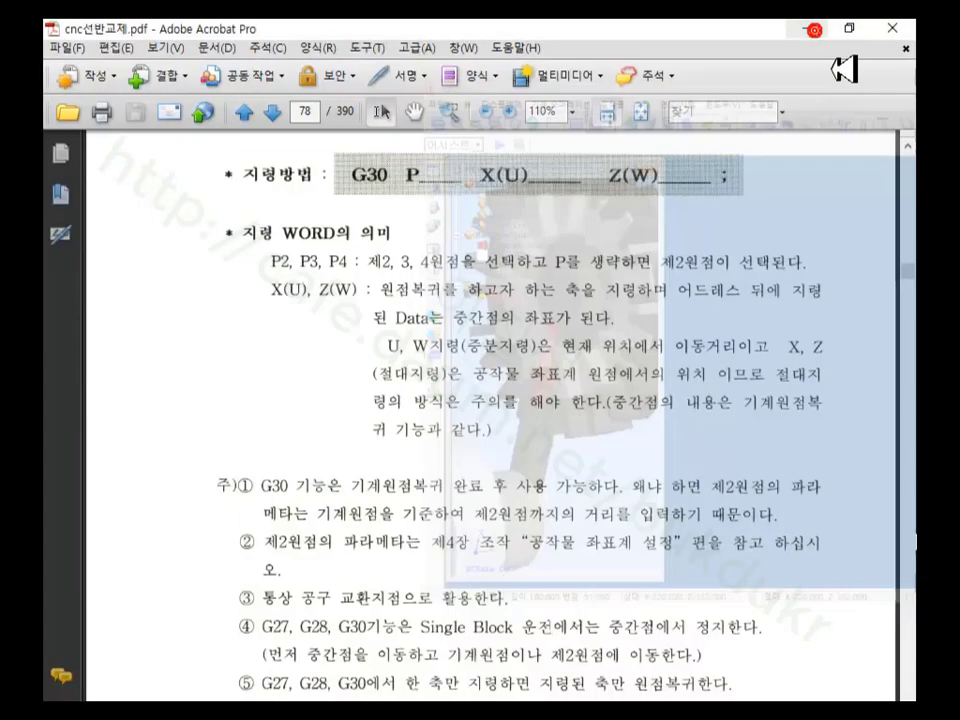
Step: Return to page 78 of the lathe textbook, and switch from it to Mastercam X5
click(808, 28)
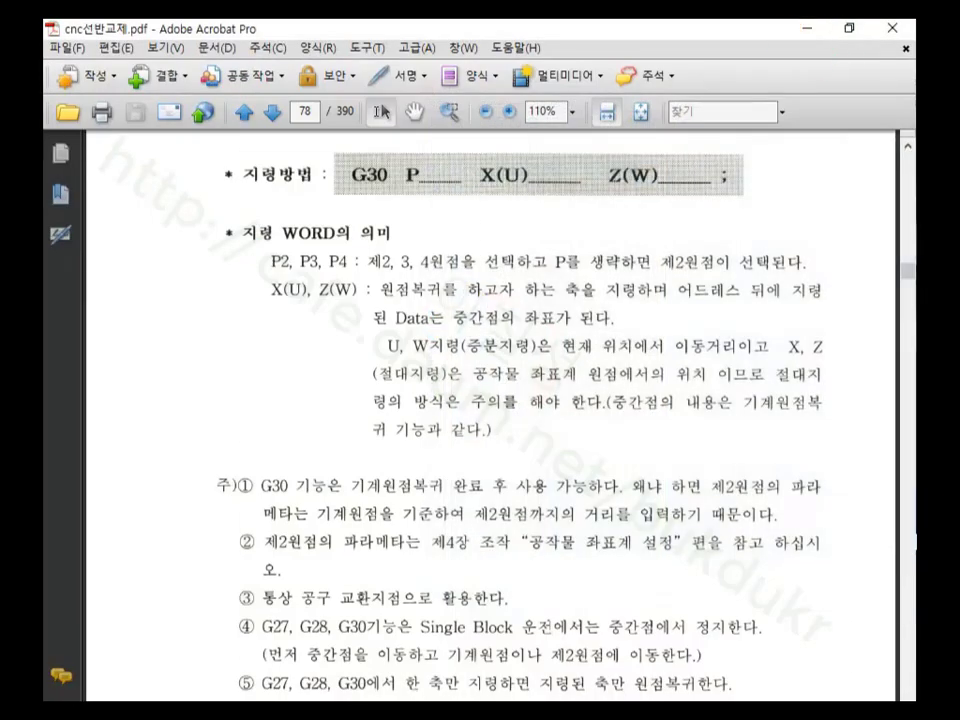
scroll(456, 326, down, 3)
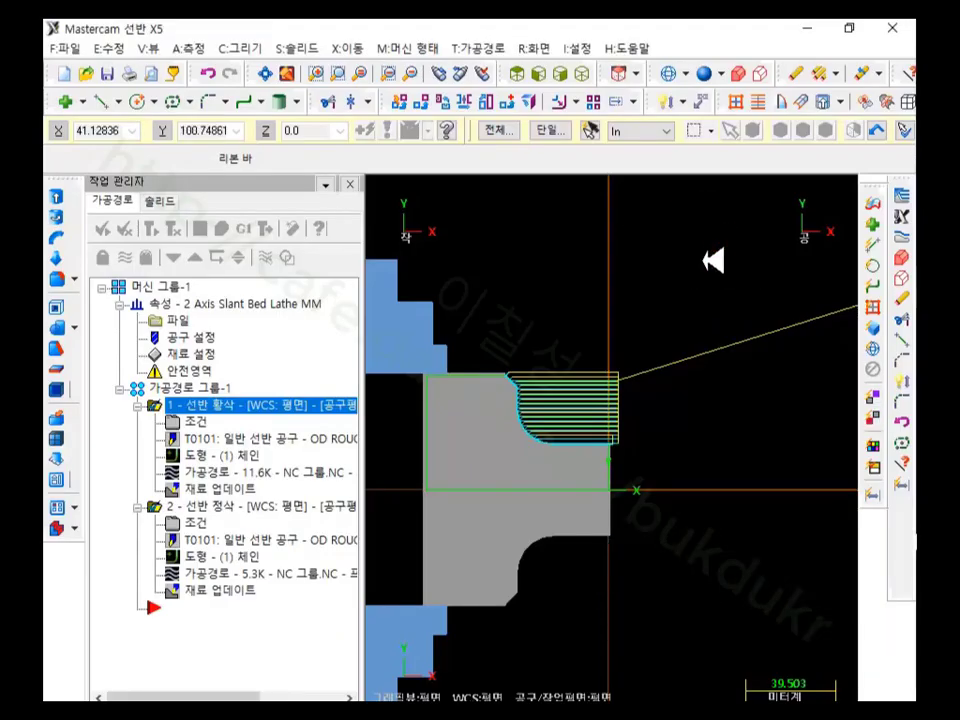
key(Escape)
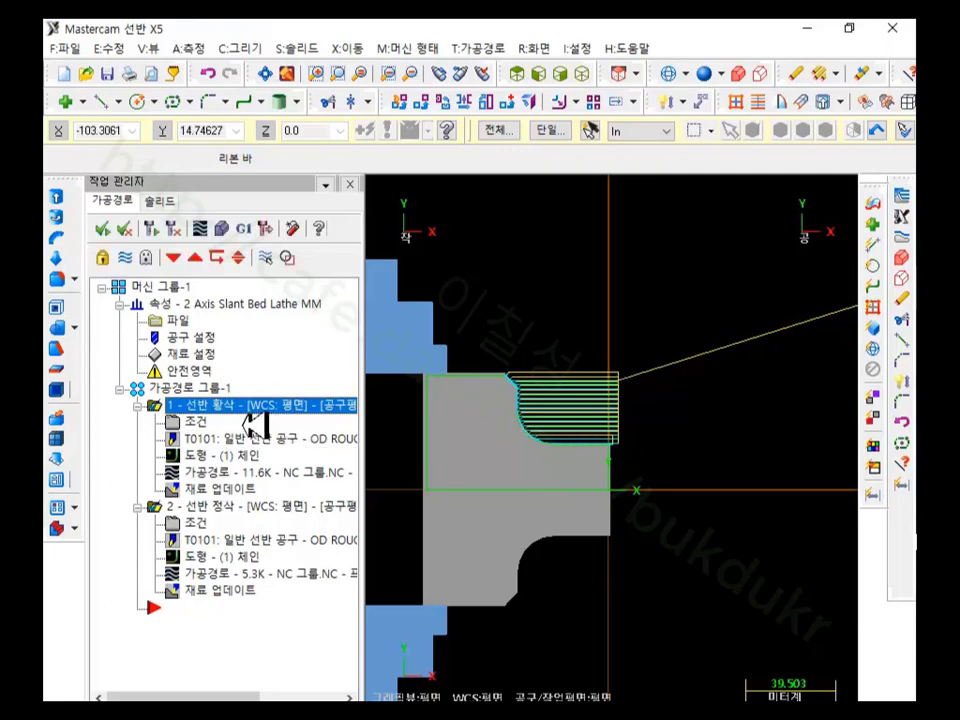
Step: Review the lathe roughing operation's toolpath and roughing parameters, including its tool and cutter compensation, and close them
click(200, 421)
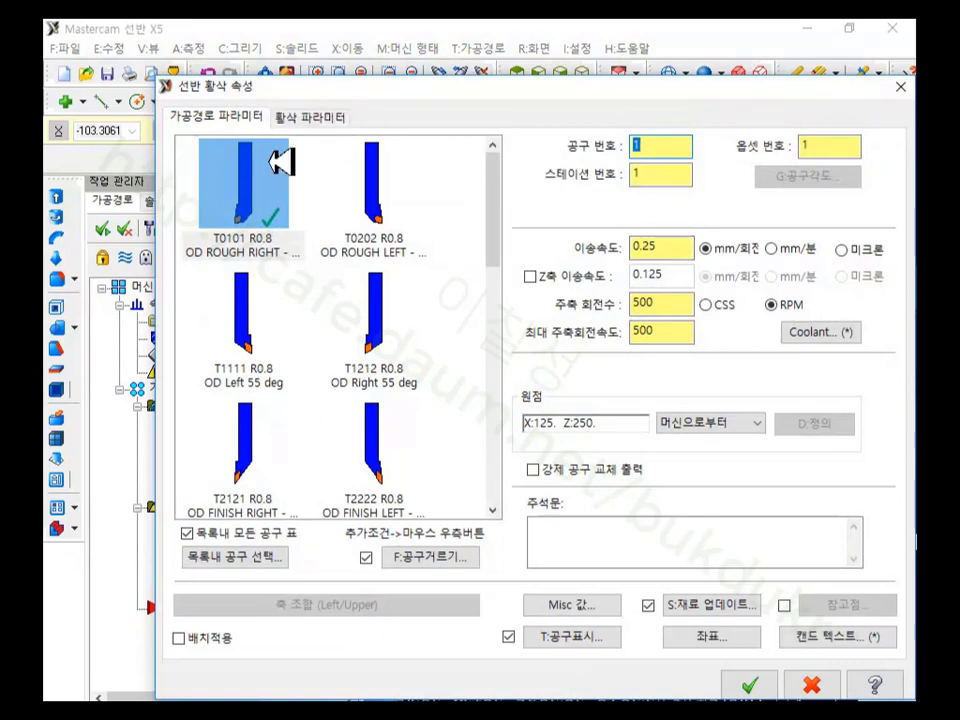
click(307, 119)
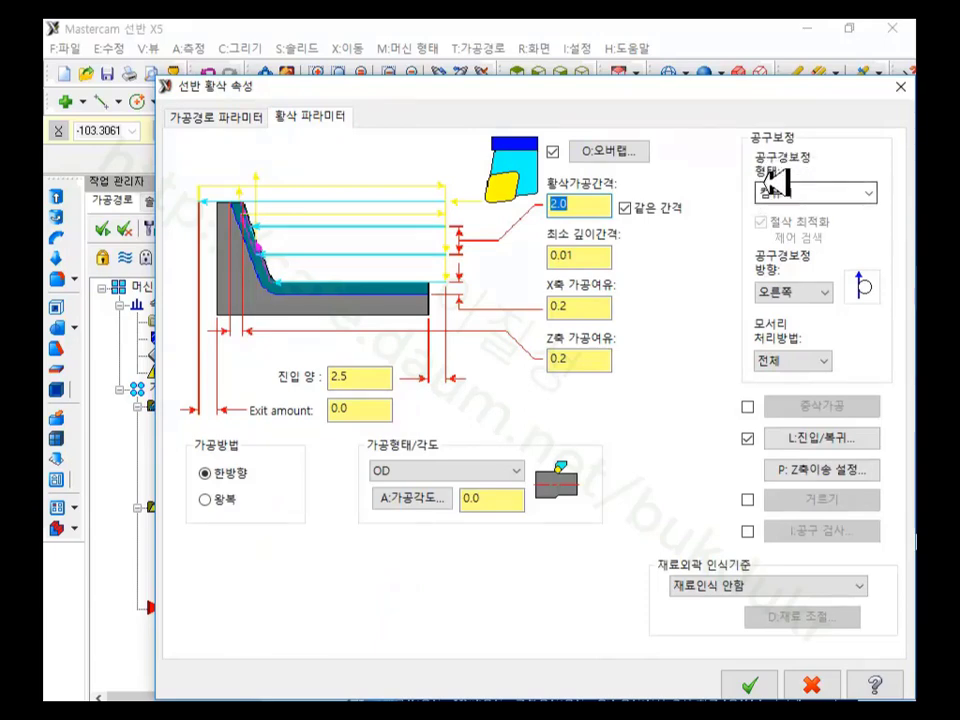
click(218, 122)
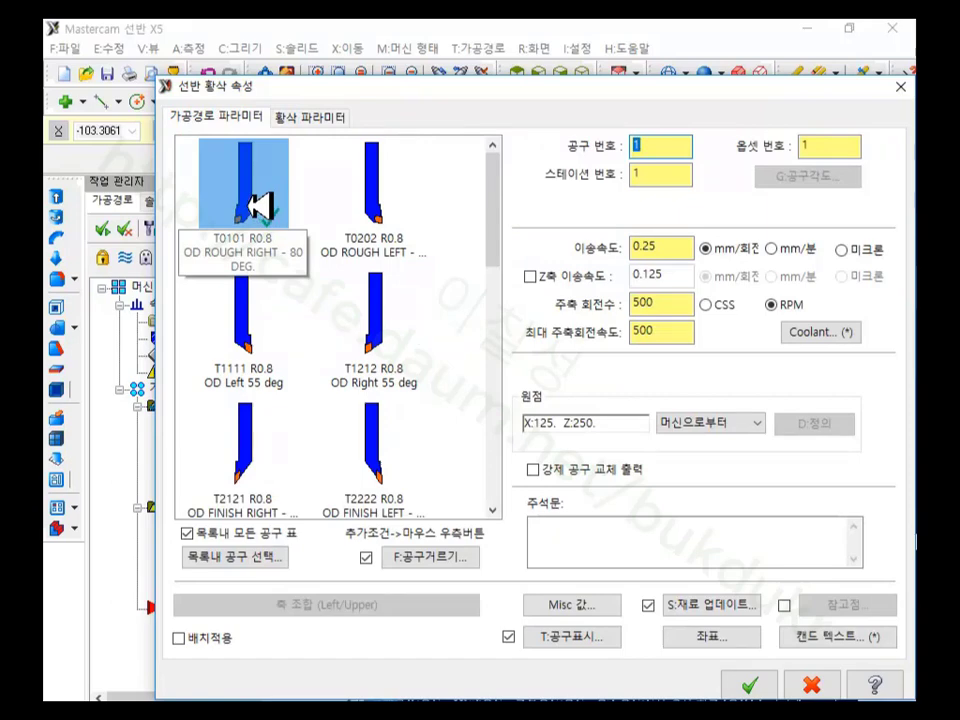
click(770, 684)
Step: Backplot the roughing operation and examine the tool nose and its path around the chamfer corner
scroll(561, 422, up, 3)
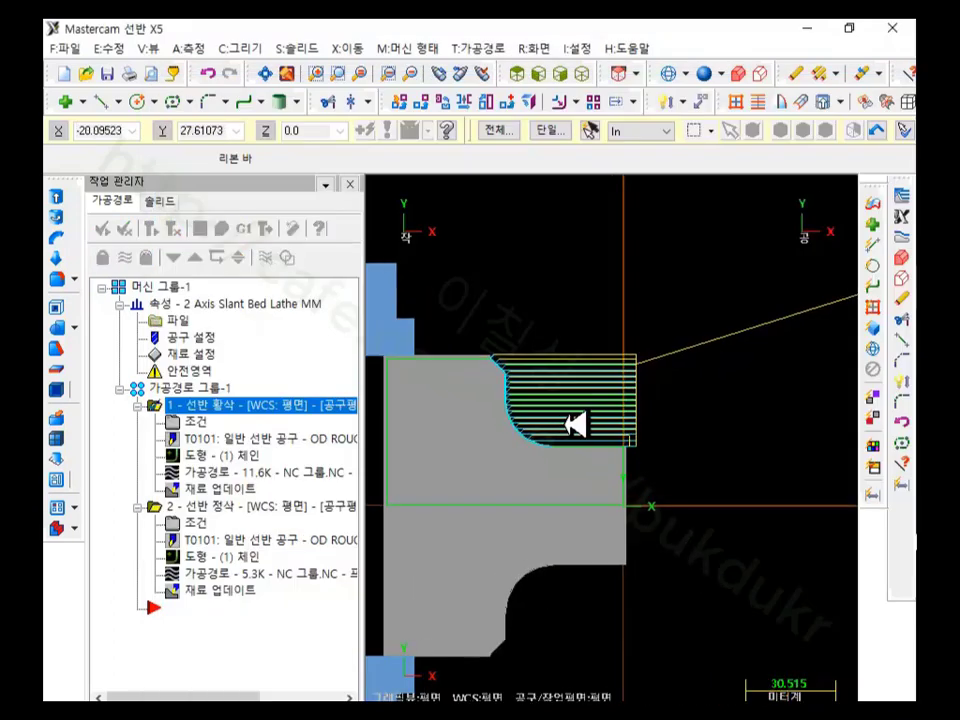
click(200, 228)
drag(664, 191, 690, 193)
scroll(439, 242, up, 8)
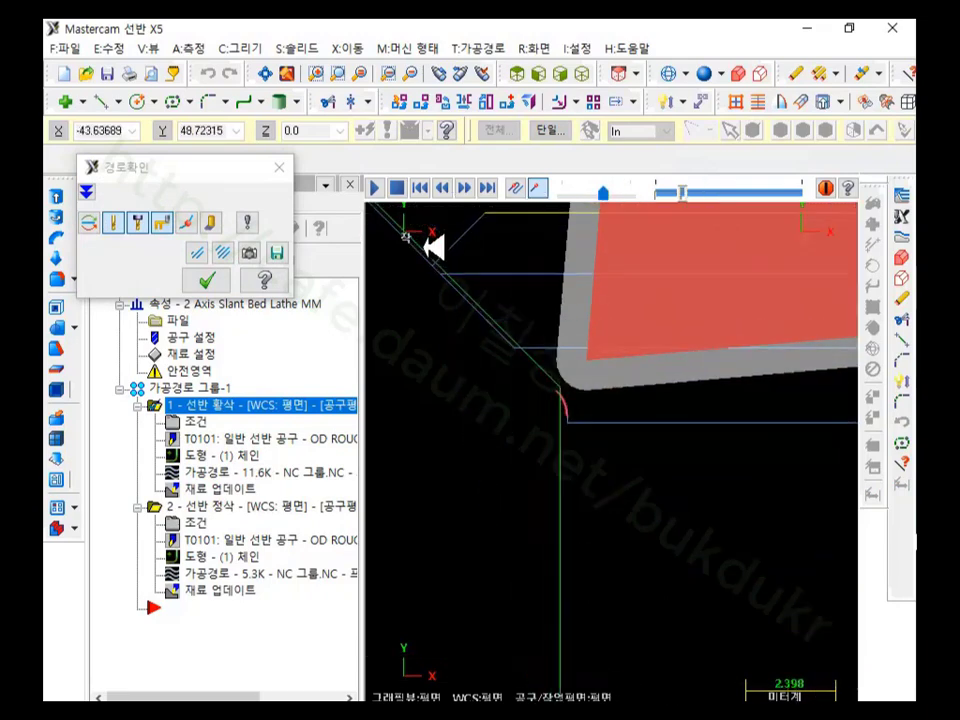
scroll(628, 444, up, 3)
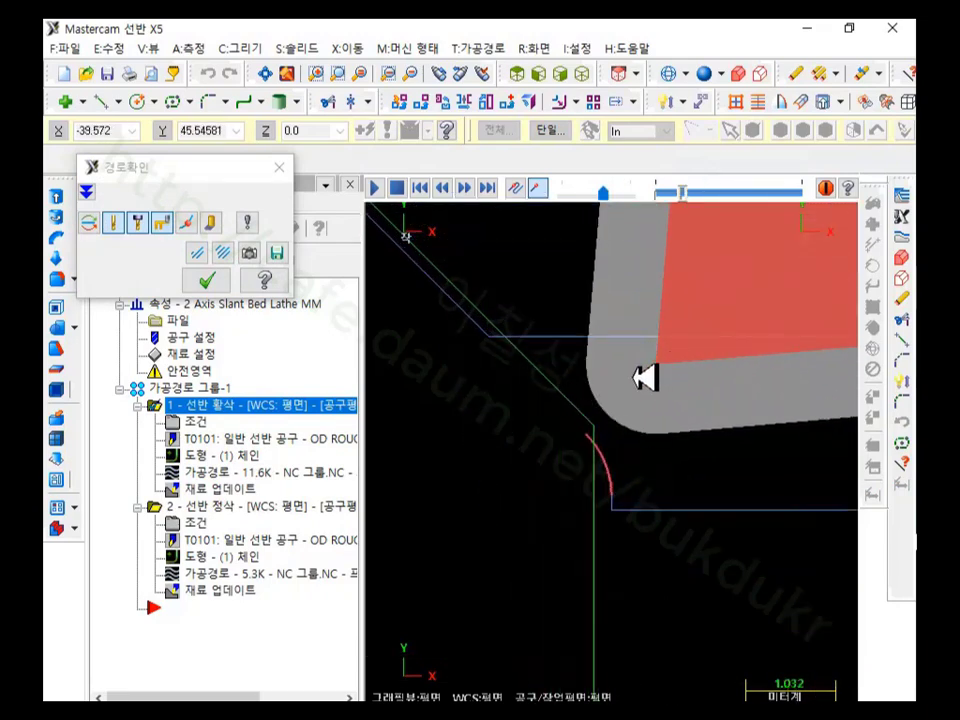
scroll(628, 444, up, 1)
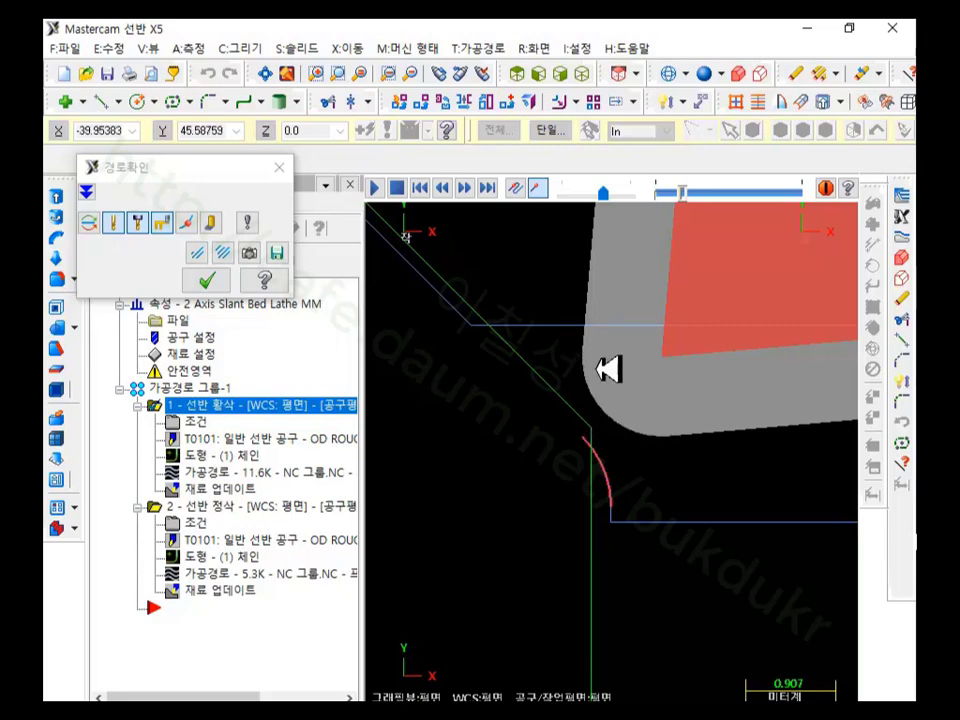
click(207, 280)
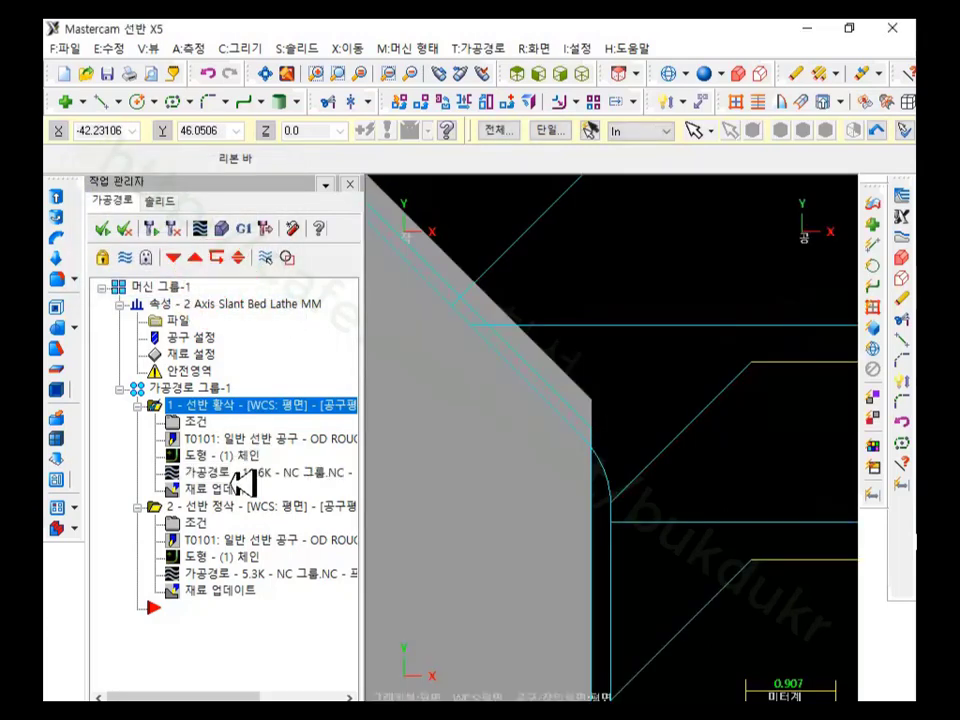
Step: Backplot the finishing operation up to the chamfer and examine the tool nose against the corner
click(240, 506)
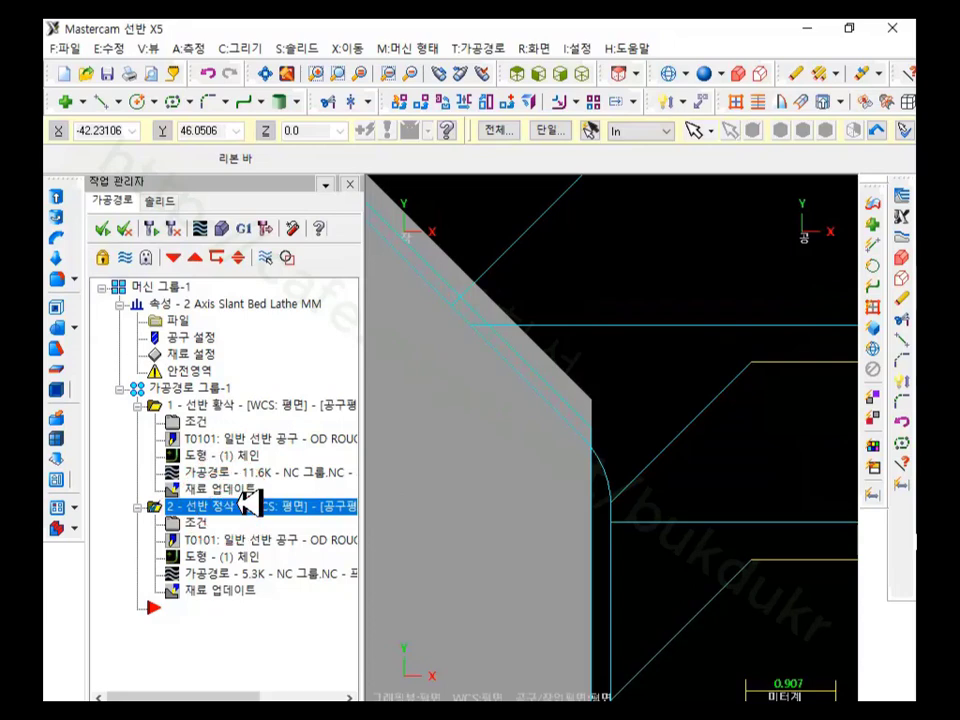
click(200, 575)
click(662, 193)
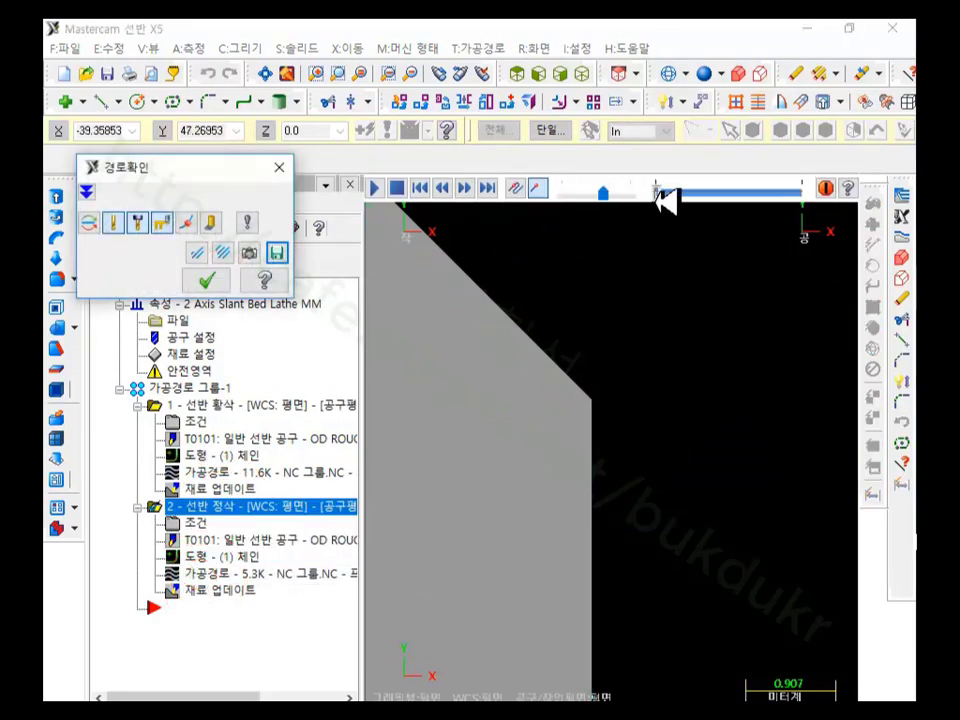
drag(662, 193, 748, 199)
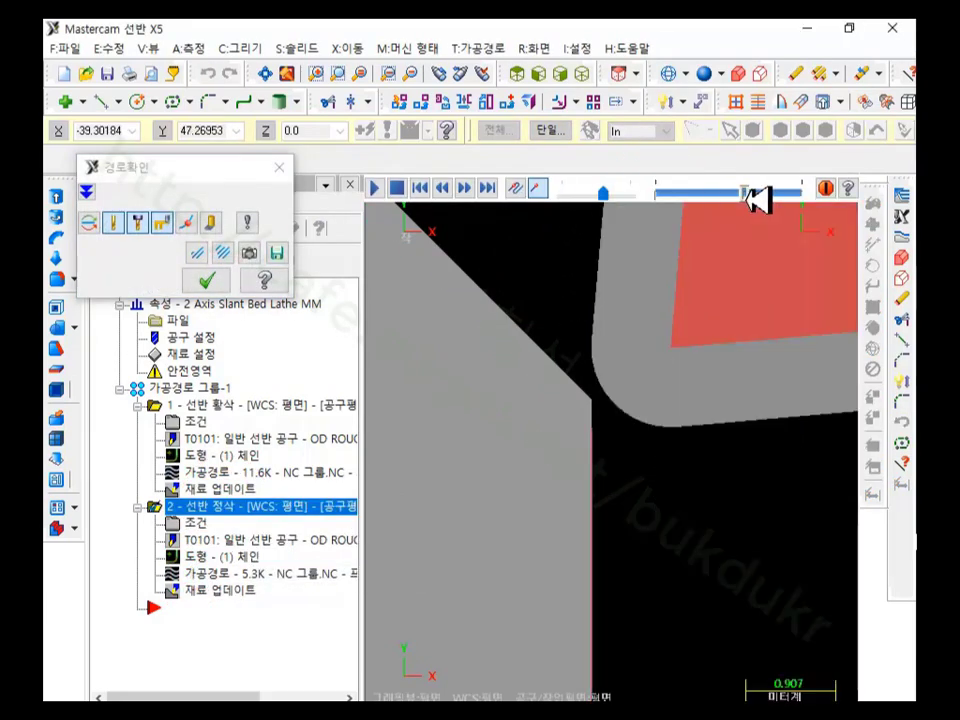
scroll(593, 261, up, 4)
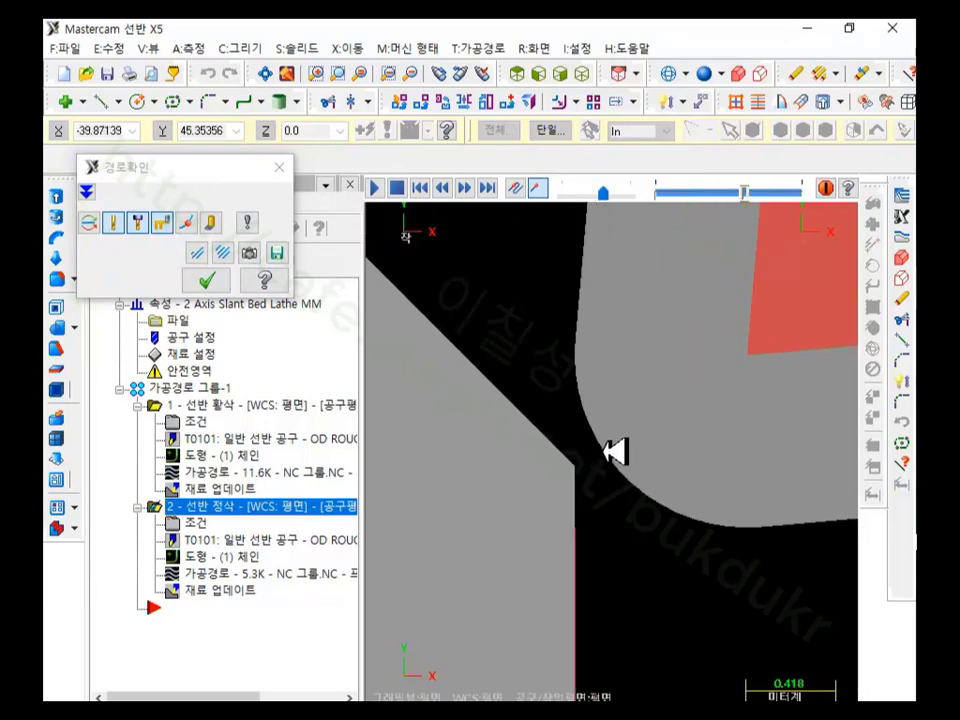
Step: Toggle the display of controller tool compensation in the backplot options
click(246, 221)
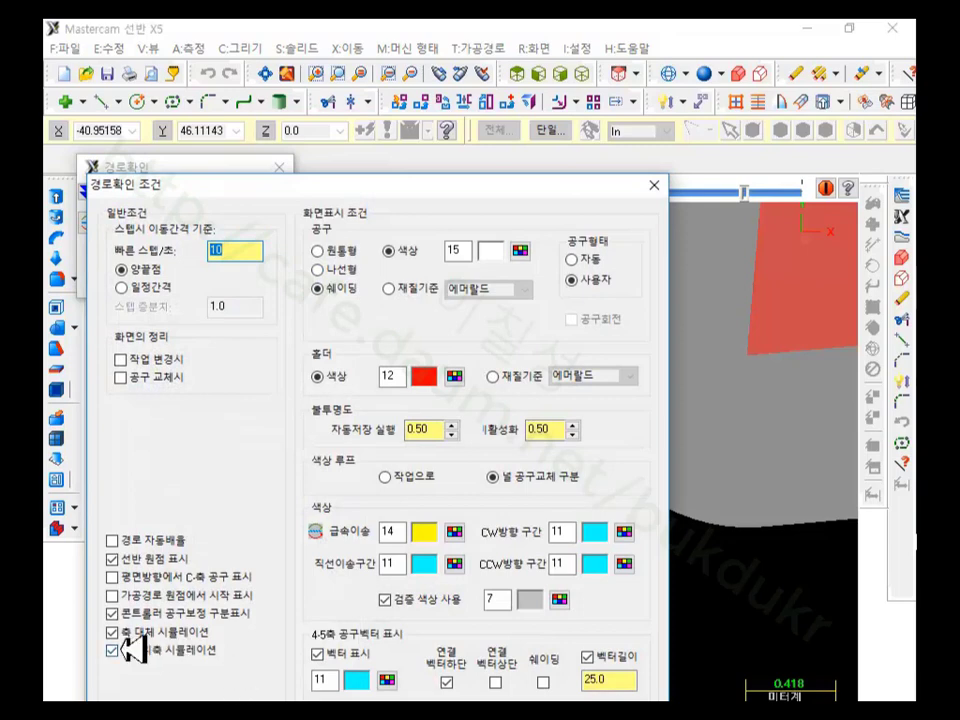
click(113, 613)
key(Return)
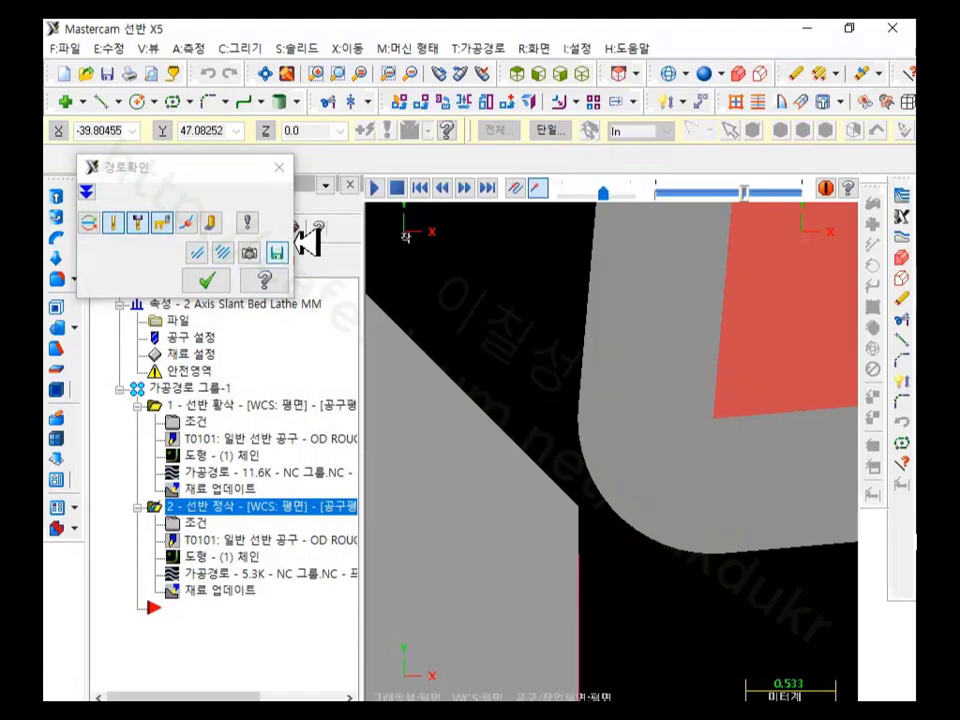
Step: Advance the finishing backplot to the end of the chamfer, examine the cut corner, and close the backplot
mouse_move(744, 190)
mouse_down()
mouse_move(665, 204)
mouse_move(760, 197)
mouse_up()
scroll(817, 415, down, 8)
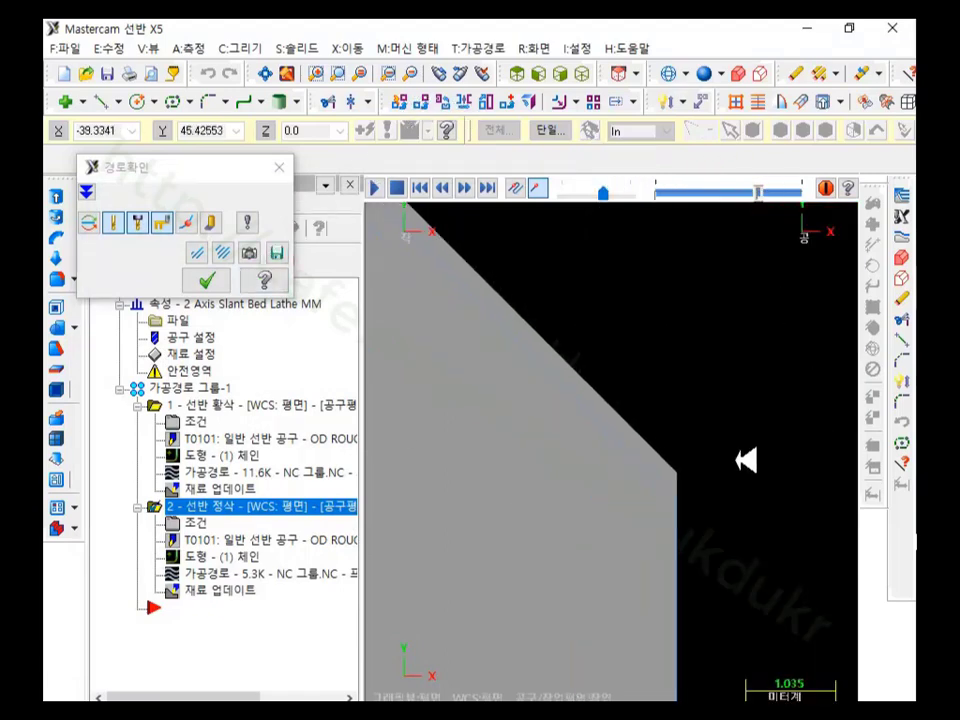
scroll(754, 508, down, 4)
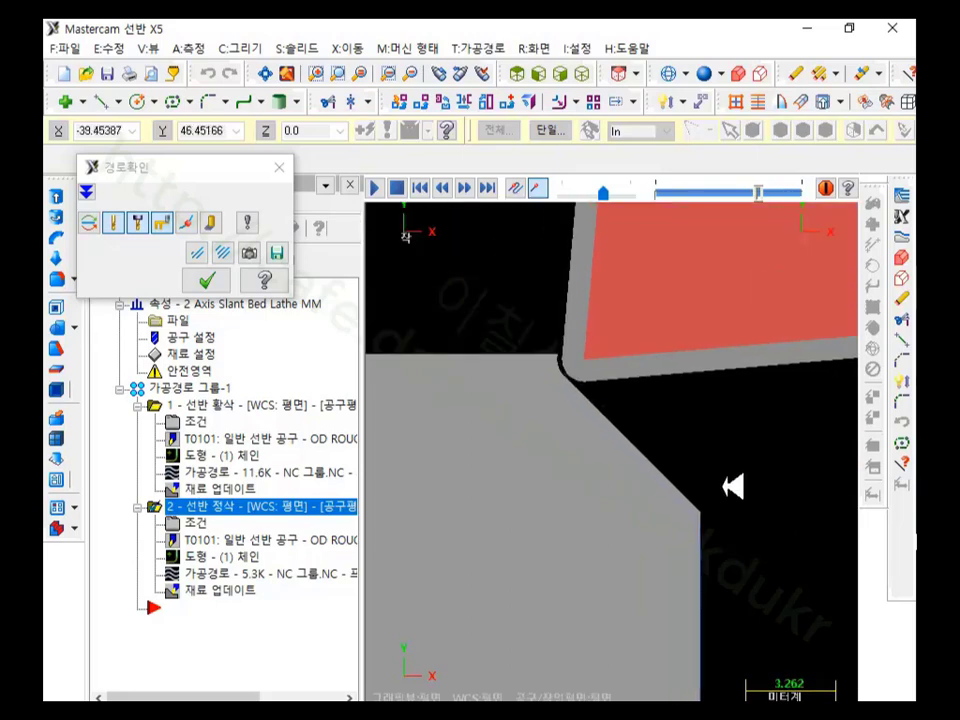
scroll(649, 439, up, 2)
scroll(650, 540, up, 1)
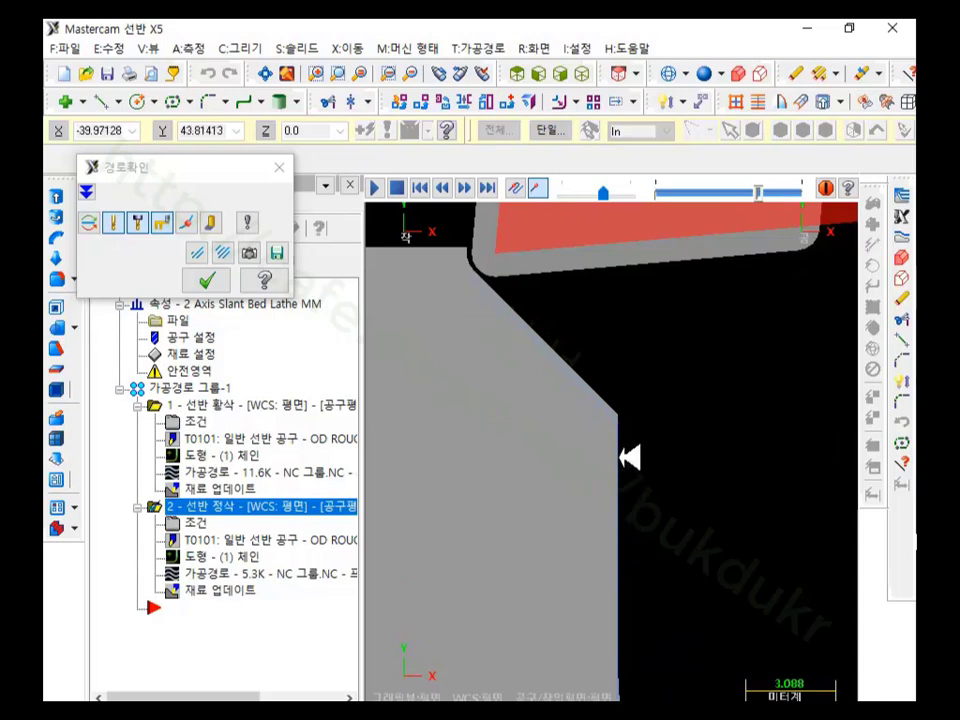
click(210, 280)
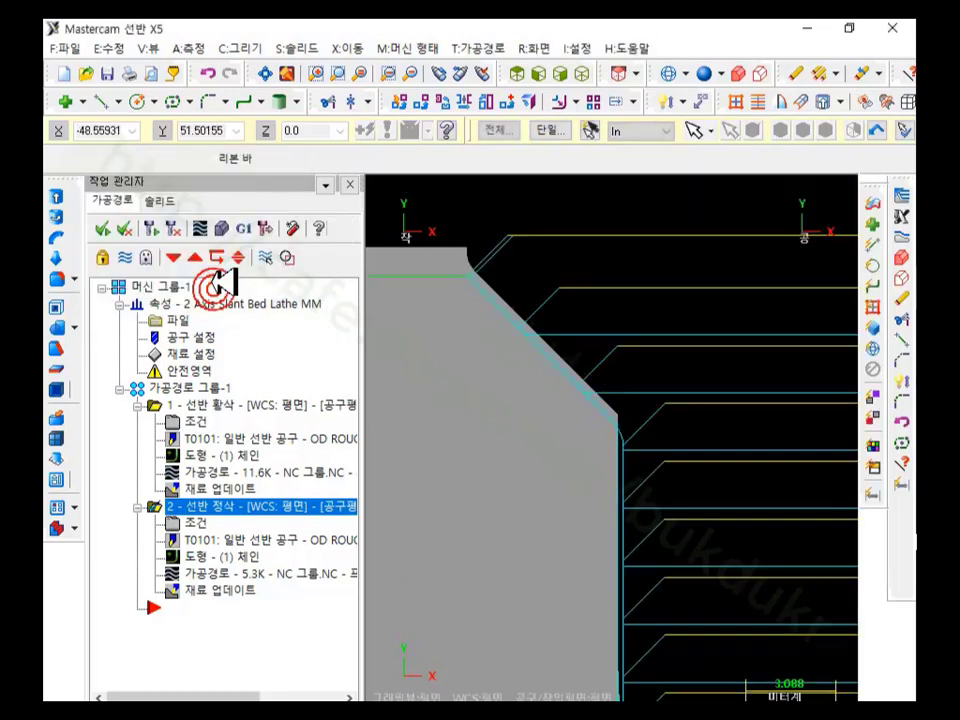
Step: Set the finishing operation's cutter compensation type to computer (컴퓨터)
click(190, 522)
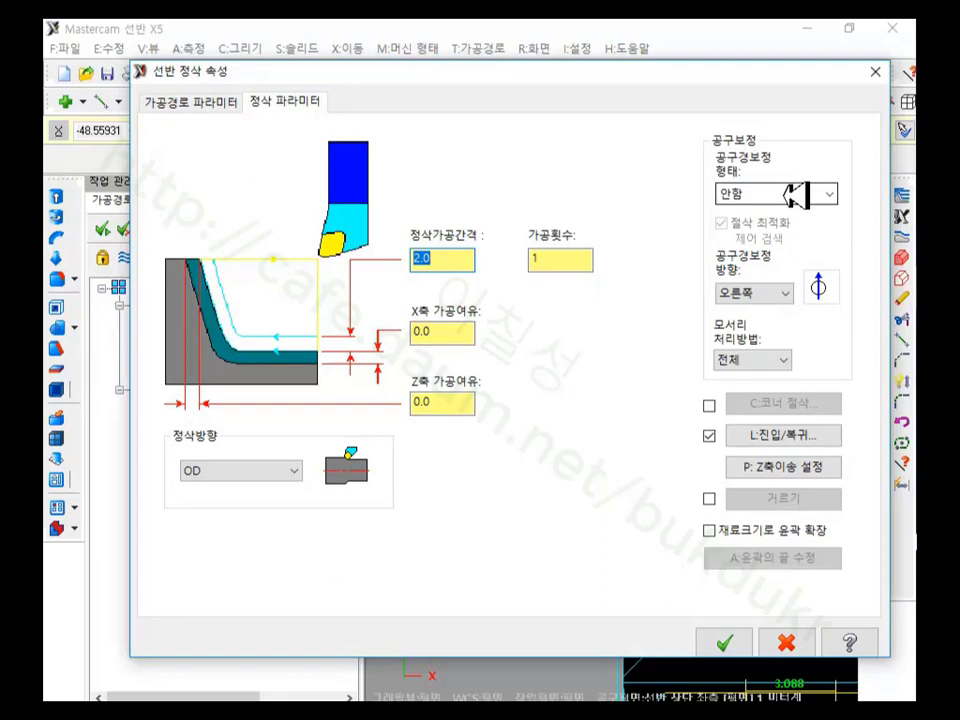
click(795, 195)
click(760, 209)
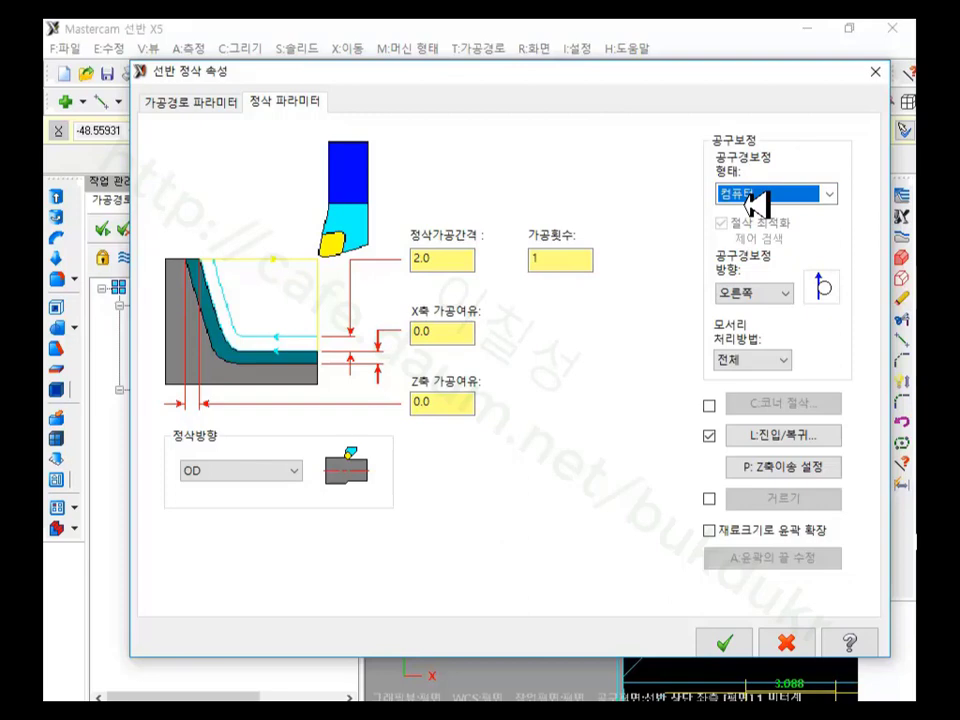
Step: Compare the finishing parameters with the available tools and select the T1212 OD Right 55 deg tool for finishing
click(224, 100)
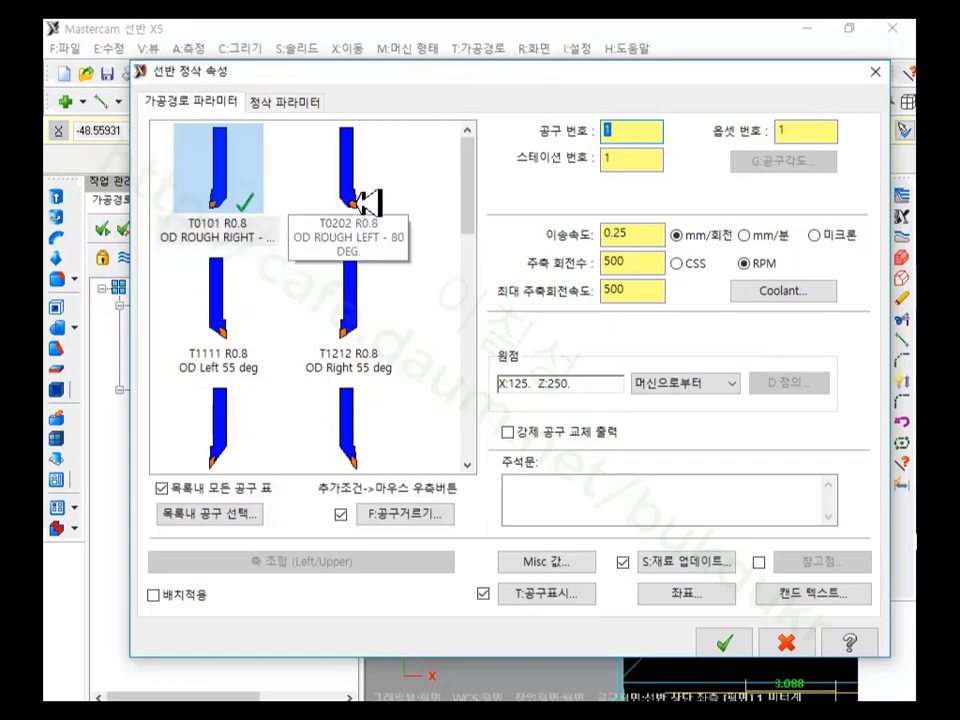
mouse_move(357, 201)
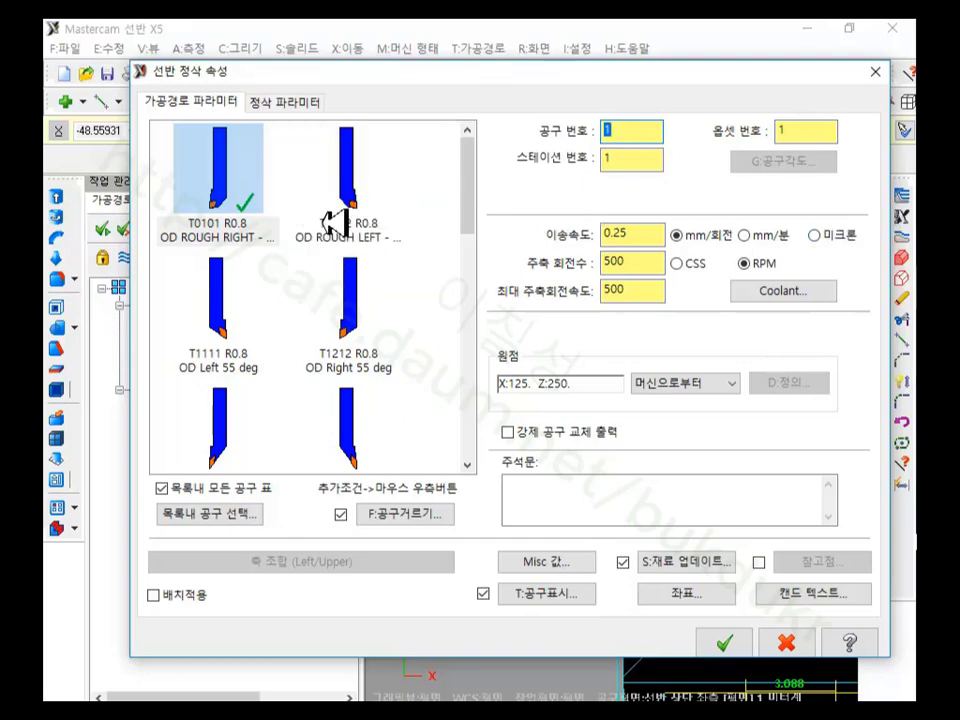
click(284, 101)
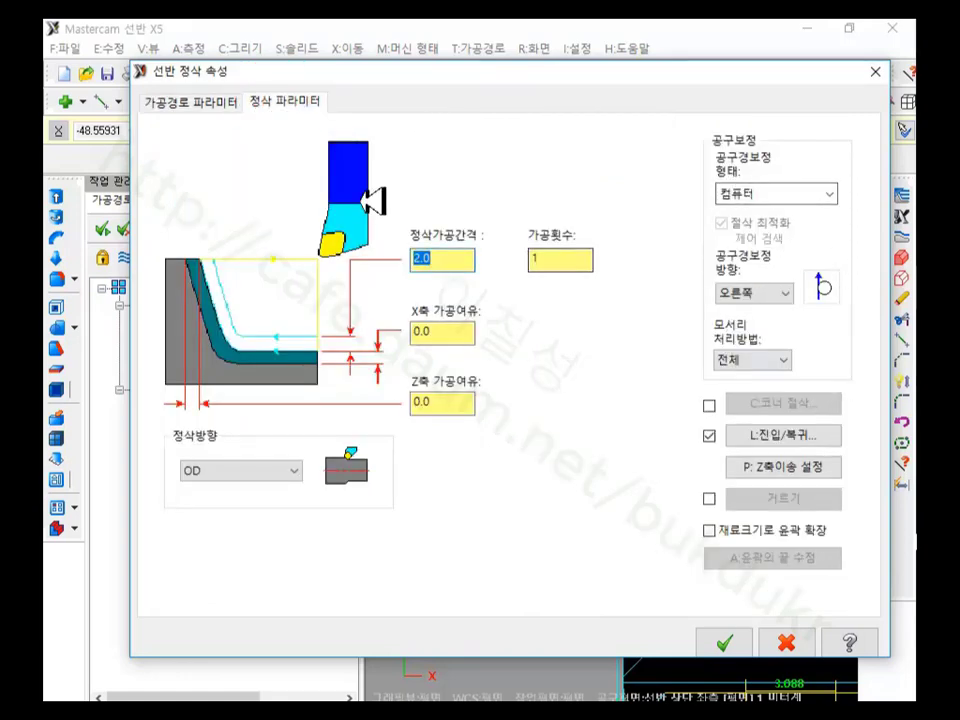
click(210, 104)
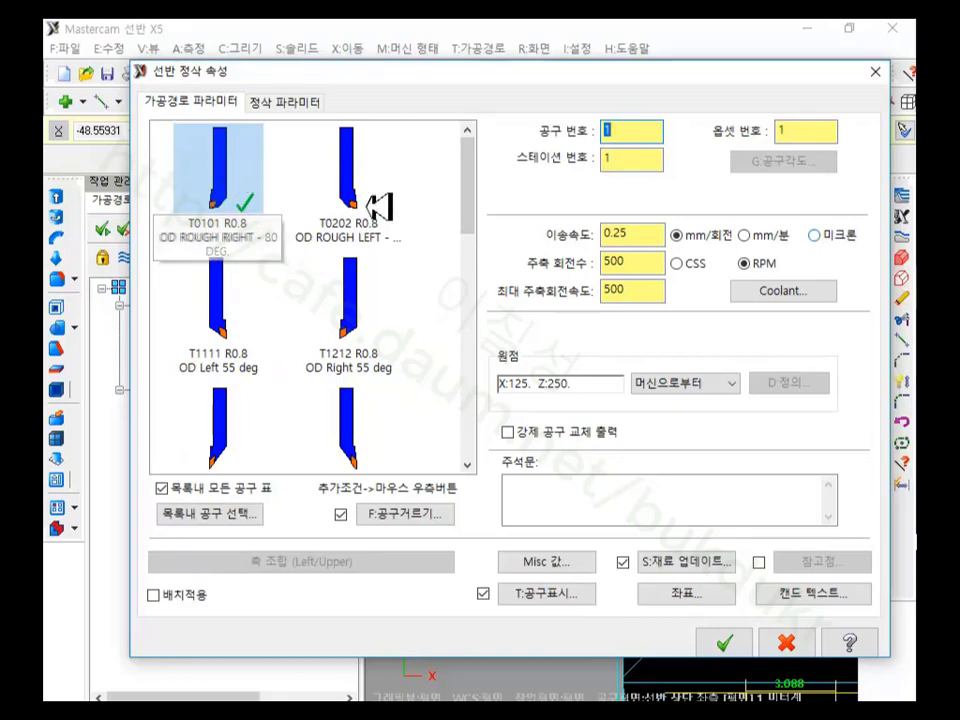
click(378, 330)
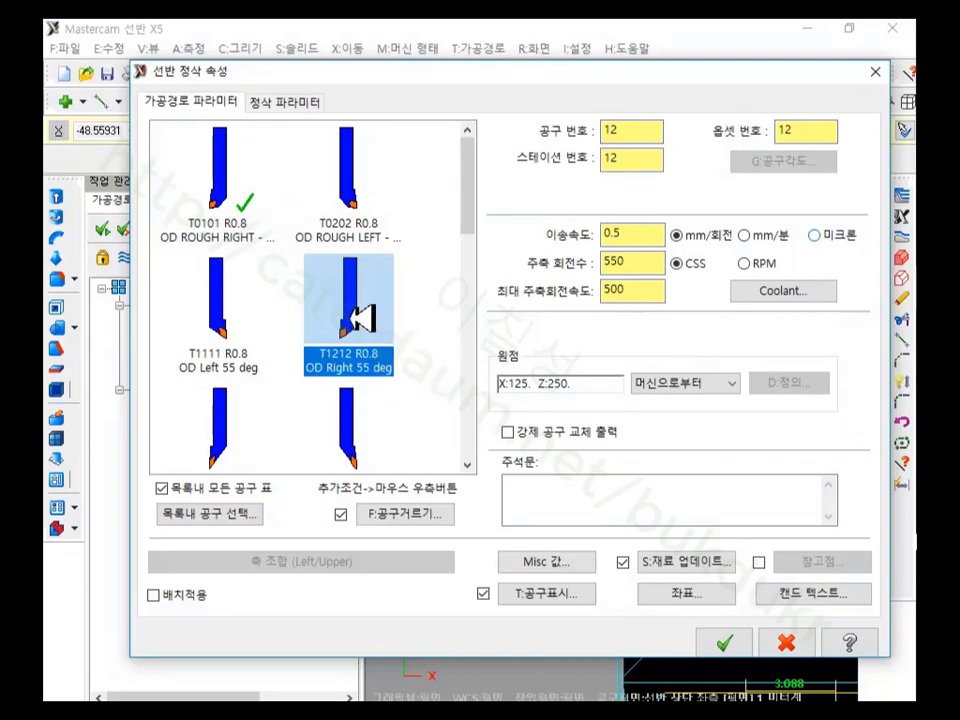
mouse_move(362, 316)
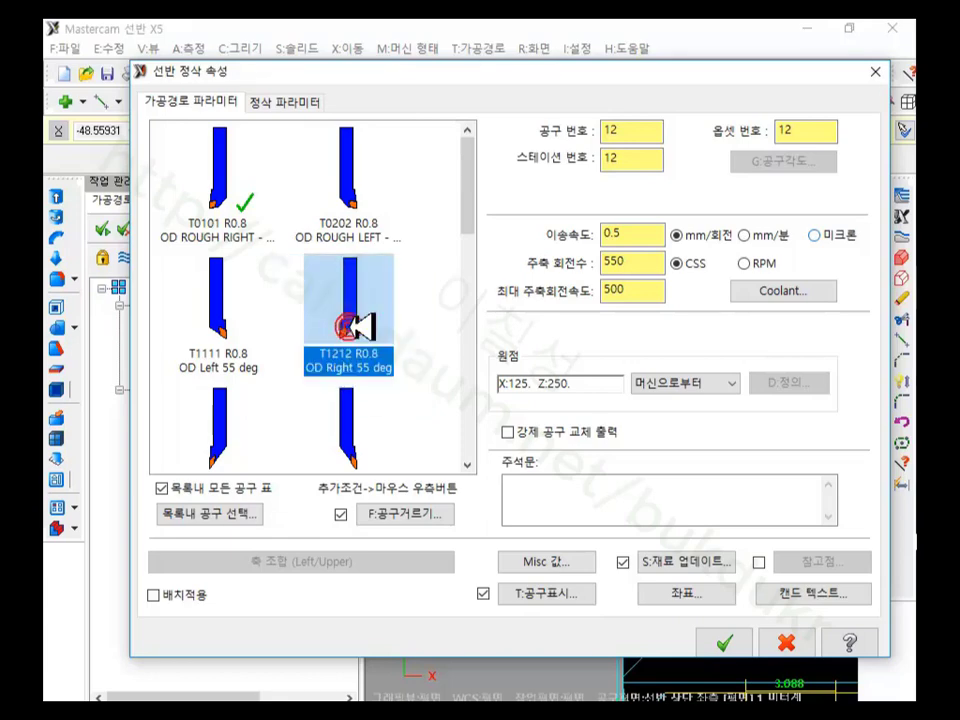
Step: Edit the OD Right 55 deg tool's definition, setting its tool number, offset number and station number to 3
double_click(358, 326)
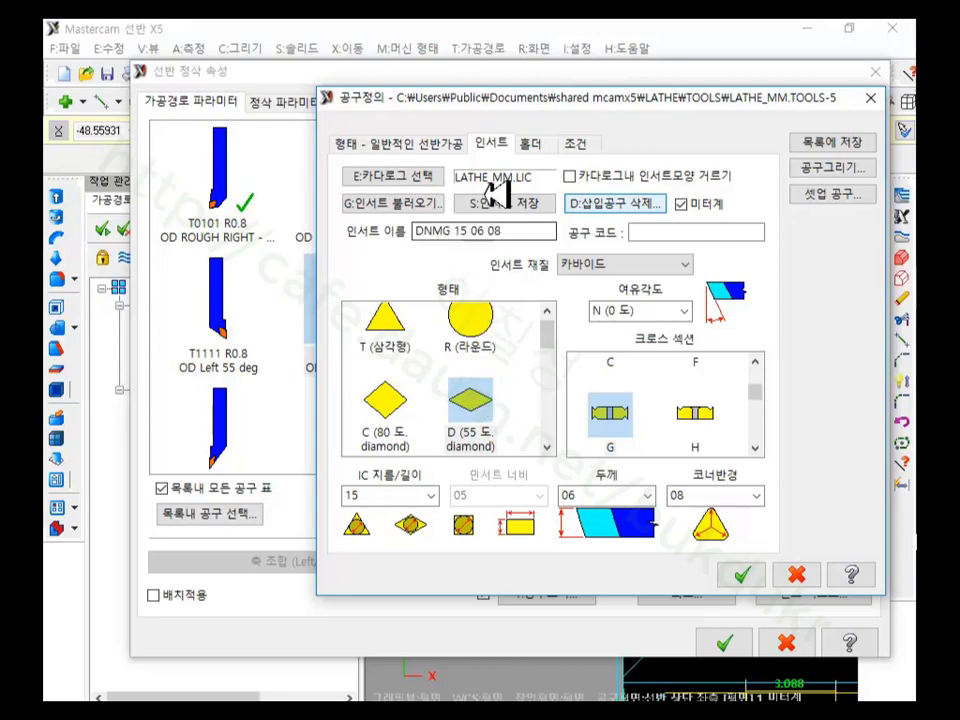
click(532, 146)
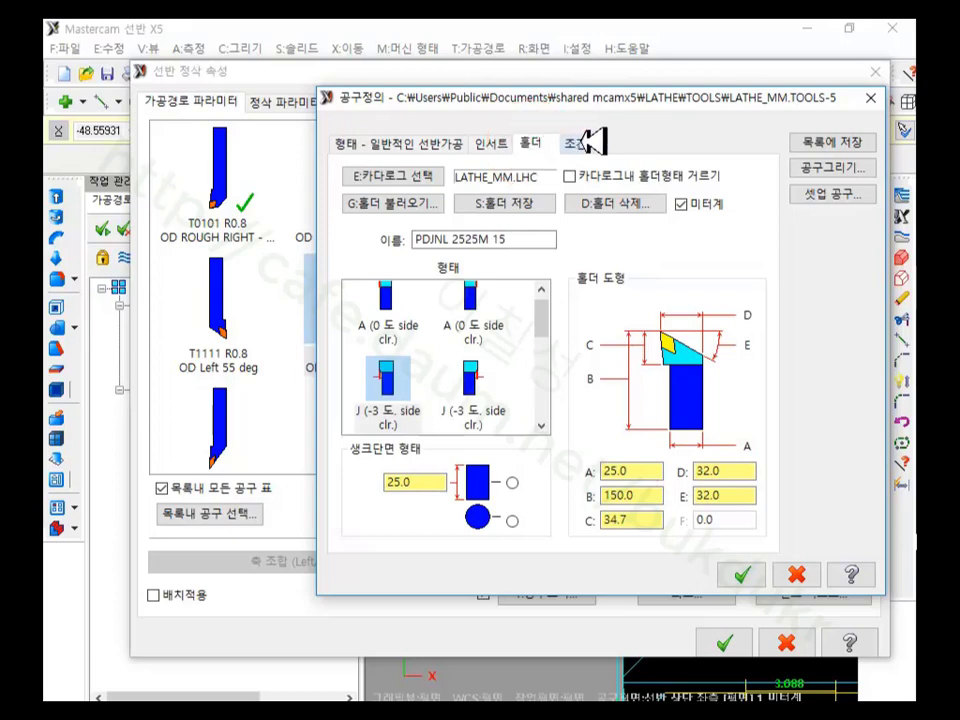
click(586, 142)
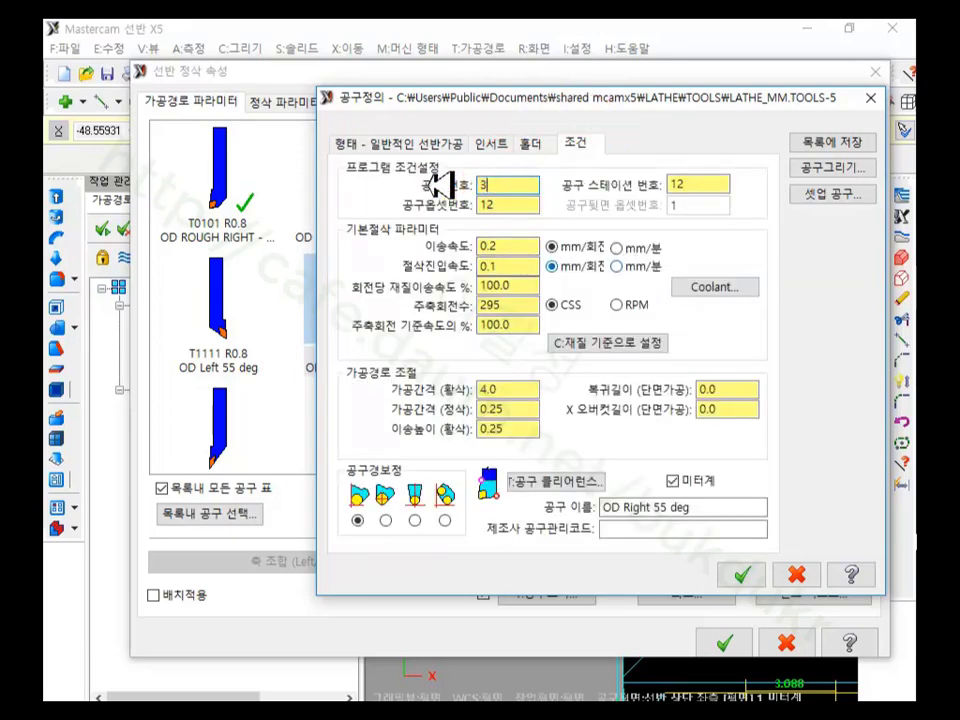
click(505, 204)
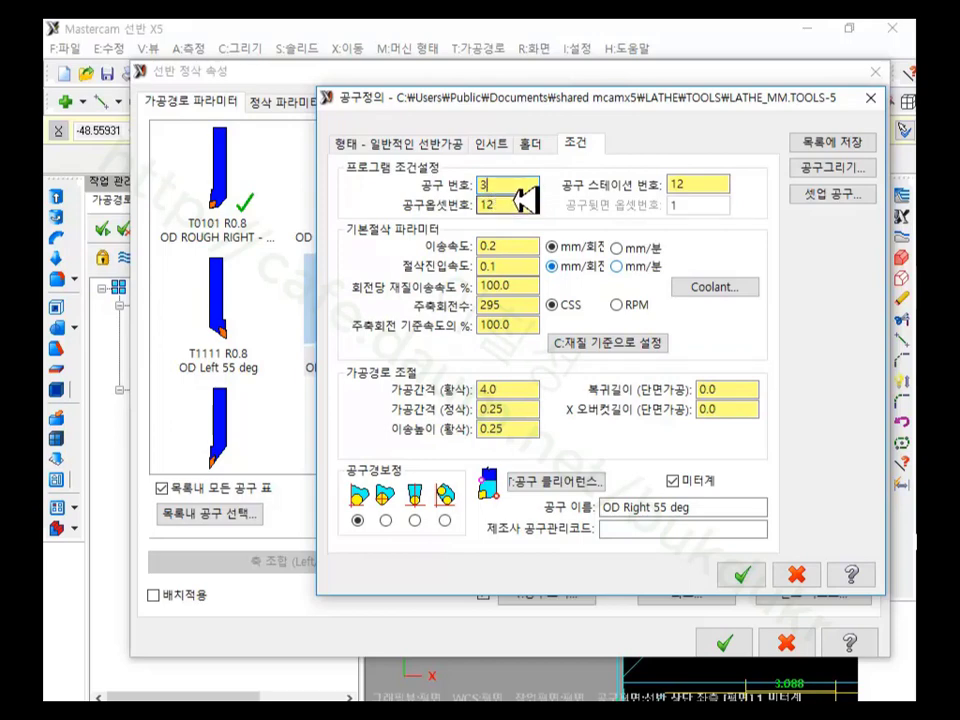
text(3)
double_click(692, 188)
text(3)
click(528, 183)
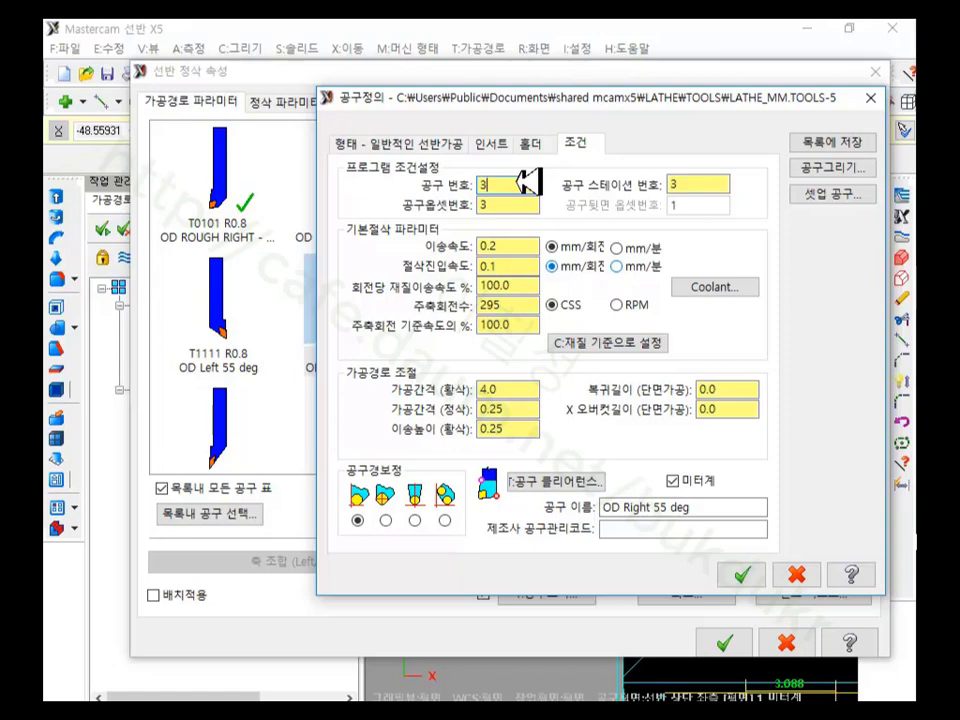
click(513, 205)
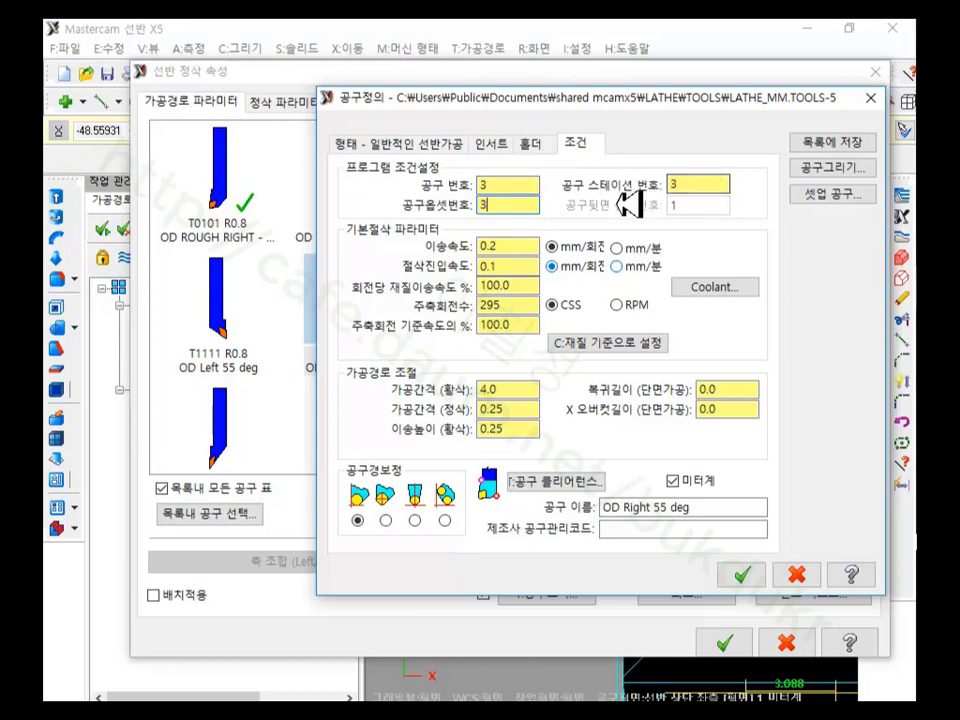
Step: Set the tool's default feed rate to 0.15 mm/rev and its spindle speed to 500 RPM, and accept the definition
click(512, 245)
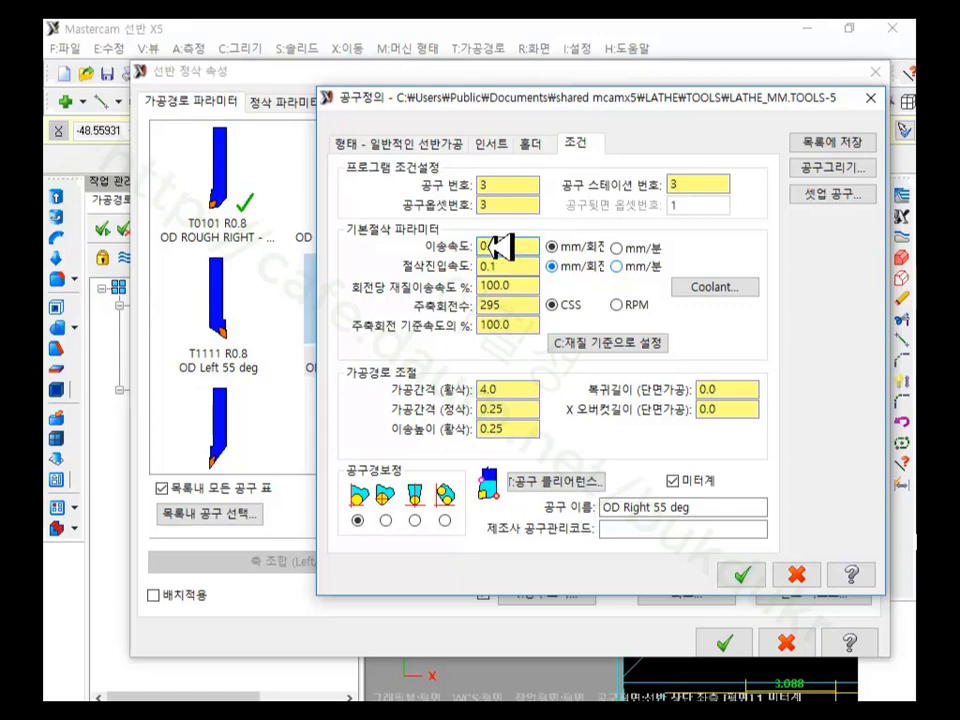
drag(510, 247, 465, 240)
text(0.15)
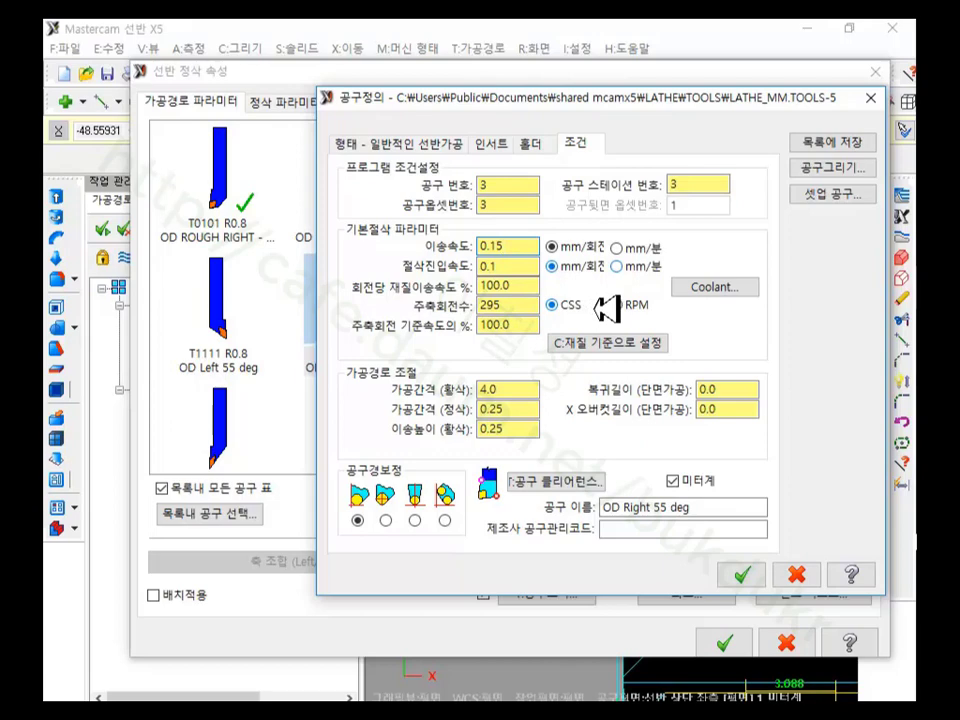
click(617, 305)
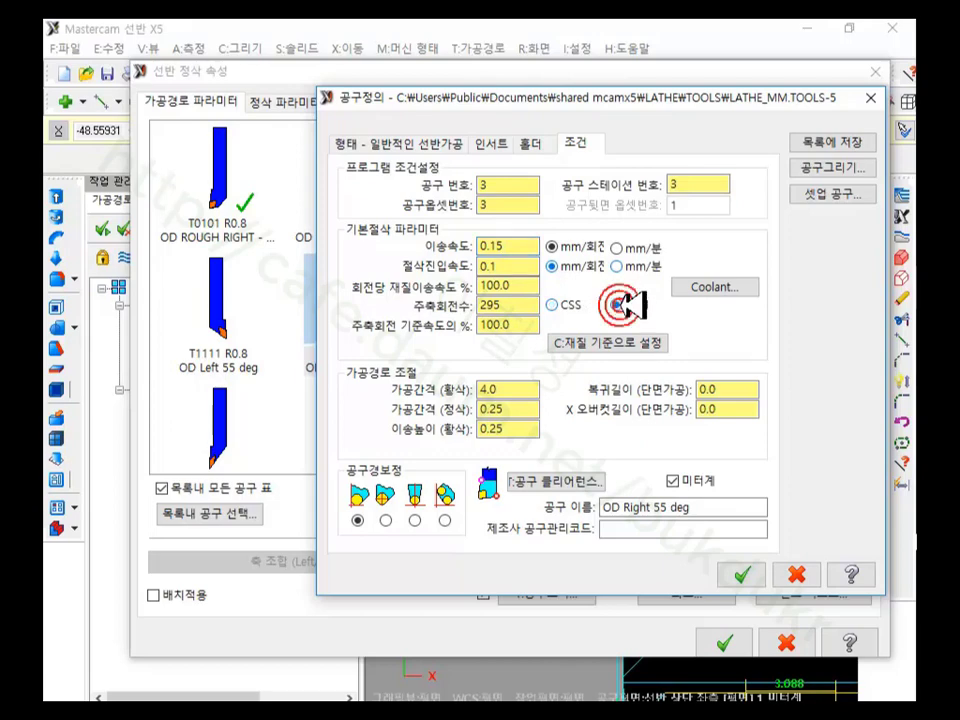
drag(517, 303, 468, 305)
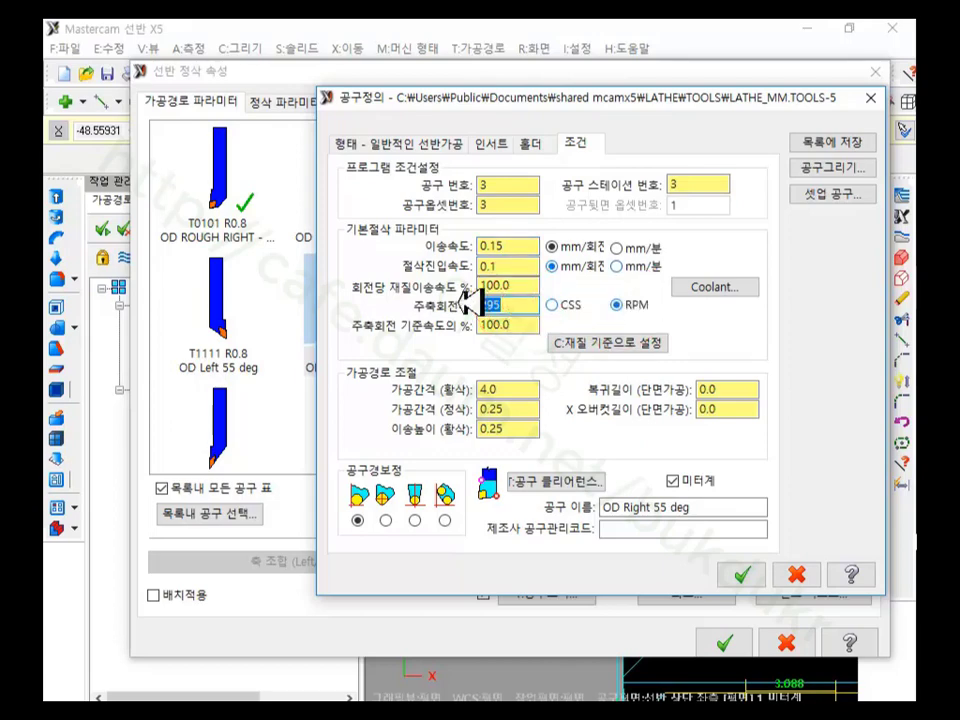
text(500)
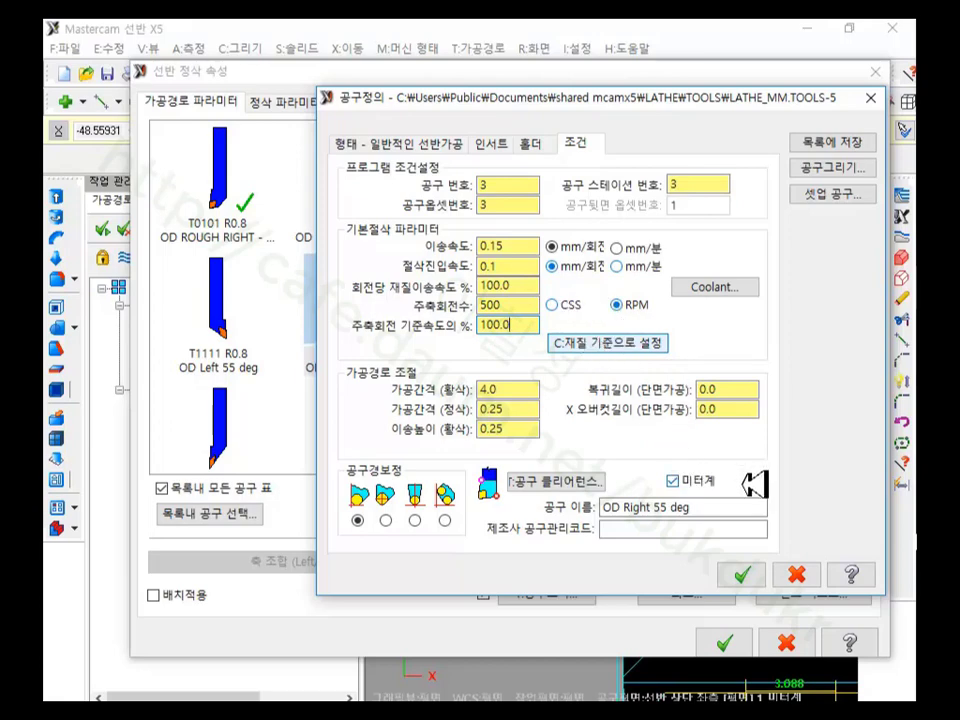
click(745, 572)
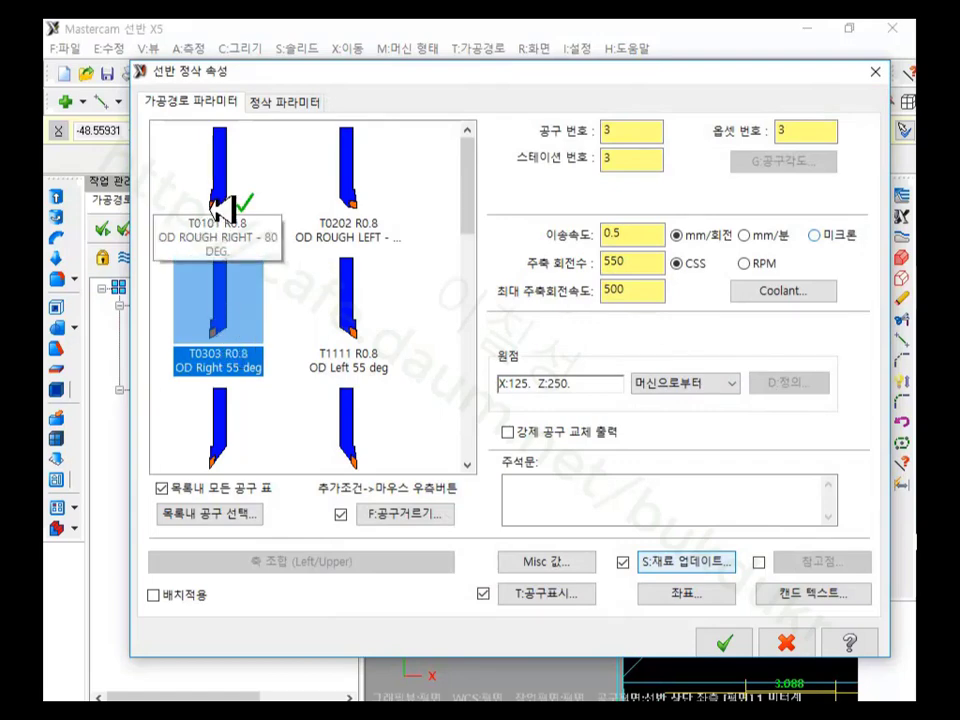
Step: Change the T0303 tool's insert to DNMG 15 04 04 from the insert catalog and accept the tool definition
double_click(225, 316)
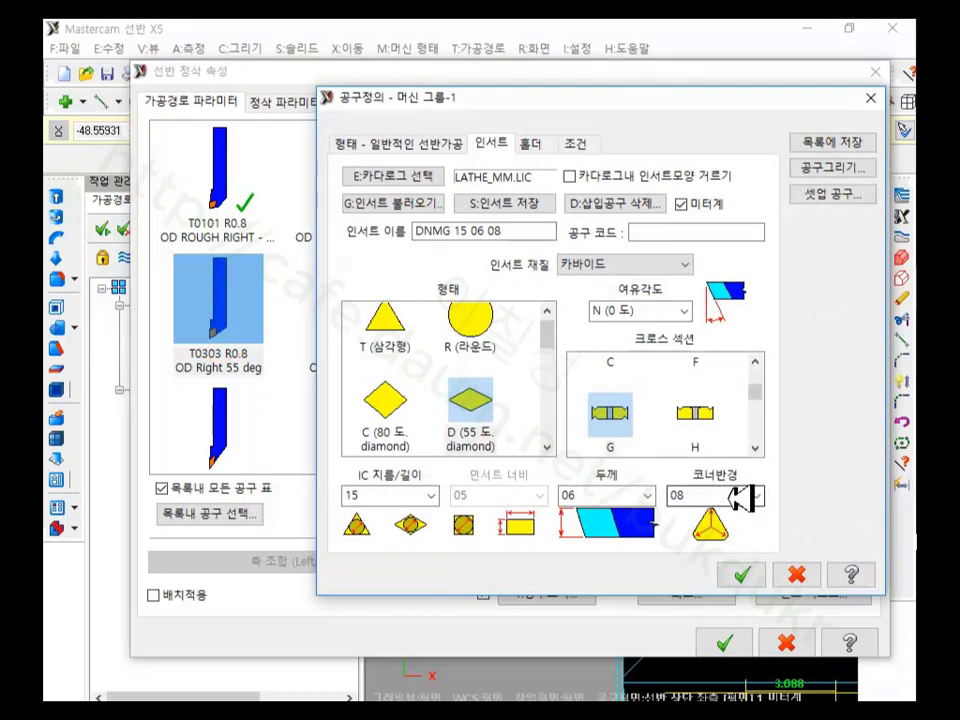
click(754, 494)
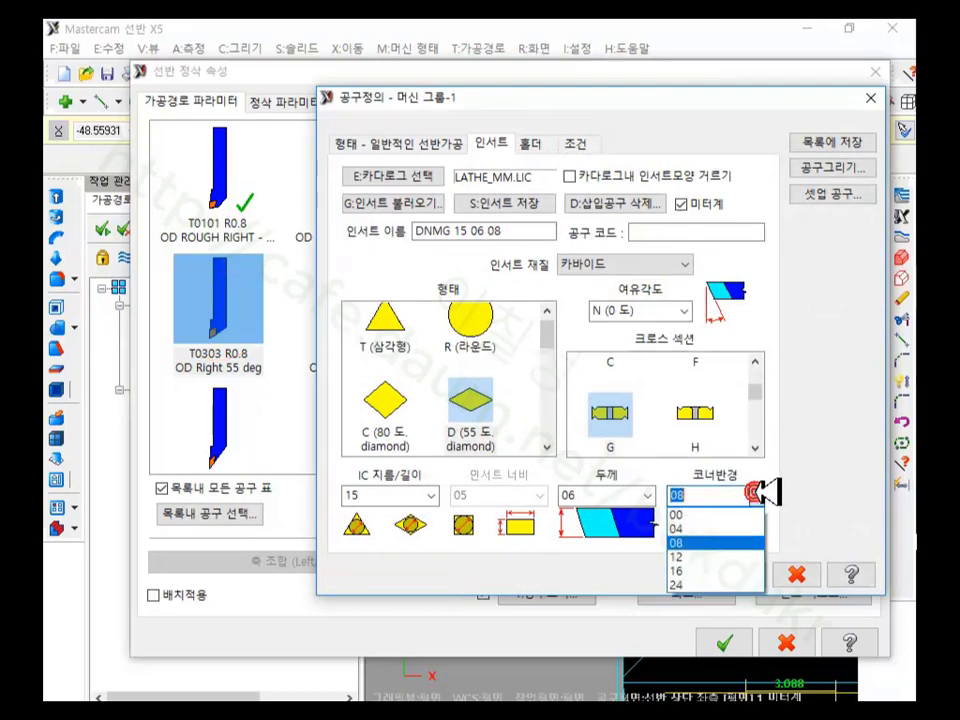
click(718, 528)
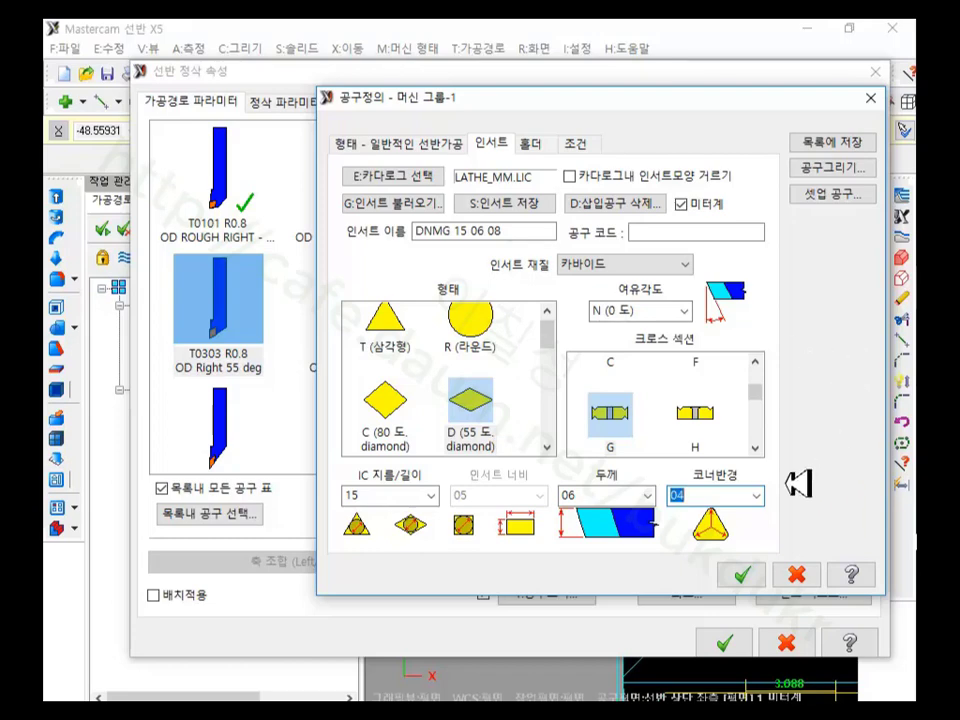
click(720, 495)
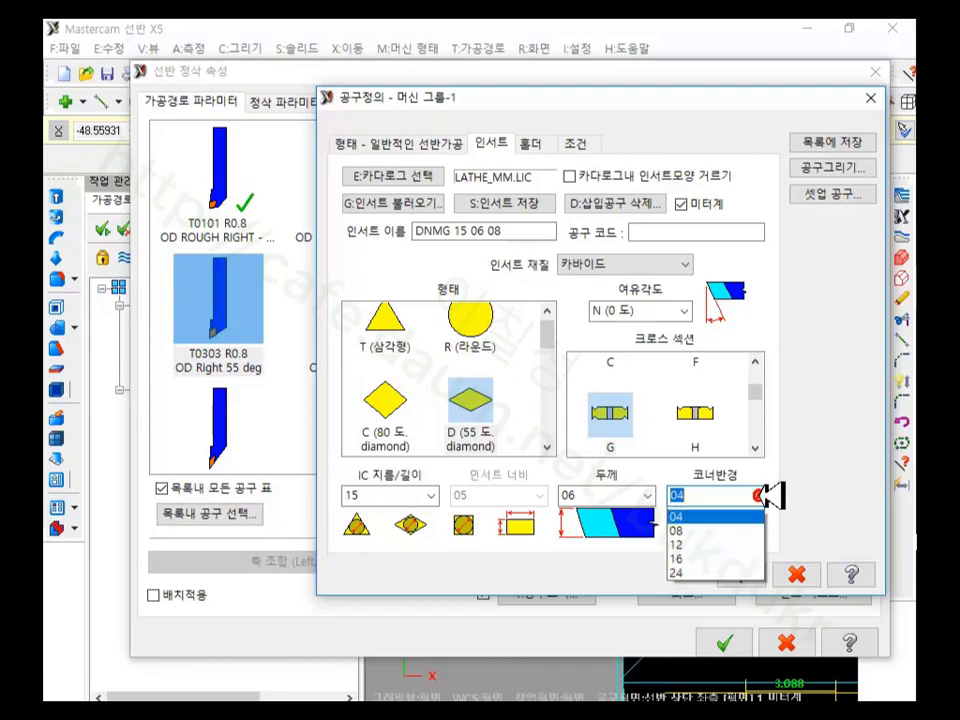
click(703, 543)
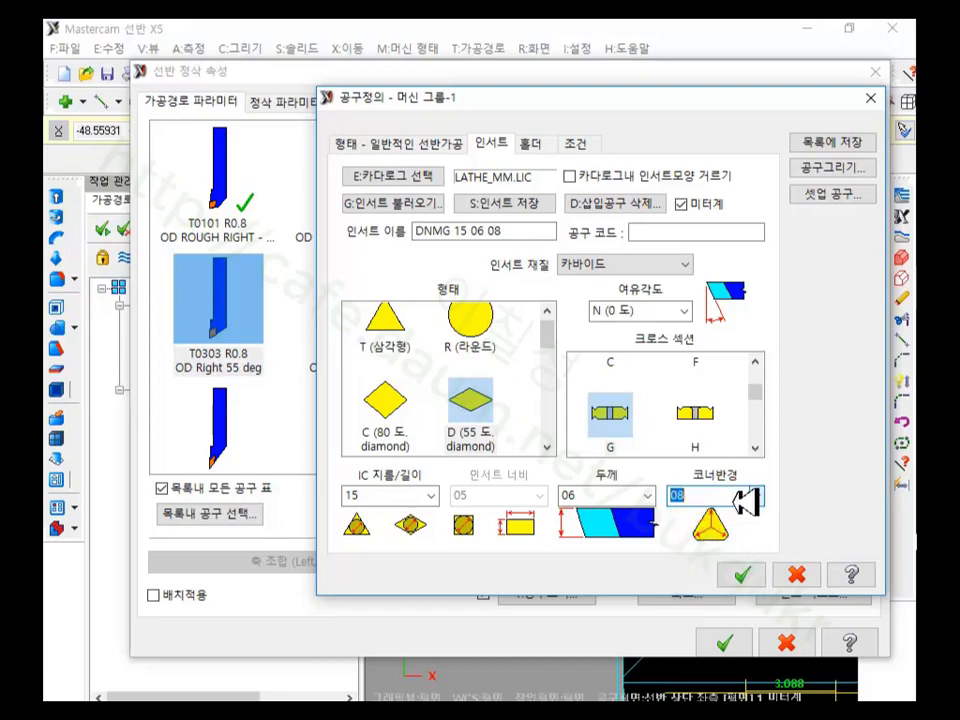
click(425, 203)
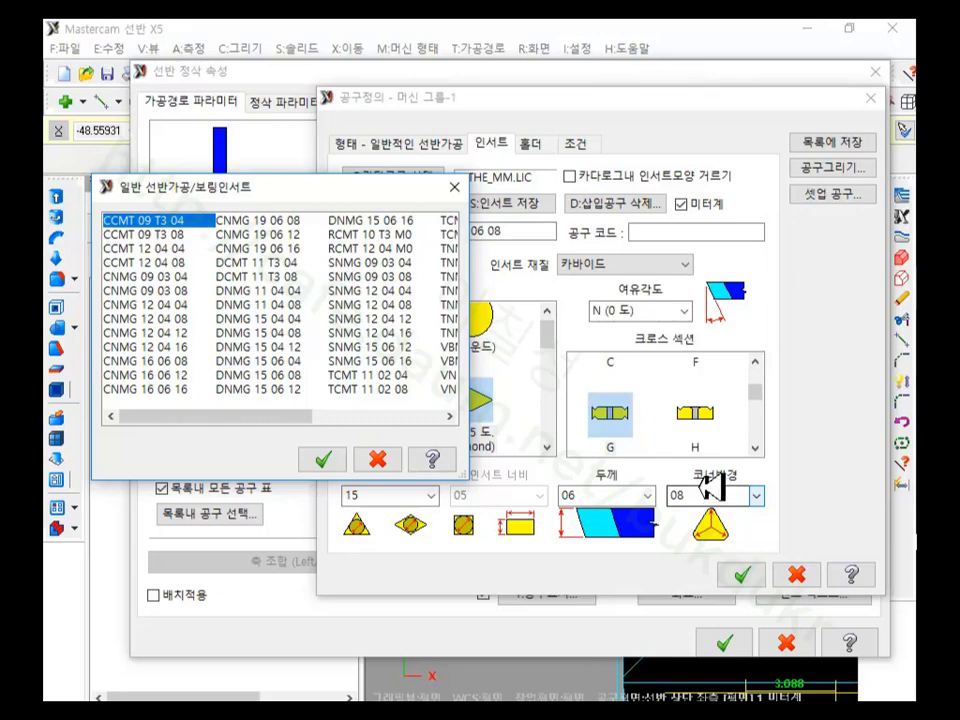
click(276, 320)
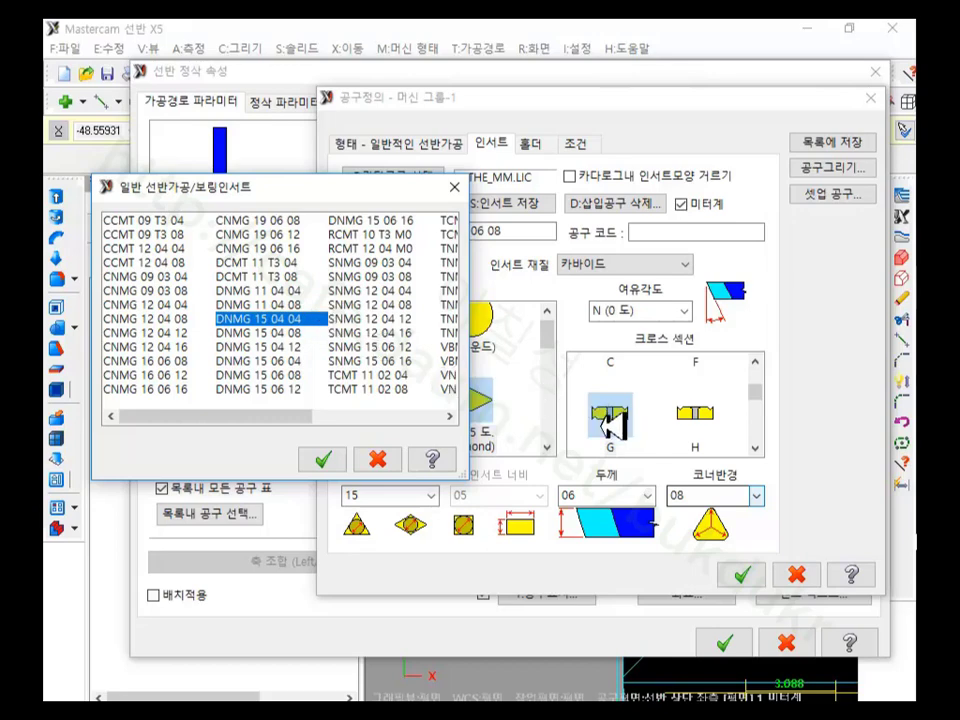
double_click(272, 320)
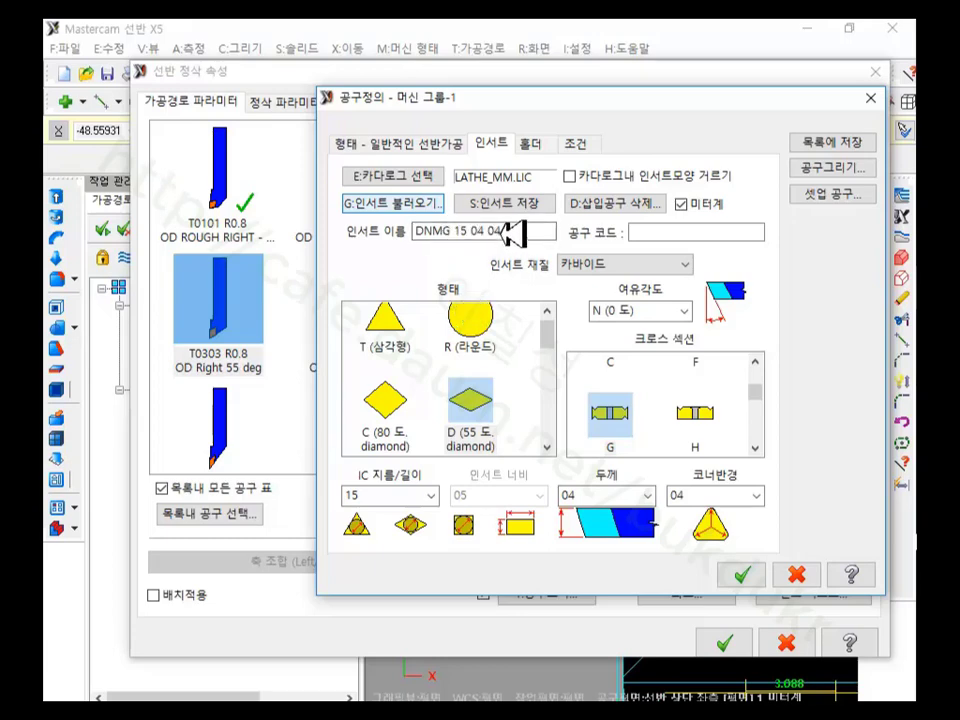
click(752, 570)
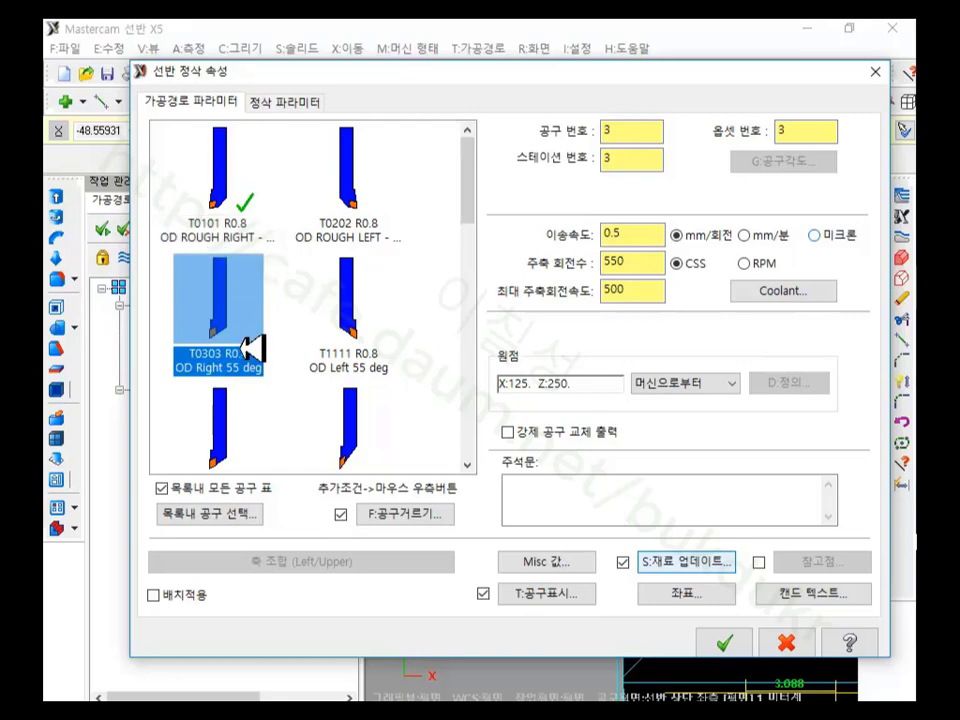
Step: Check the T0303 tool's preview and review the X and Z stock allowances in the finishing parameters
mouse_move(252, 347)
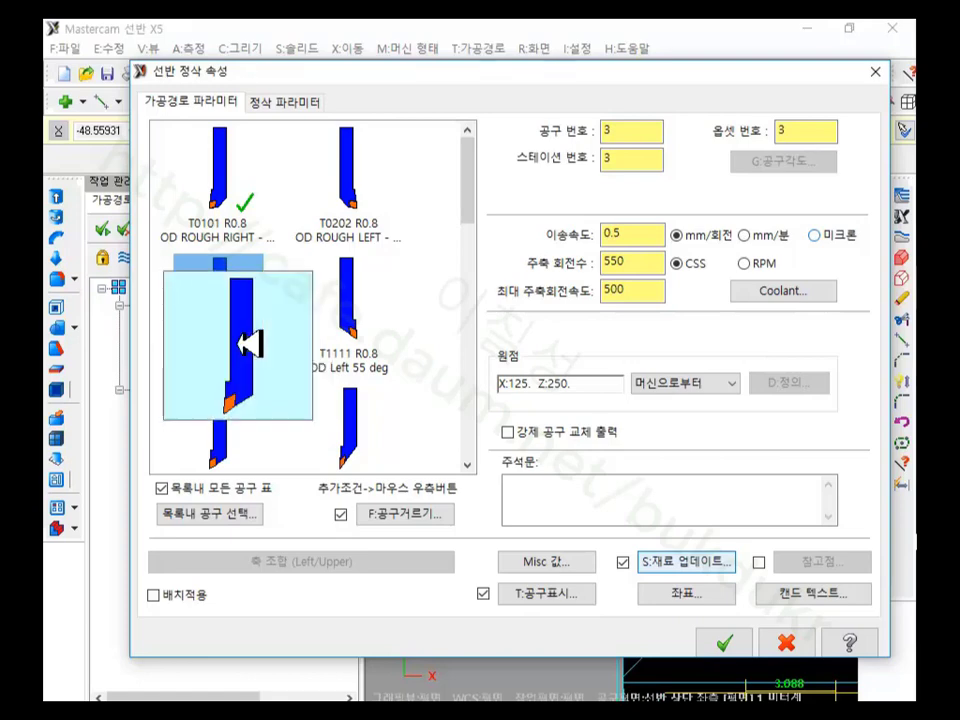
mouse_move(229, 370)
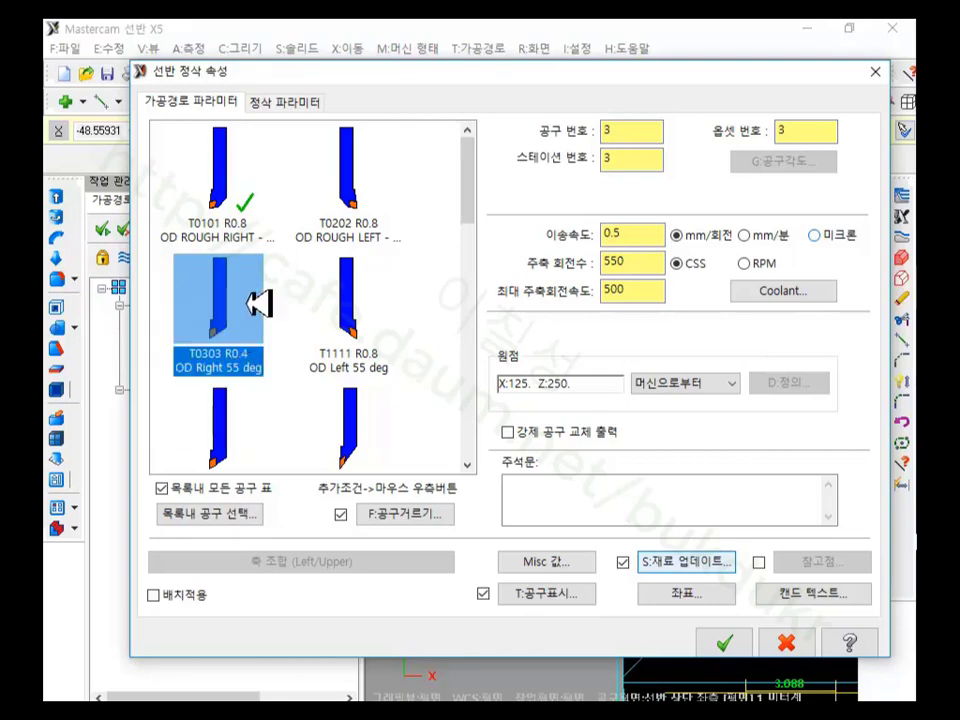
mouse_move(259, 303)
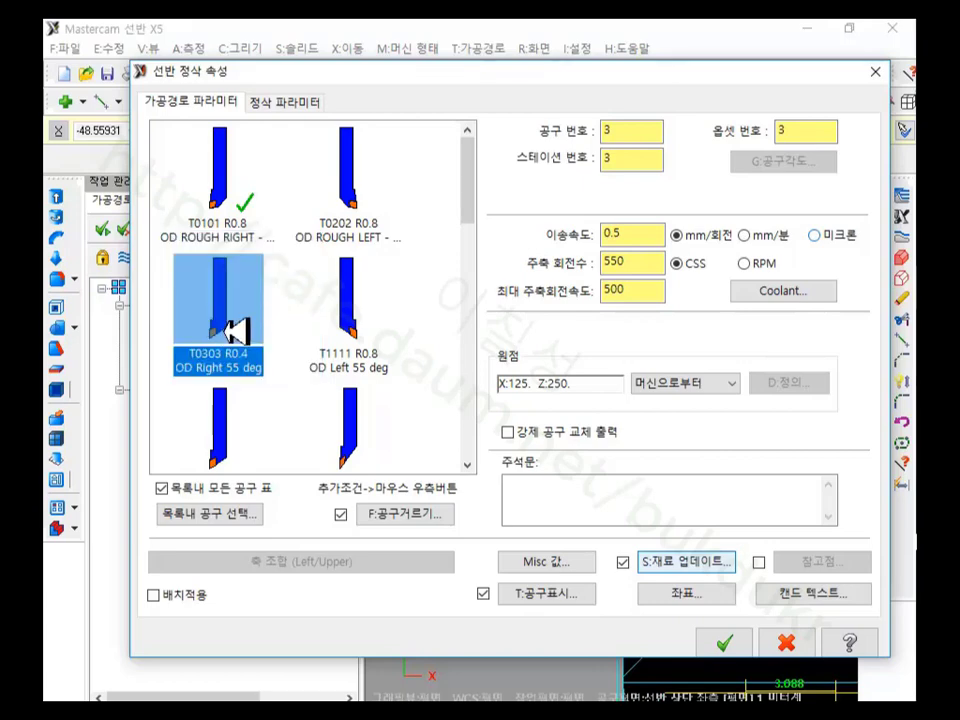
click(300, 101)
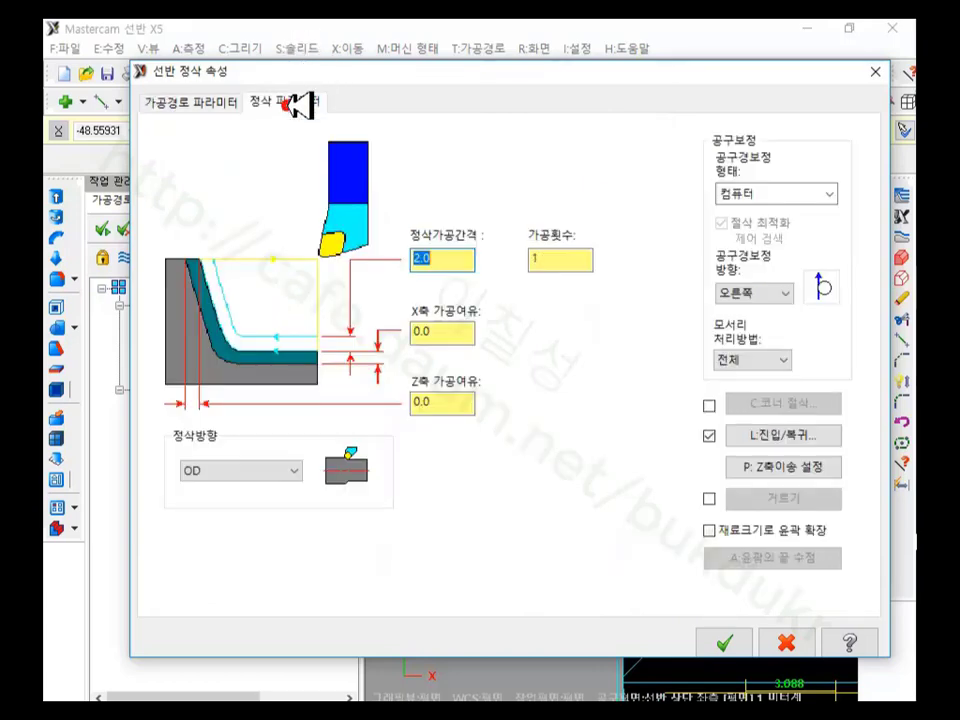
click(440, 332)
click(449, 403)
double_click(449, 403)
double_click(440, 332)
double_click(440, 401)
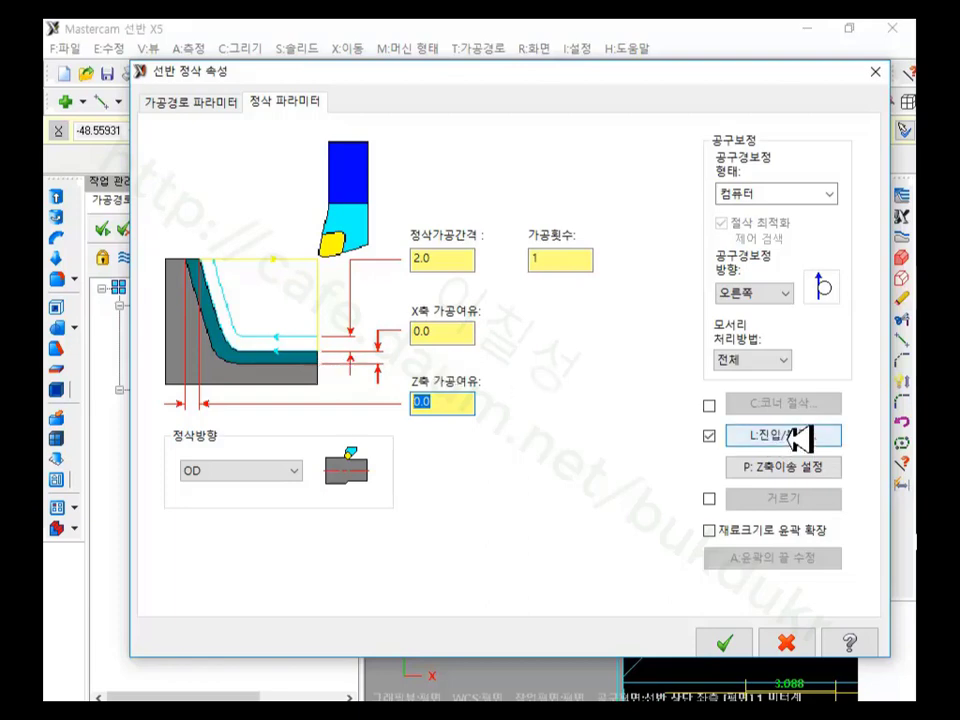
Step: Open the lead-in/out (진입/복귀) settings, try entry vector angles of -135 and -90 degrees, and return the angle to 180 degrees
click(770, 436)
click(436, 378)
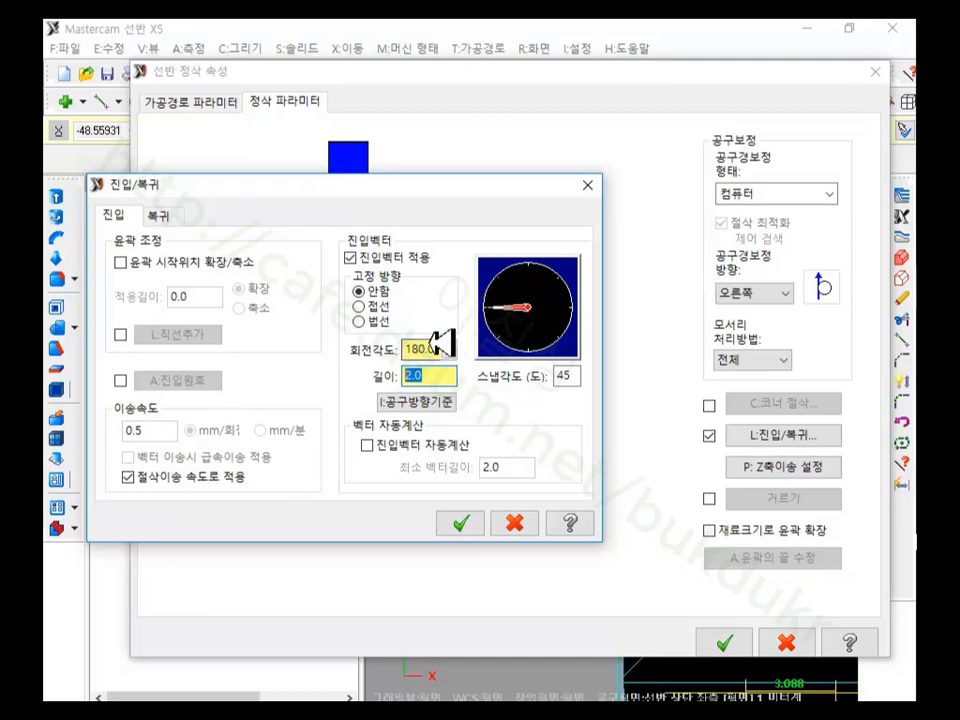
click(512, 322)
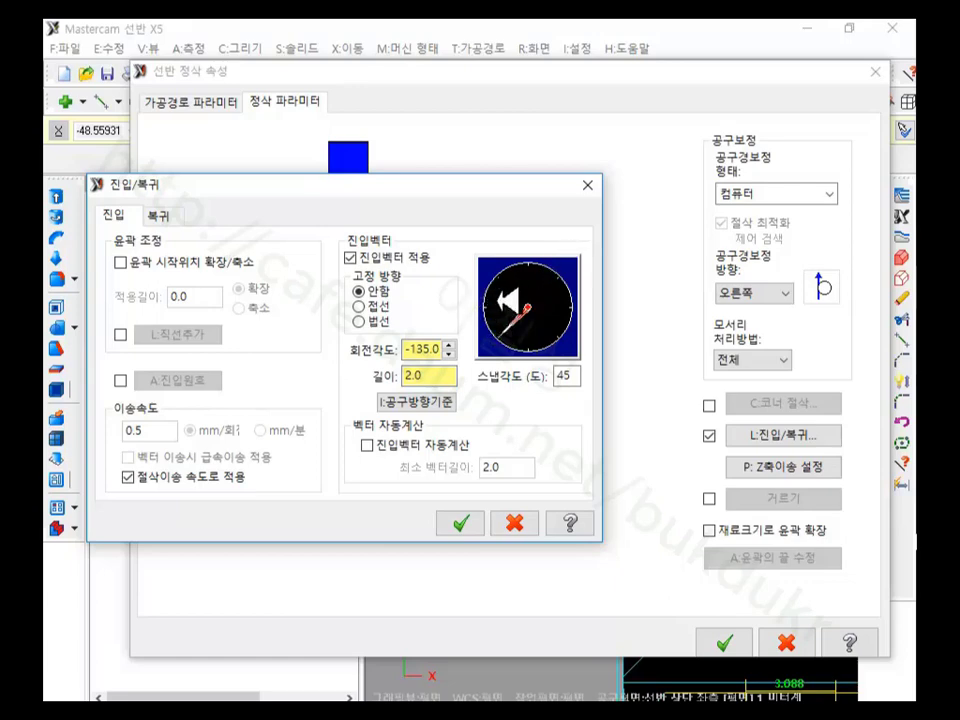
click(505, 306)
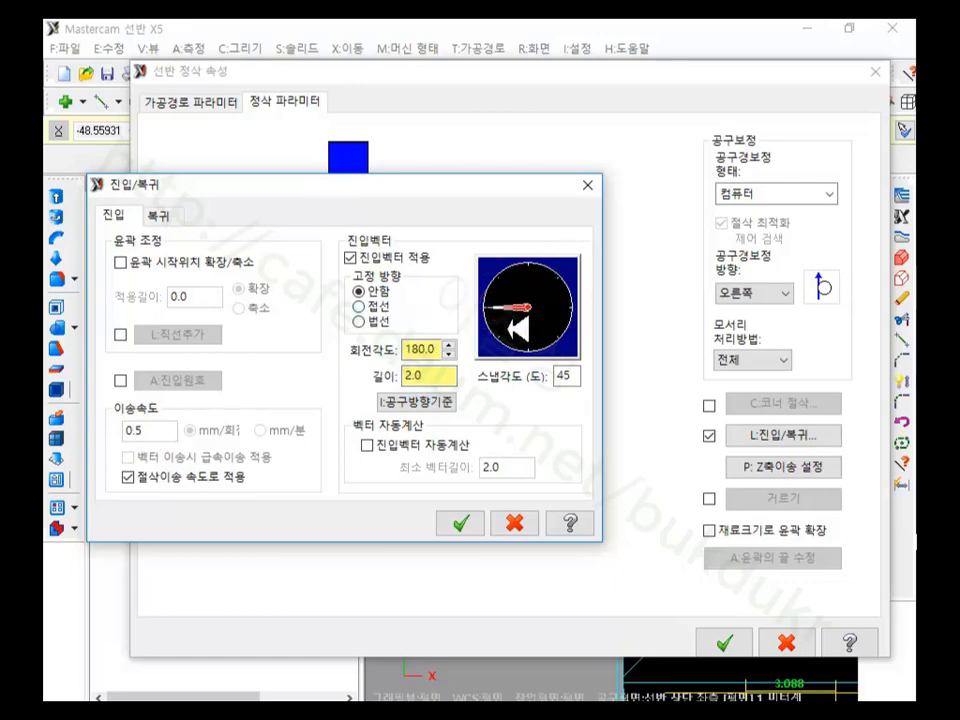
click(538, 340)
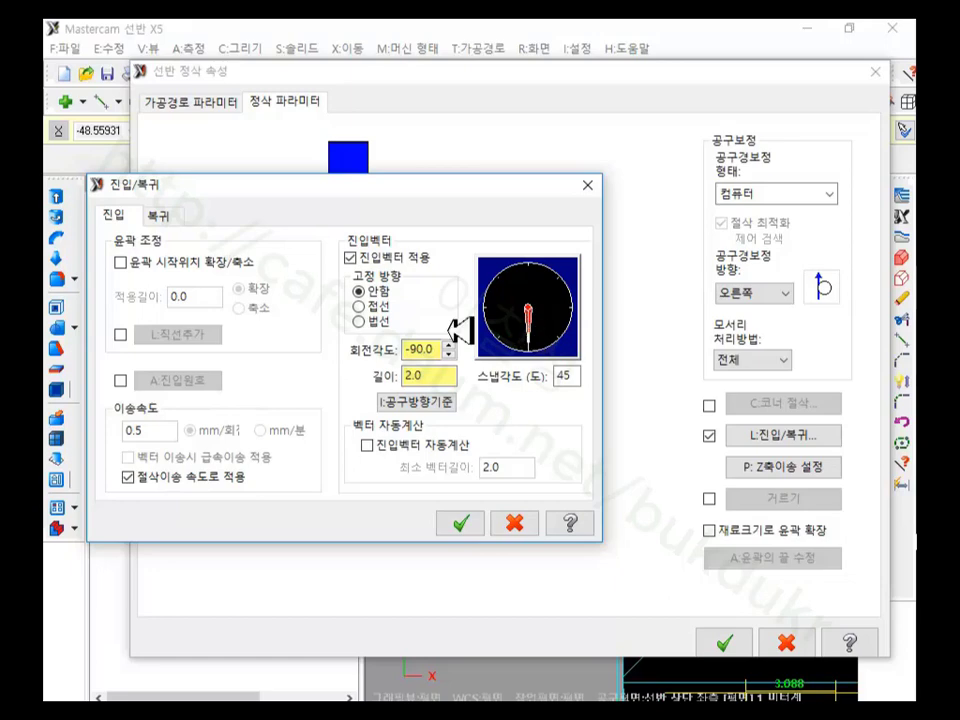
click(502, 308)
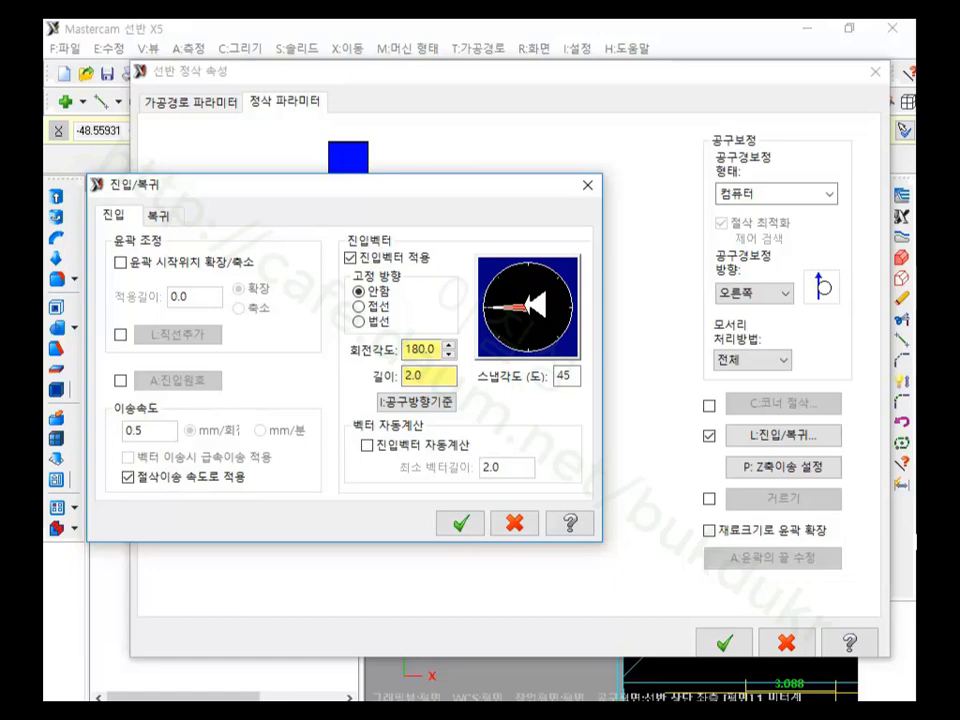
mouse_move(510, 311)
mouse_down()
mouse_move(574, 321)
mouse_move(566, 306)
mouse_up()
click(514, 326)
click(495, 317)
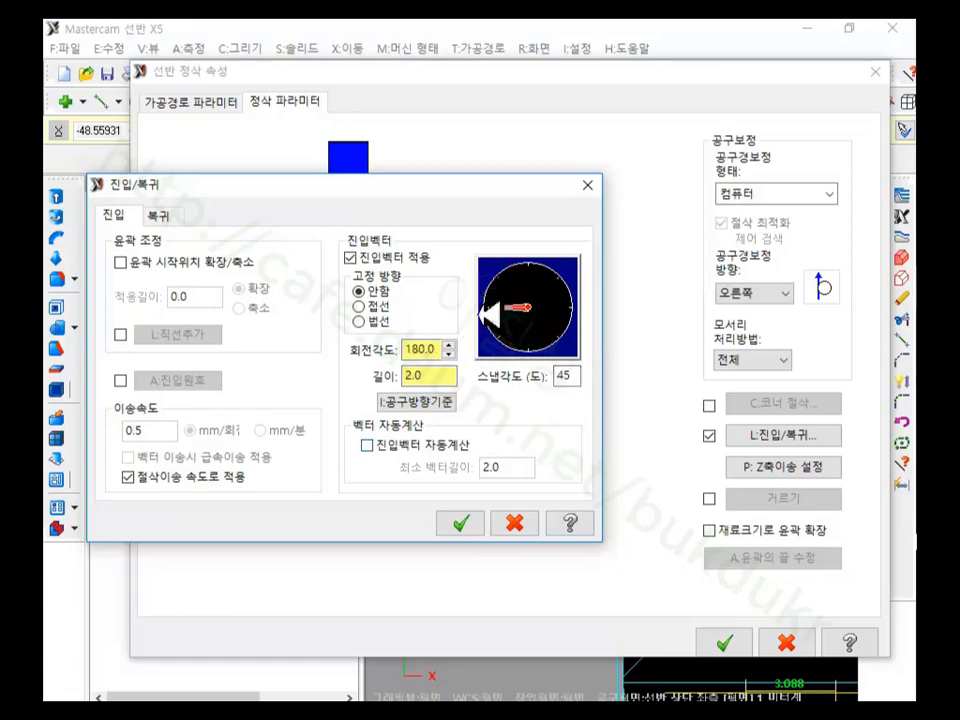
Step: Enable contour start adjustment (윤곽 시작위치 확장/축소) for the lead-in and set the extension length to 2
click(122, 261)
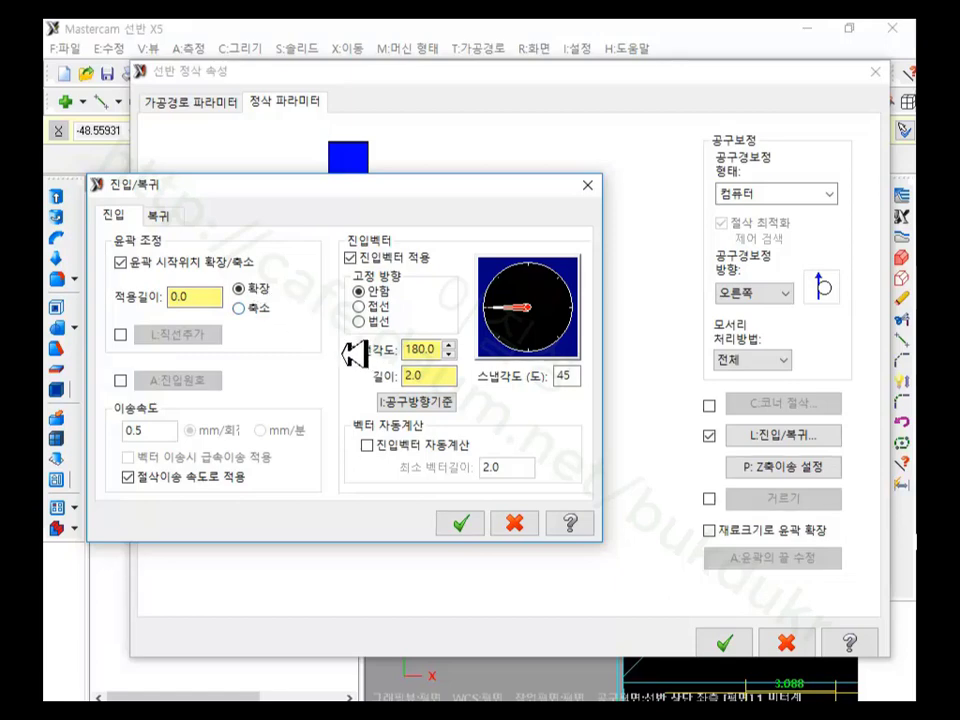
drag(230, 186, 666, 316)
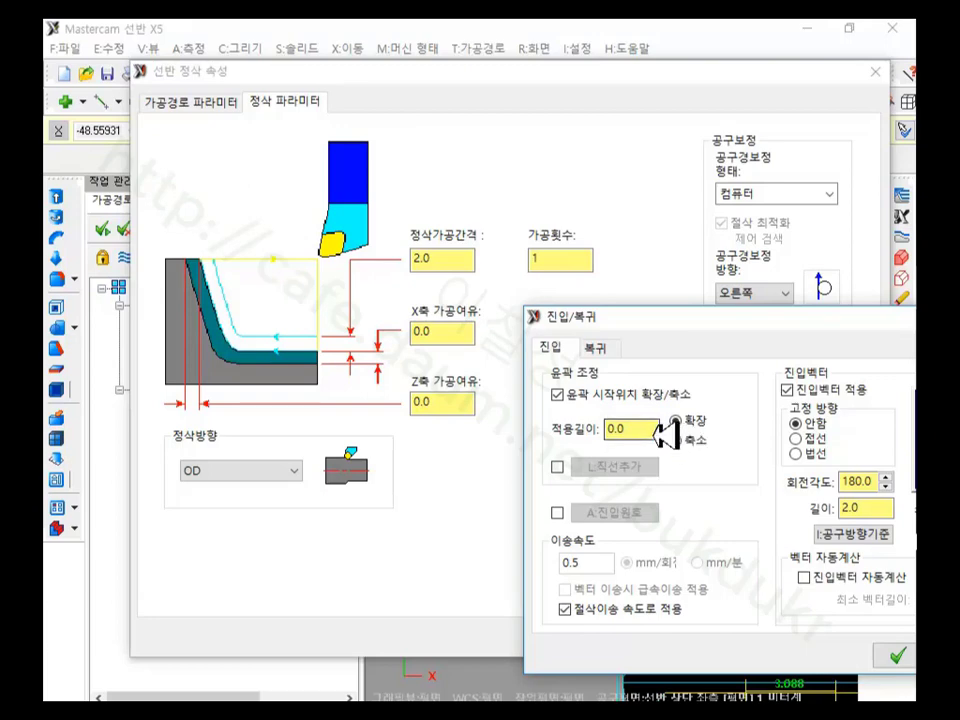
drag(621, 428, 548, 420)
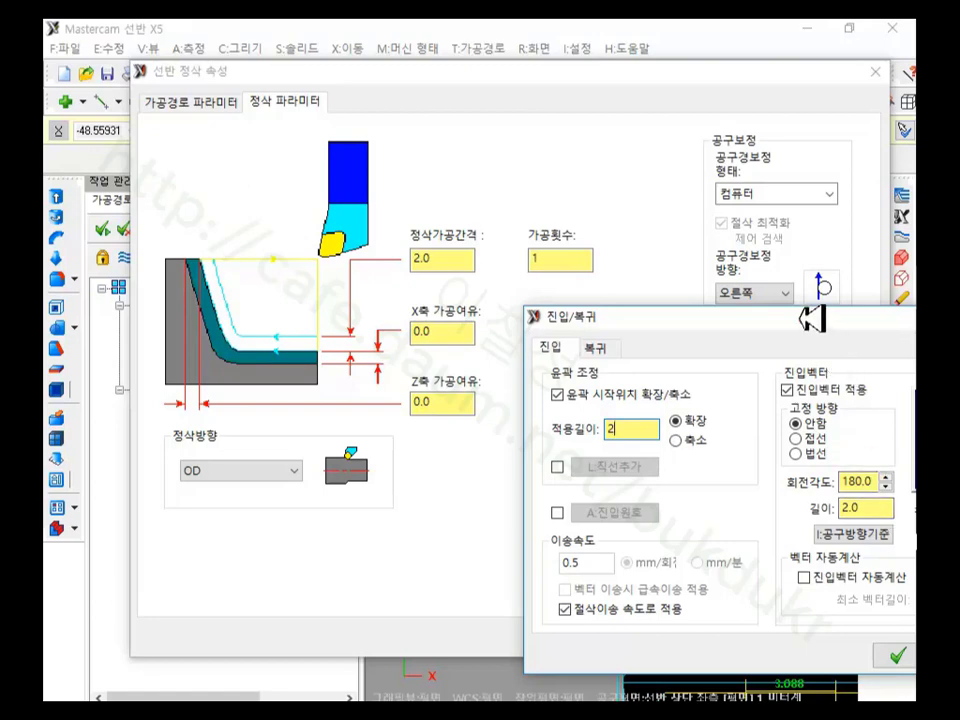
Step: Set the lead-in vector angle to -135 degrees and the contour start extension length to 2
drag(816, 321, 642, 304)
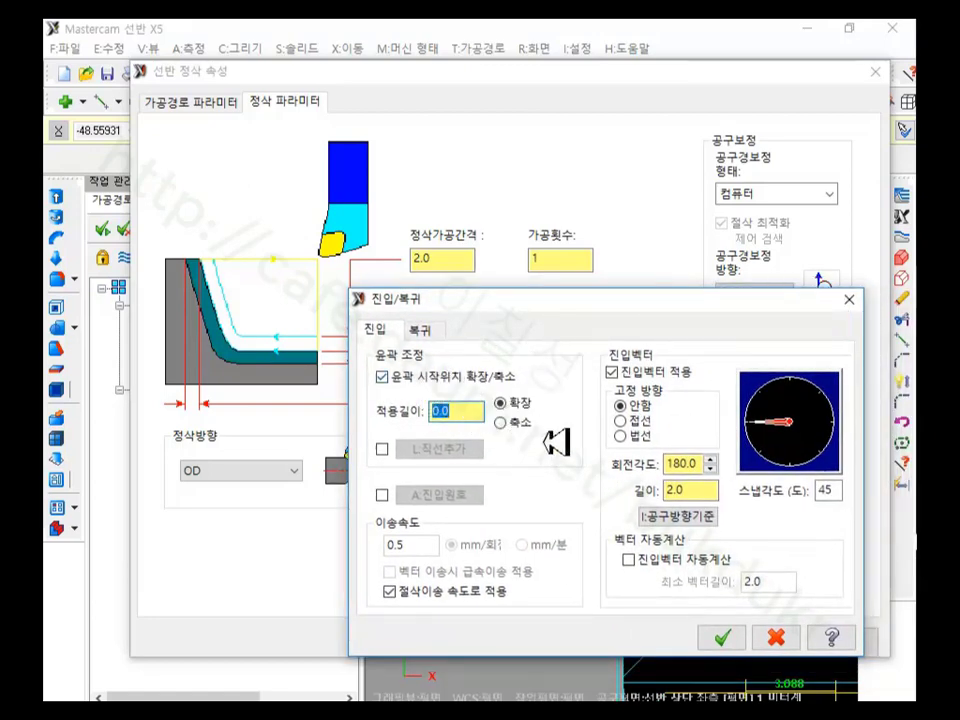
click(777, 438)
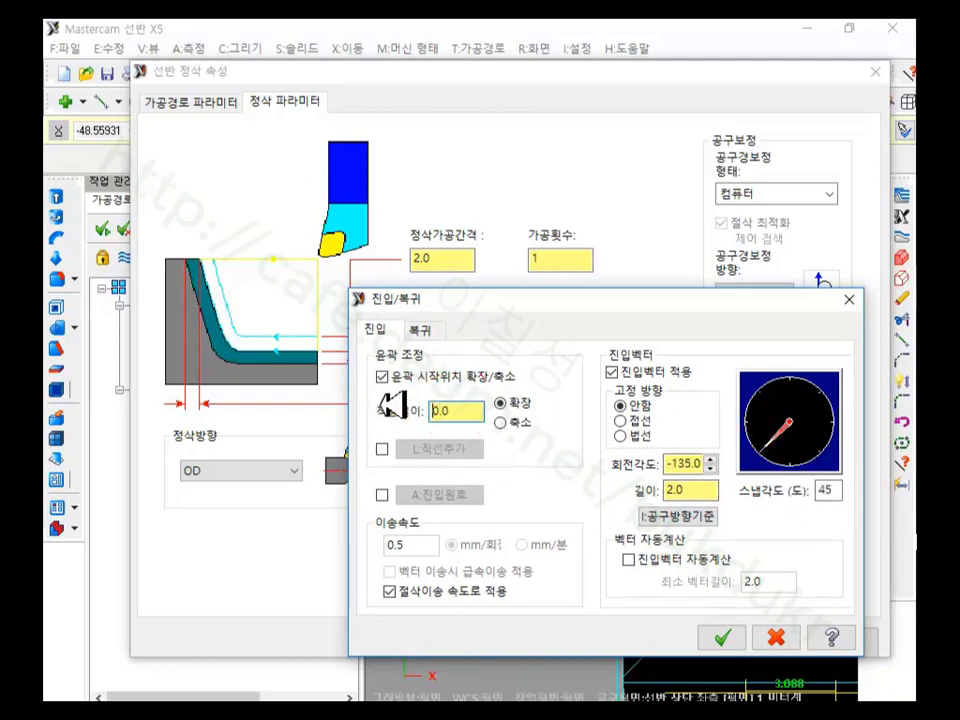
click(451, 411)
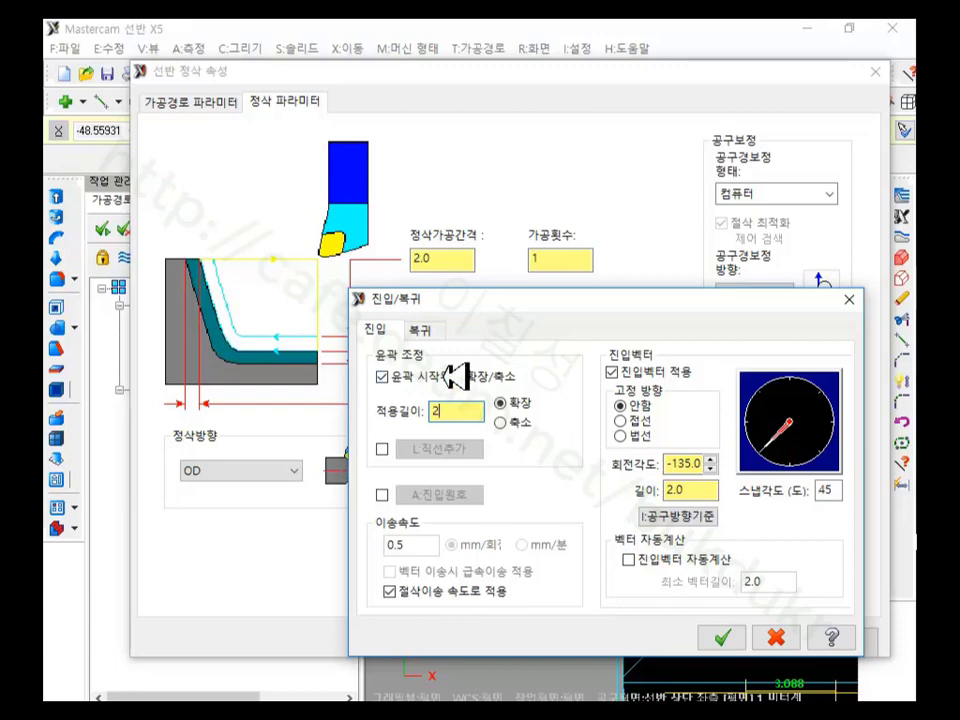
Step: Enable contour end extension of 2 for the lead-out (복귀), and accept the lead-in/out settings and finishing parameters
click(432, 327)
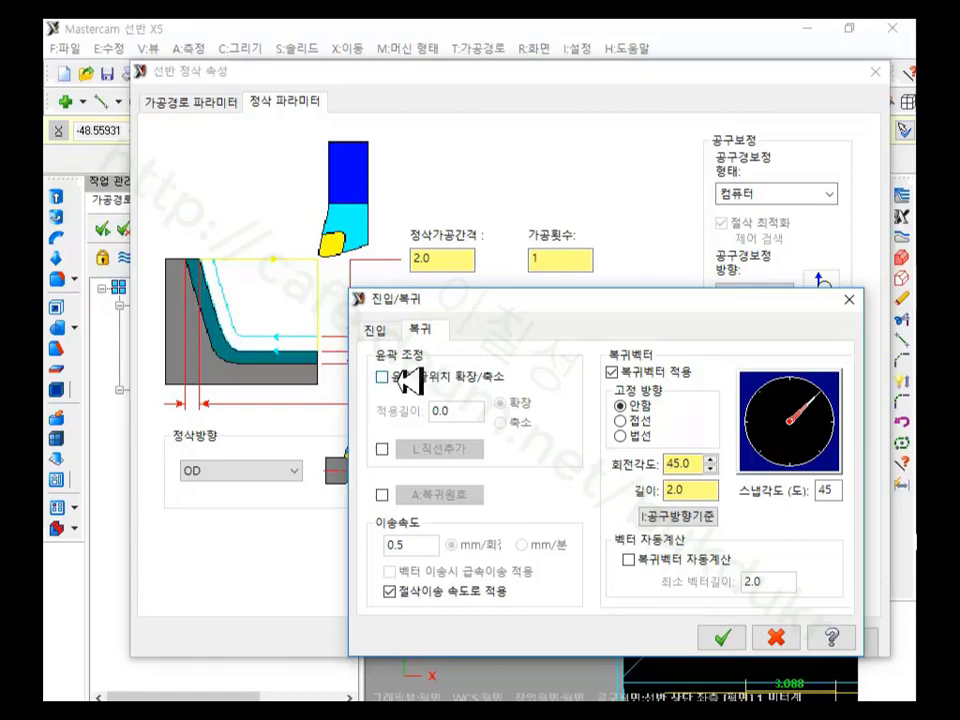
click(382, 377)
double_click(445, 411)
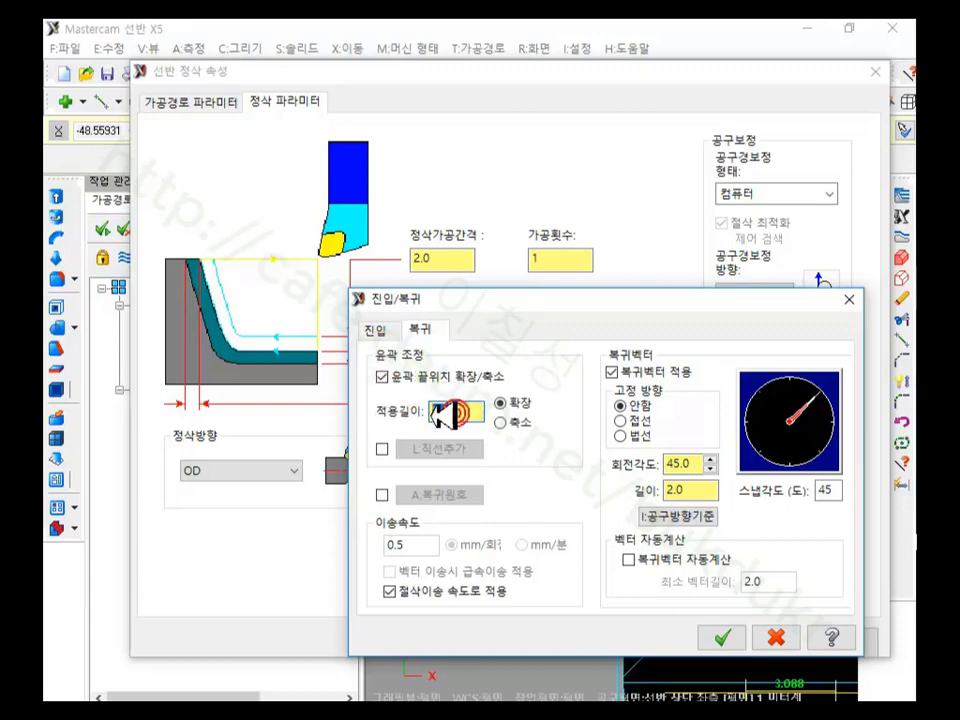
text(2)
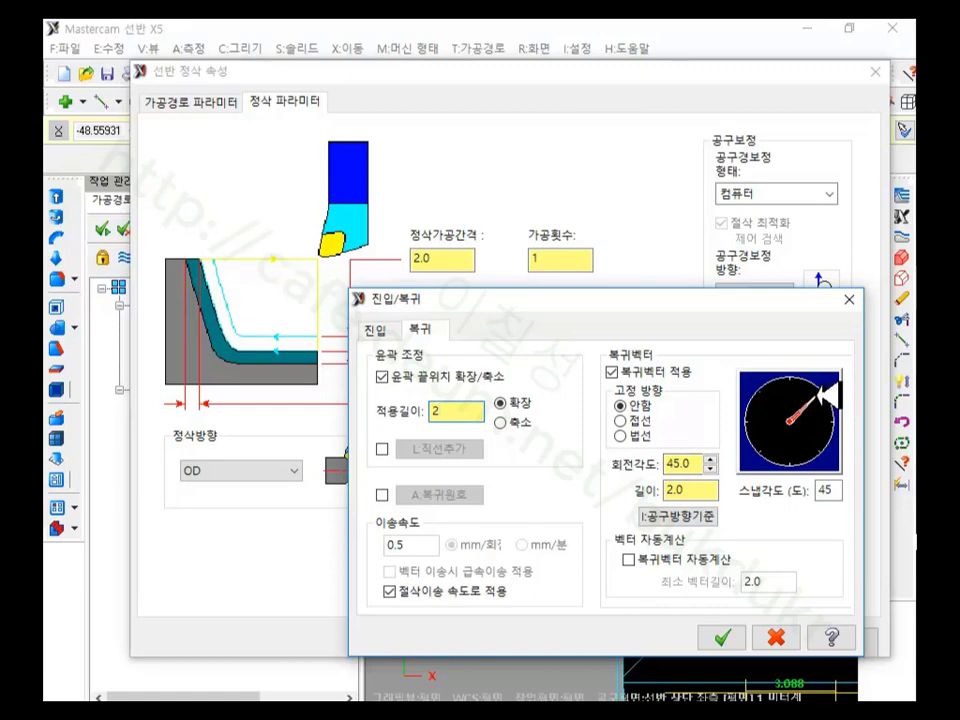
click(733, 637)
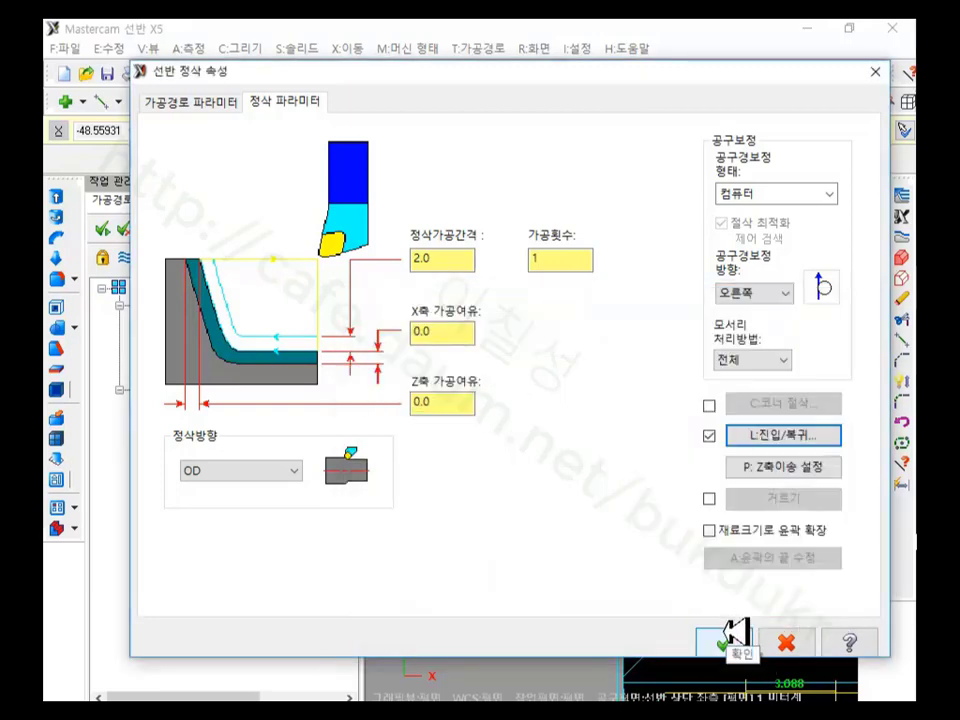
click(735, 636)
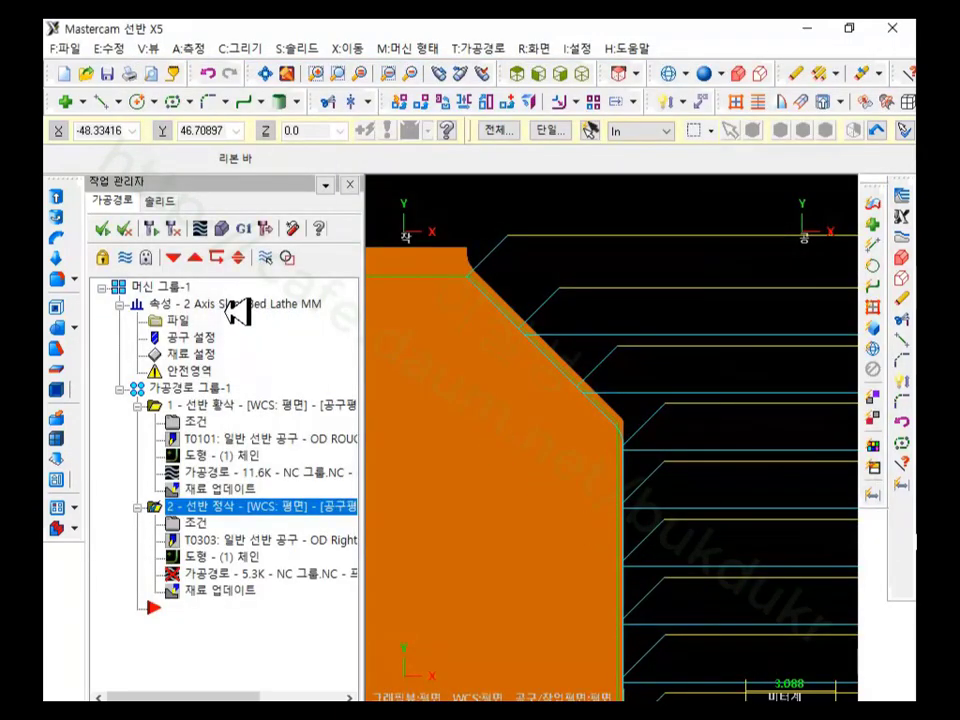
Step: Regenerate the finishing toolpath and inspect its exit at the chamfer and its entry at the front face
click(157, 228)
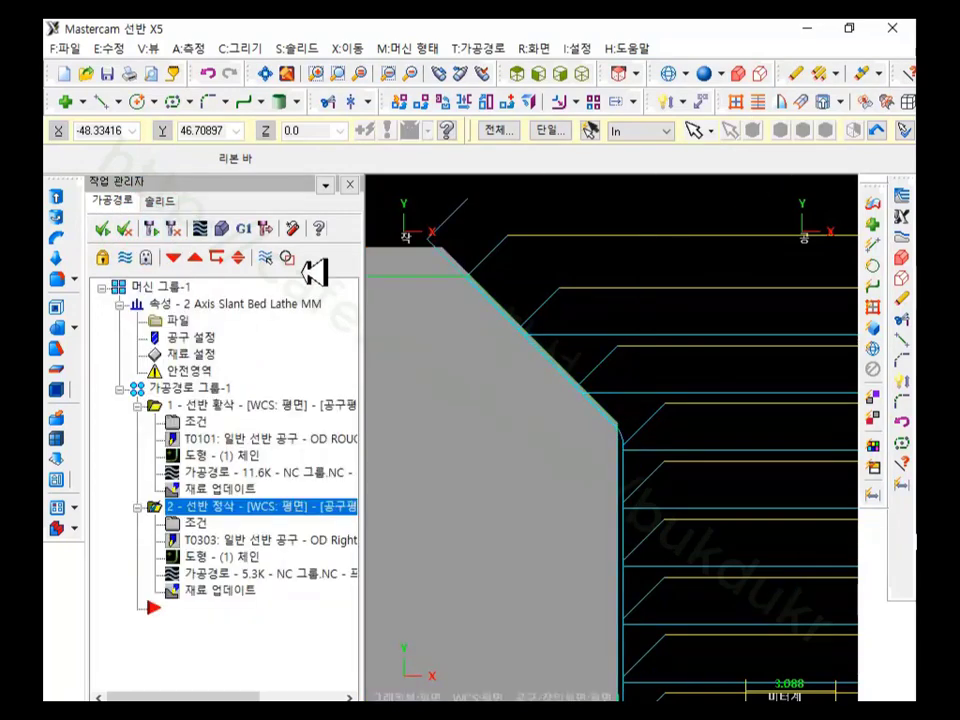
scroll(525, 330, up, 4)
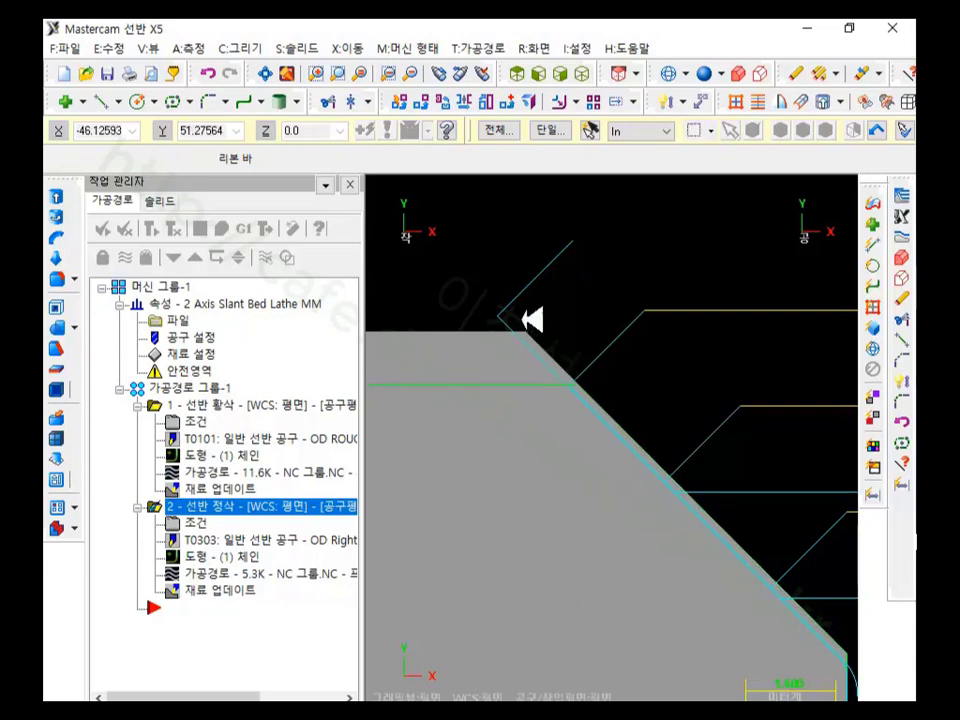
scroll(457, 235, down, 3)
scroll(455, 295, down, 6)
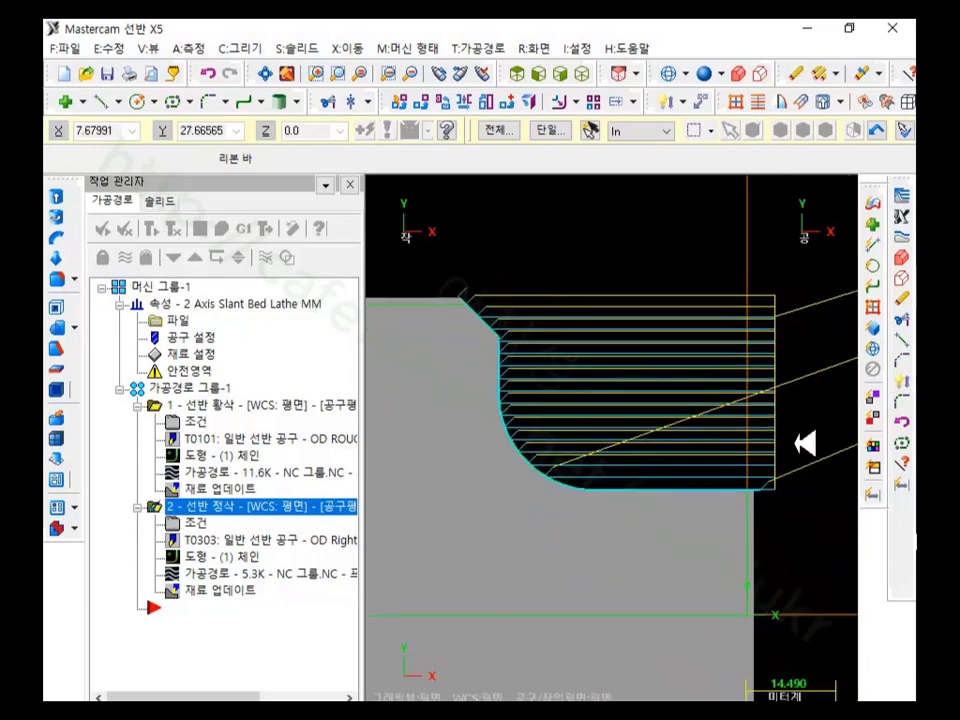
scroll(780, 480, up, 9)
scroll(700, 500, down, 2)
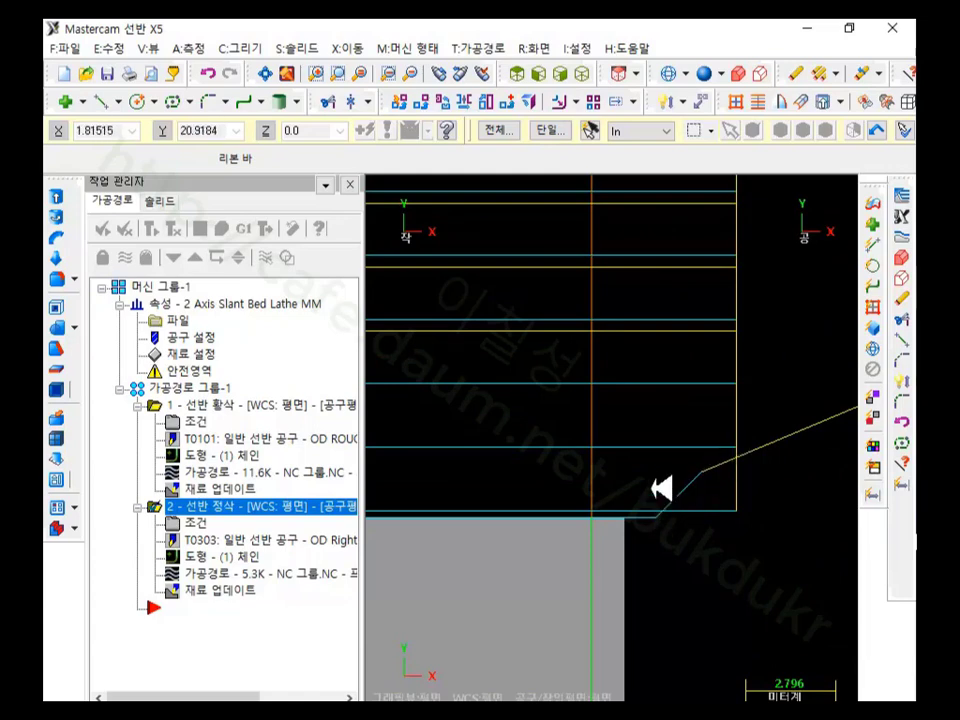
Step: Change the finishing operation's lead-in vector angle to 180 degrees, accept the parameters and regenerate the toolpath
click(190, 521)
click(783, 435)
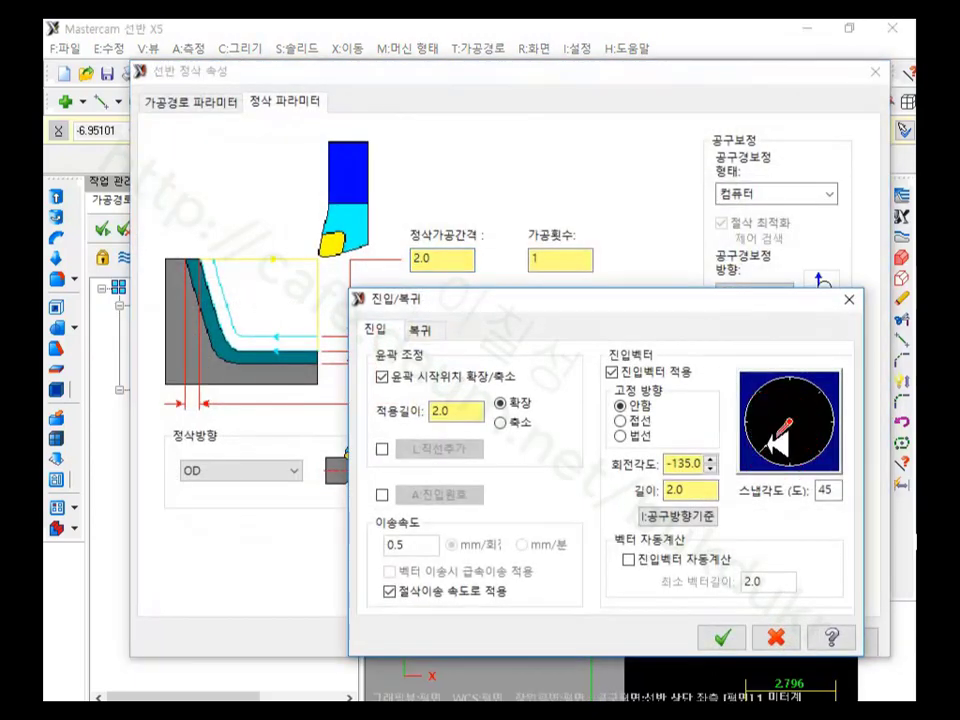
click(818, 421)
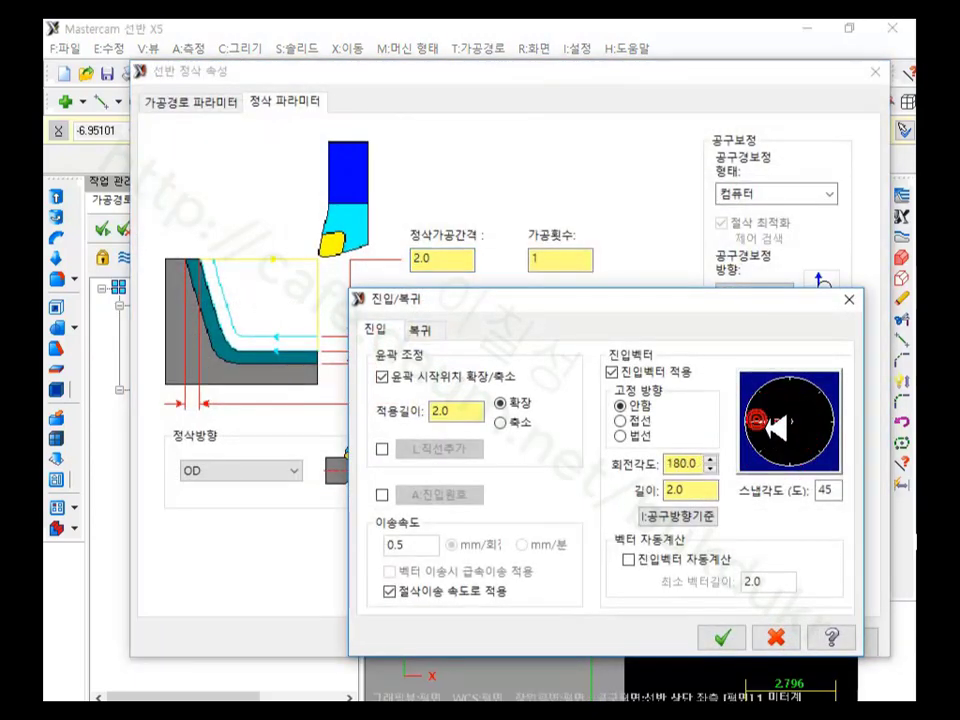
click(722, 636)
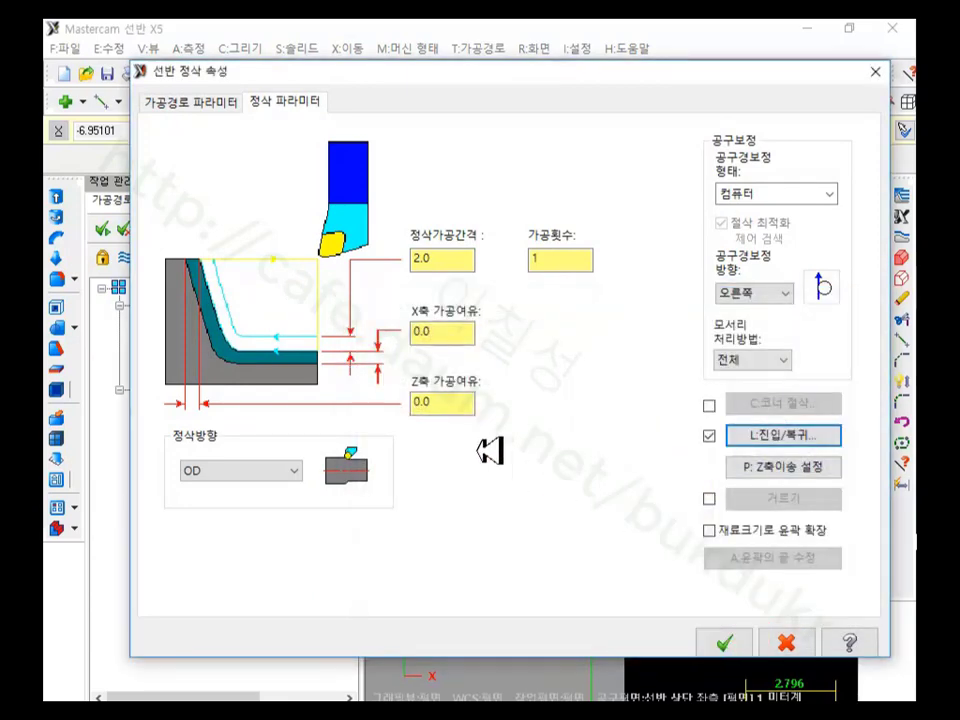
click(726, 642)
click(160, 226)
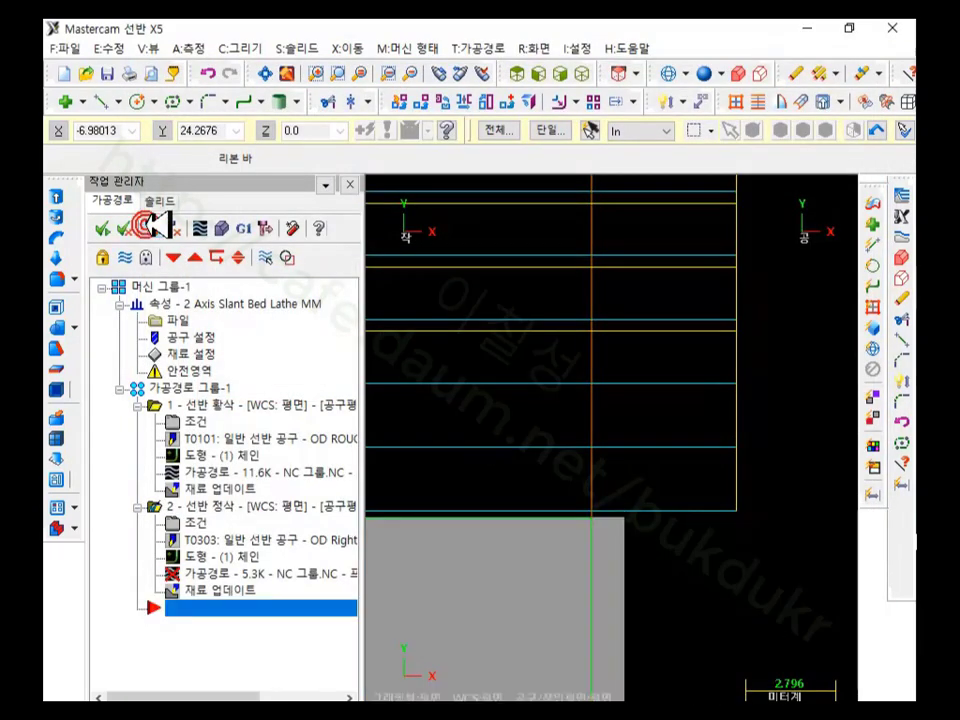
click(199, 228)
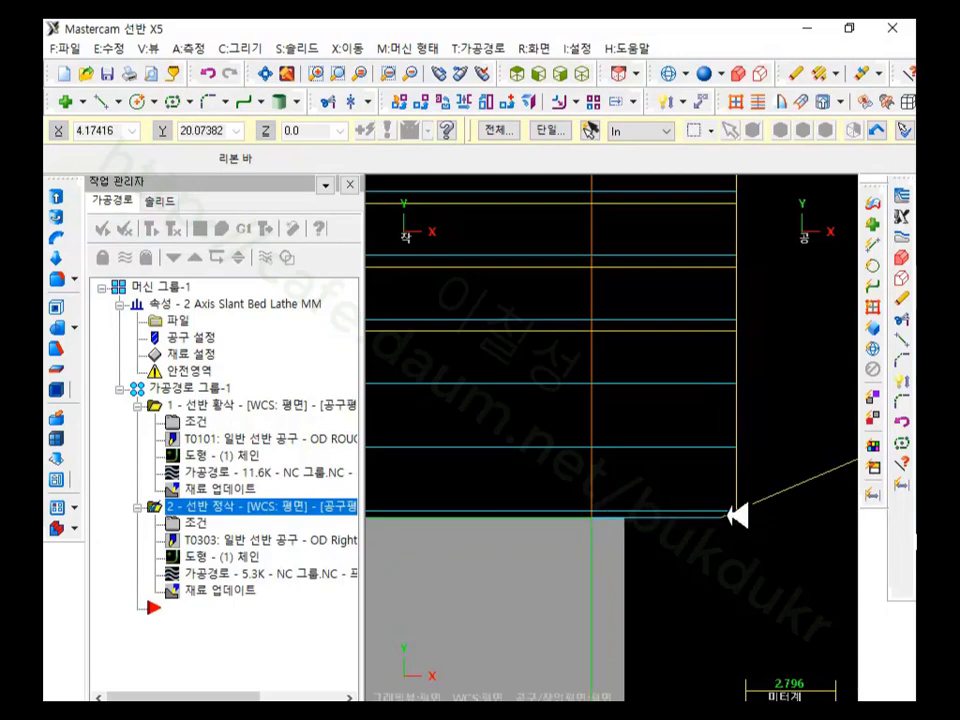
Step: Examine the finishing pass's entry and the stock at the part's front face, with toolpath group 1 (가공경로 그룹-1) selected
scroll(760, 515, down, 4)
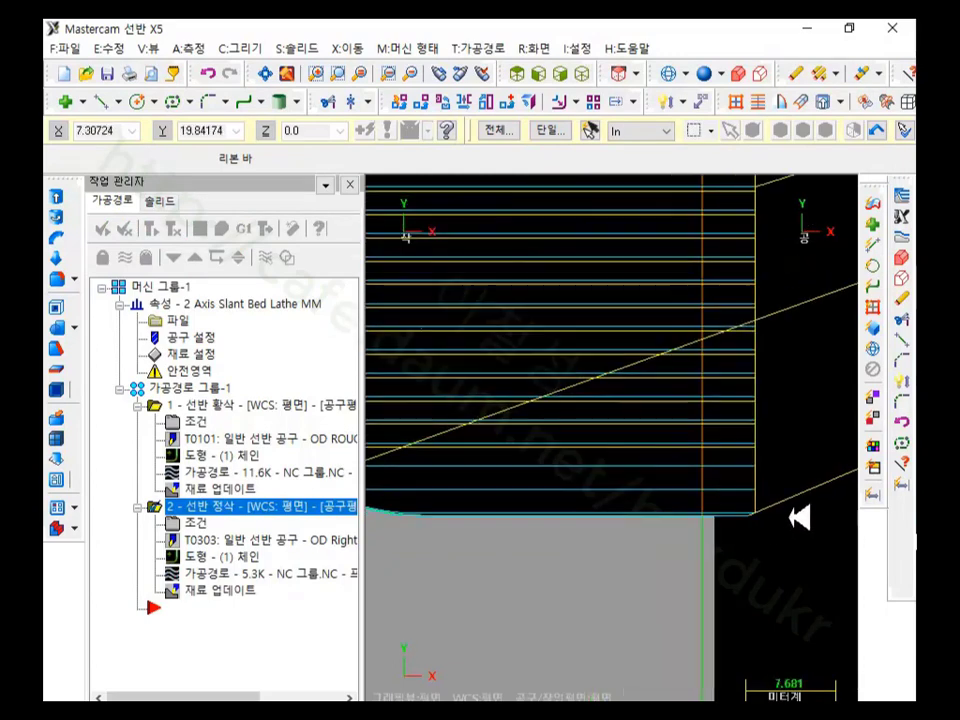
scroll(800, 518, down, 2)
scroll(790, 516, up, 1)
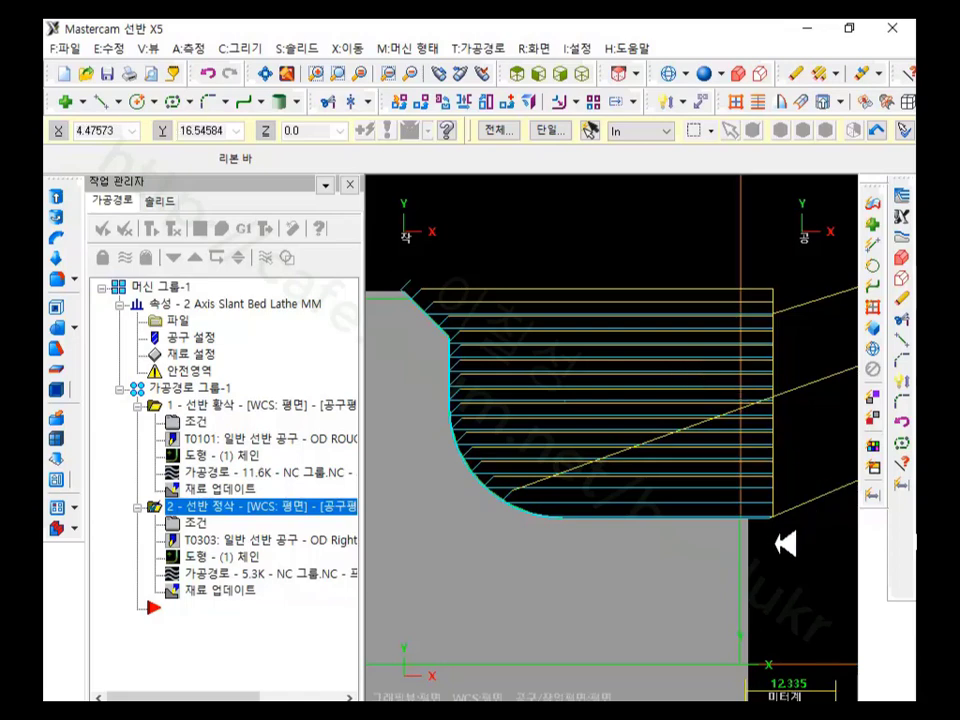
scroll(784, 543, up, 4)
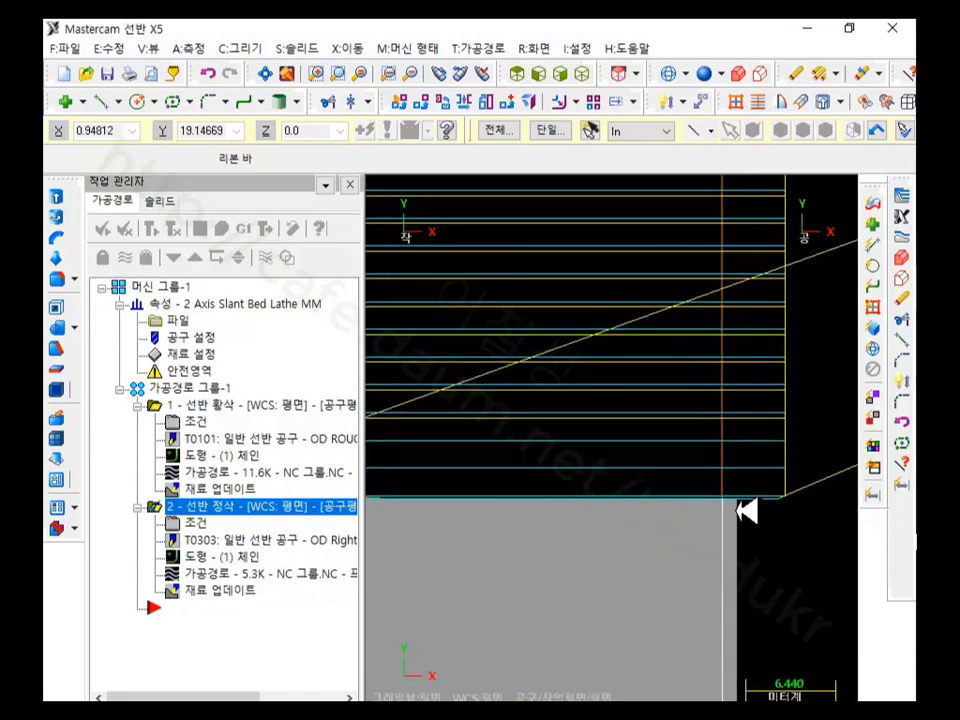
click(735, 500)
scroll(790, 500, down, 4)
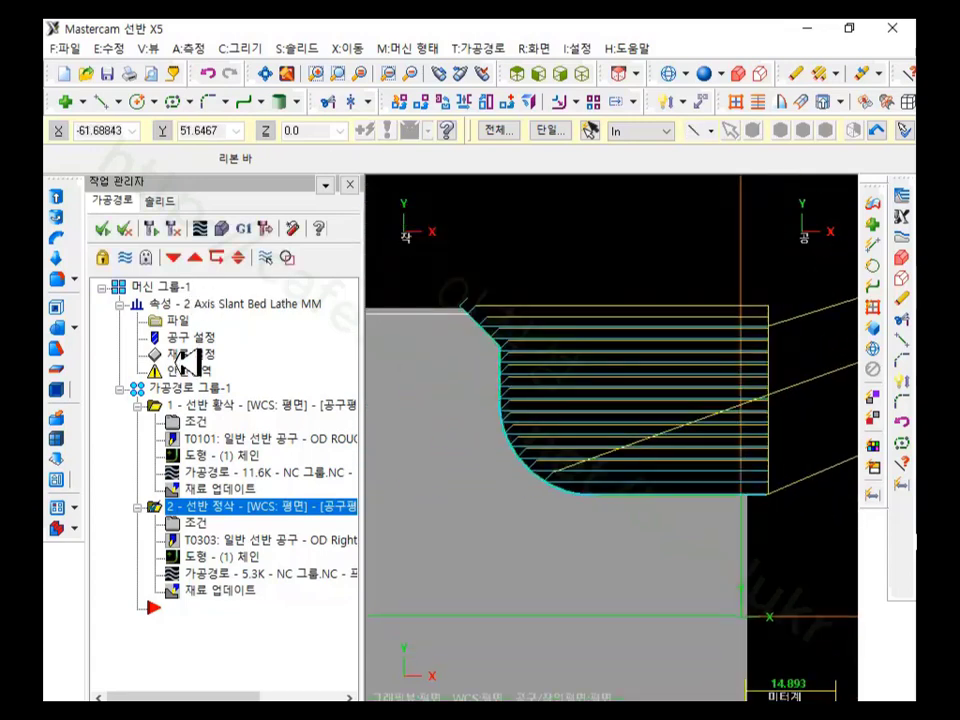
click(150, 387)
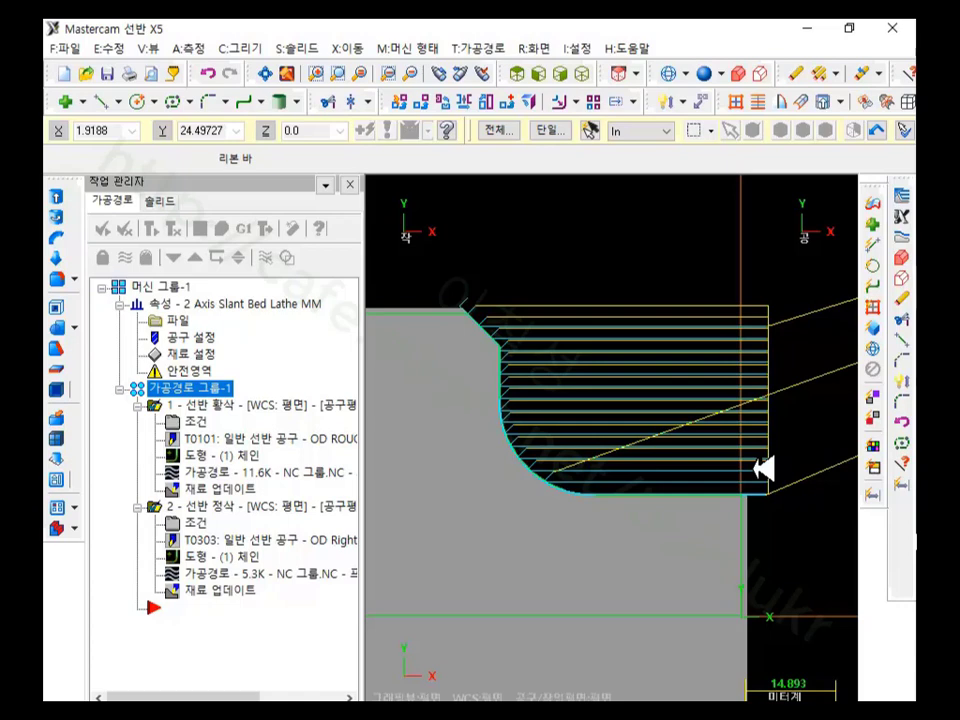
scroll(740, 378, down, 2)
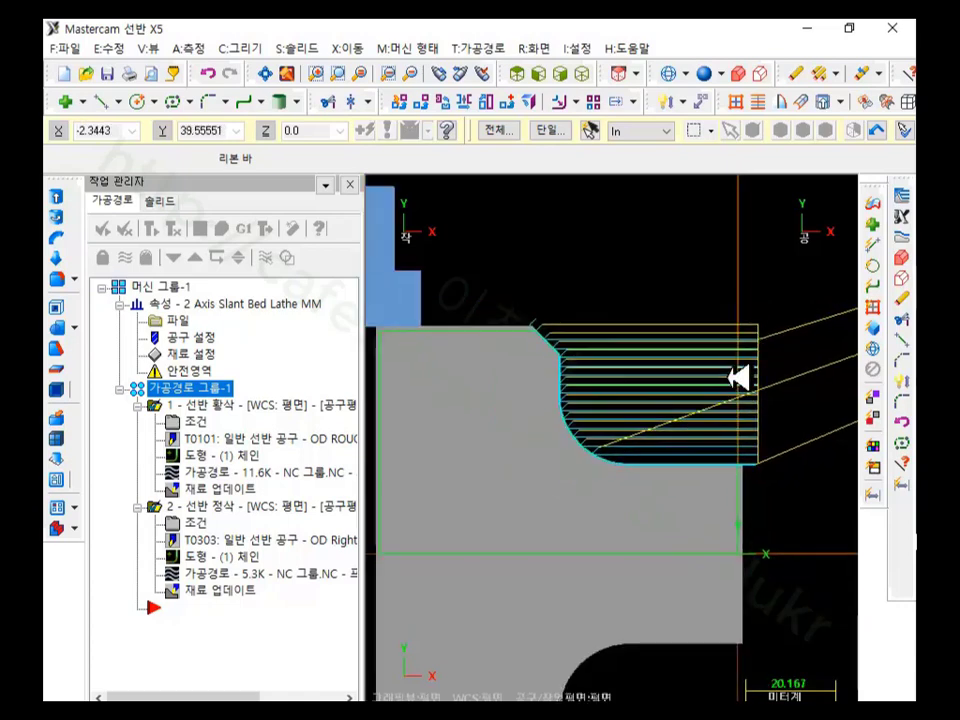
scroll(761, 446, down, 1)
scroll(793, 508, up, 3)
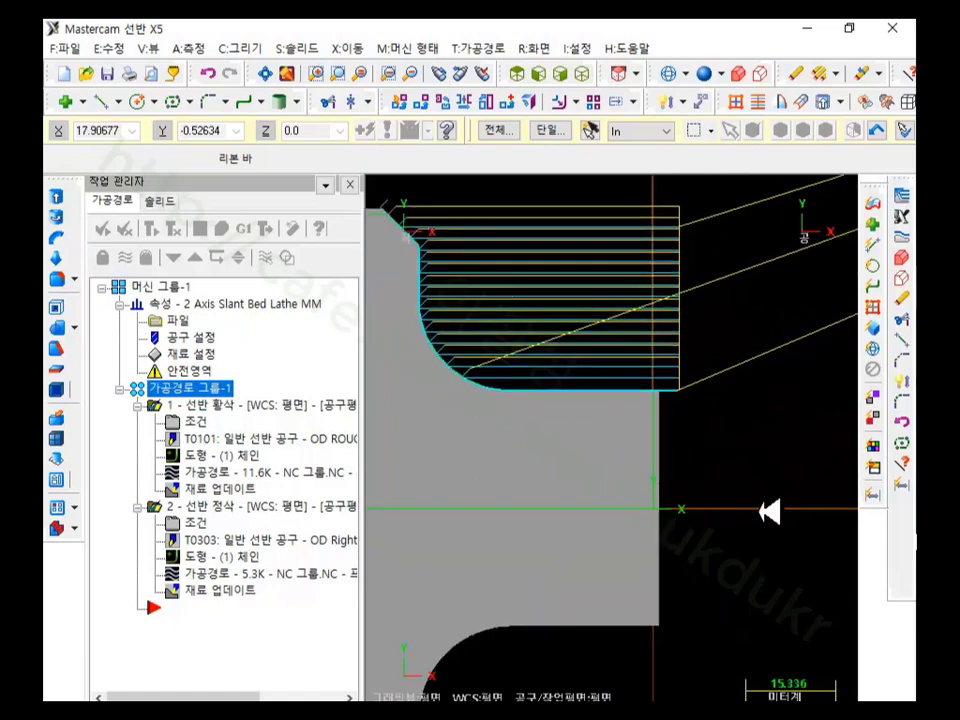
scroll(681, 444, up, 1)
scroll(651, 375, up, 2)
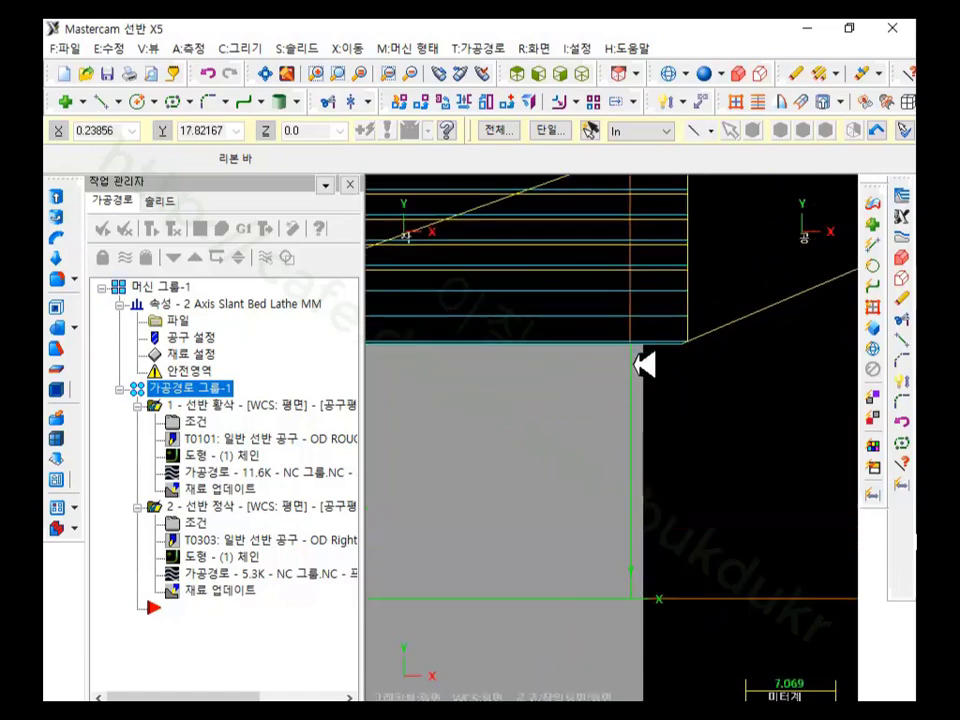
scroll(630, 413, down, 1)
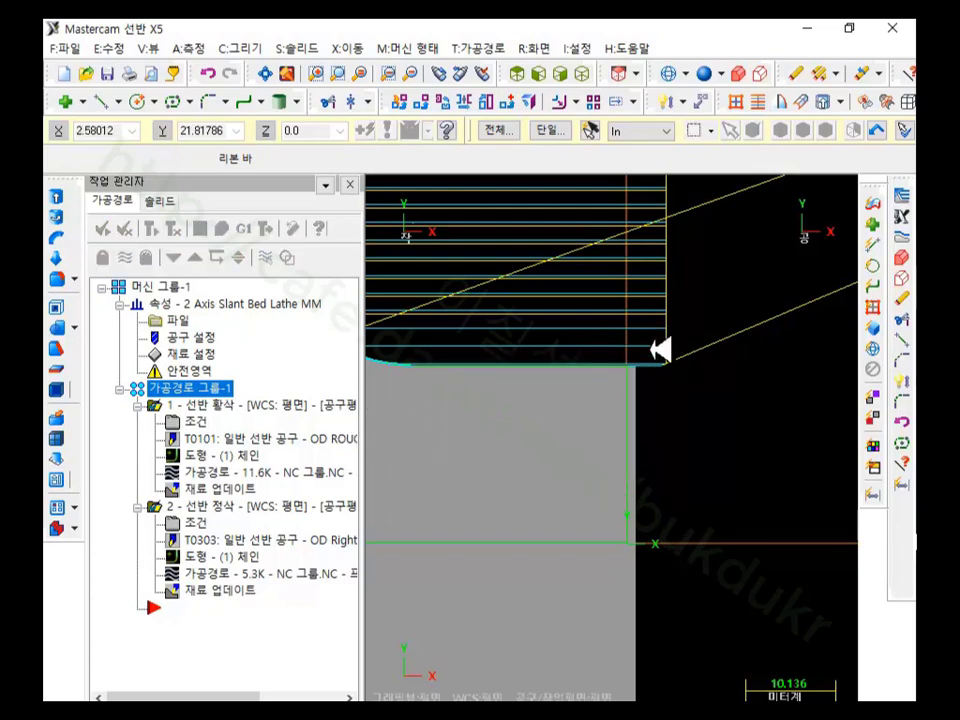
Step: Start a facing (단면가공) operation and choose the T0303 R0.4 OD Right 55 deg tool
click(495, 46)
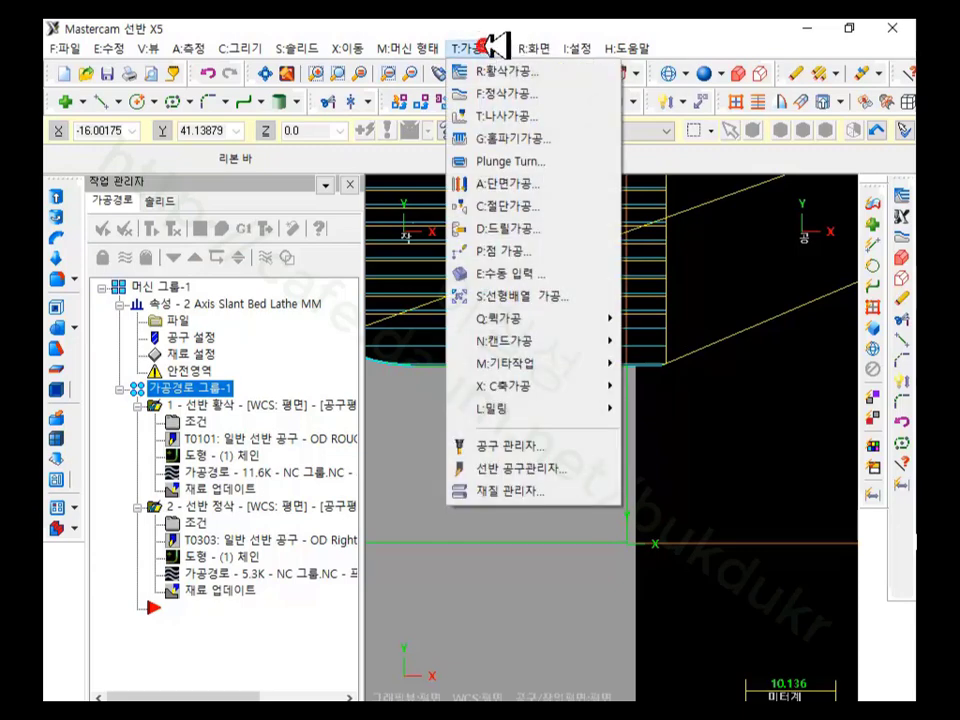
click(520, 183)
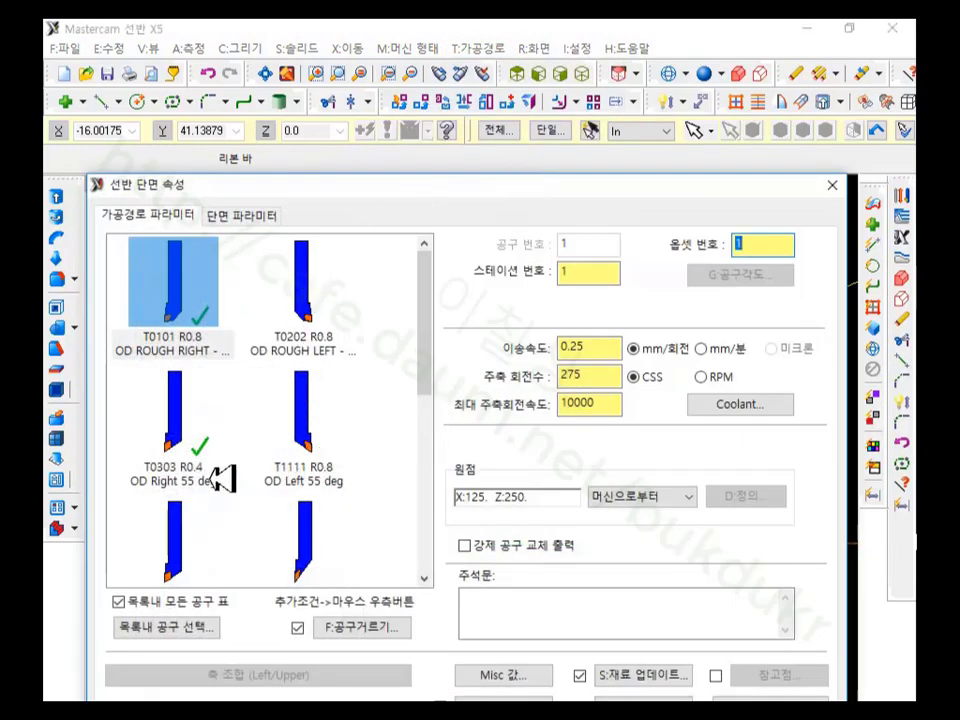
click(190, 432)
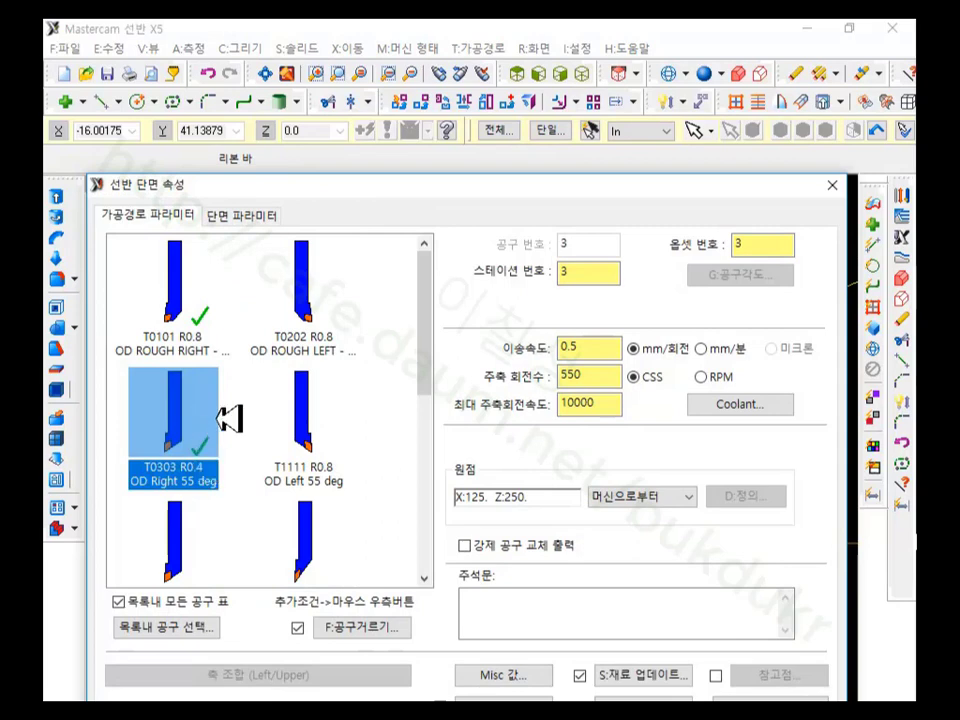
Step: Set the facing feed rate to 0.15 mm/rev, the spindle speed to 500 in RPM mode and the maximum spindle speed to 500
click(606, 347)
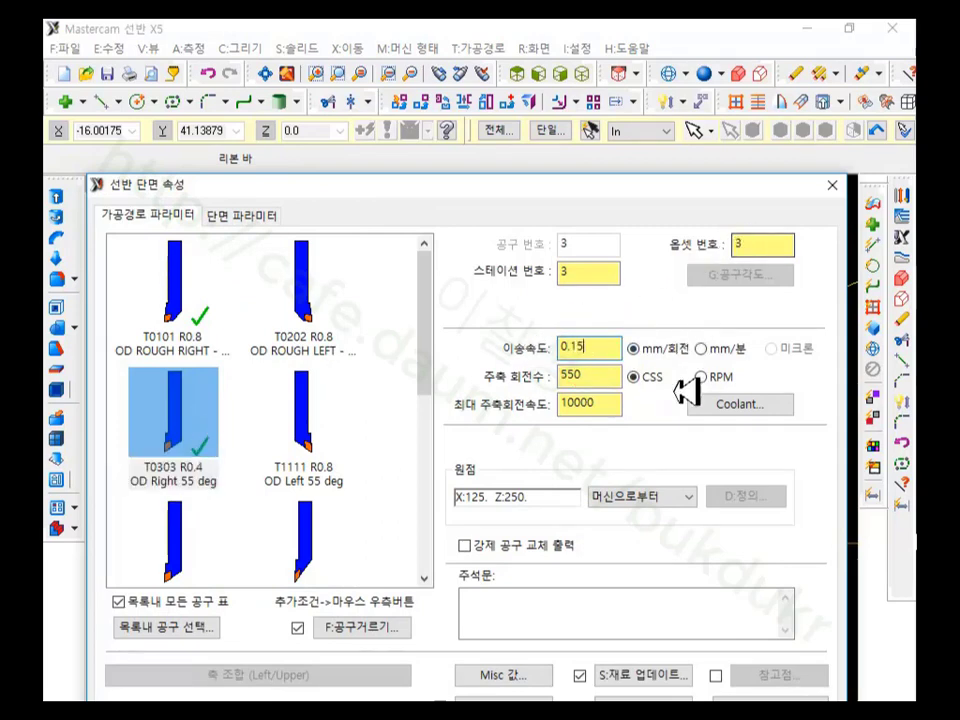
click(702, 376)
double_click(589, 377)
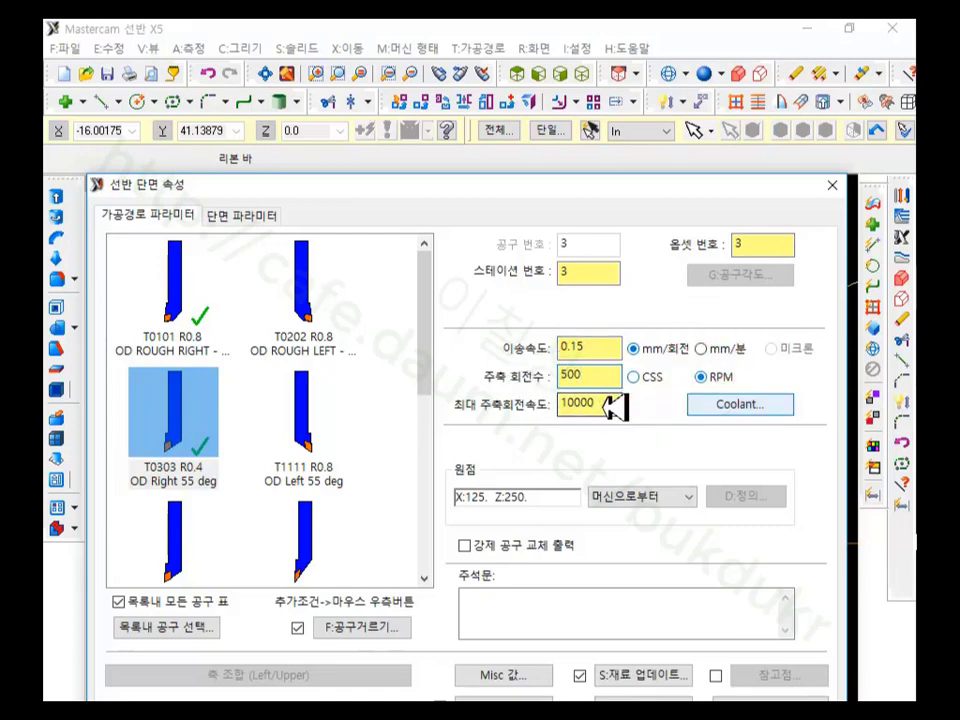
click(600, 403)
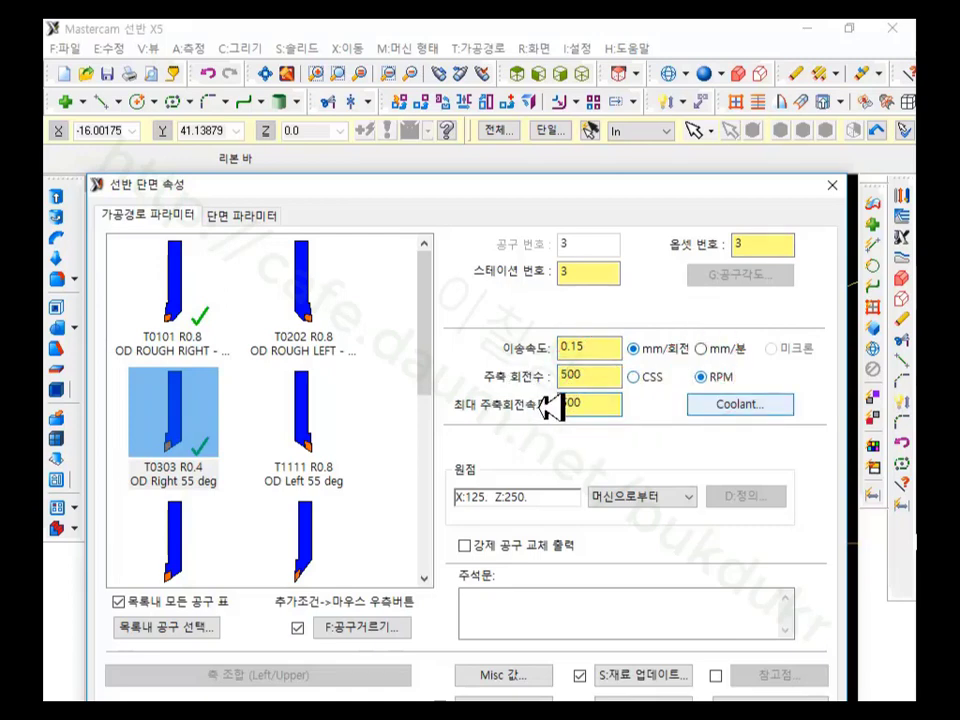
click(592, 376)
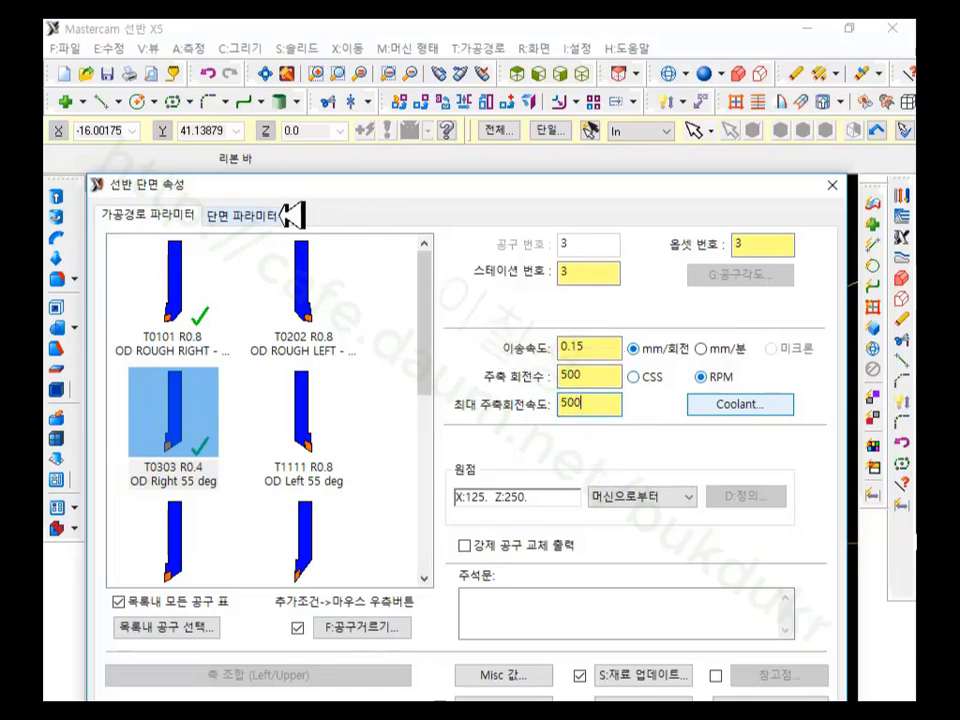
Step: Generate the facing toolpath using the stock as reference, with finish Z at 0.0 and stock to leave at 0.0
click(259, 212)
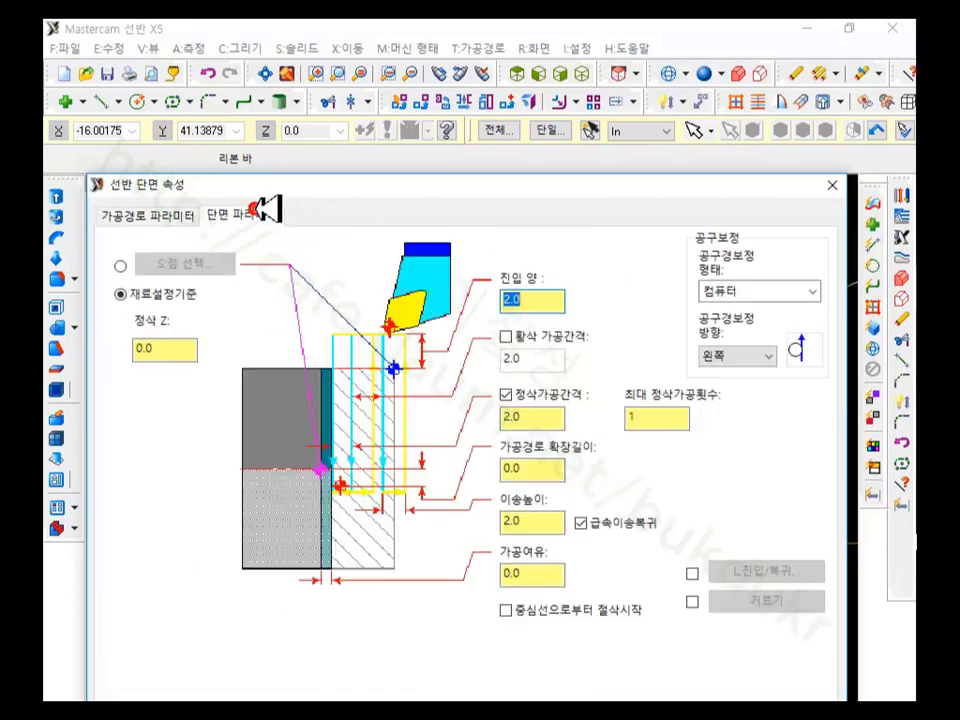
click(160, 350)
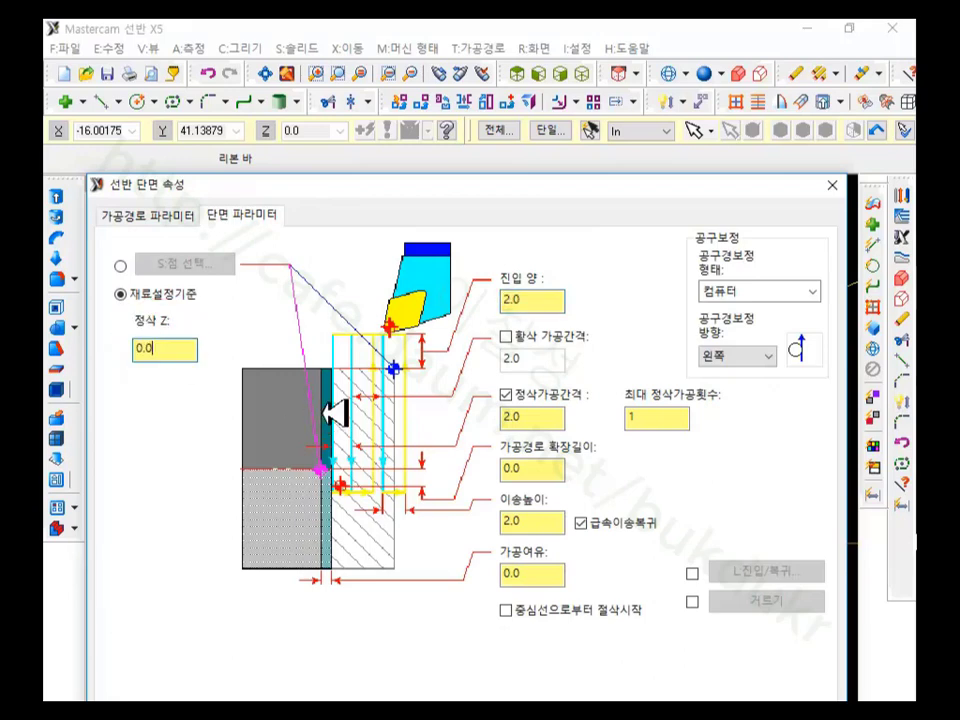
double_click(530, 575)
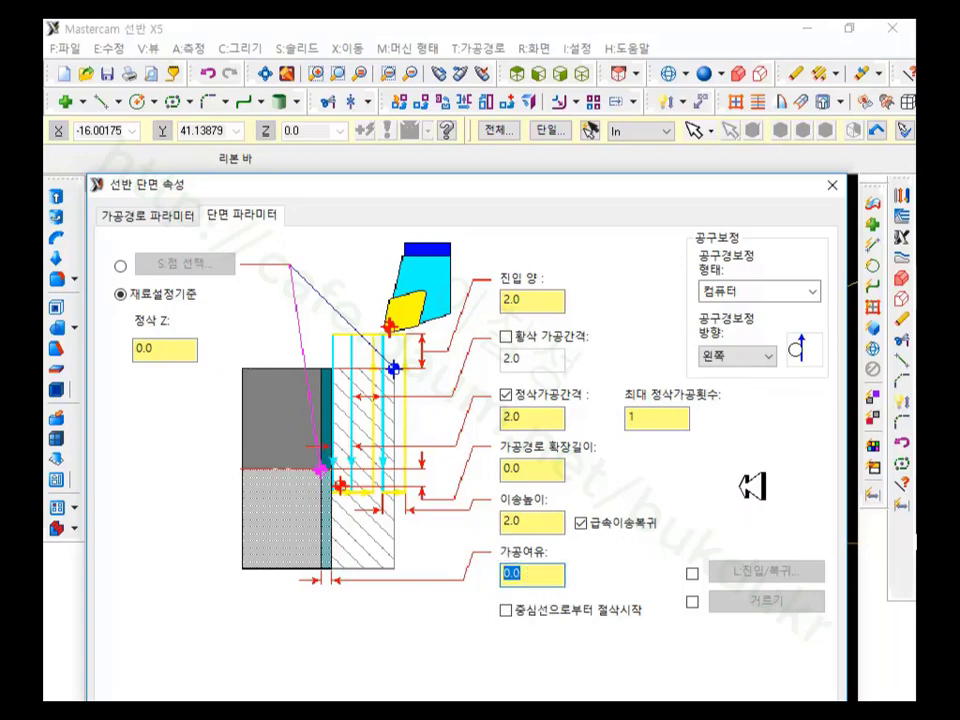
drag(662, 184, 686, 38)
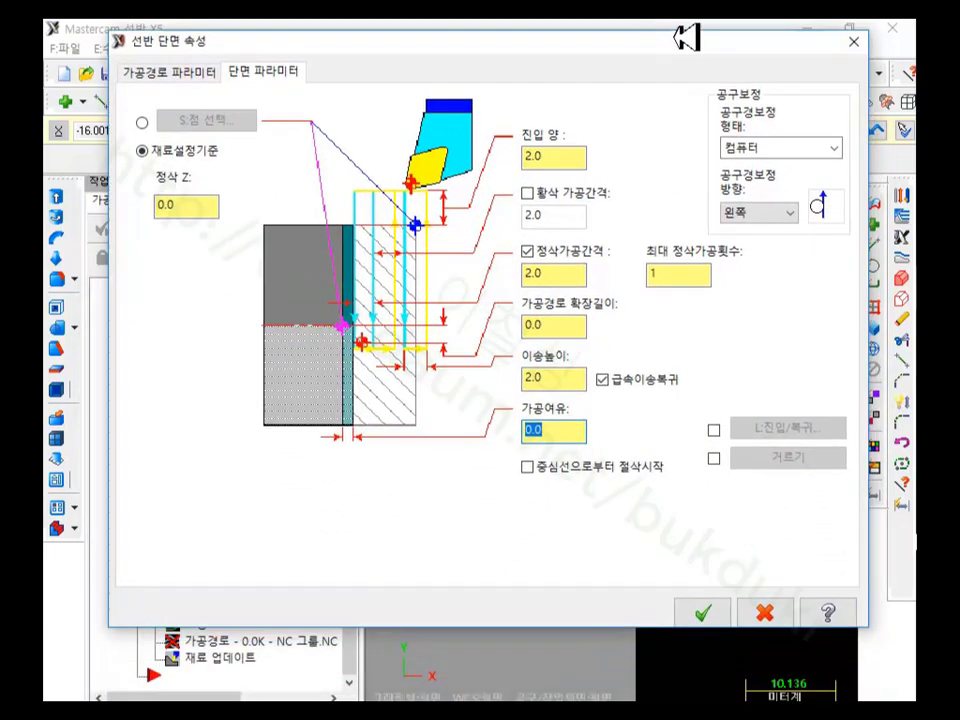
click(712, 612)
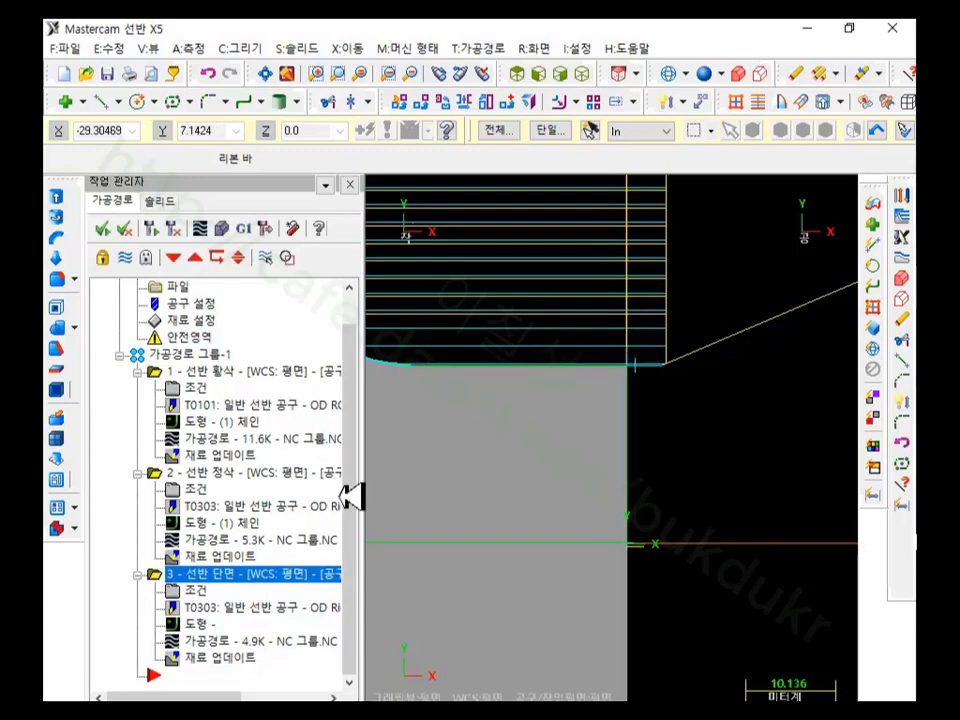
Step: Set the facing operation's entry amount (진입 양) to 10 and accept the parameters
click(187, 590)
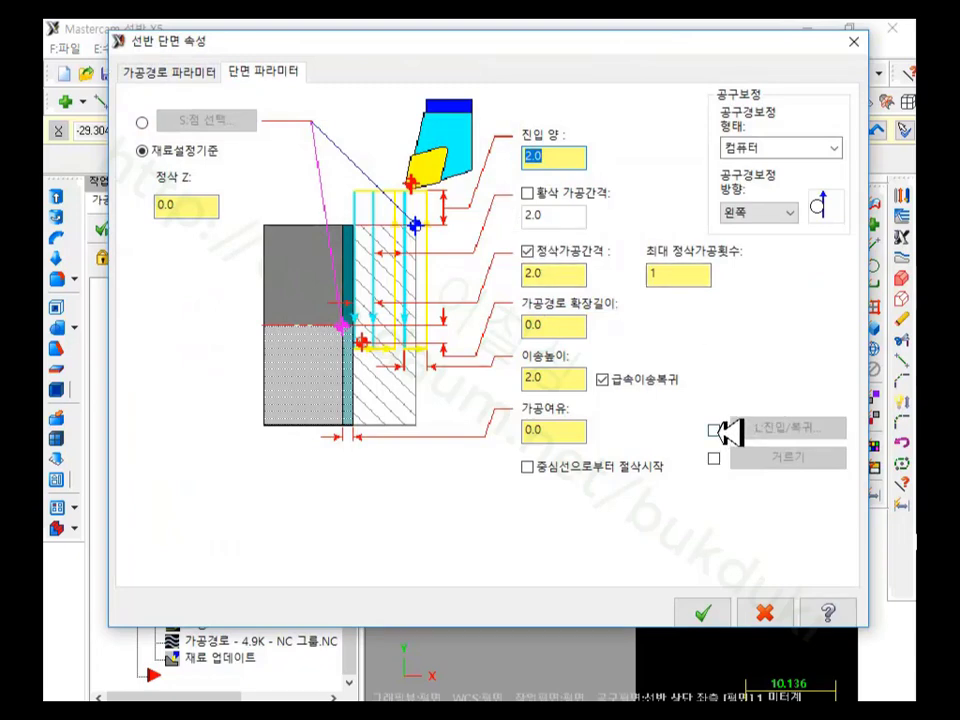
click(553, 161)
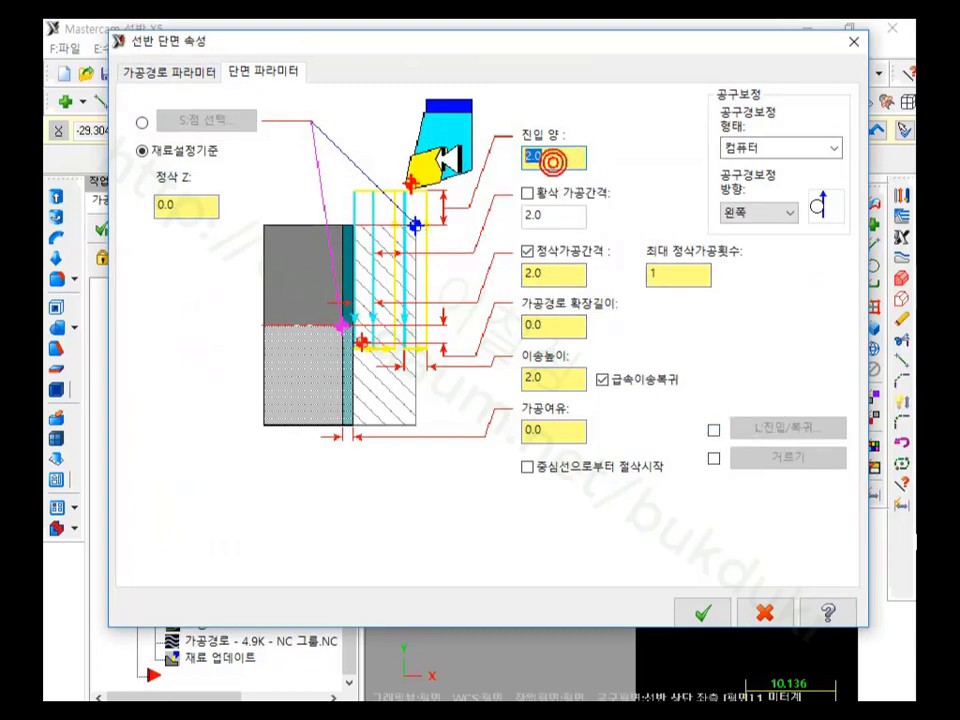
text(10)
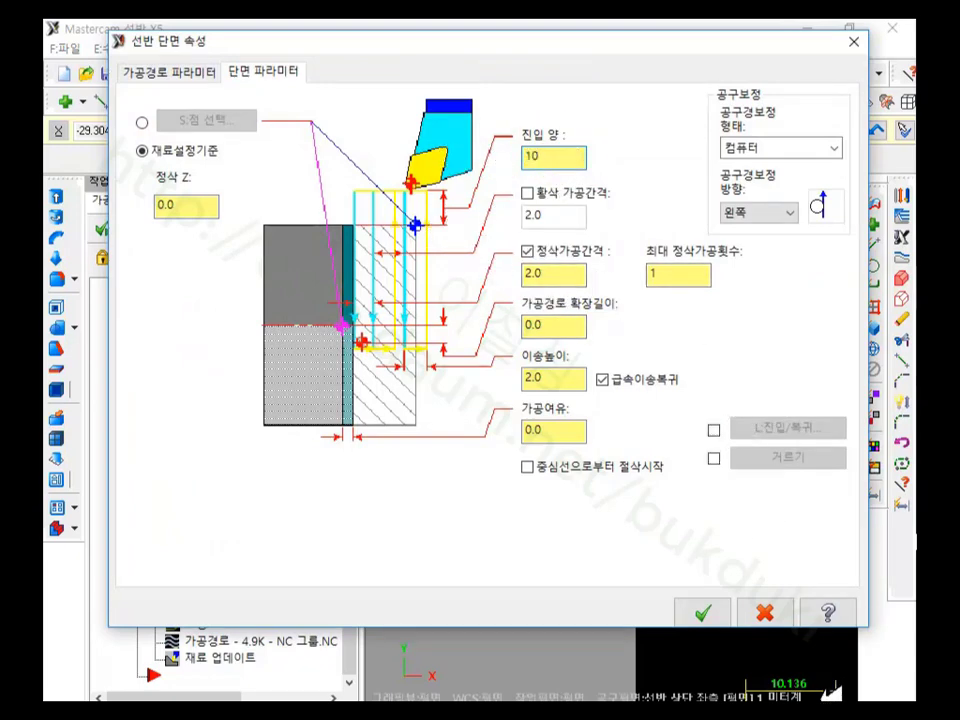
click(703, 612)
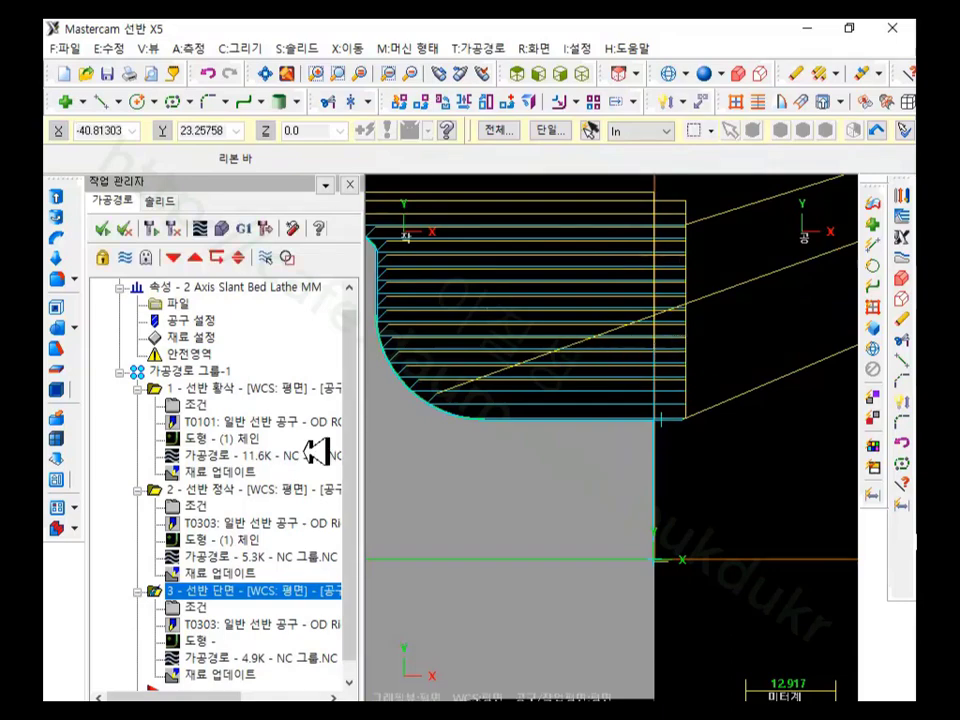
Step: Set the facing operation's entry amount (진입 양) to 2, accept the parameters and regenerate the toolpath
click(197, 607)
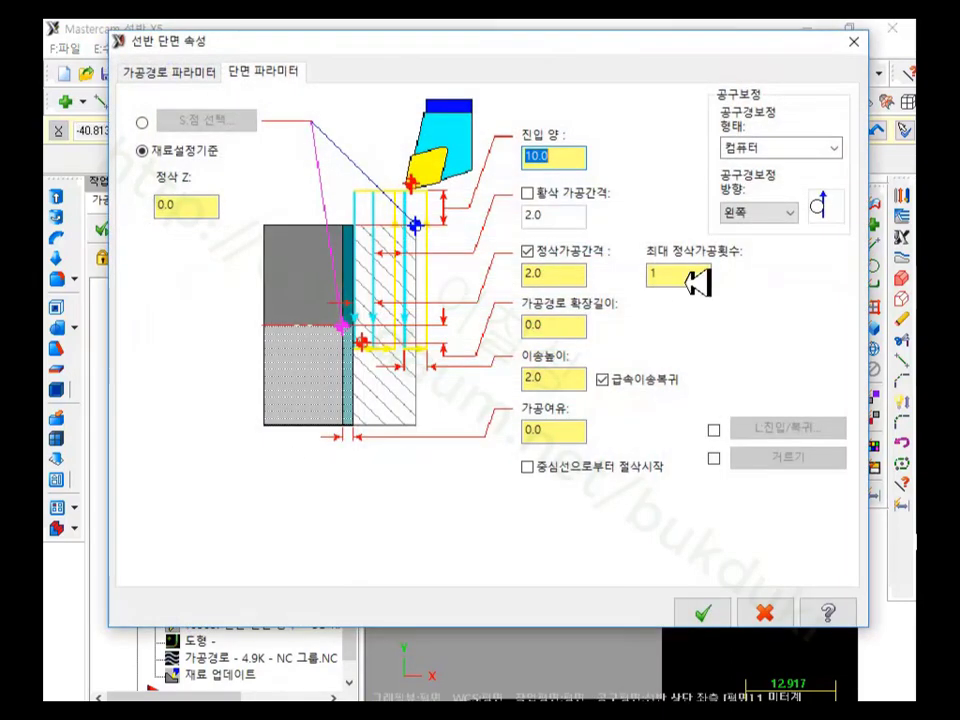
click(568, 153)
drag(568, 153, 458, 152)
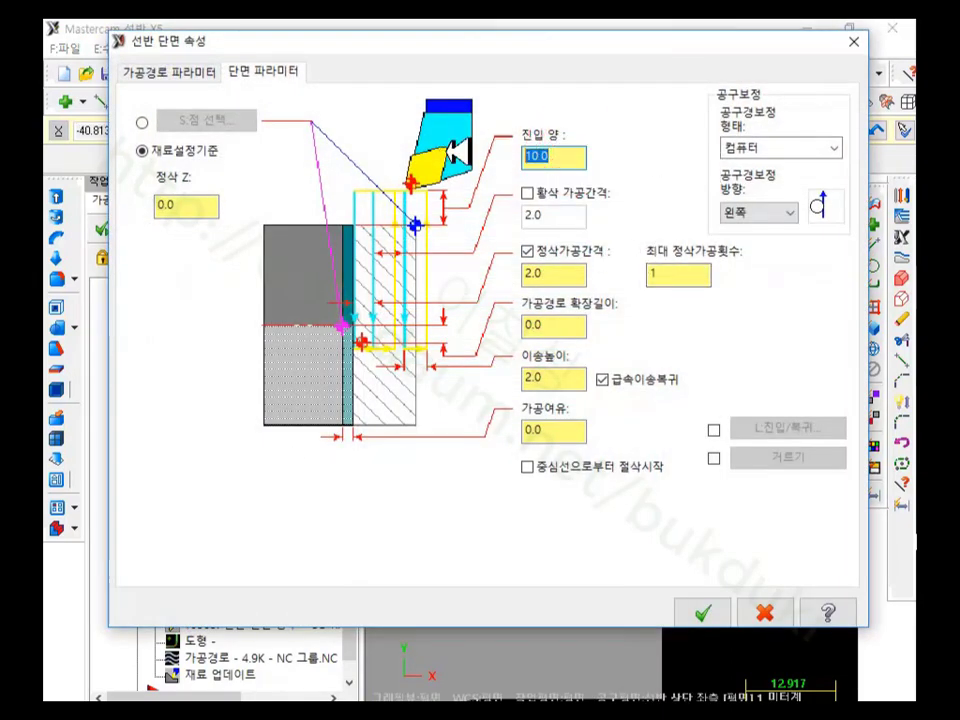
text(2)
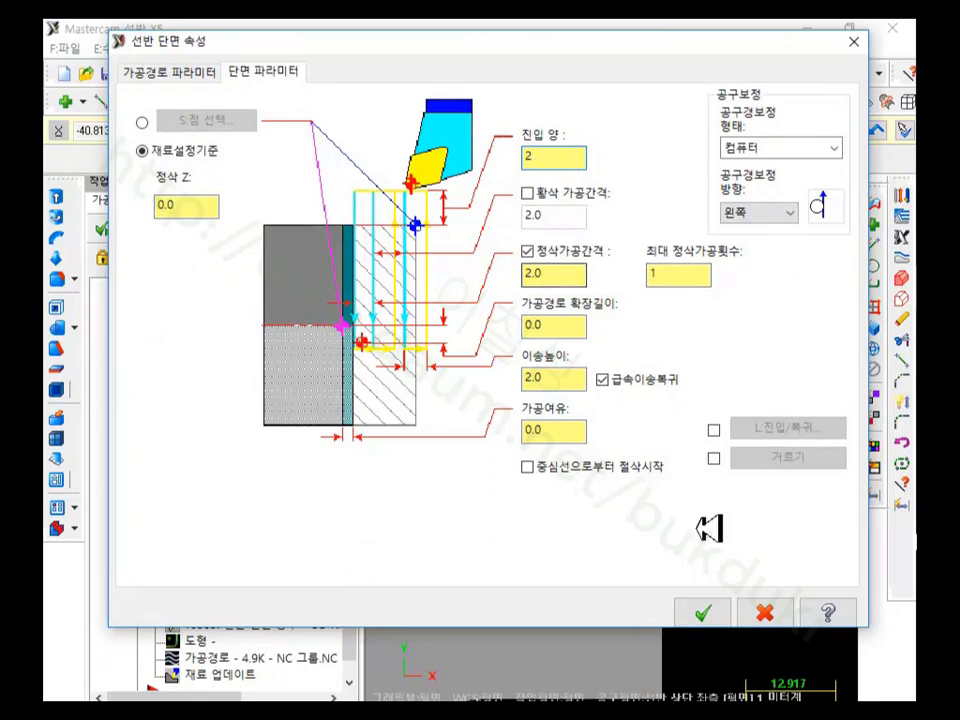
click(703, 613)
click(150, 228)
Step: Post all operations of toolpath group 1 (가공경로 그룹-1) as an .NC file, view the posting messages and reload the changed files in CIMCO Edit
scroll(760, 520, down, 3)
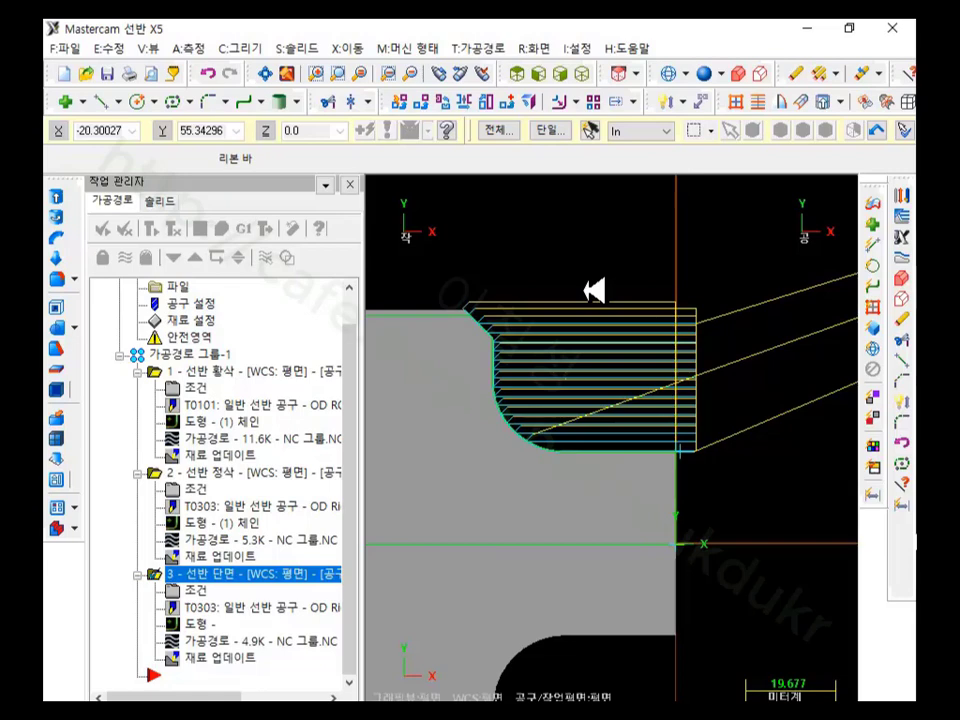
scroll(731, 459, up, 2)
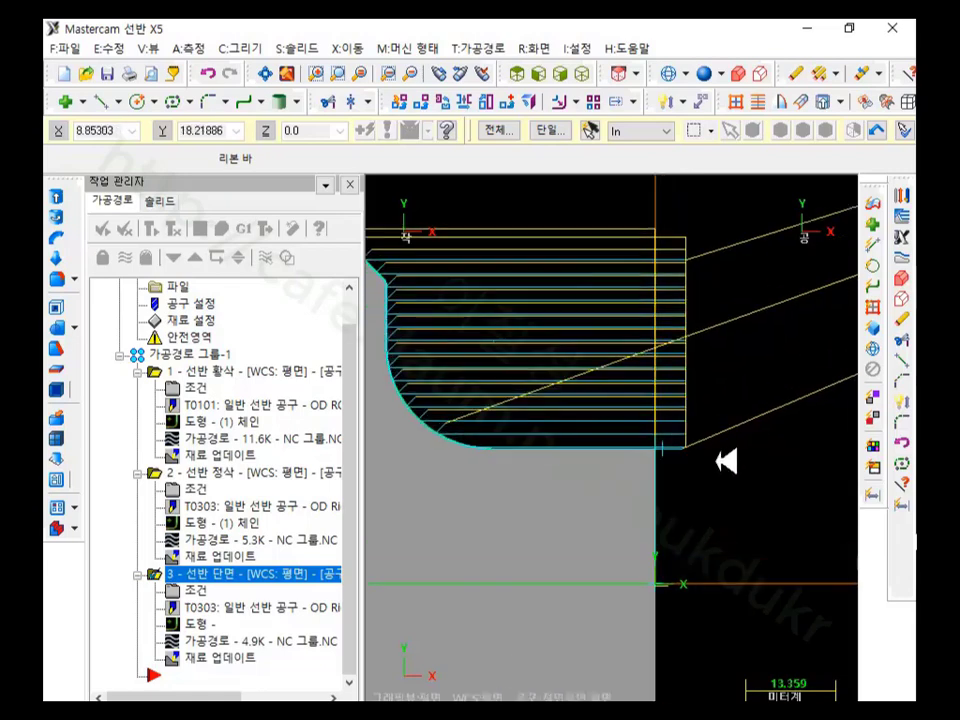
scroll(729, 461, down, 2)
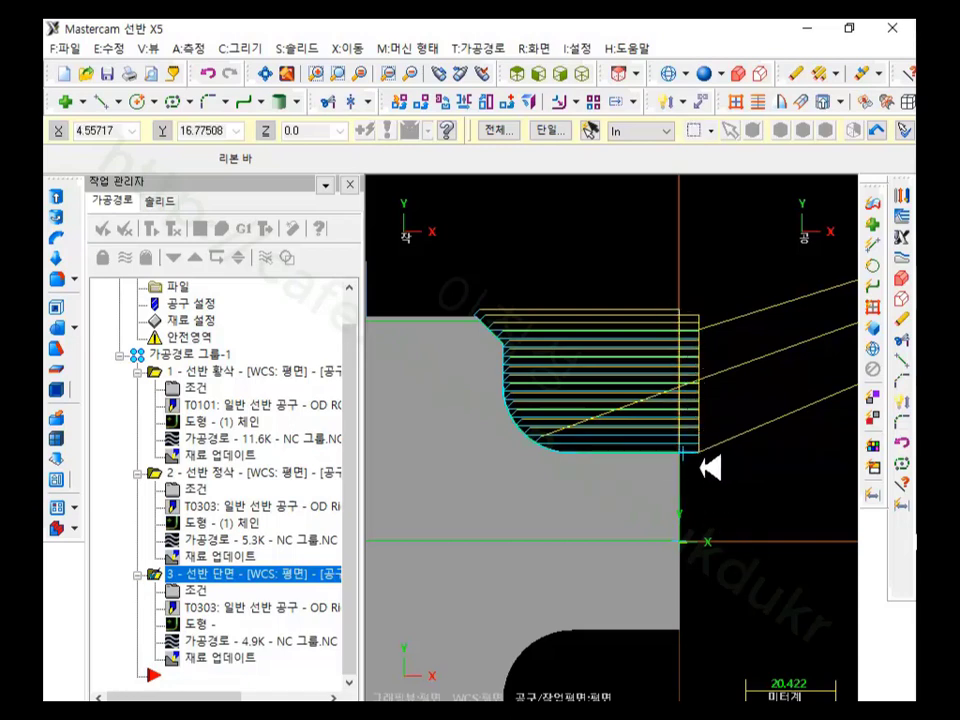
scroll(758, 561, down, 1)
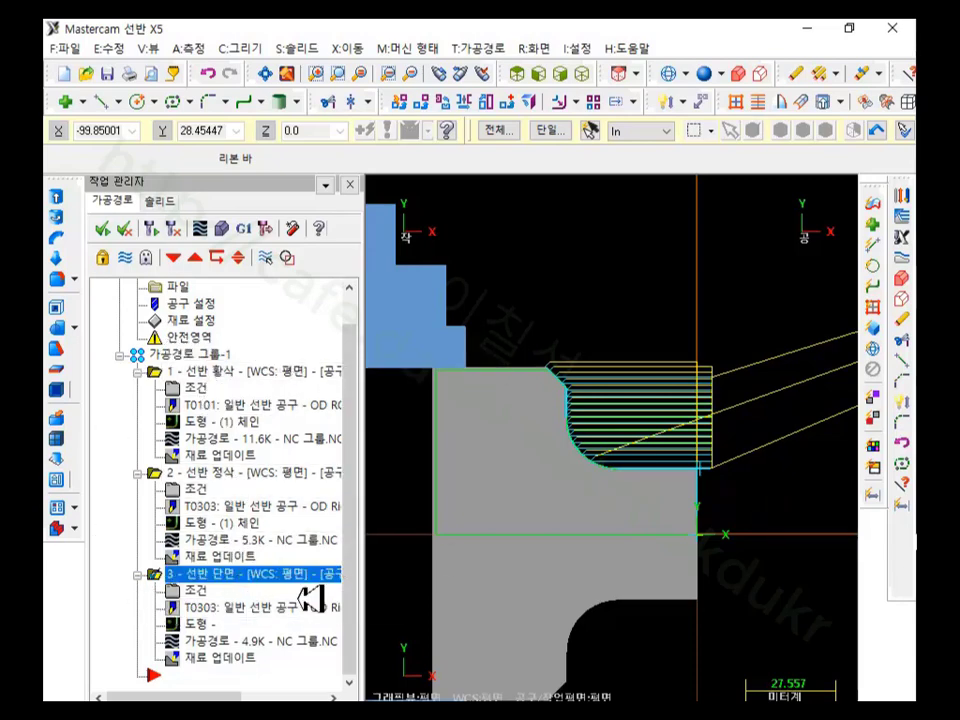
click(150, 355)
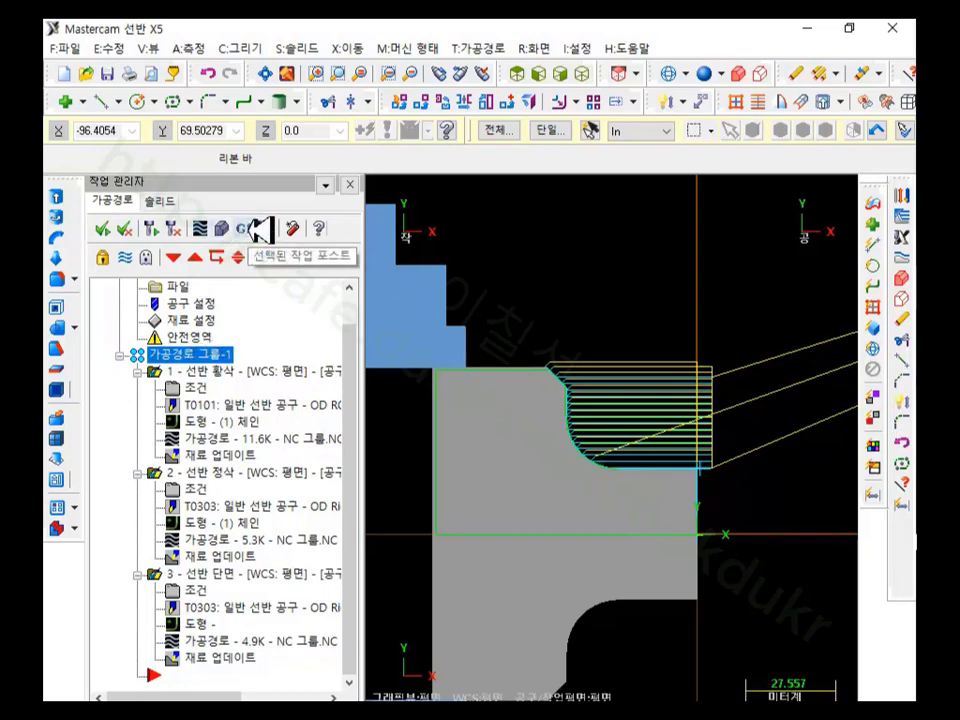
click(259, 230)
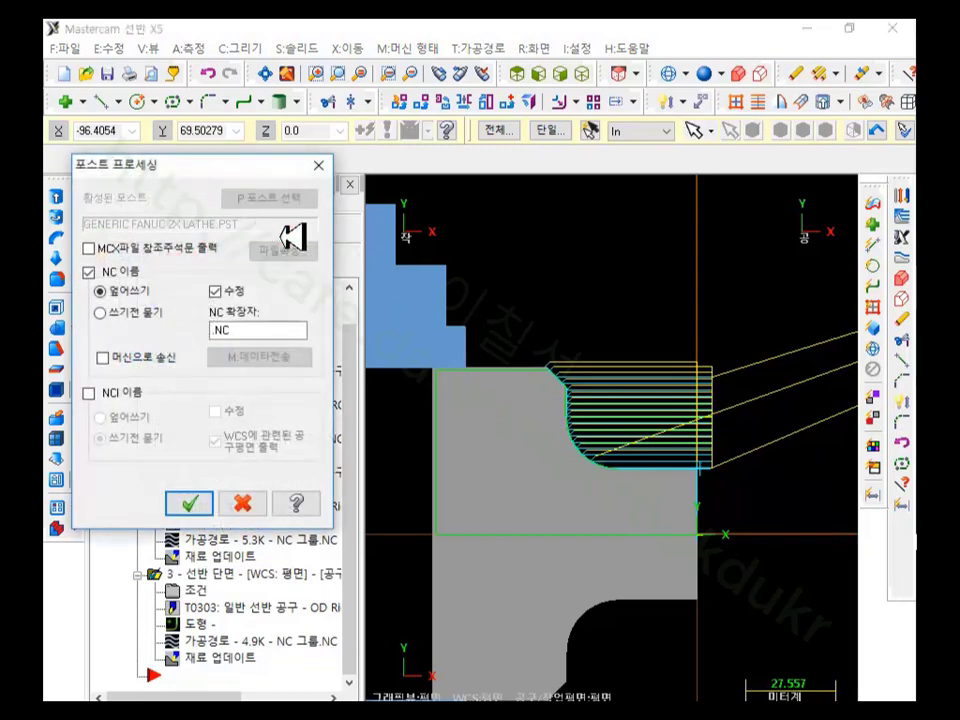
click(187, 502)
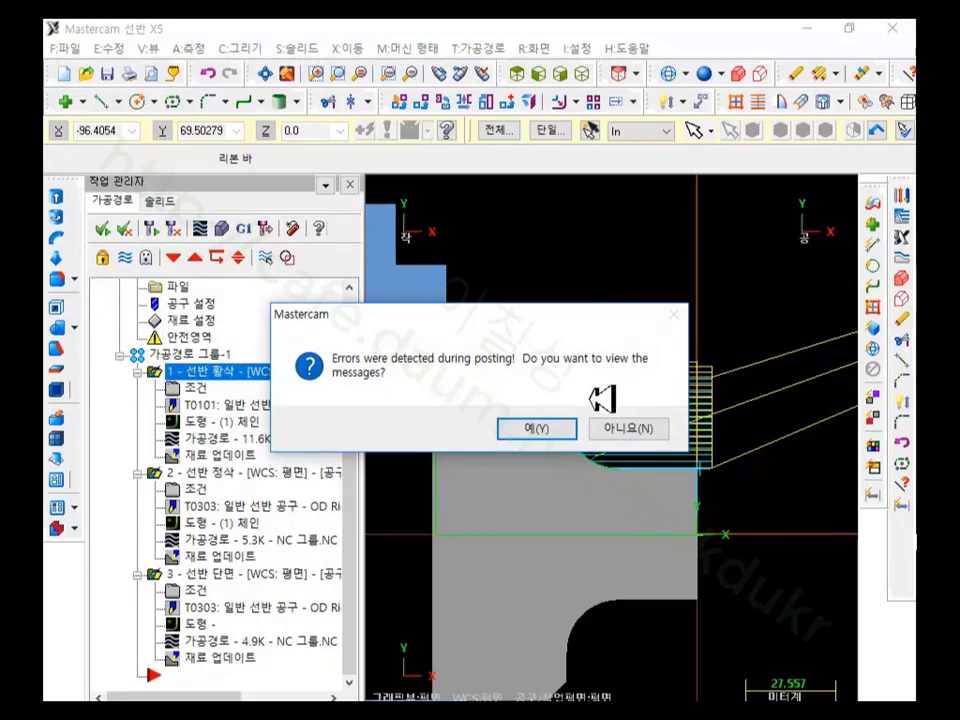
click(564, 428)
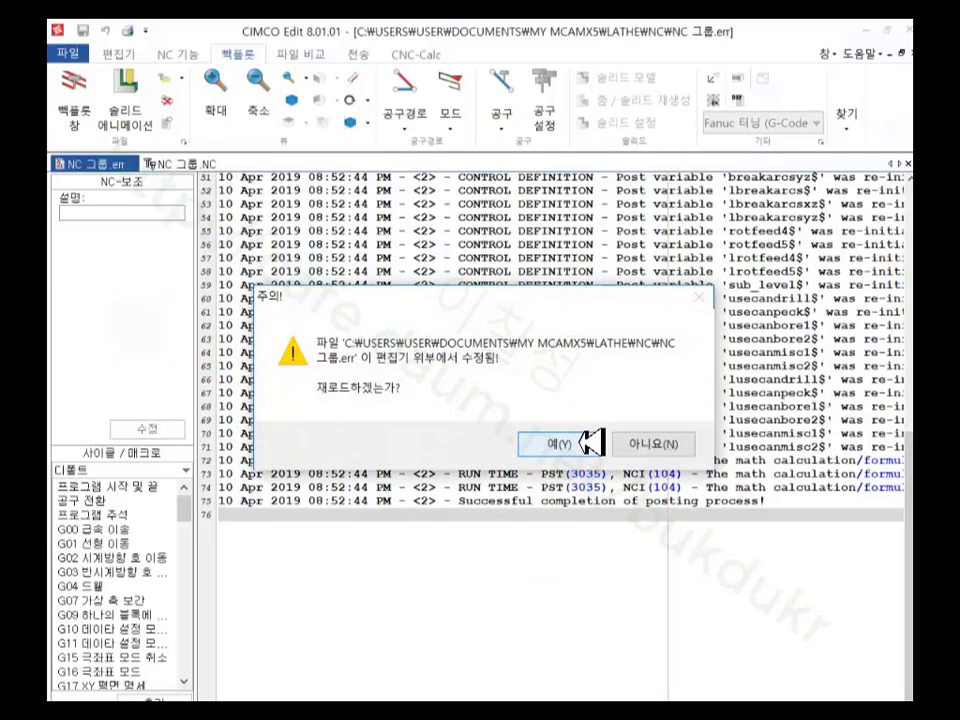
click(563, 440)
click(578, 441)
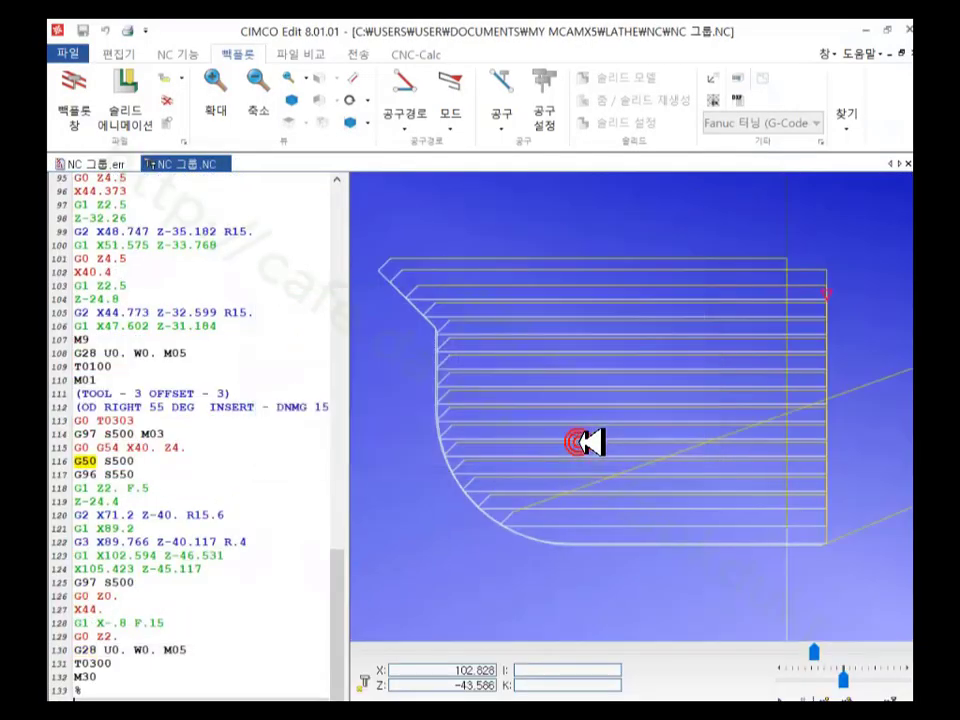
Step: Examine the backplot of the posted program and the header comment lines 3 to 7 of its code
scroll(697, 418, down, 2)
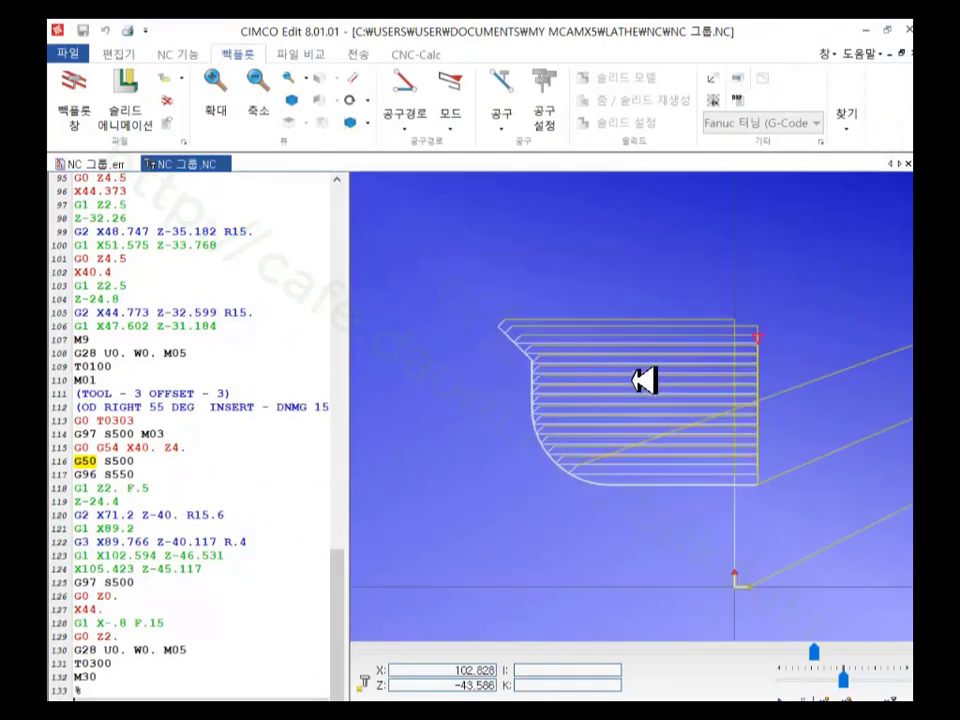
drag(337, 607, 347, 216)
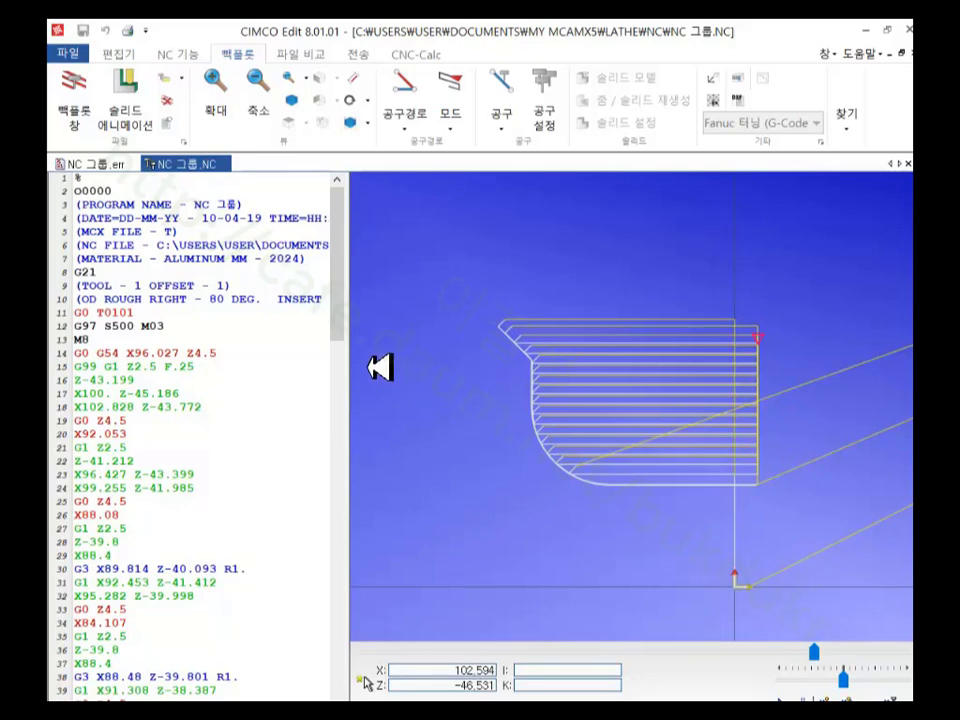
click(340, 297)
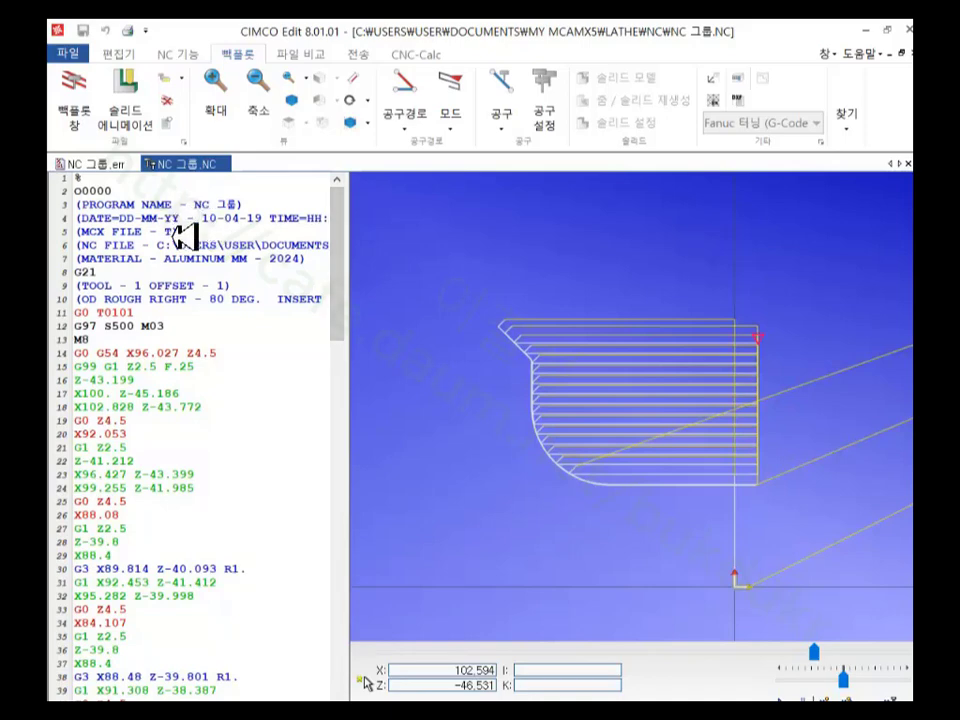
drag(318, 258, 78, 207)
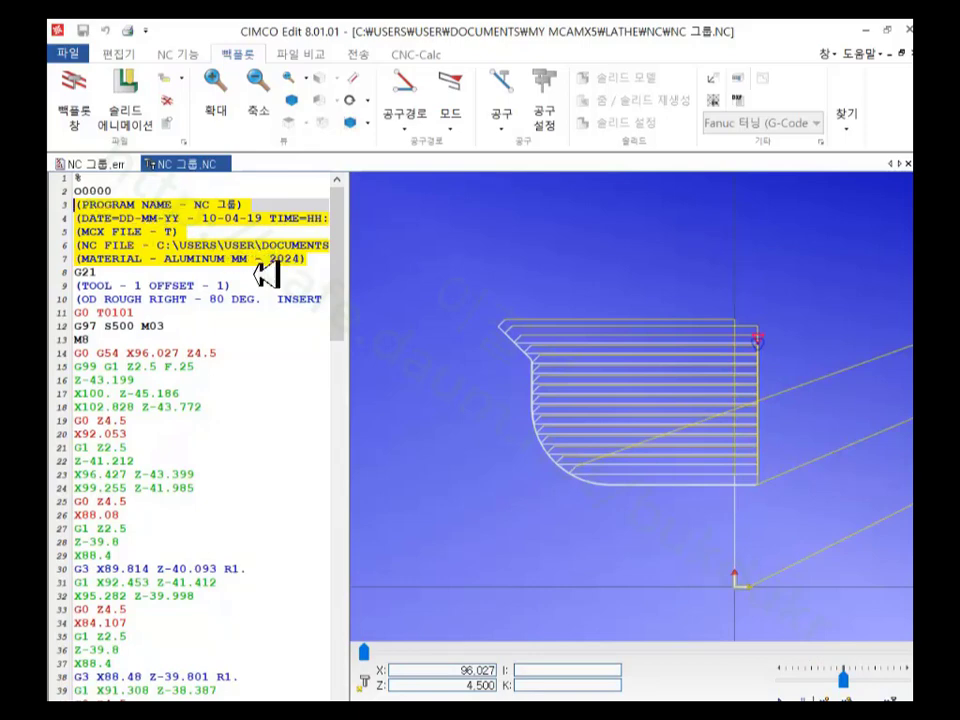
click(218, 324)
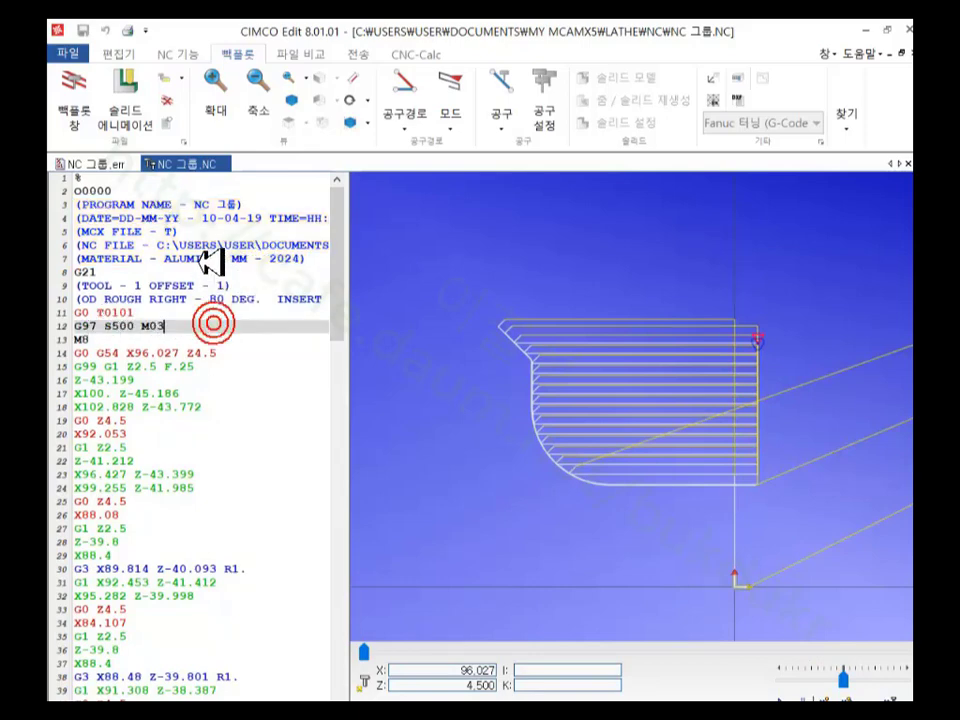
Step: Close the backplot and enlarge the NC code text for reading
click(92, 95)
click(166, 100)
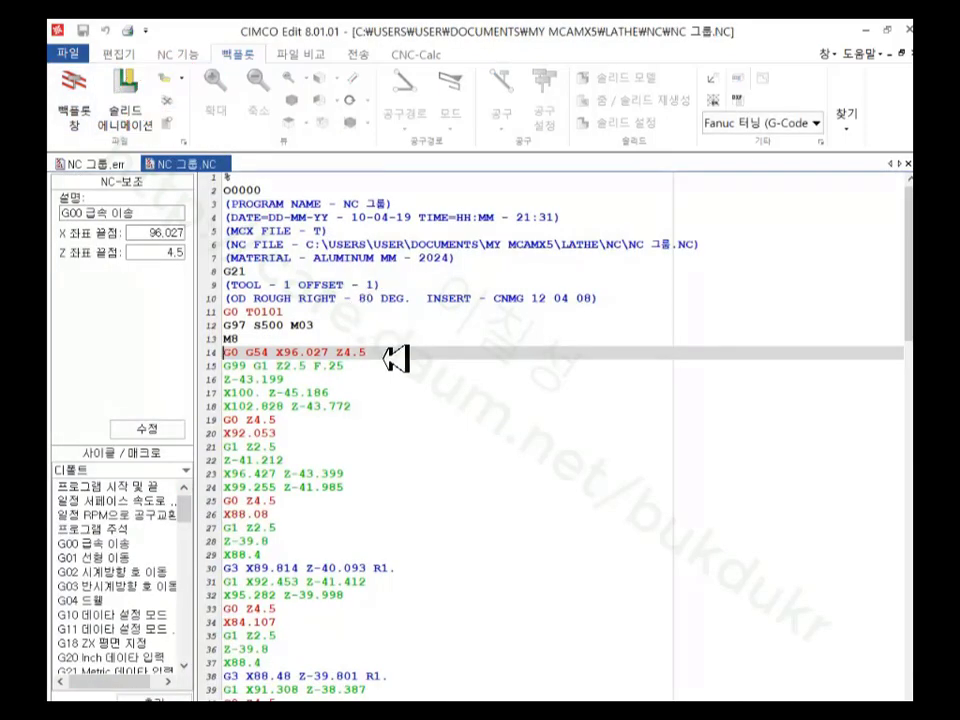
ctrl+scroll(396, 358, up, 5)
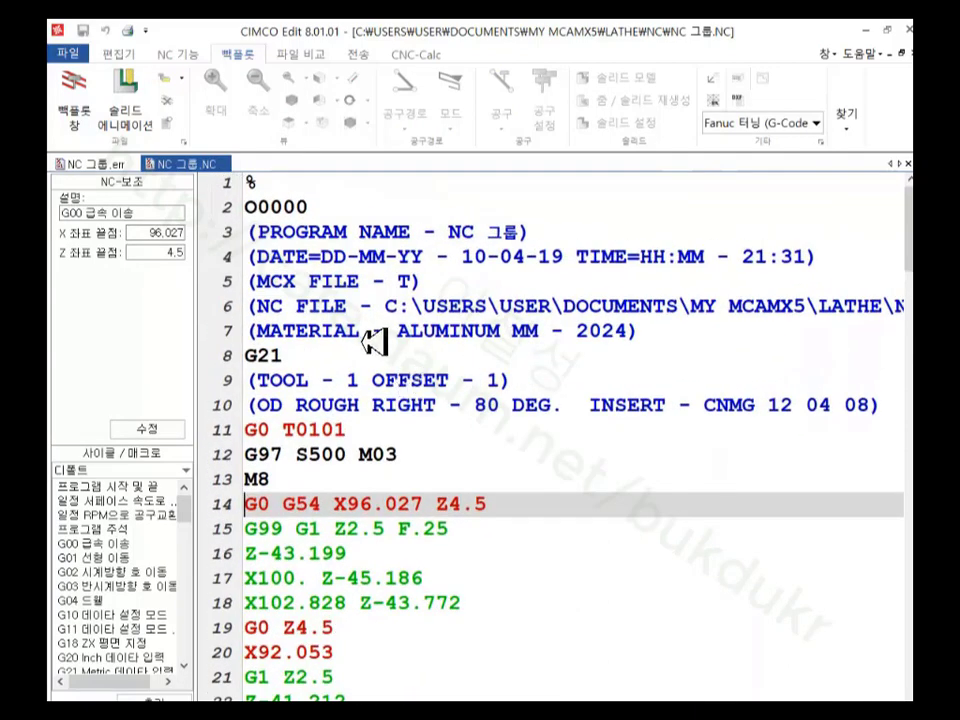
Step: Examine the opening lines of the NC program, from the % sign and program number through G21 to the T0101 tool call
click(274, 182)
click(257, 182)
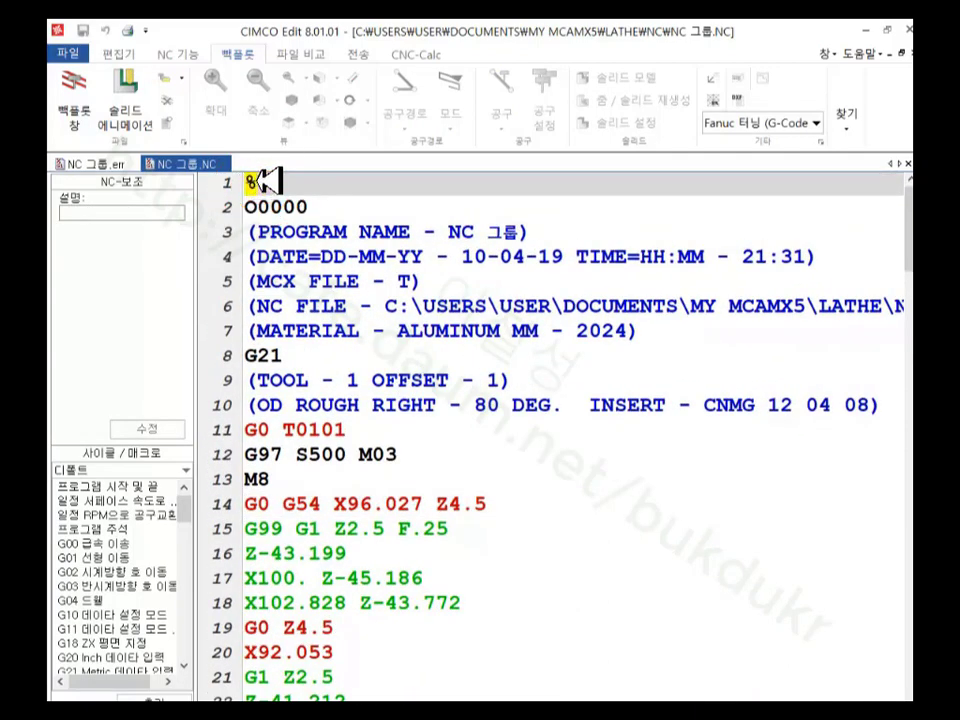
click(272, 207)
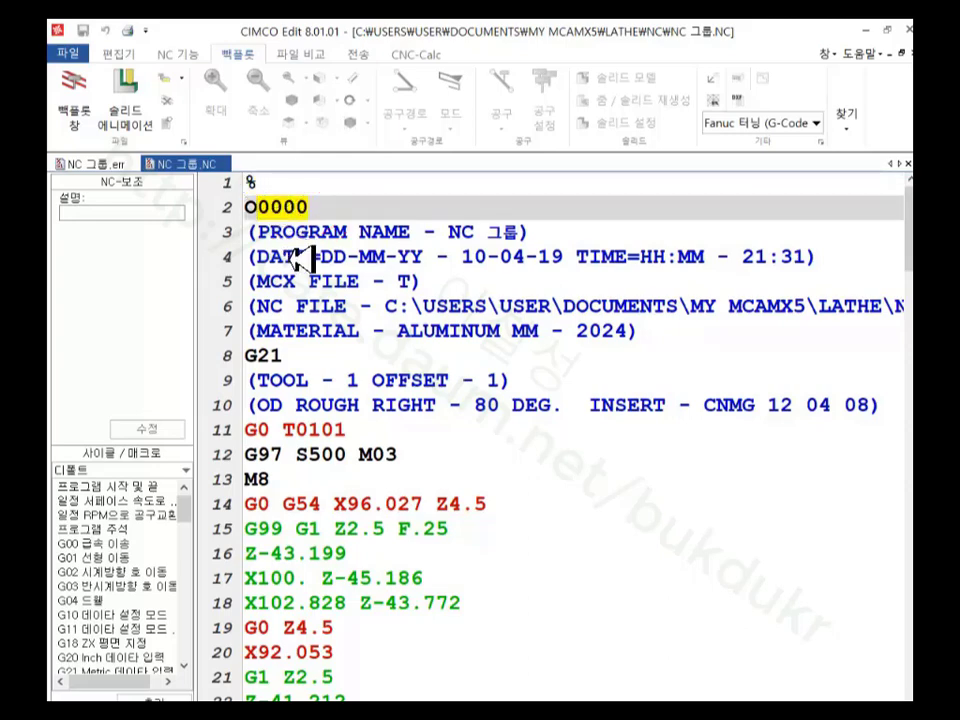
drag(637, 334, 242, 229)
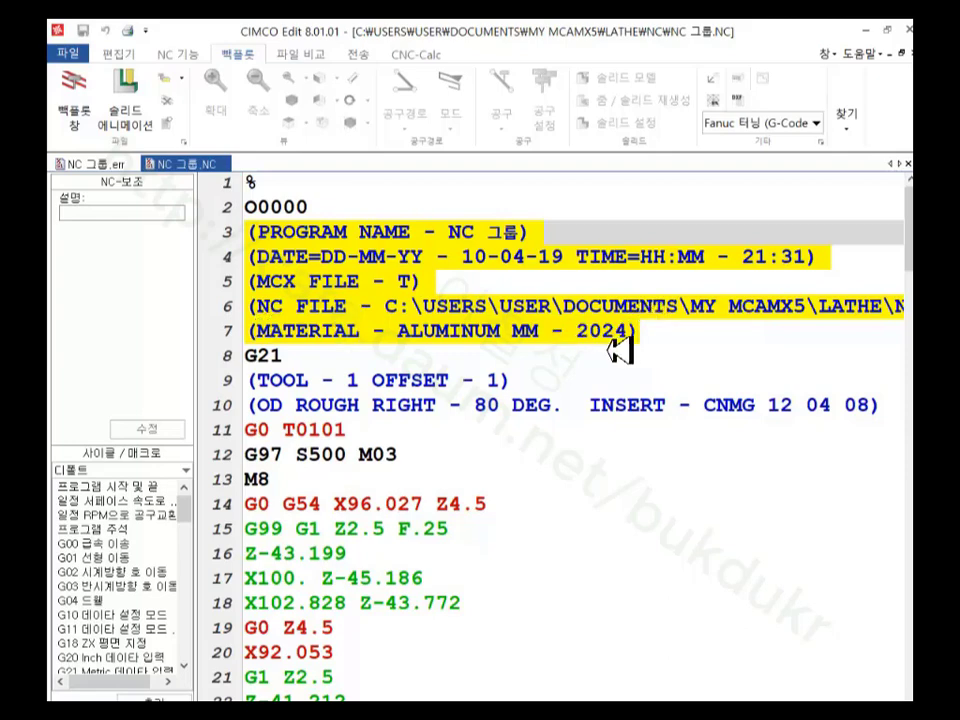
double_click(241, 357)
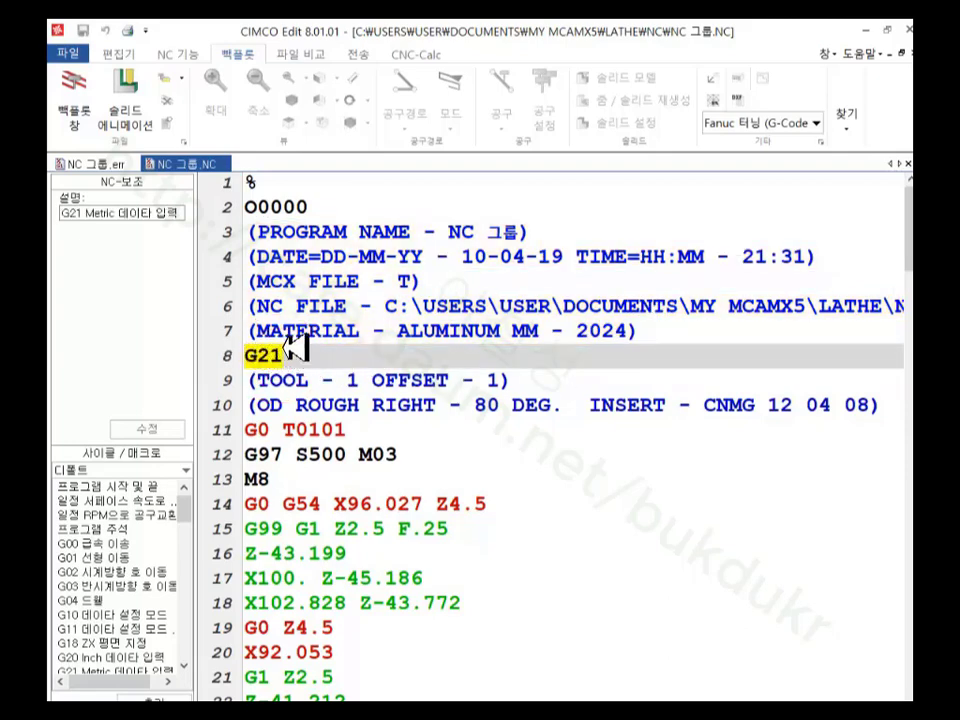
mouse_move(288, 355)
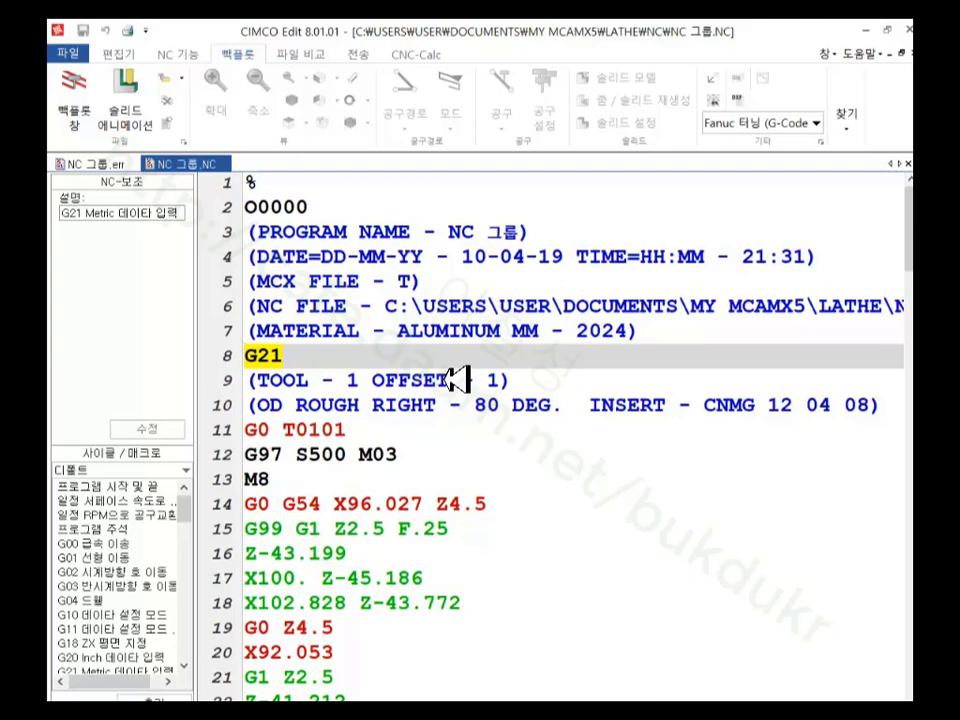
click(524, 381)
drag(524, 381, 245, 381)
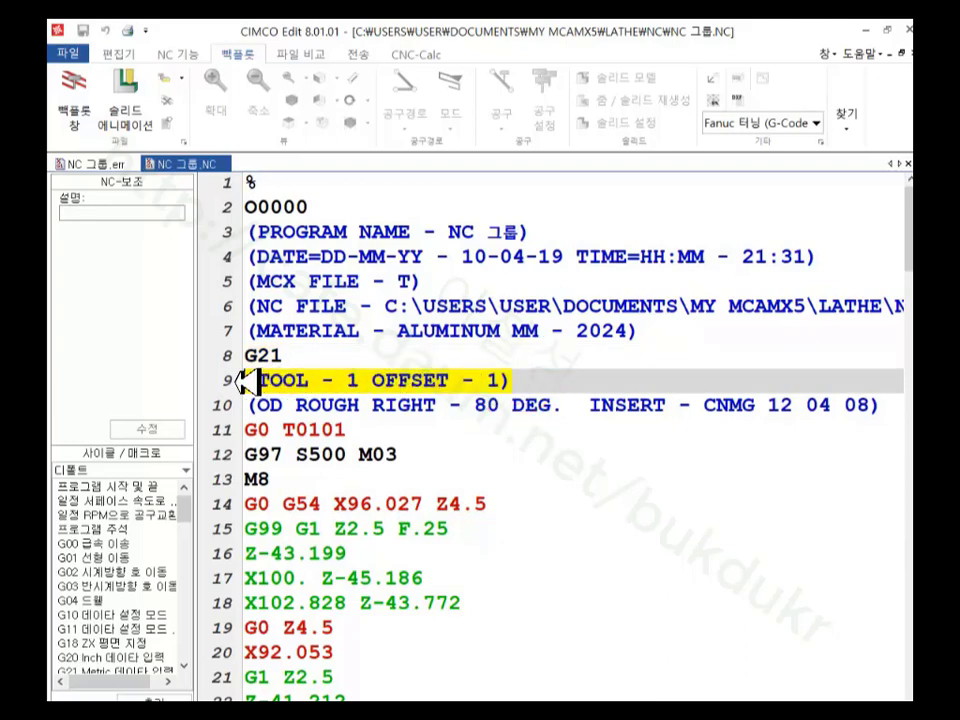
click(370, 431)
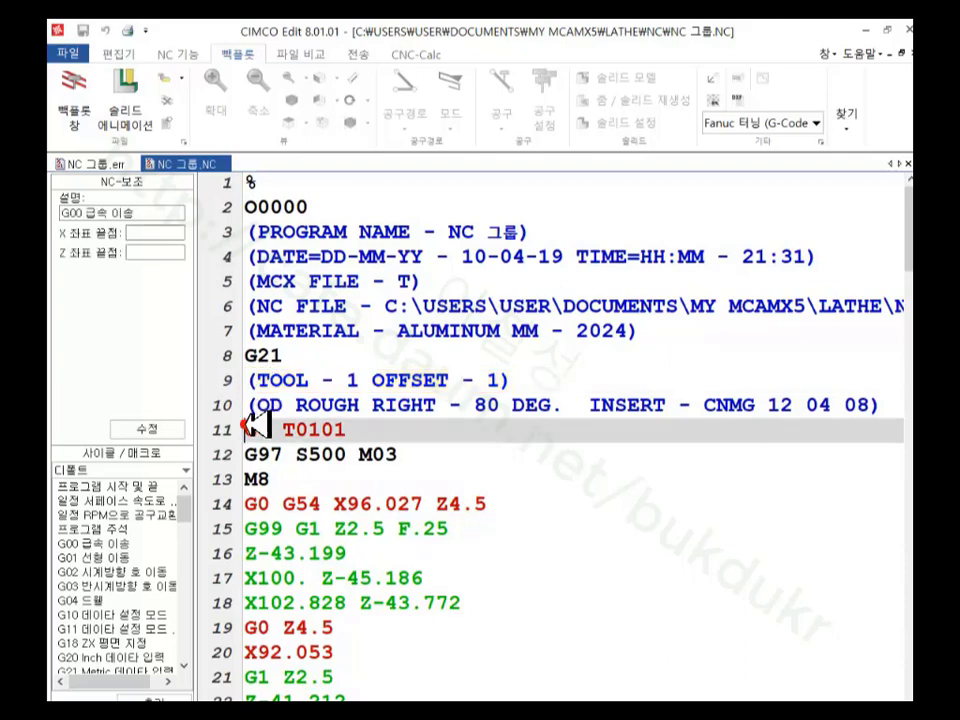